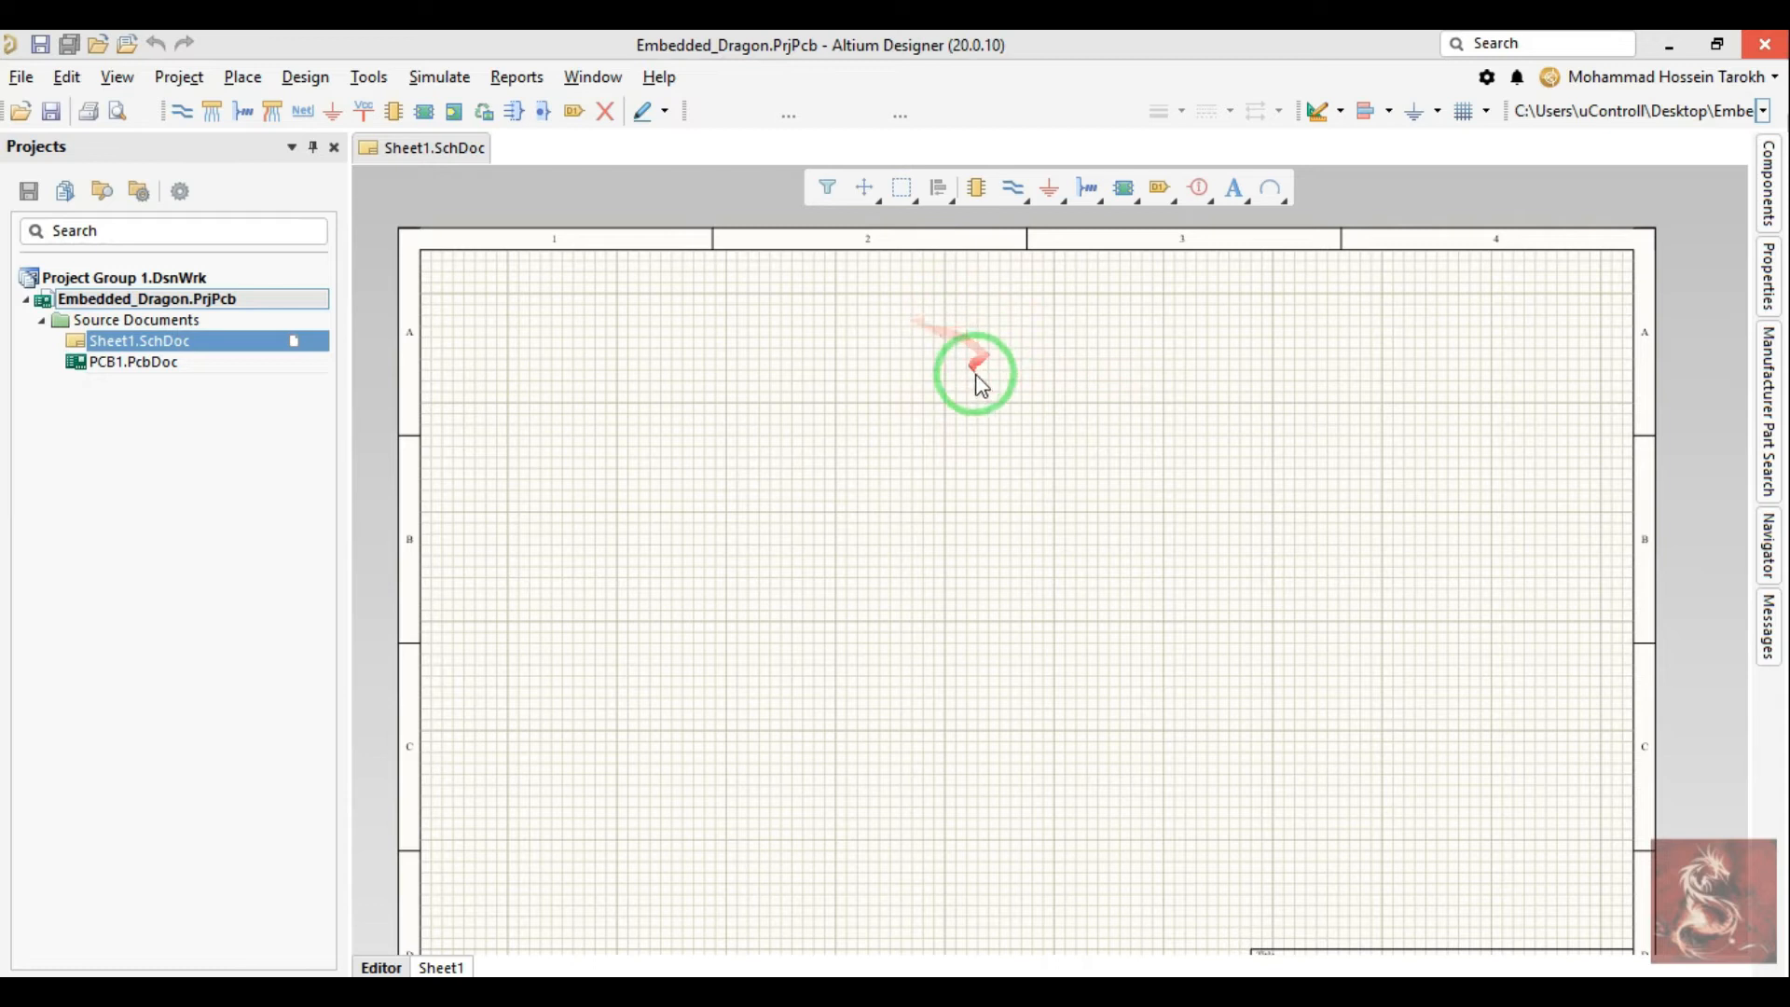
left_click(19, 76)
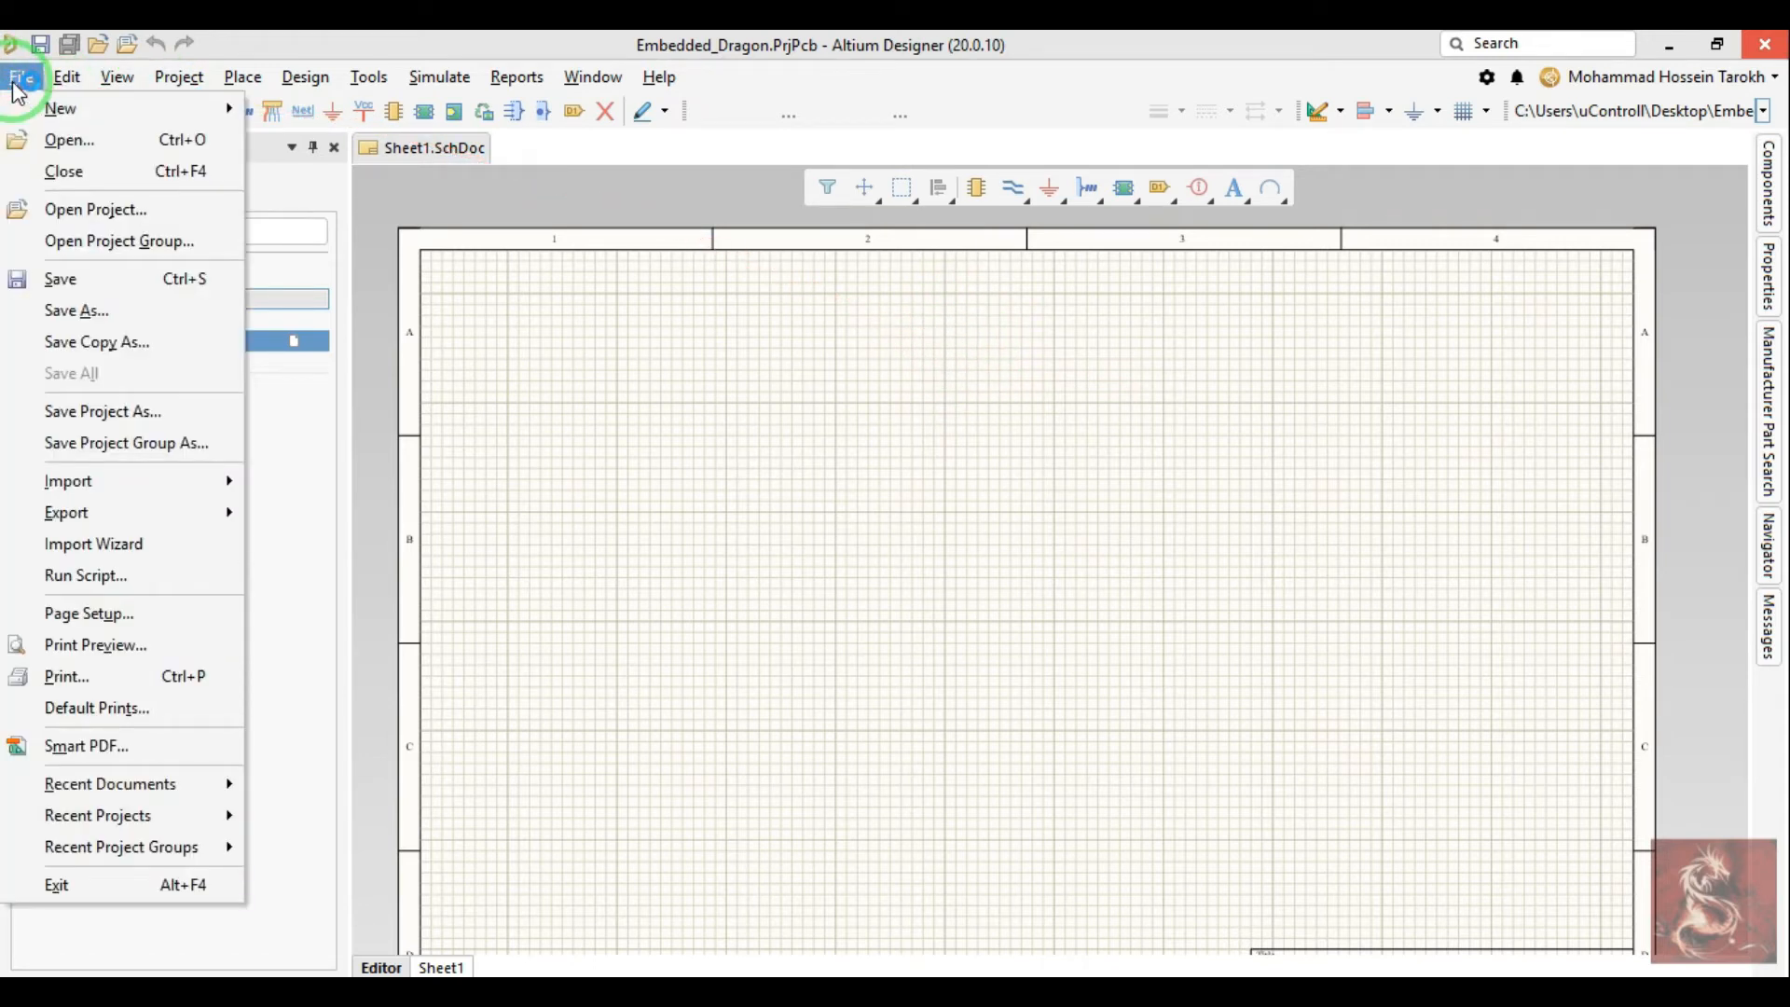
mouse_move(42, 119)
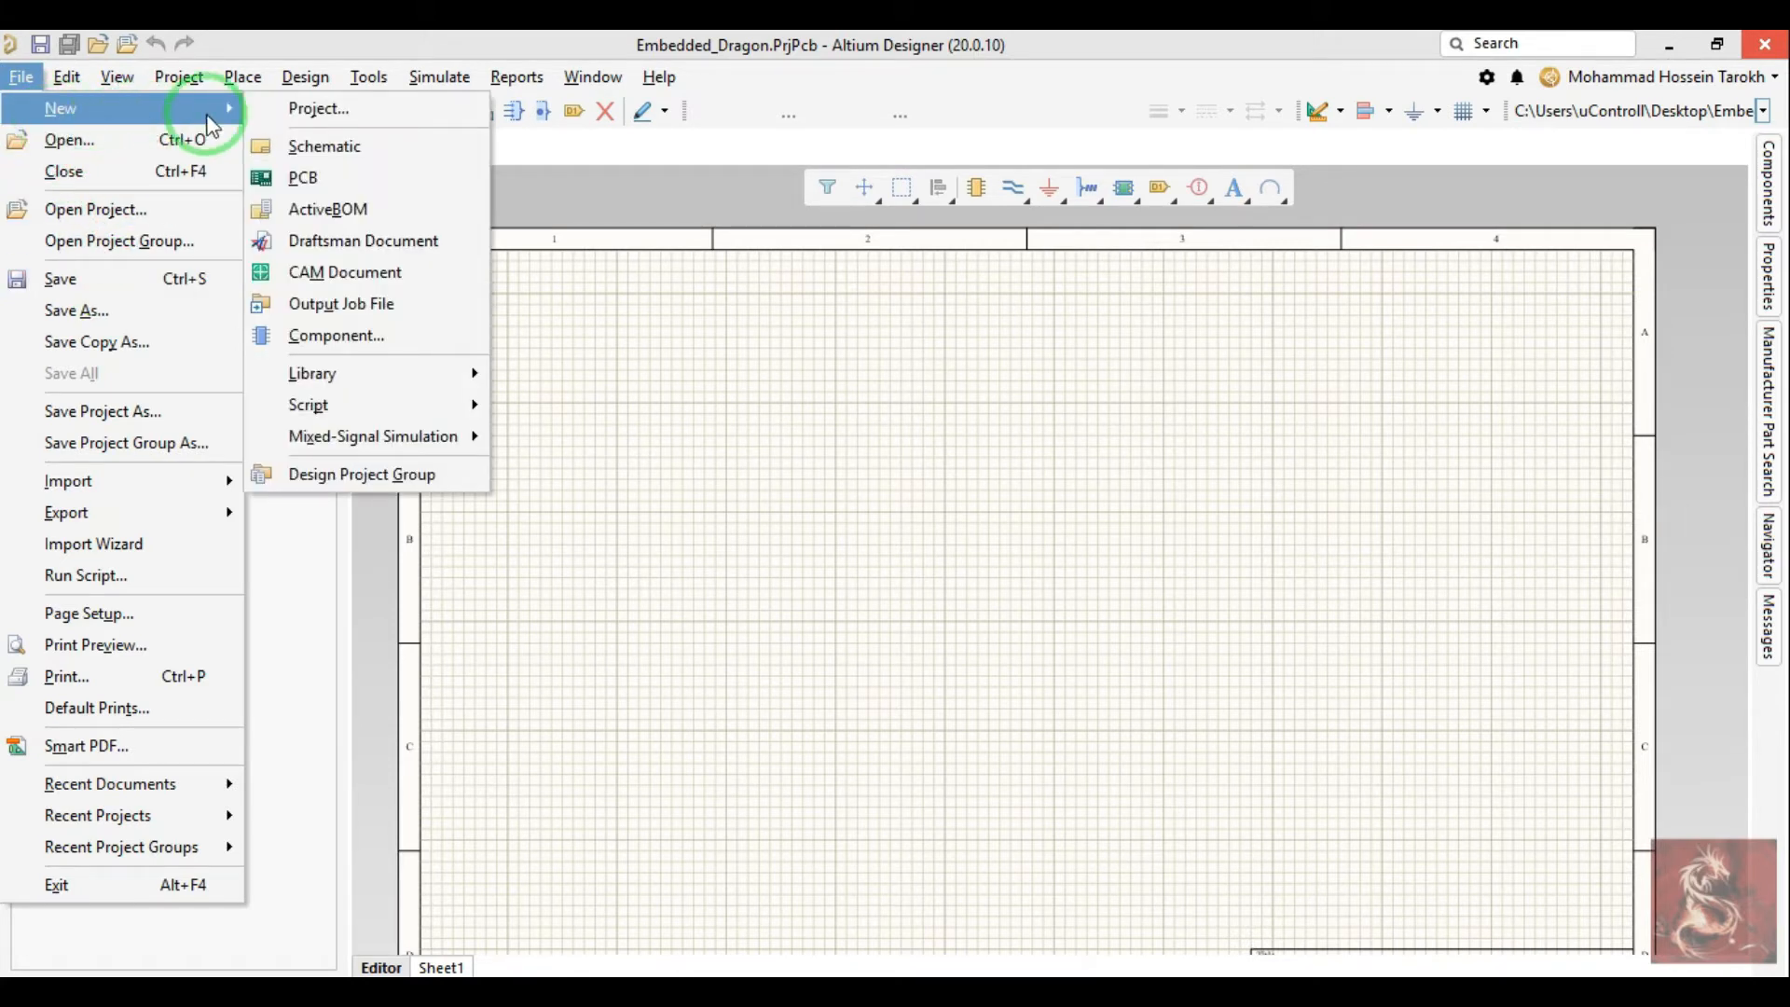
left_click(21, 77)
left_click(20, 76)
mouse_move(187, 108)
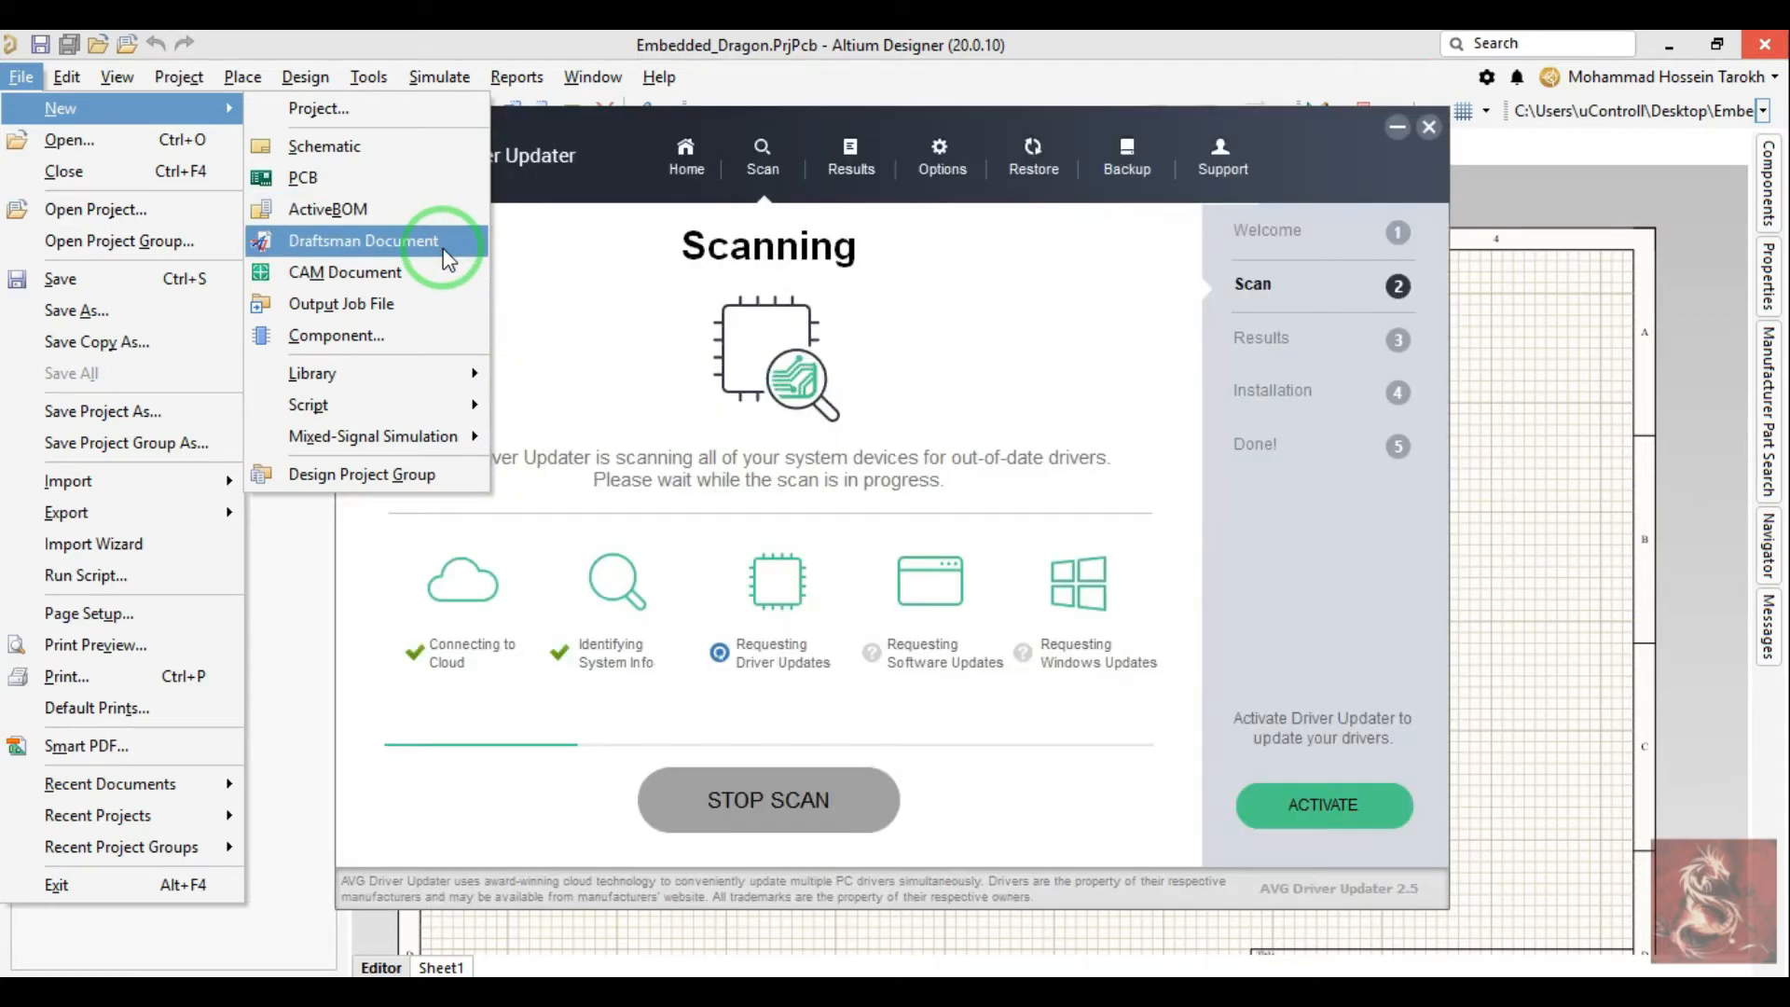
Step: Cancel the running AVG Driver Updater scan and close its window
left_click(1432, 129)
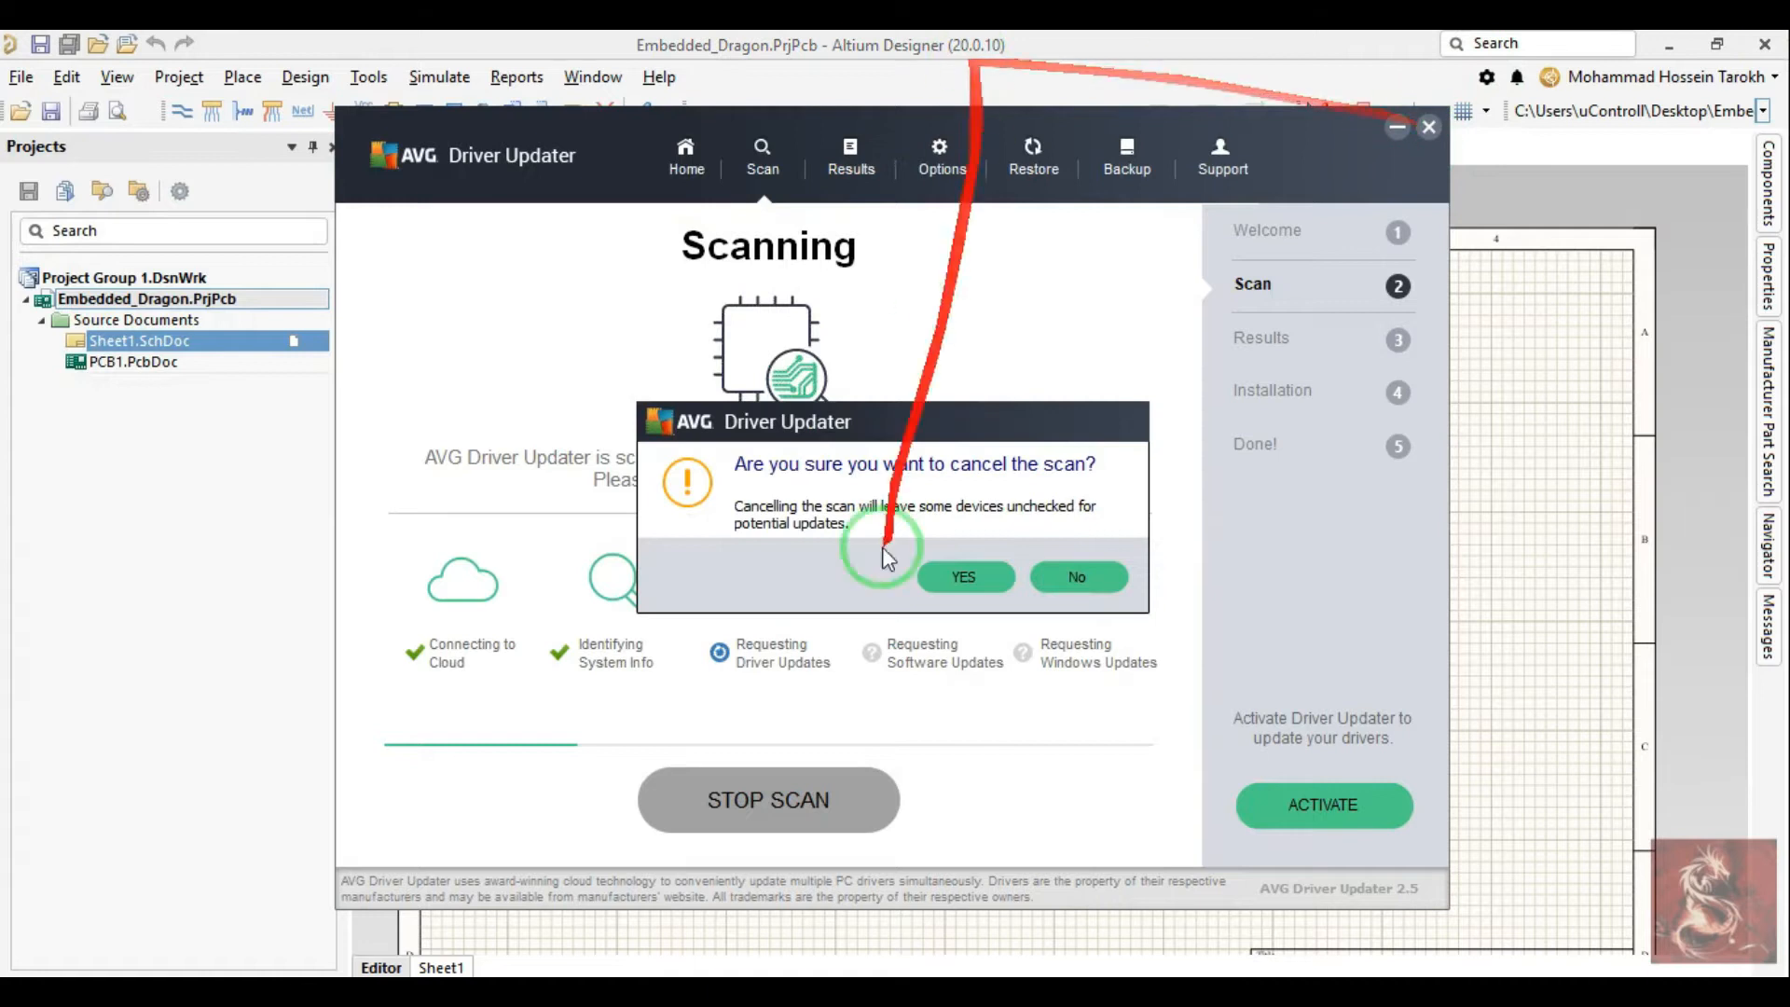
left_click(960, 579)
left_click(21, 77)
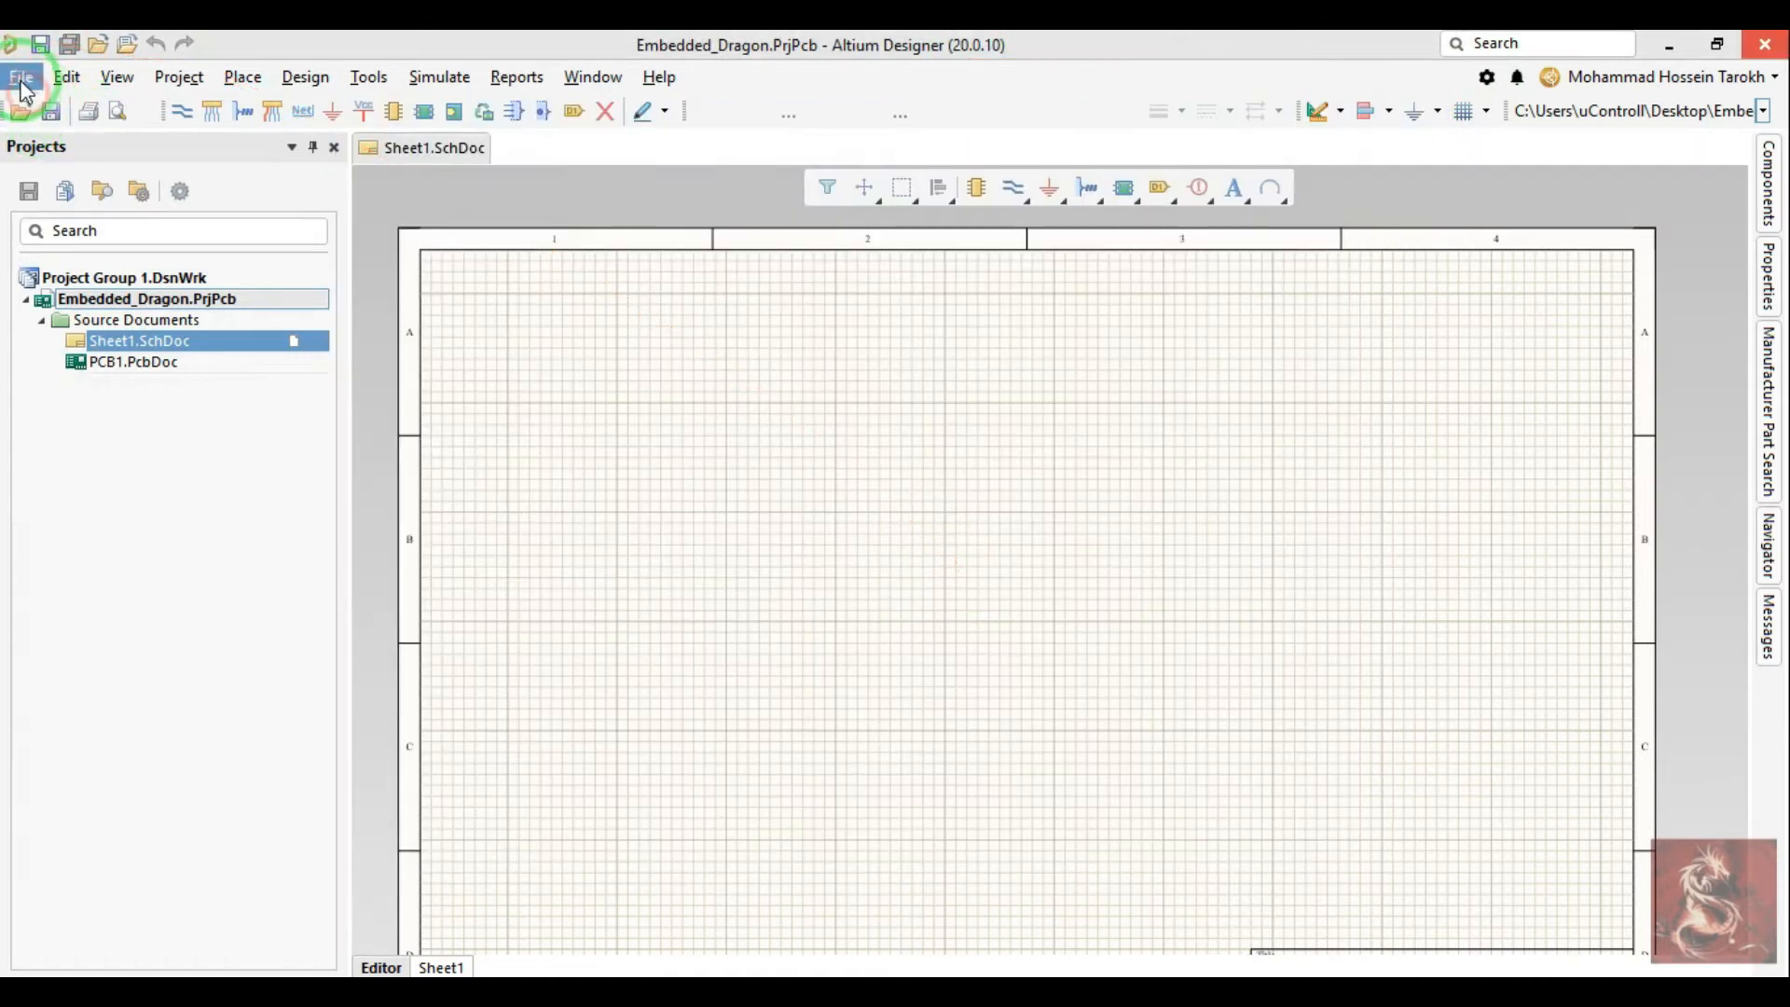
left_click(124, 226)
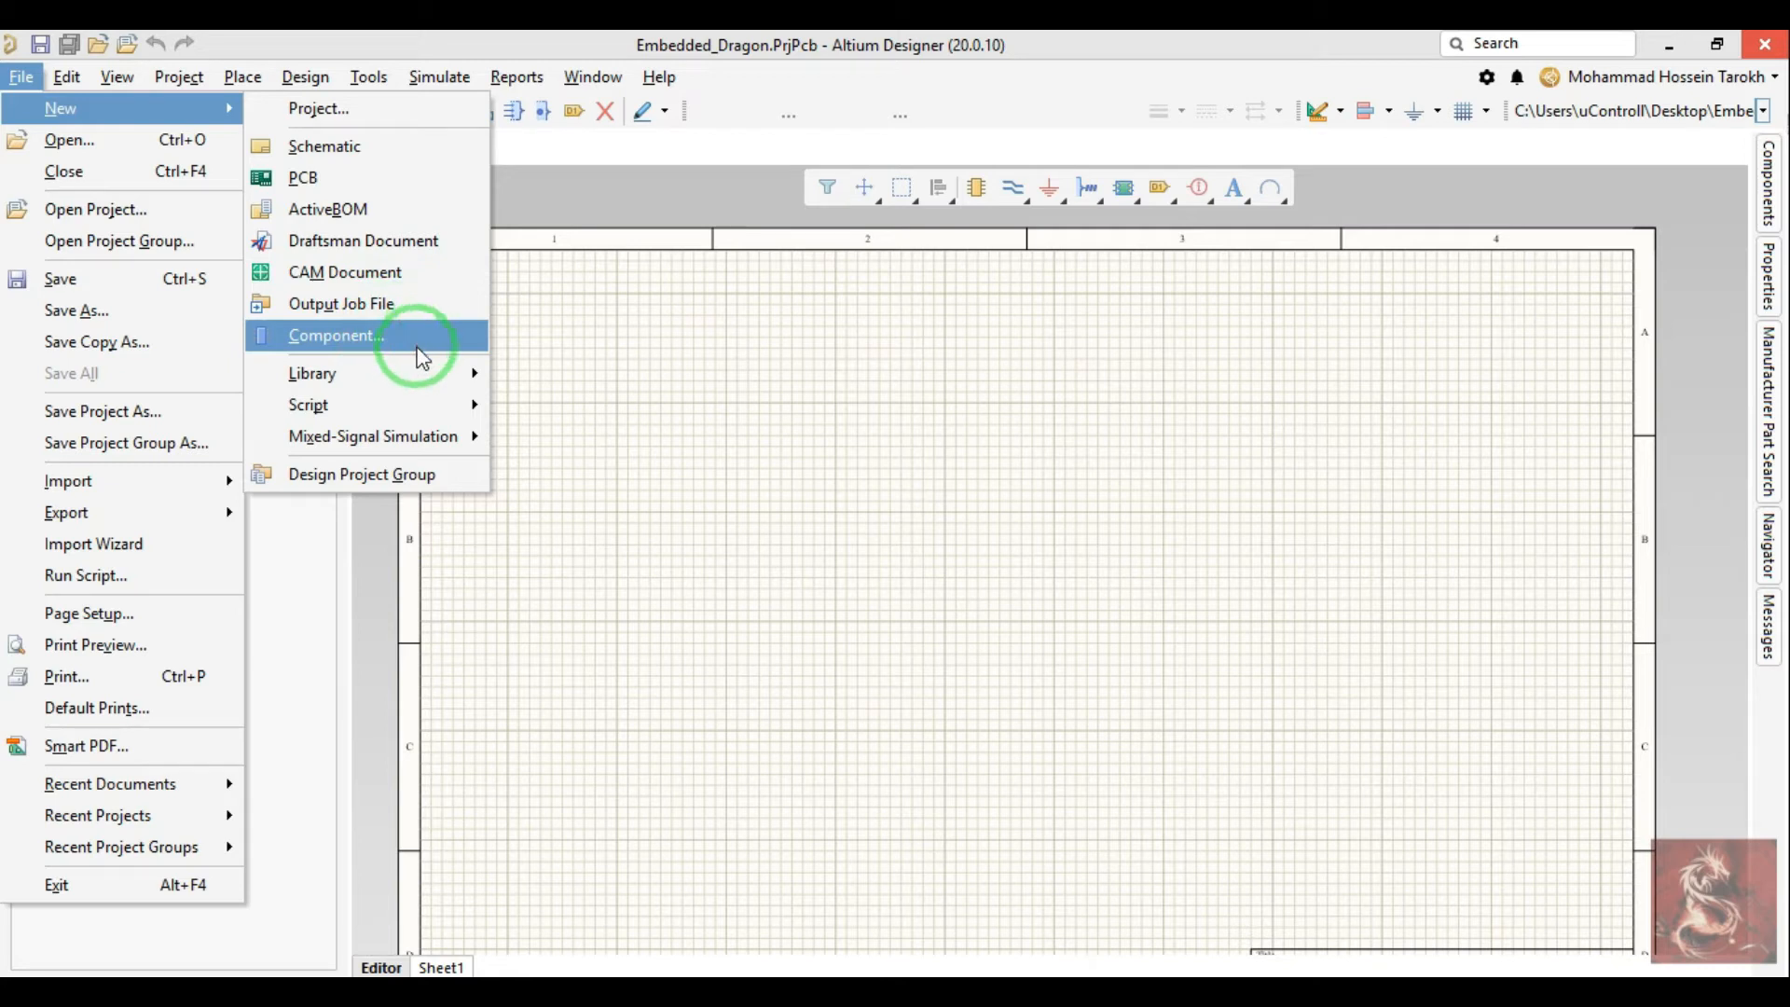
left_click(369, 343)
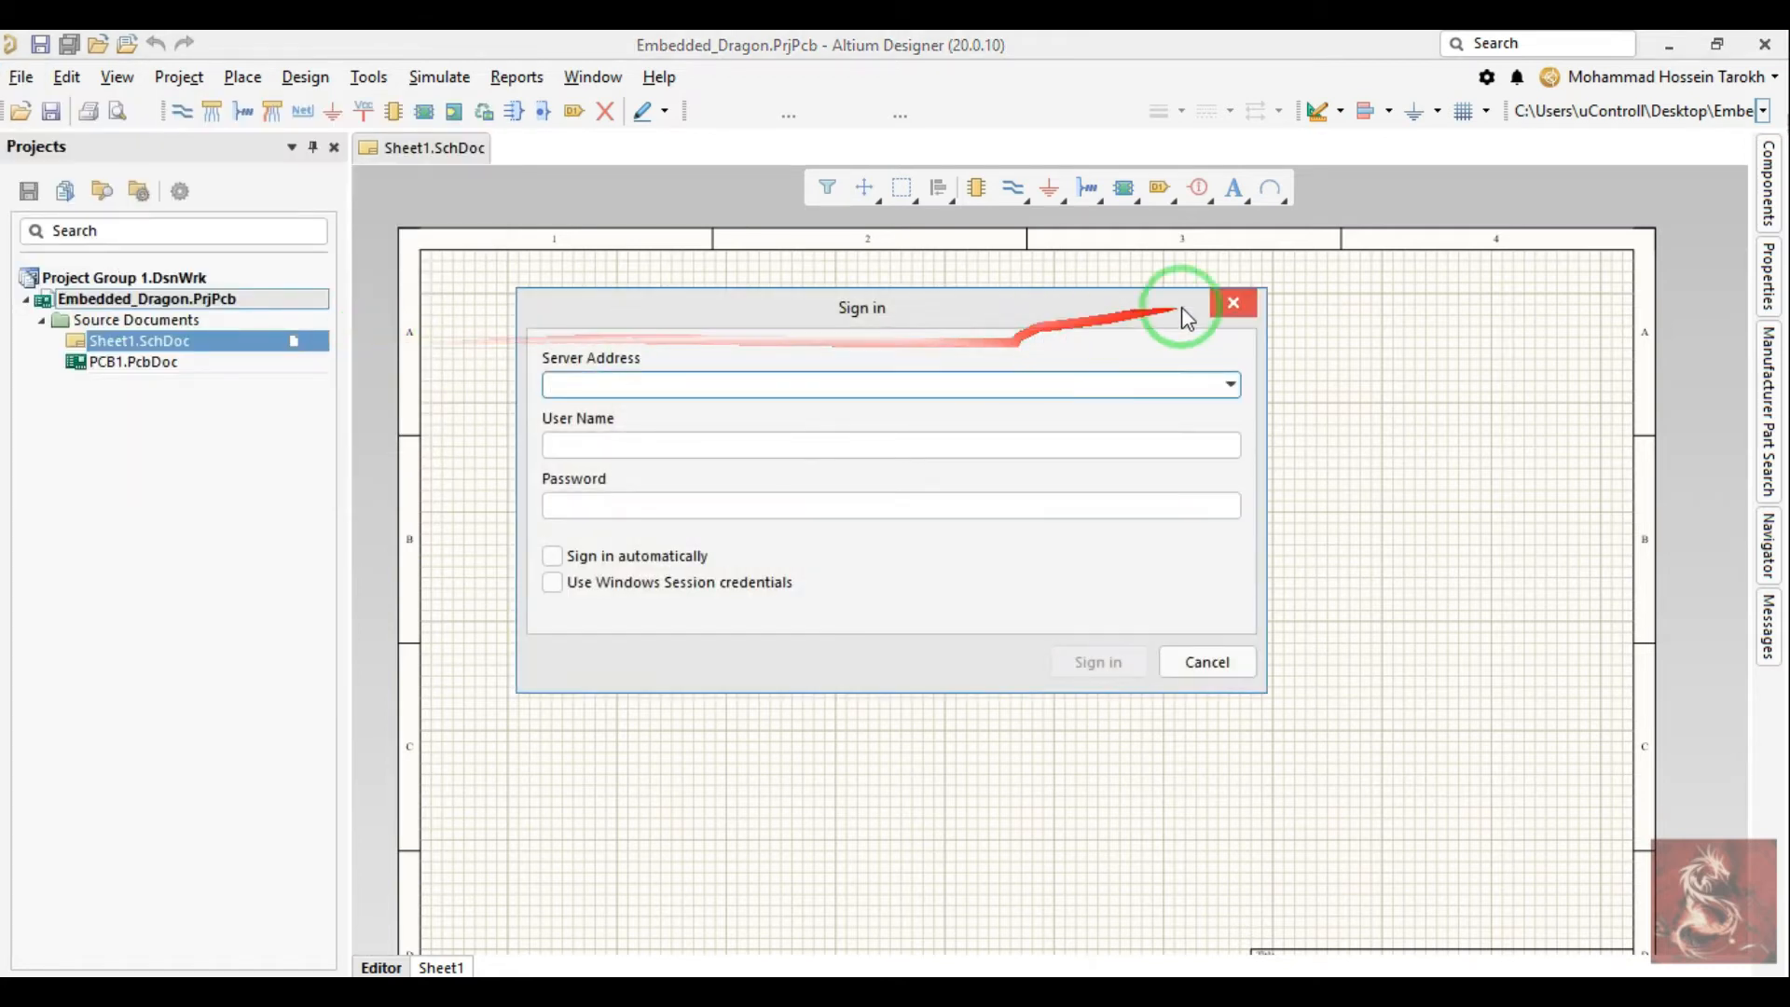
left_click(1234, 303)
Step: Create a new integrated library package in the project group
left_click(32, 91)
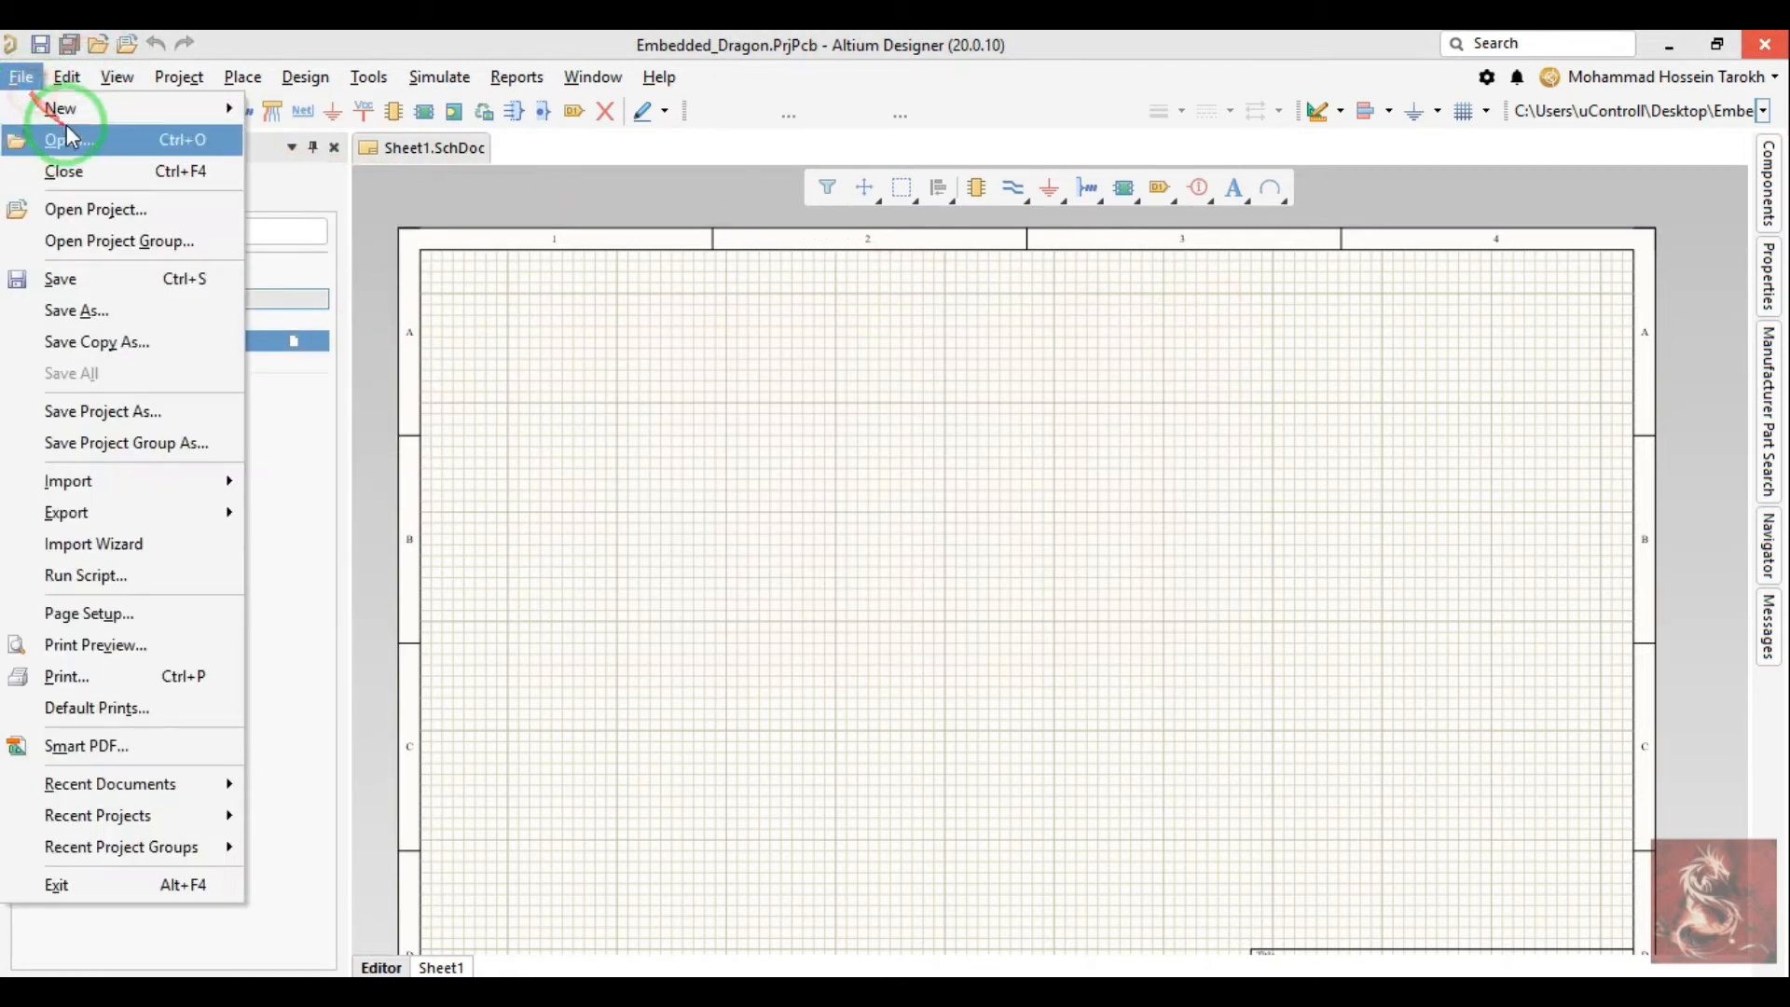
mouse_move(238, 110)
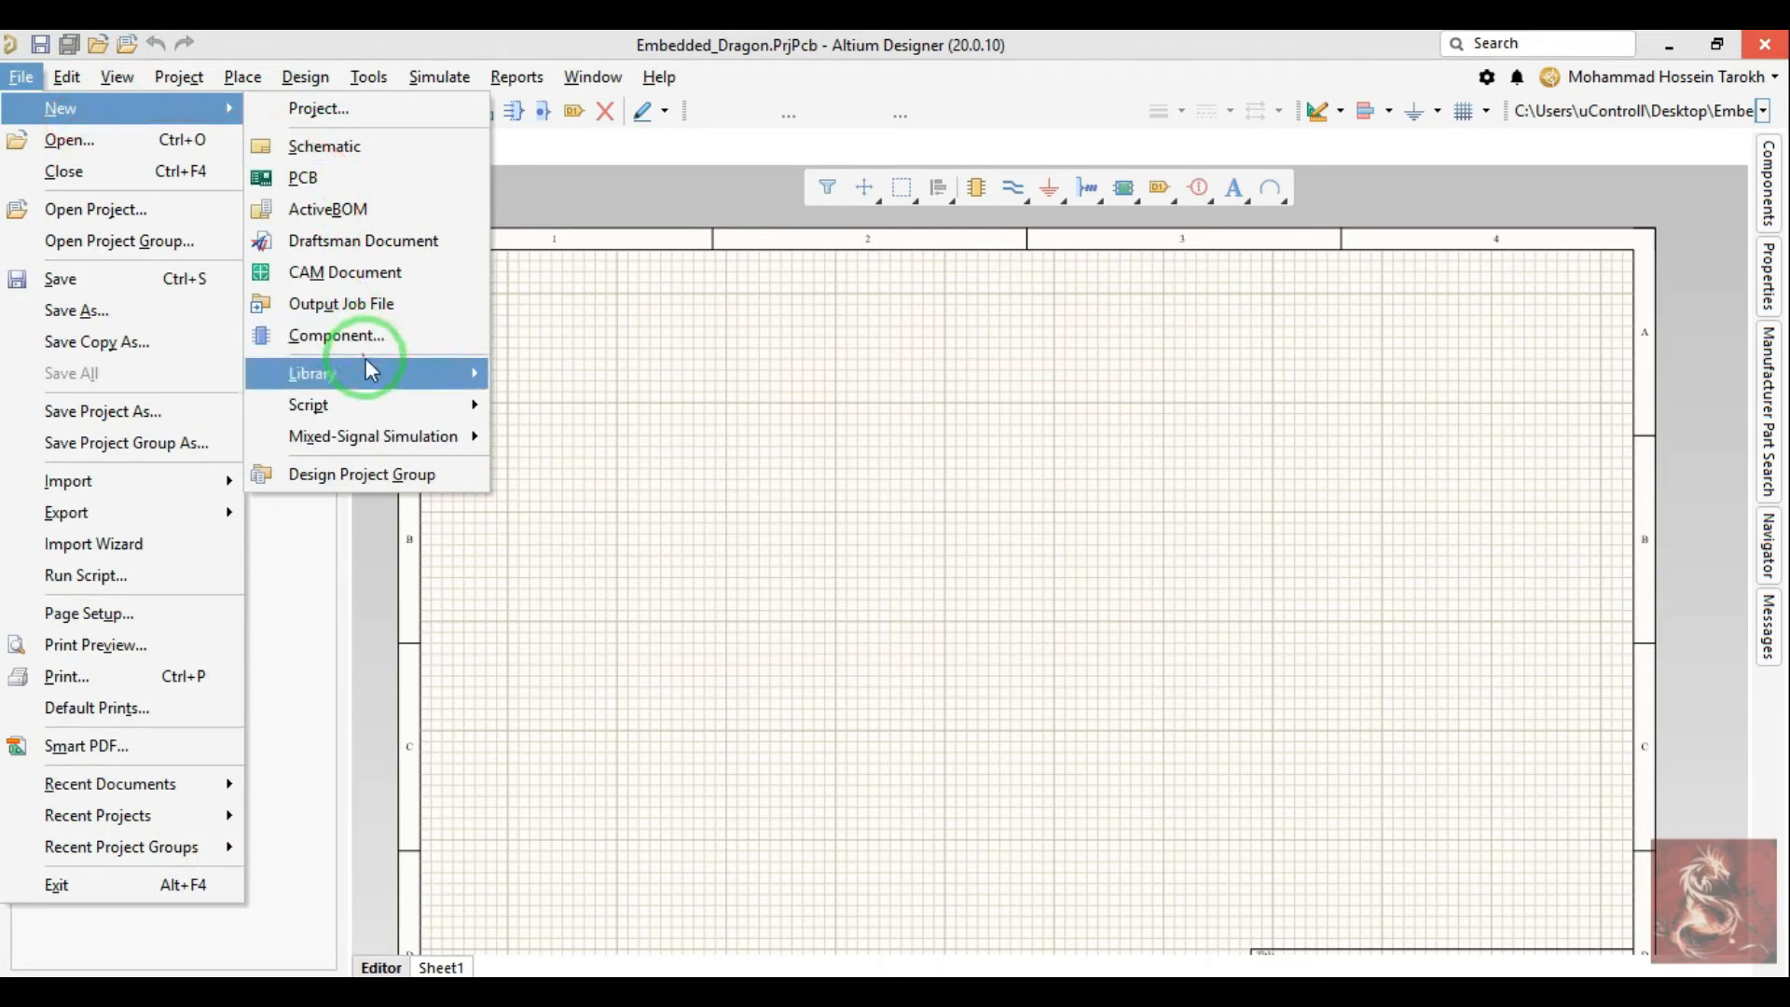
mouse_move(367, 366)
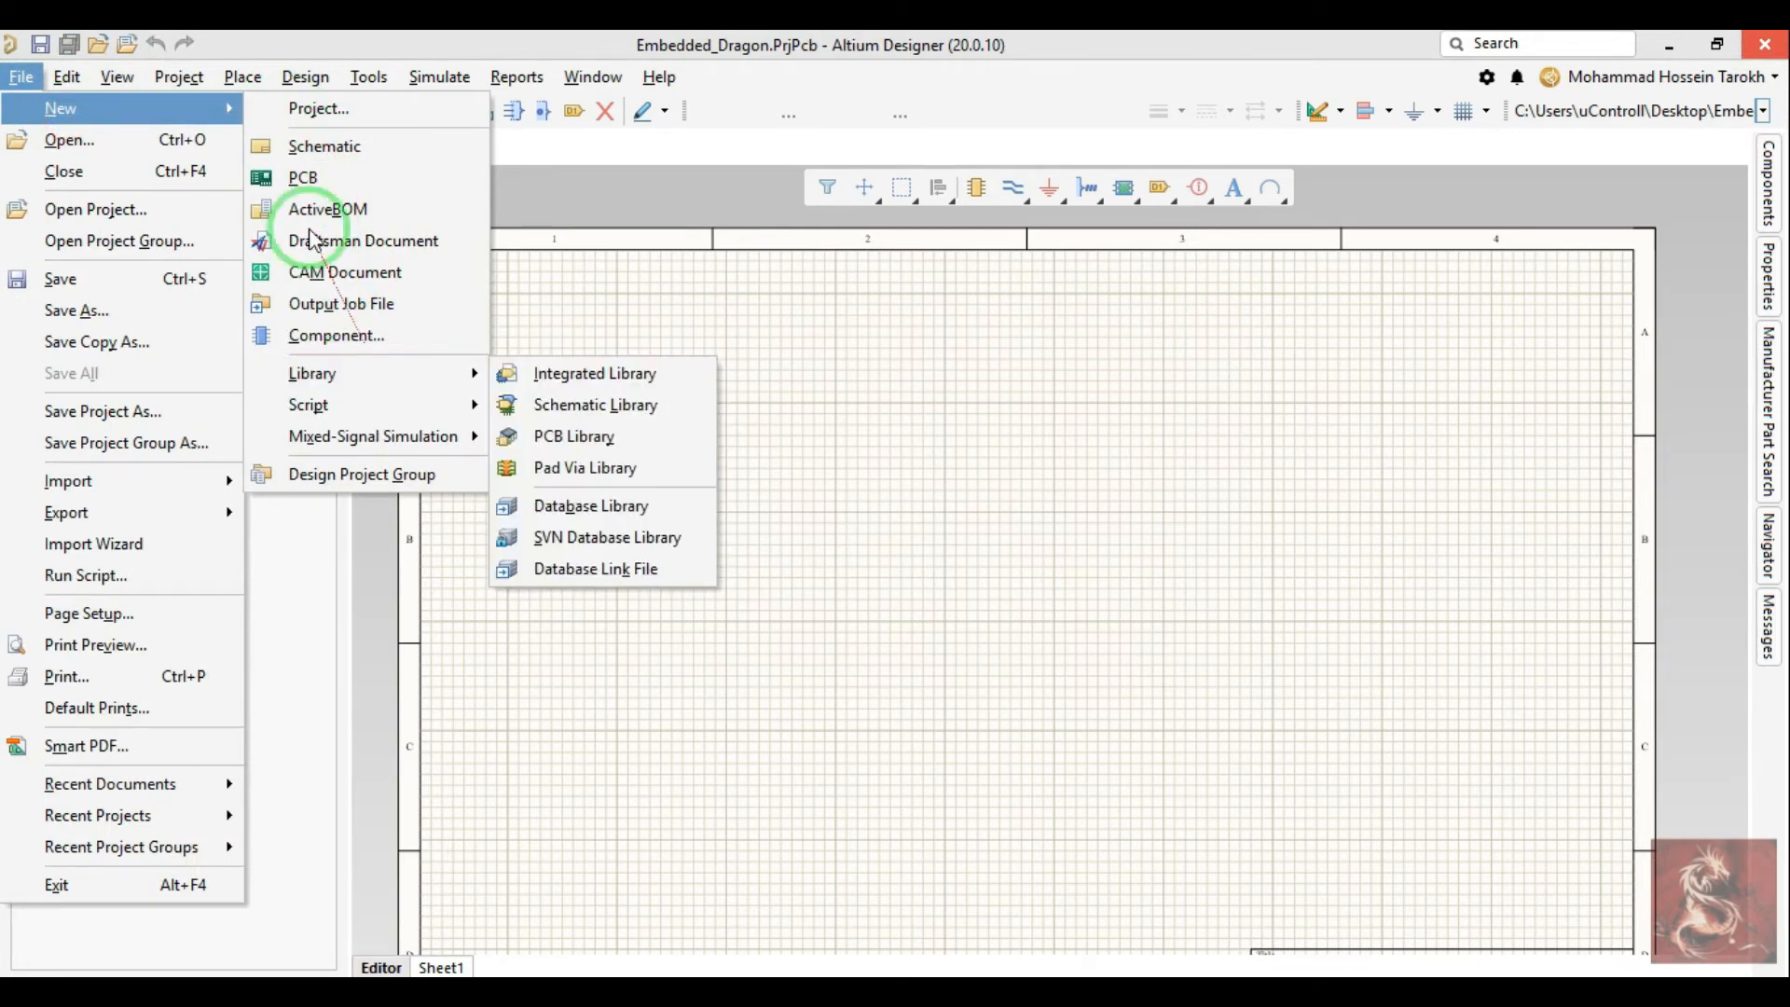
left_click(522, 372)
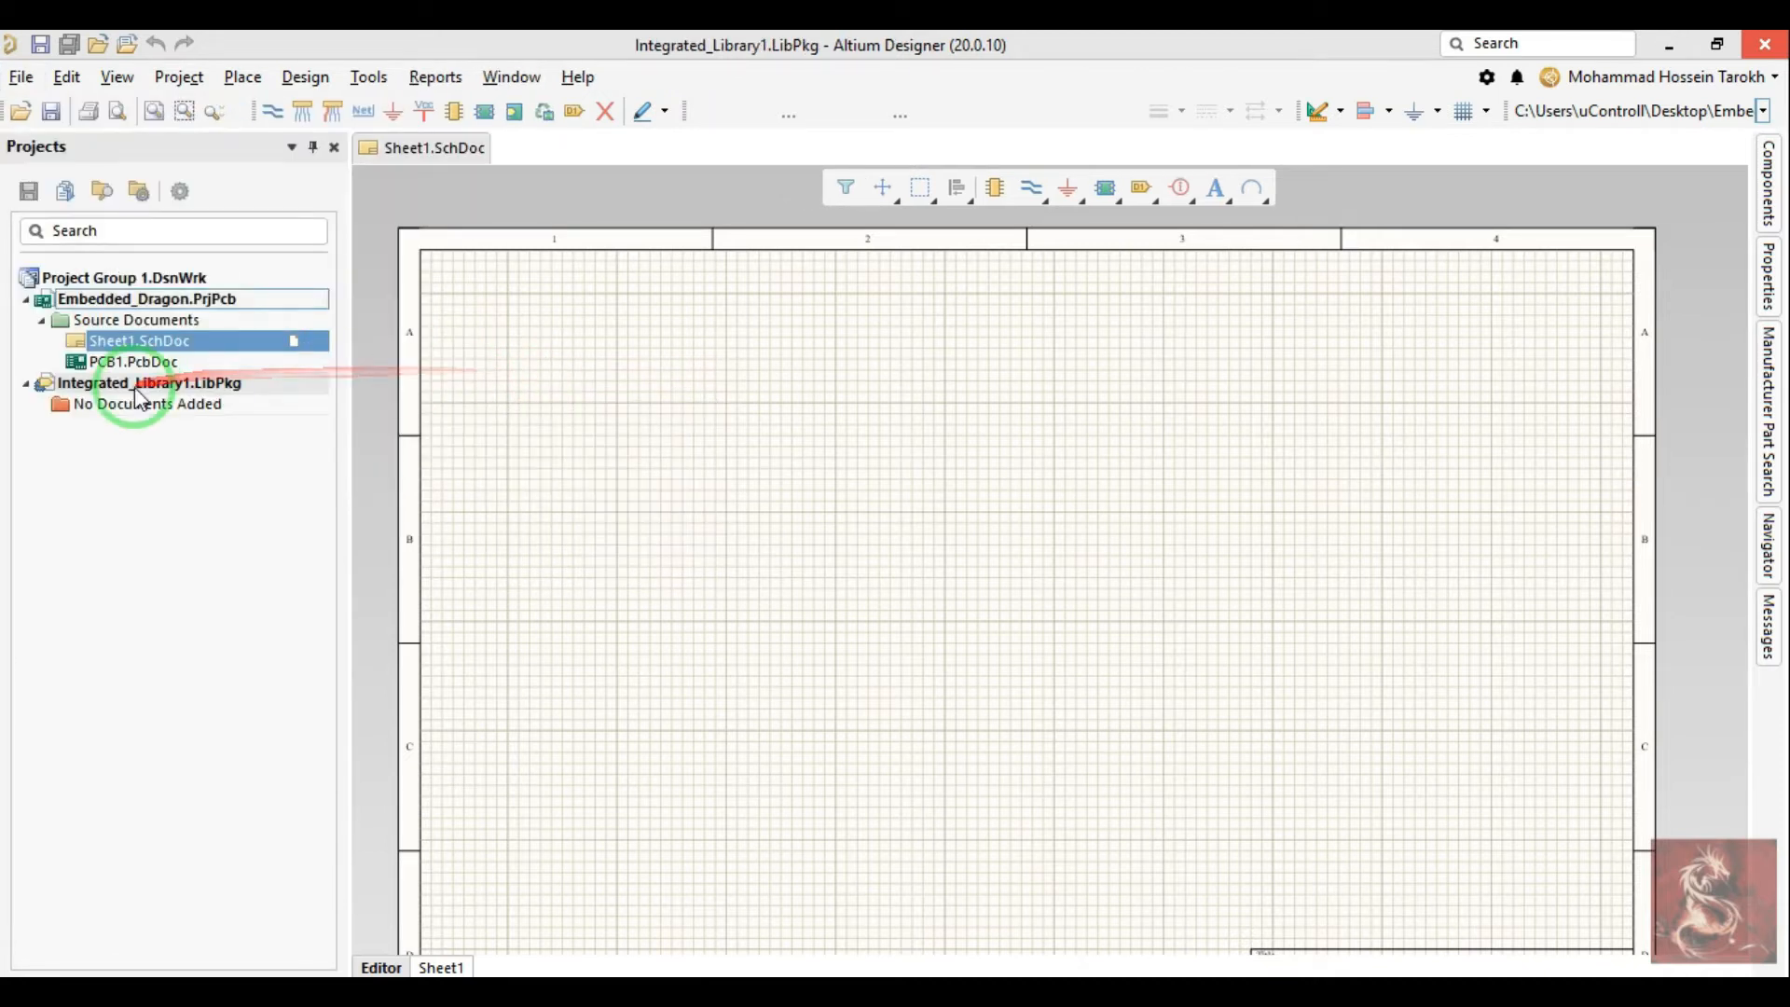
left_click(137, 387)
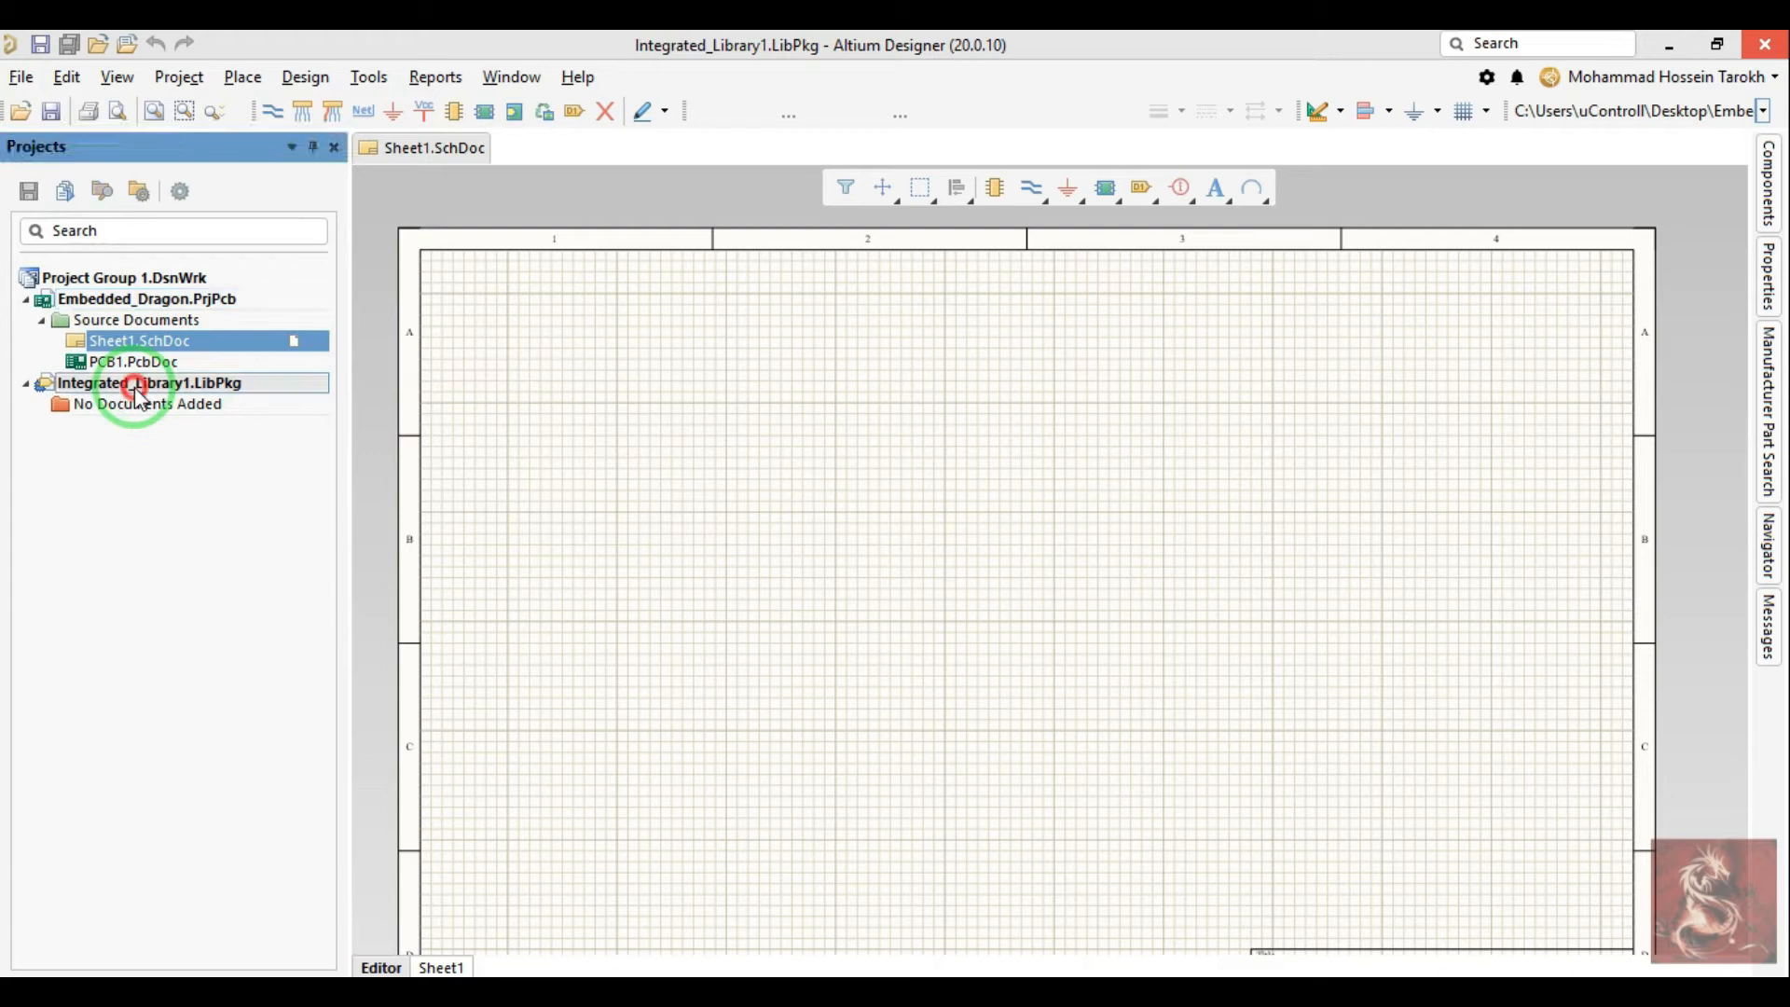
left_click(208, 311)
left_click(210, 390)
left_click(208, 301)
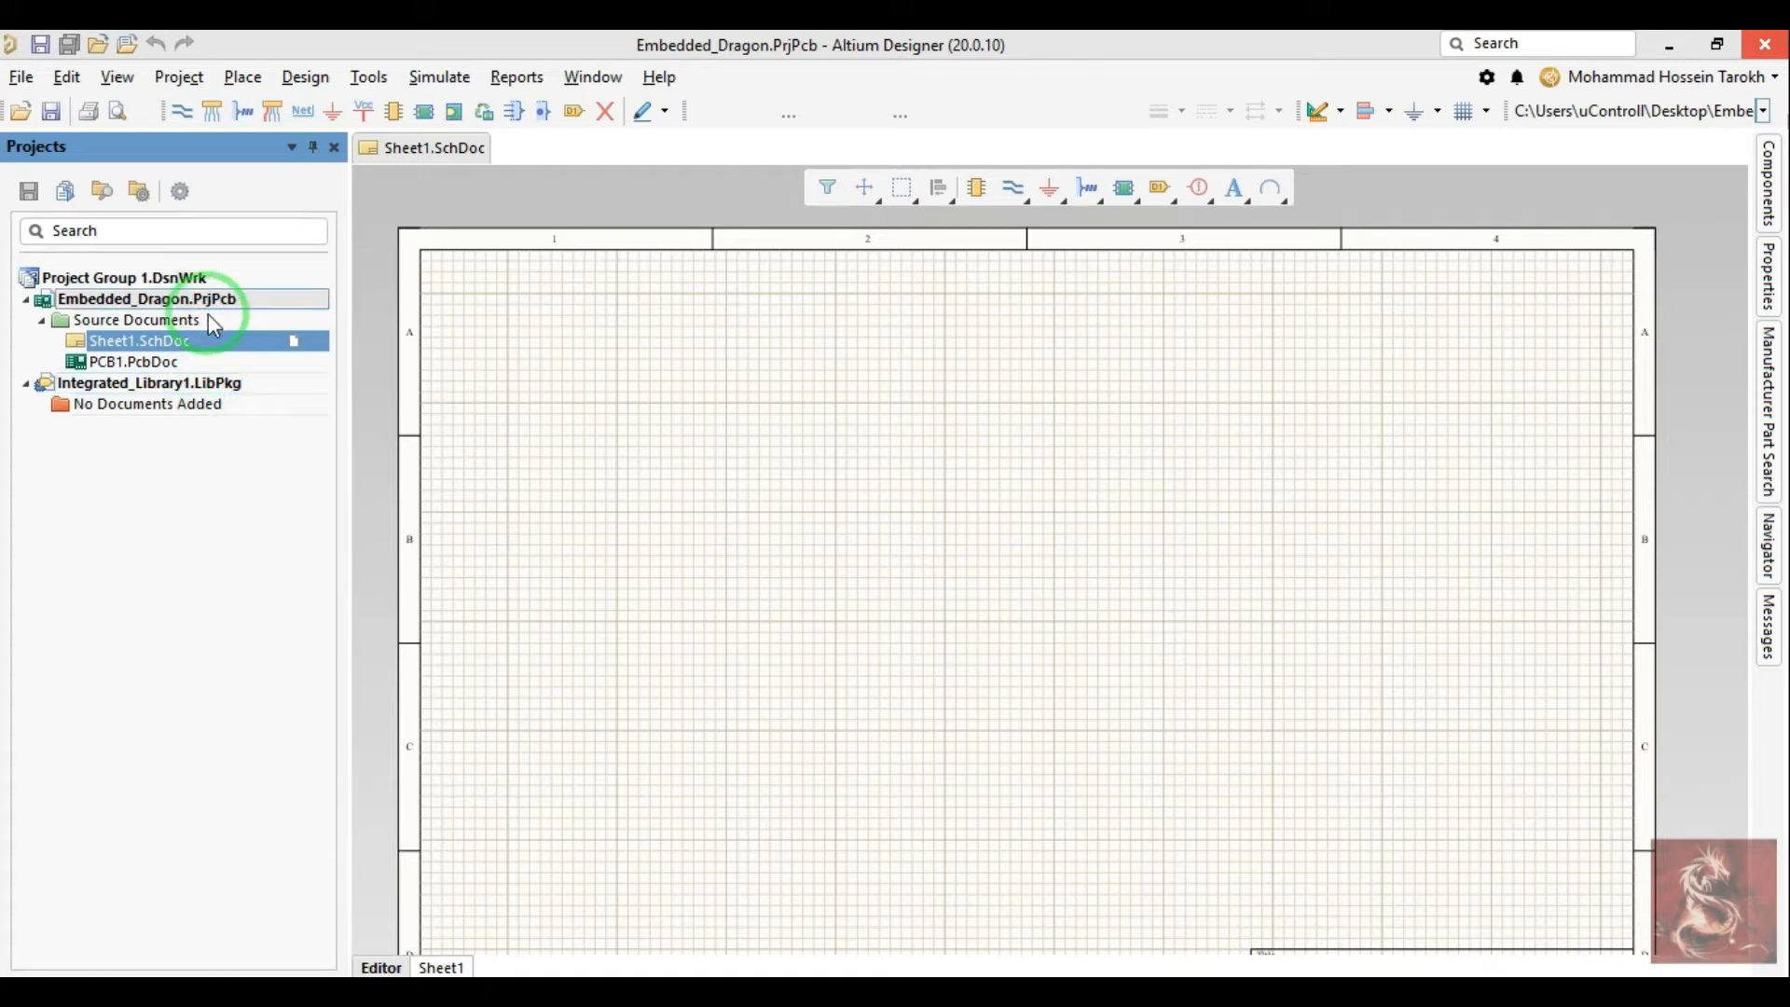
Step: Add a new schematic library to the Integrated_Library1.LibPkg project
right_click(140, 383)
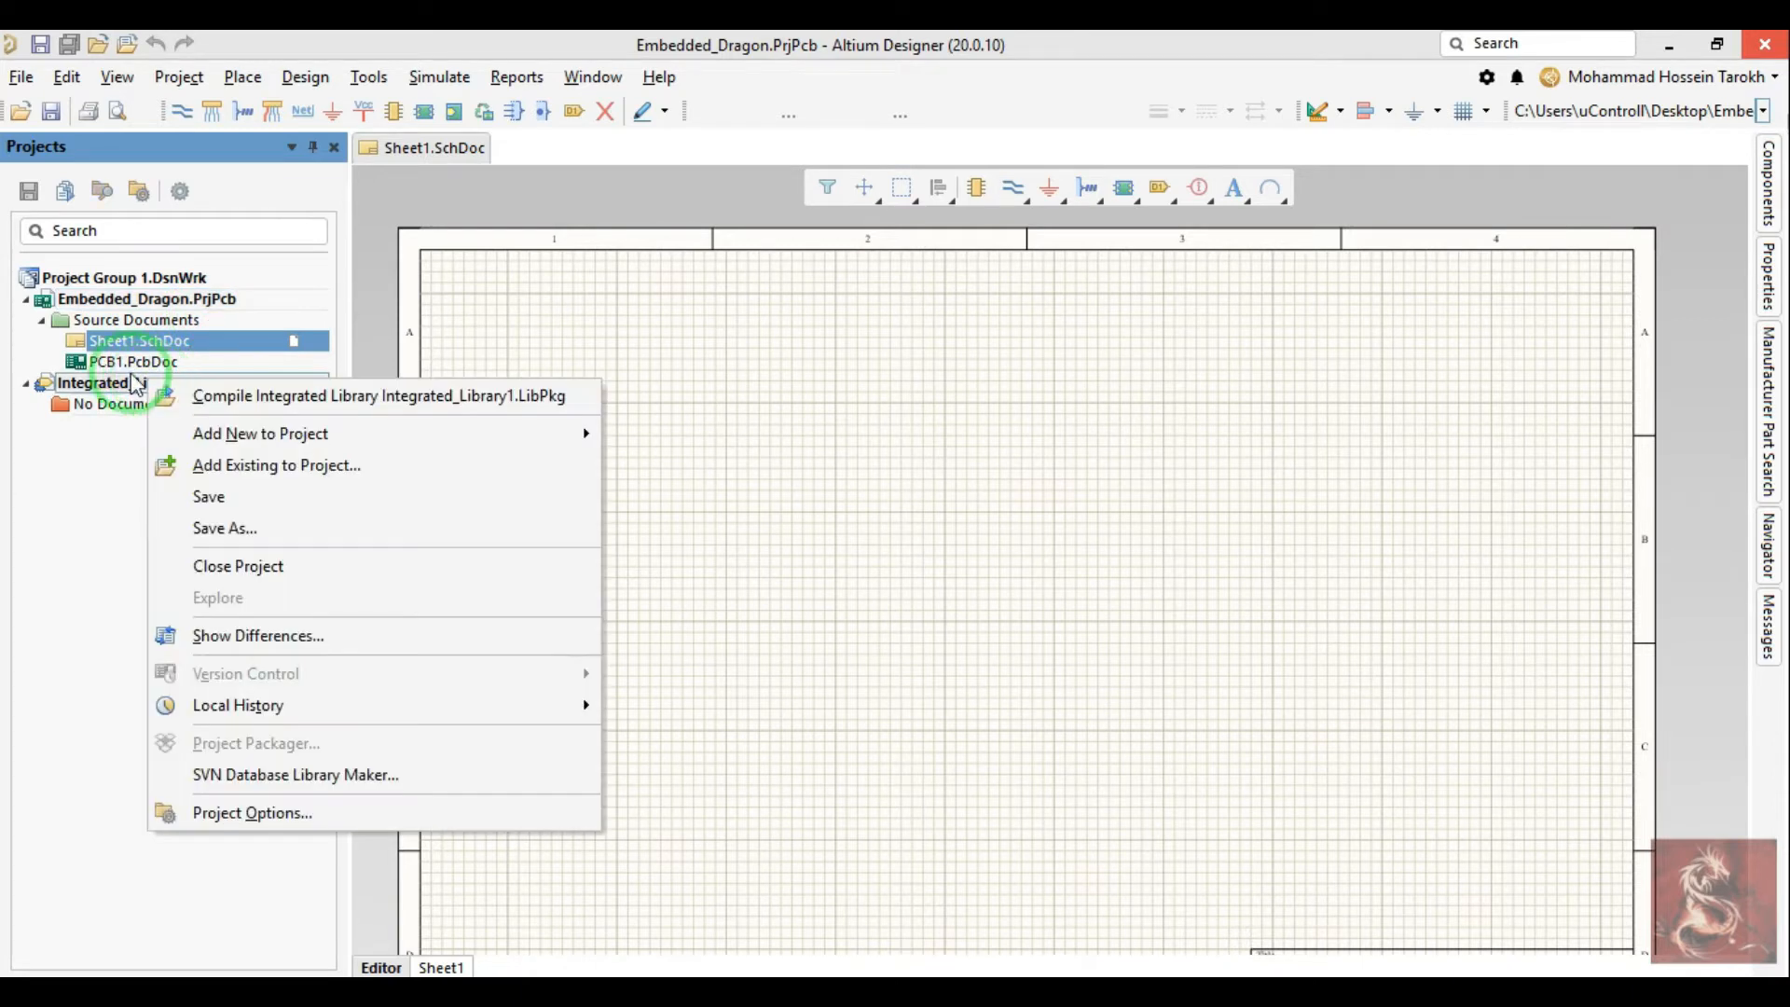
mouse_move(471, 434)
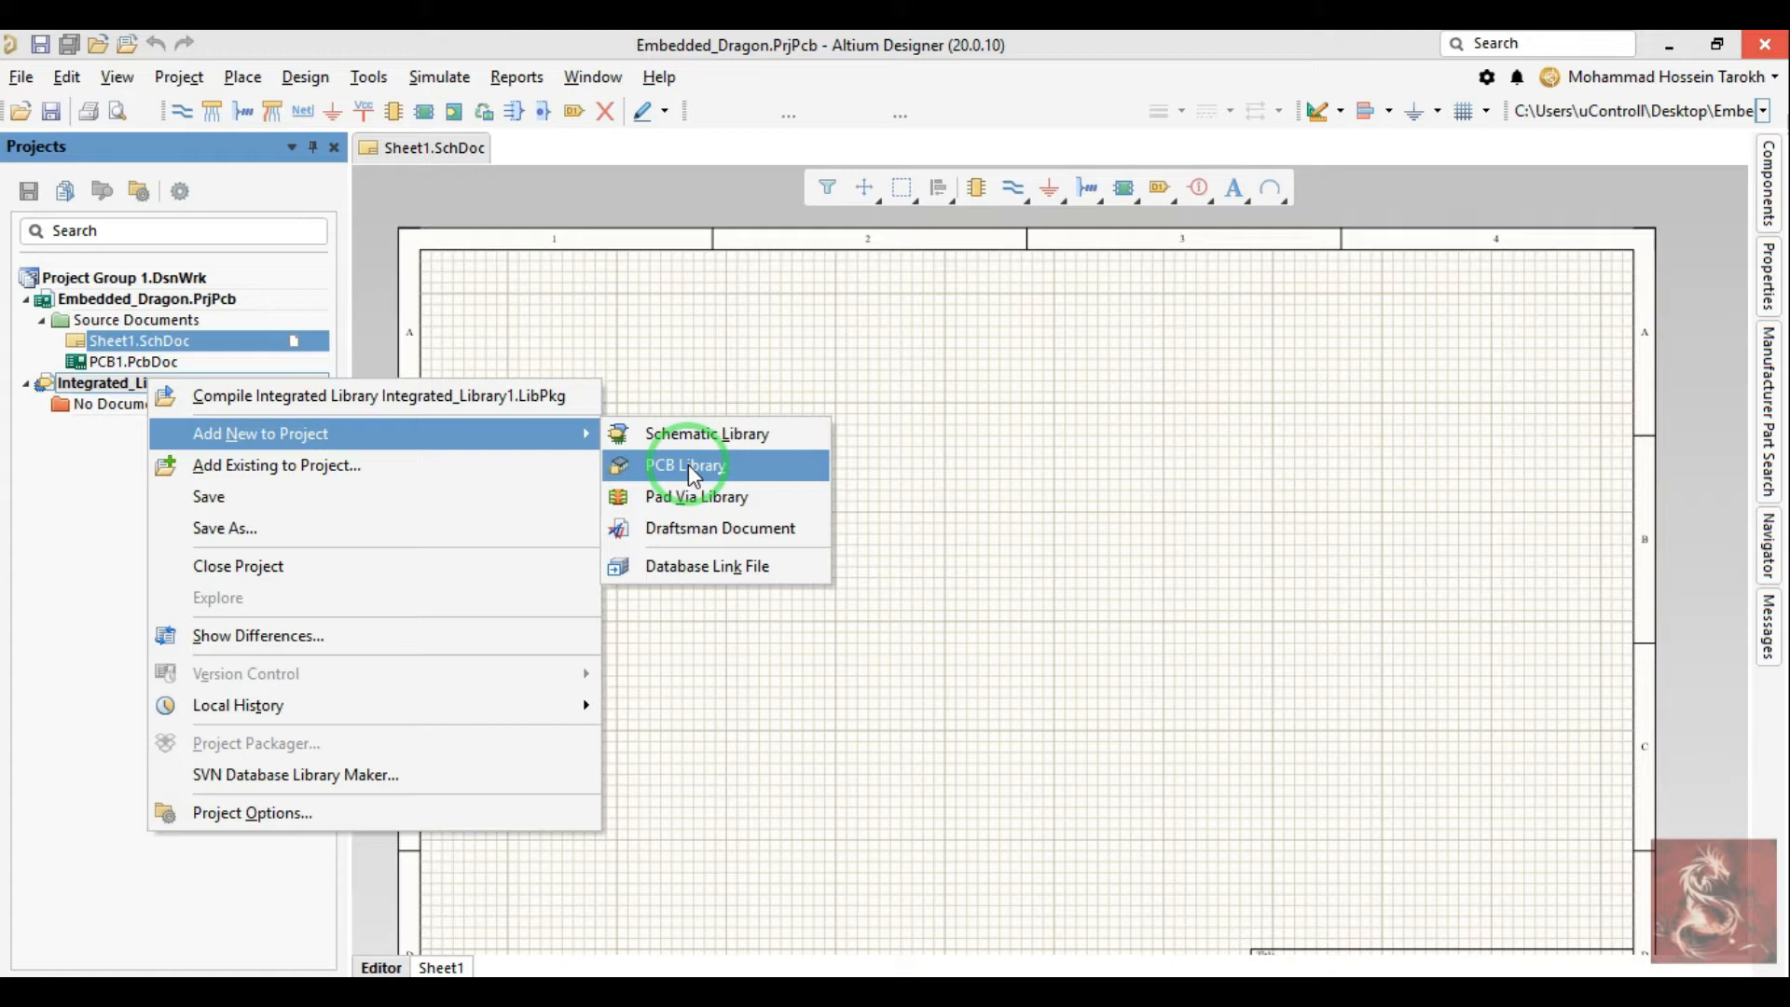
left_click(675, 438)
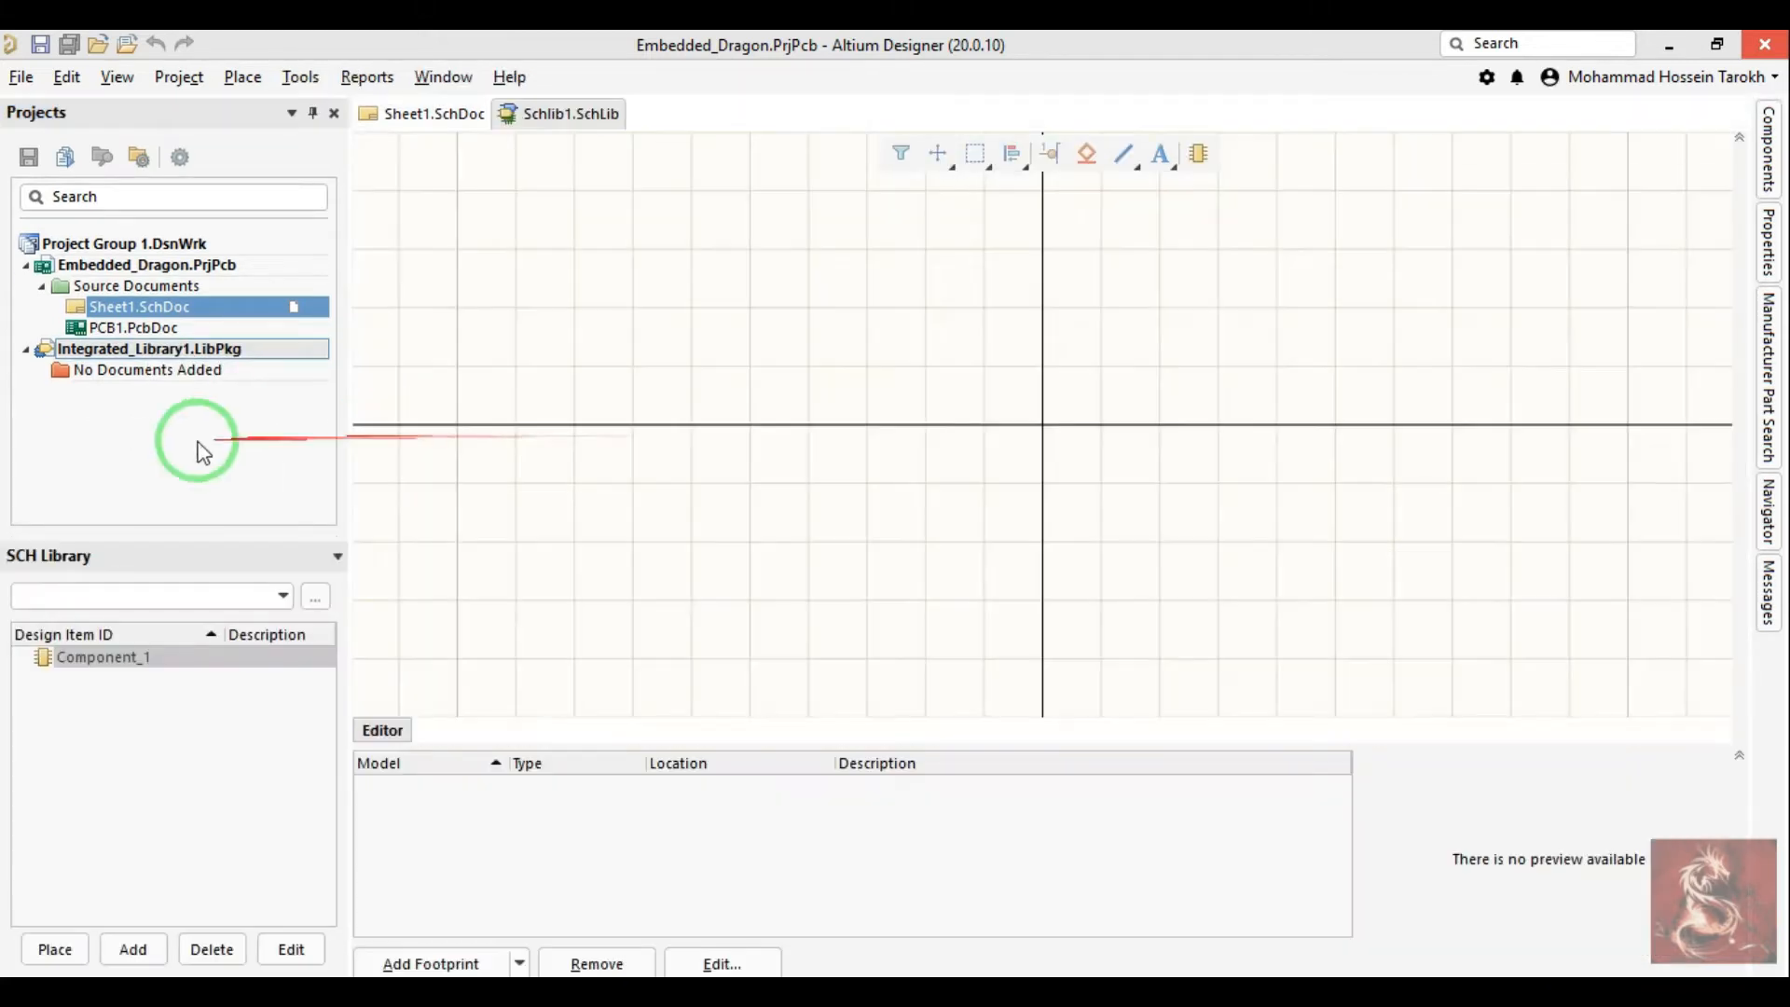
Step: Add a new PCB library to the Integrated_Library1.LibPkg project
right_click(164, 348)
mouse_move(582, 399)
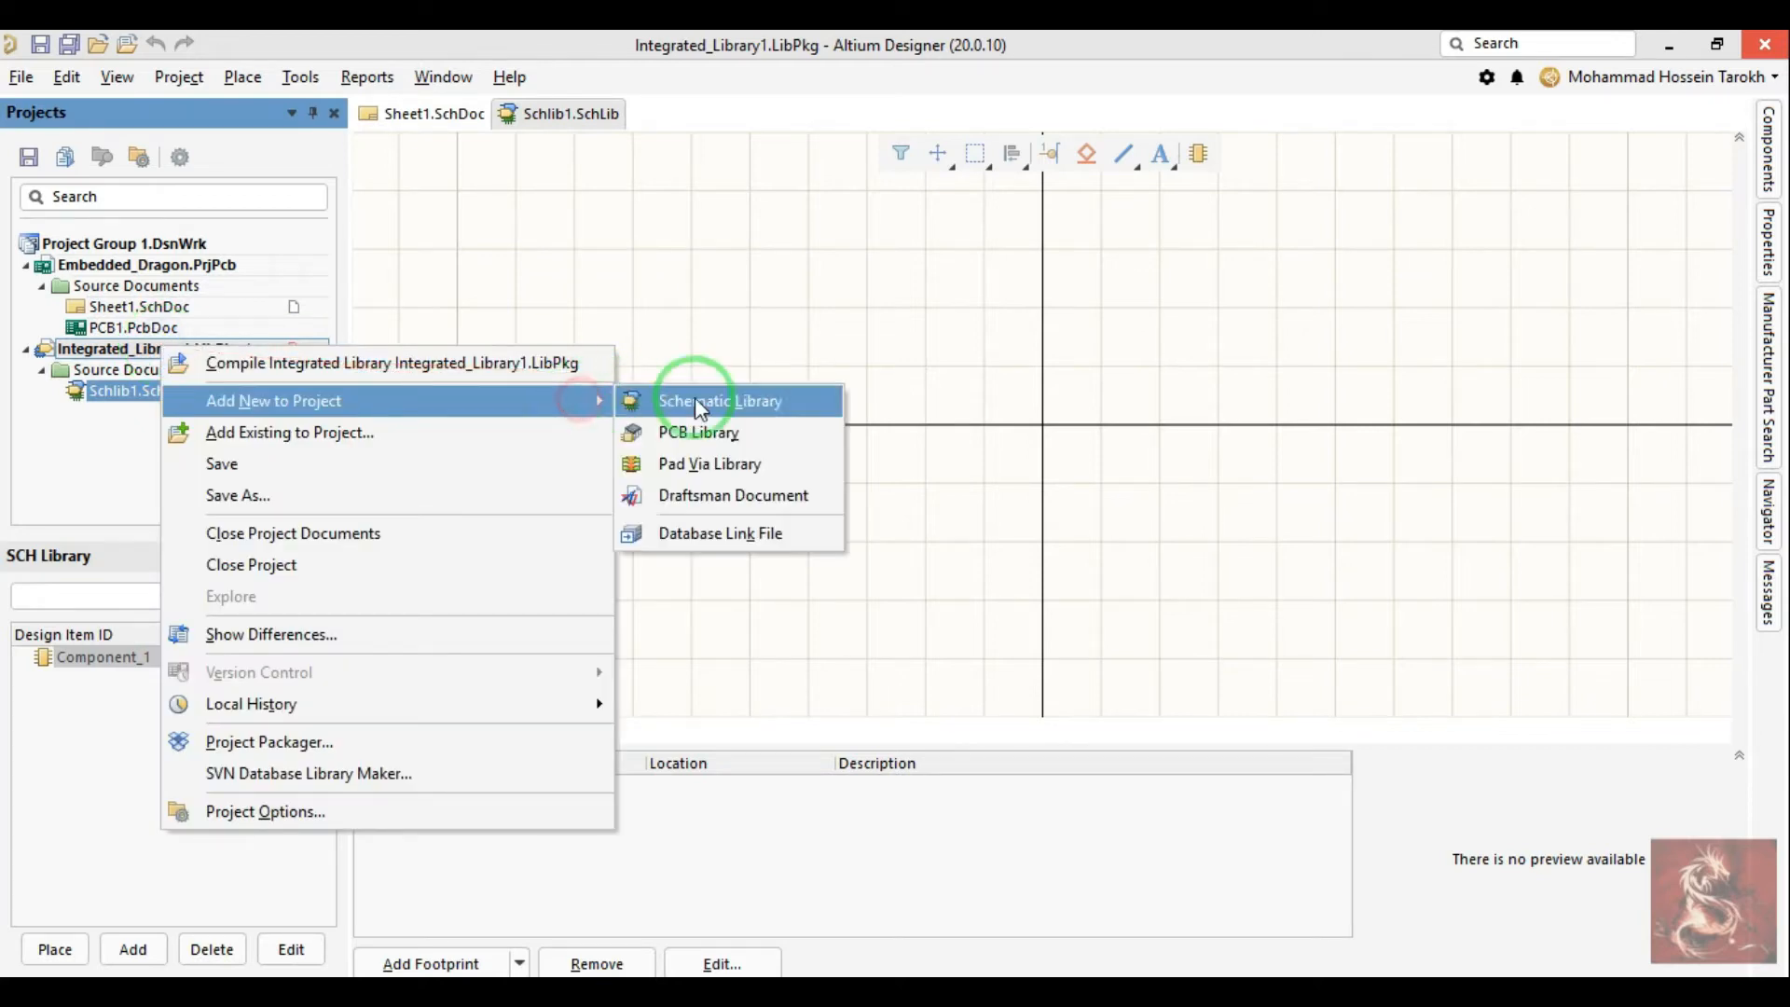
left_click(743, 432)
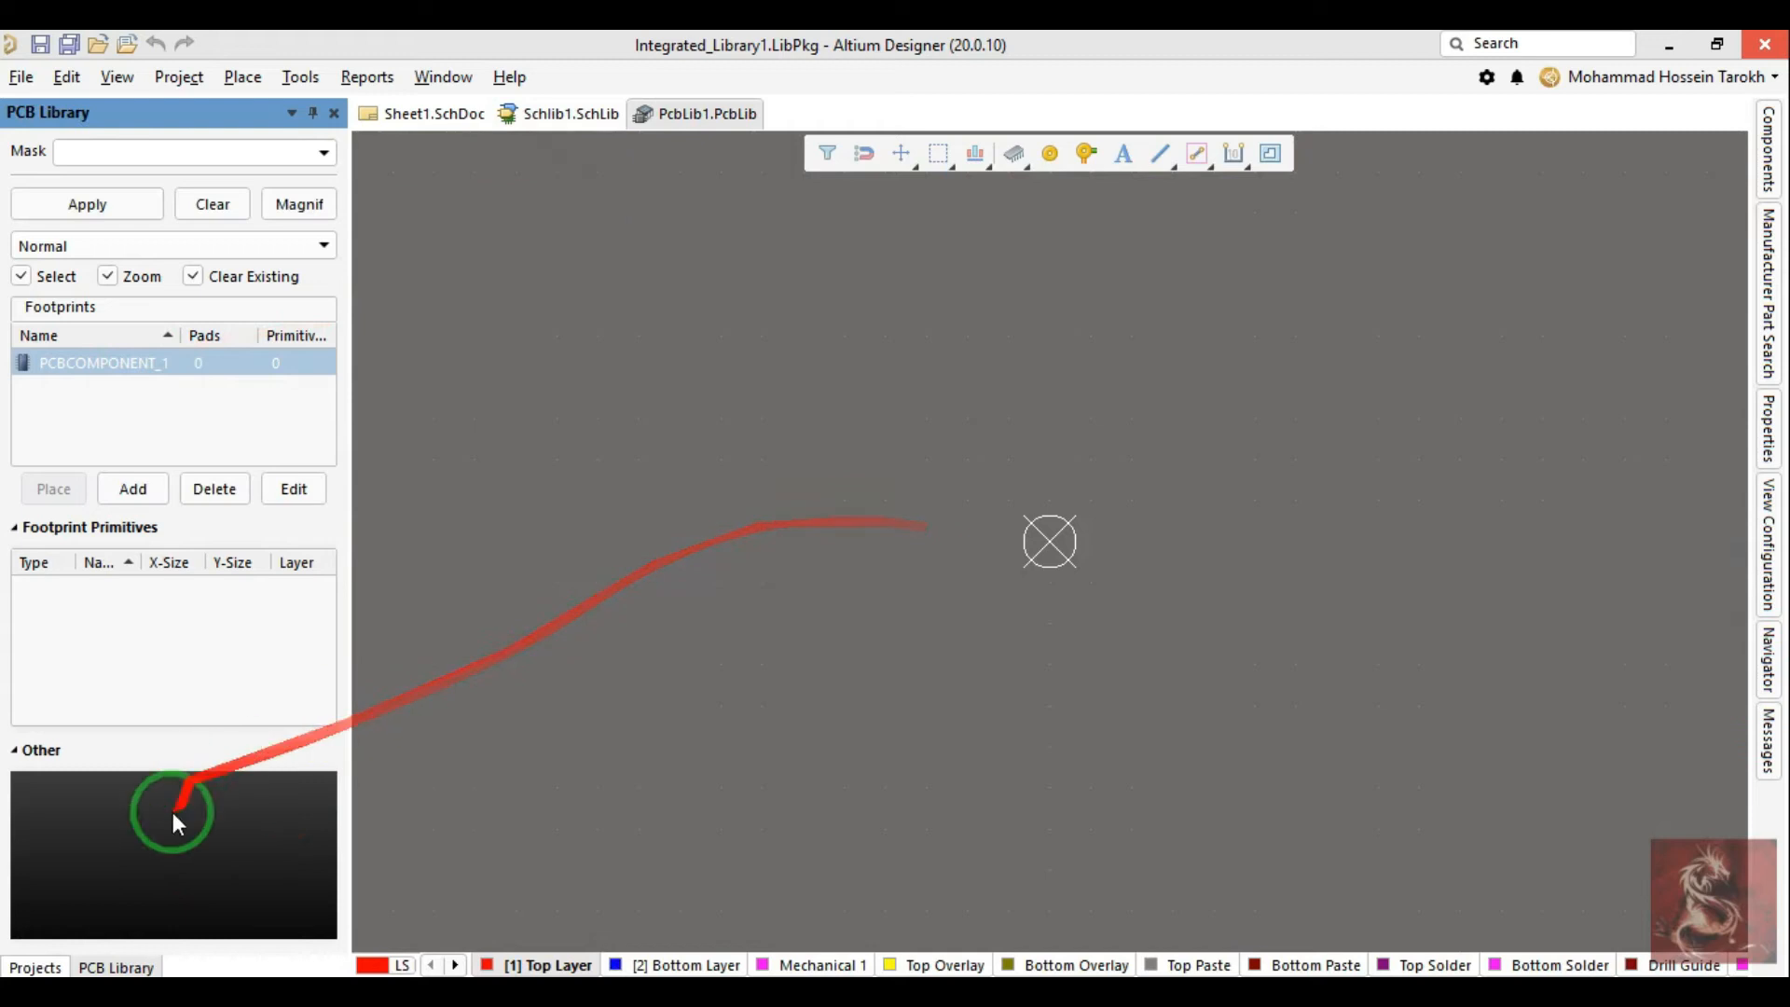
Step: Save the library package's PCB library as PcbLib1 in the Embedded_Dragon folder on the Desktop
left_click(53, 970)
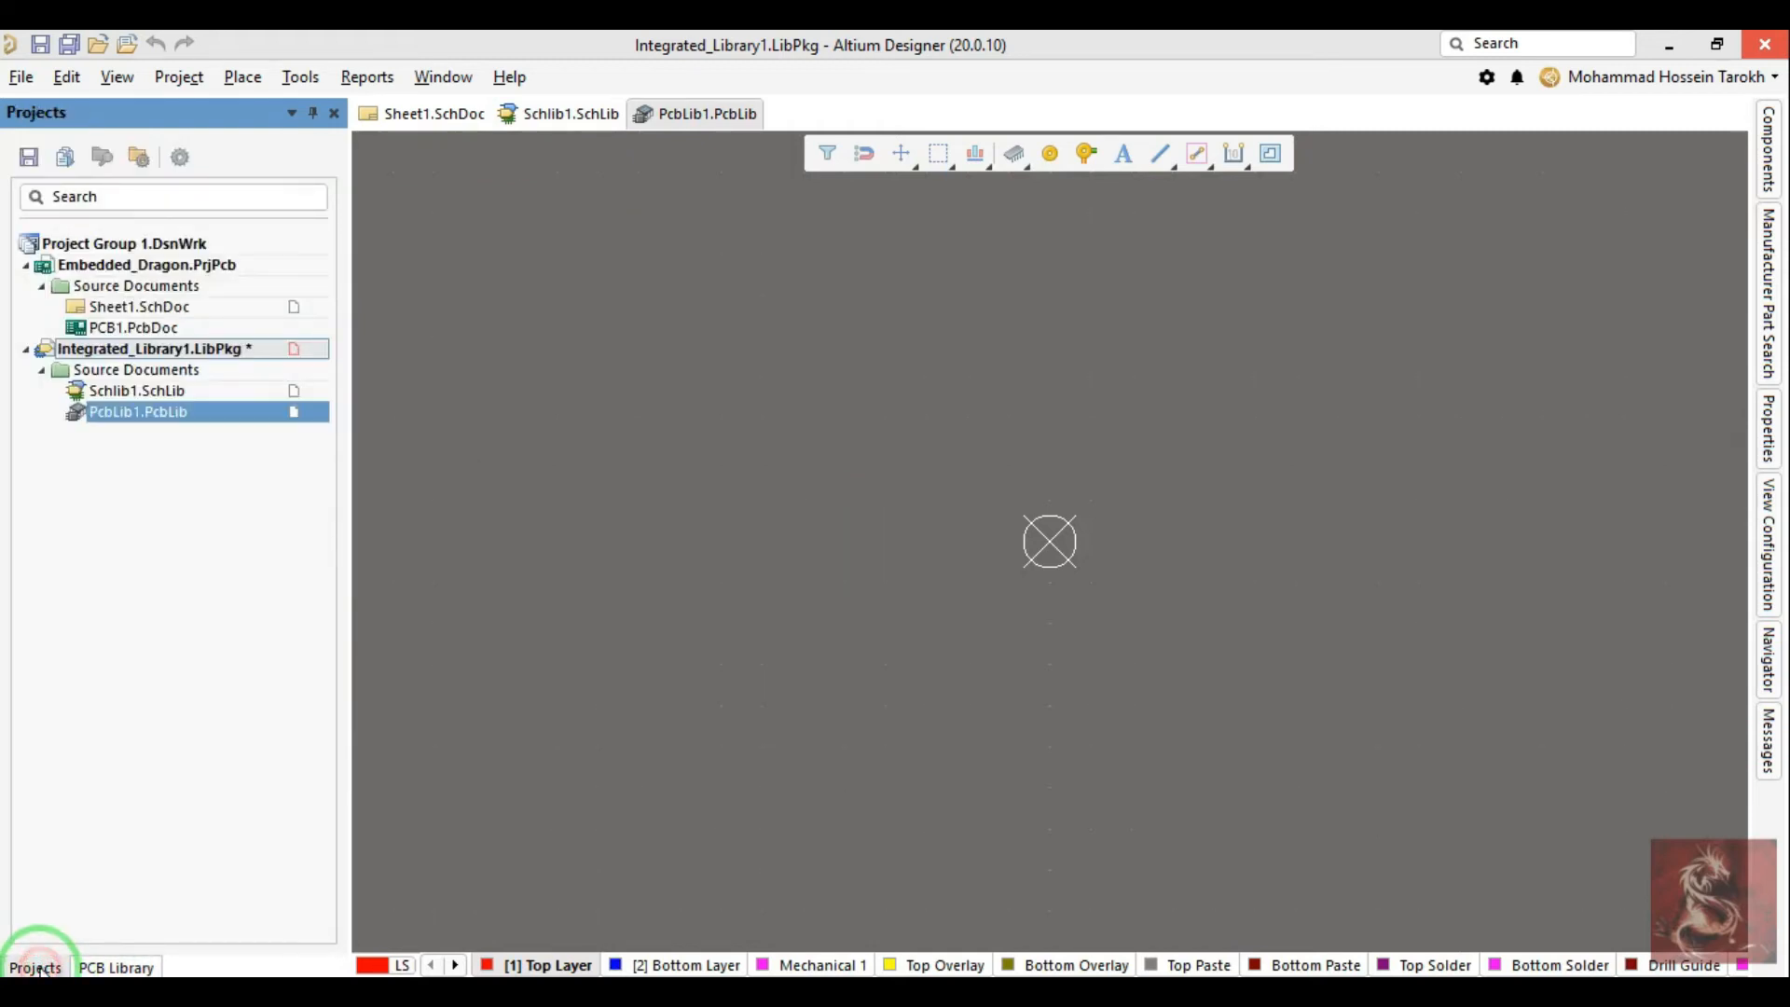
left_click(187, 354)
right_click(187, 359)
left_click(280, 468)
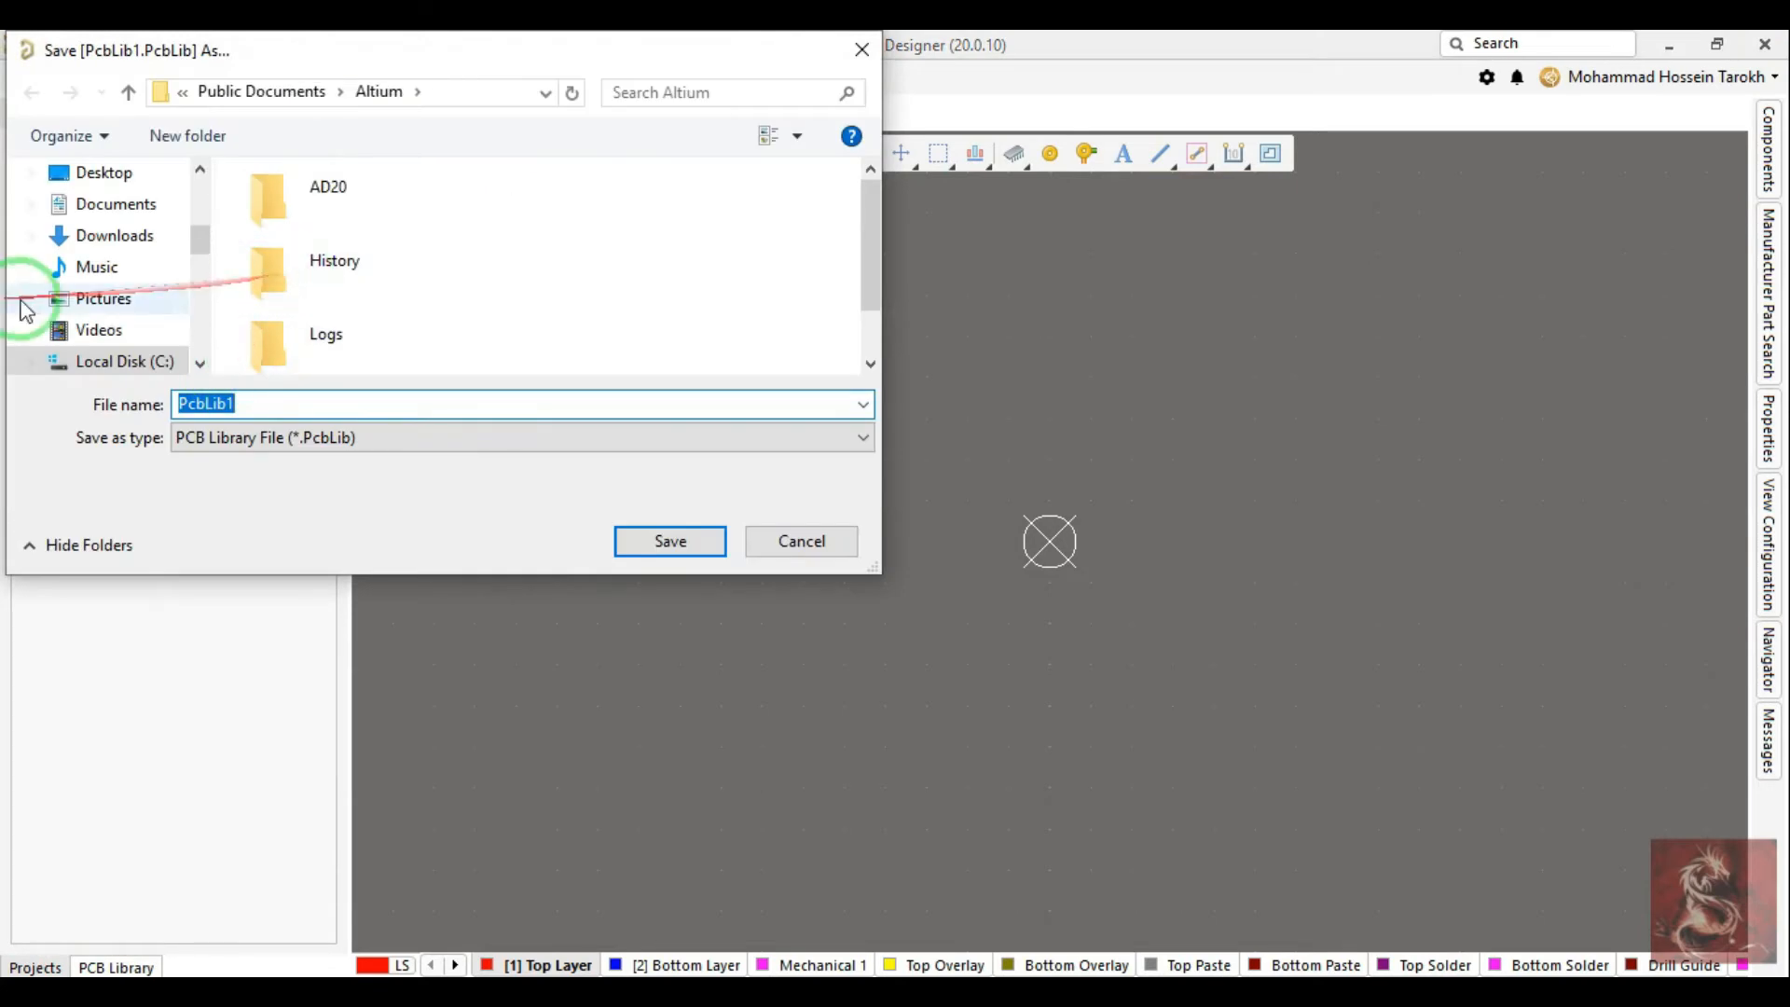
left_click(124, 165)
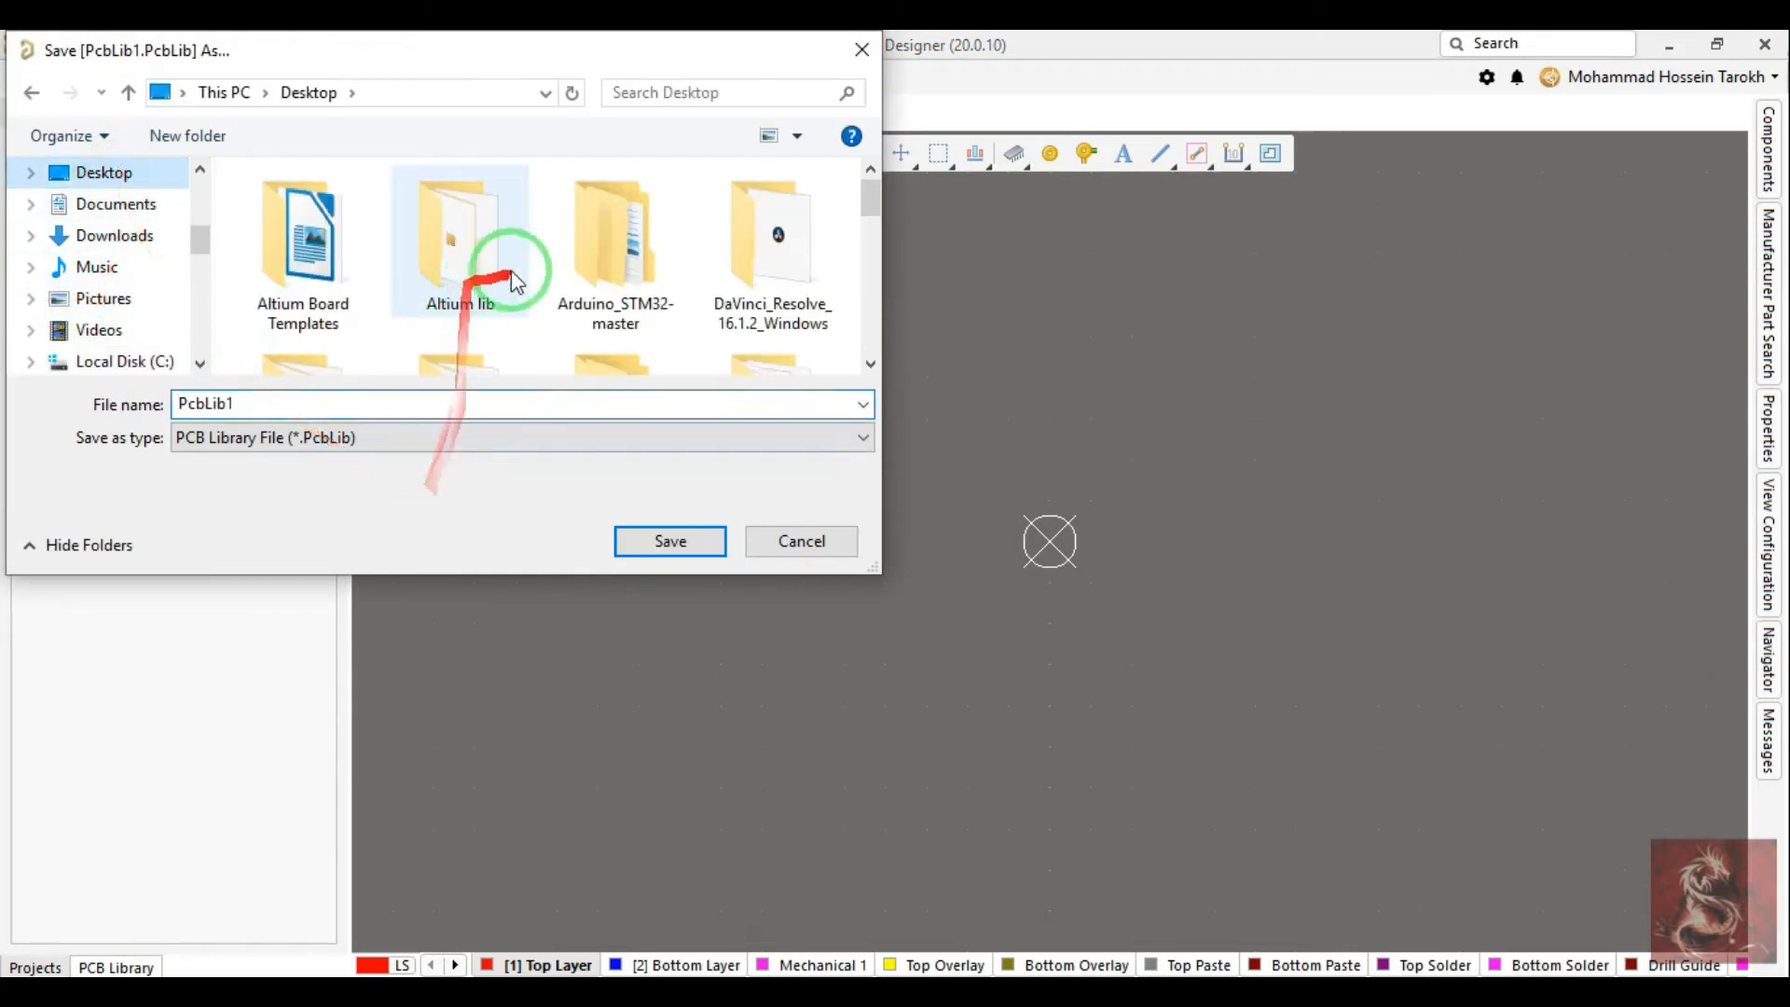
scroll(522, 270, "down", 3)
scroll(576, 300, "down", 3)
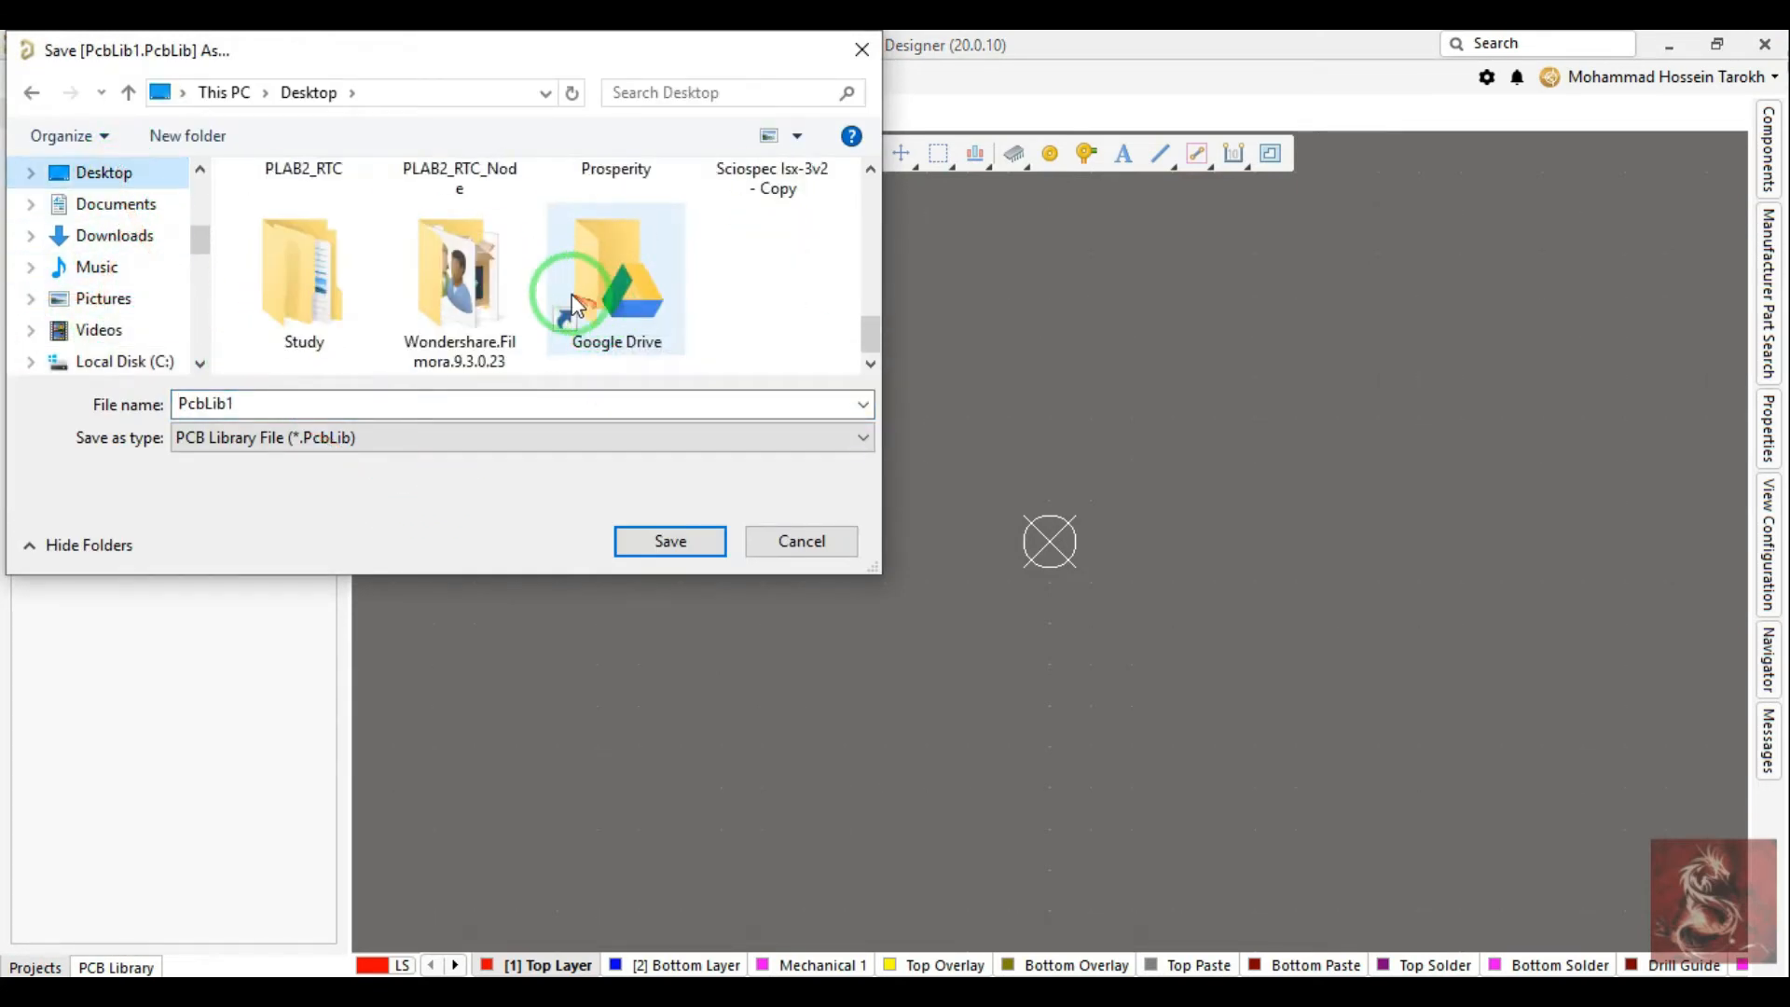
left_click(482, 260)
key("e")
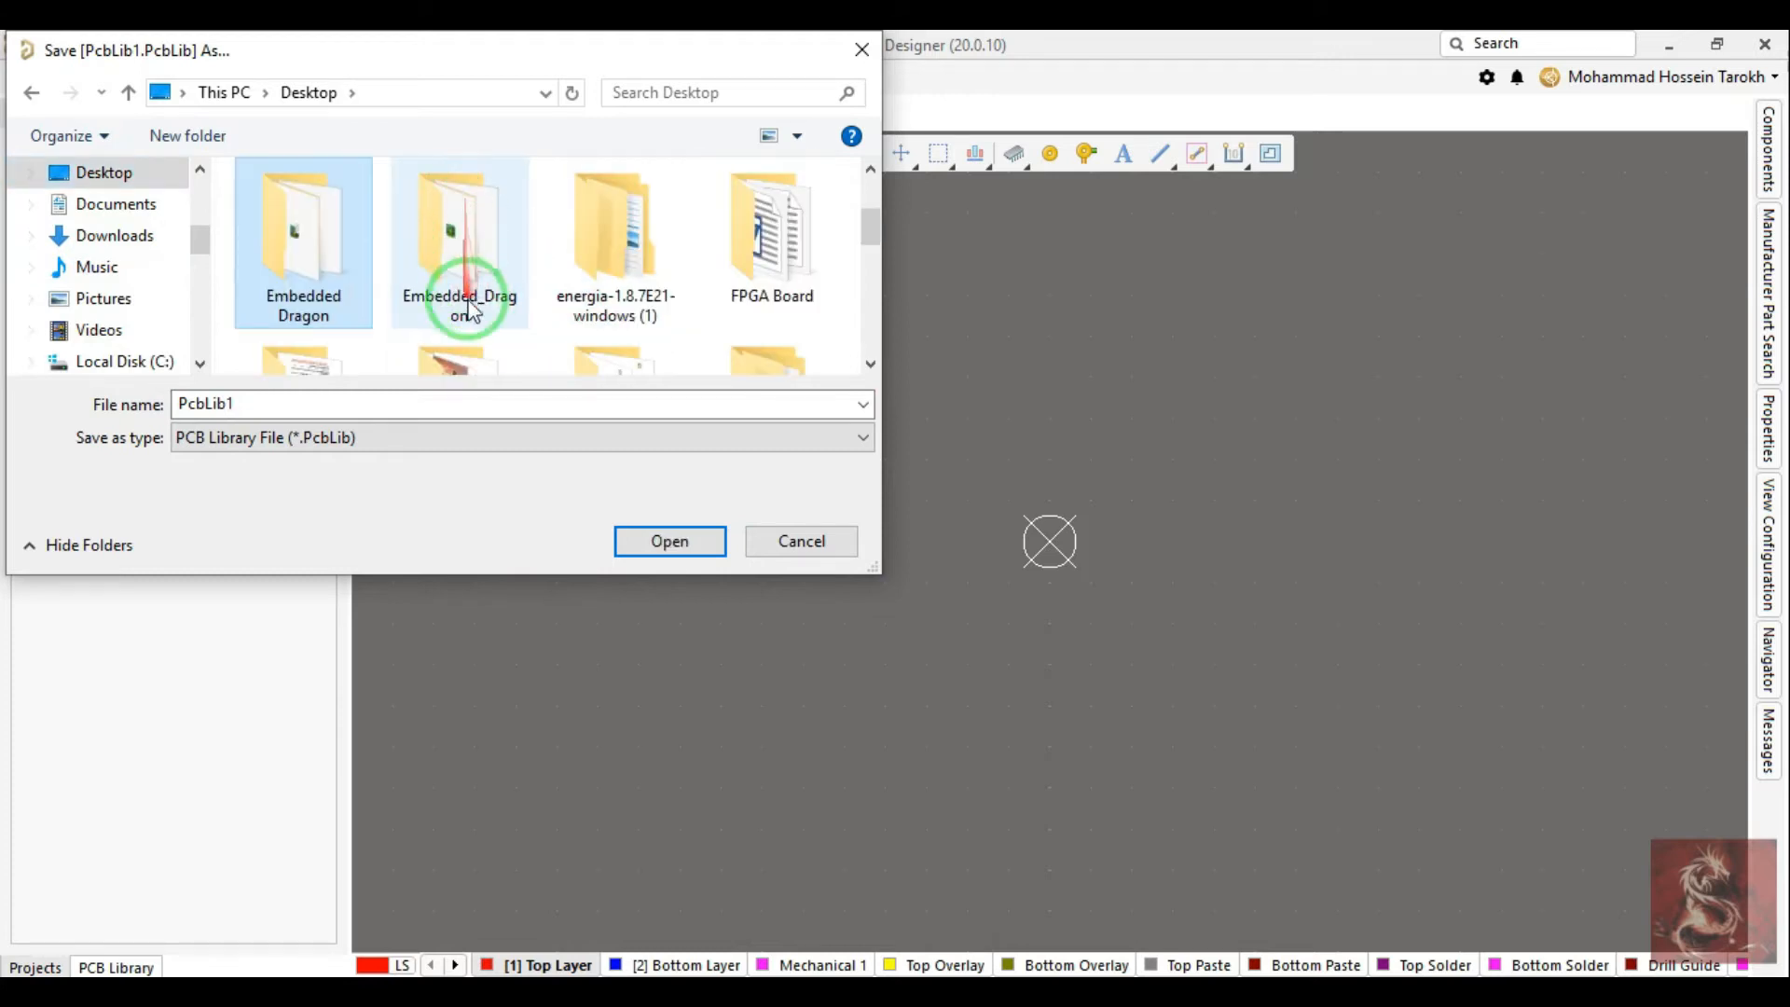
double_click(434, 258)
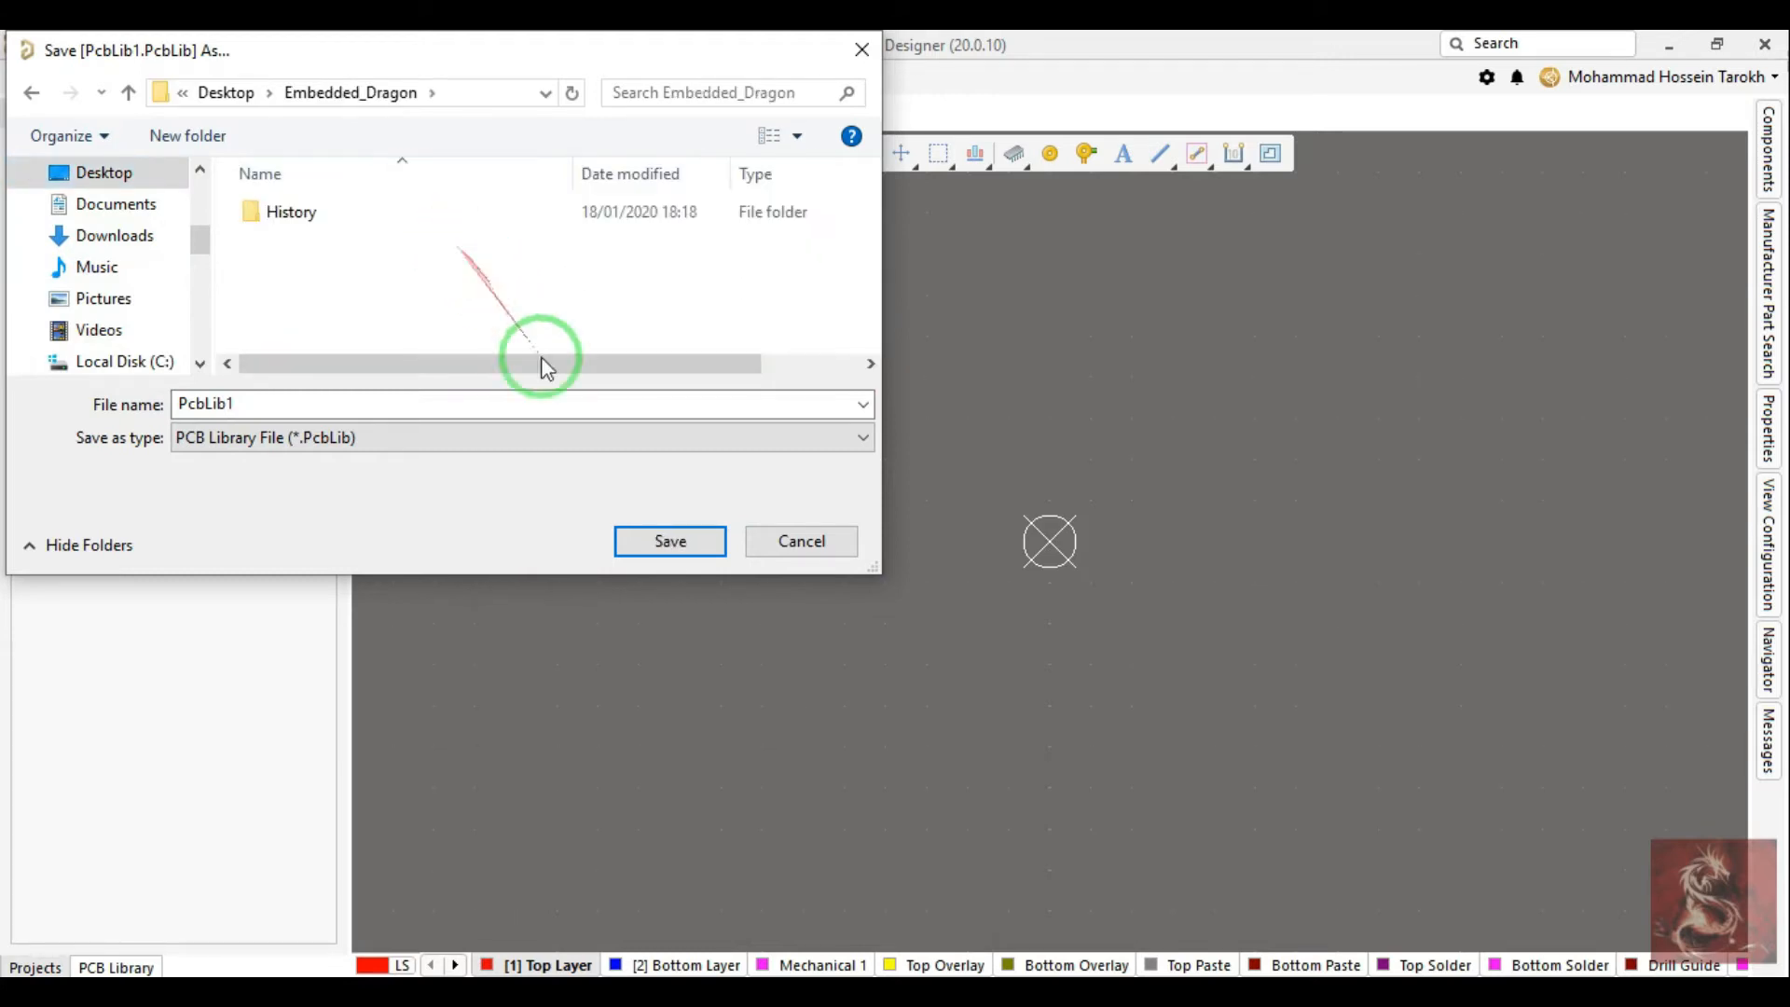
left_click(649, 543)
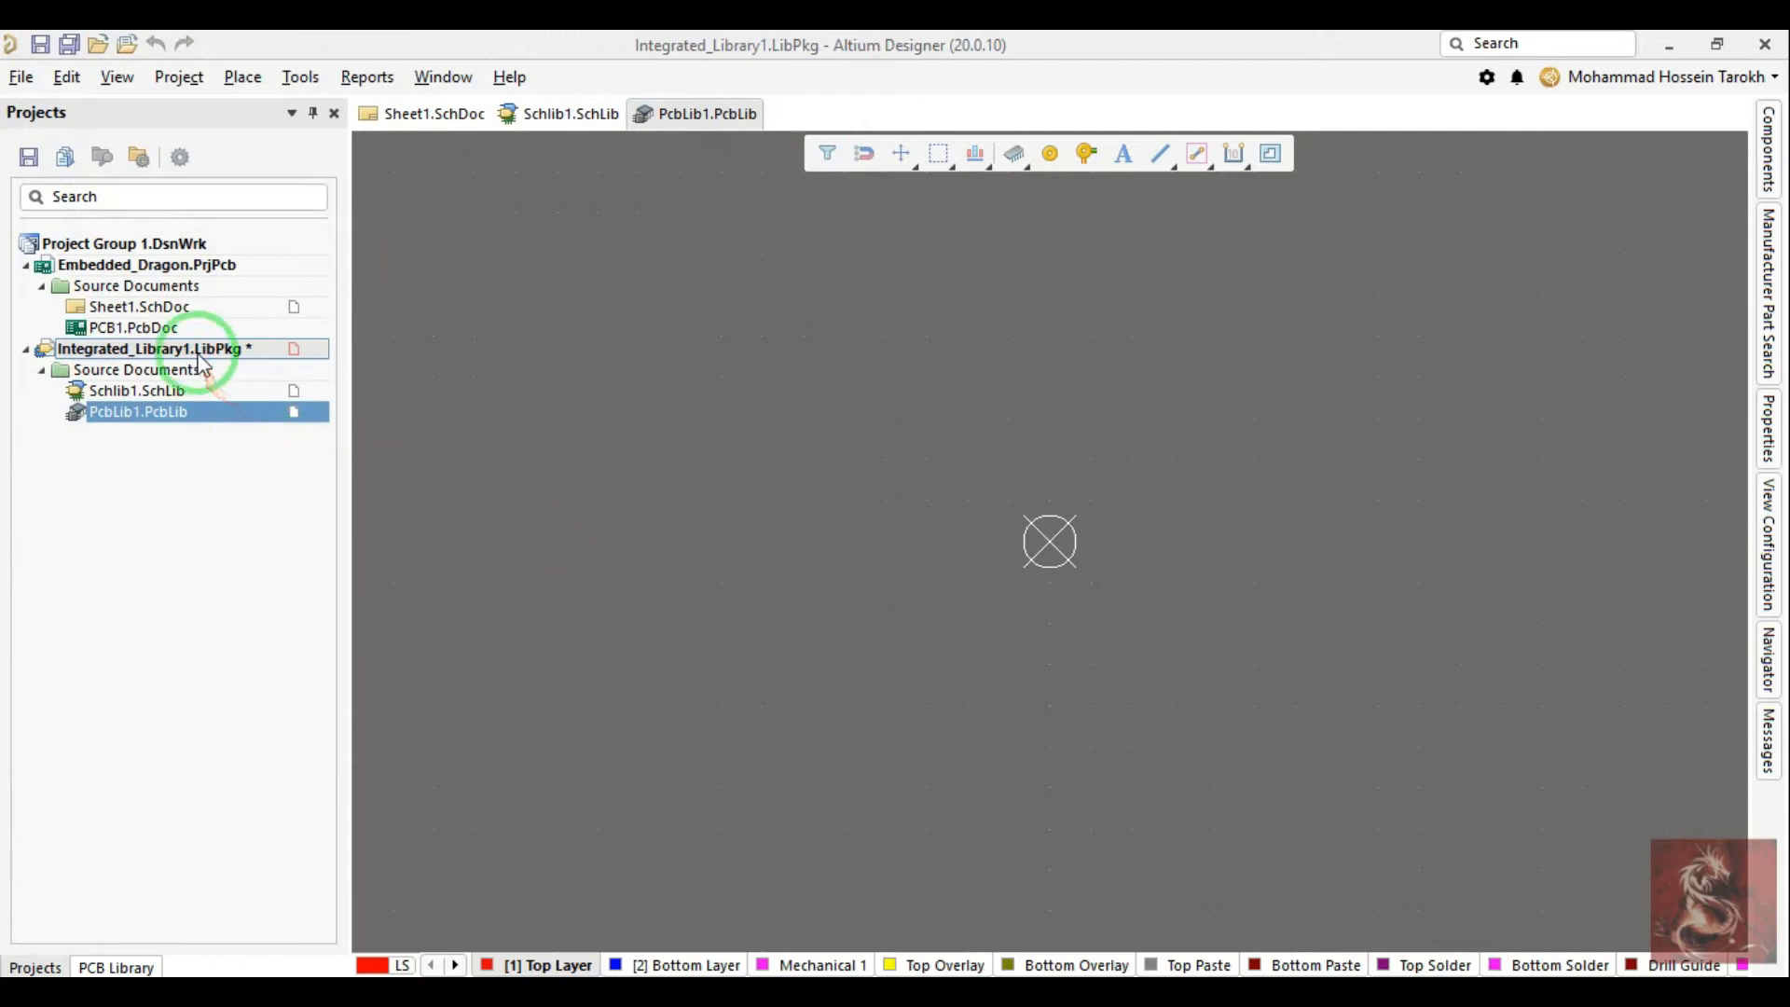
Step: Save the schematic library as Schlib1 and the package as Integrated_Library1 in the Embedded_Dragon folder
key("ctrl+s")
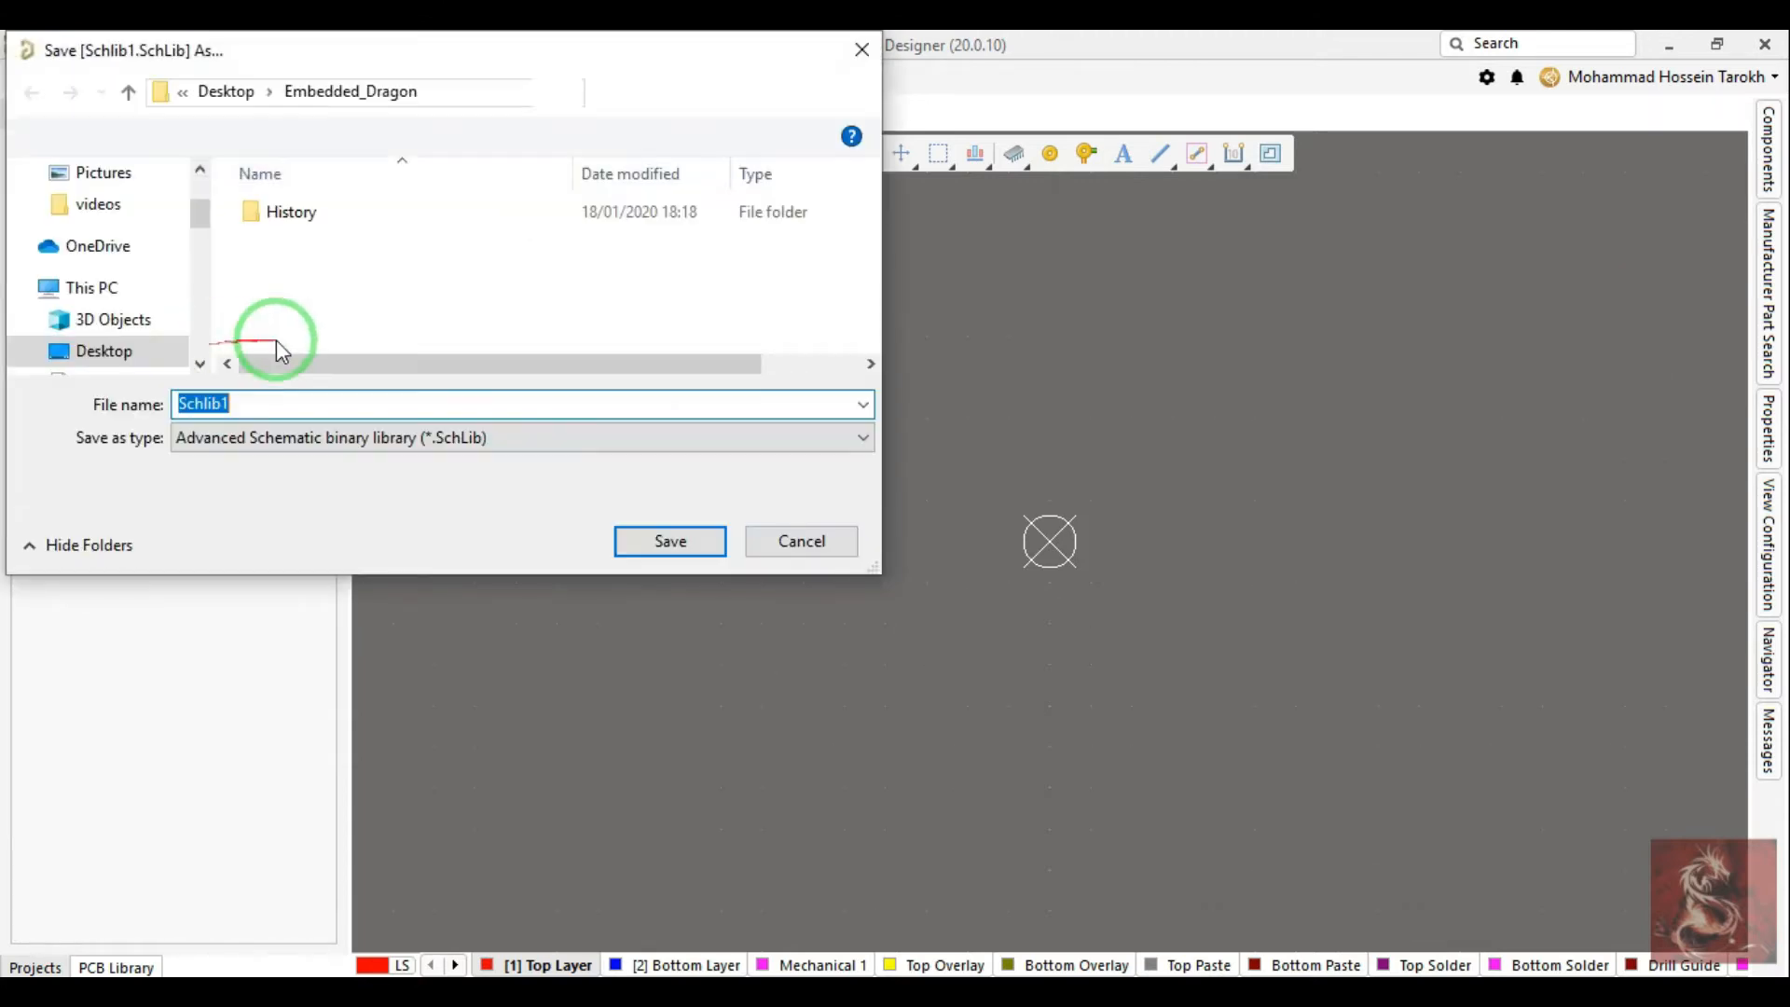
left_click(672, 544)
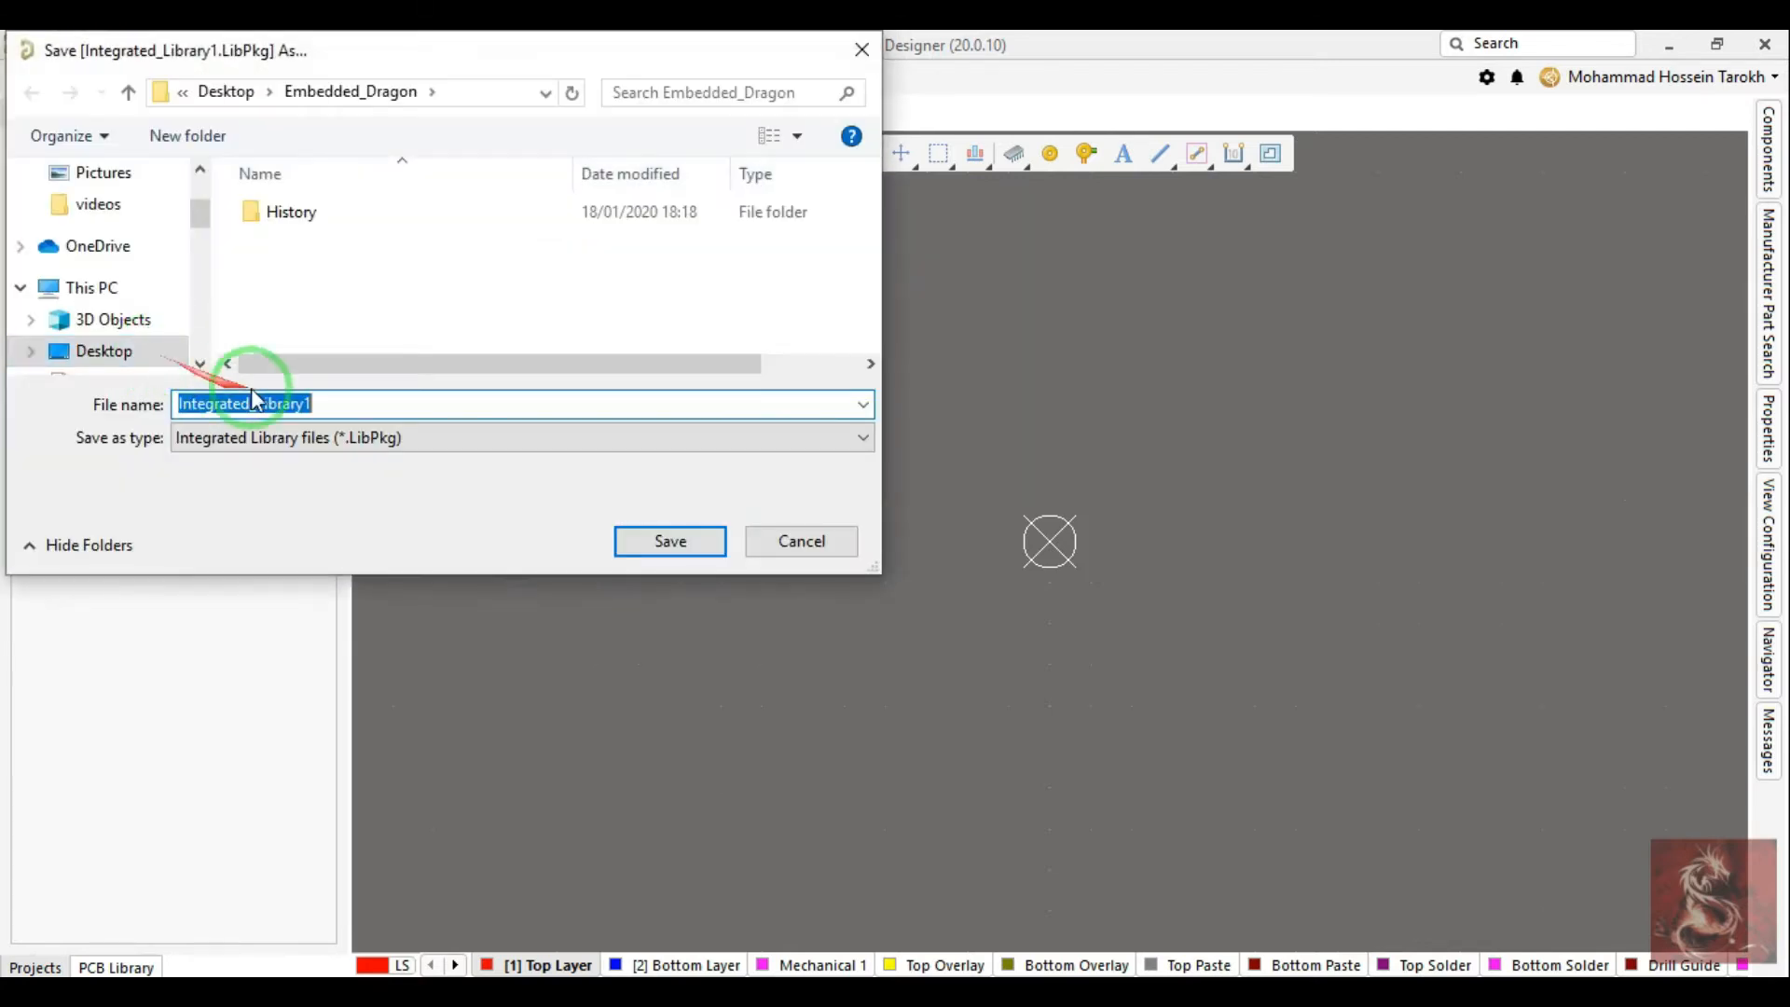
left_click(641, 533)
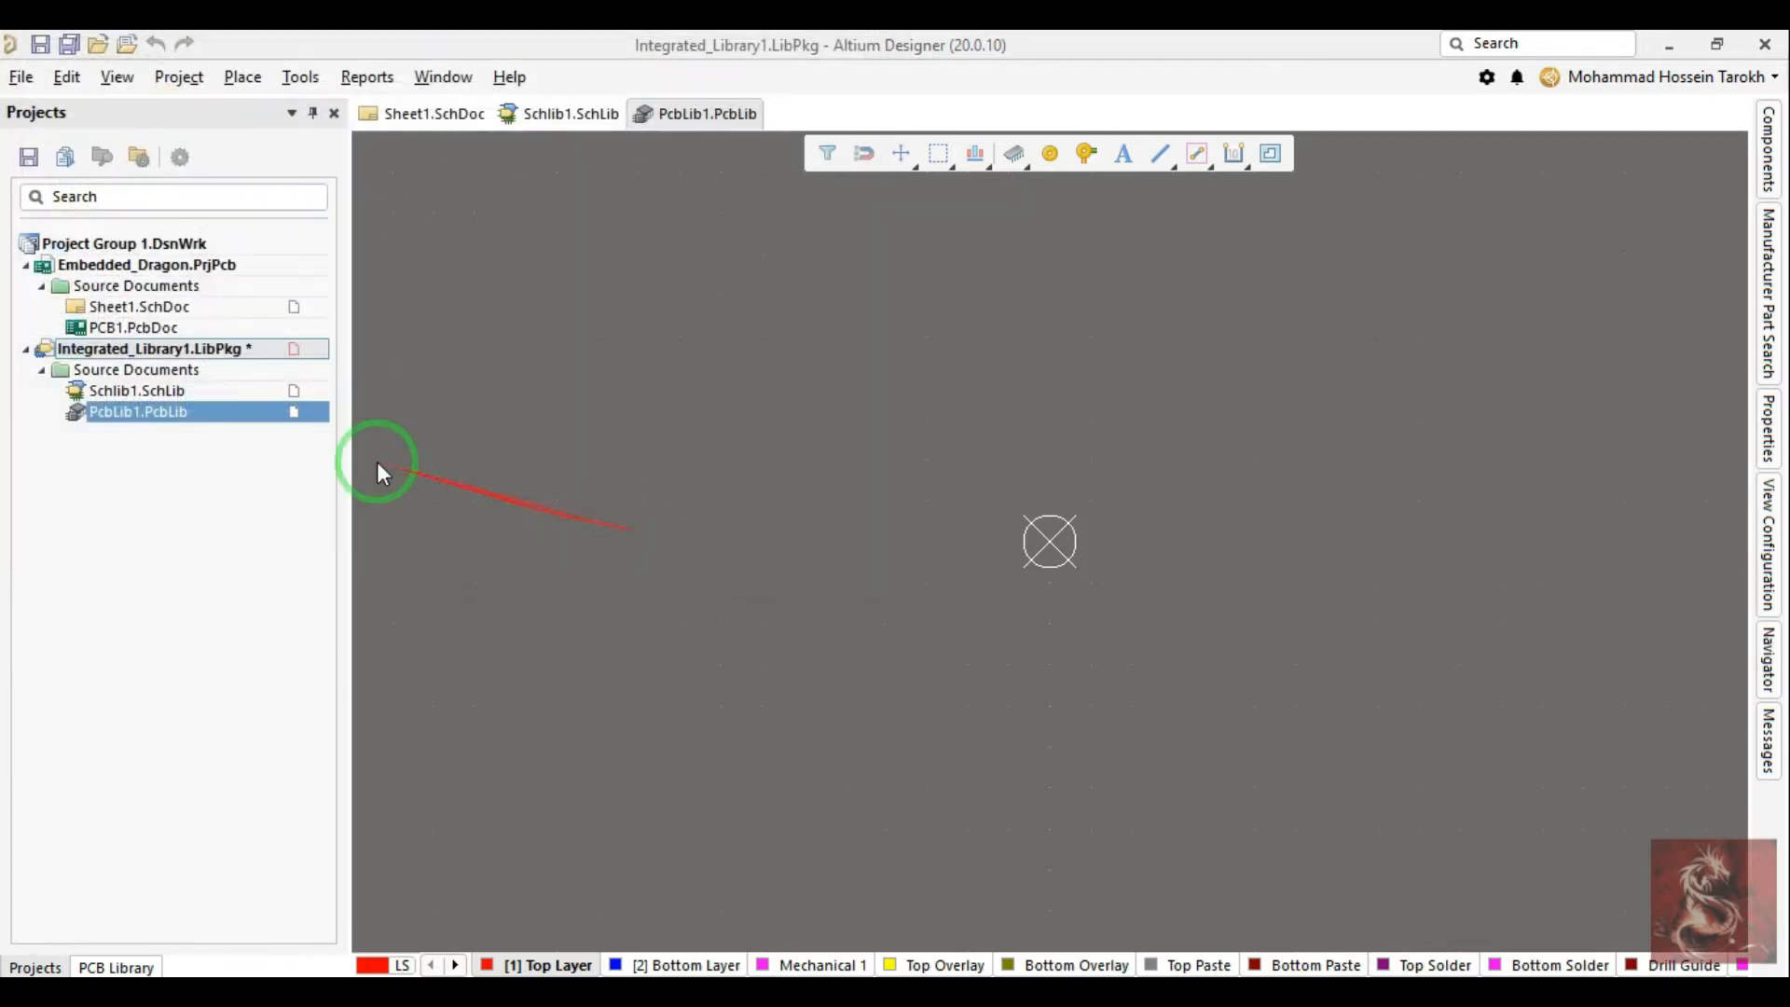
right_click(202, 343)
left_click(848, 353)
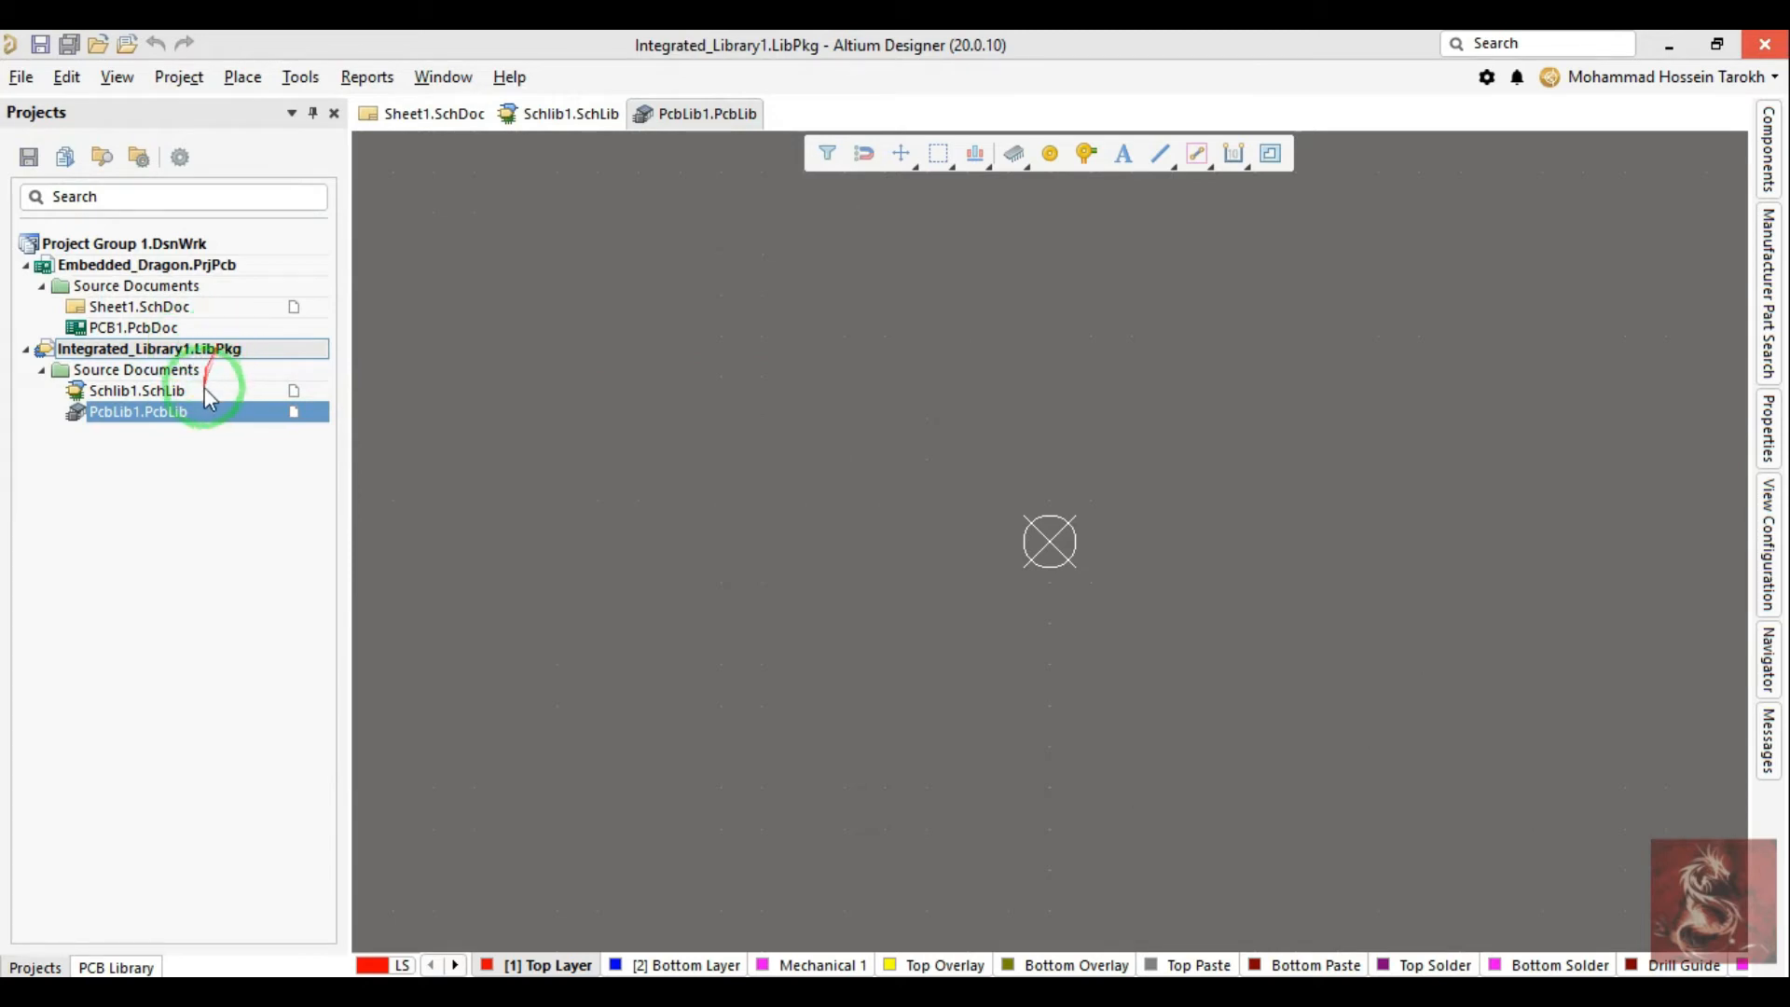
Step: Add a new component with the design item ID Component_2 to the Schlib1.SchLib schematic library
left_click(564, 115)
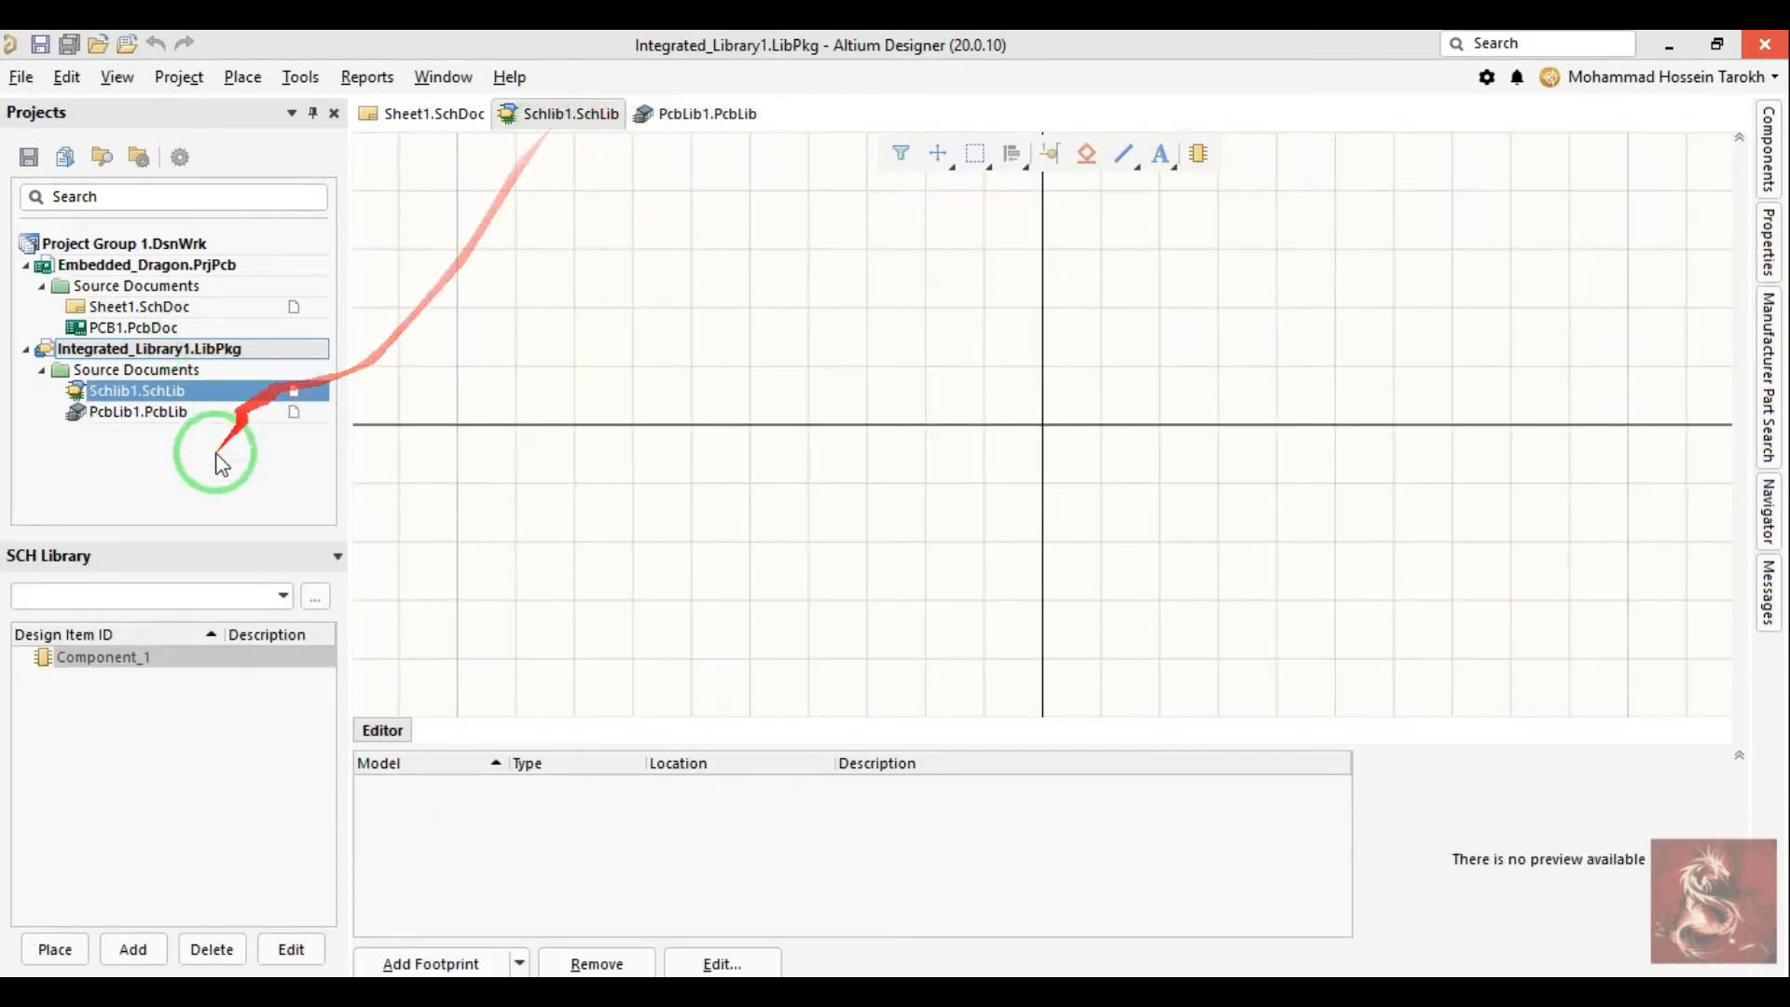
left_click(137, 951)
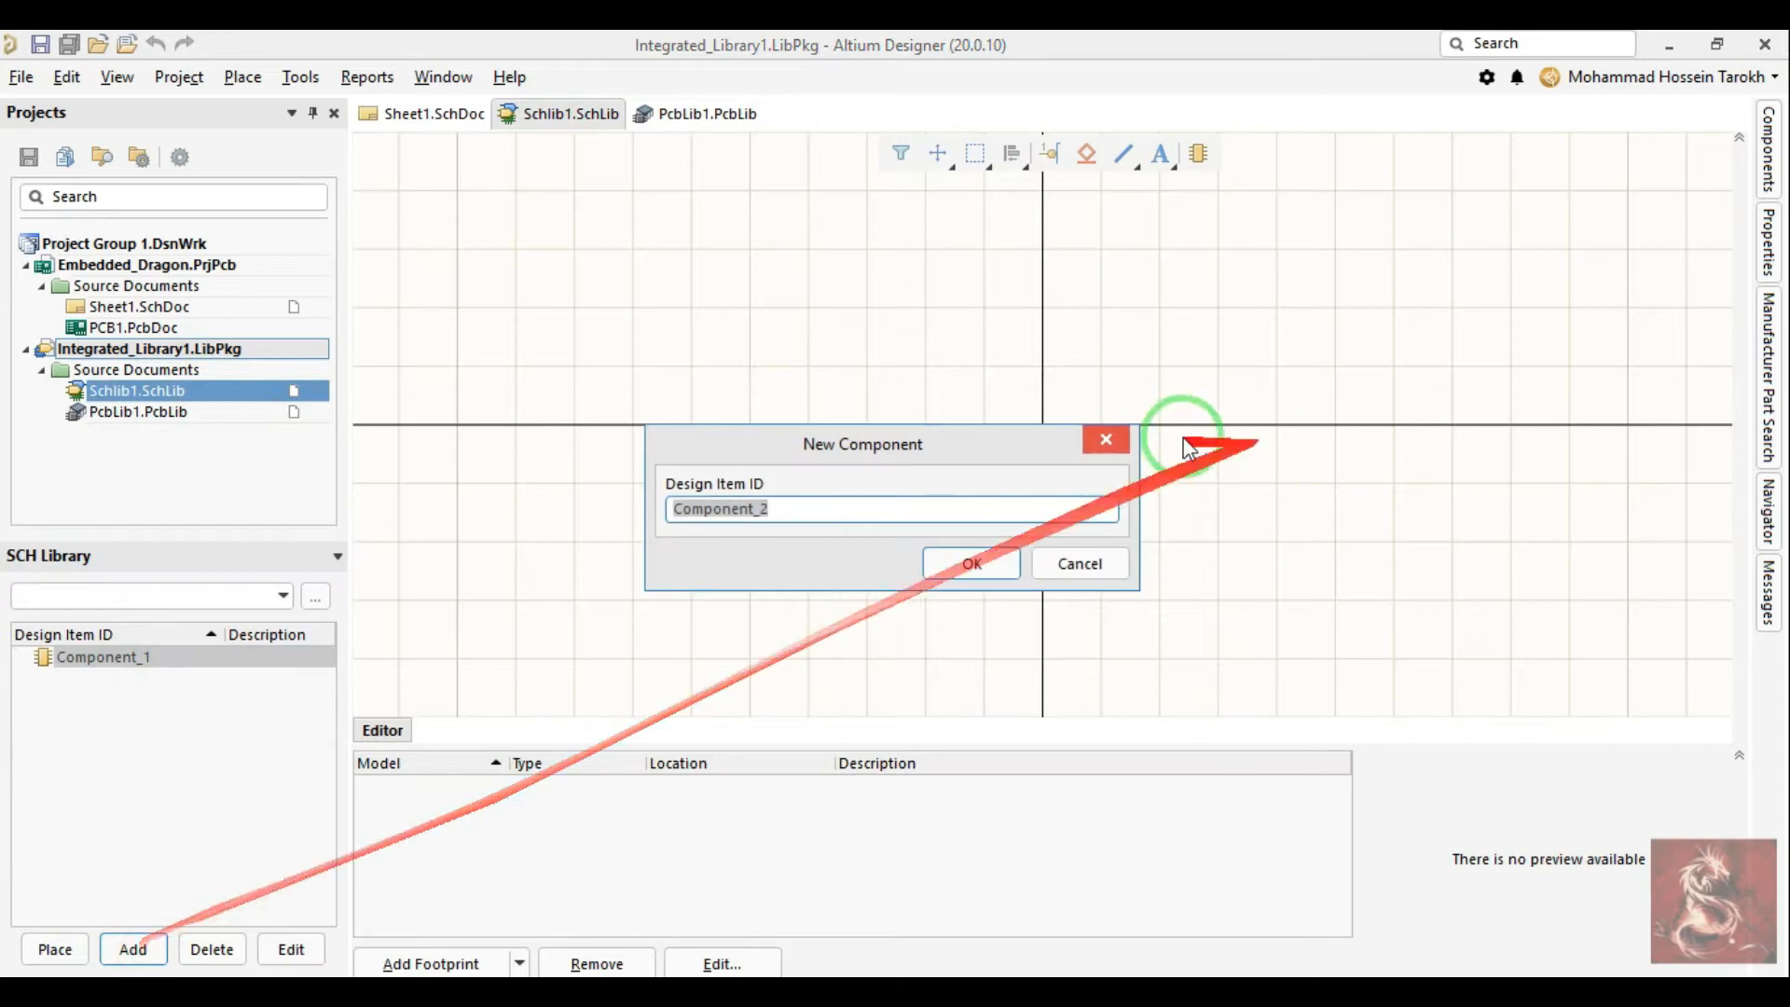
left_click(993, 562)
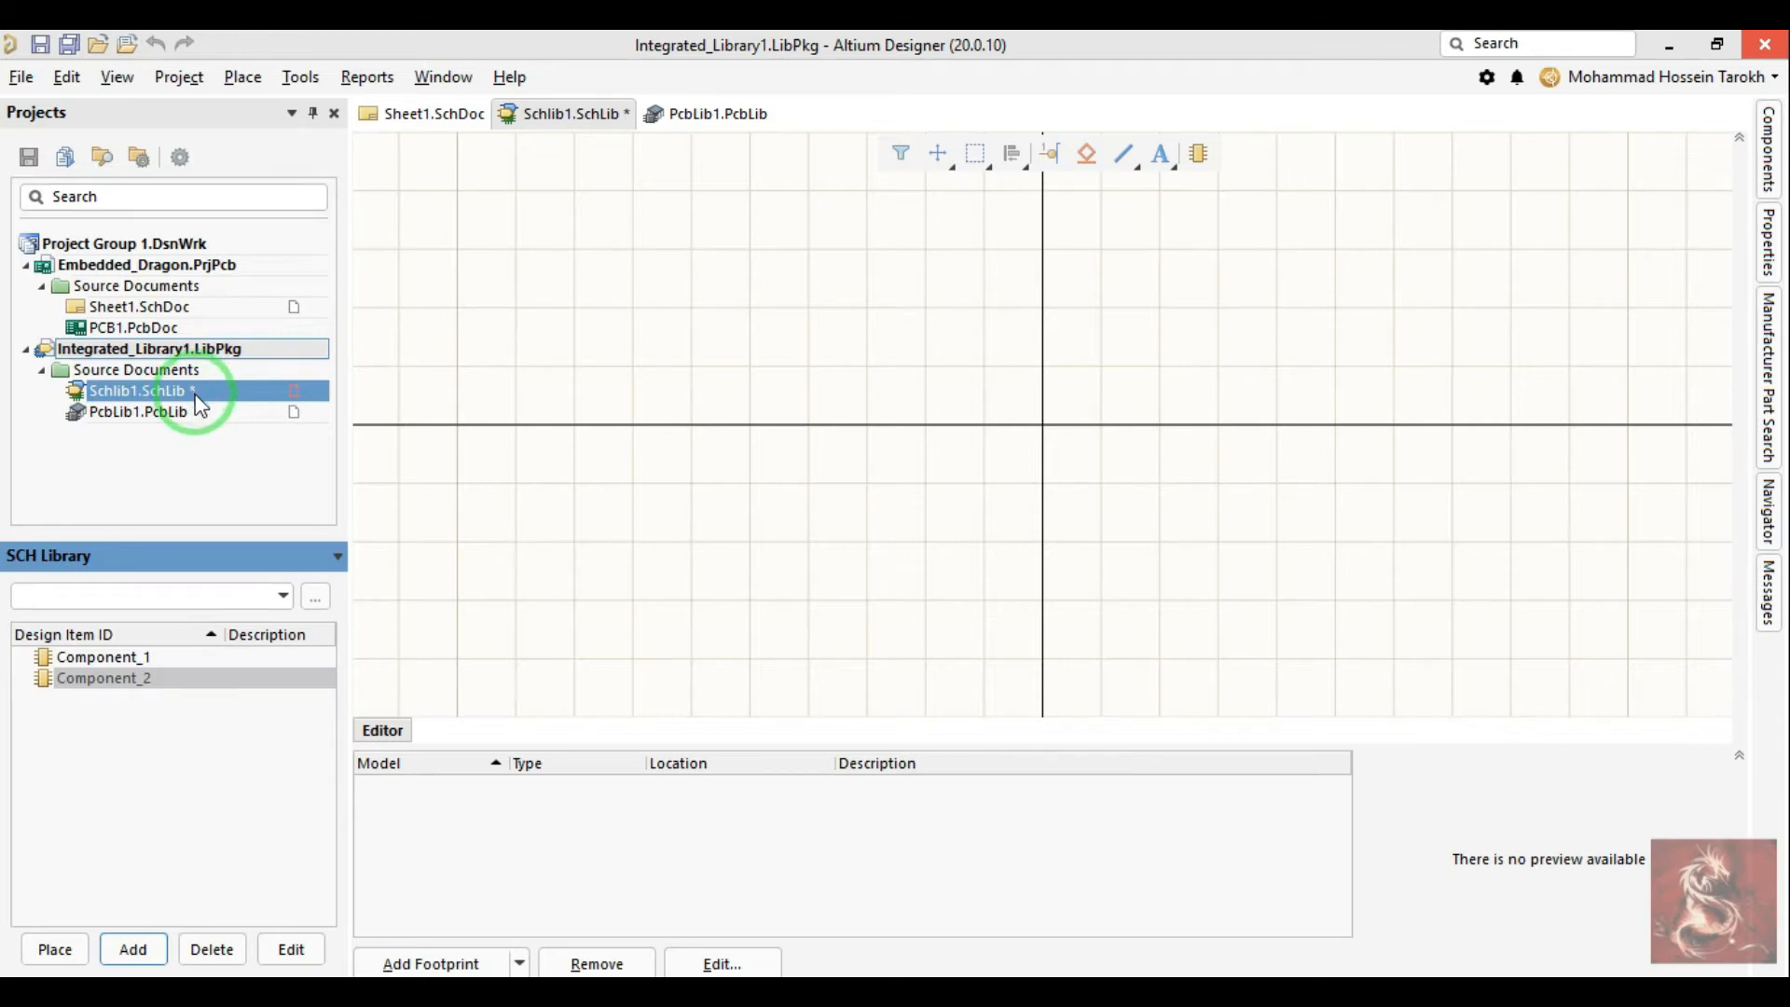
Step: Save the changed Schlib1.SchLib library and close its document
right_click_drag(871, 383, 810, 399)
key("f")
key("s")
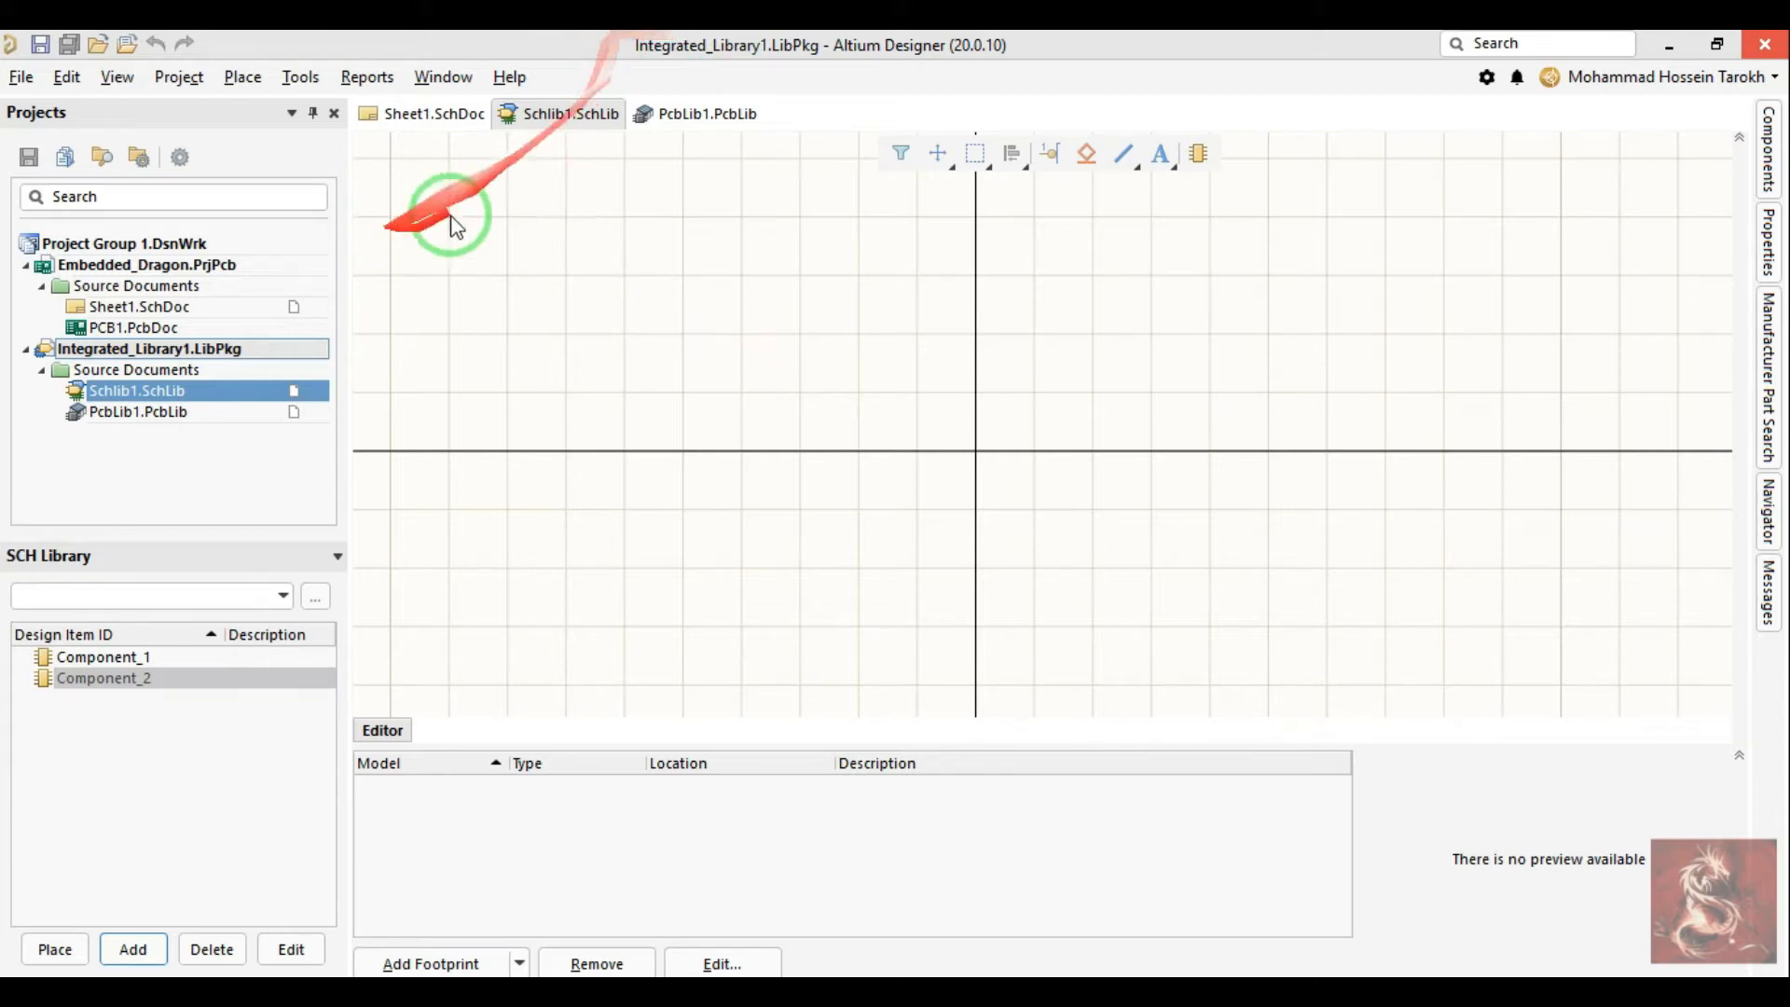
right_click(552, 116)
left_click(576, 132)
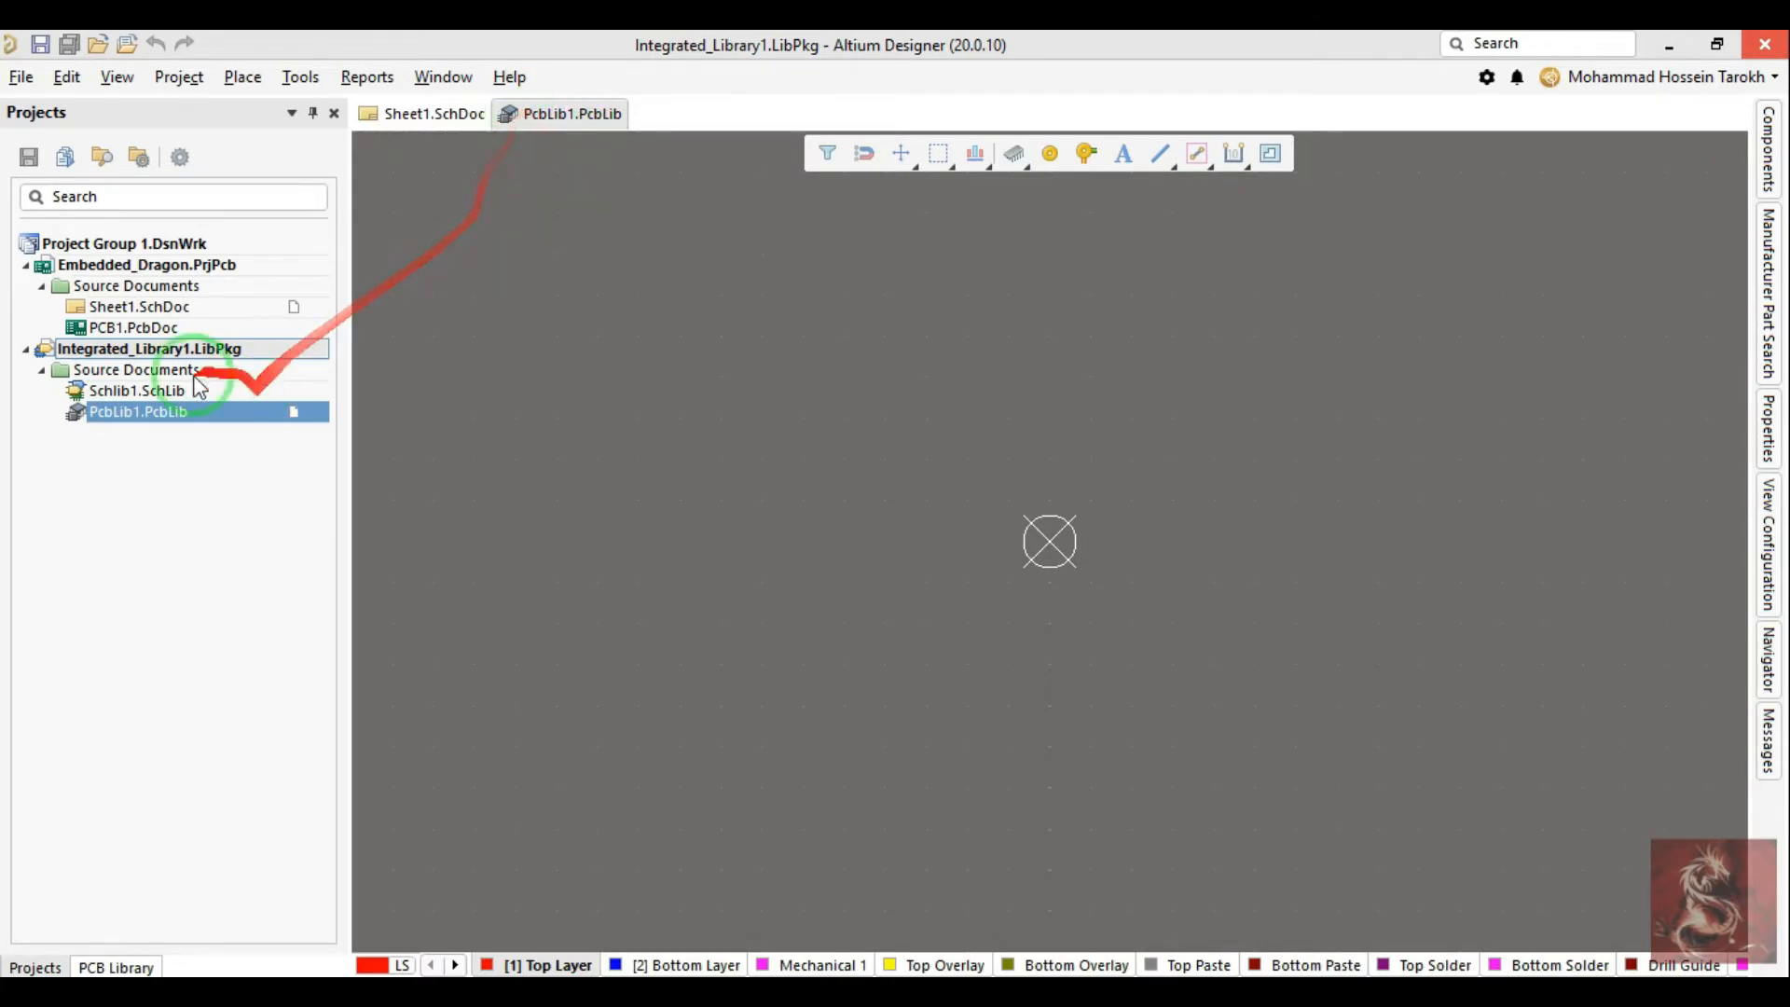
left_click(19, 76)
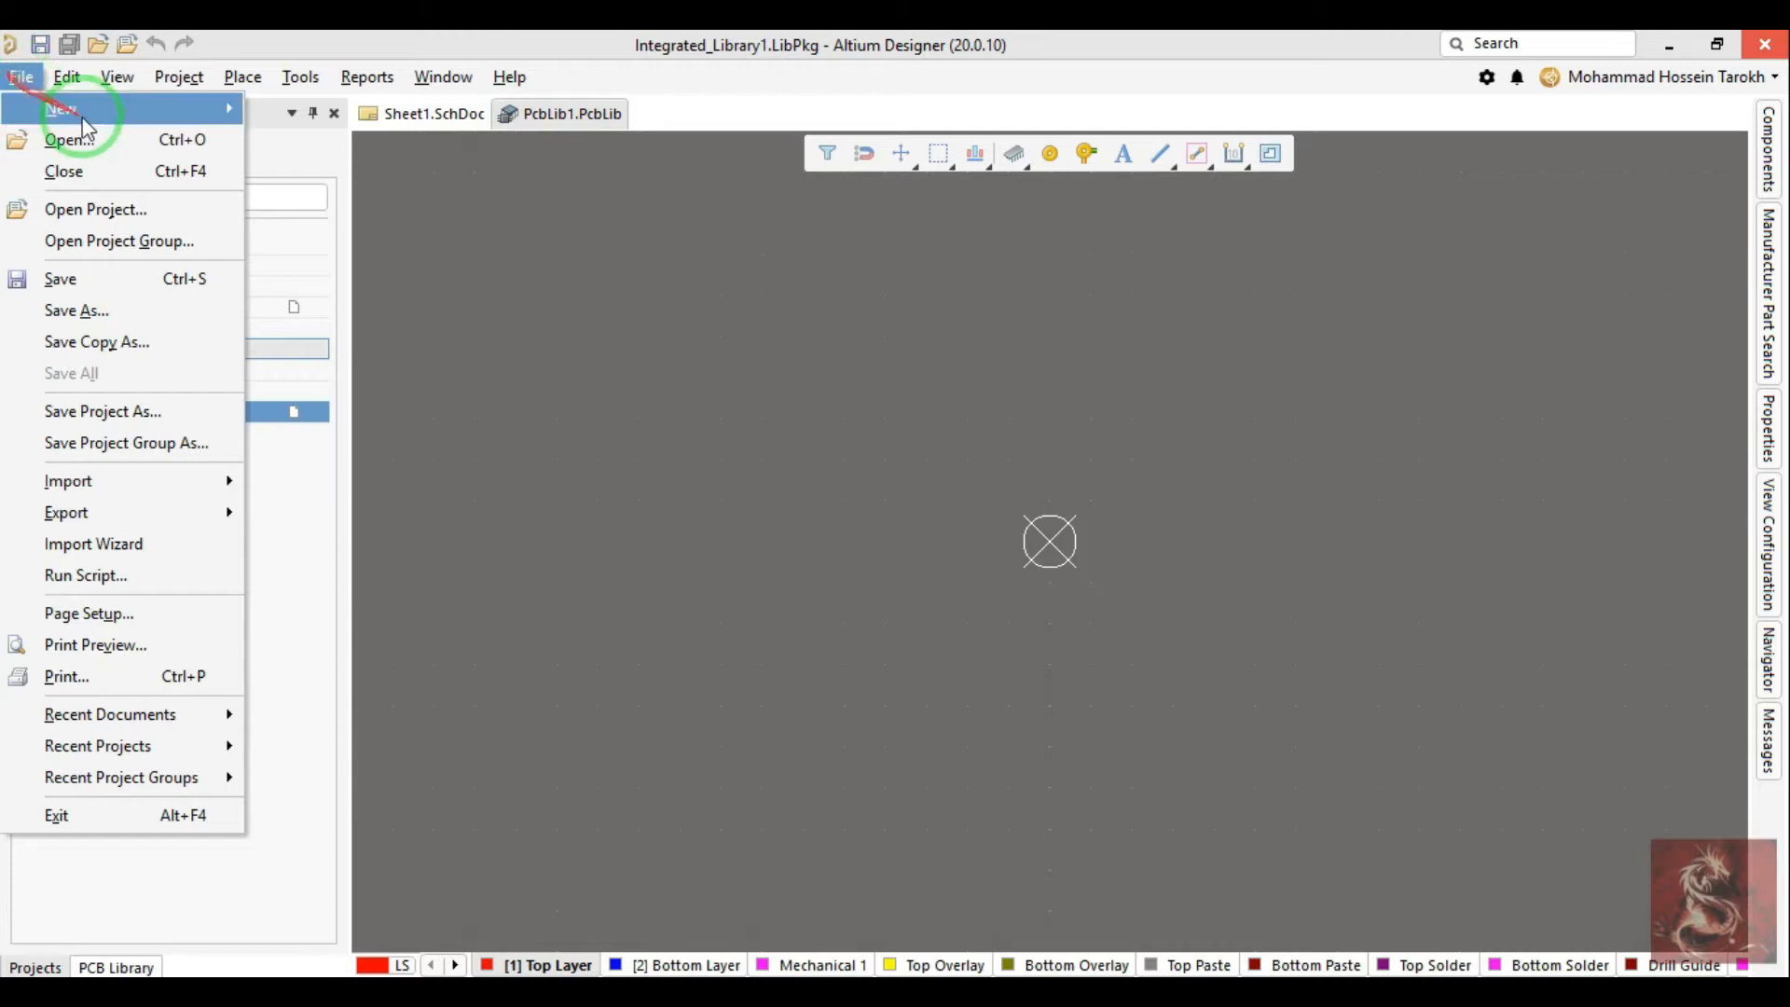
mouse_move(79, 110)
left_click(438, 455)
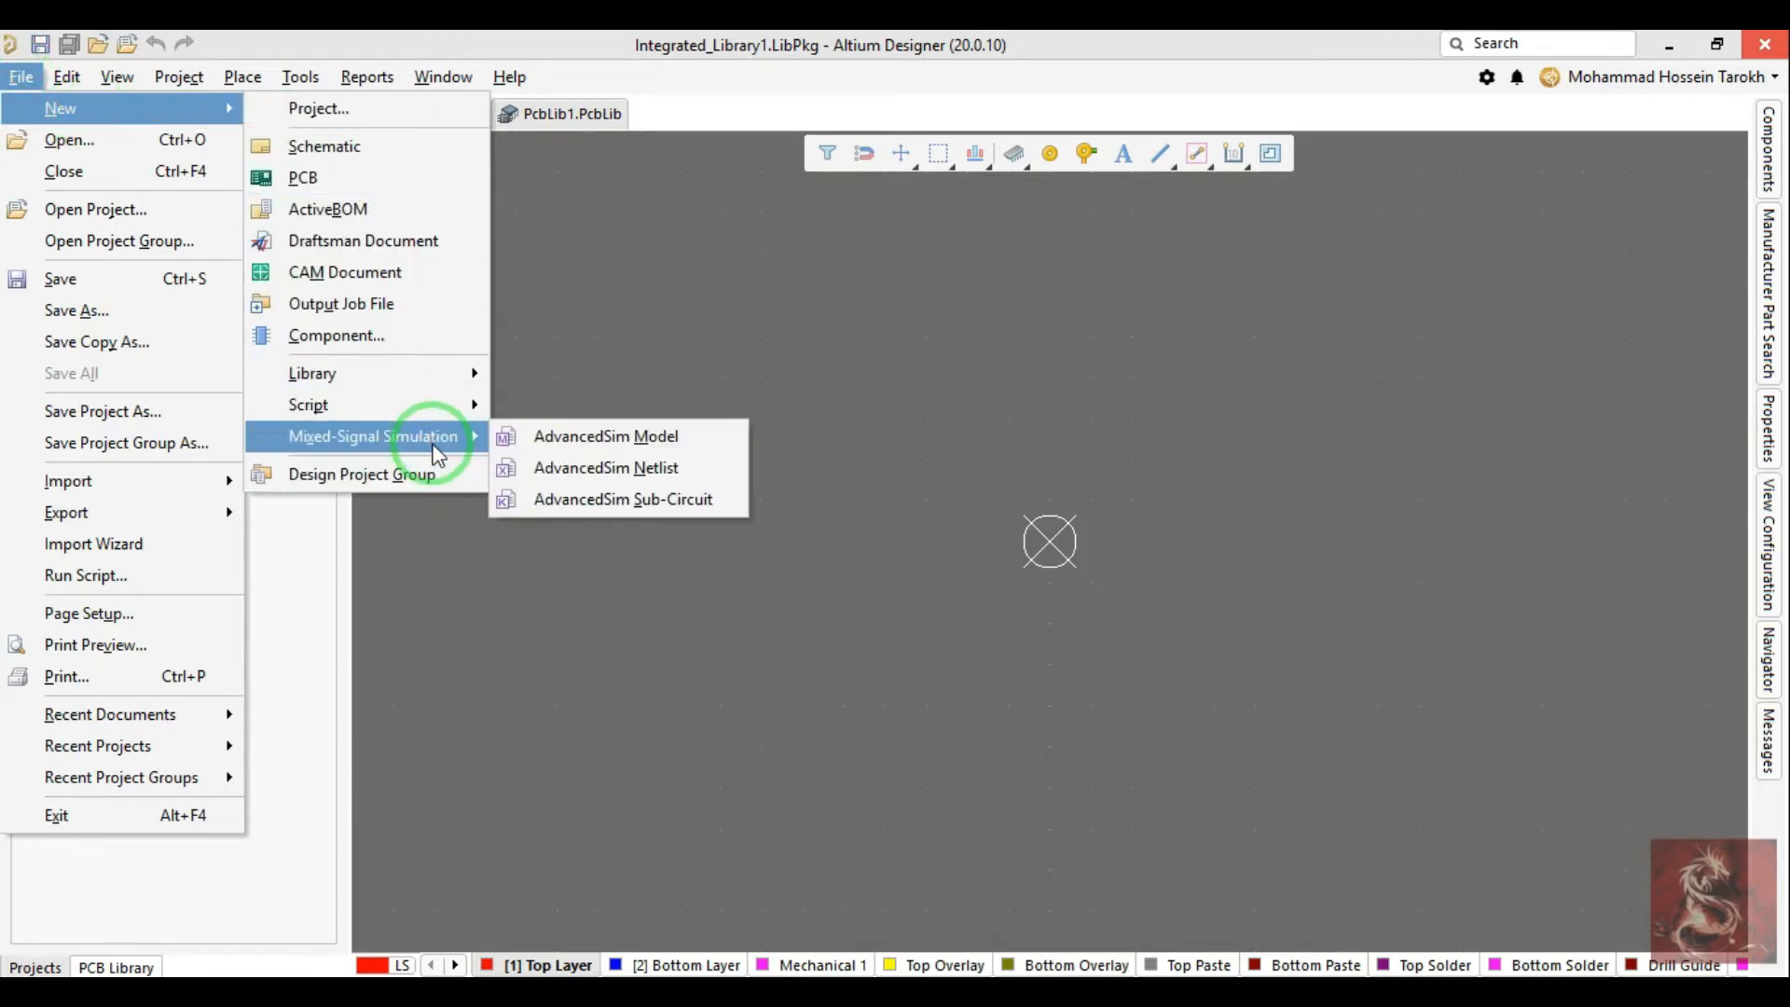
mouse_move(417, 419)
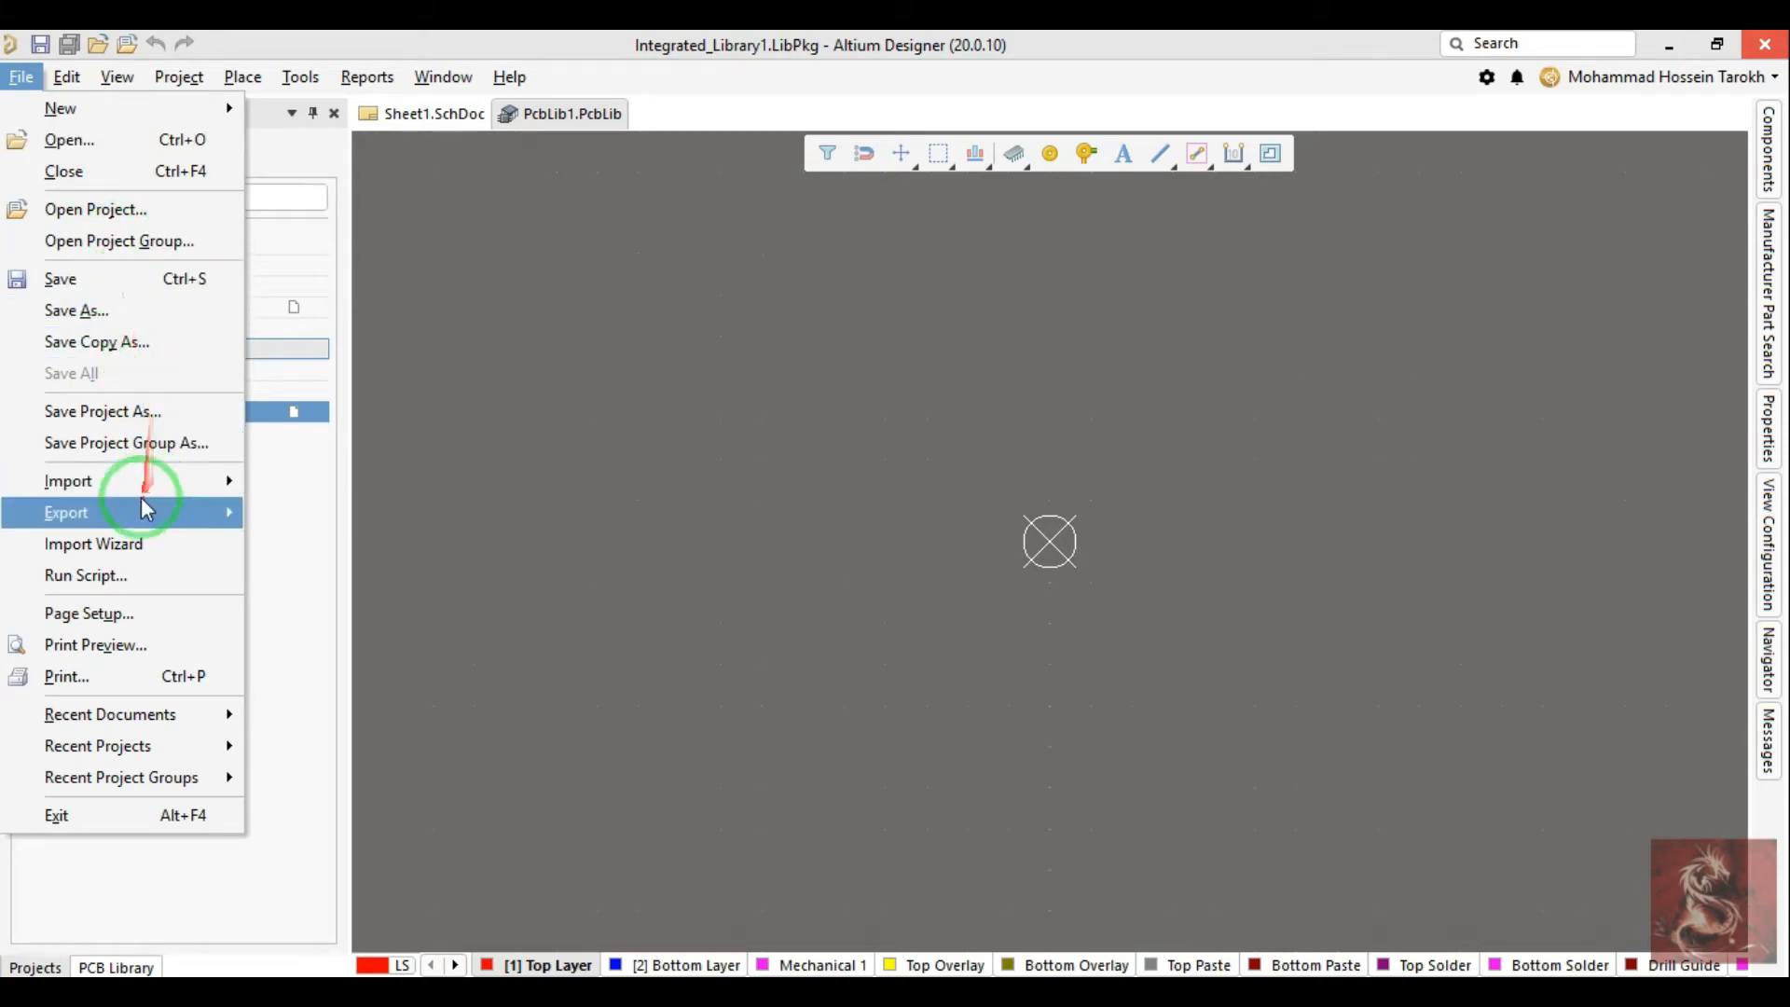
mouse_move(144, 492)
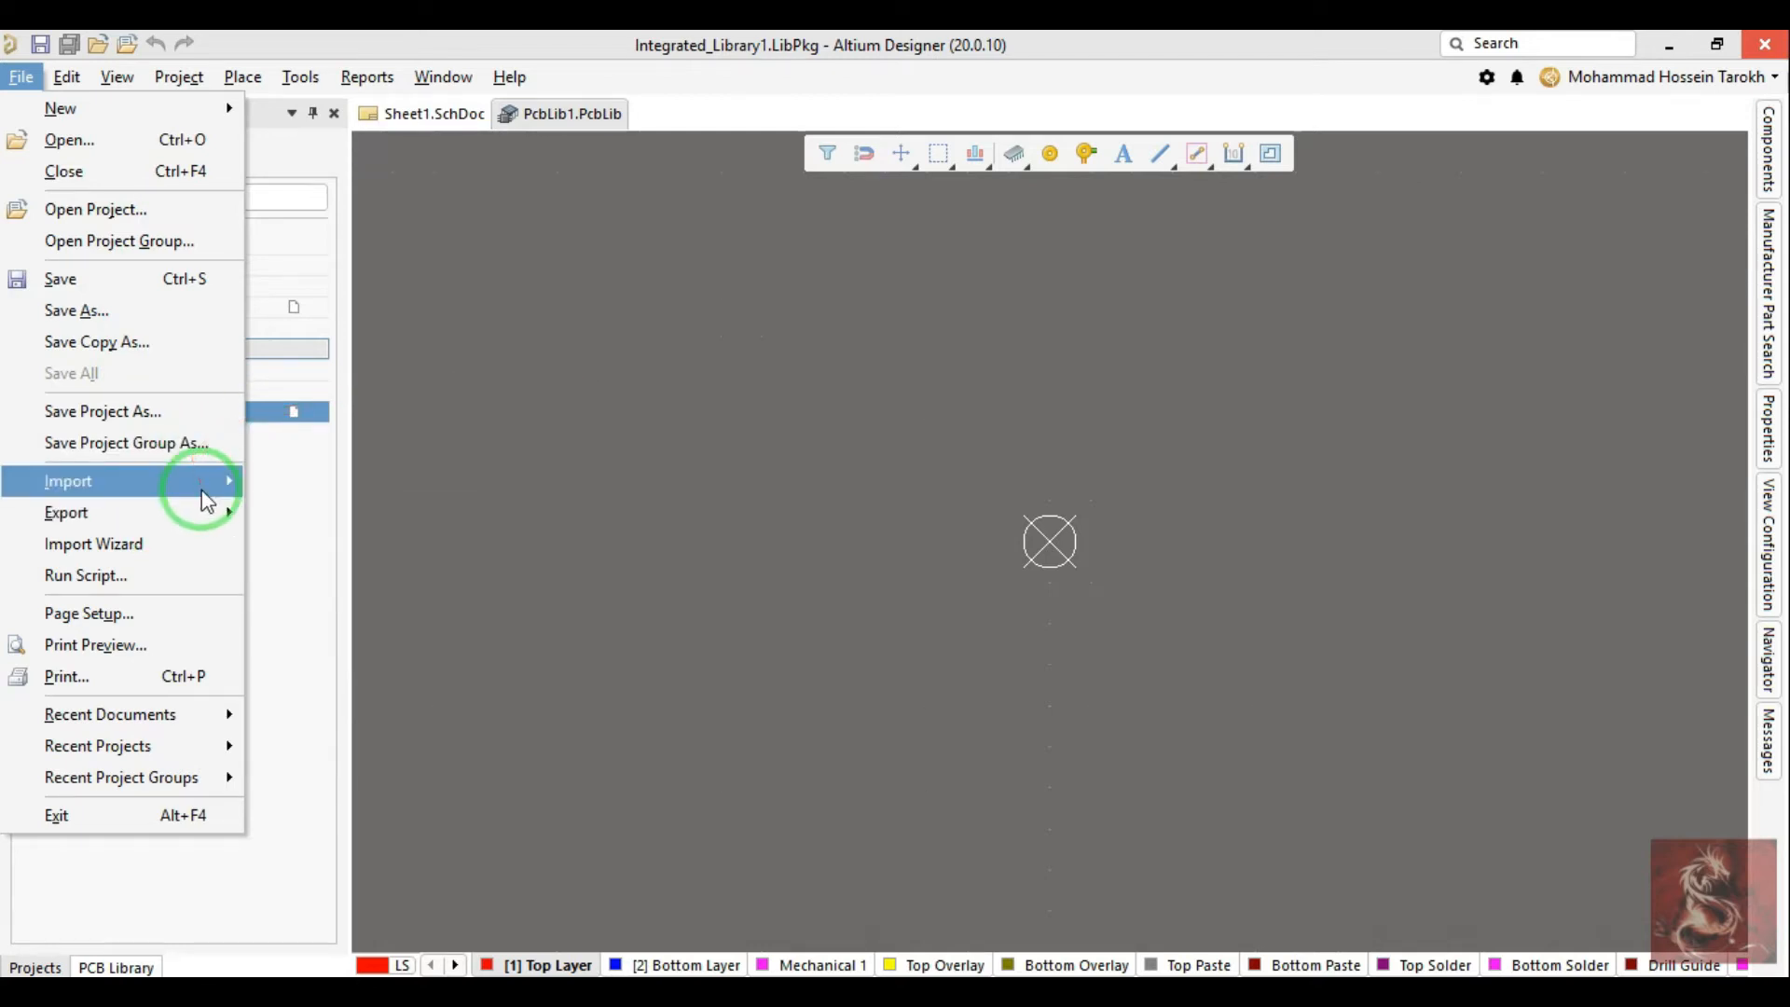
mouse_move(184, 518)
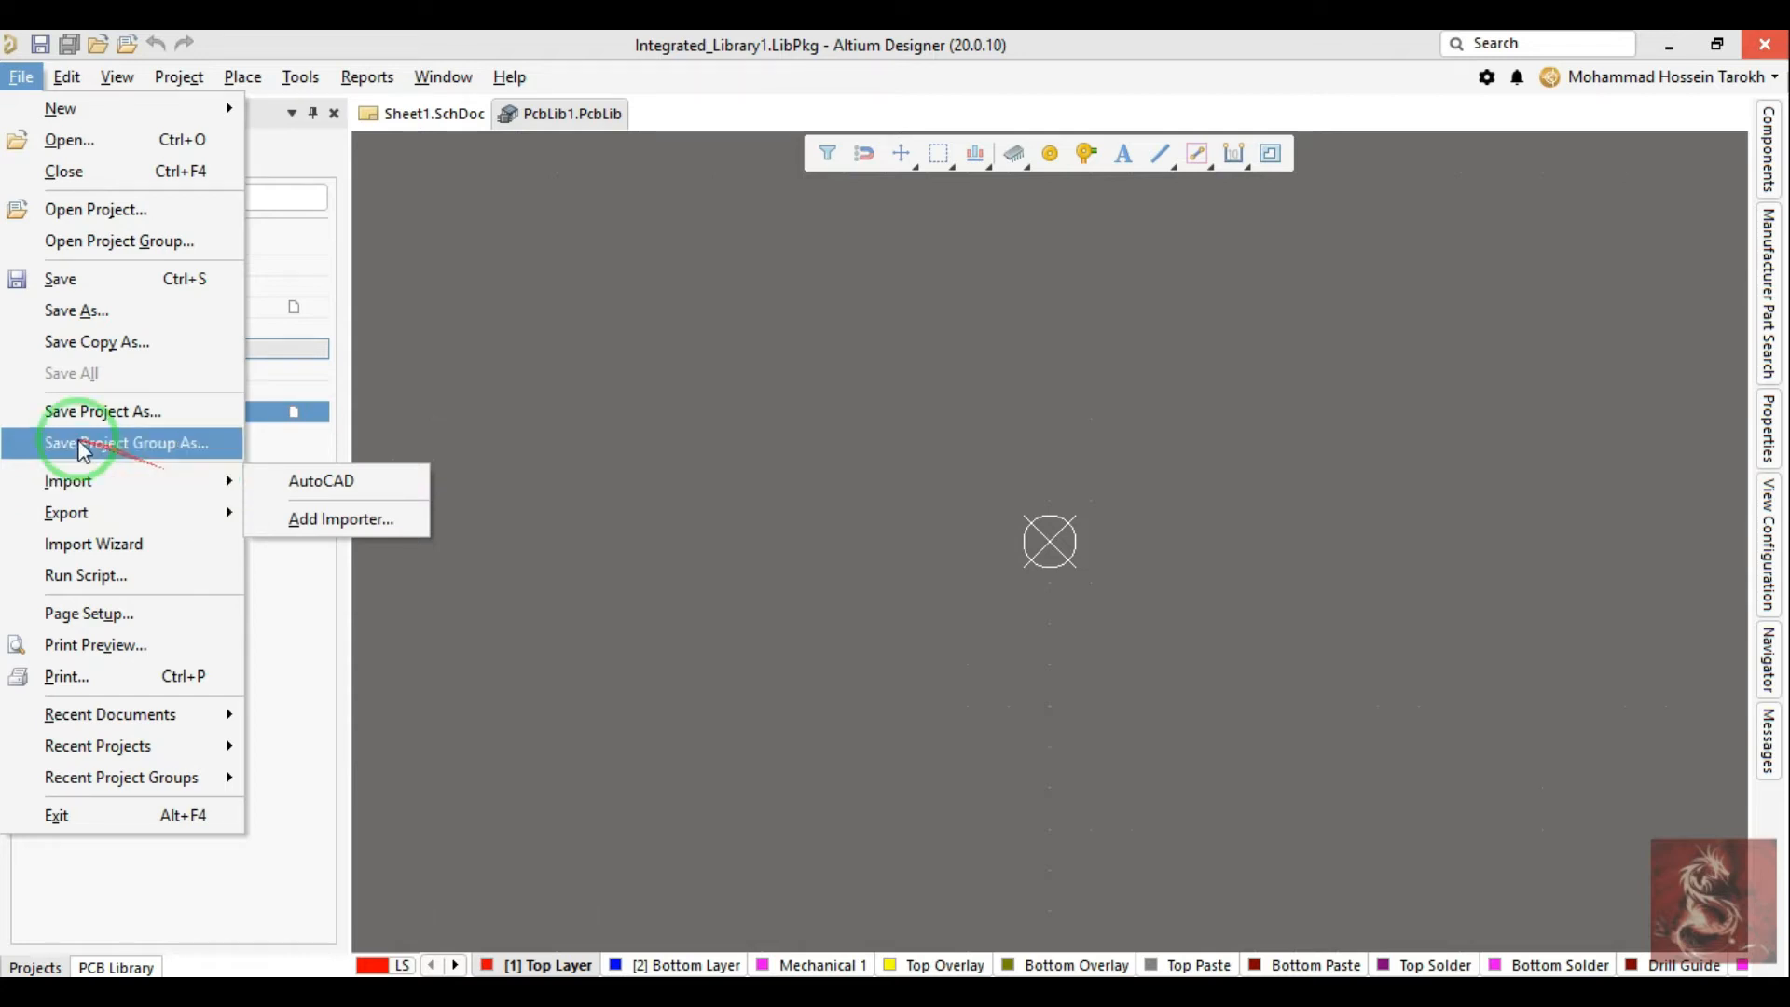
Step: Examine the Import Wizard's supported file types and the file selection for EAGLE Projects and Designs, and leave without importing
left_click(140, 545)
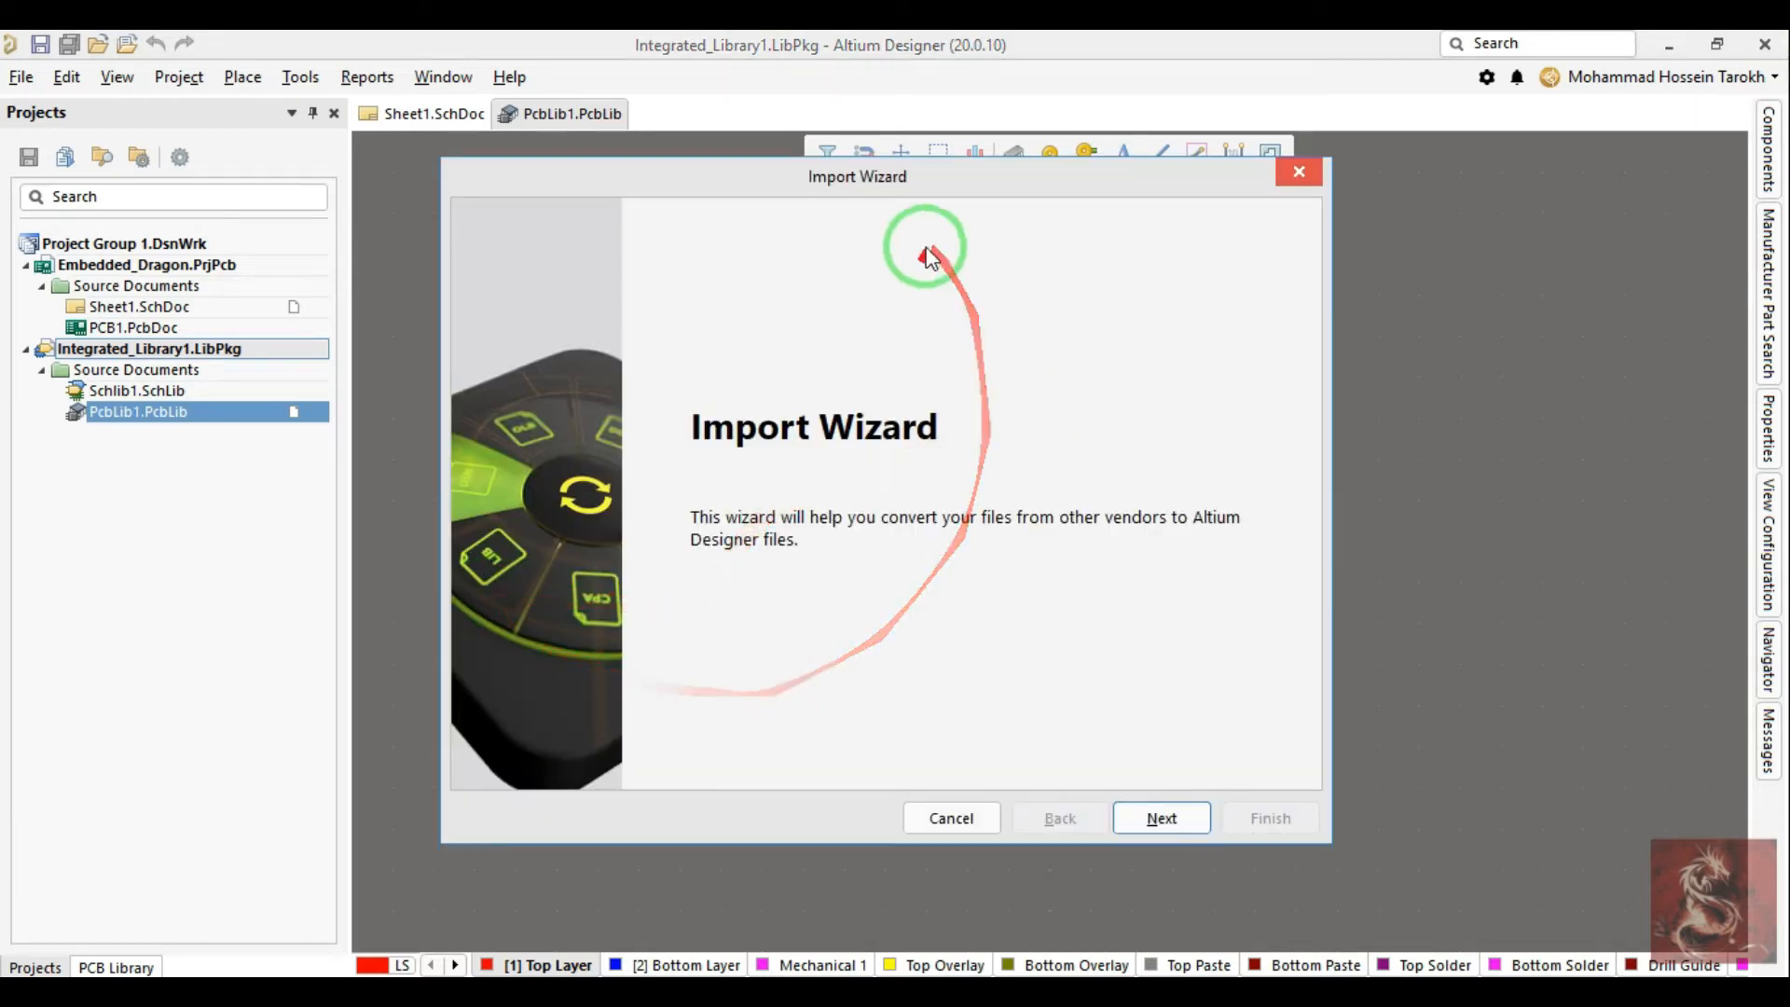
left_click(1147, 822)
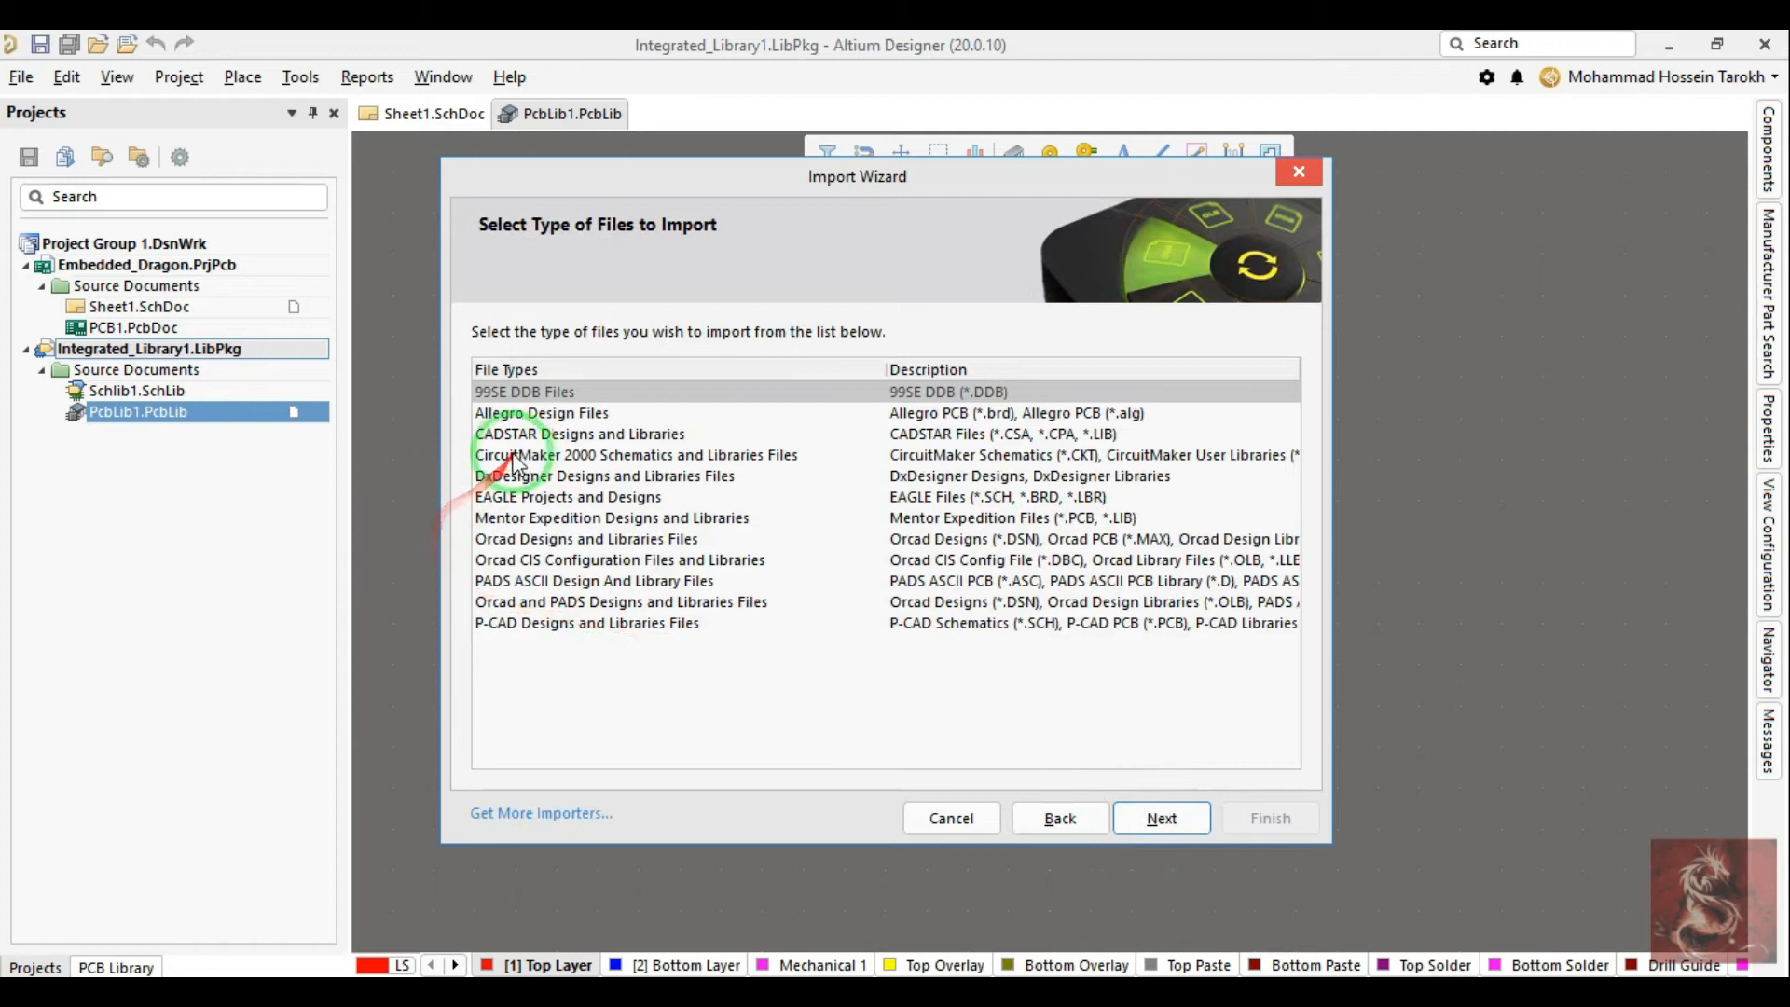
left_click(546, 418)
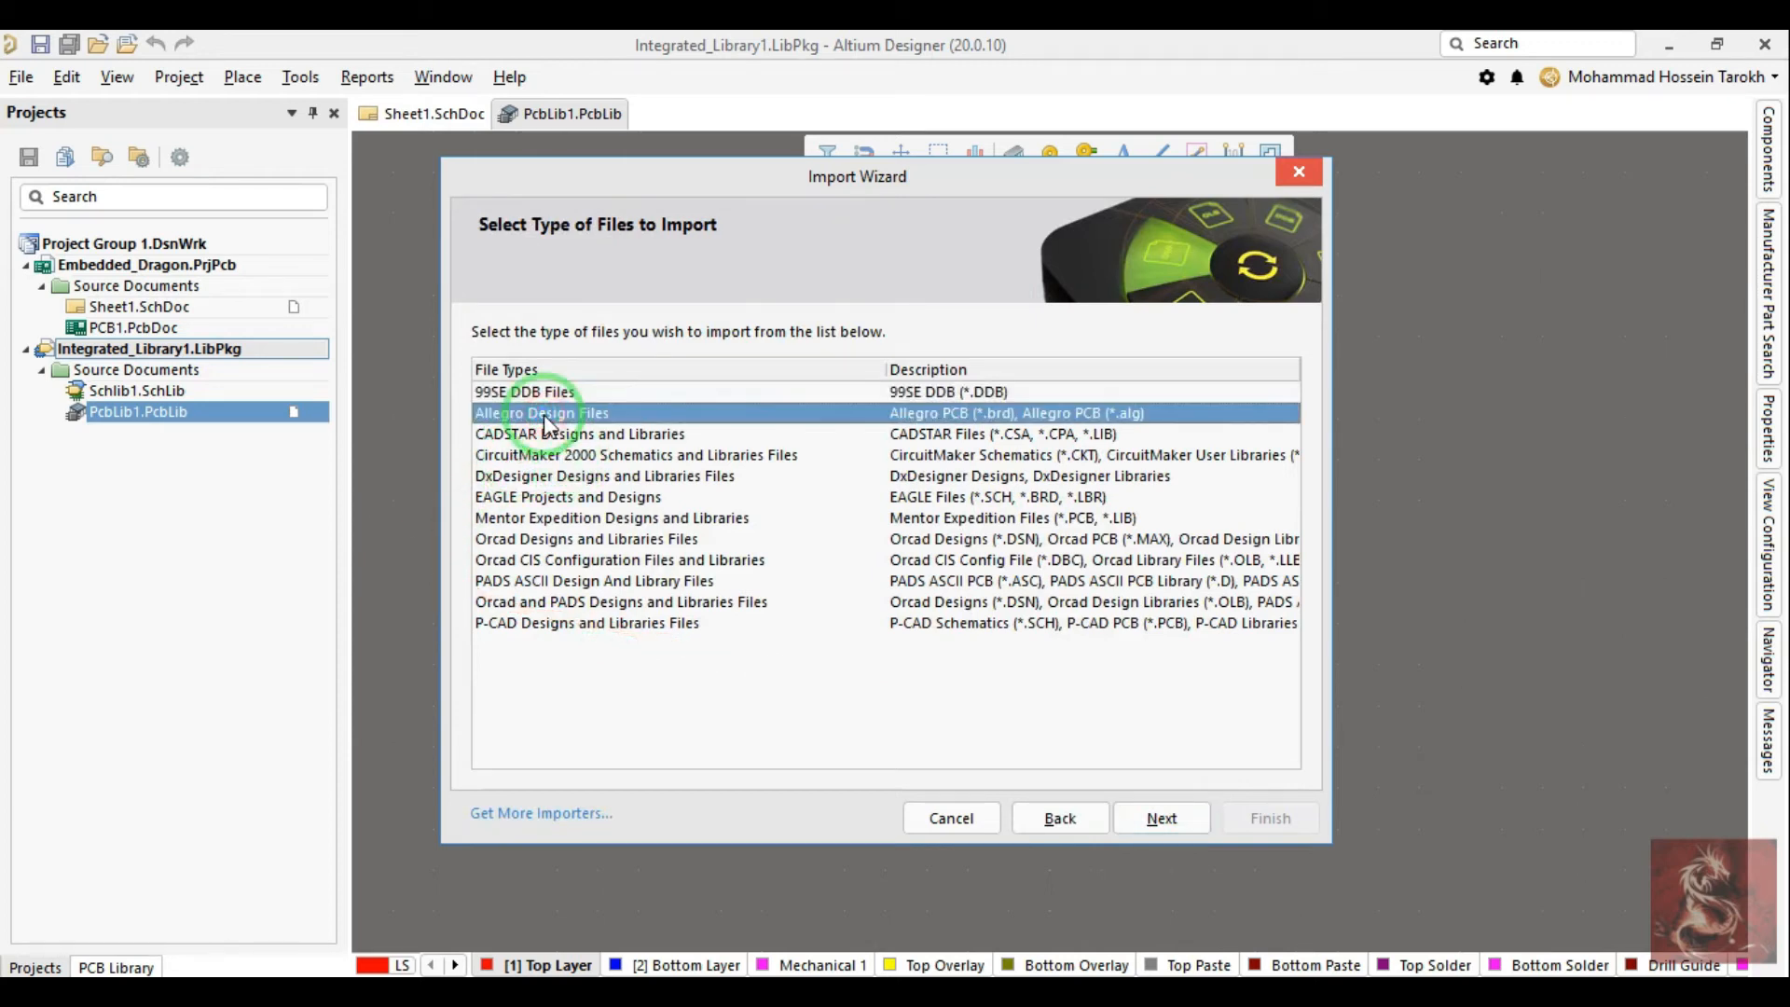
left_click(571, 498)
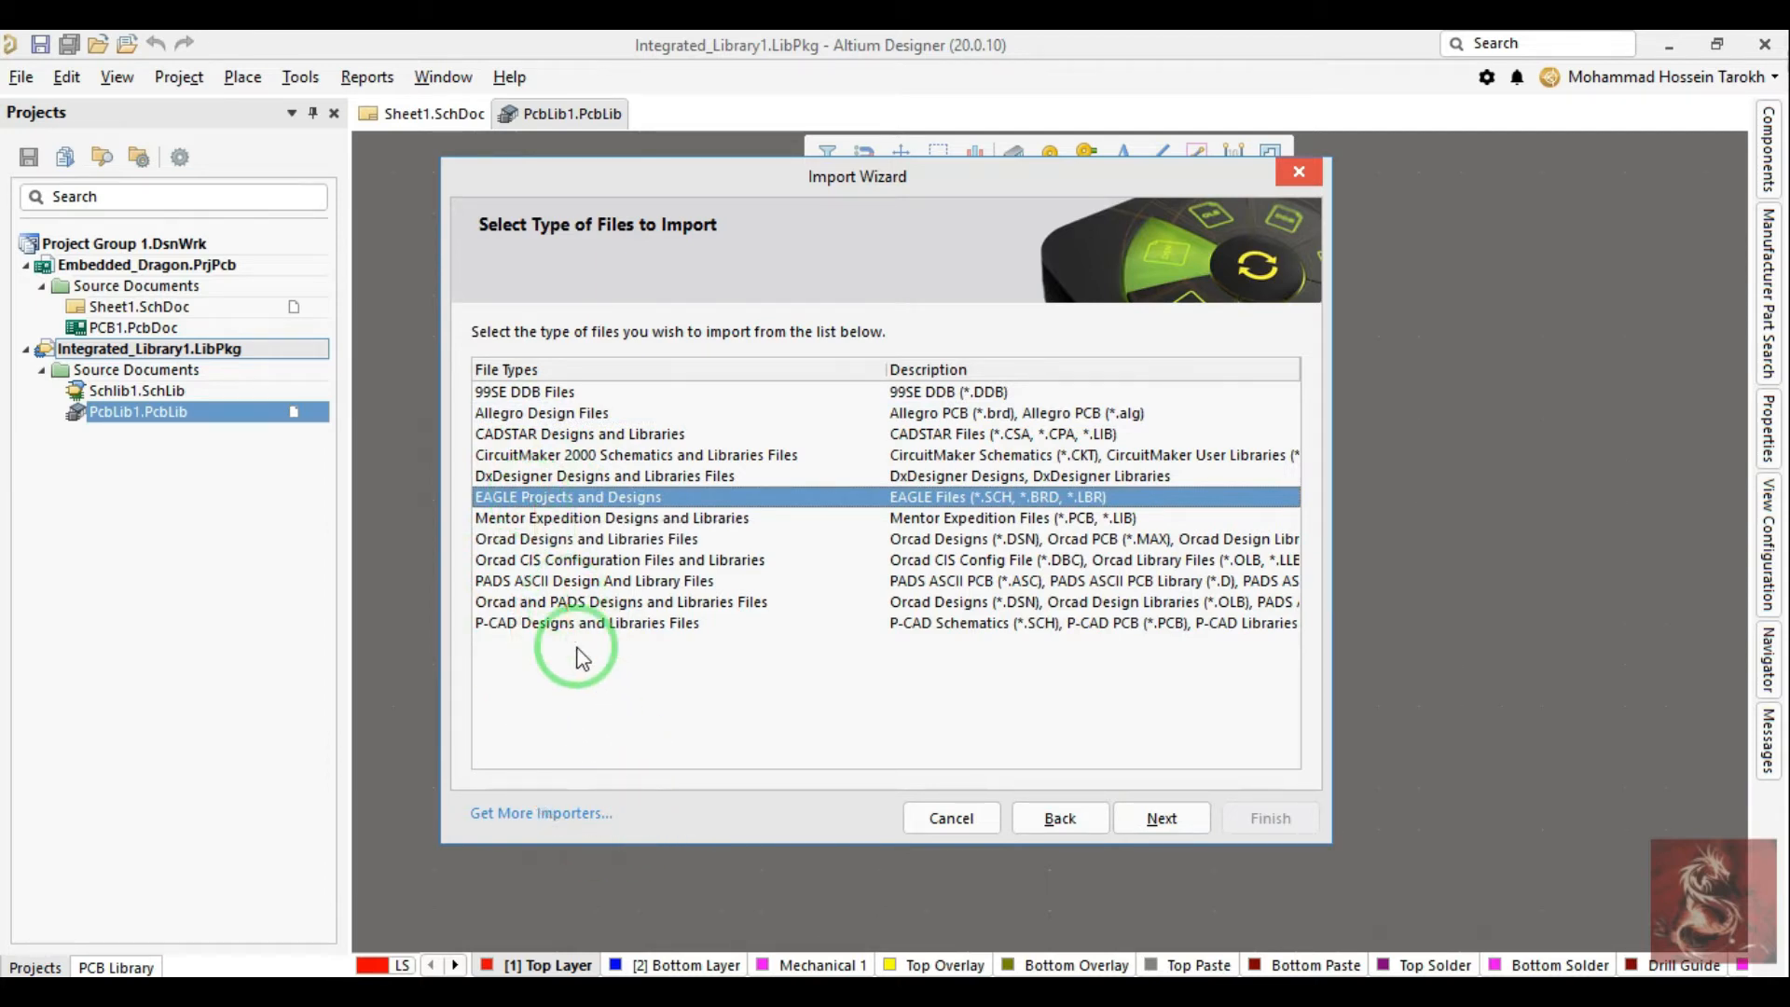
left_click(1162, 818)
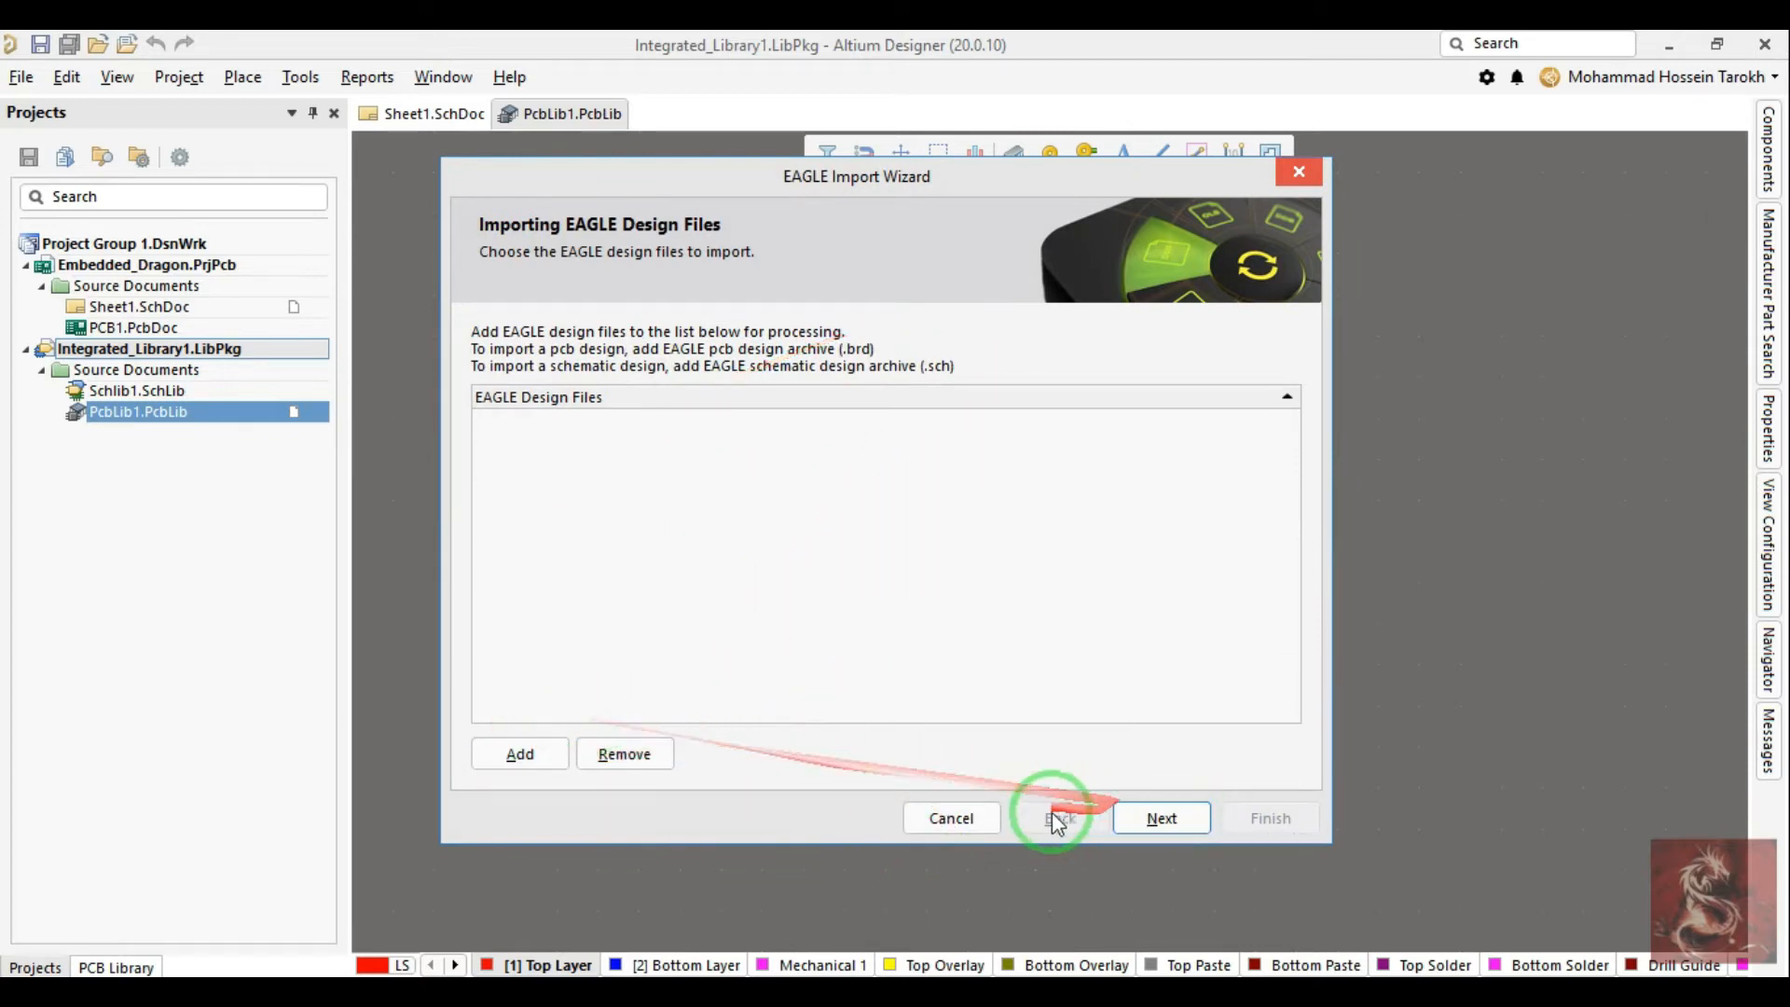
left_click(502, 751)
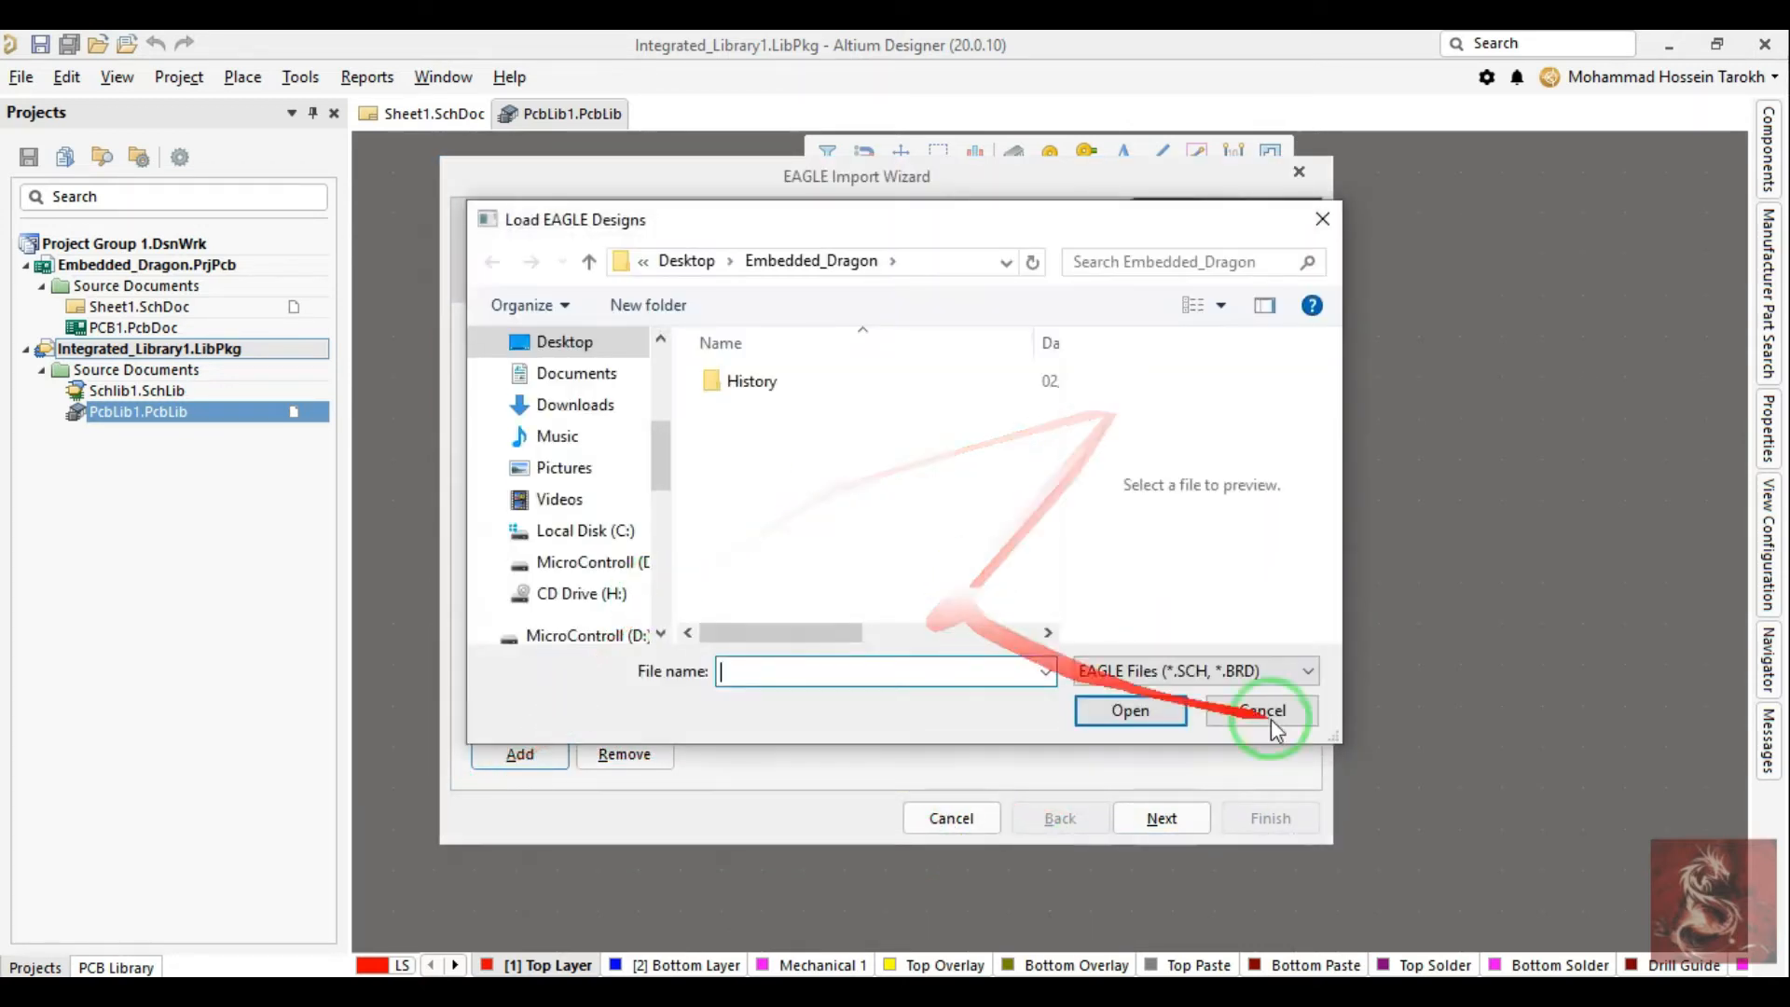
left_click(1272, 713)
left_click(966, 819)
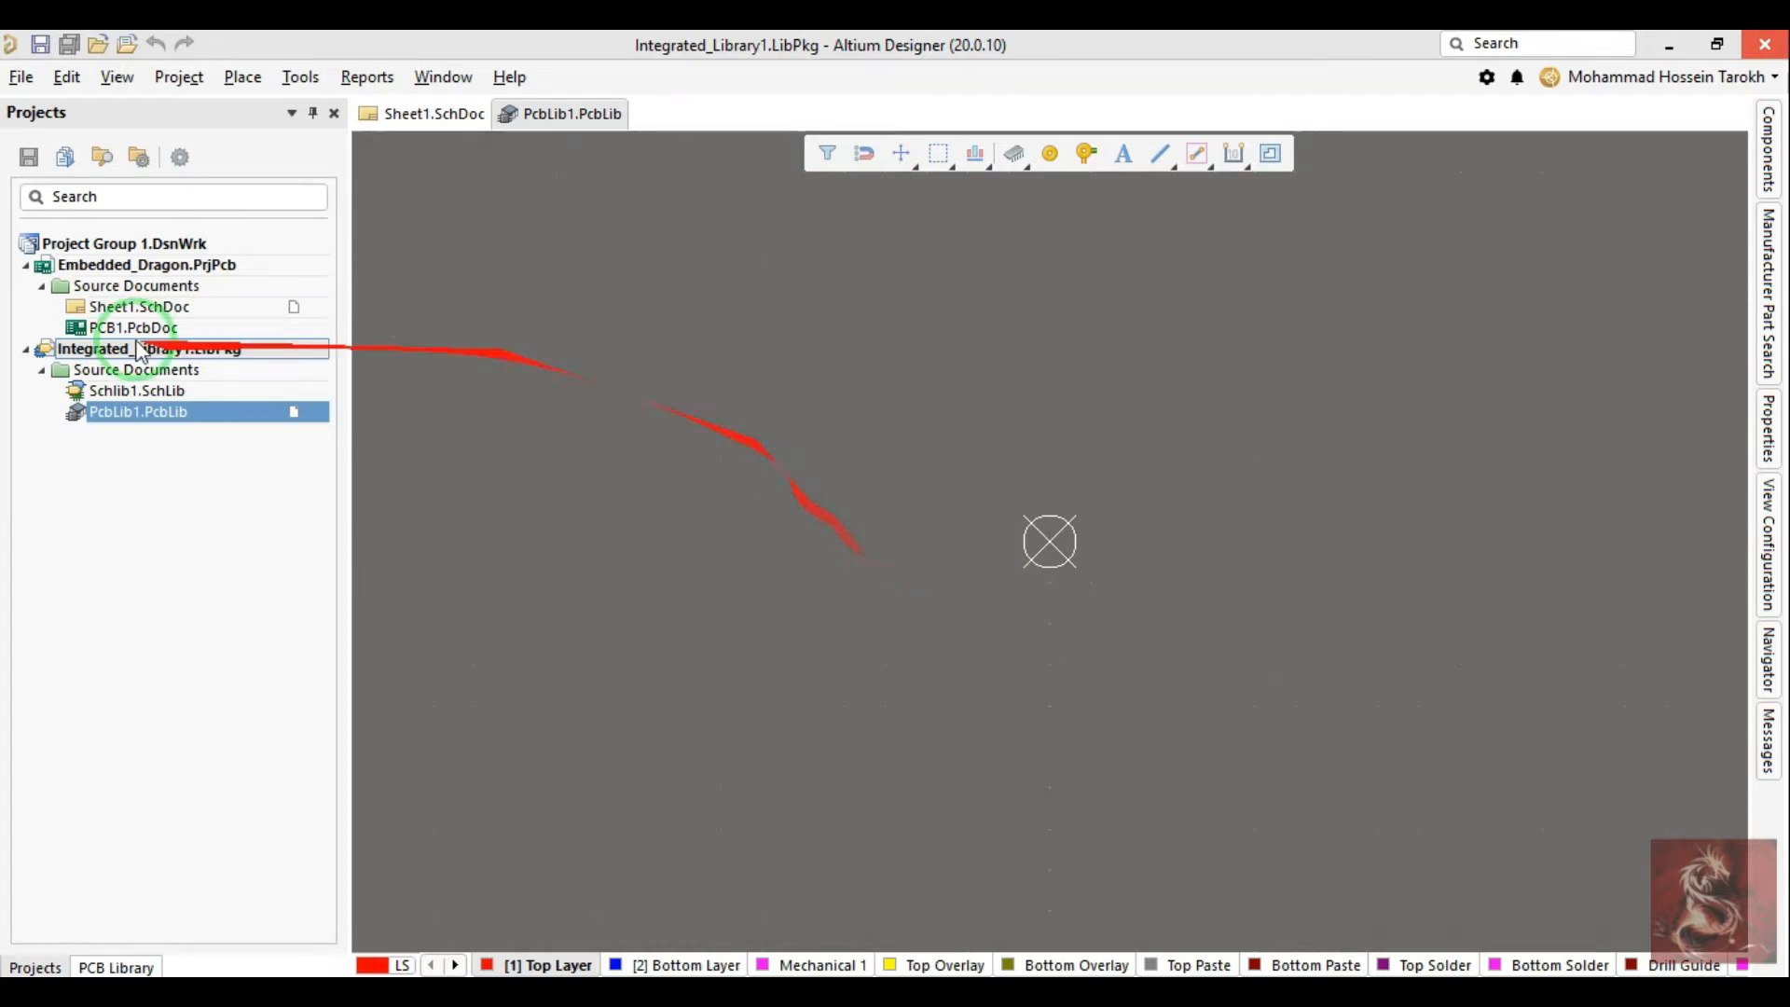
Step: Switch to the Sheet1.SchDoc schematic and check which file formats it can import and export
left_click(18, 78)
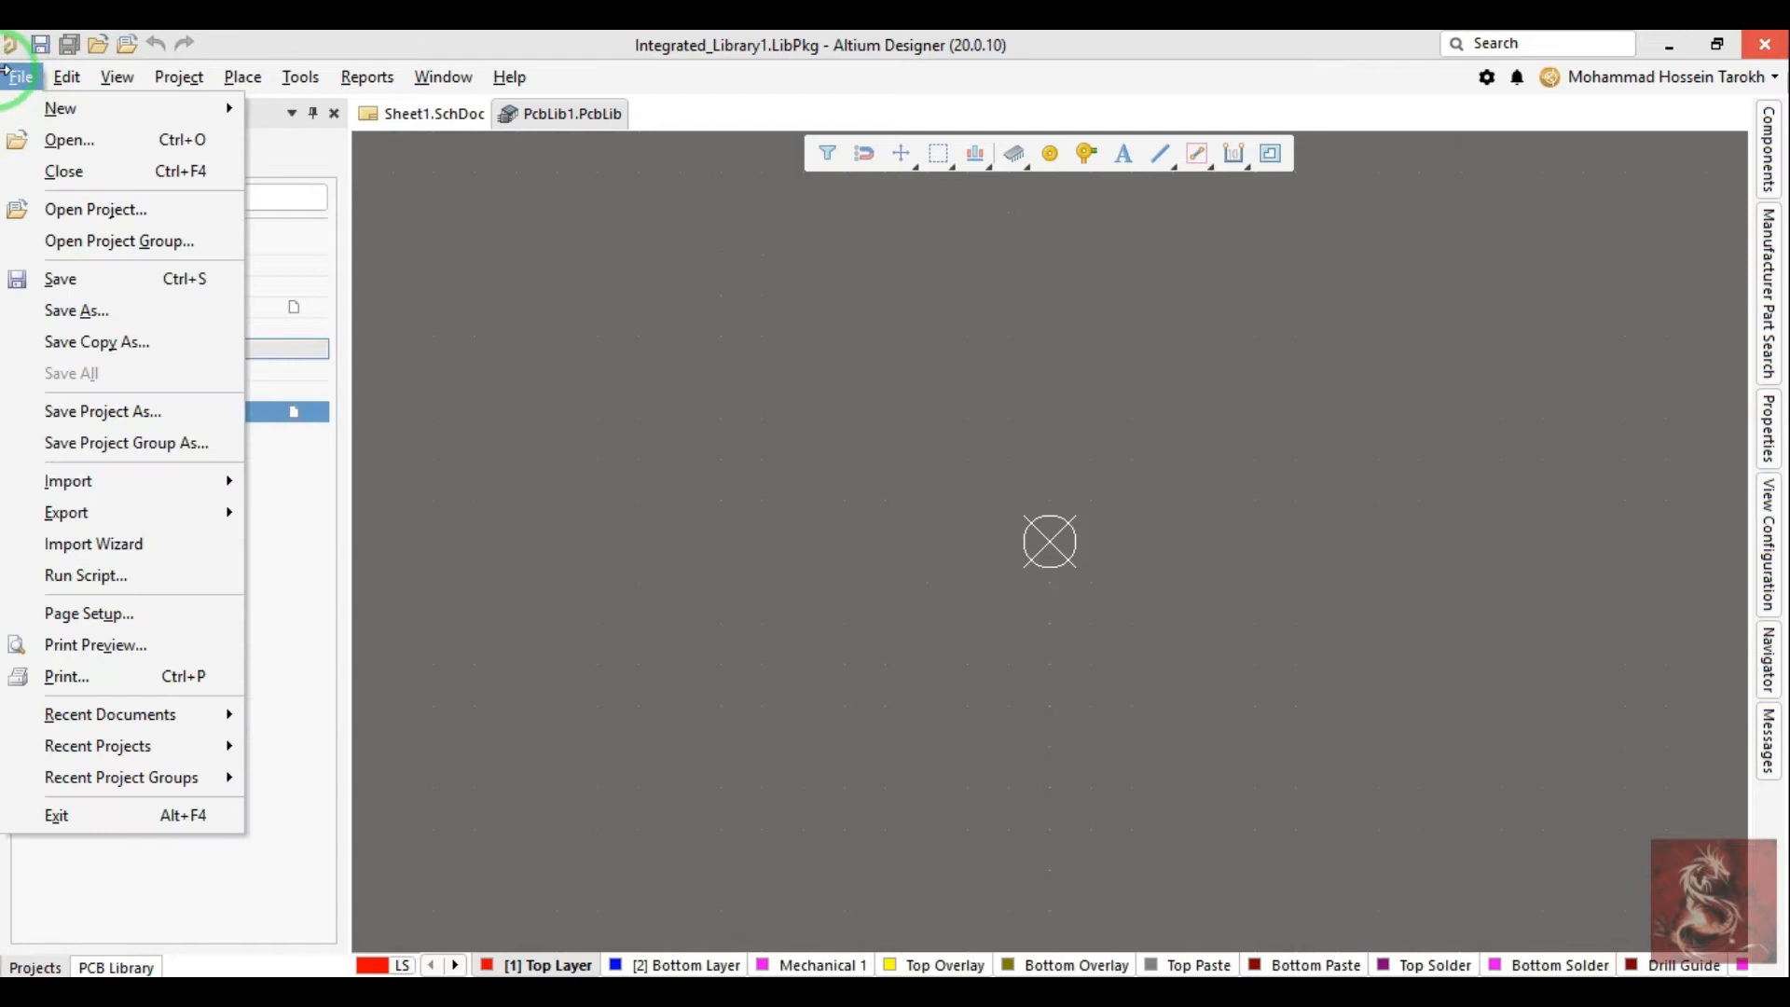
left_click(780, 321)
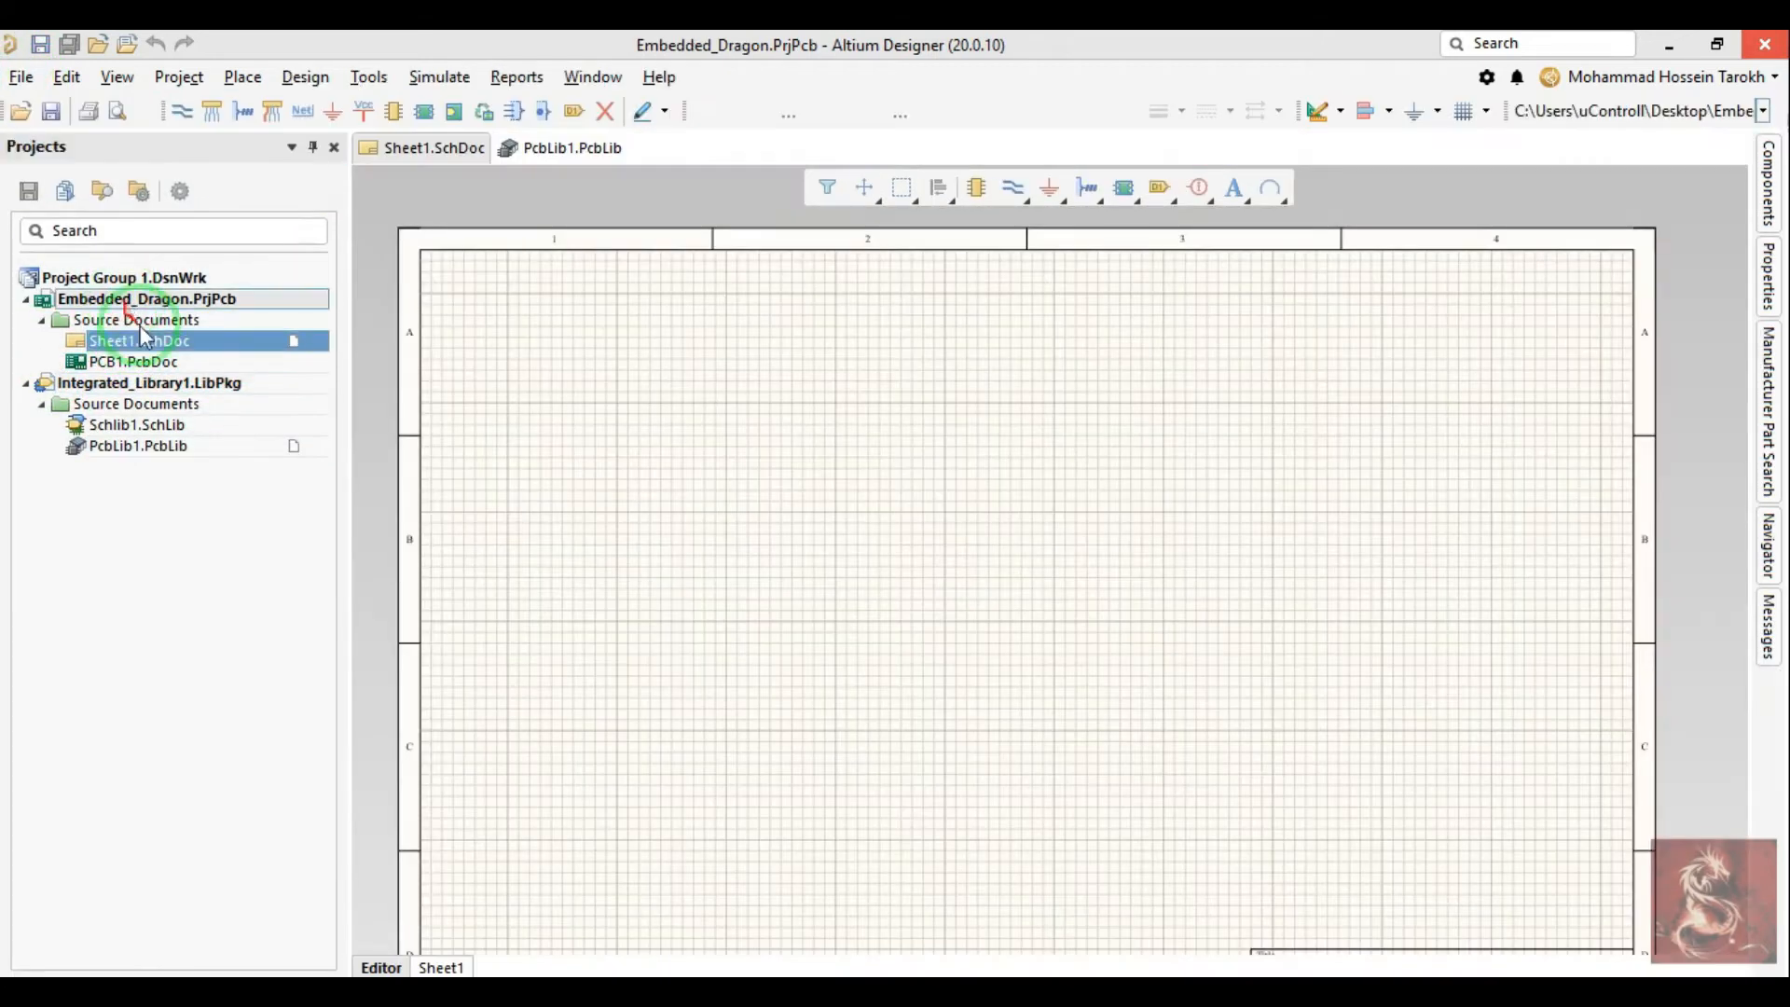
left_click(21, 76)
left_click(168, 347)
left_click(155, 493)
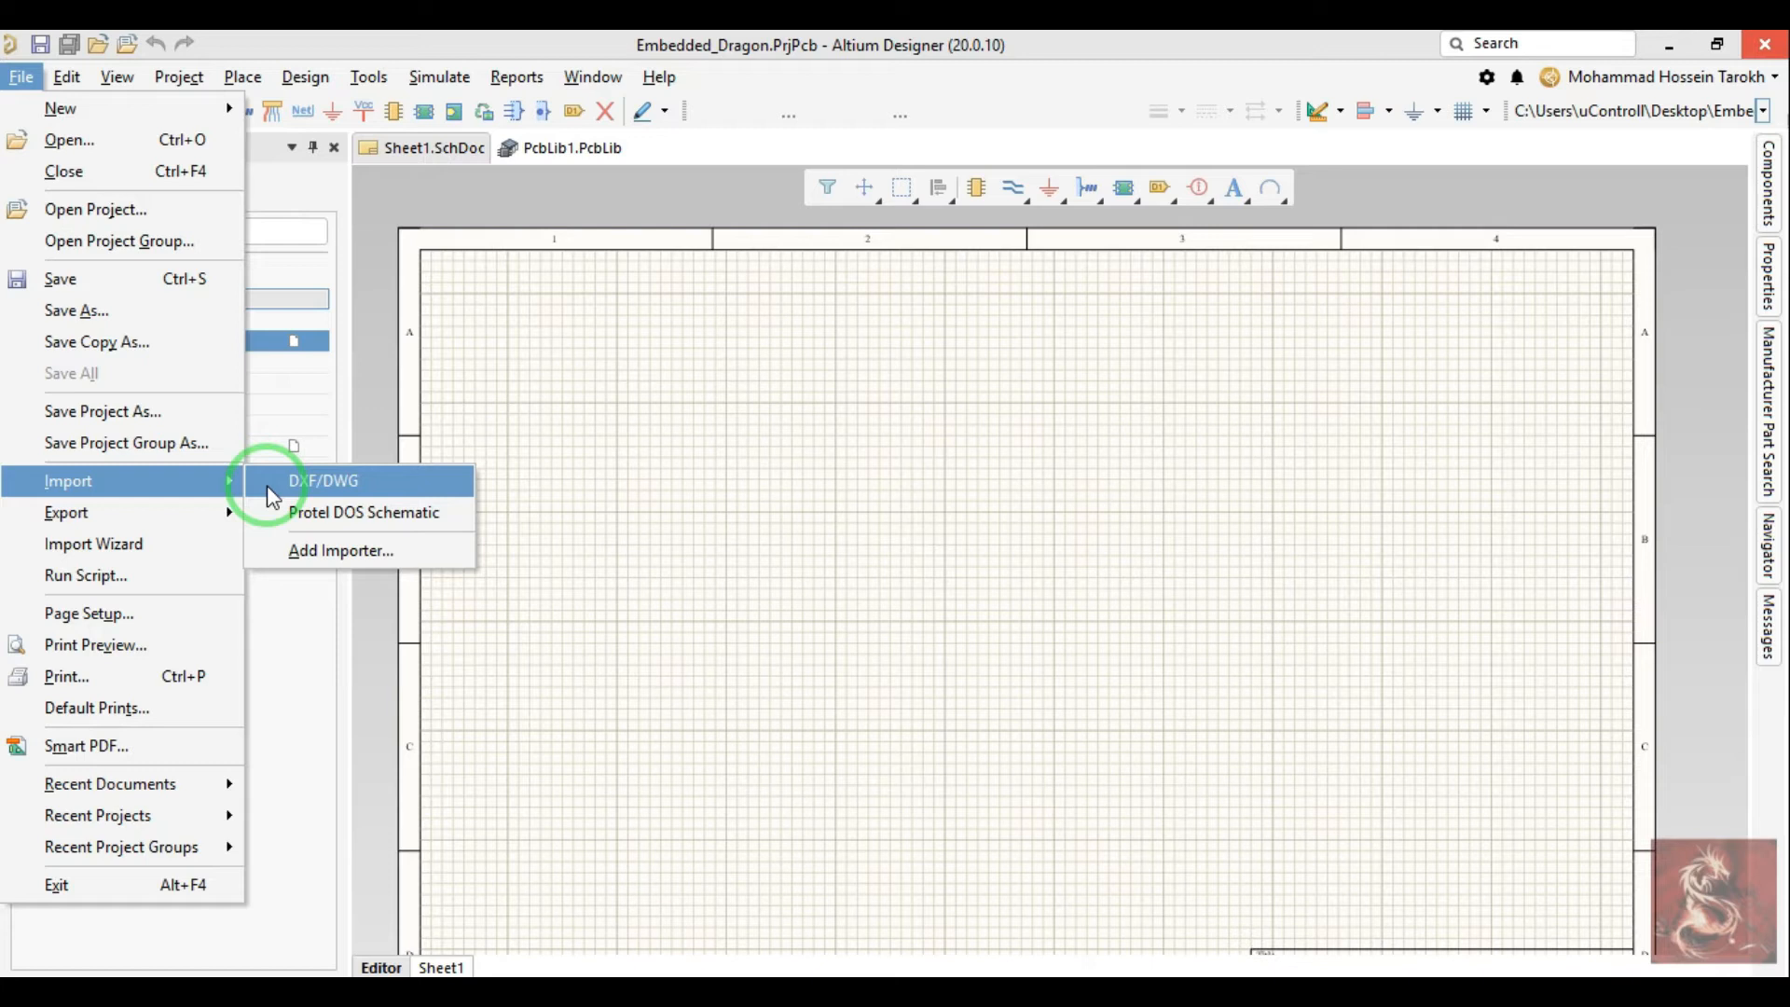
mouse_move(196, 515)
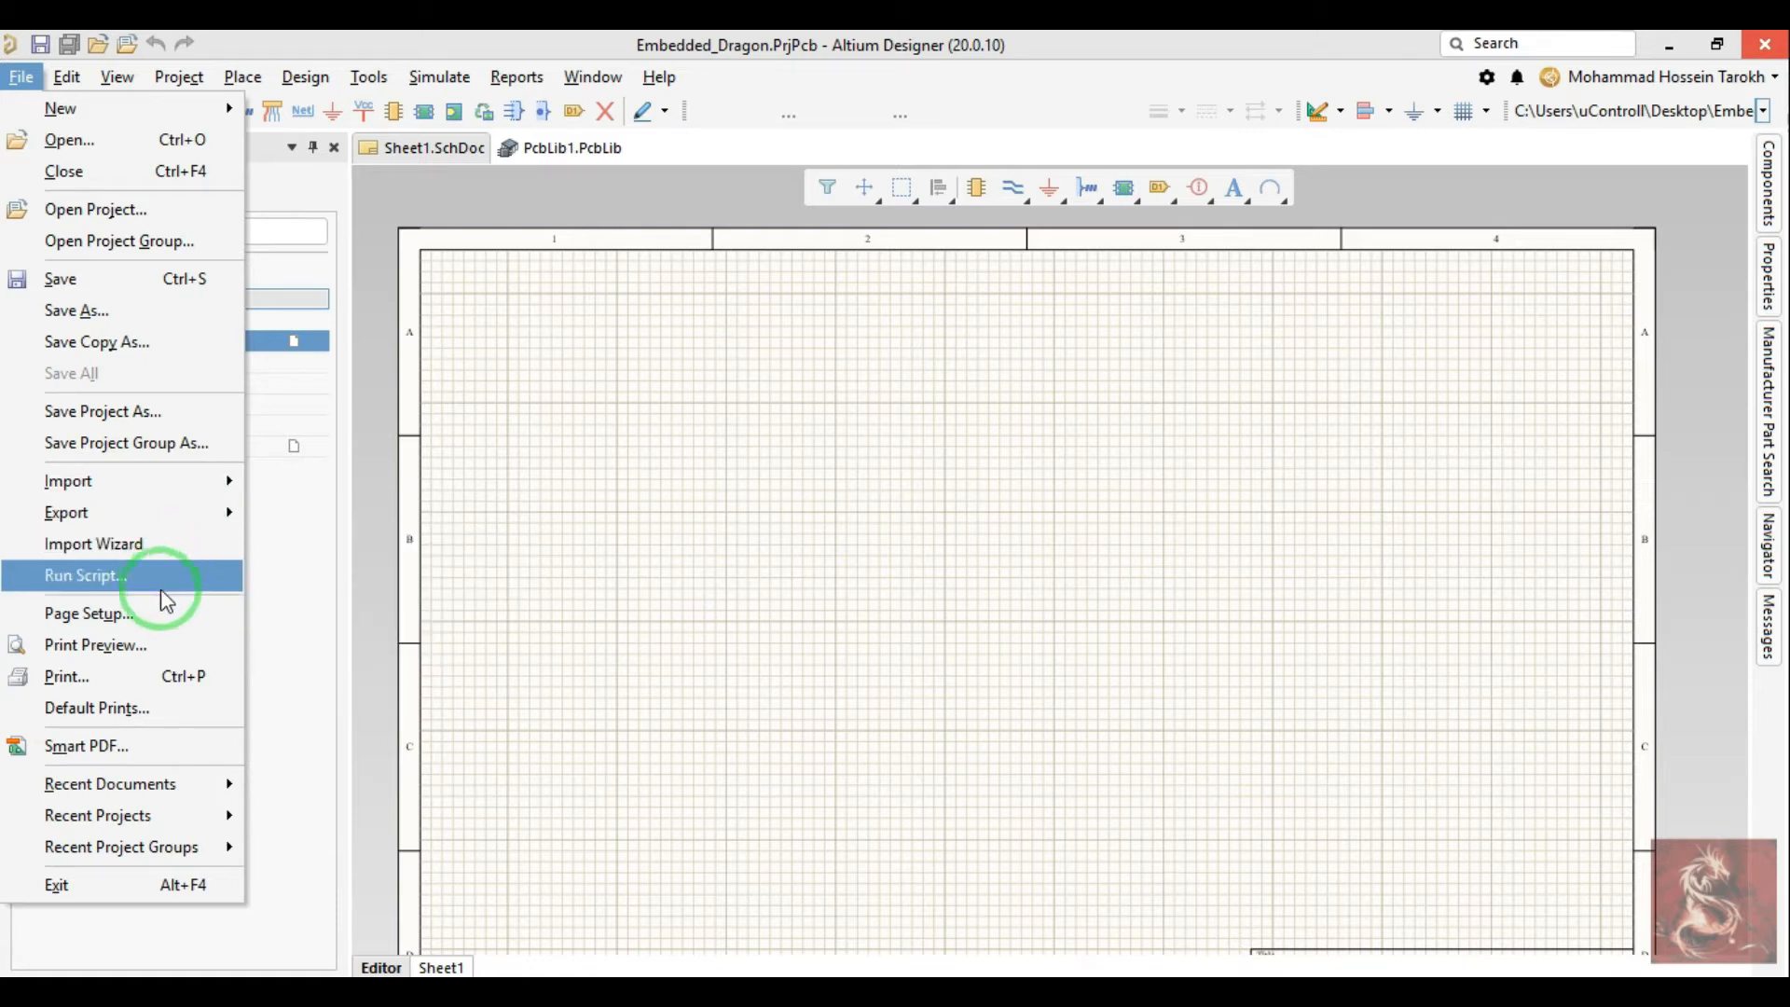
Step: Export the current project Embedded_Dragon.PrjPcb with Smart PDF to Embedded_Dragon.pdf, keeping the default project files and settings
left_click(100, 748)
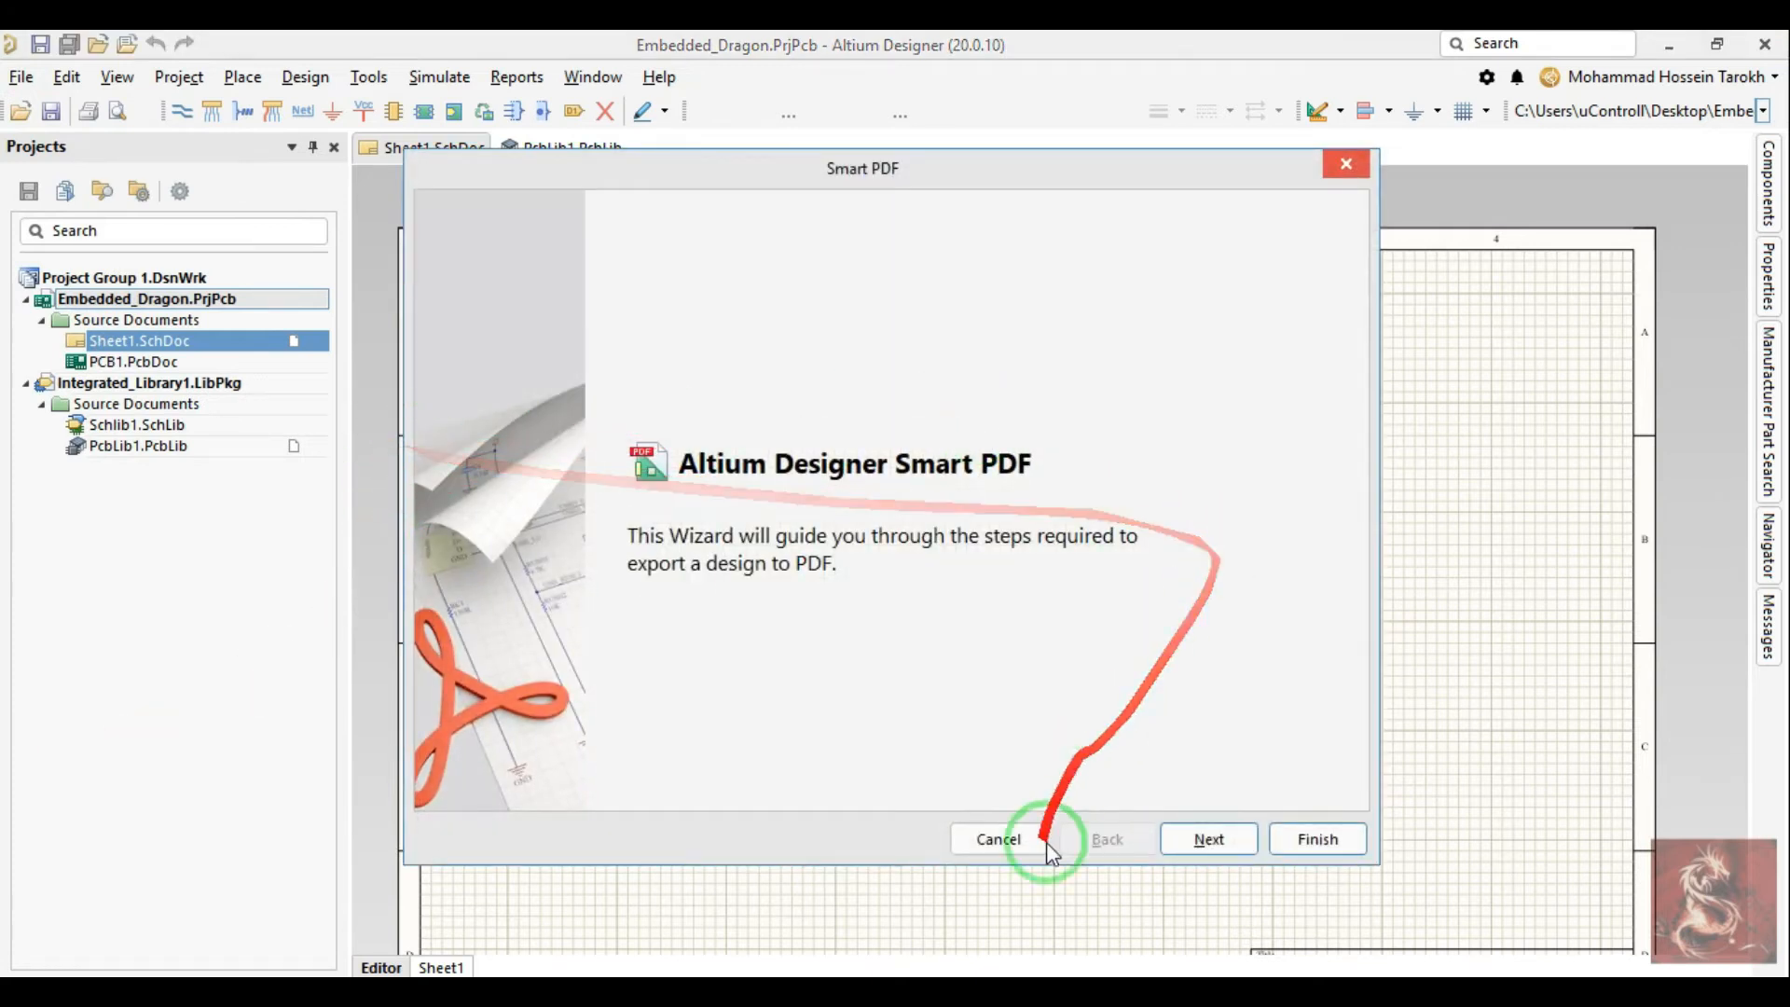
left_click(1170, 836)
left_click(1171, 837)
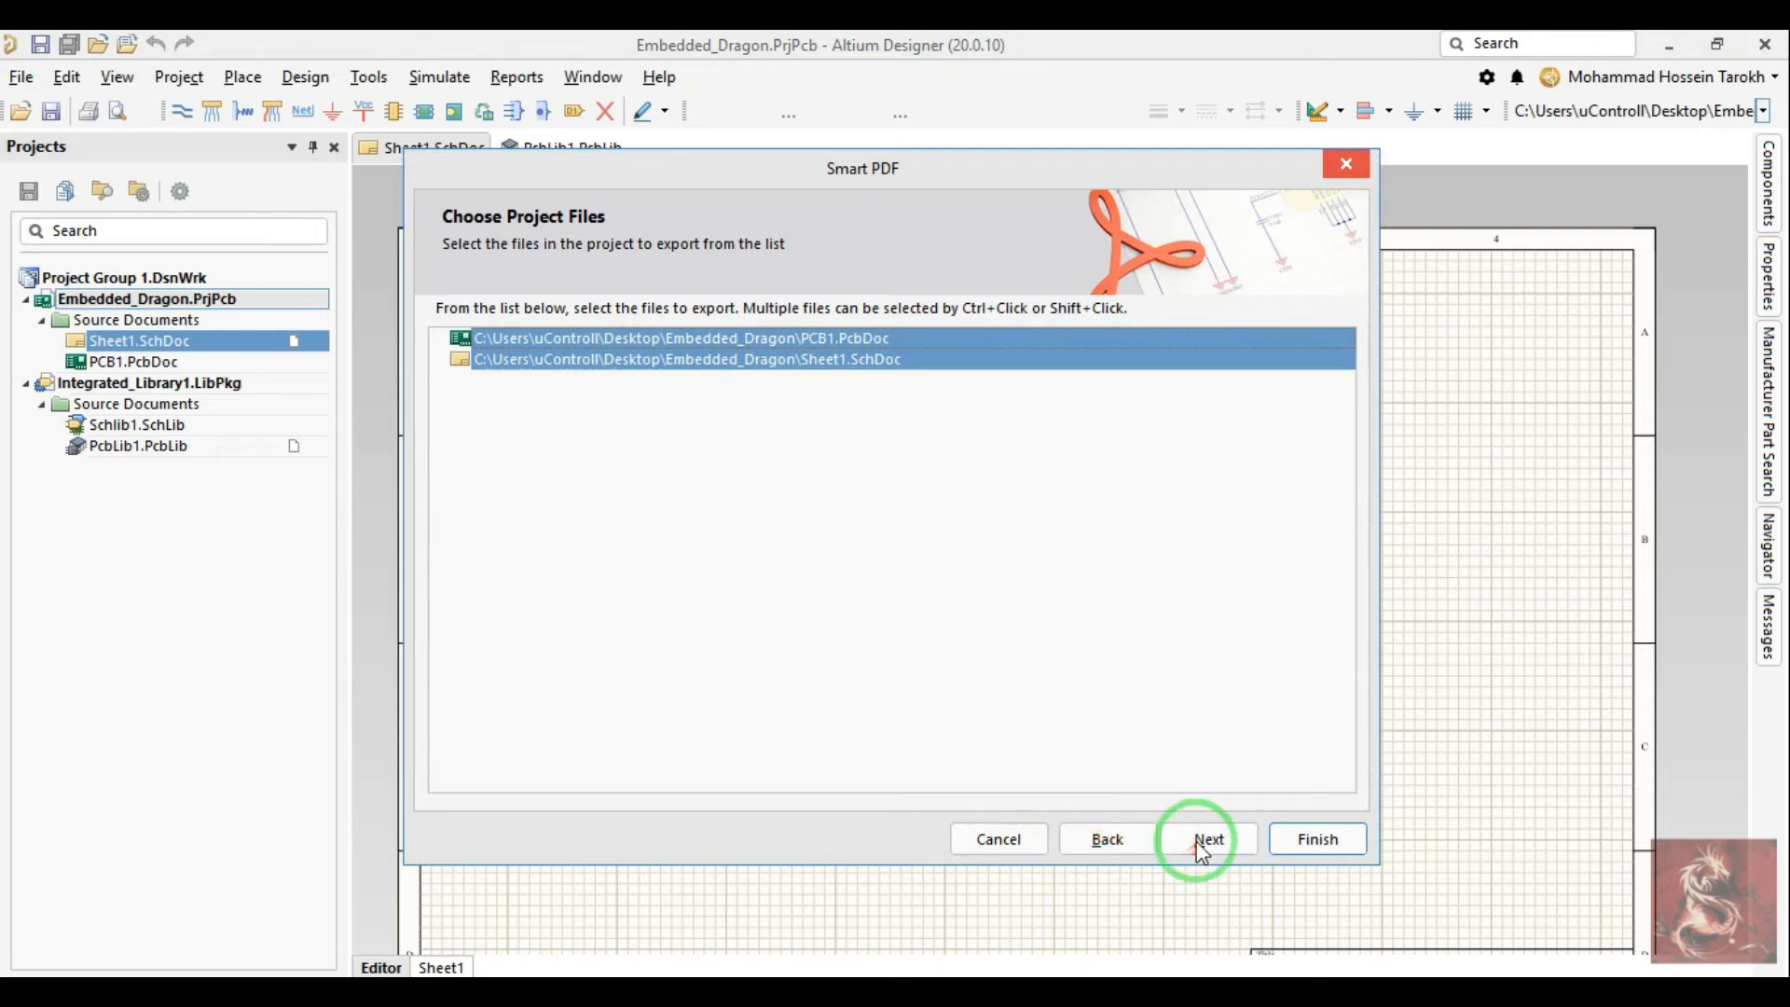
left_click(1122, 844)
left_click(1121, 844)
left_click(1207, 839)
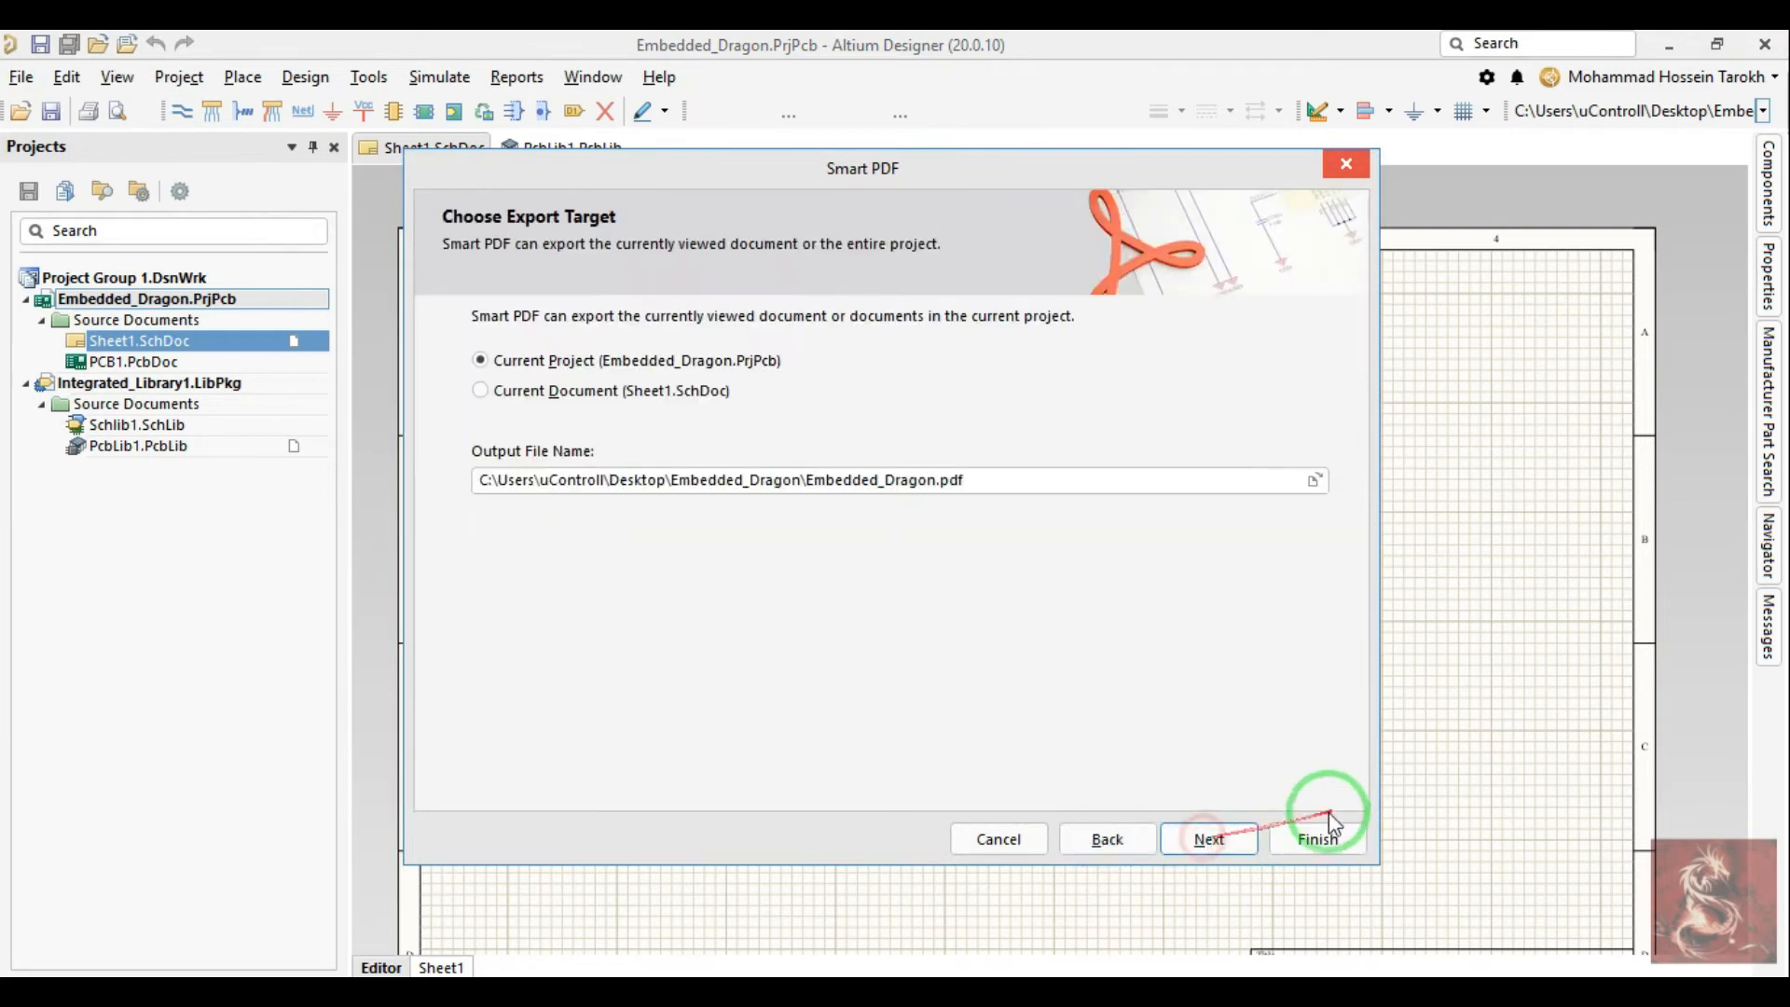
left_click(1322, 839)
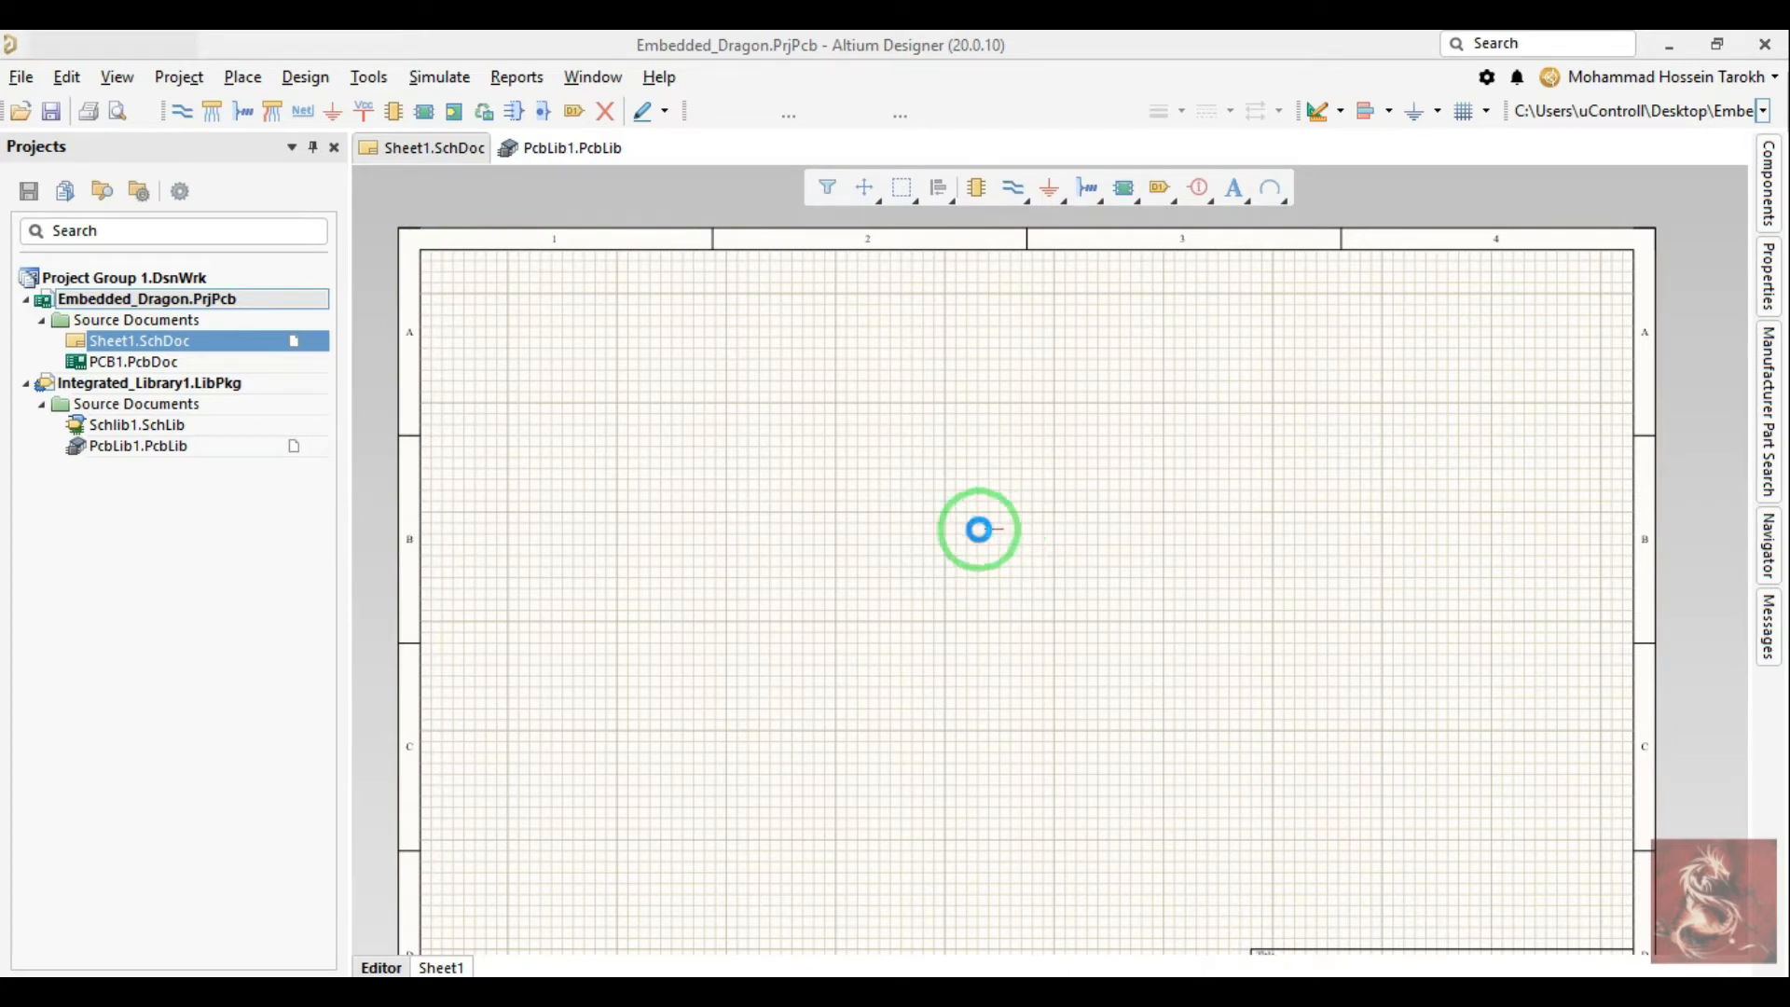
left_click(1532, 990)
left_click(976, 707)
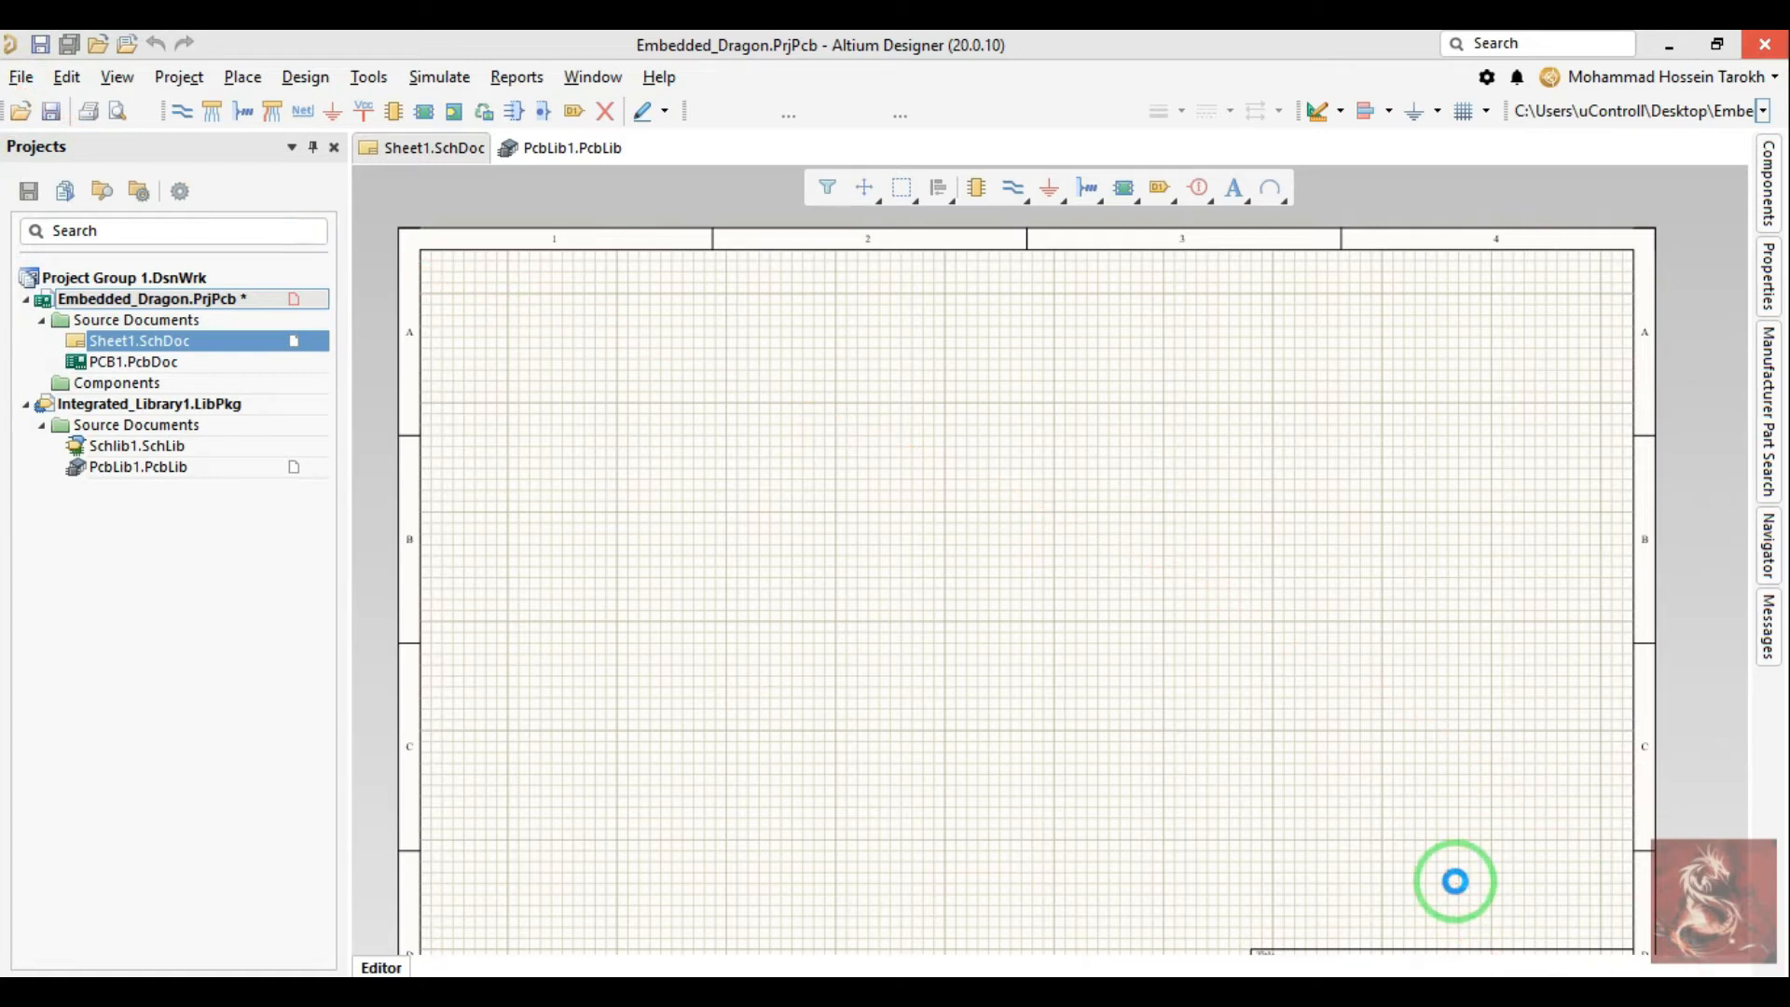
left_click(1534, 993)
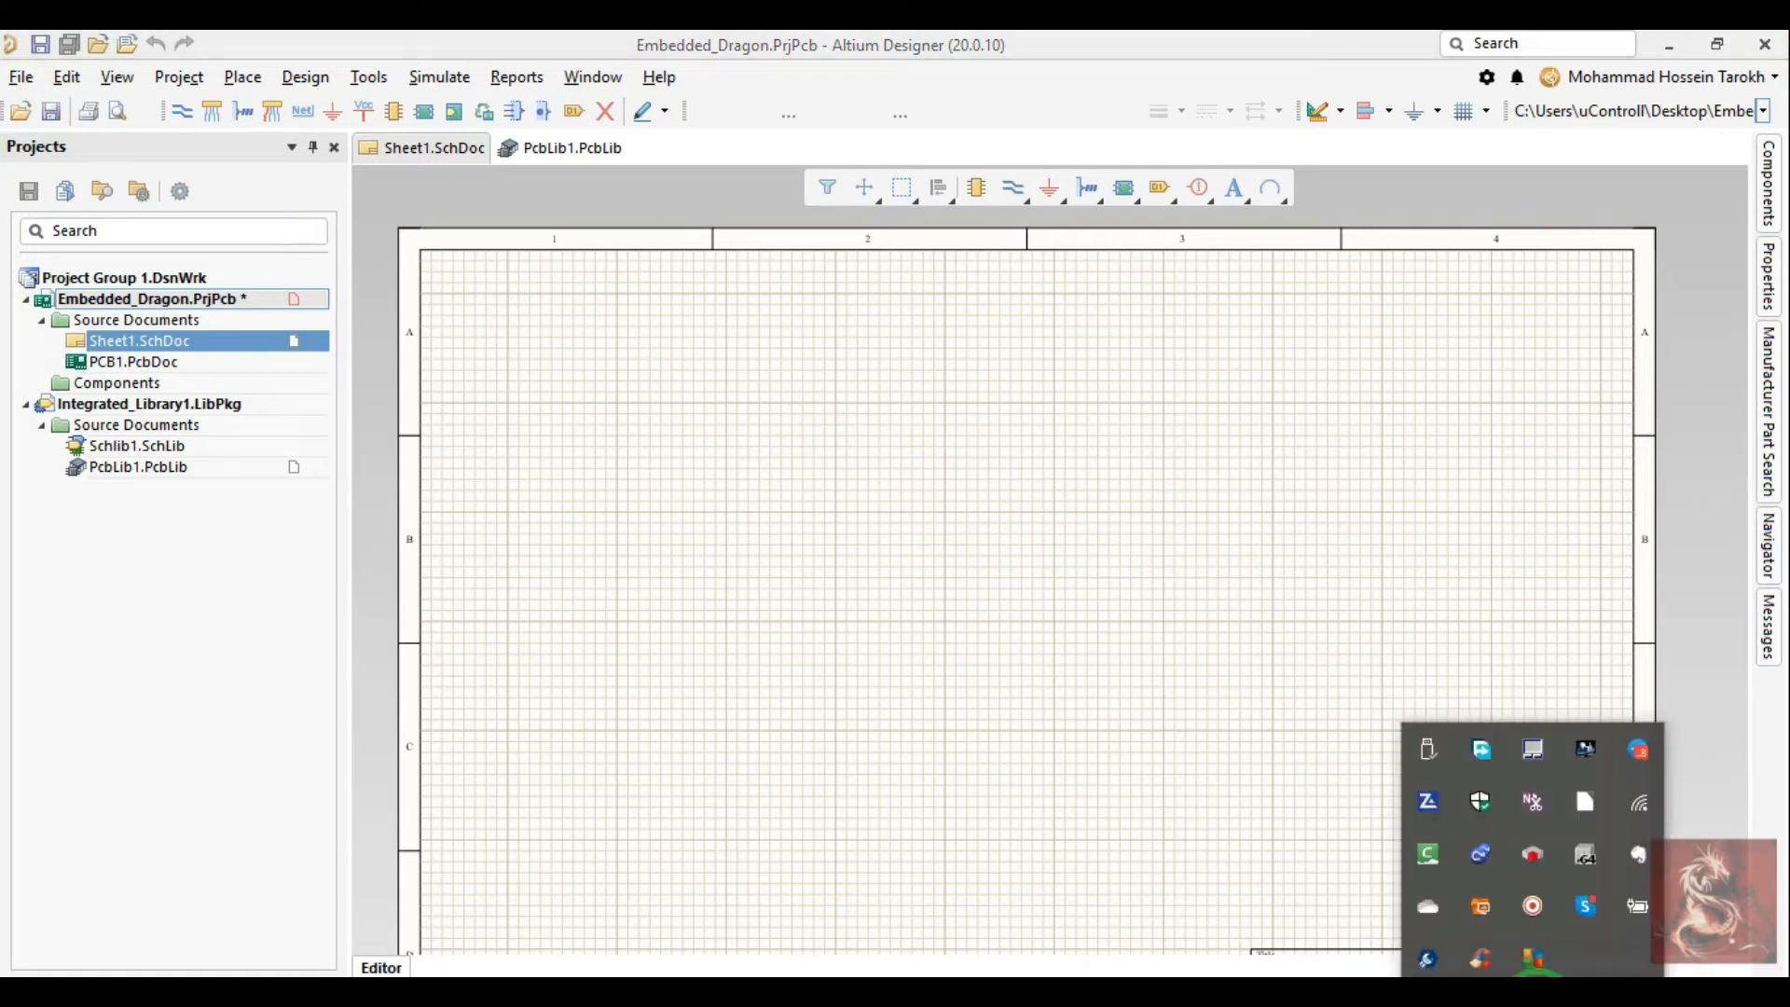
left_click(1023, 639)
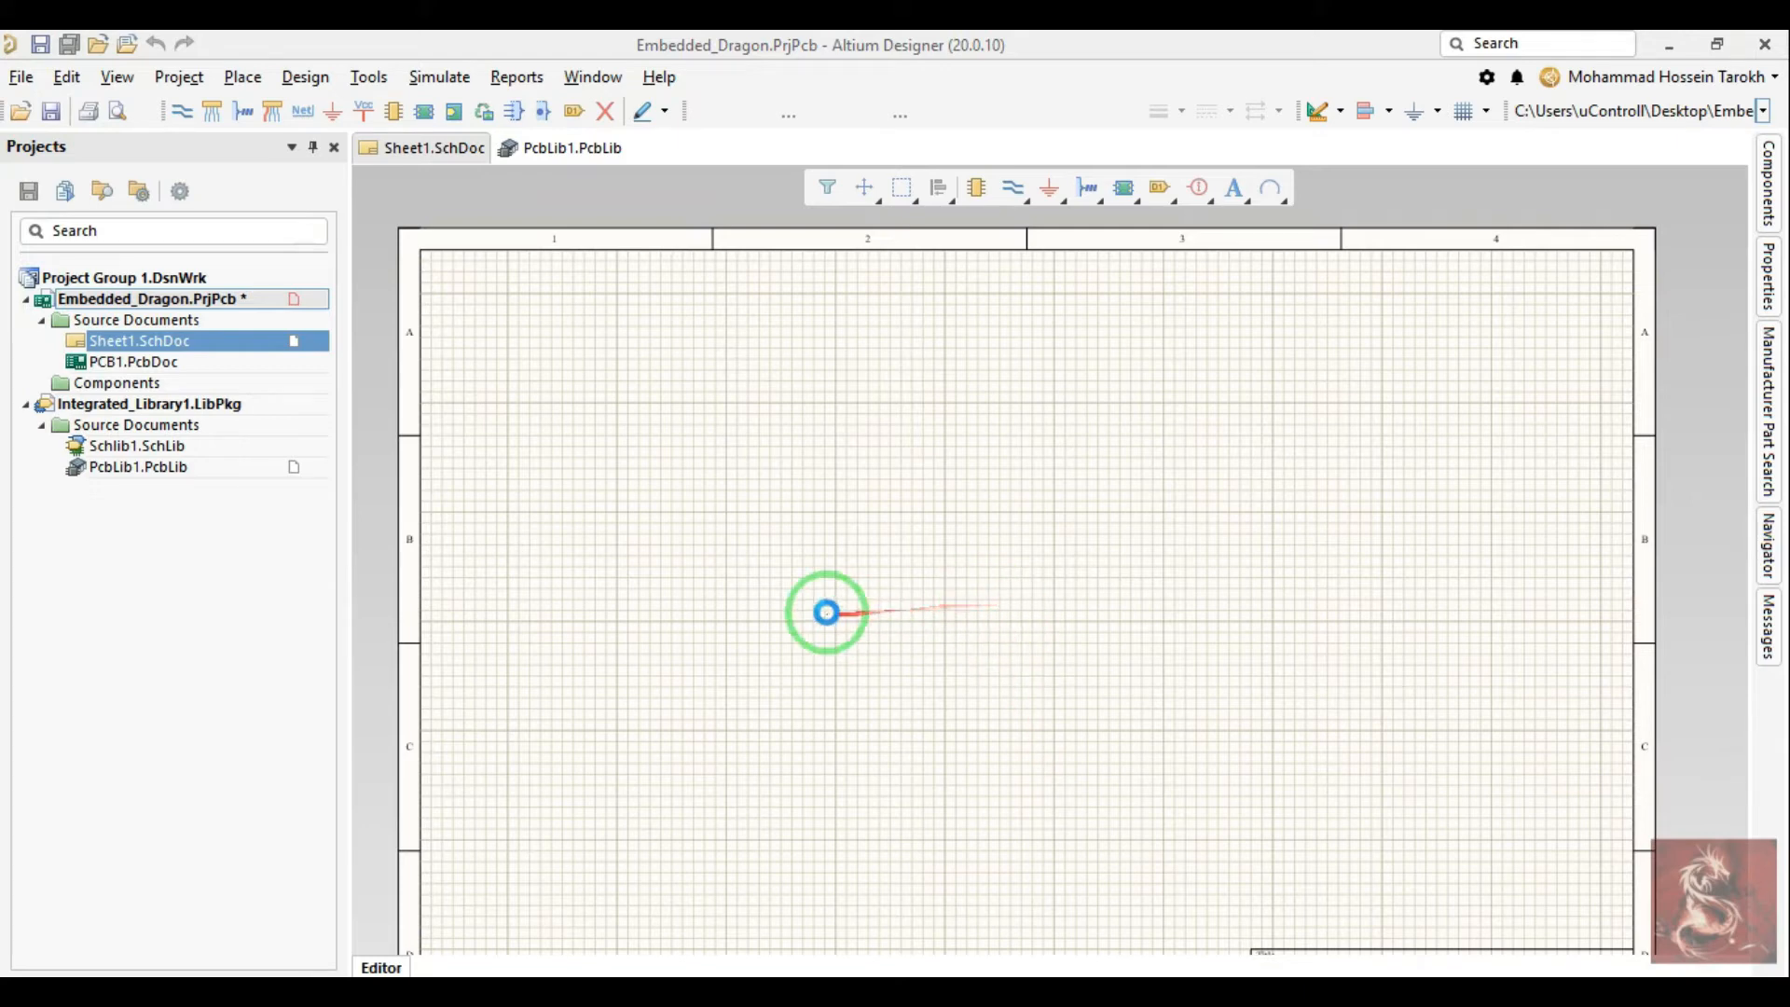
Step: Switch to Foxit Reader, look through the exported Embedded_Dragon.pdf, and close the reader
left_click(1268, 990)
scroll(1051, 623, "down", 5)
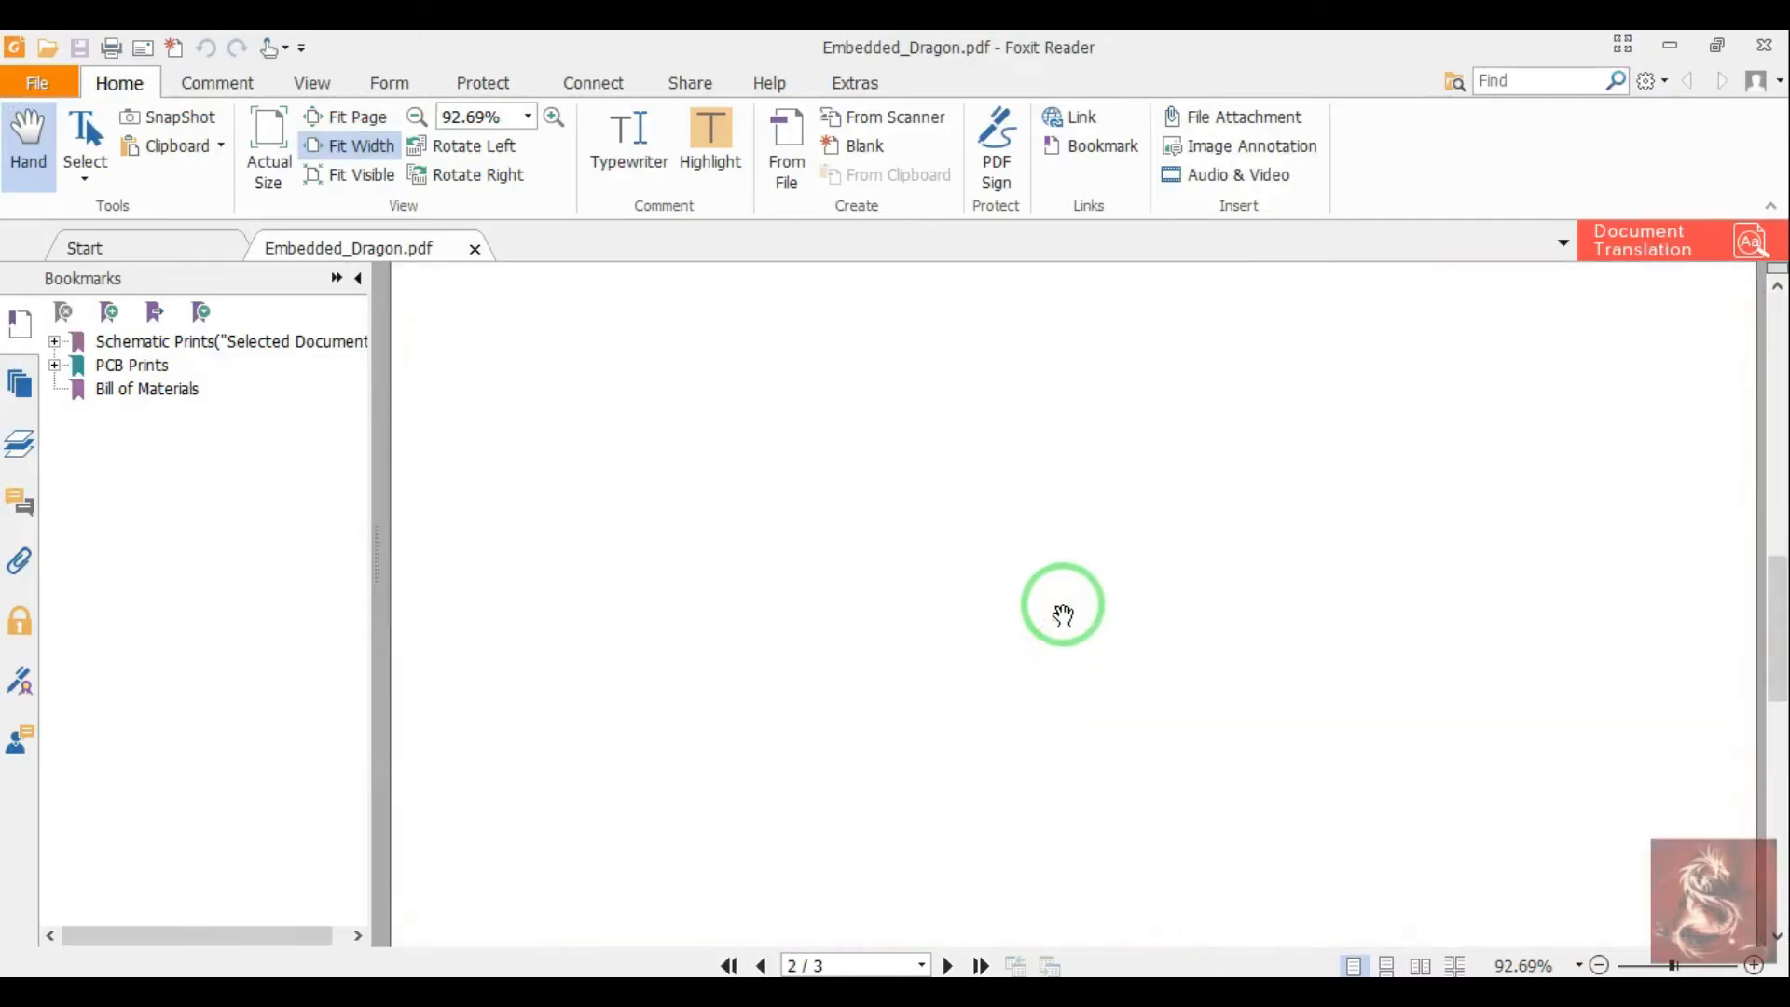
scroll(912, 599, "up", 5)
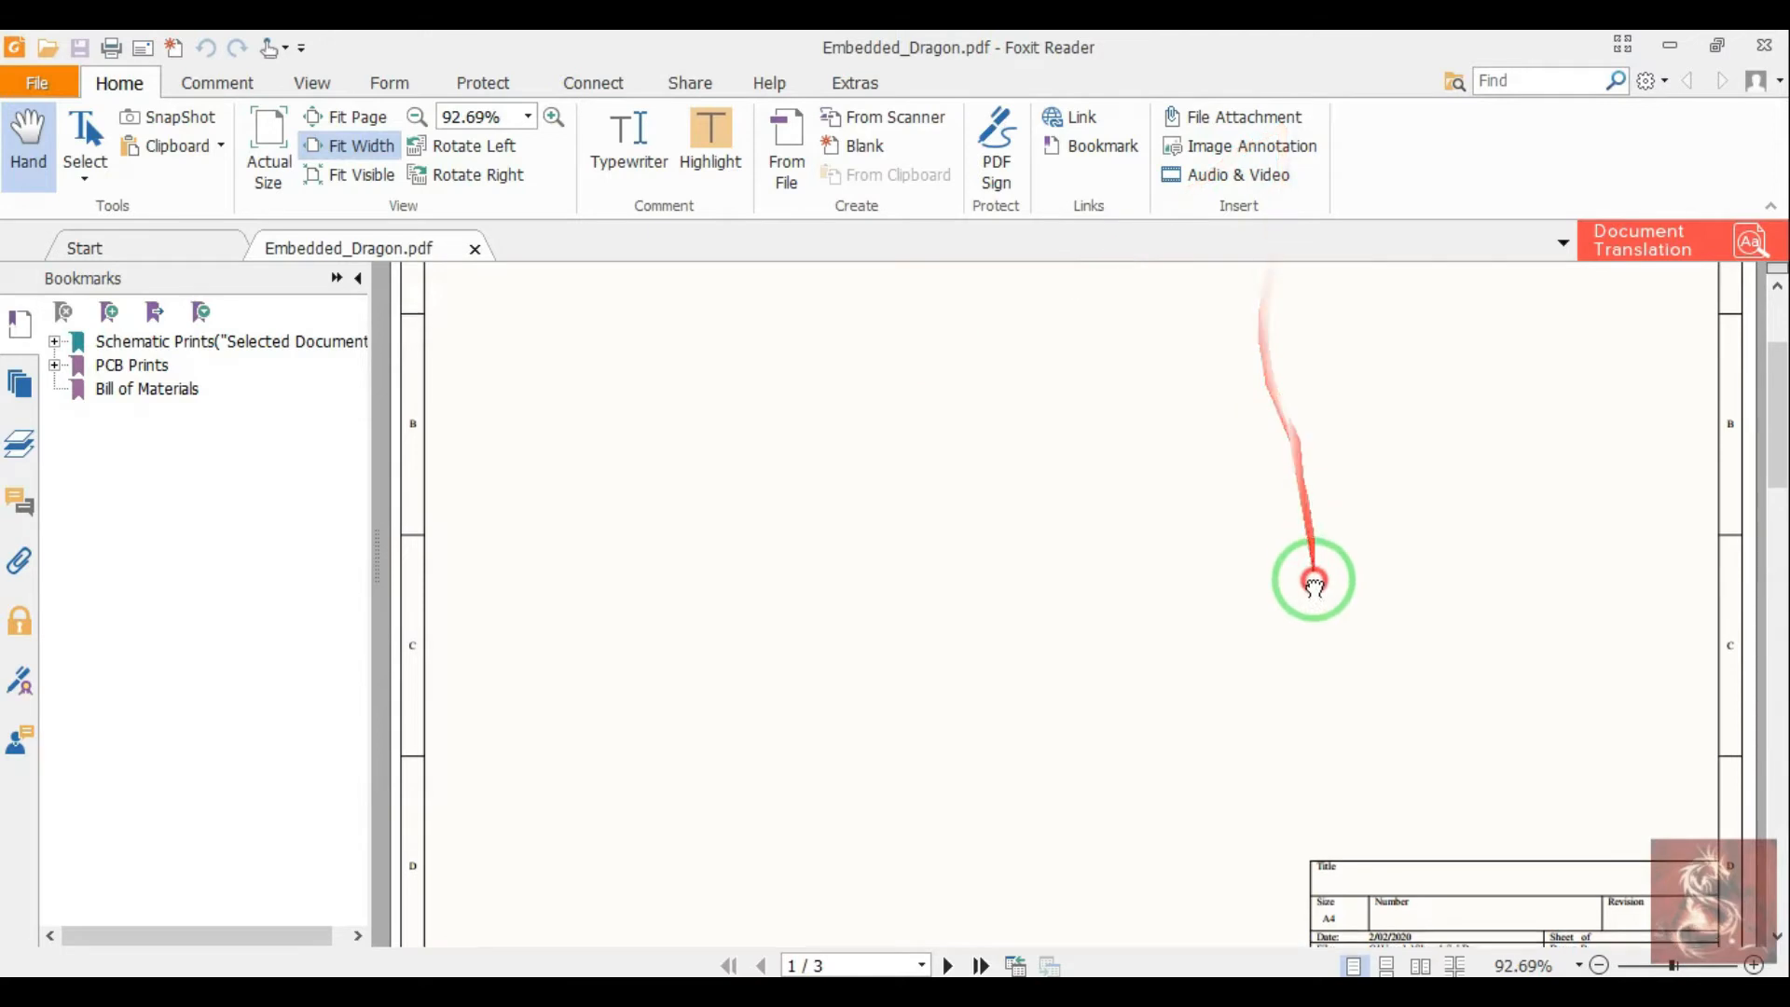
left_click(1765, 45)
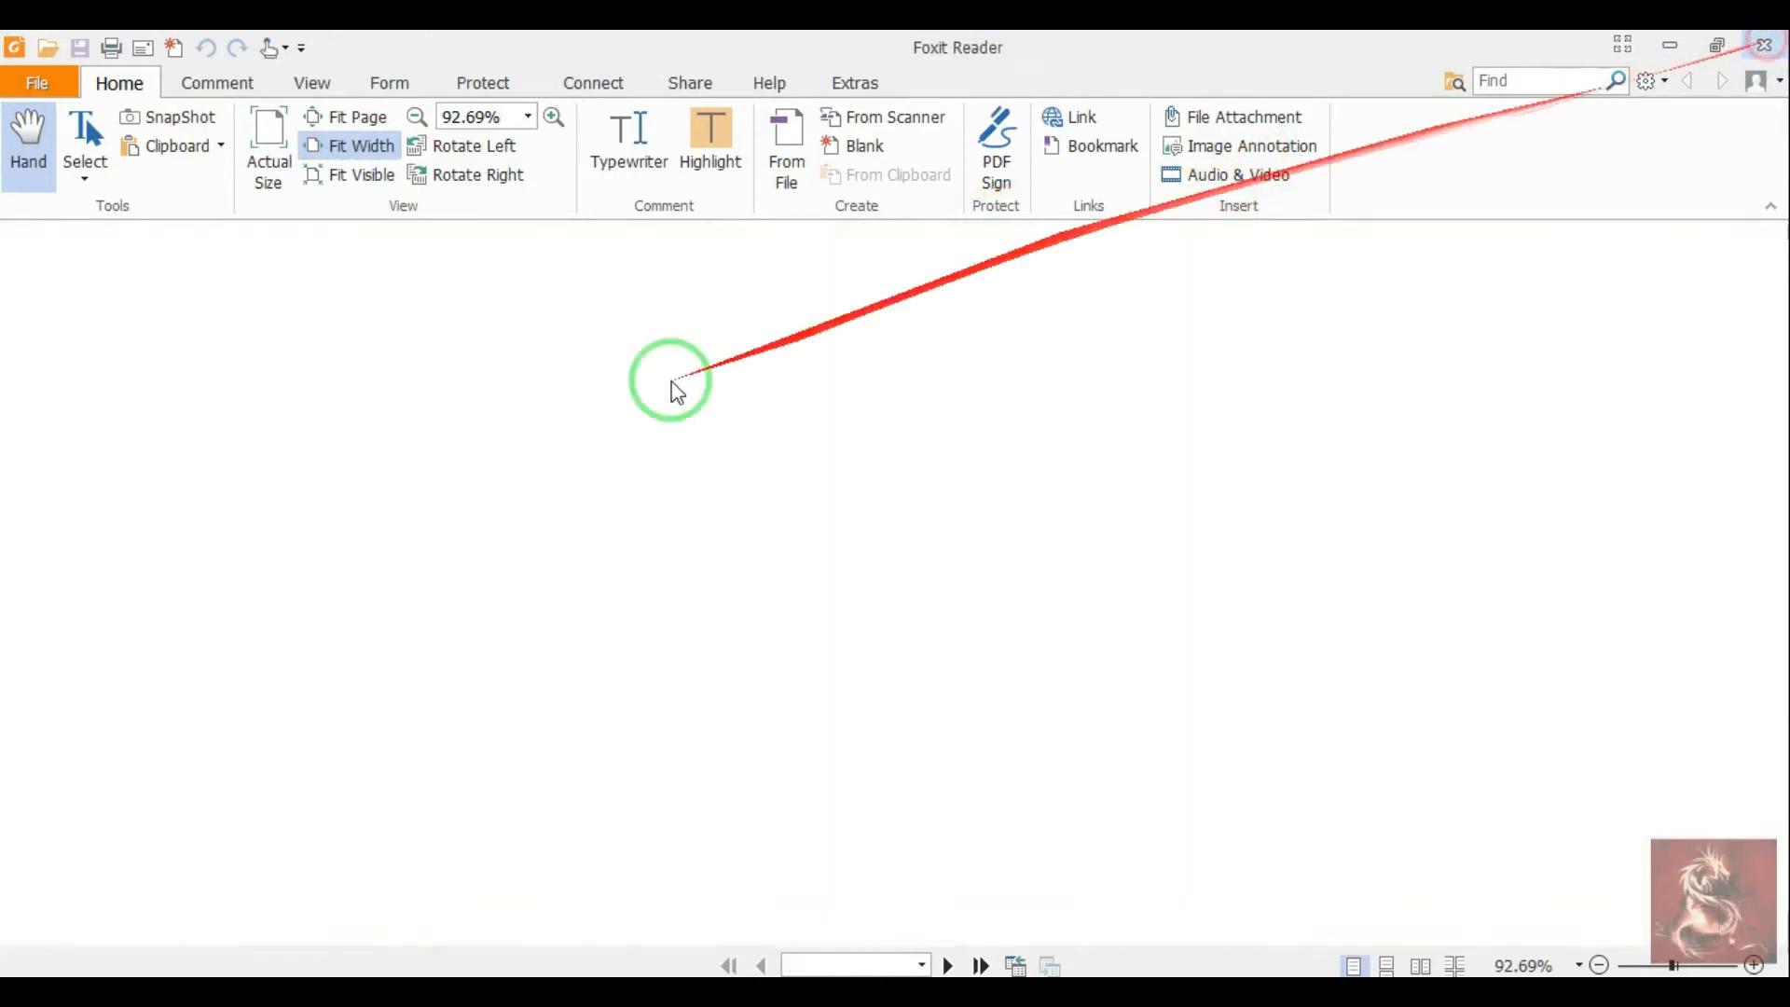
left_click(20, 76)
left_click(112, 291)
key("f")
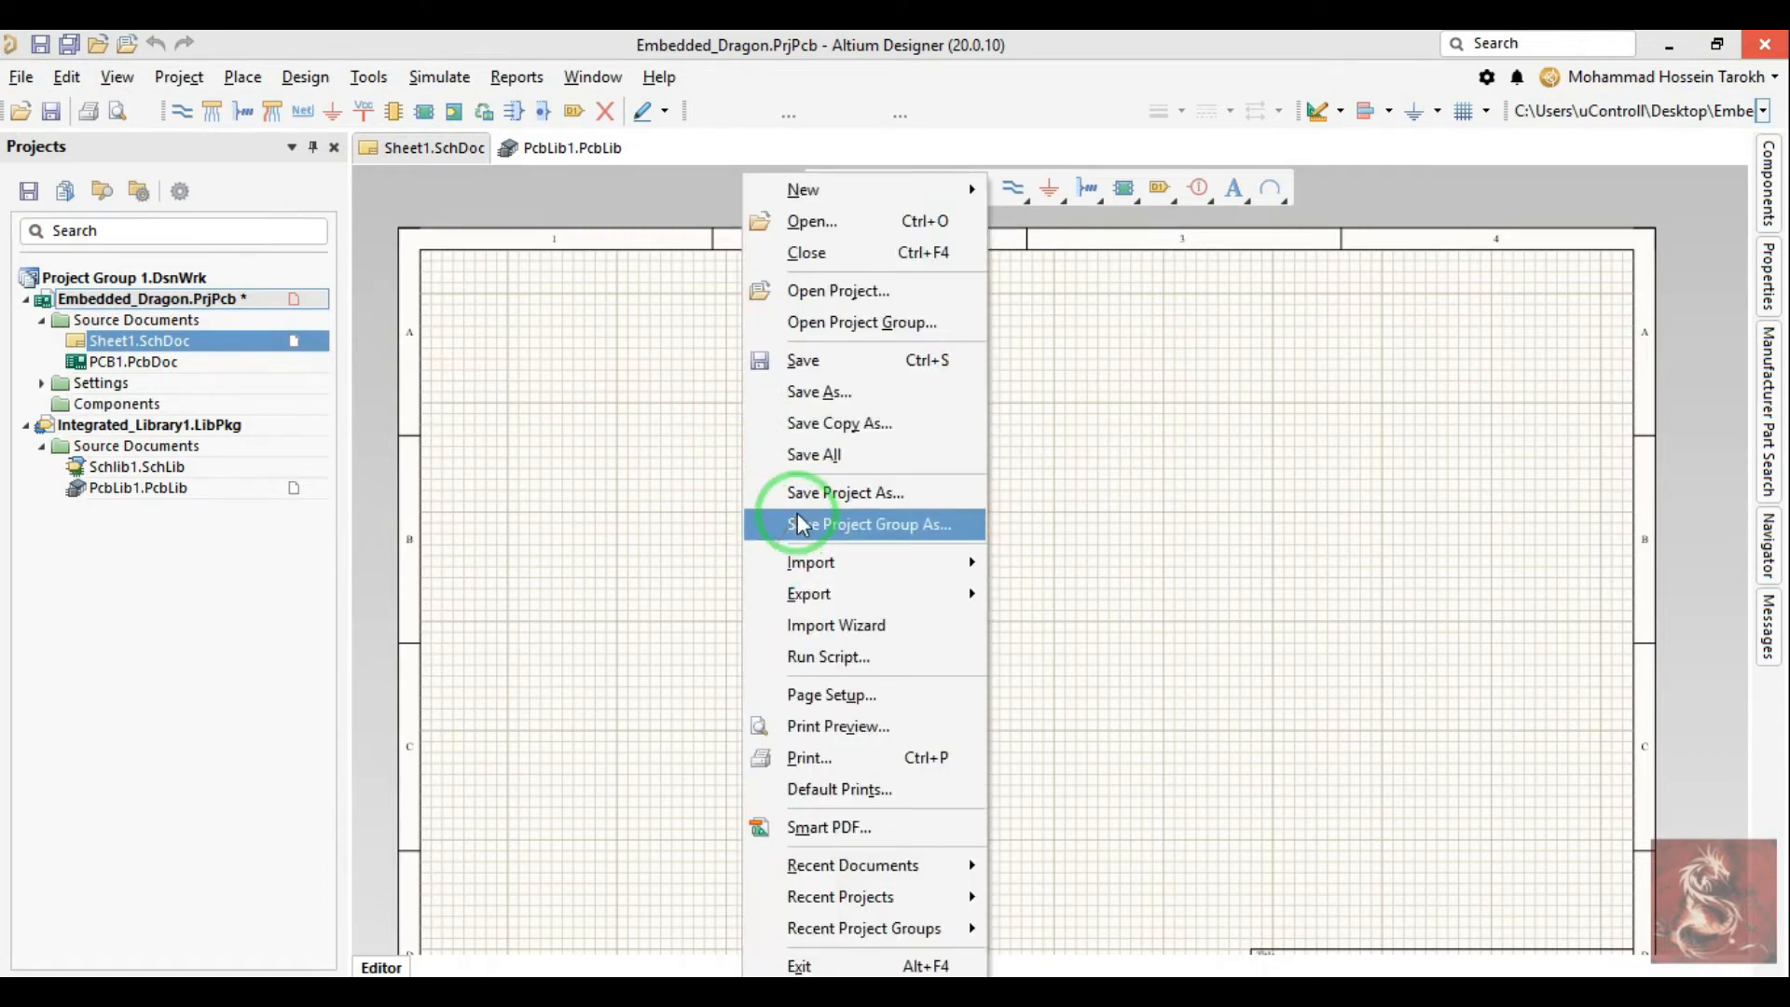
left_click(804, 828)
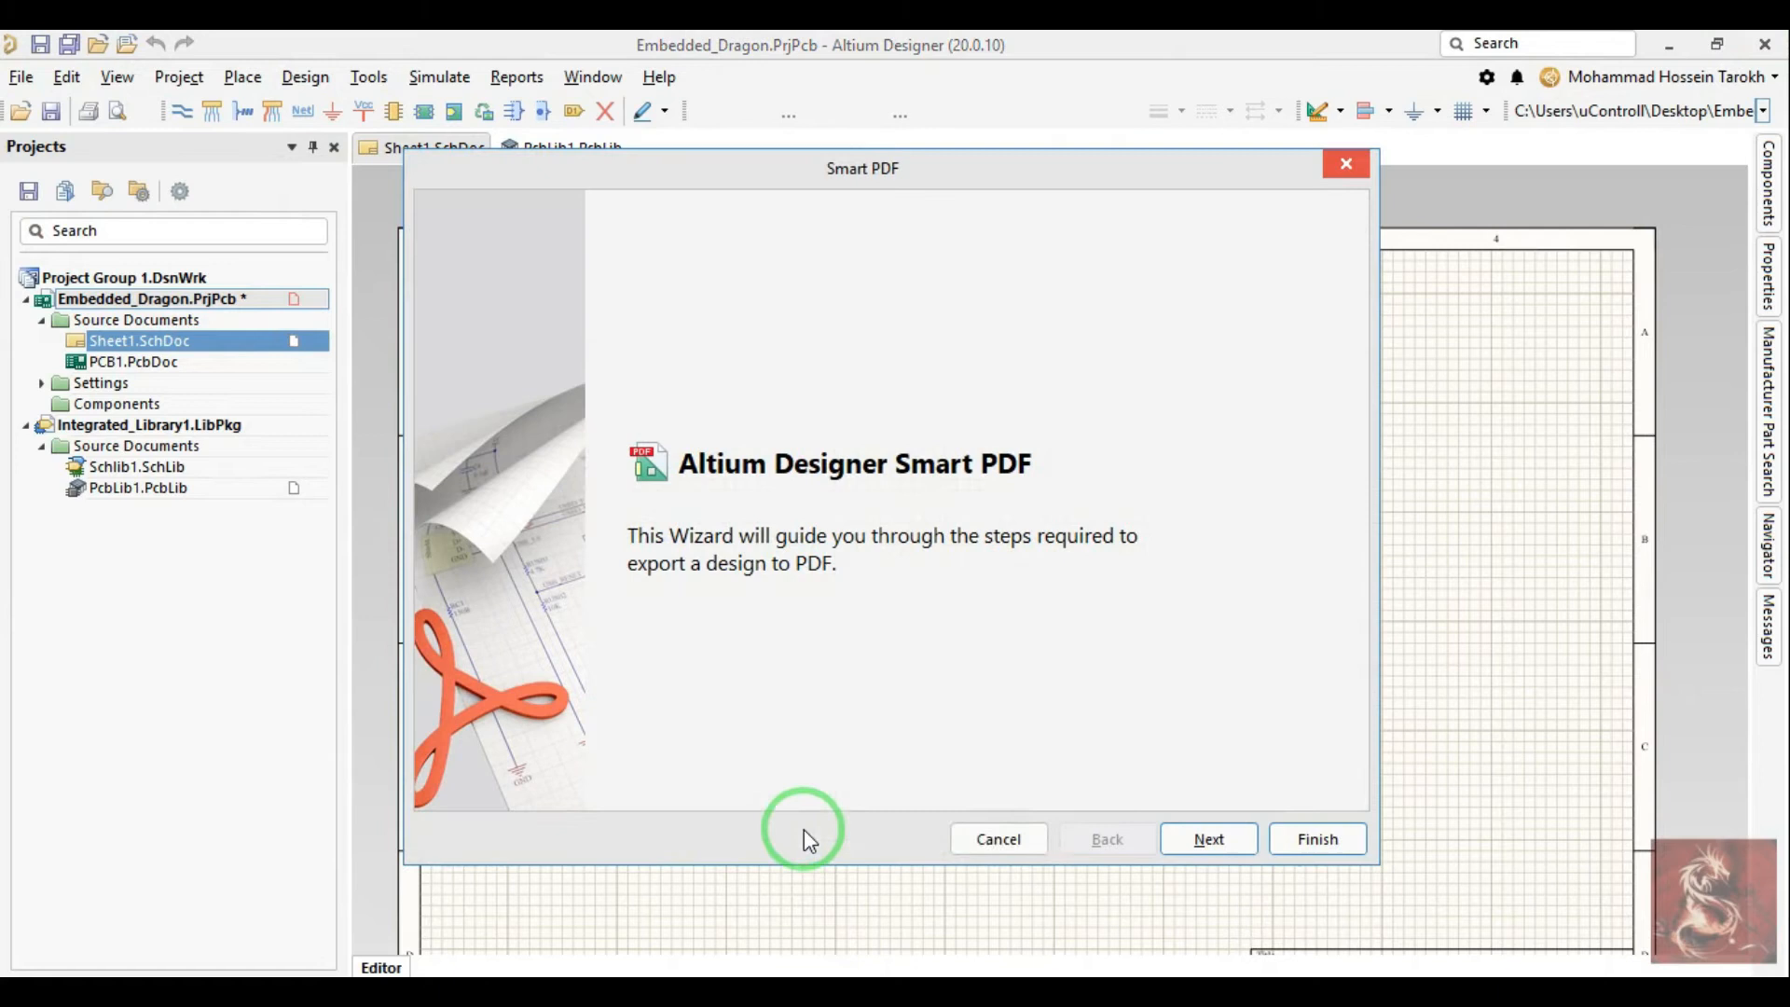
left_click(1205, 840)
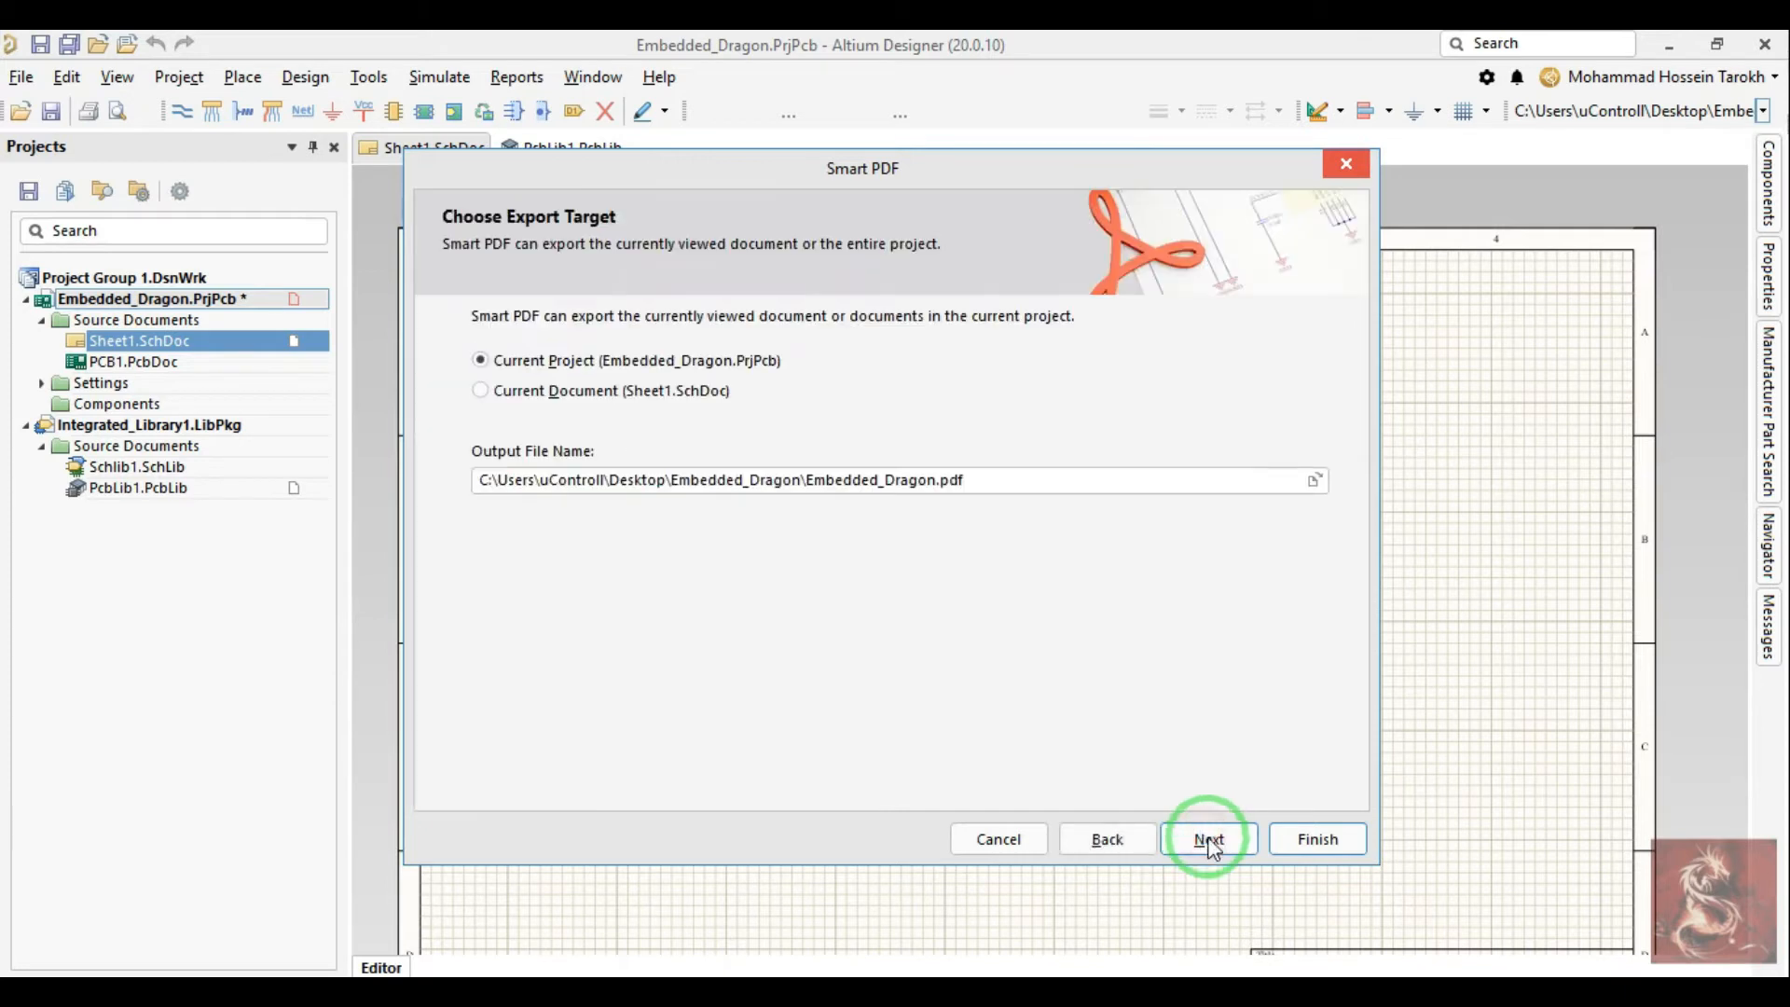
left_click(1310, 842)
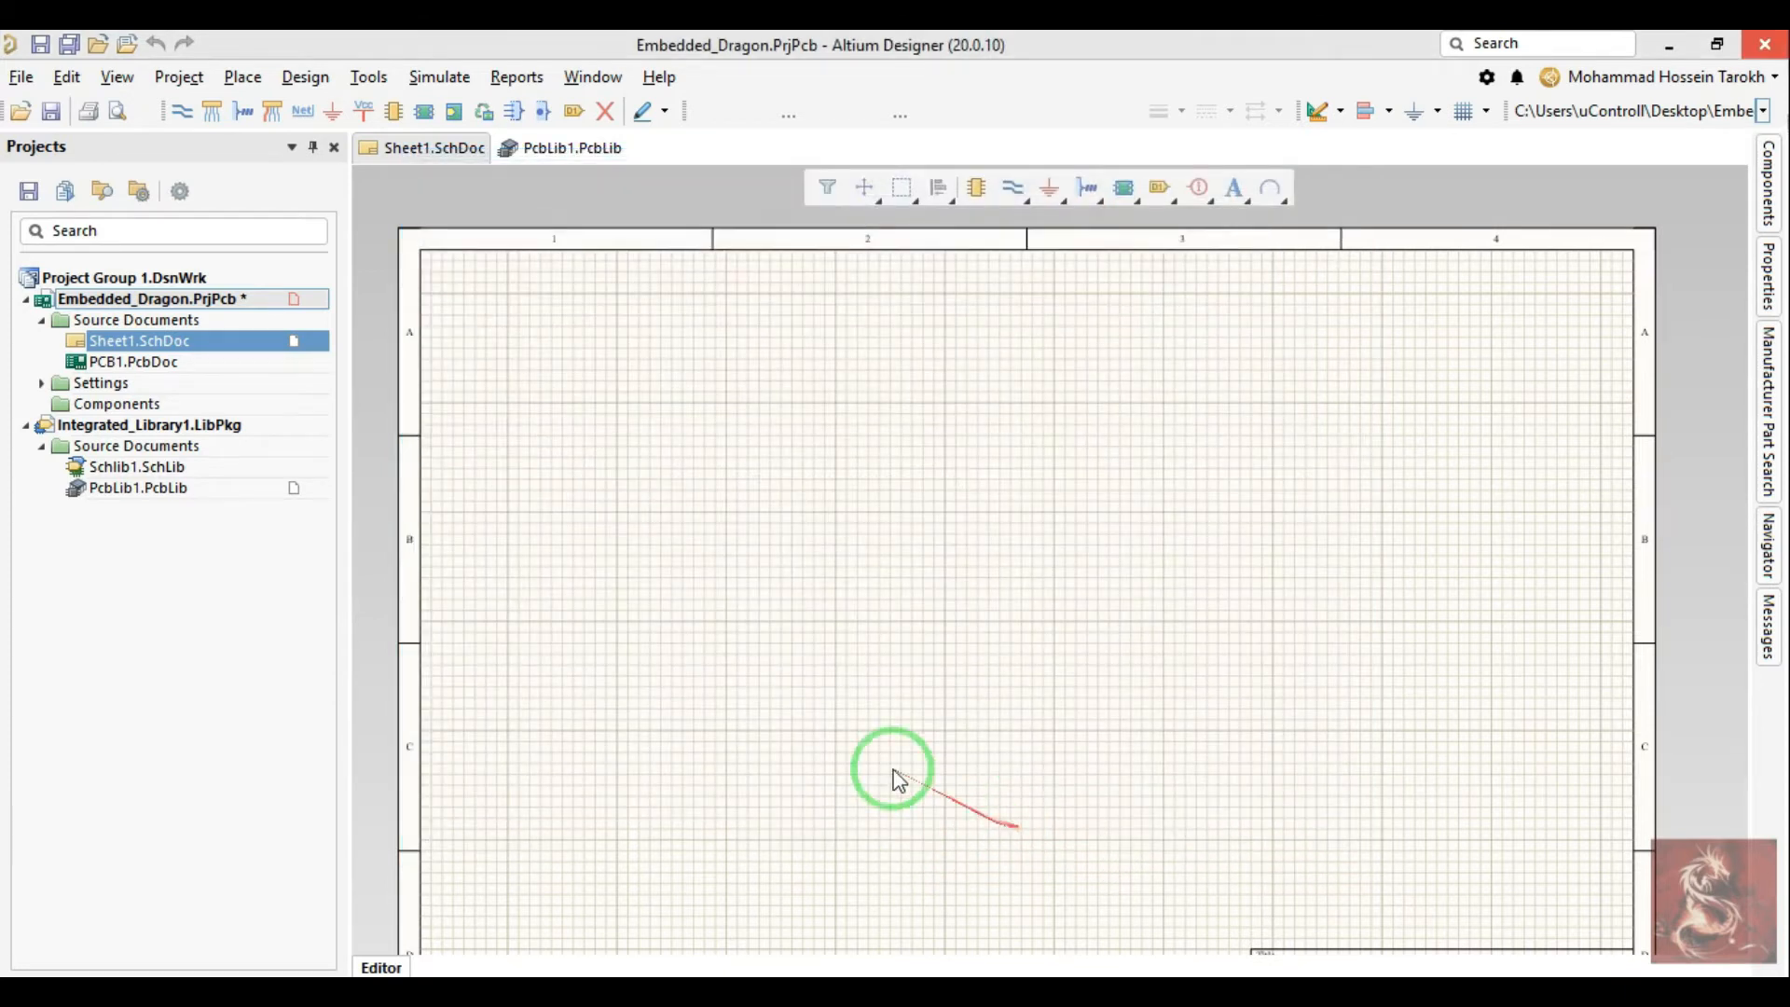
Step: Restart Smart PDF for the current project, allow overwriting Embedded_Dragon.pdf, and turn off the Bill of Materials export
left_click(21, 76)
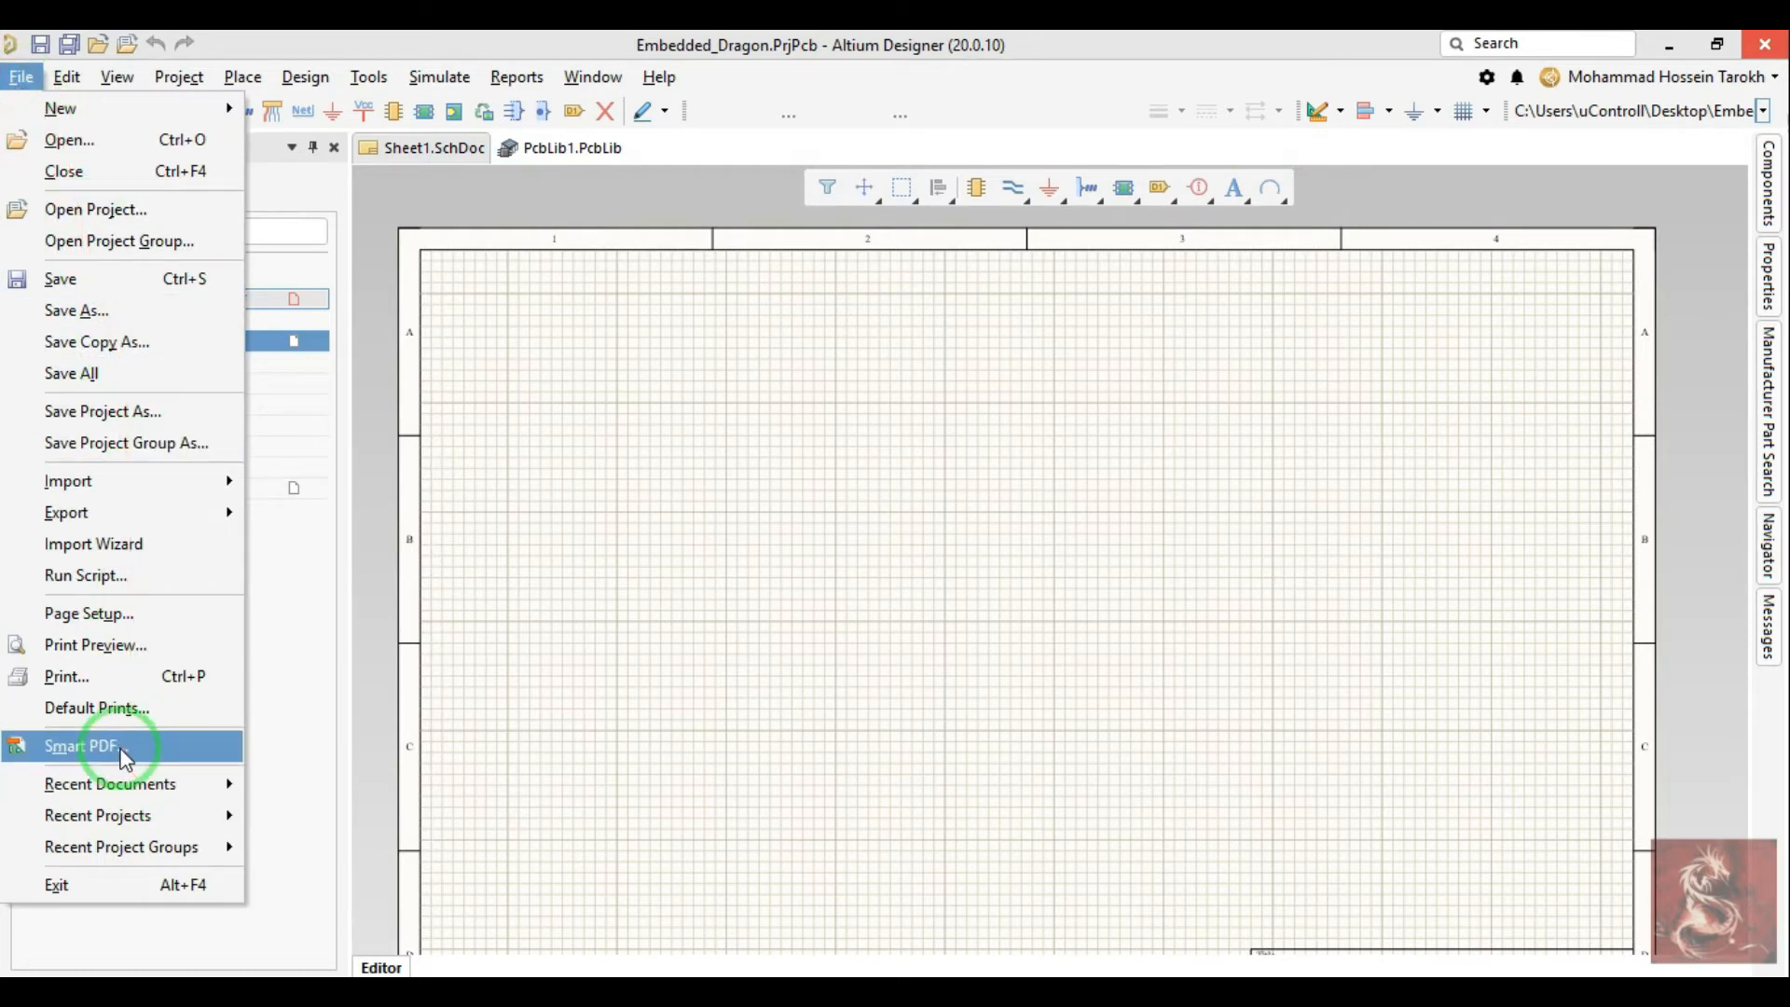
left_click(126, 757)
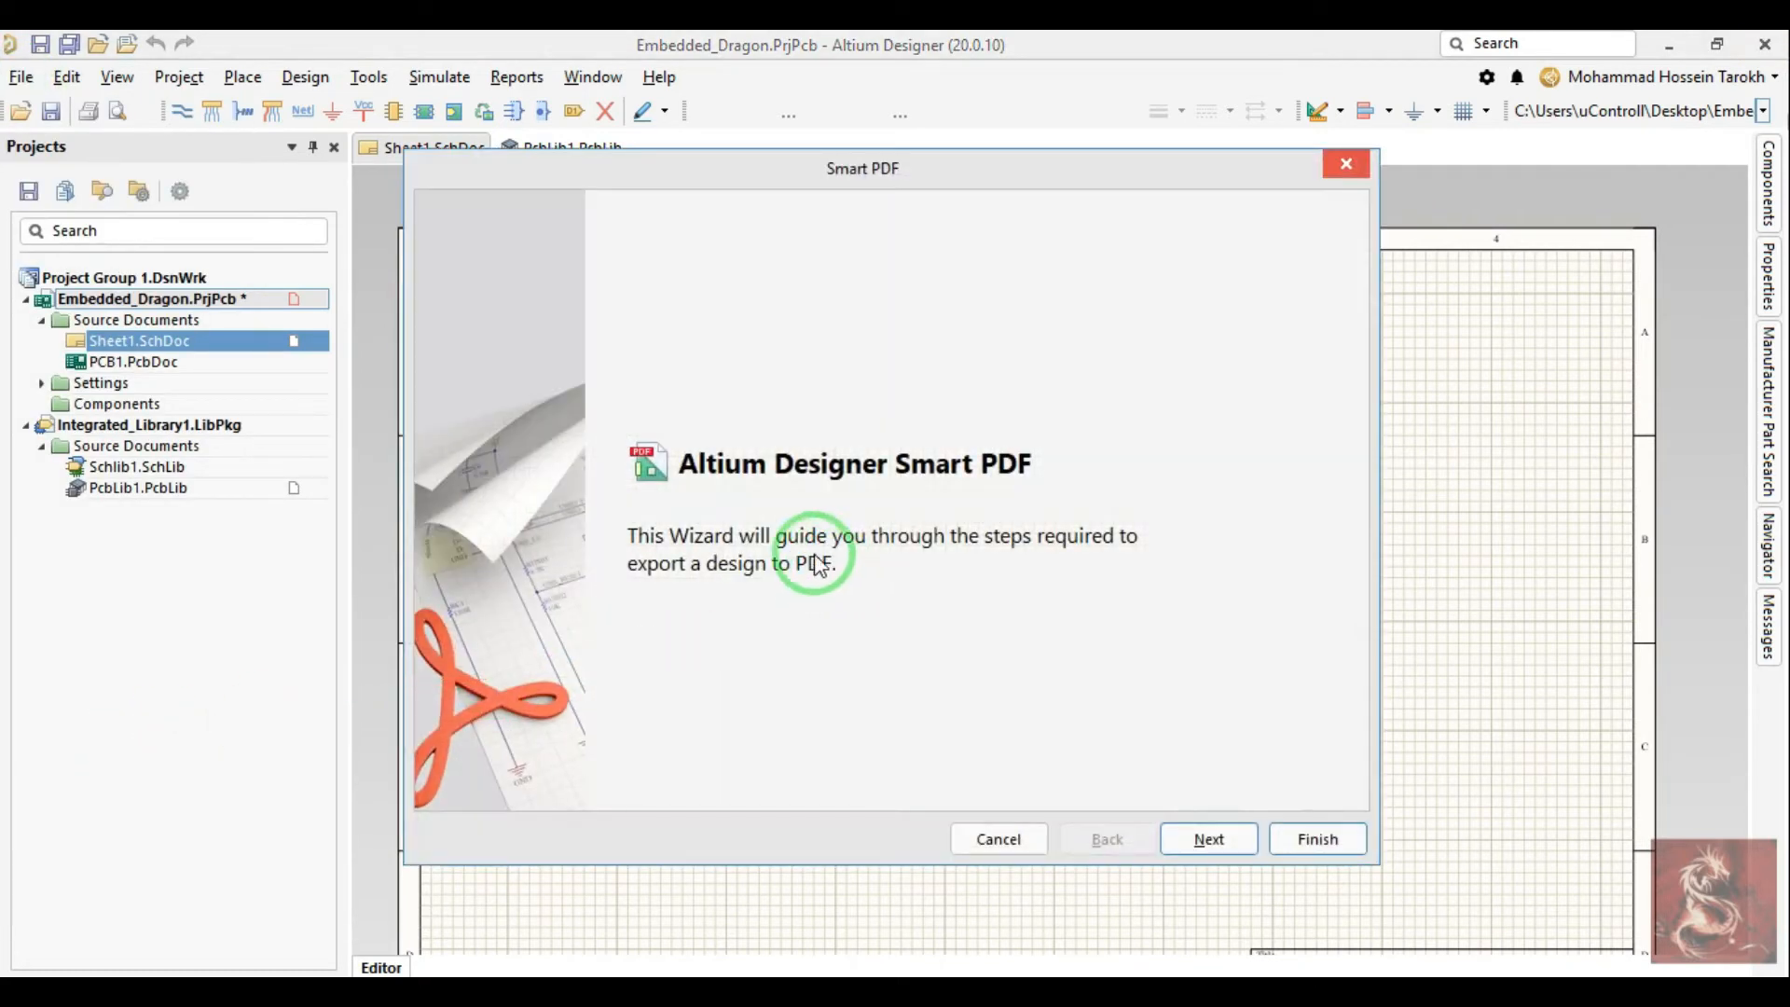
key("Escape")
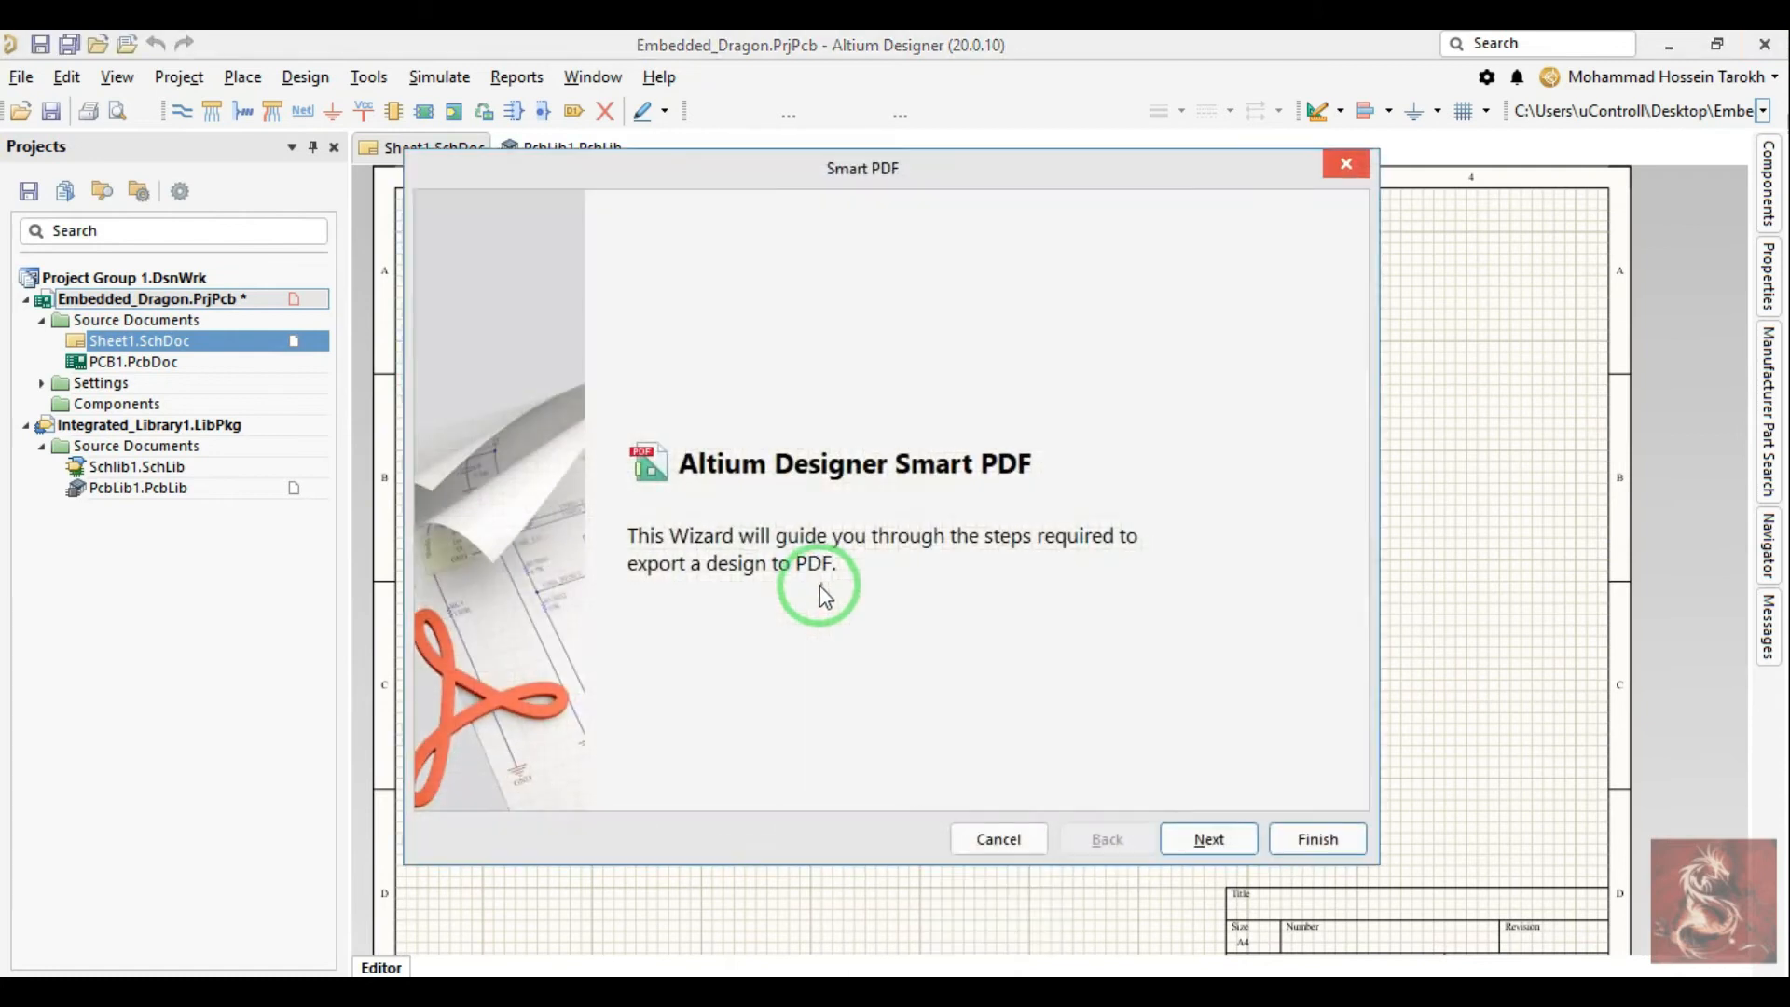
left_click(1186, 839)
left_click(1208, 839)
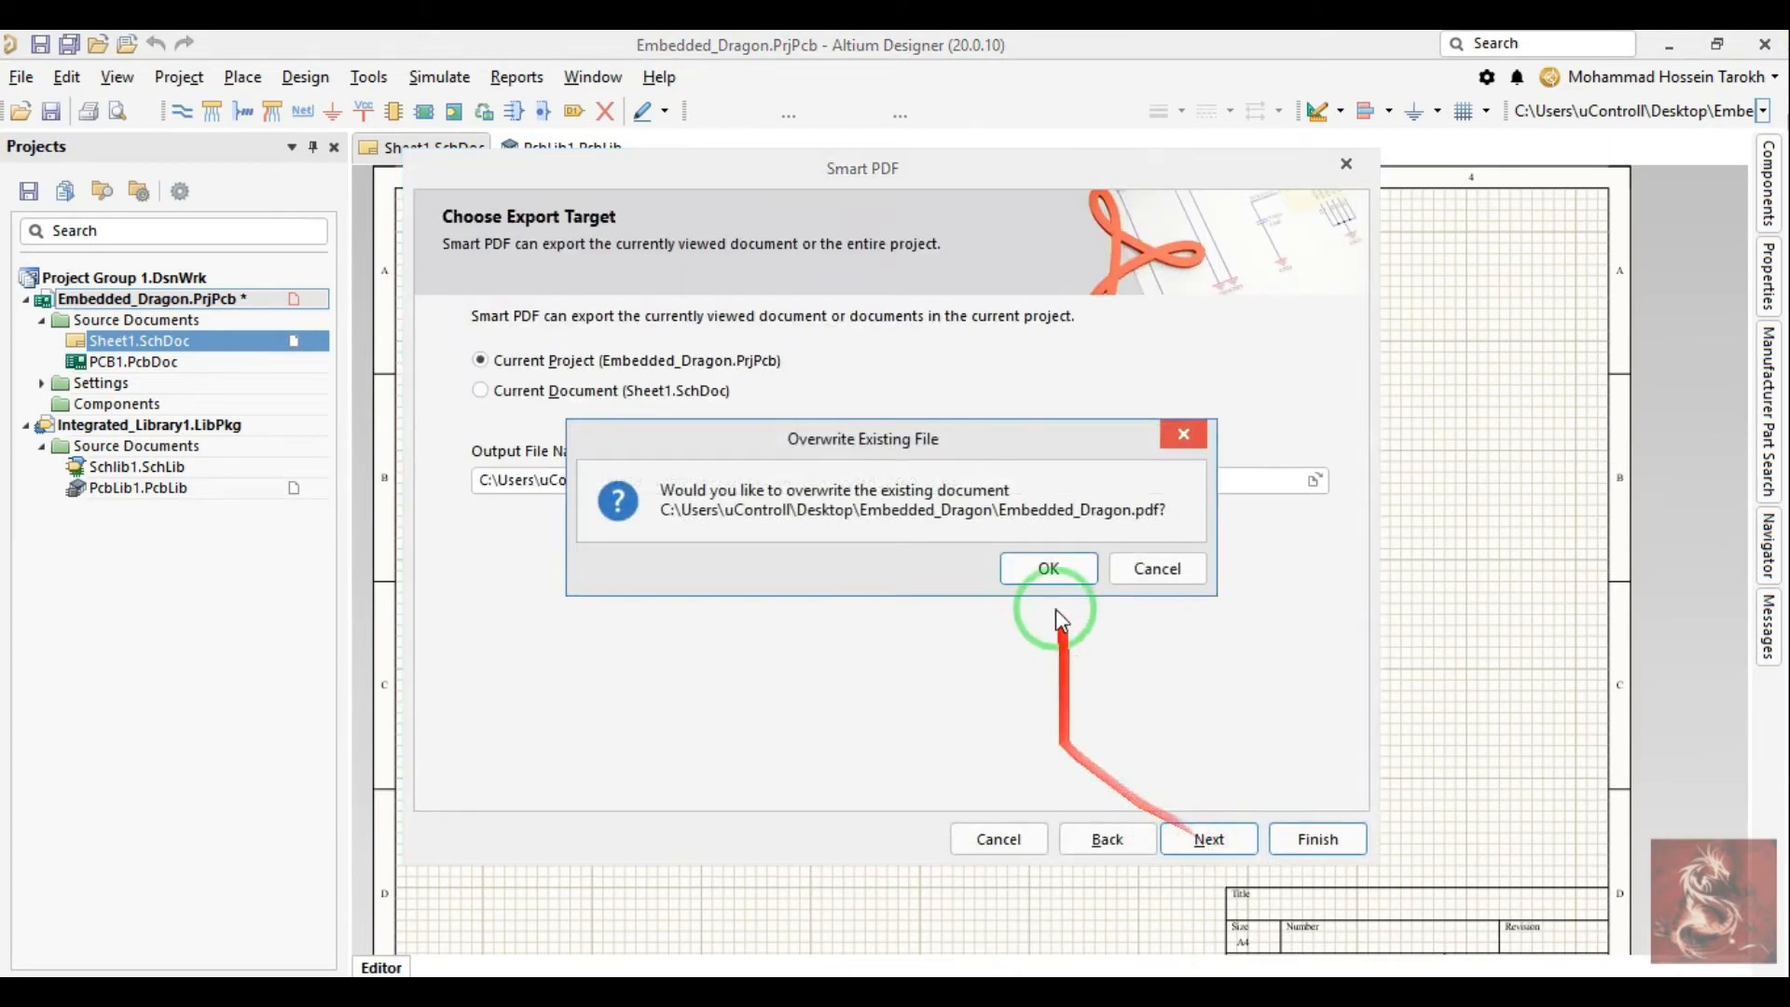
left_click(1044, 567)
left_click(1189, 839)
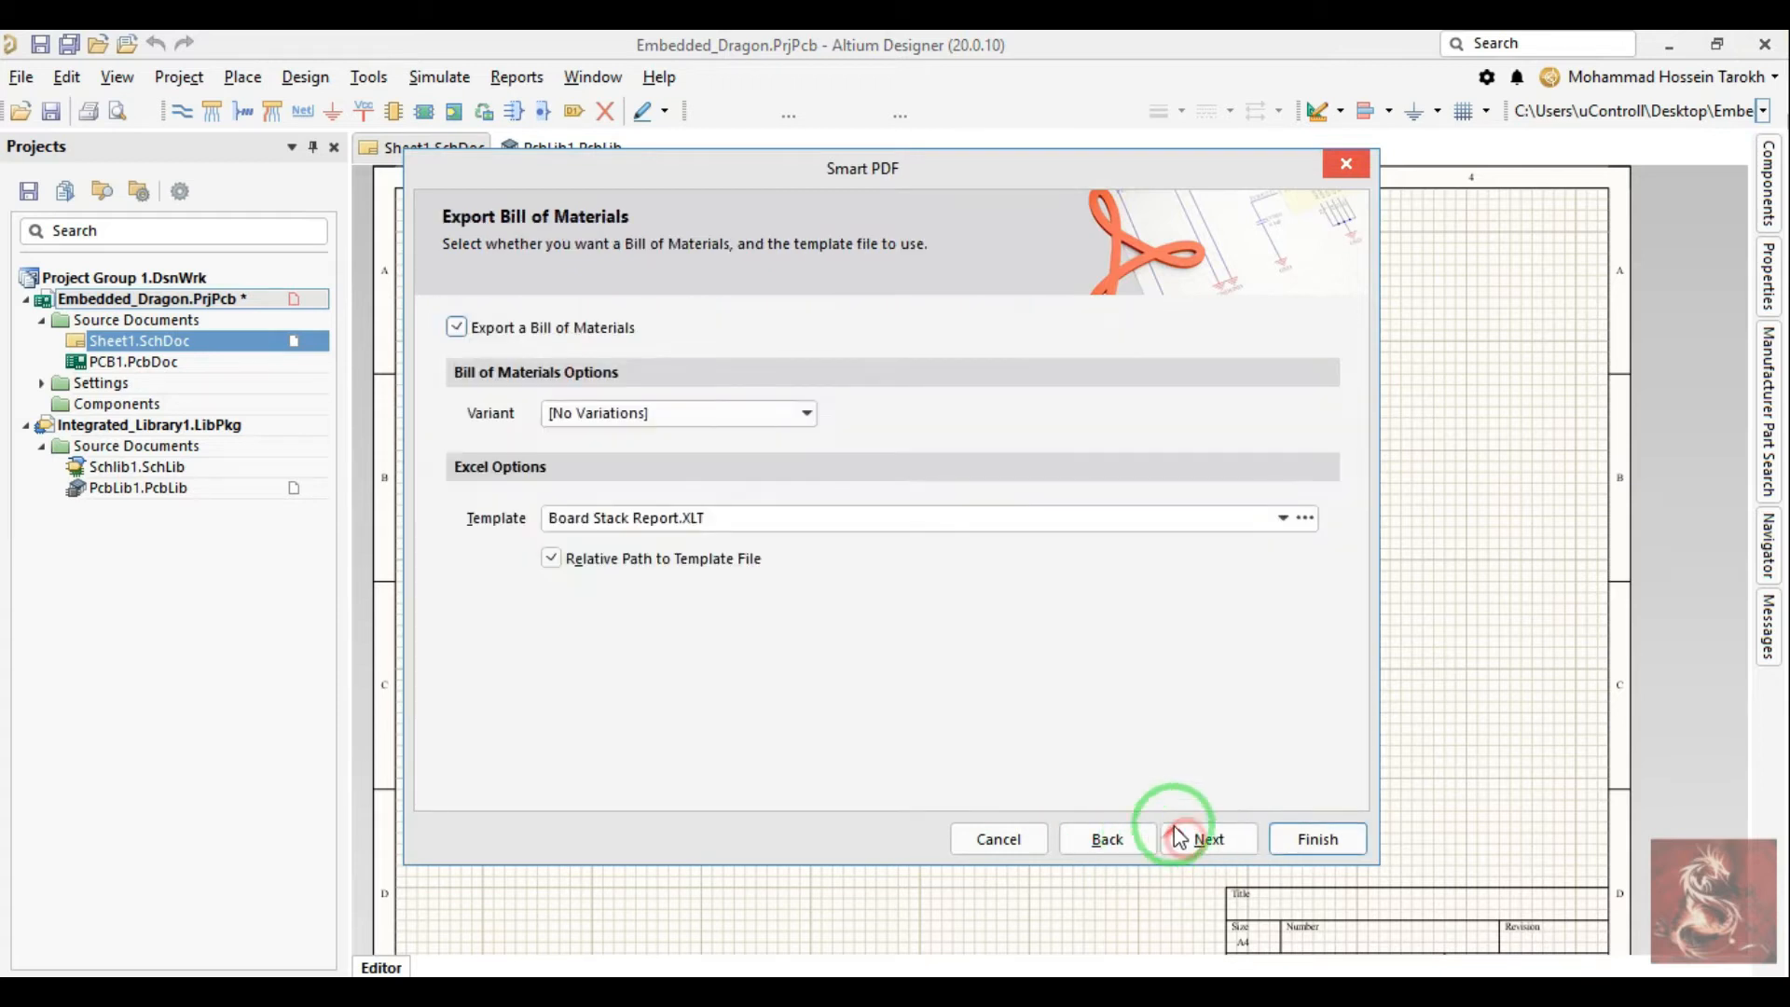
left_click(512, 334)
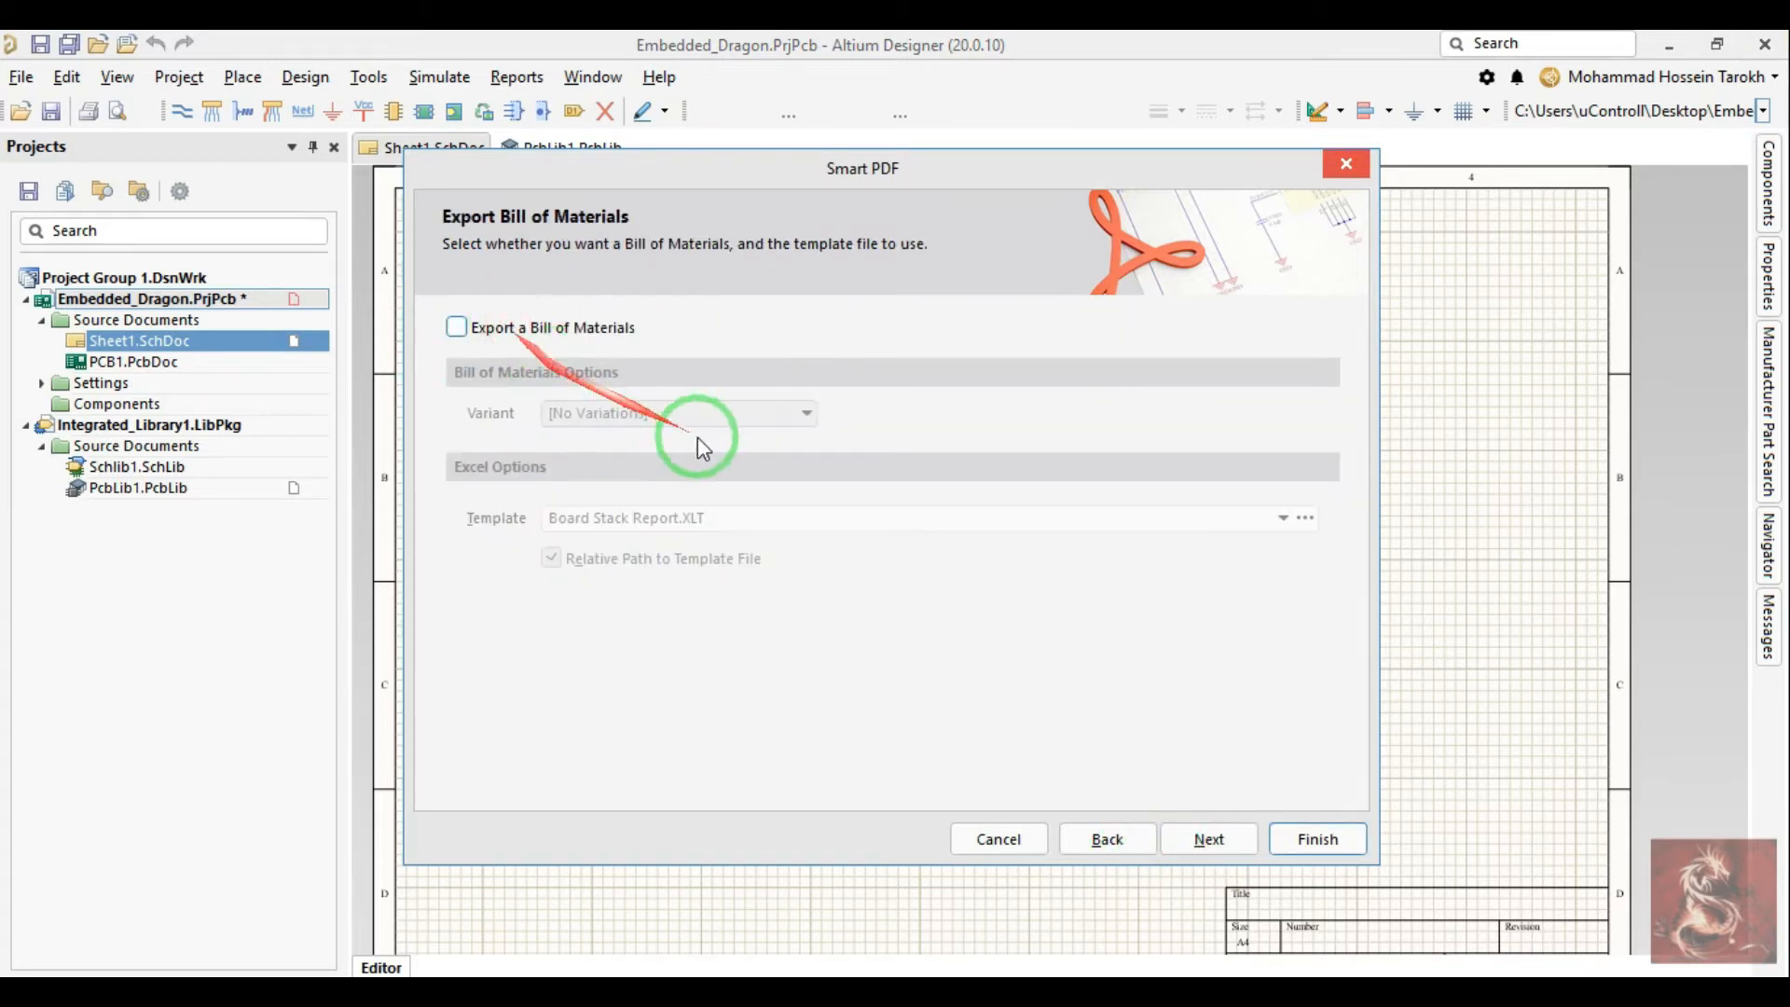
left_click(1186, 853)
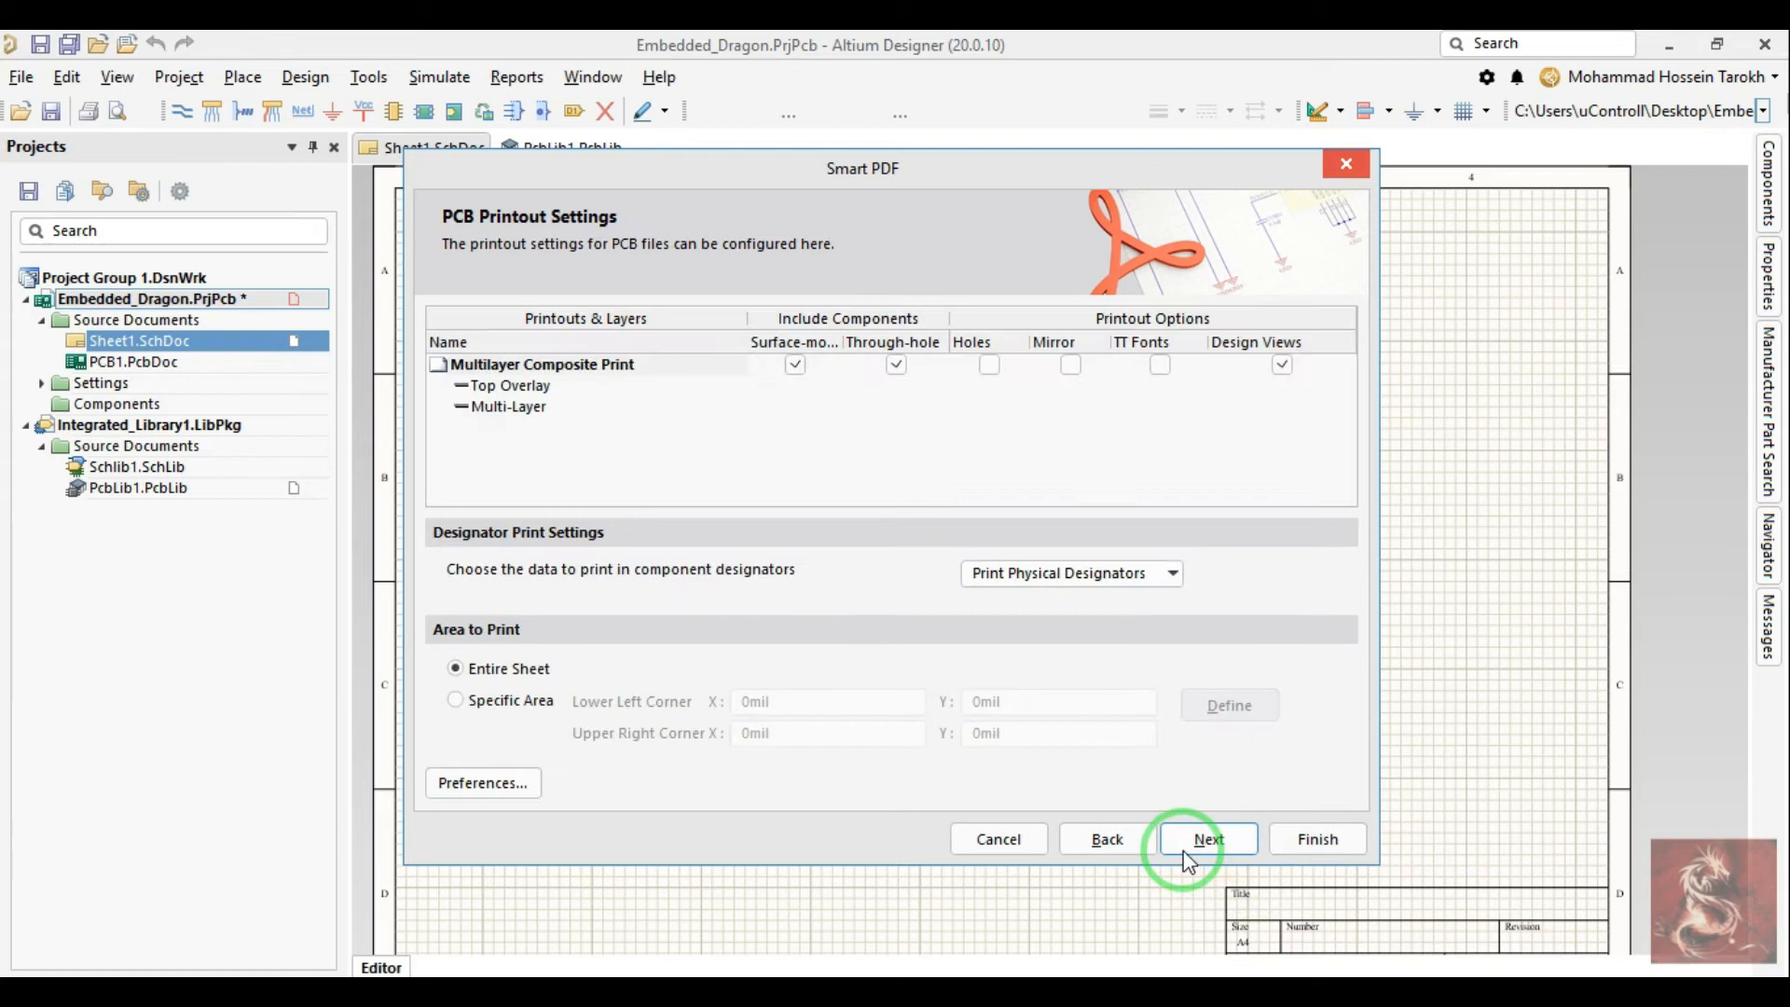
Step: Enable the Holes and Mirror printout options for the Multilayer Composite Print
left_click(986, 365)
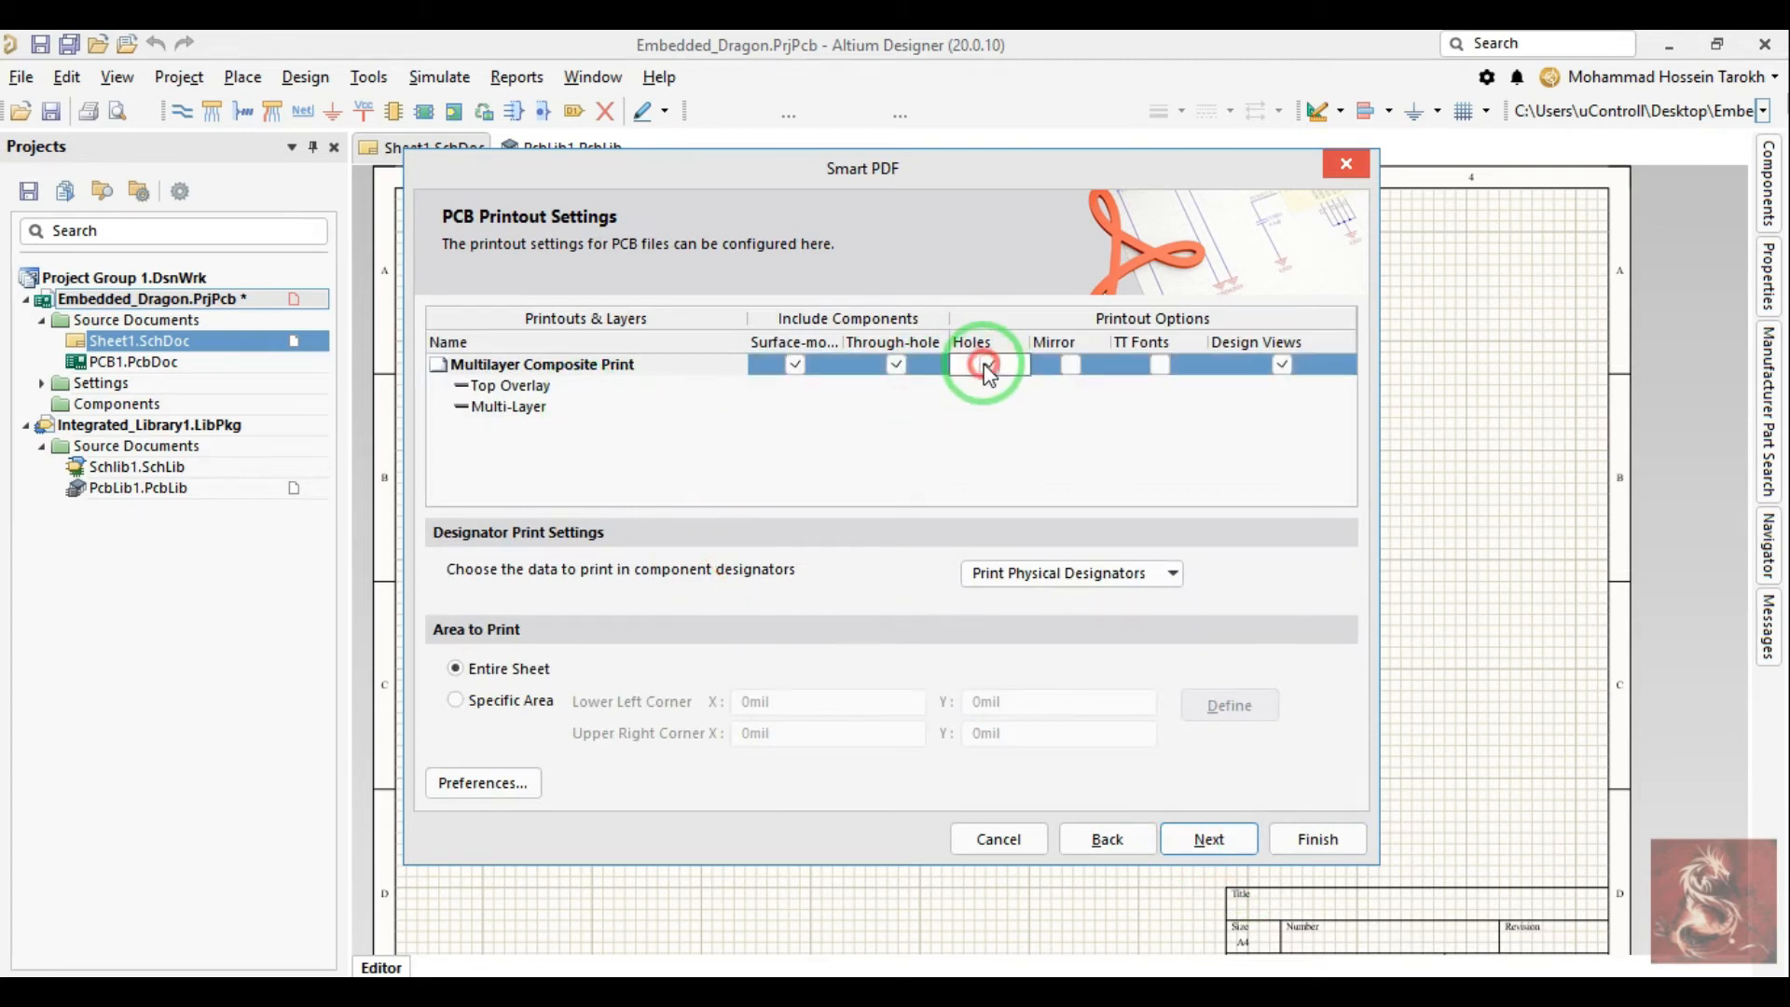
left_click(1072, 366)
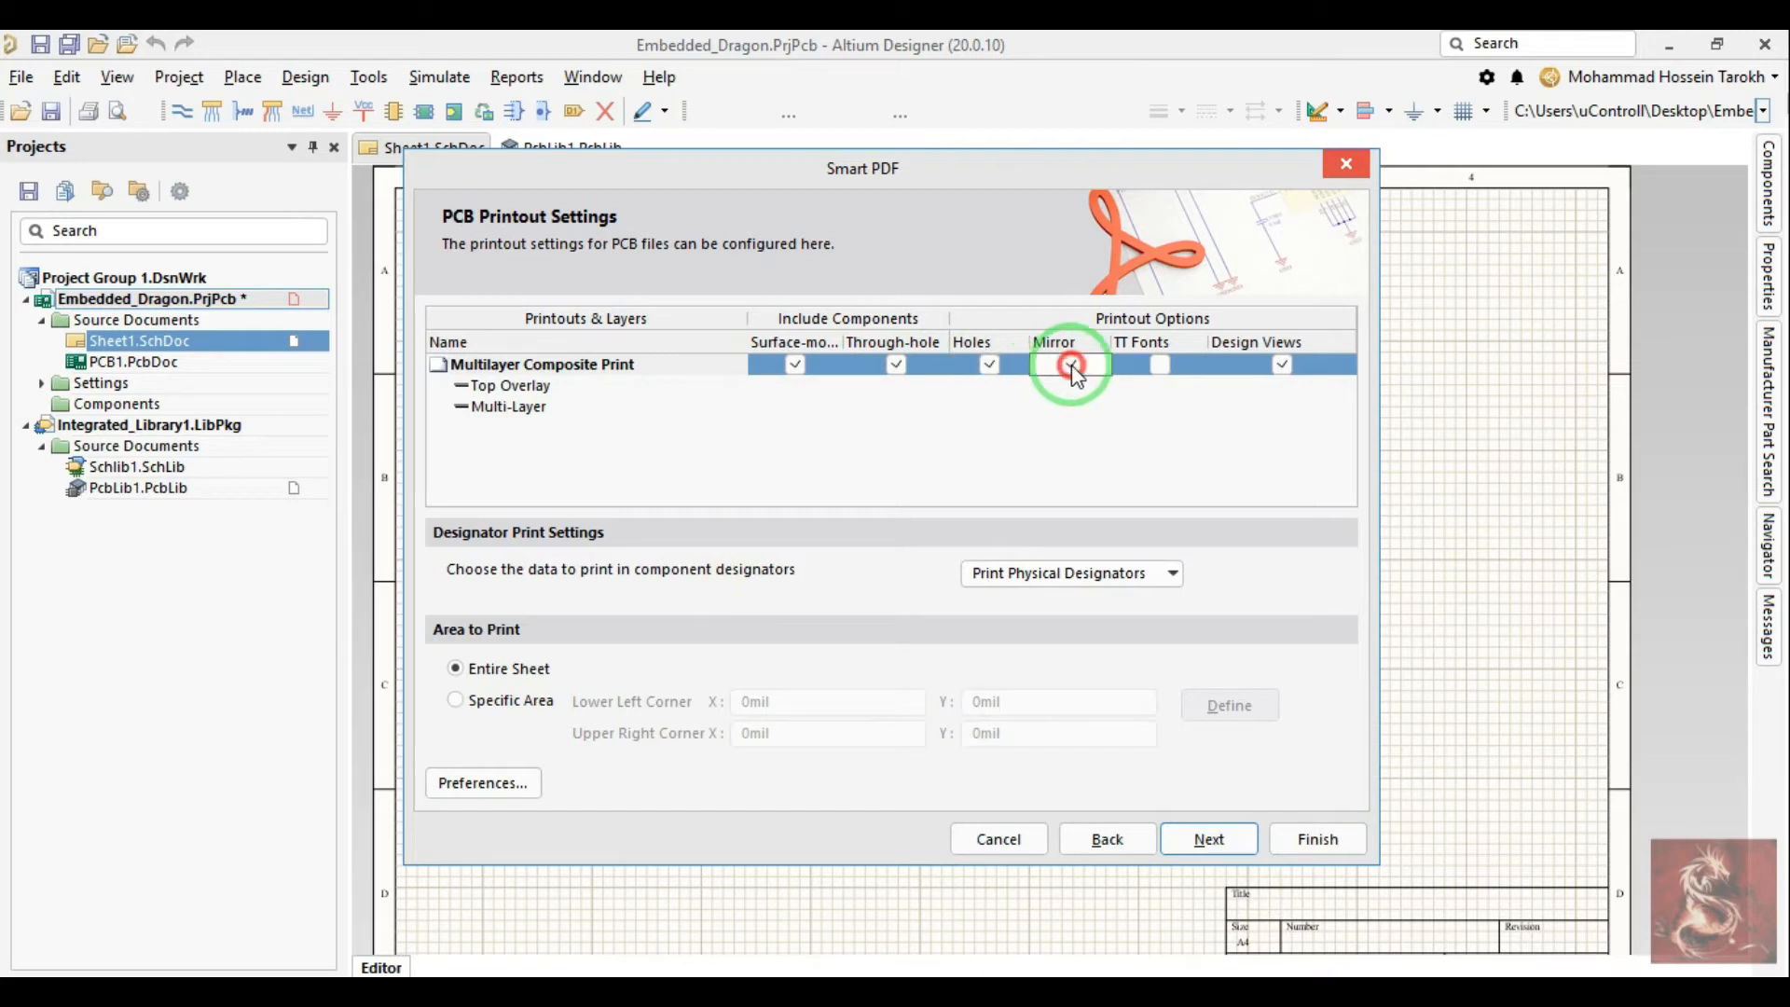
left_click(1189, 842)
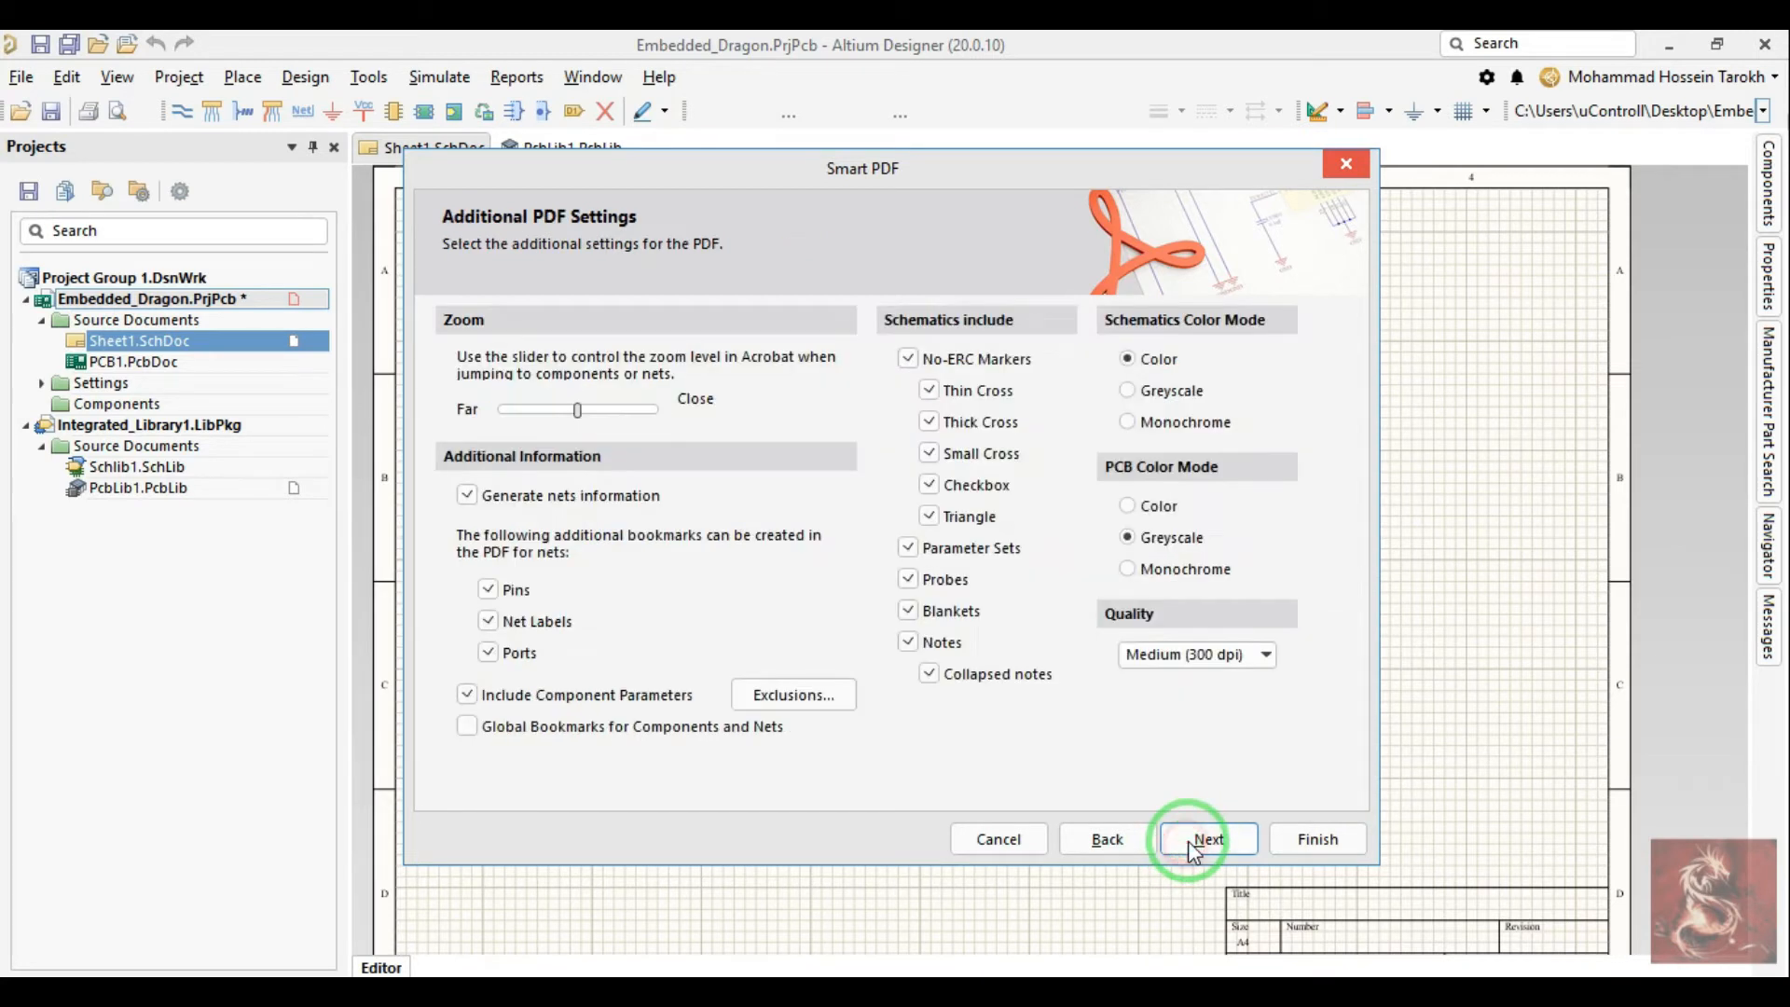
Step: Try the Greyscale schematics color mode, return it to Color, check the final export settings, and cancel Smart PDF
left_click(1154, 392)
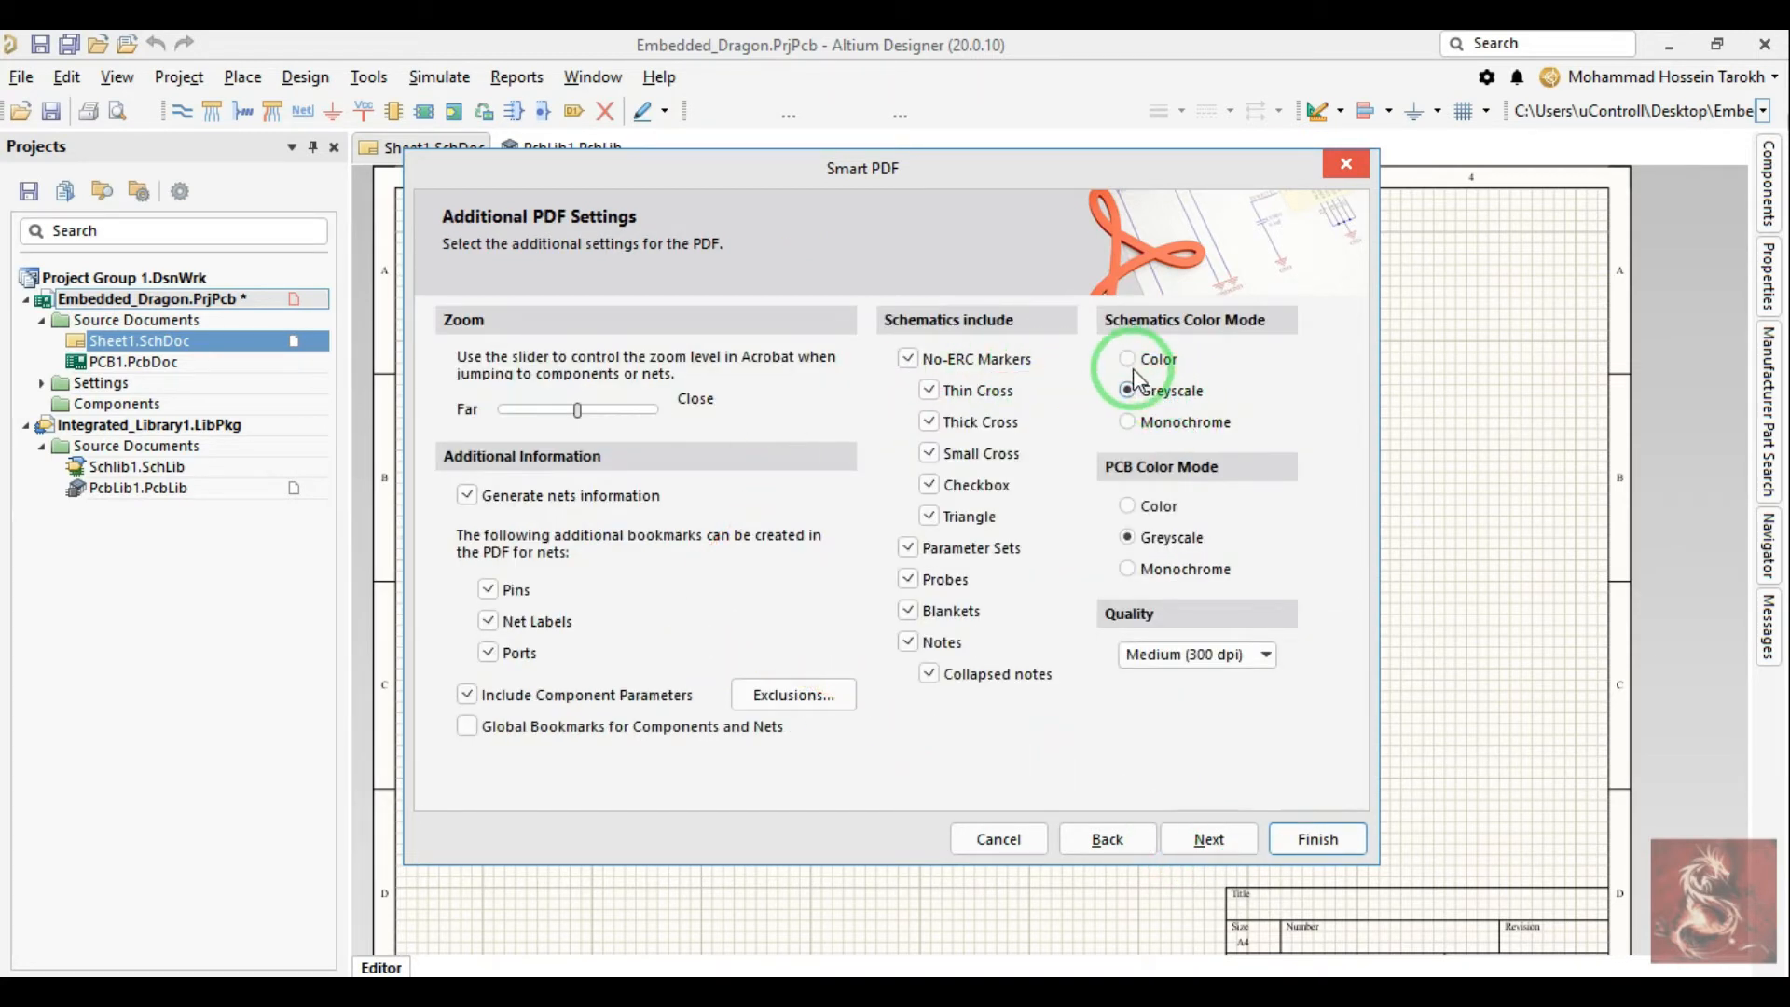
left_click(1133, 390)
left_click(1142, 386)
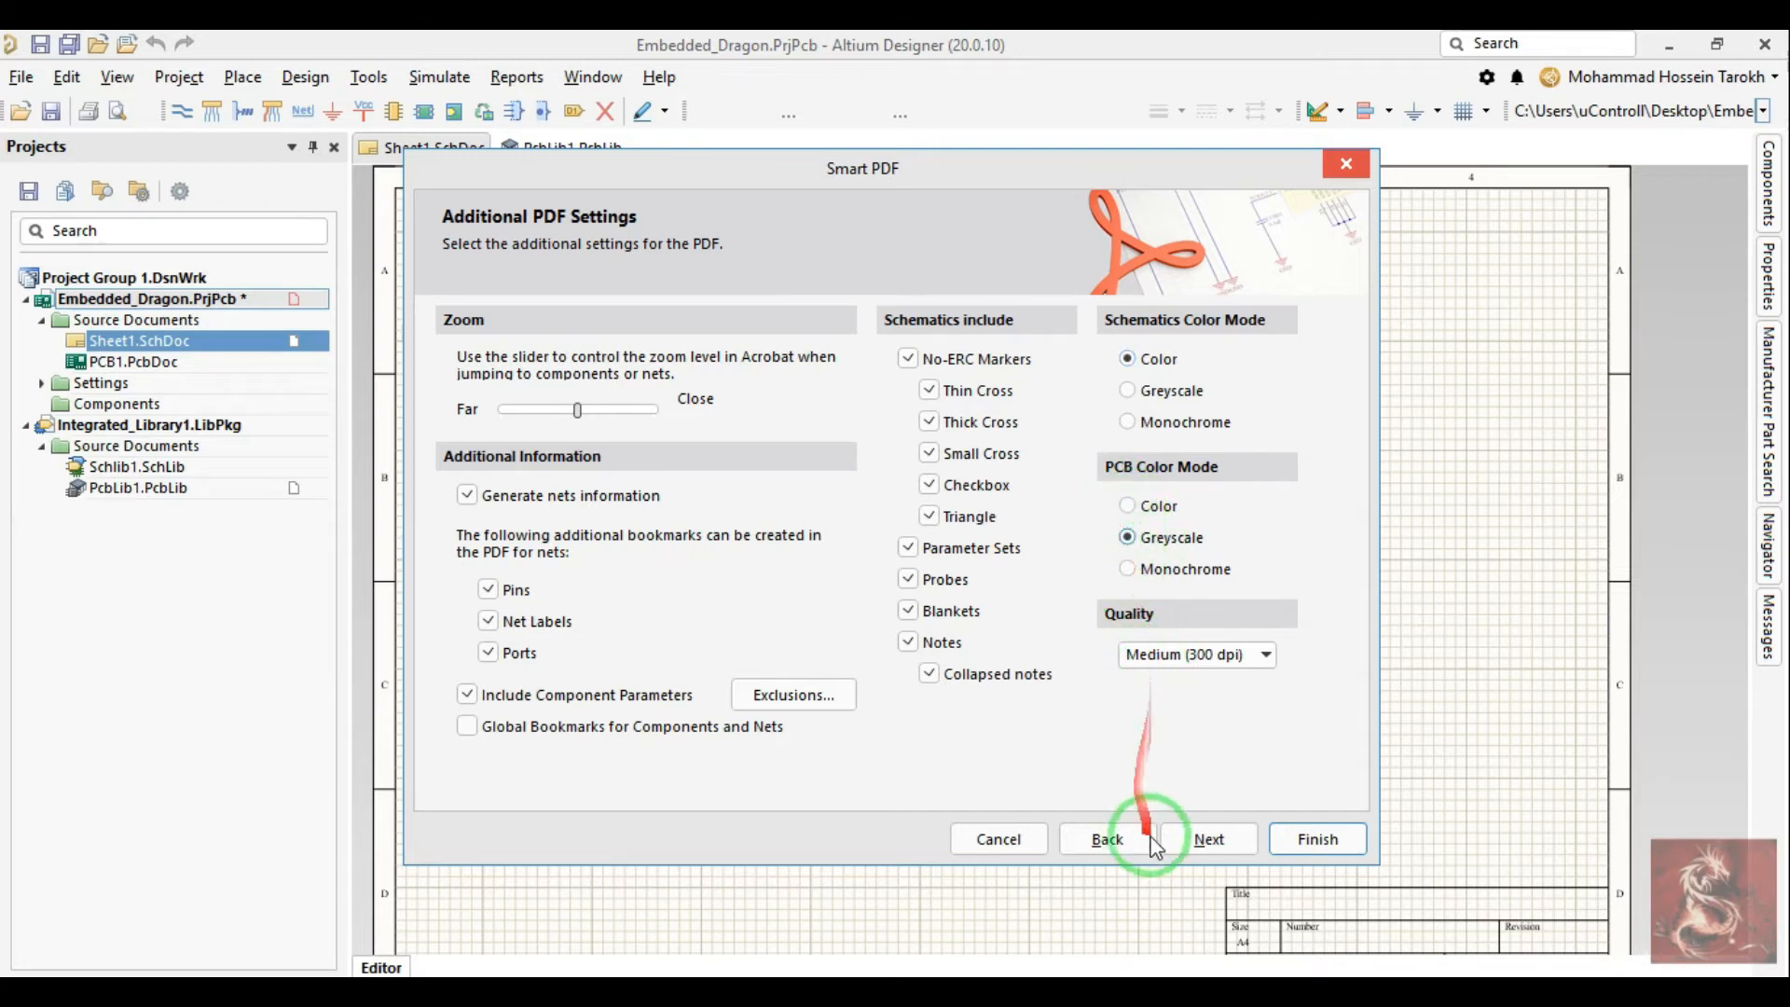
left_click(1204, 843)
left_click(1203, 847)
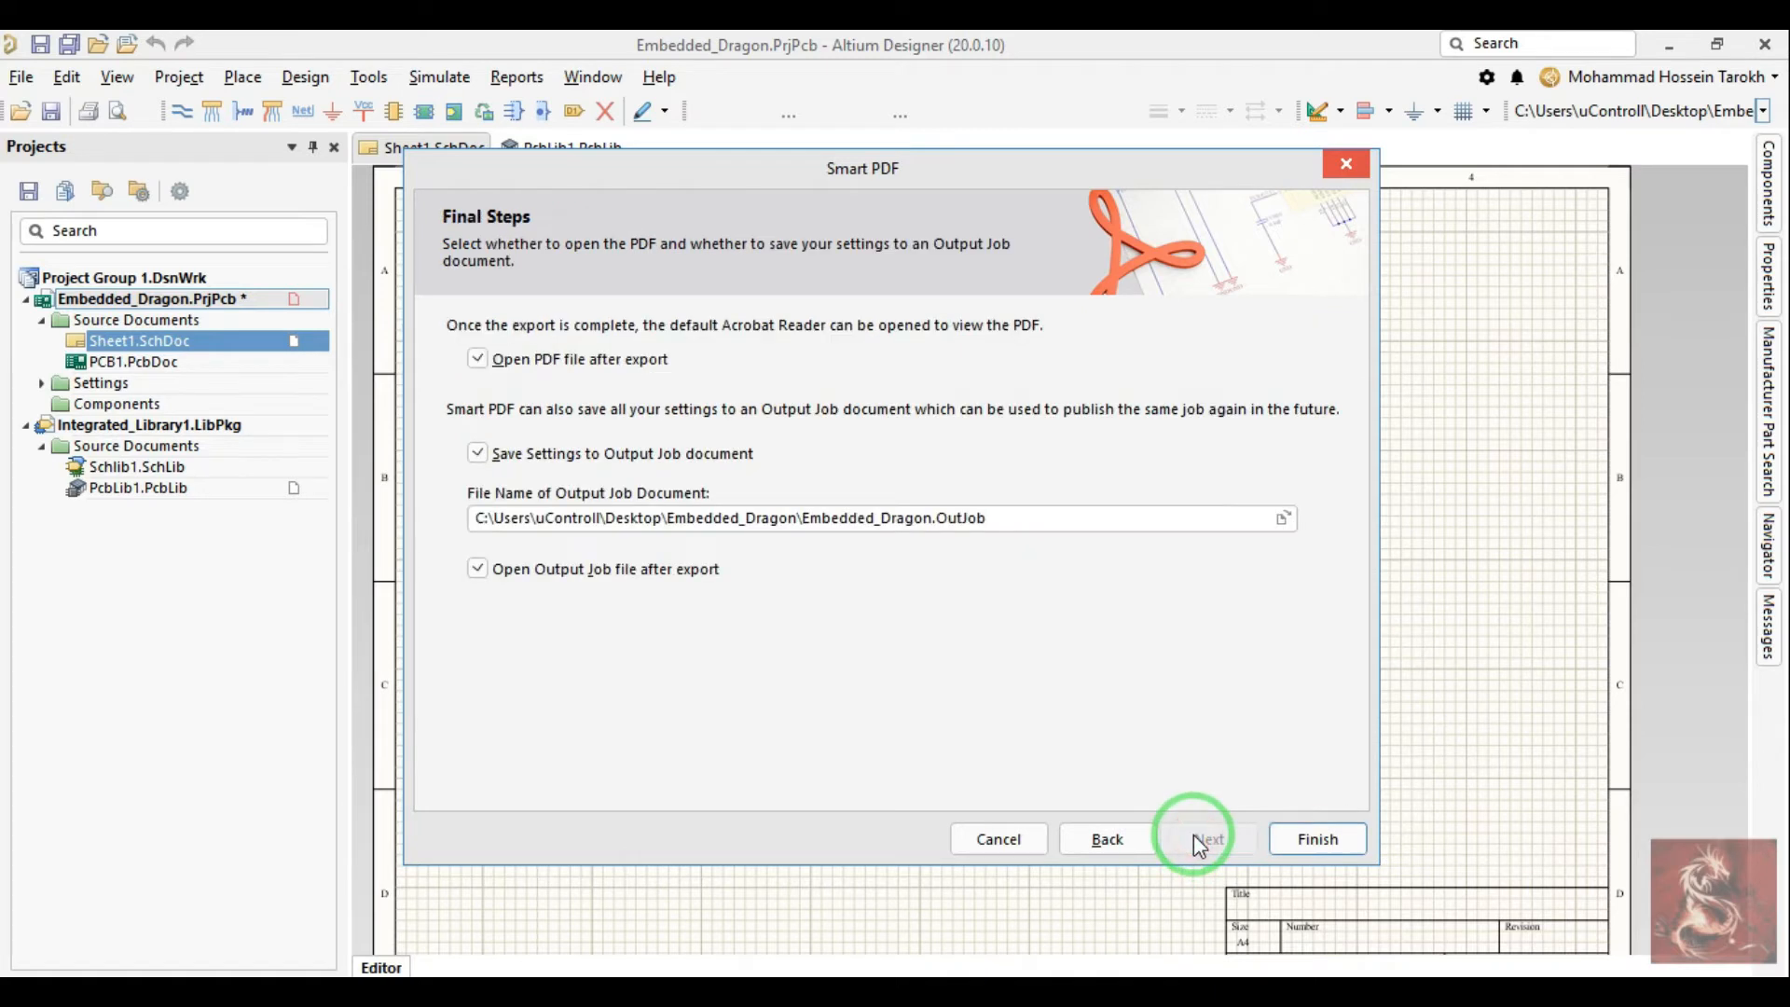
left_click(995, 842)
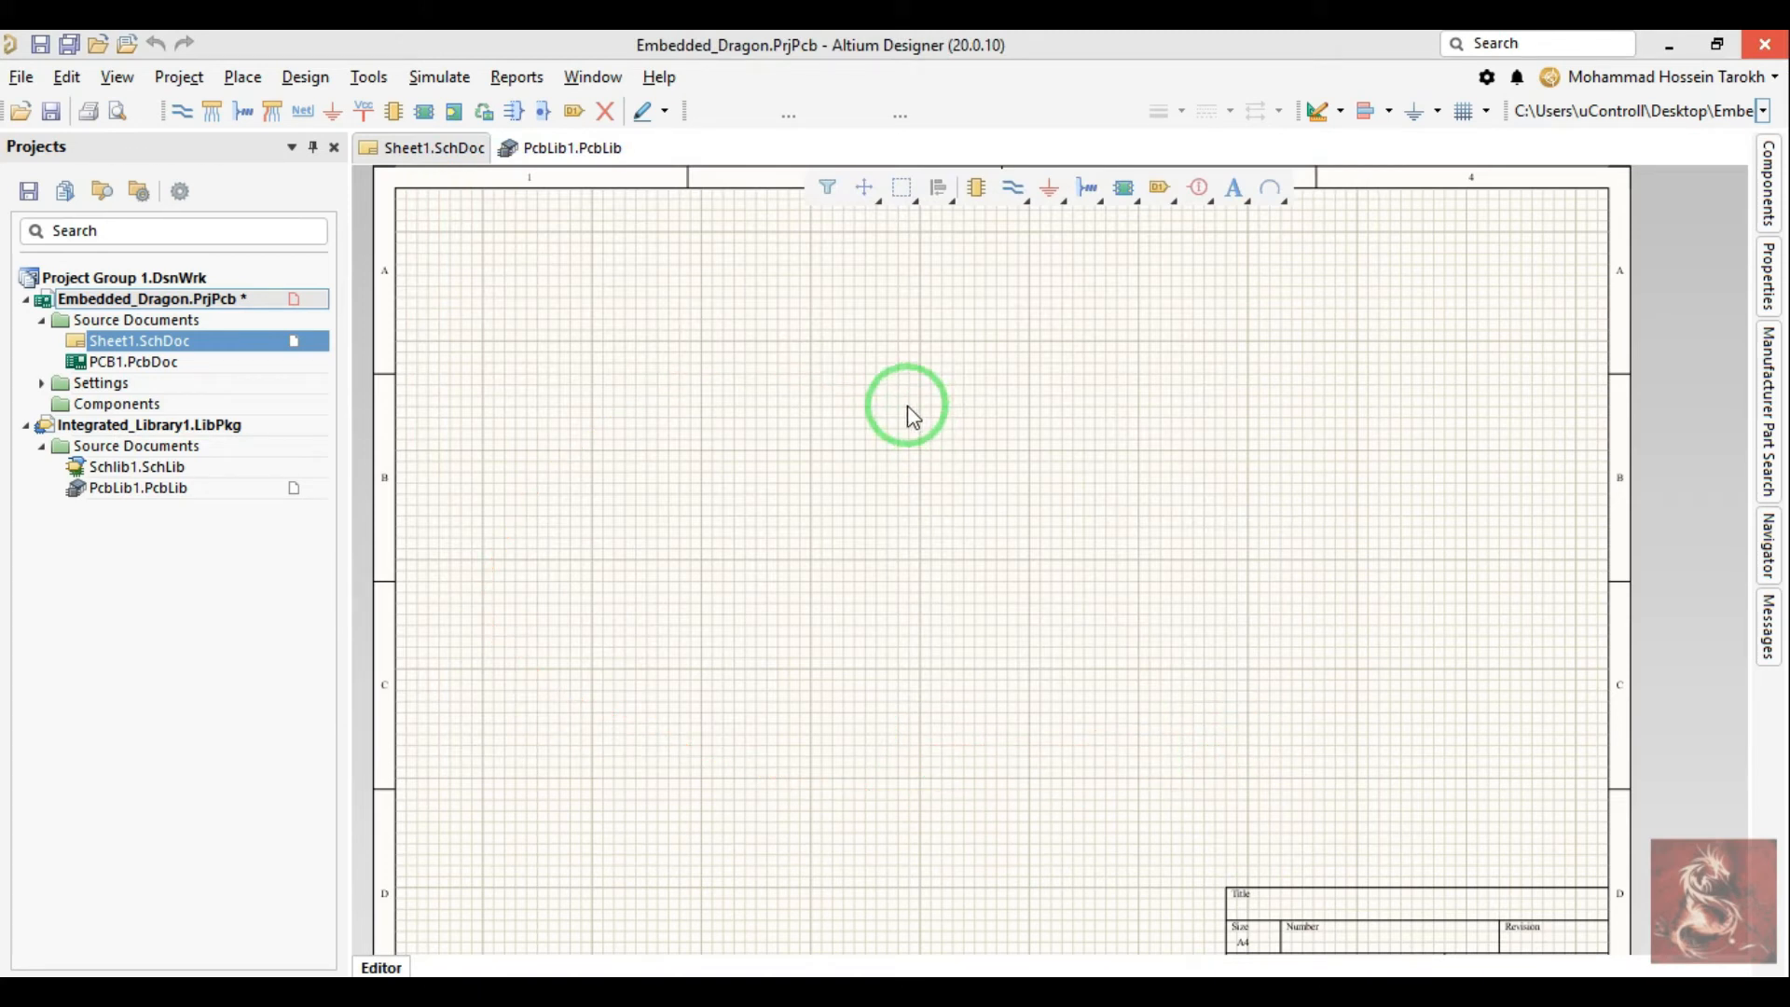
Step: Look through the recent documents, projects and project groups, and the editing commands available for the schematic
left_click(21, 76)
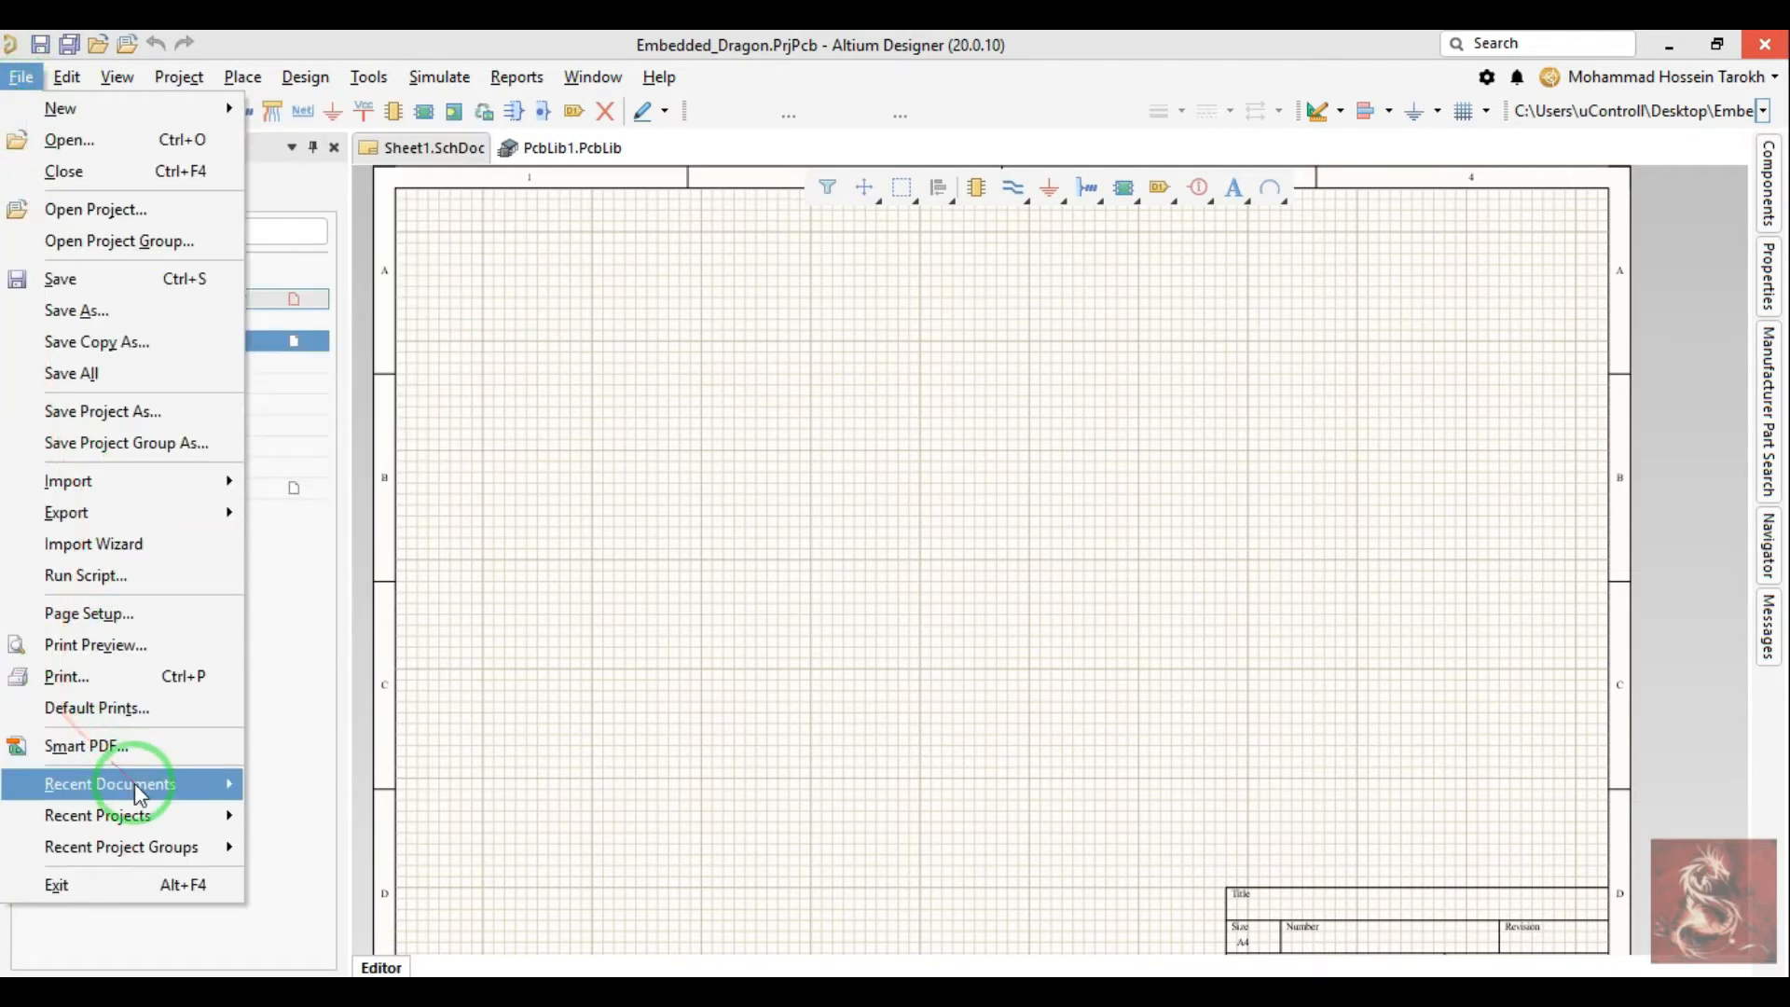
mouse_move(134, 783)
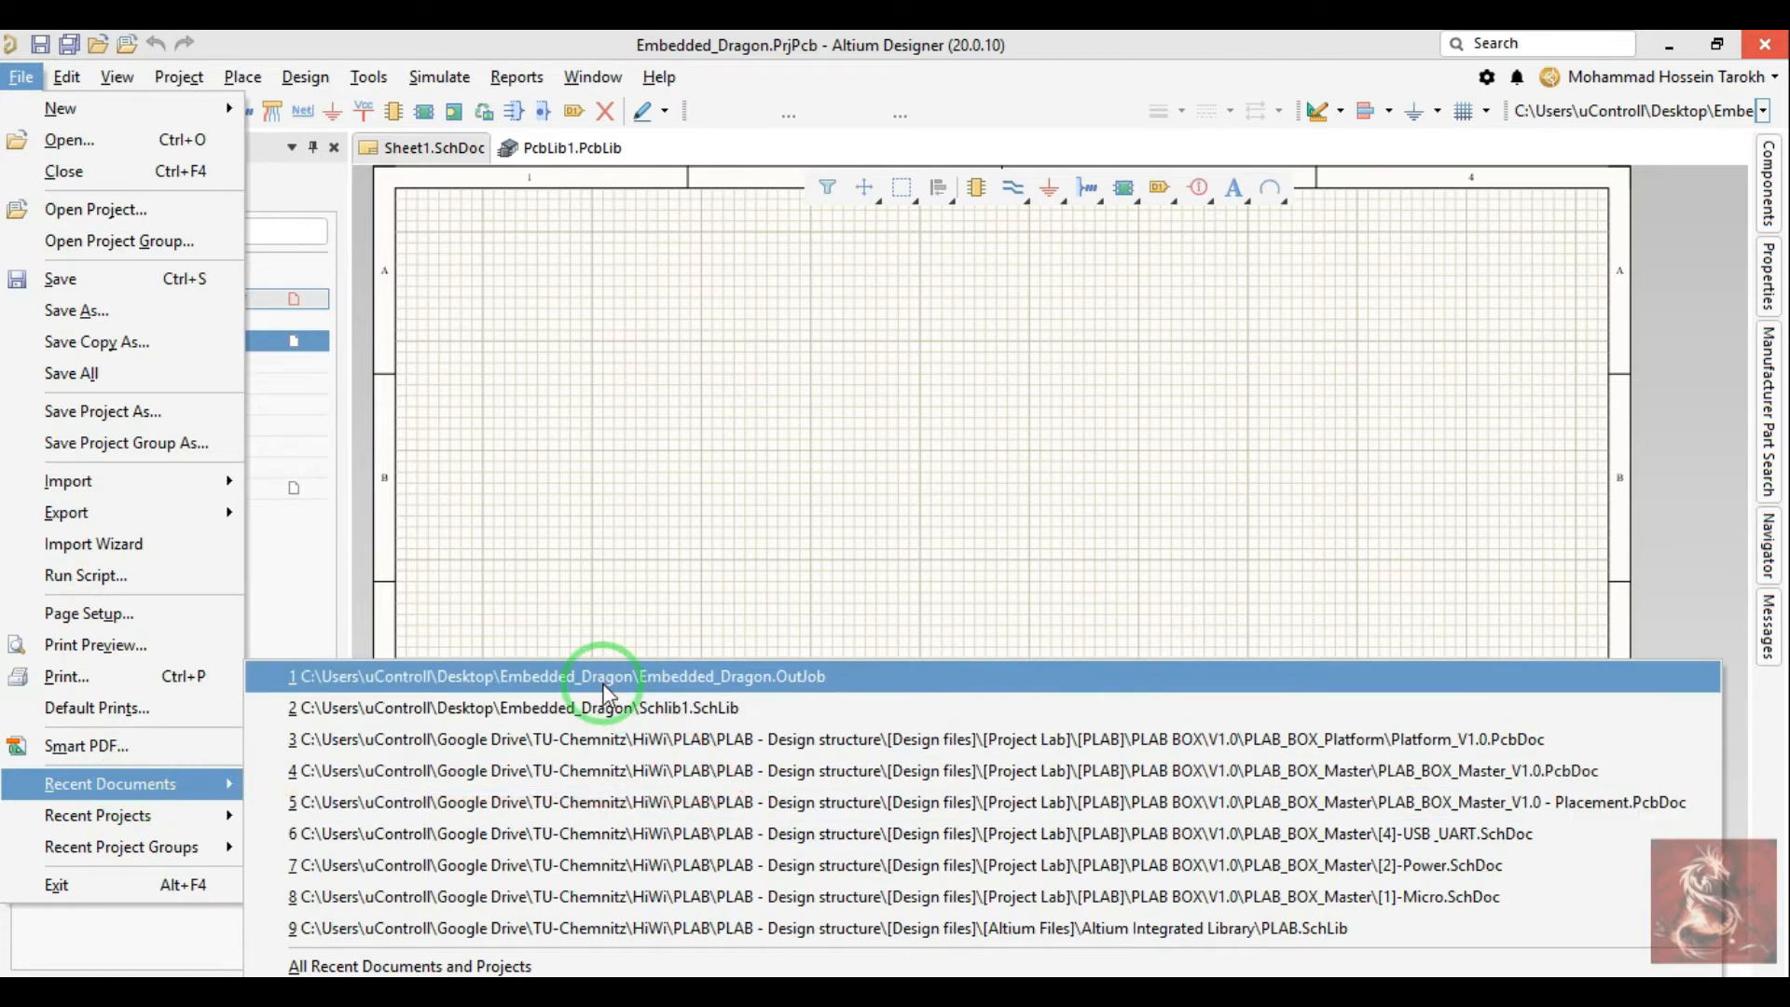
mouse_move(183, 814)
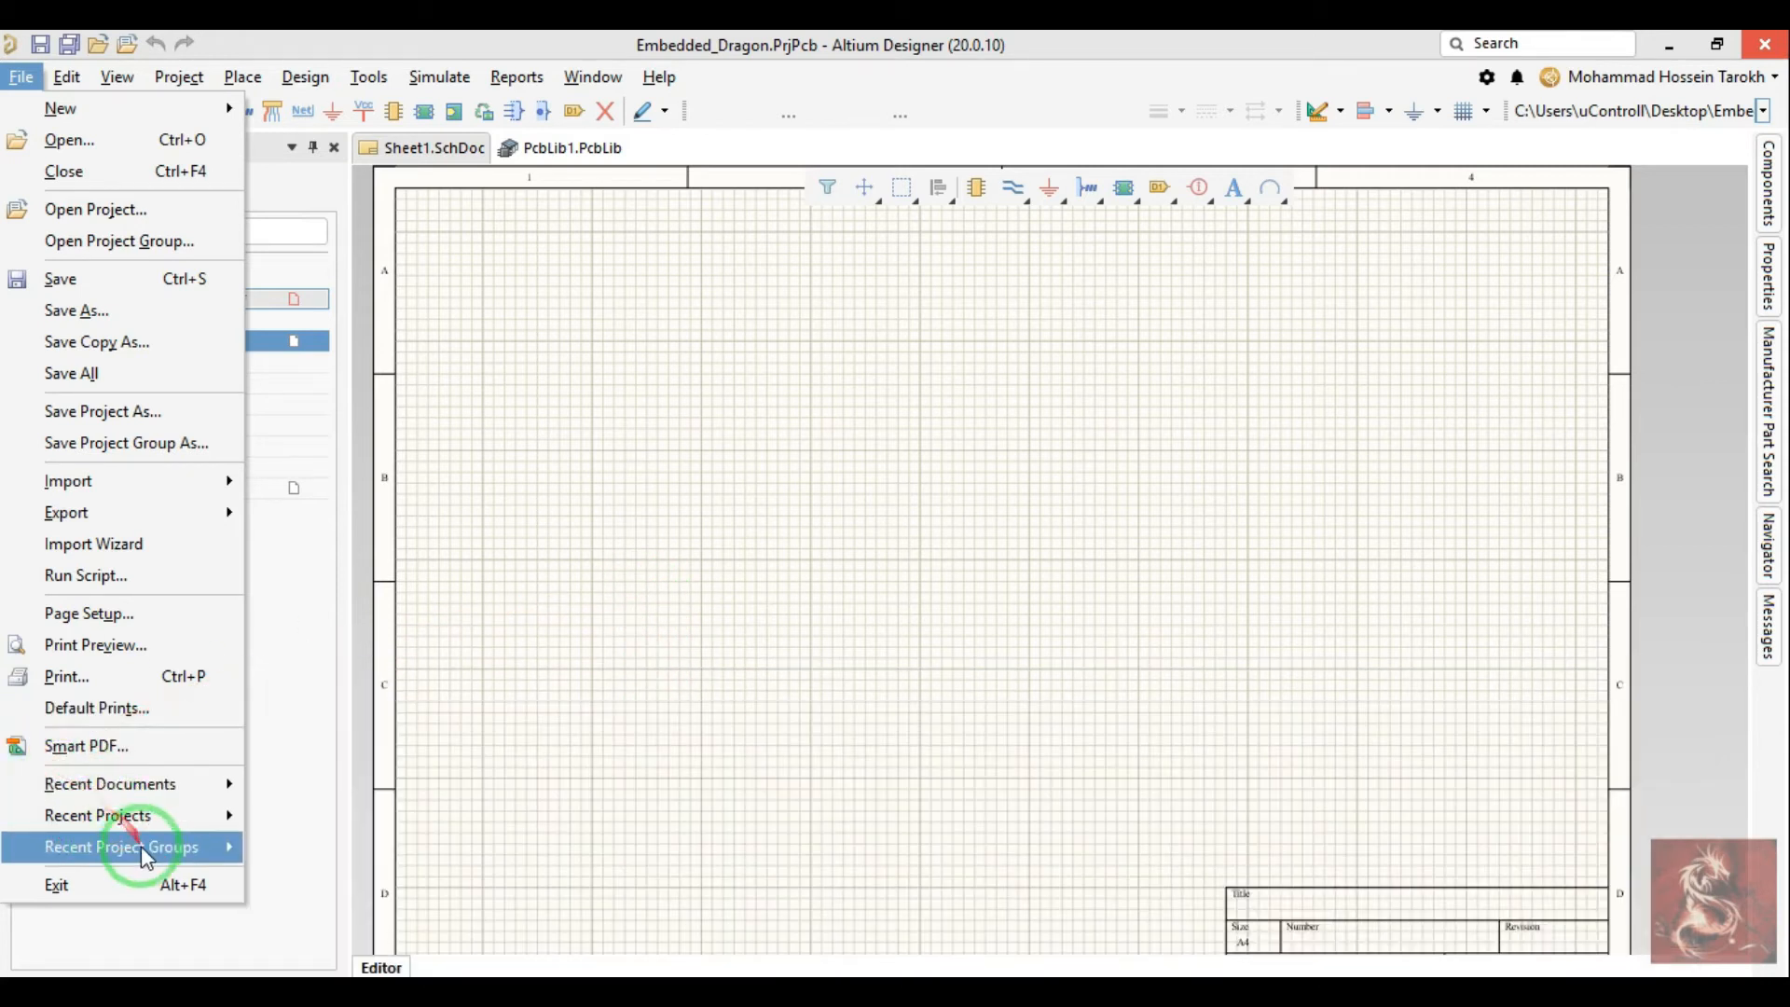
mouse_move(143, 846)
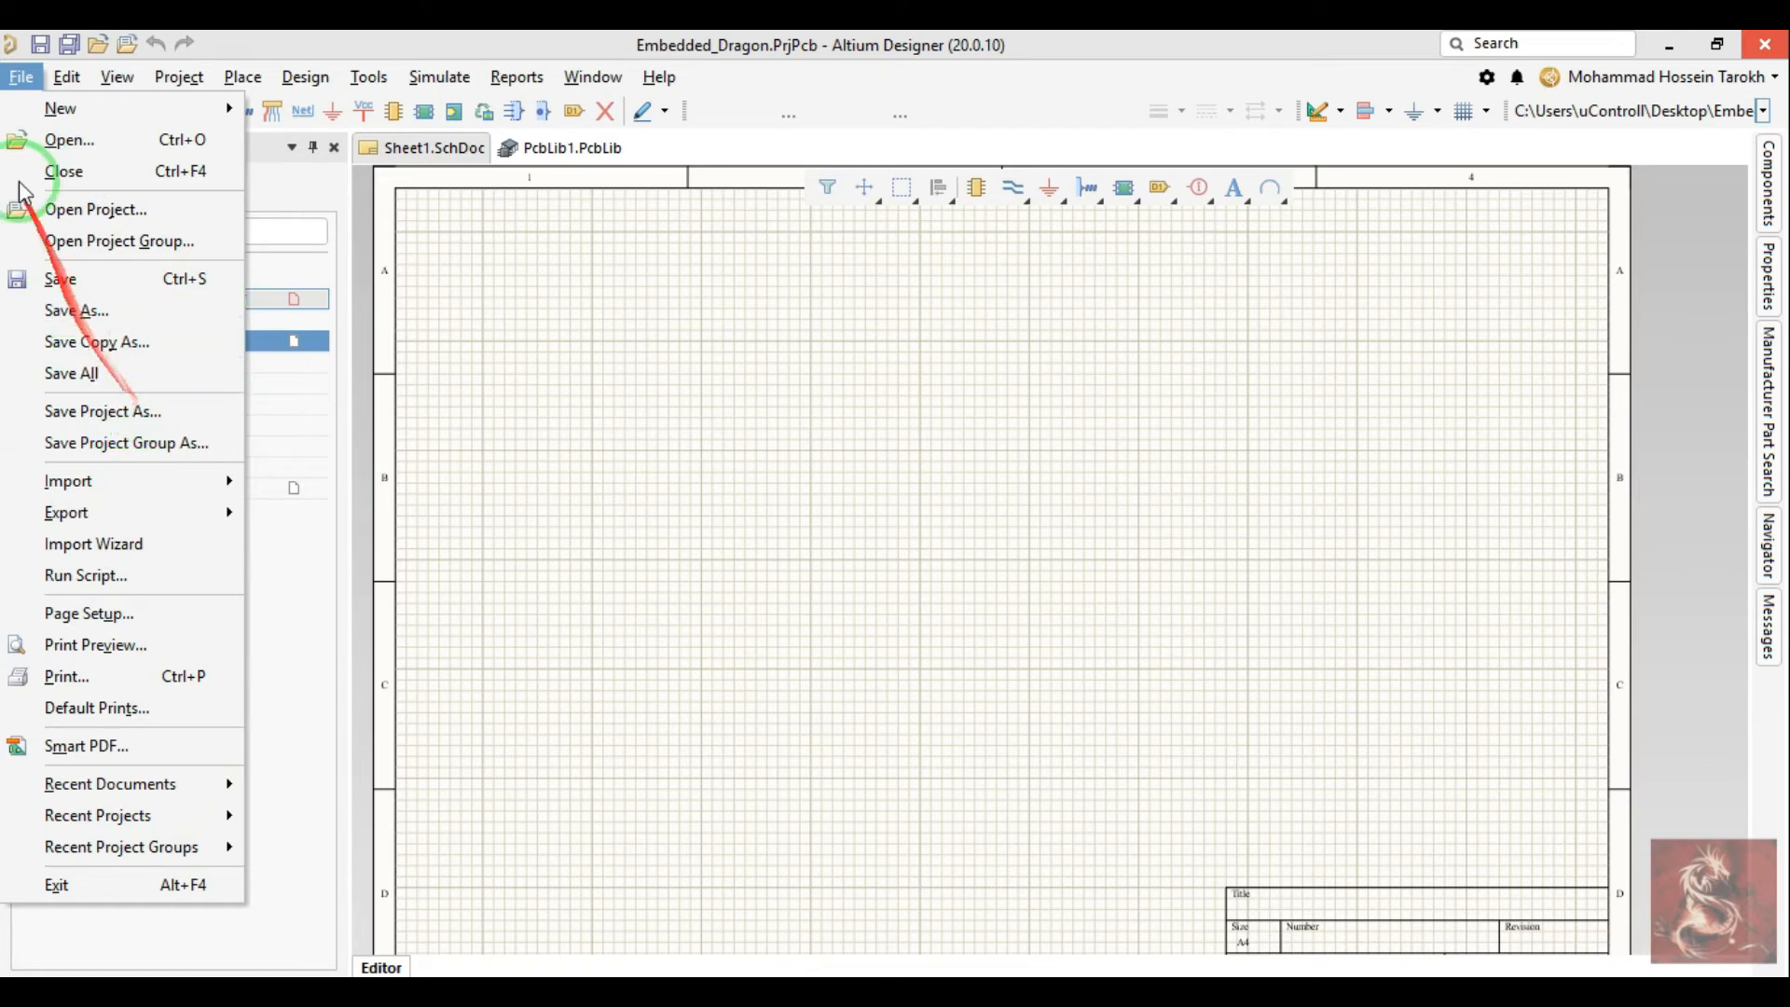
mouse_move(59, 82)
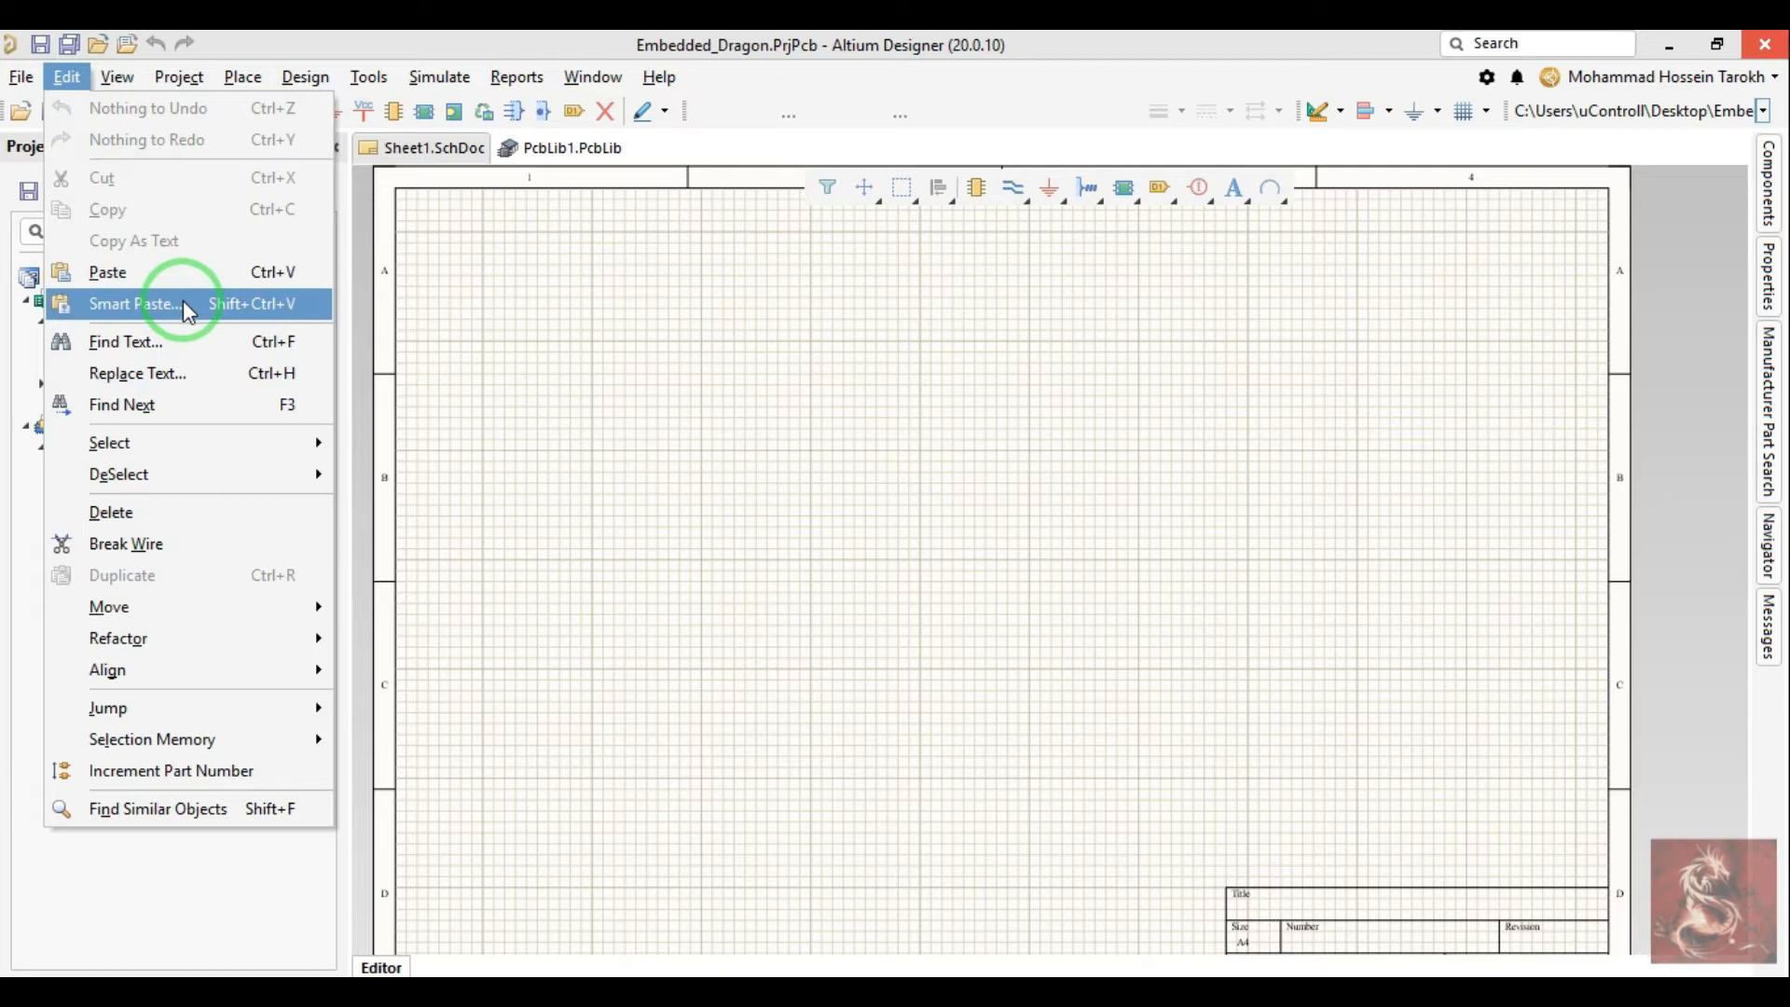
left_click(119, 315)
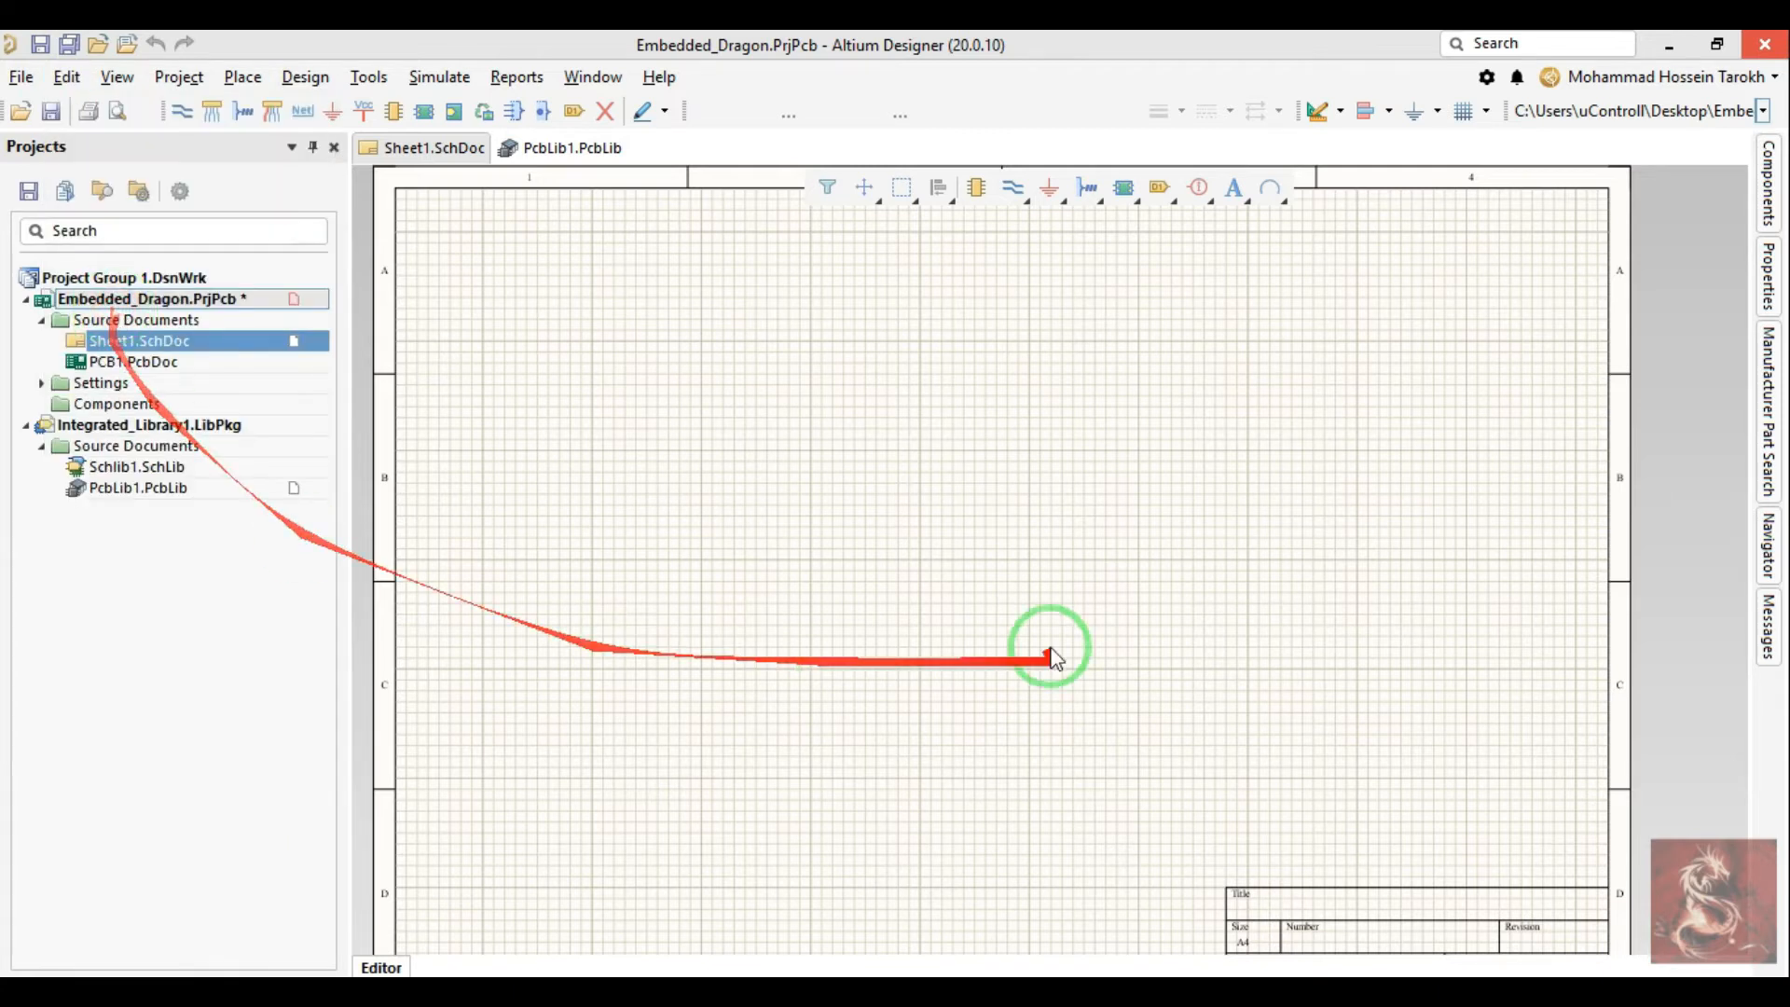
left_click(1362, 892)
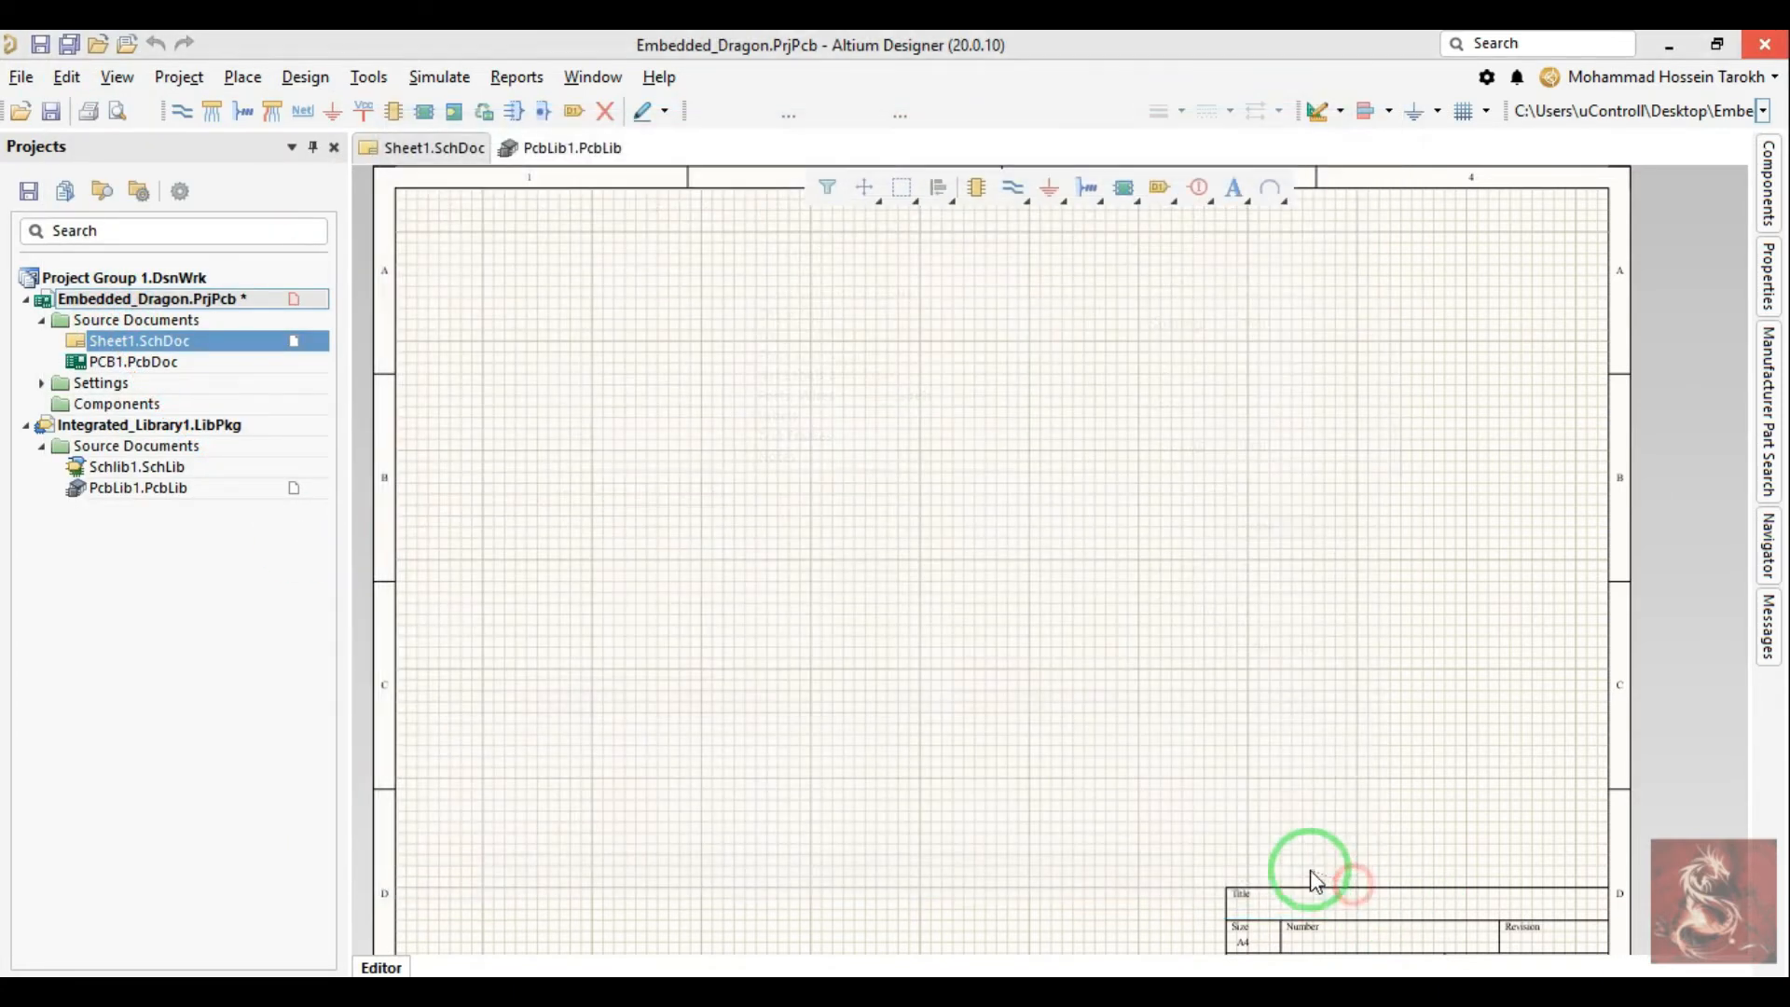
Step: Check the available component libraries and browse the parts in Miscellaneous Devices.IntLib
left_click(1767, 186)
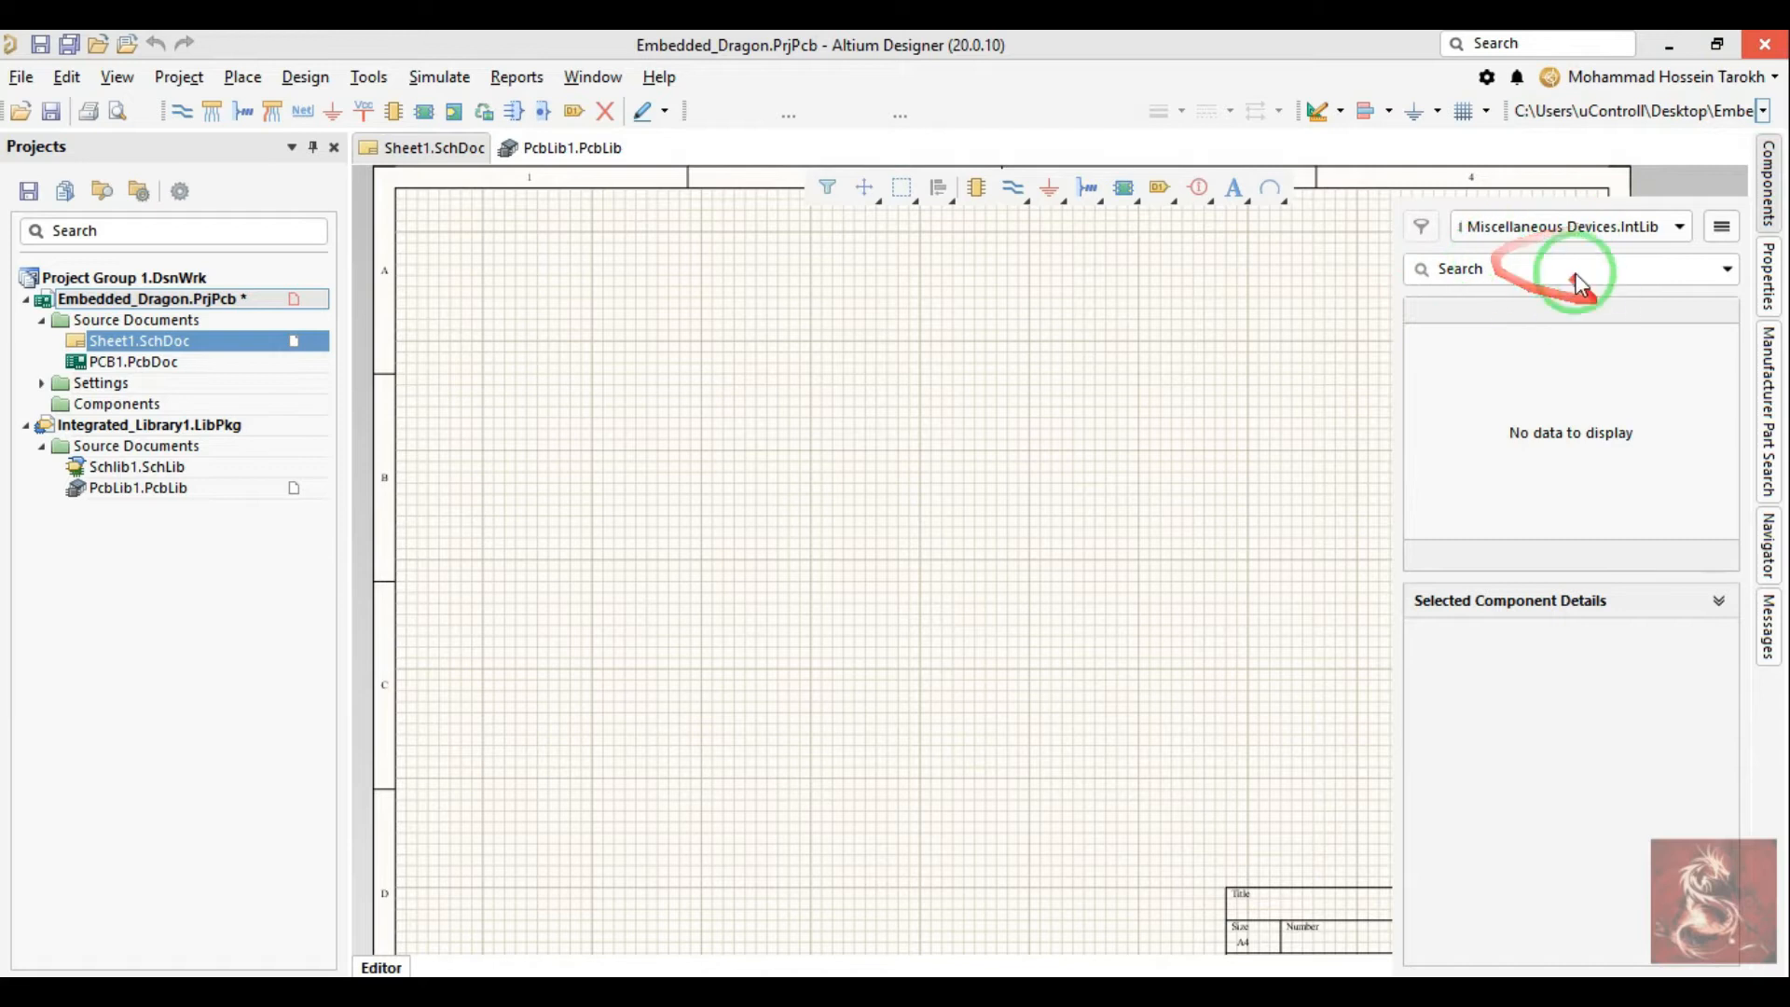
left_click(1534, 230)
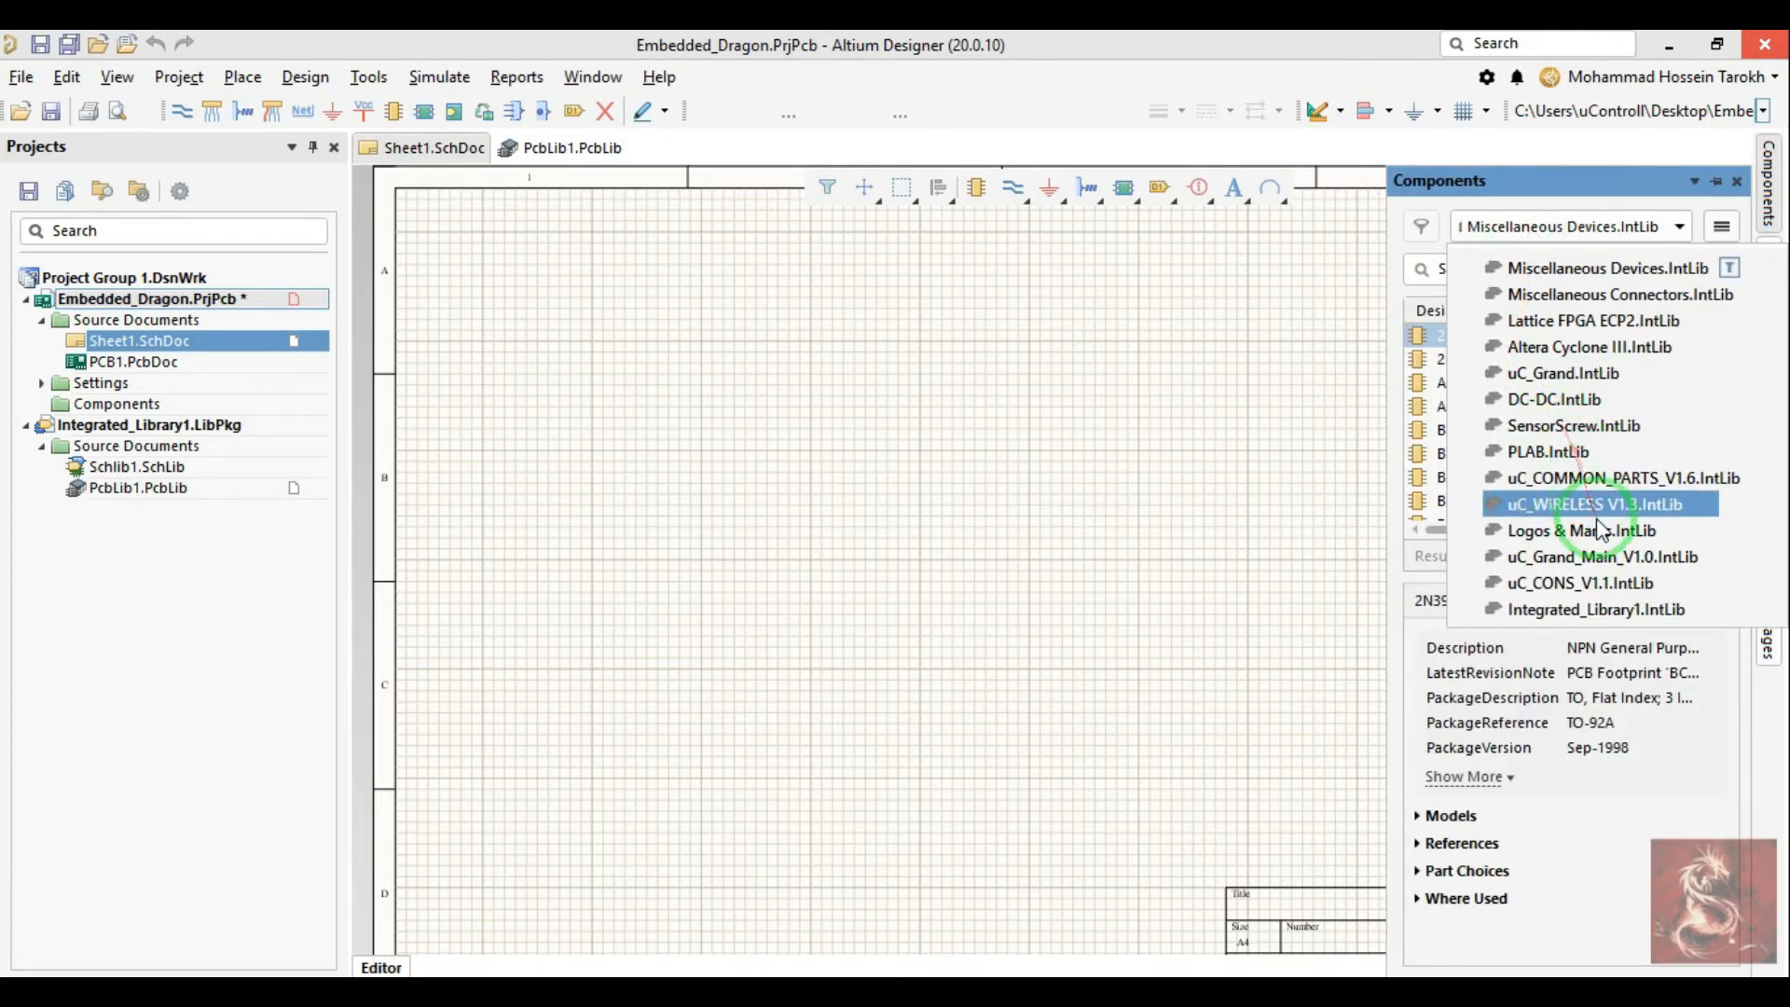
left_click(1548, 270)
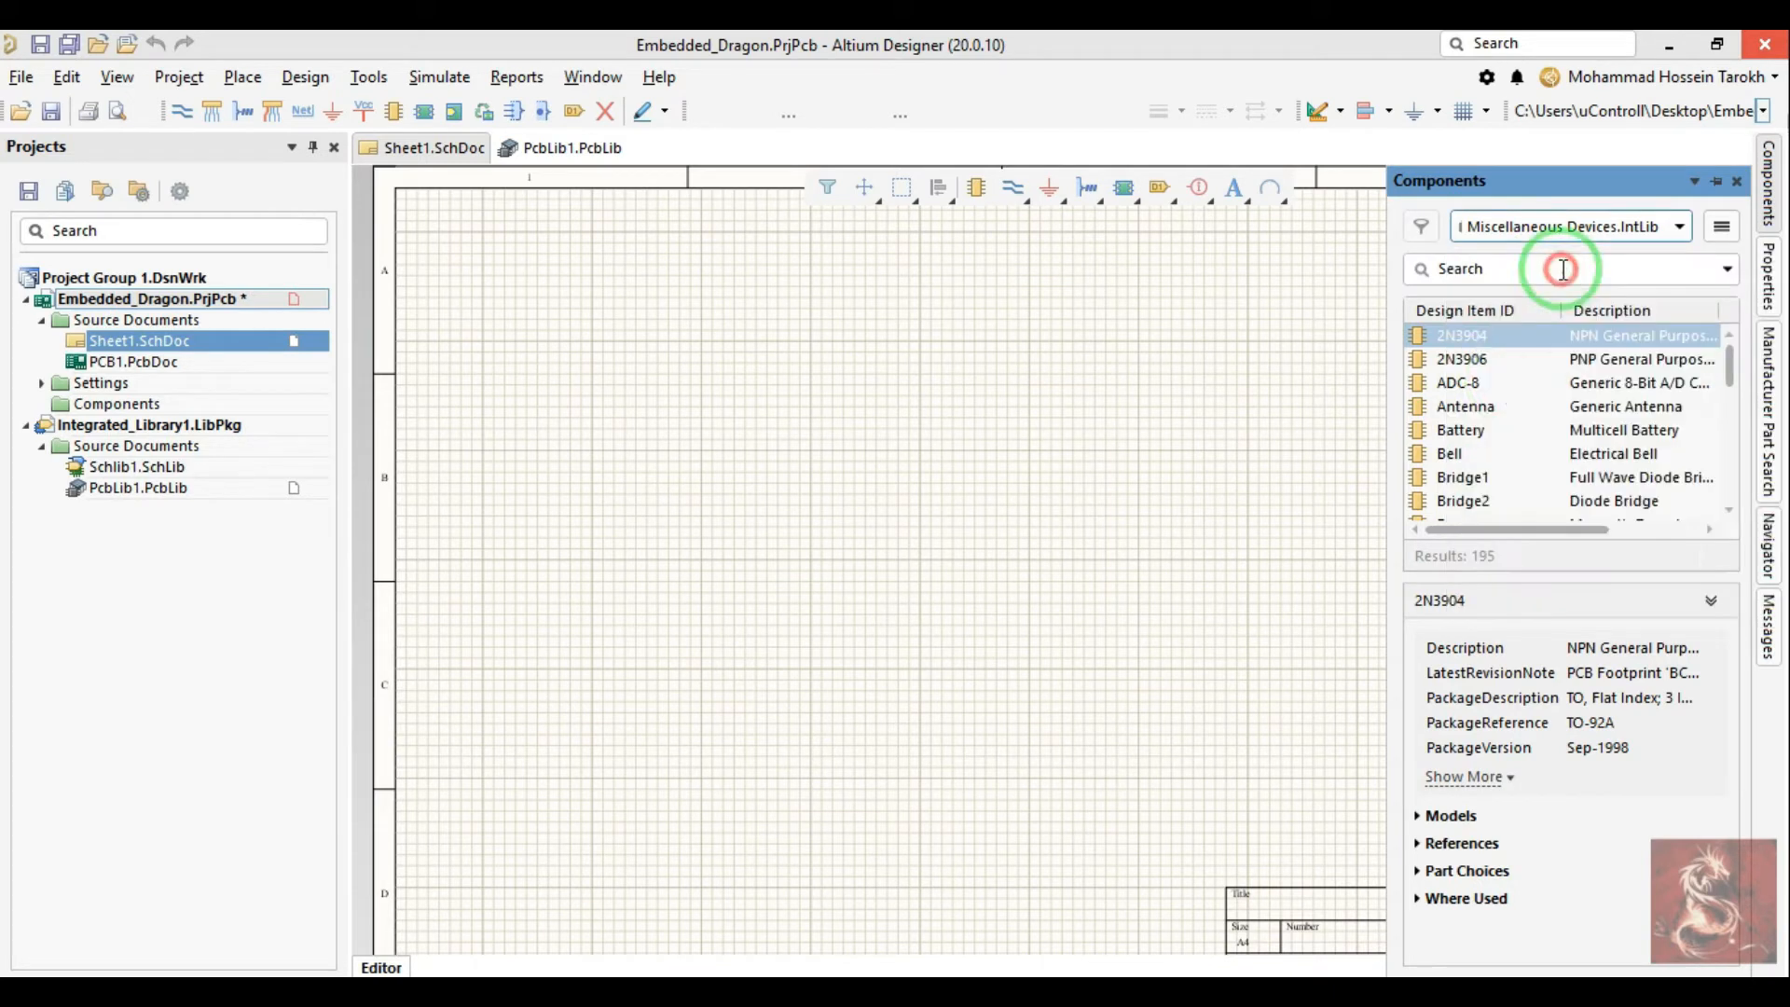
scroll(1504, 373, "down", 1)
scroll(1503, 375, "up", 1)
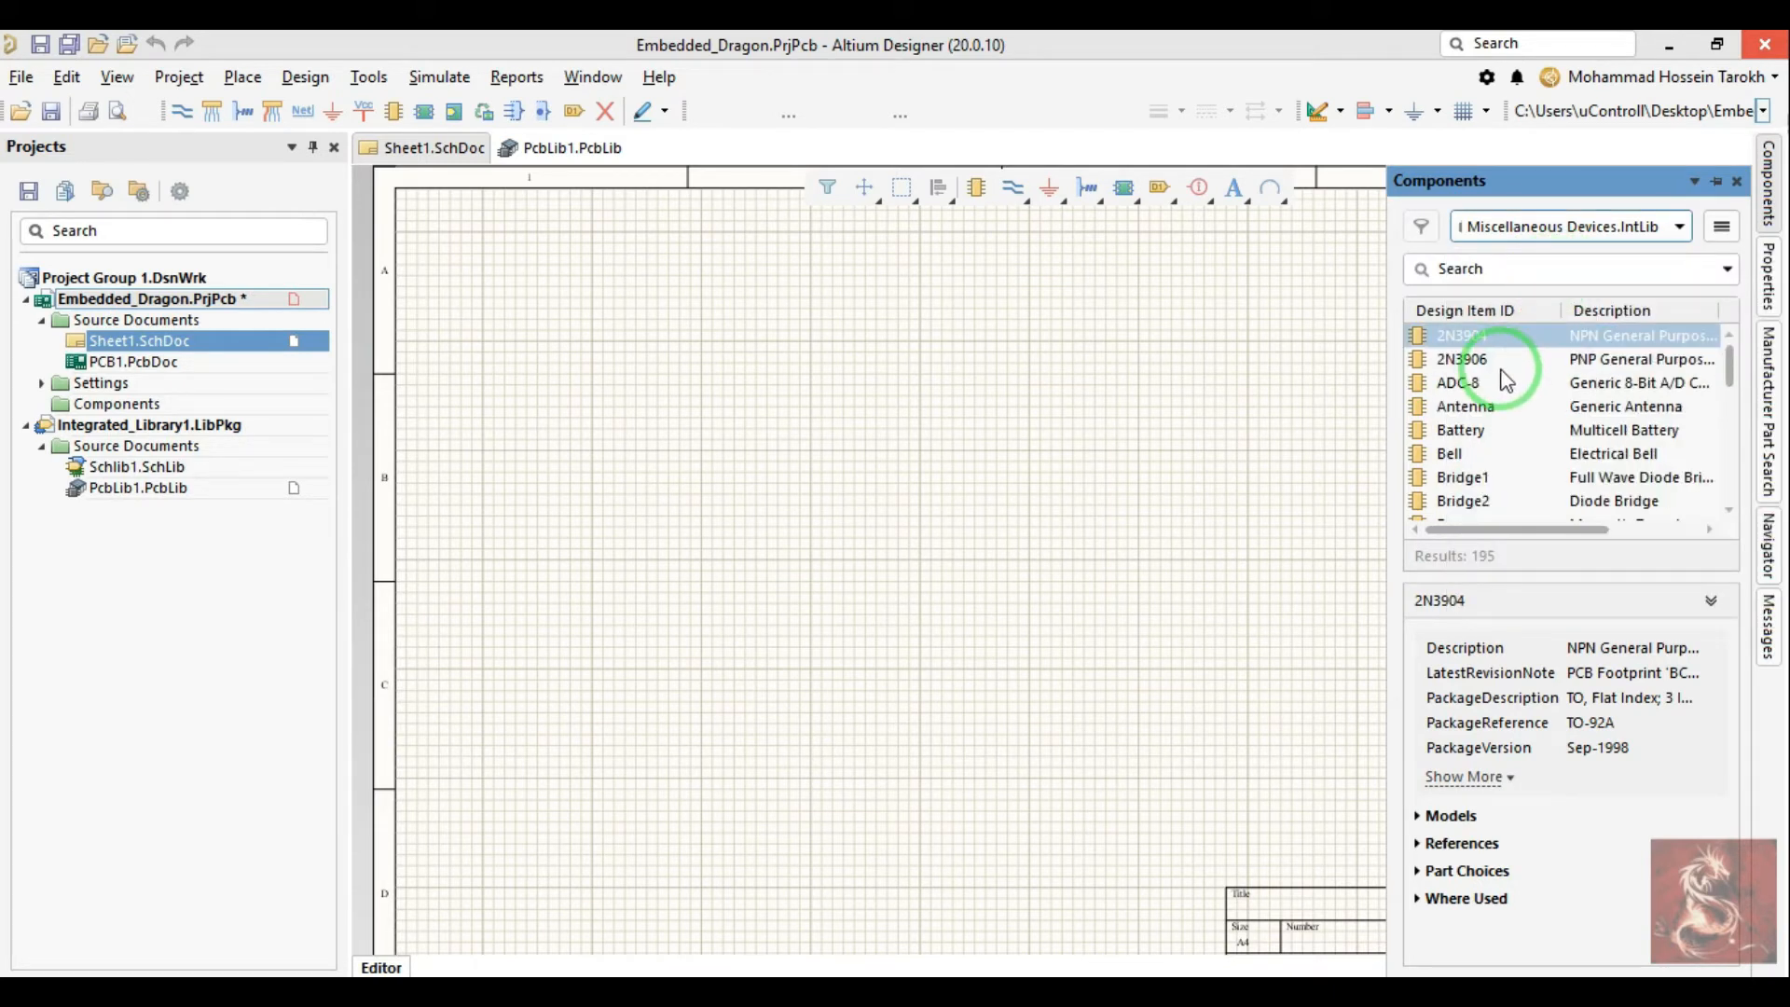
left_click(1443, 366)
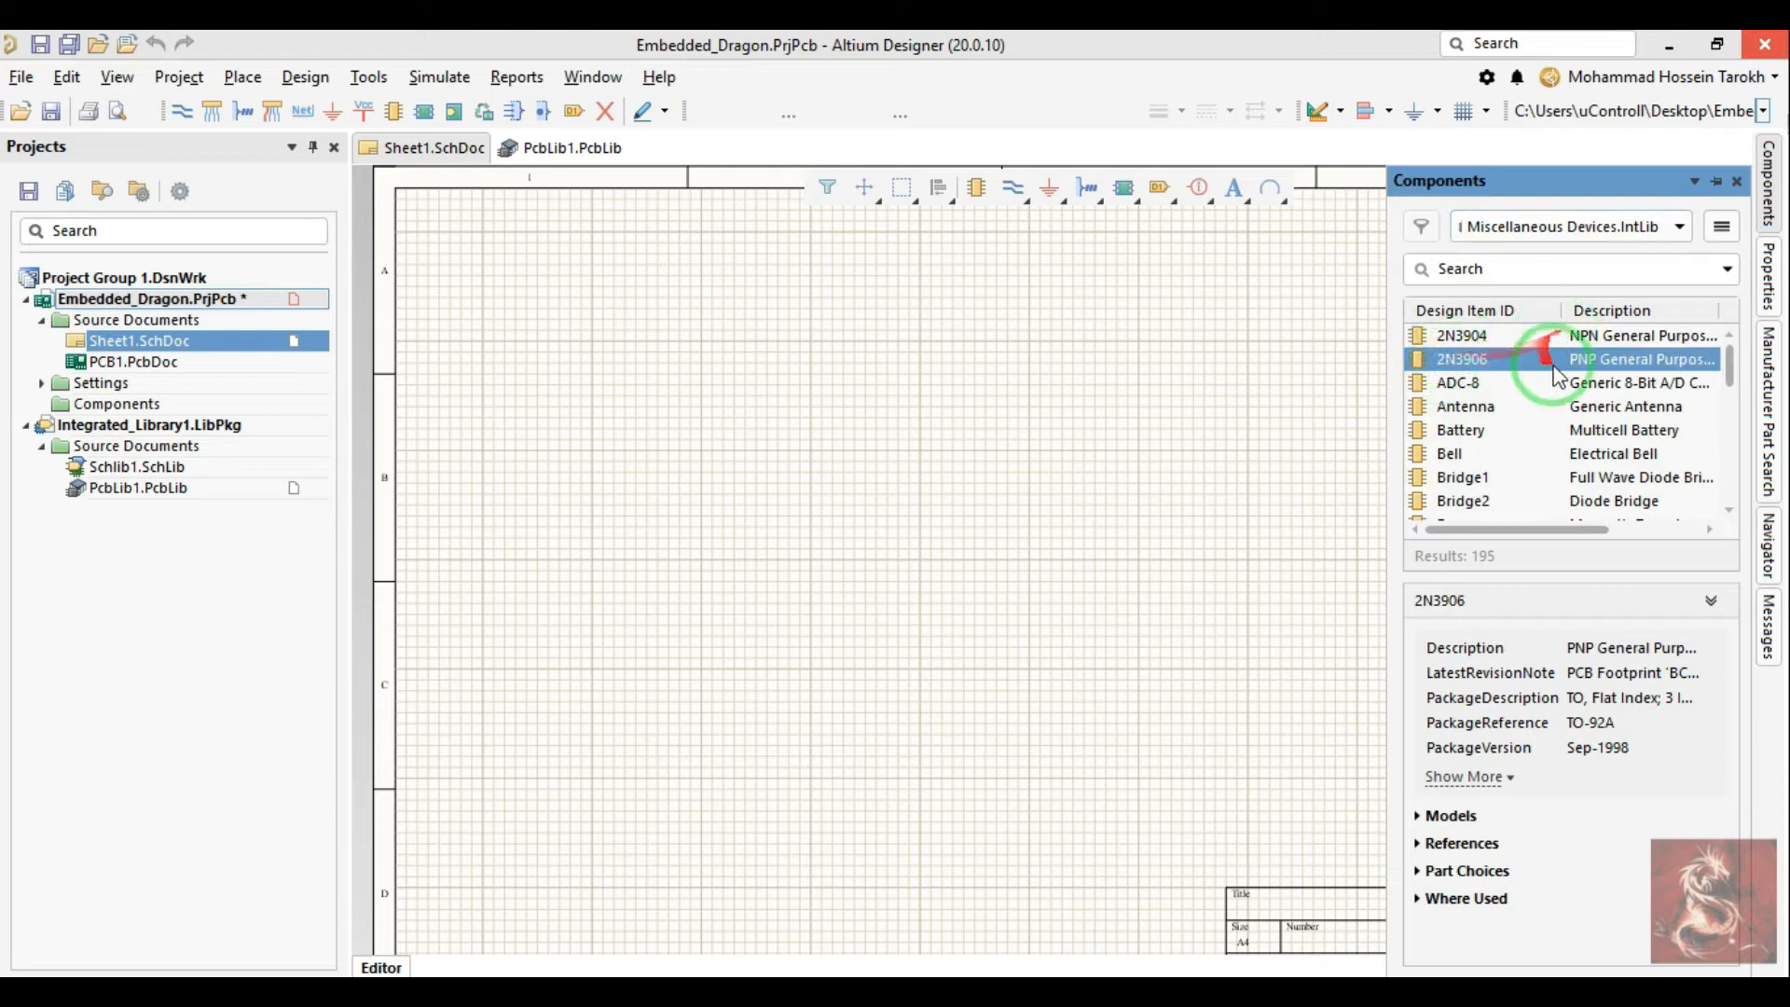
Step: Try placing the 2N3904 transistor from Miscellaneous Devices.IntLib on the schematic, end the placement, and delete the placed part
left_click_drag(1548, 347, 1099, 515)
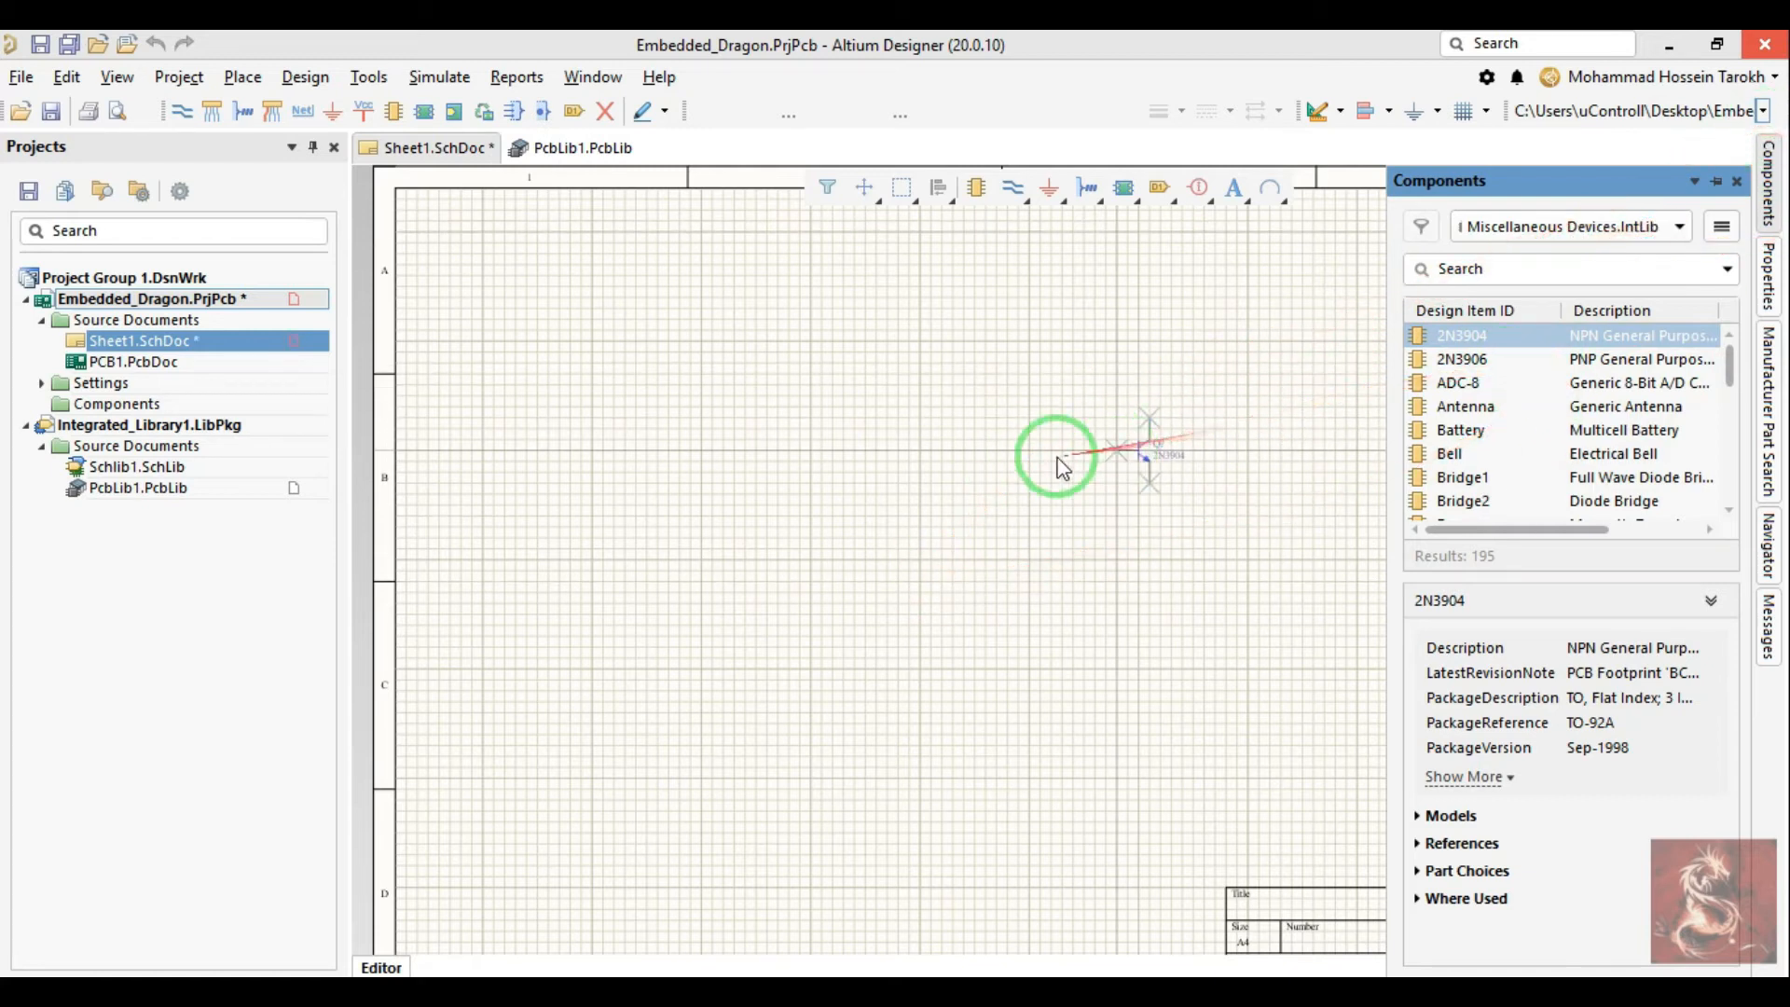
left_click_drag(788, 592, 923, 564)
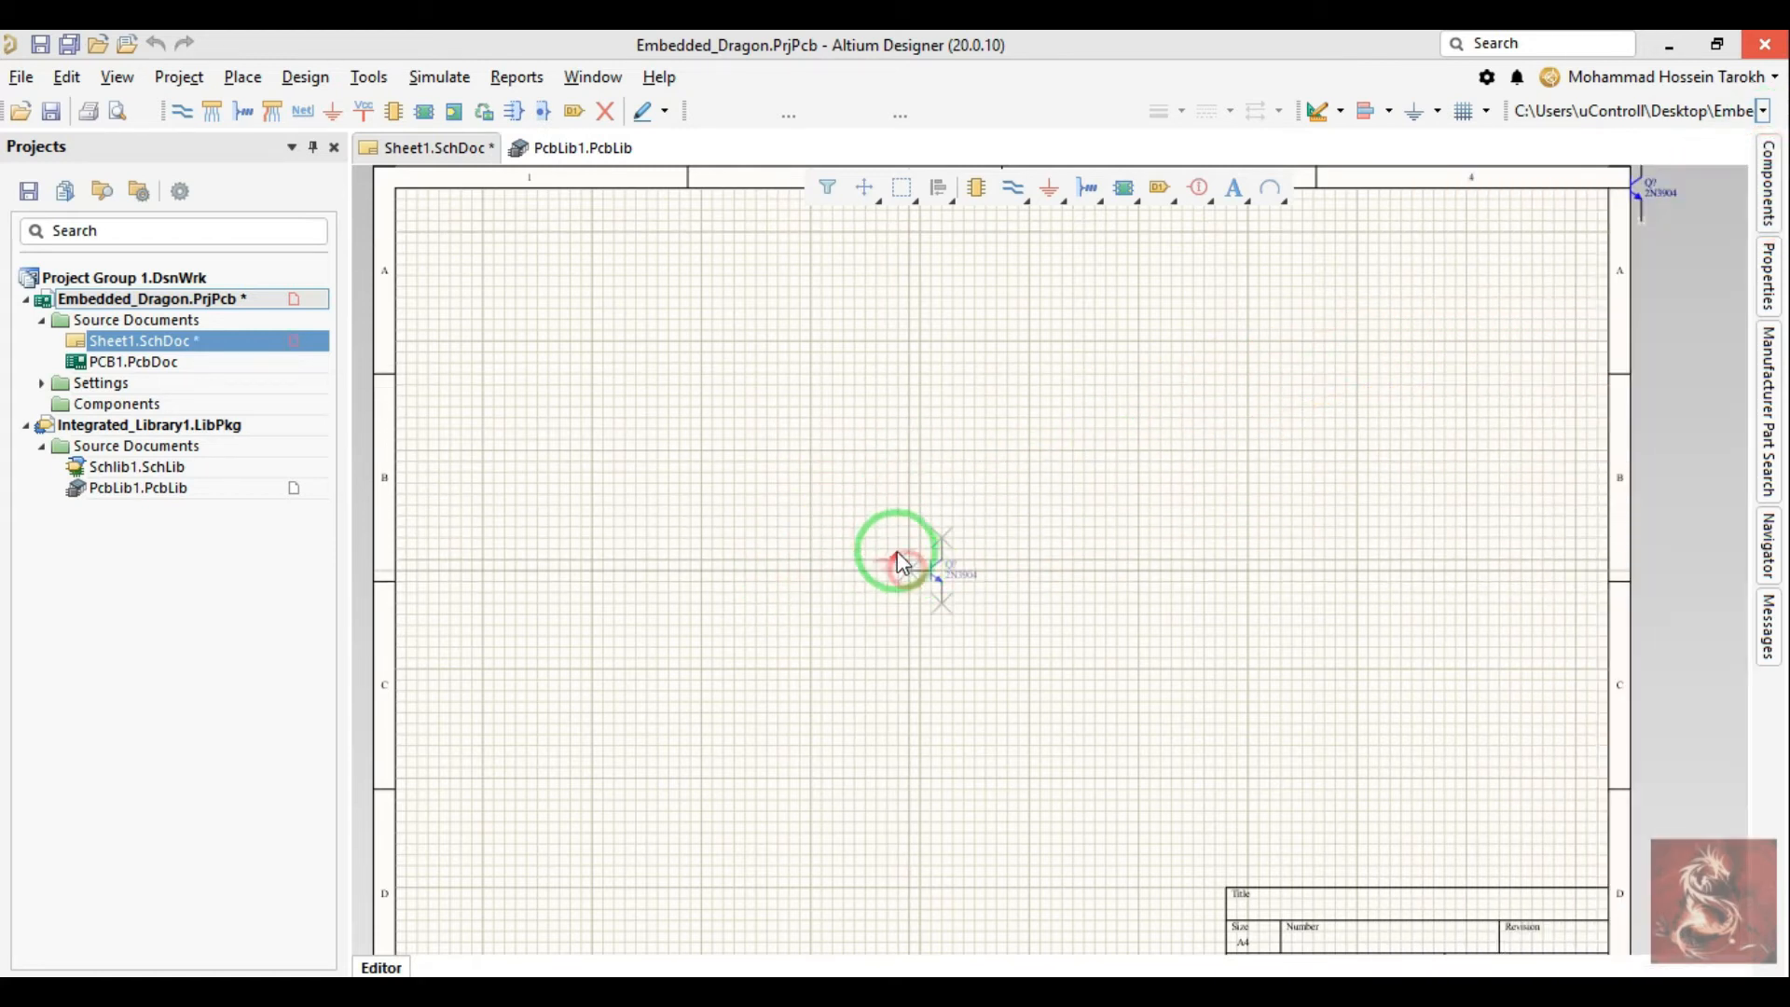
left_click(884, 504)
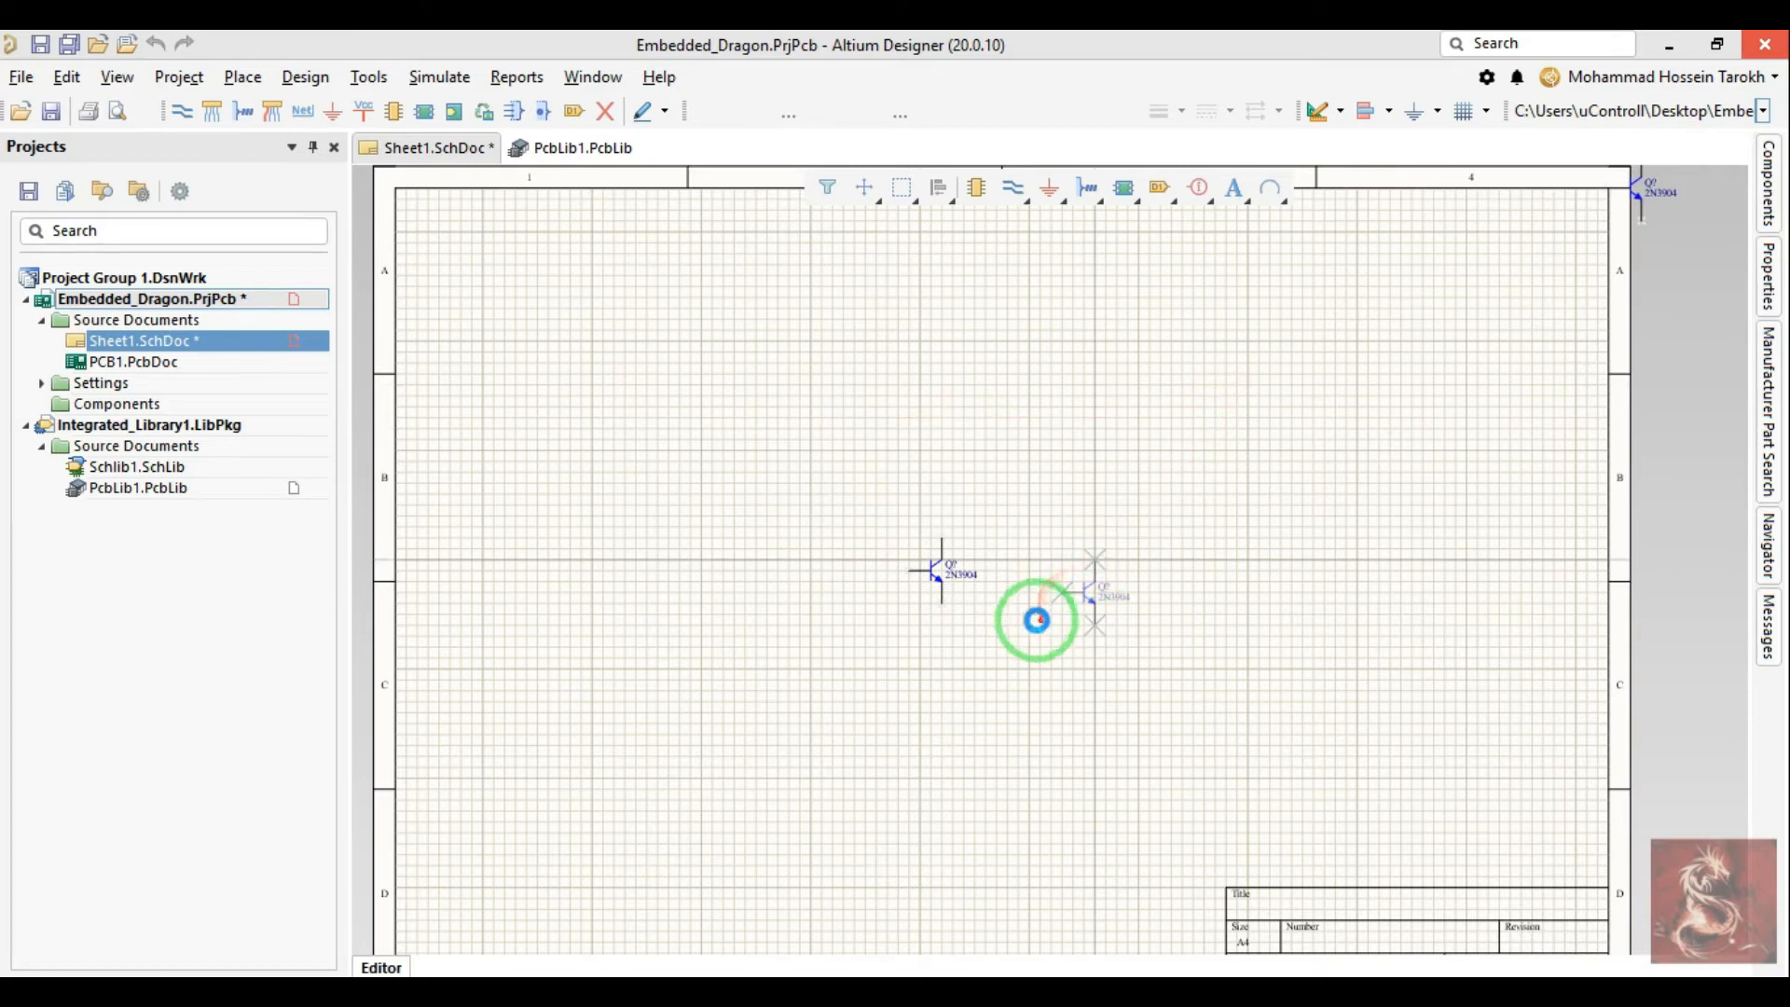
right_click(1354, 358)
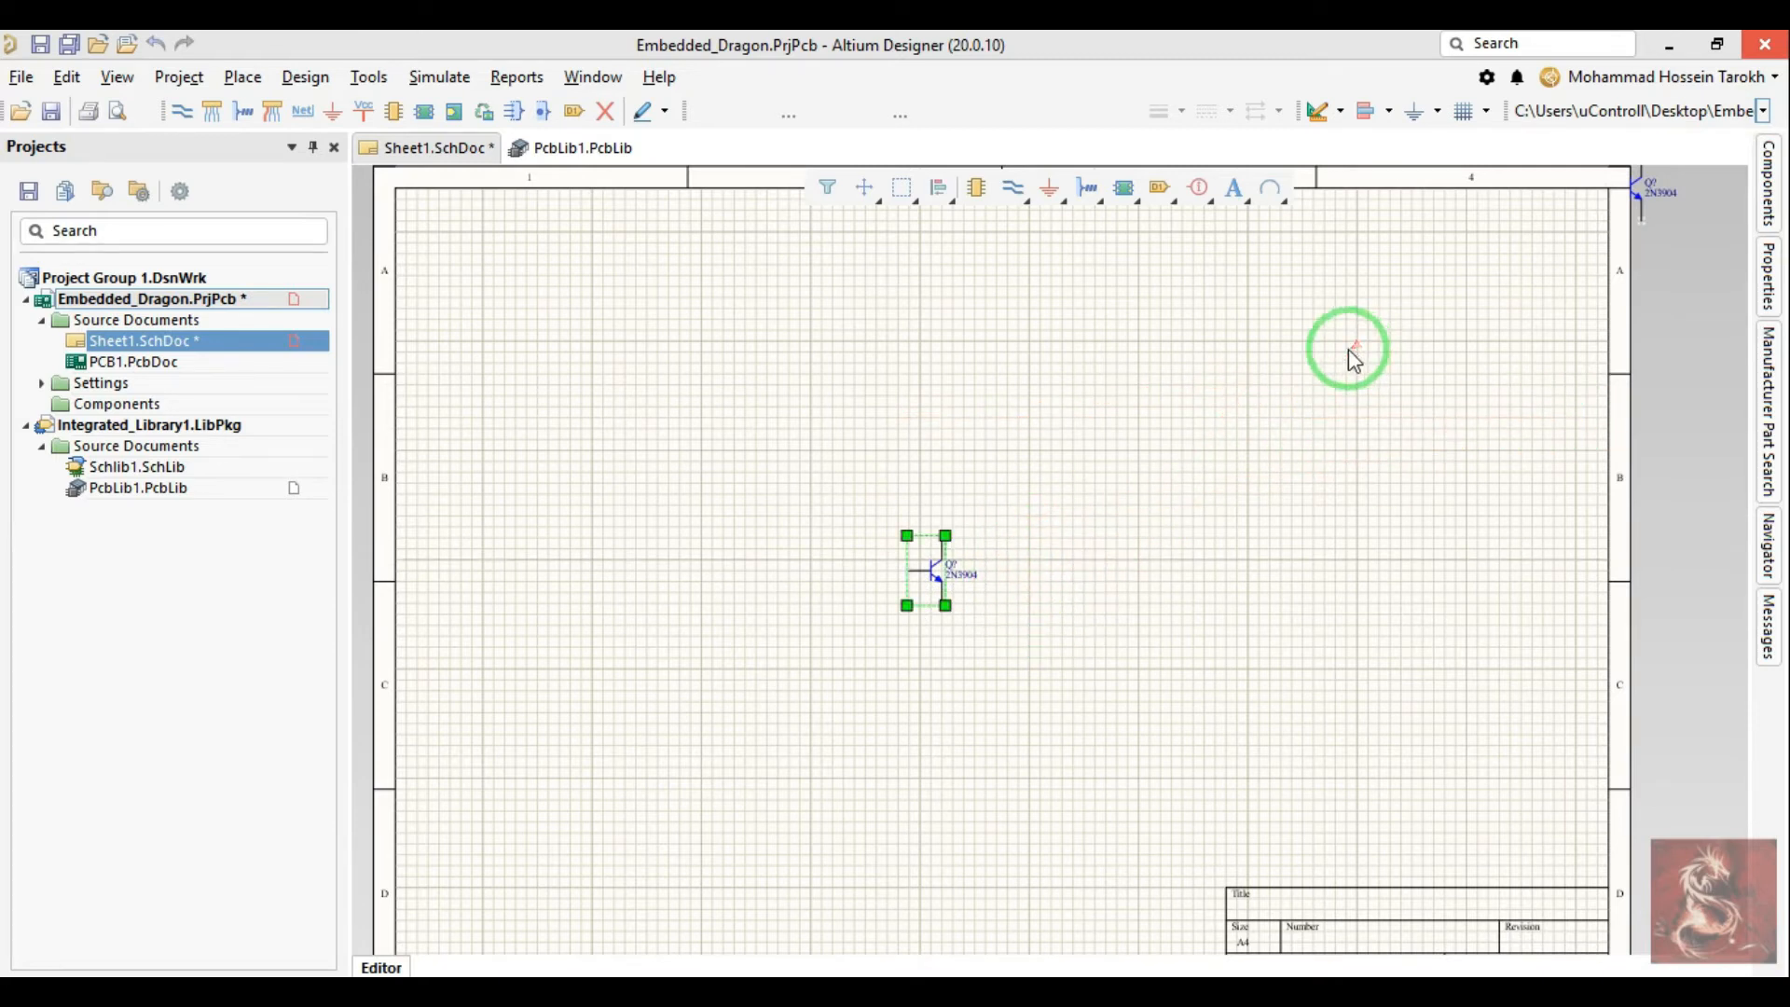
right_click_drag(1638, 209, 1487, 351)
key("Delete")
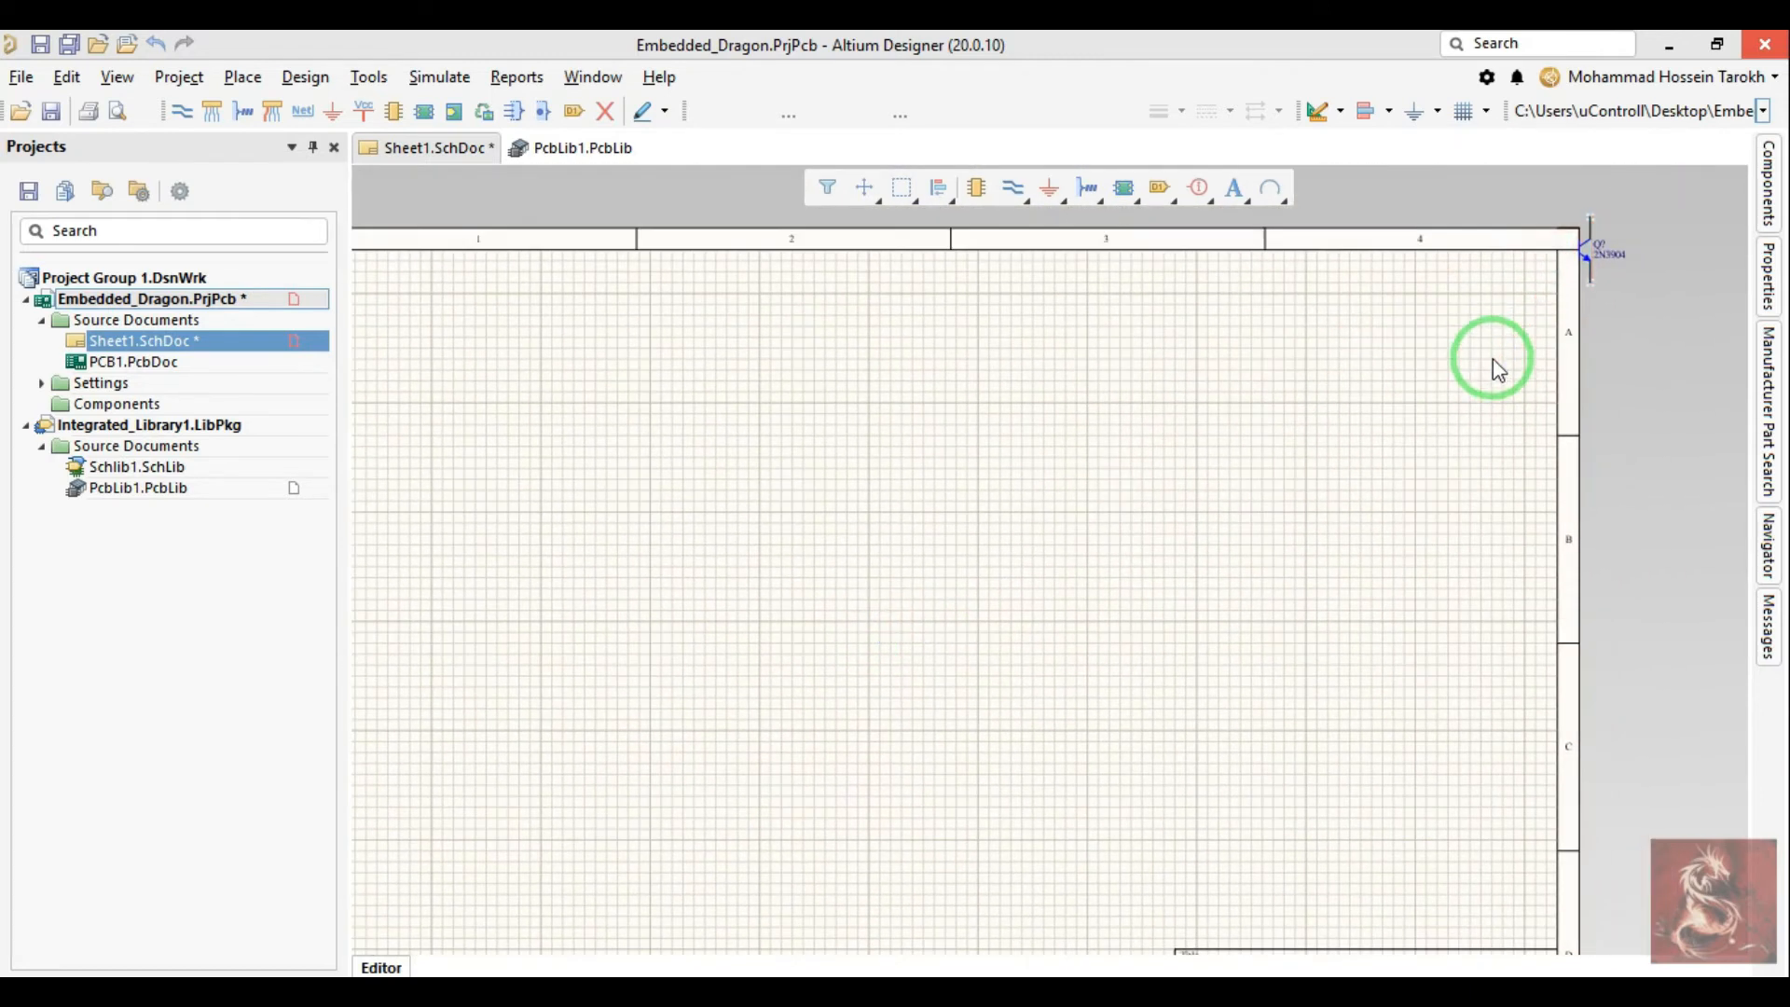
Step: Place one 2N3904 transistor from Miscellaneous Devices.IntLib in the upper middle of the schematic sheet
left_click(1769, 182)
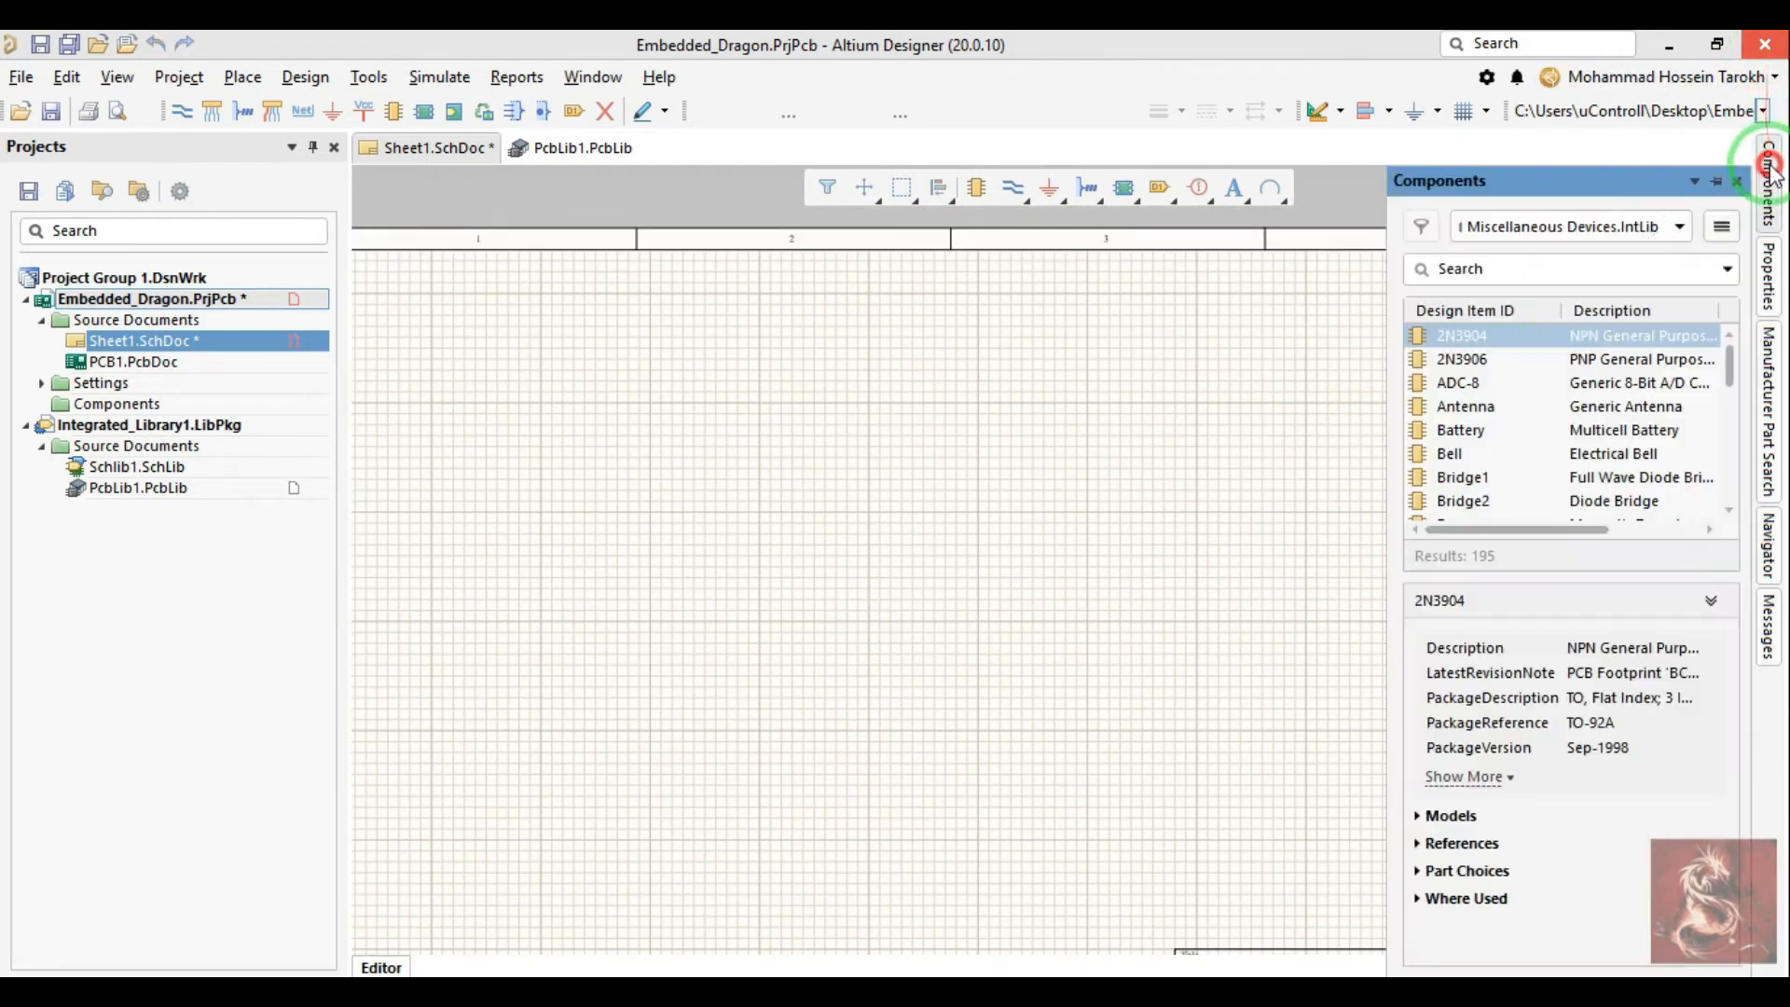
left_click_drag(1441, 338, 856, 550)
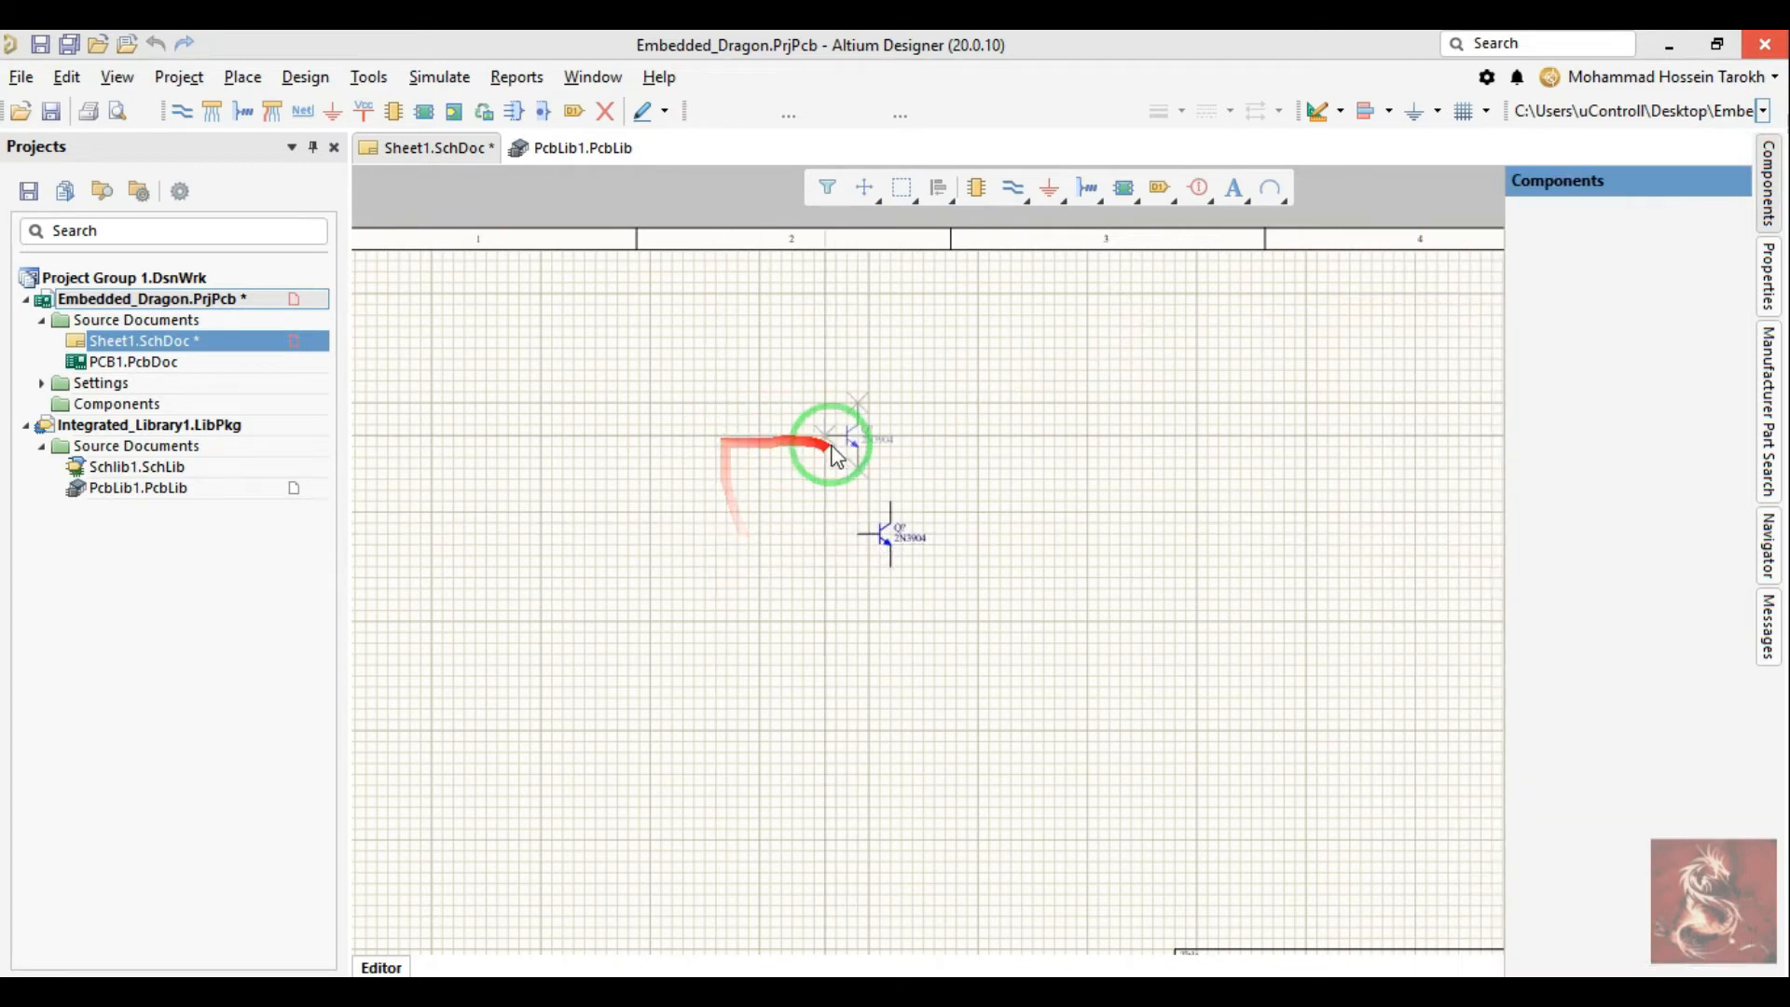
right_click(899, 491)
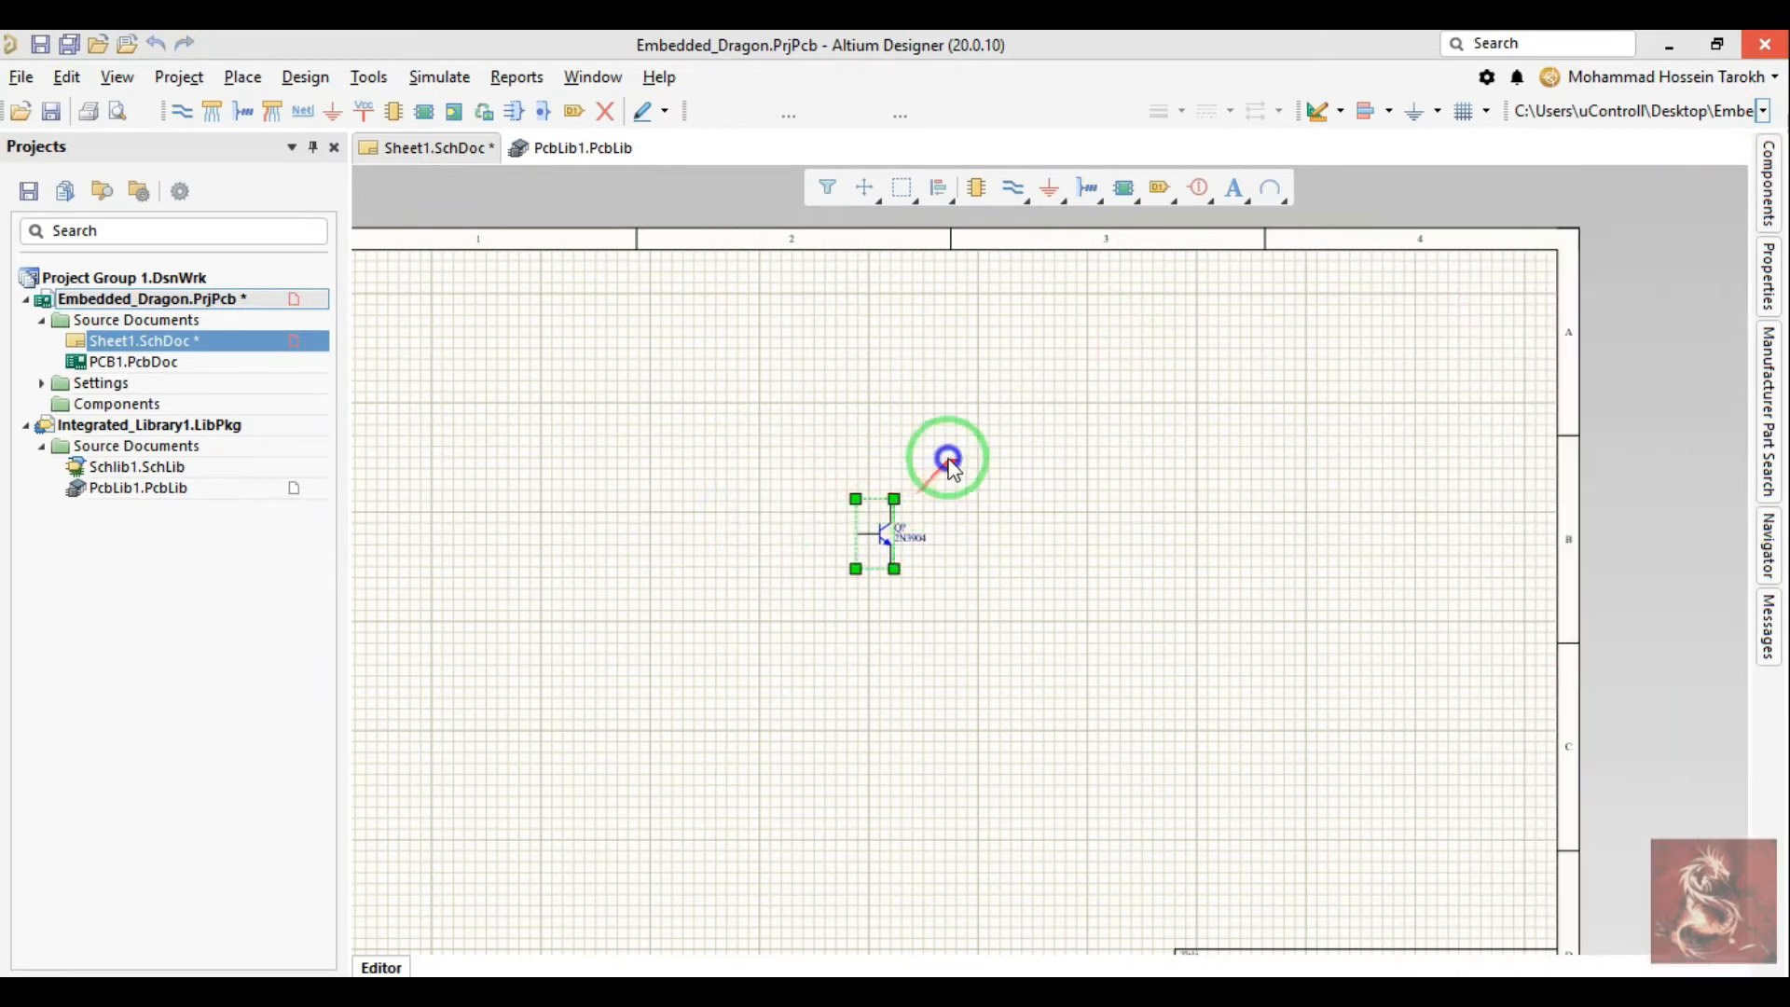
right_click_drag(947, 459, 900, 491)
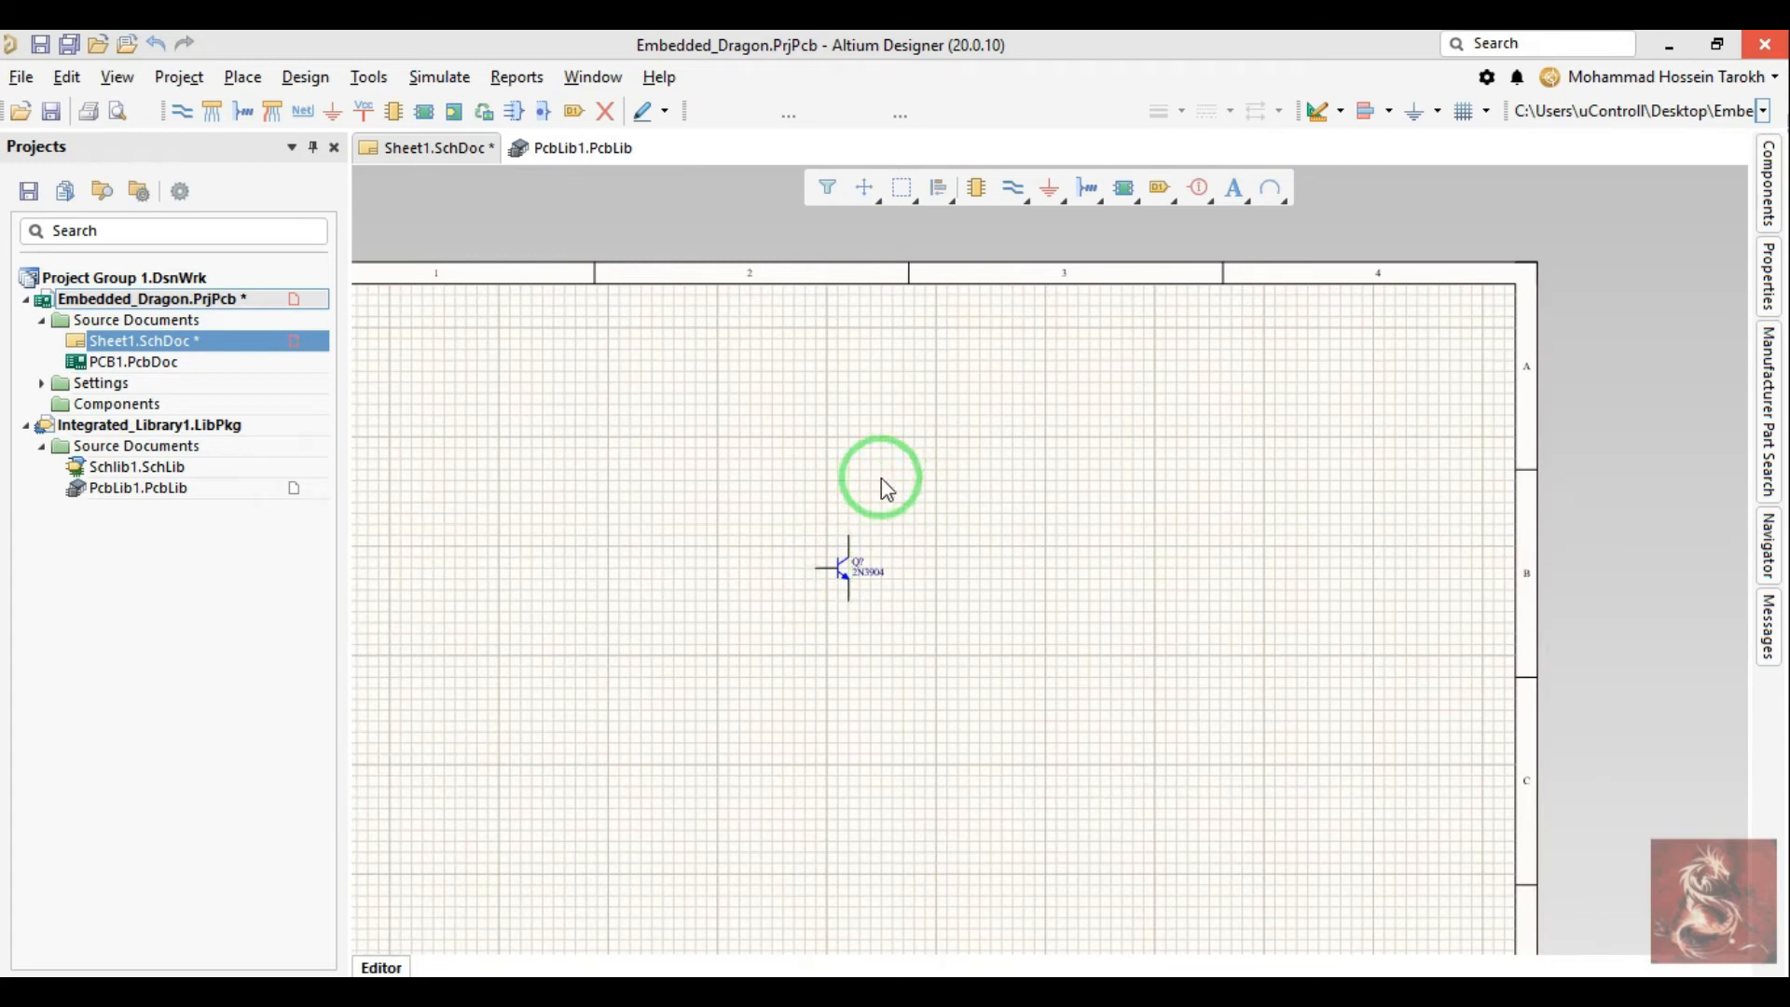
Step: Bring up the component library list for placing a part and browse the entries of Miscellaneous Devices.IntLib
left_click(975, 199)
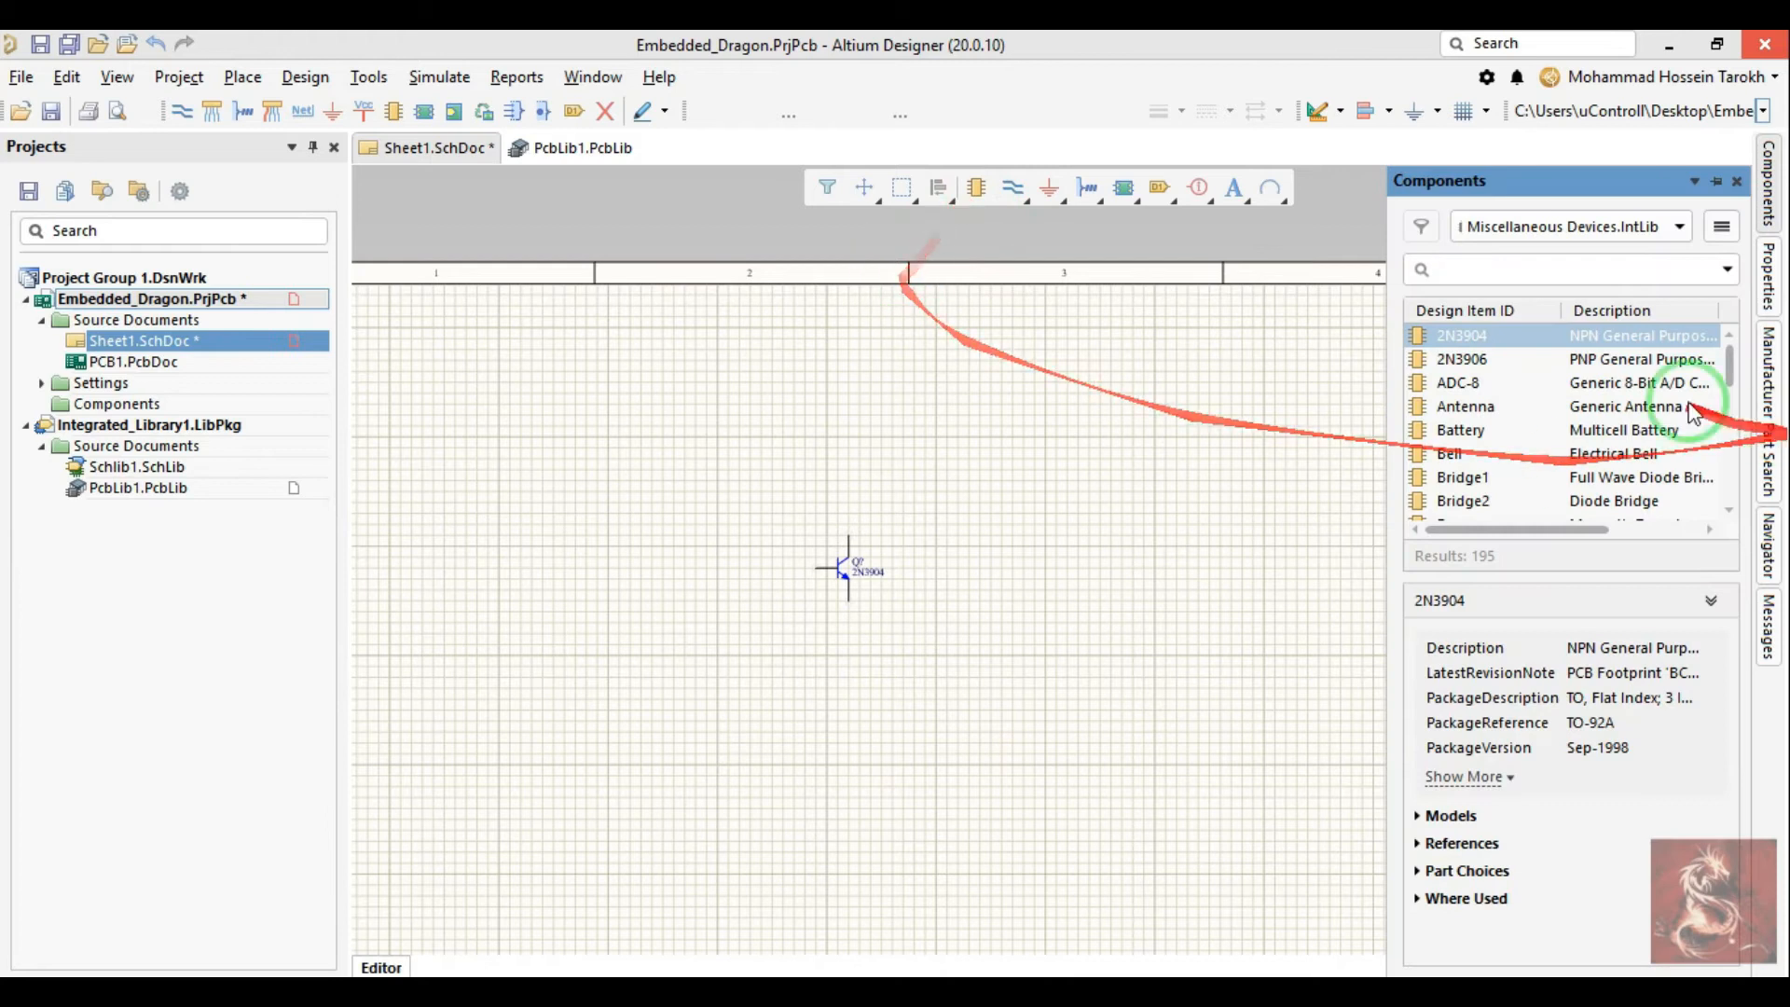
right_click_drag(1115, 439, 948, 464)
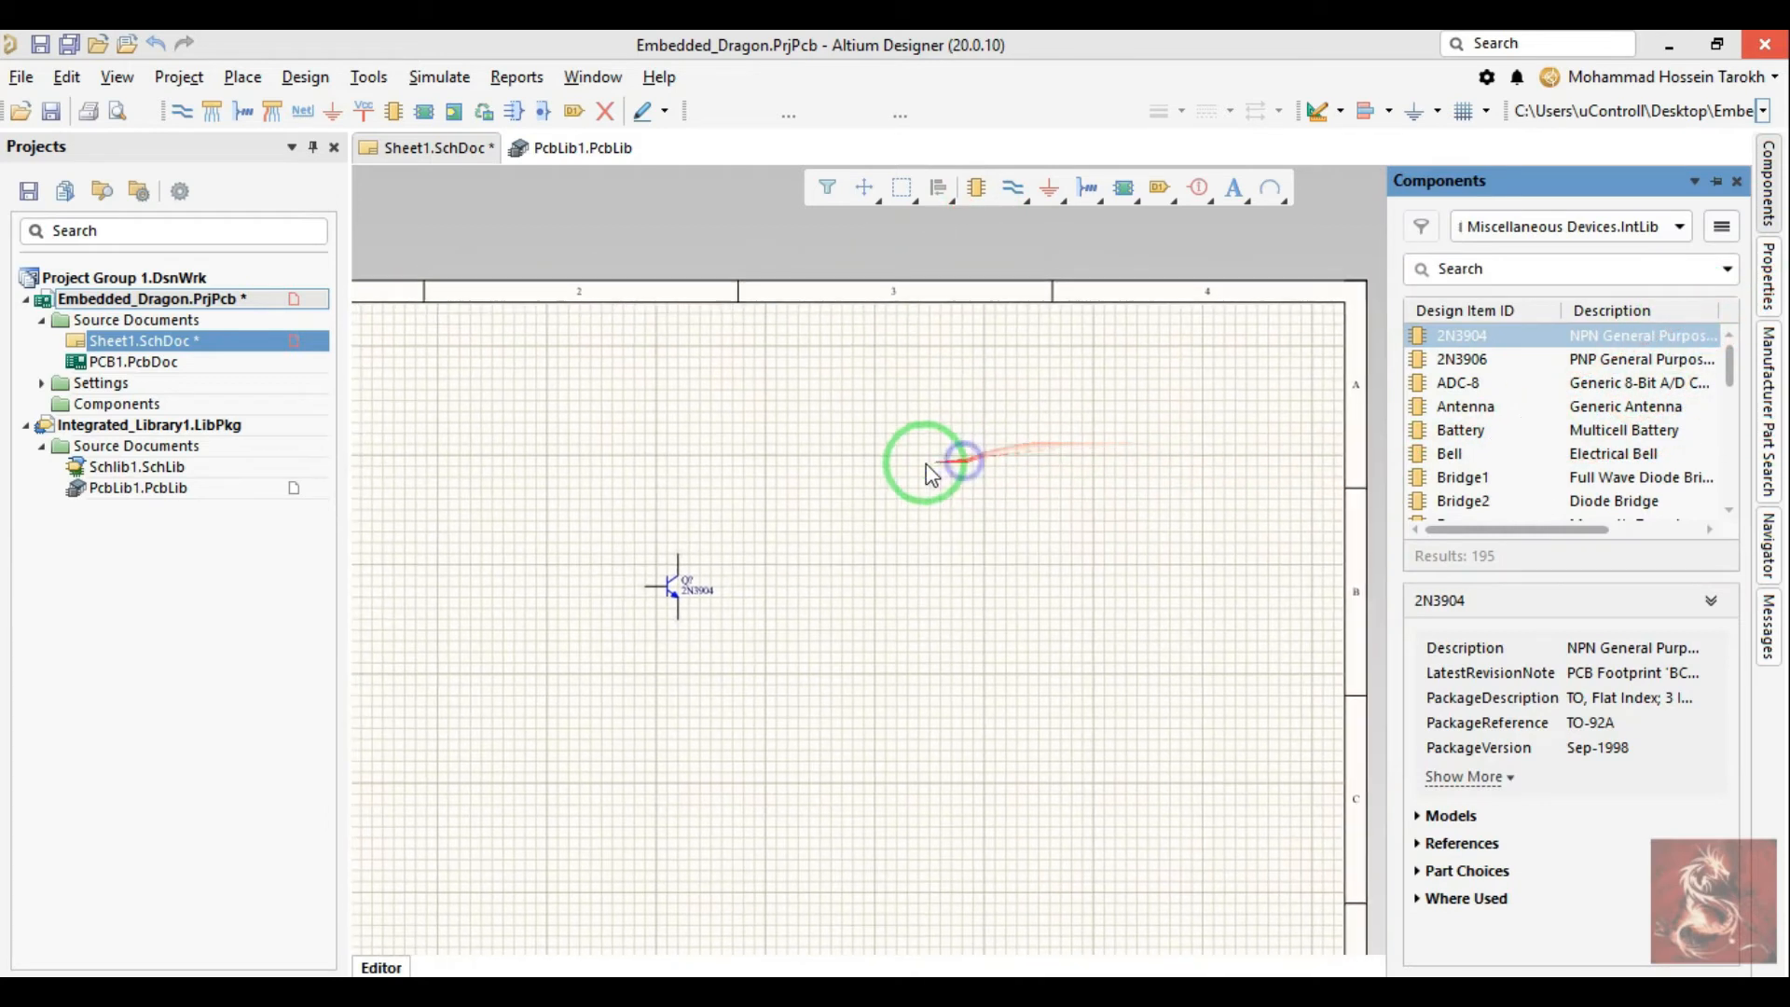
key("p")
key("p")
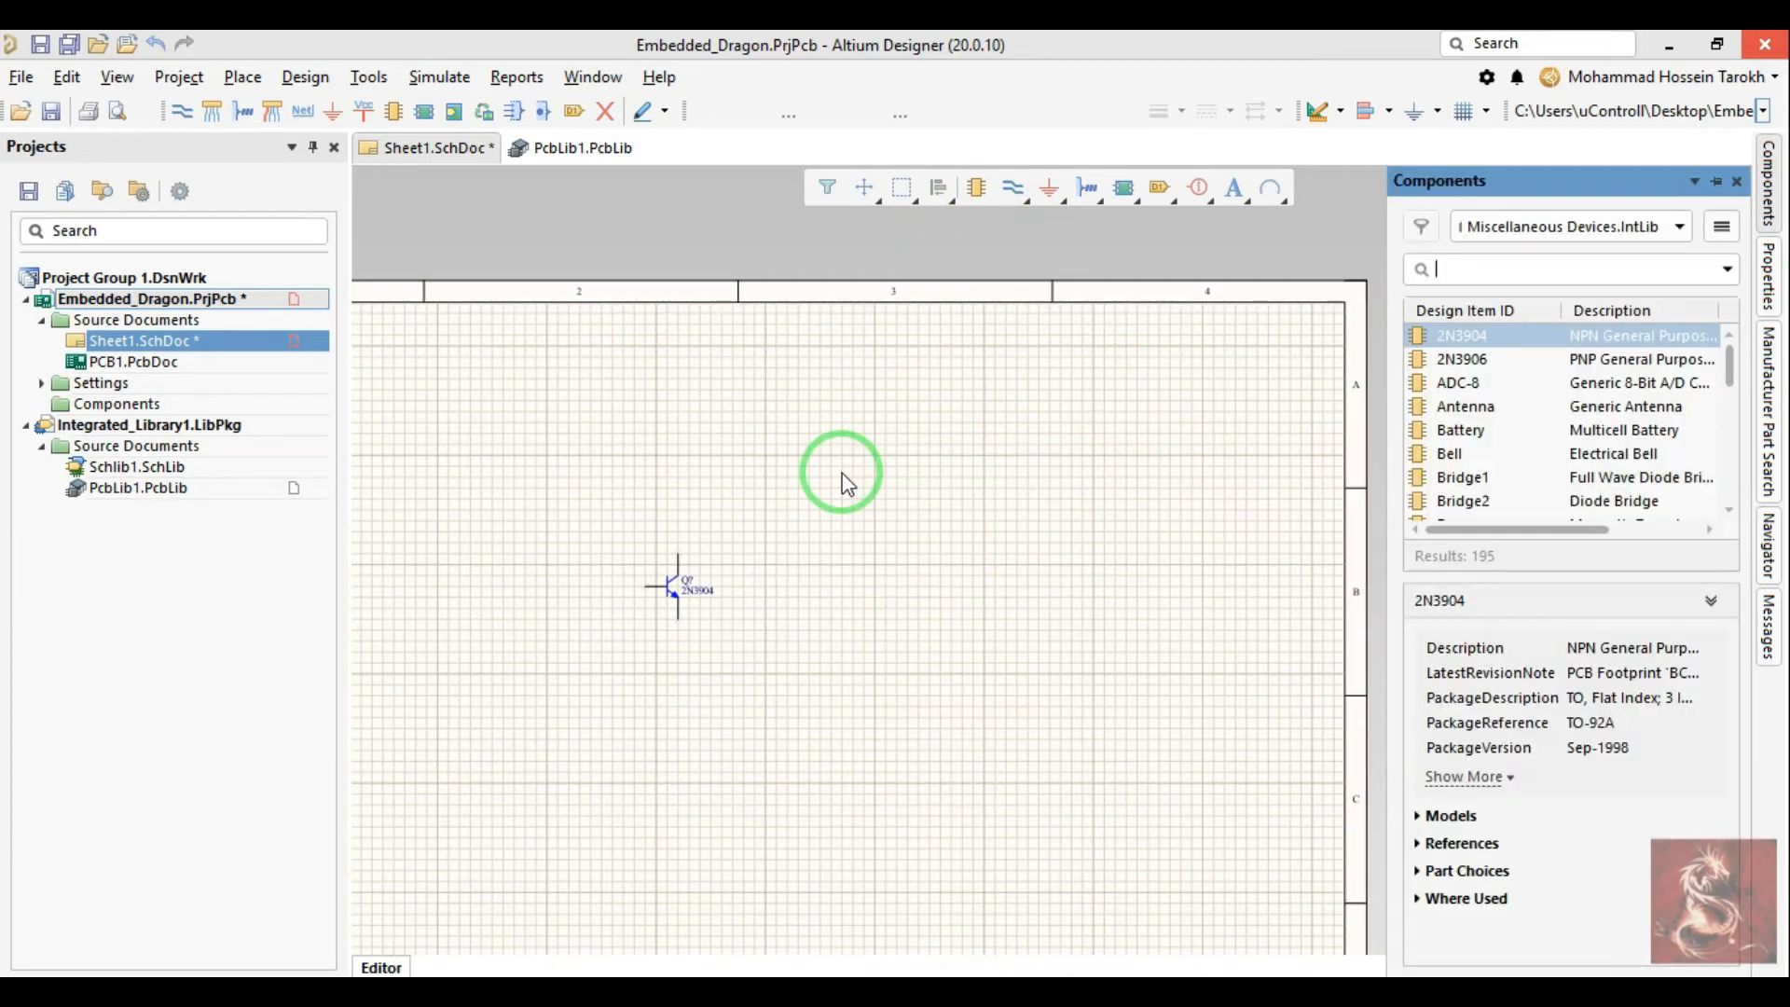
scroll(1538, 447, "down", 2)
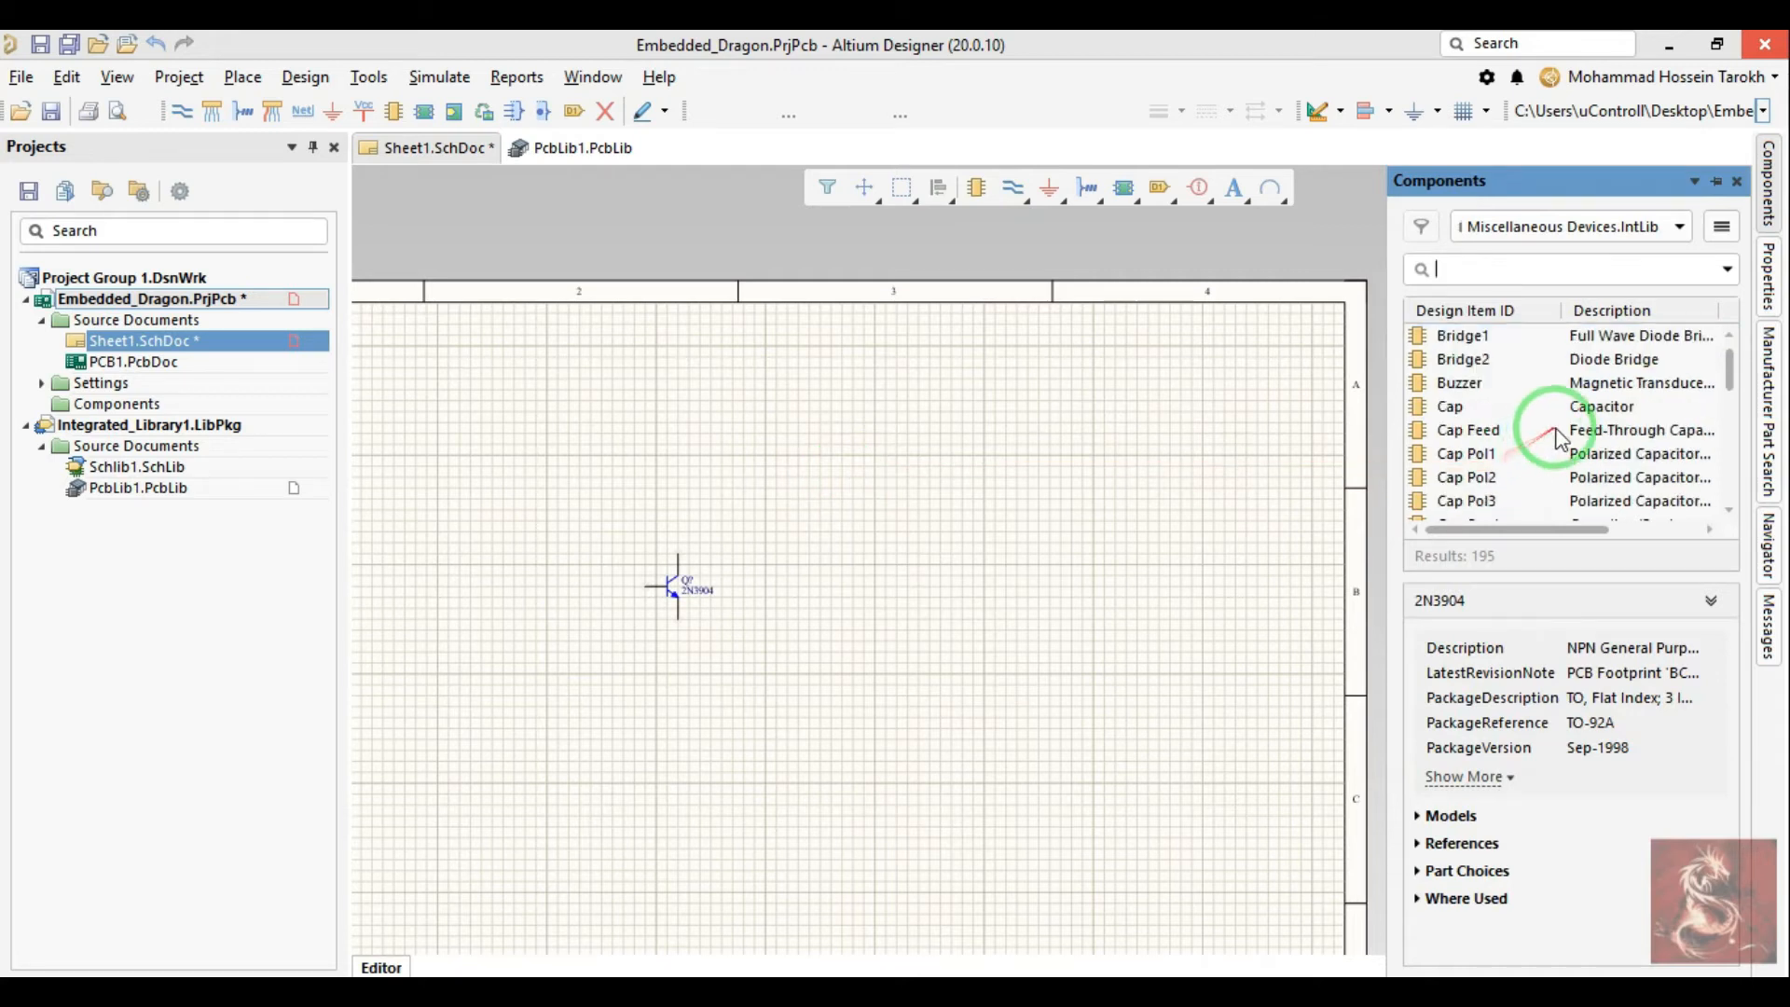
Step: Float the Components panel over the schematic, dock it back at the side, and restore it above Properties in the panel order
left_click_drag(1768, 191, 955, 353)
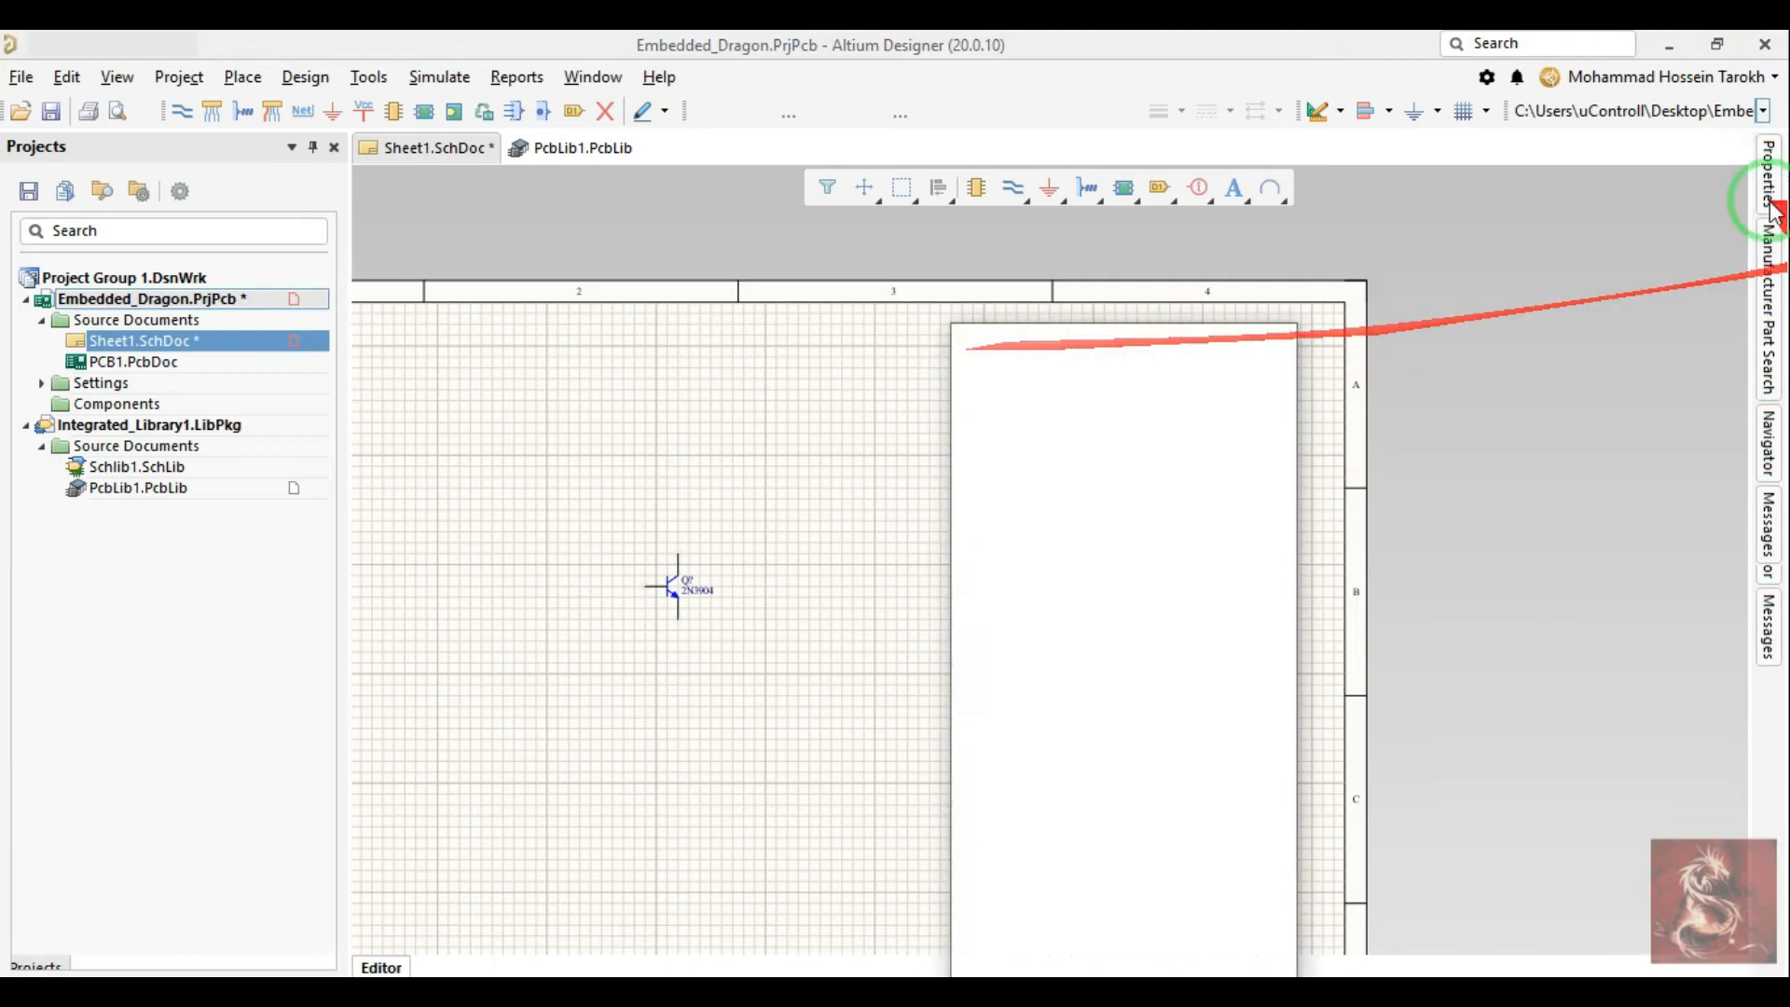
left_click_drag(1207, 359, 1781, 676)
left_click(1769, 178)
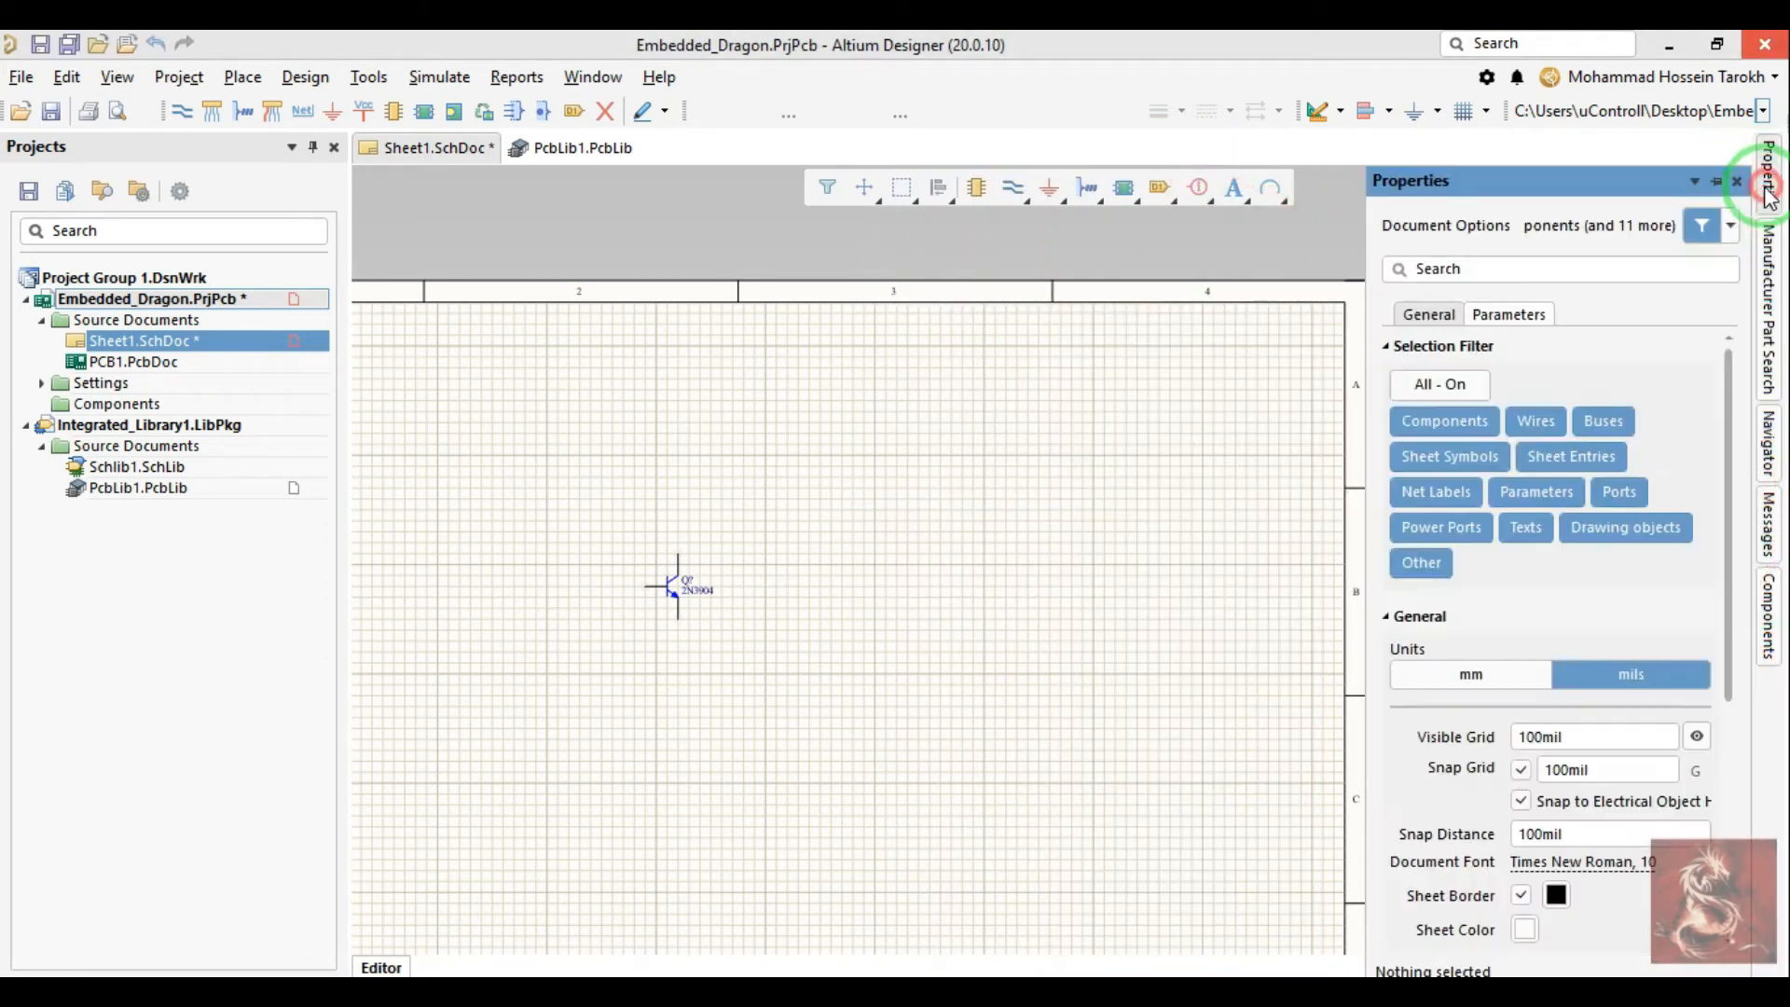
left_click_drag(1775, 629, 1771, 173)
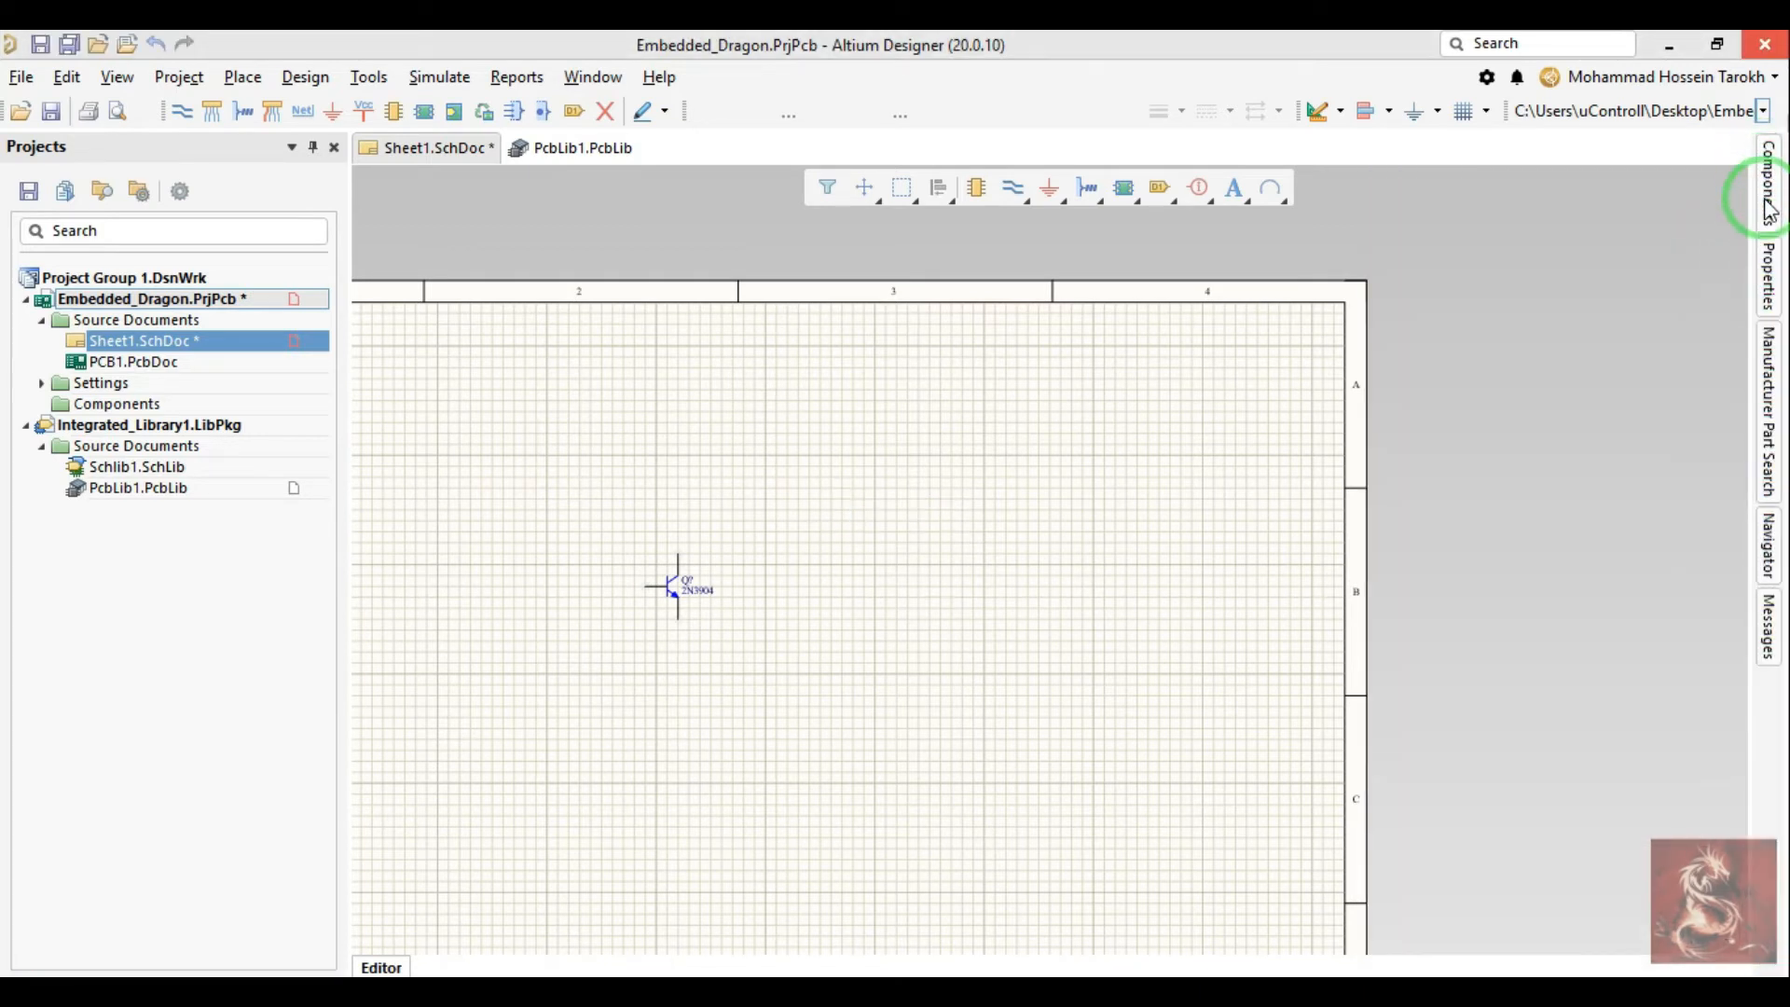
left_click(1769, 209)
Step: Duplicate the 2N3904 transistor and place the copy just to the right of the original on the schematic
left_click(811, 681)
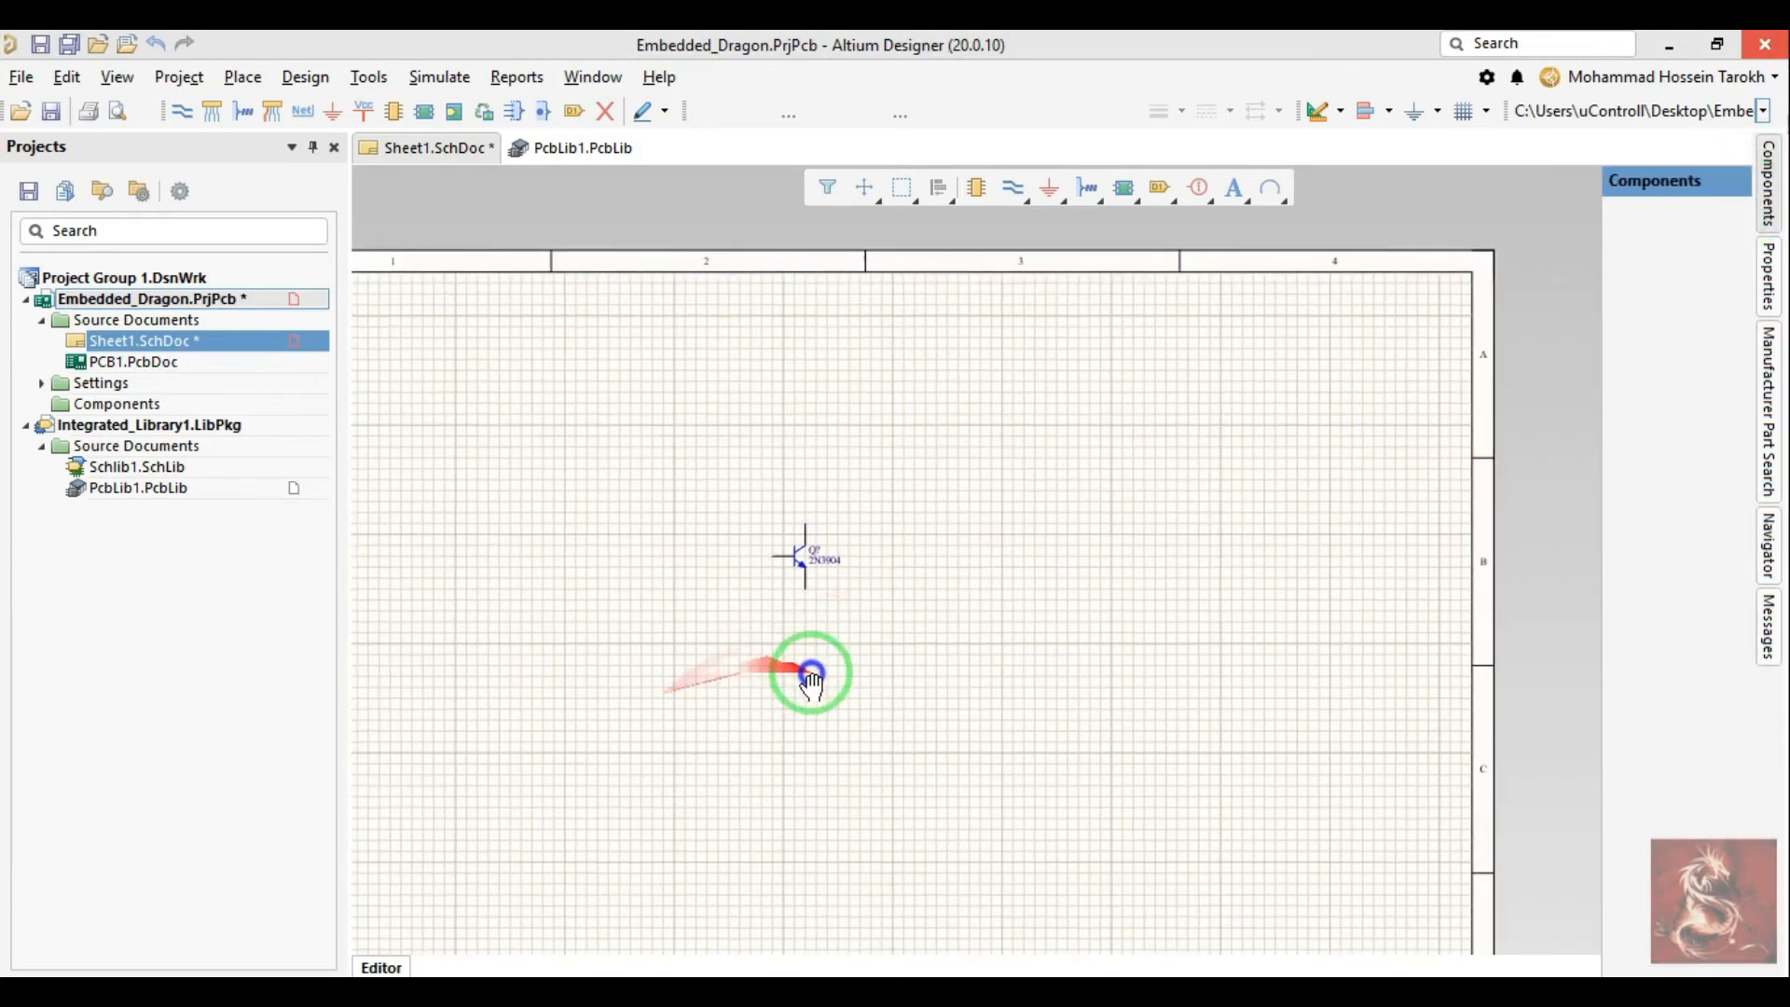
right_click_drag(754, 643, 960, 548)
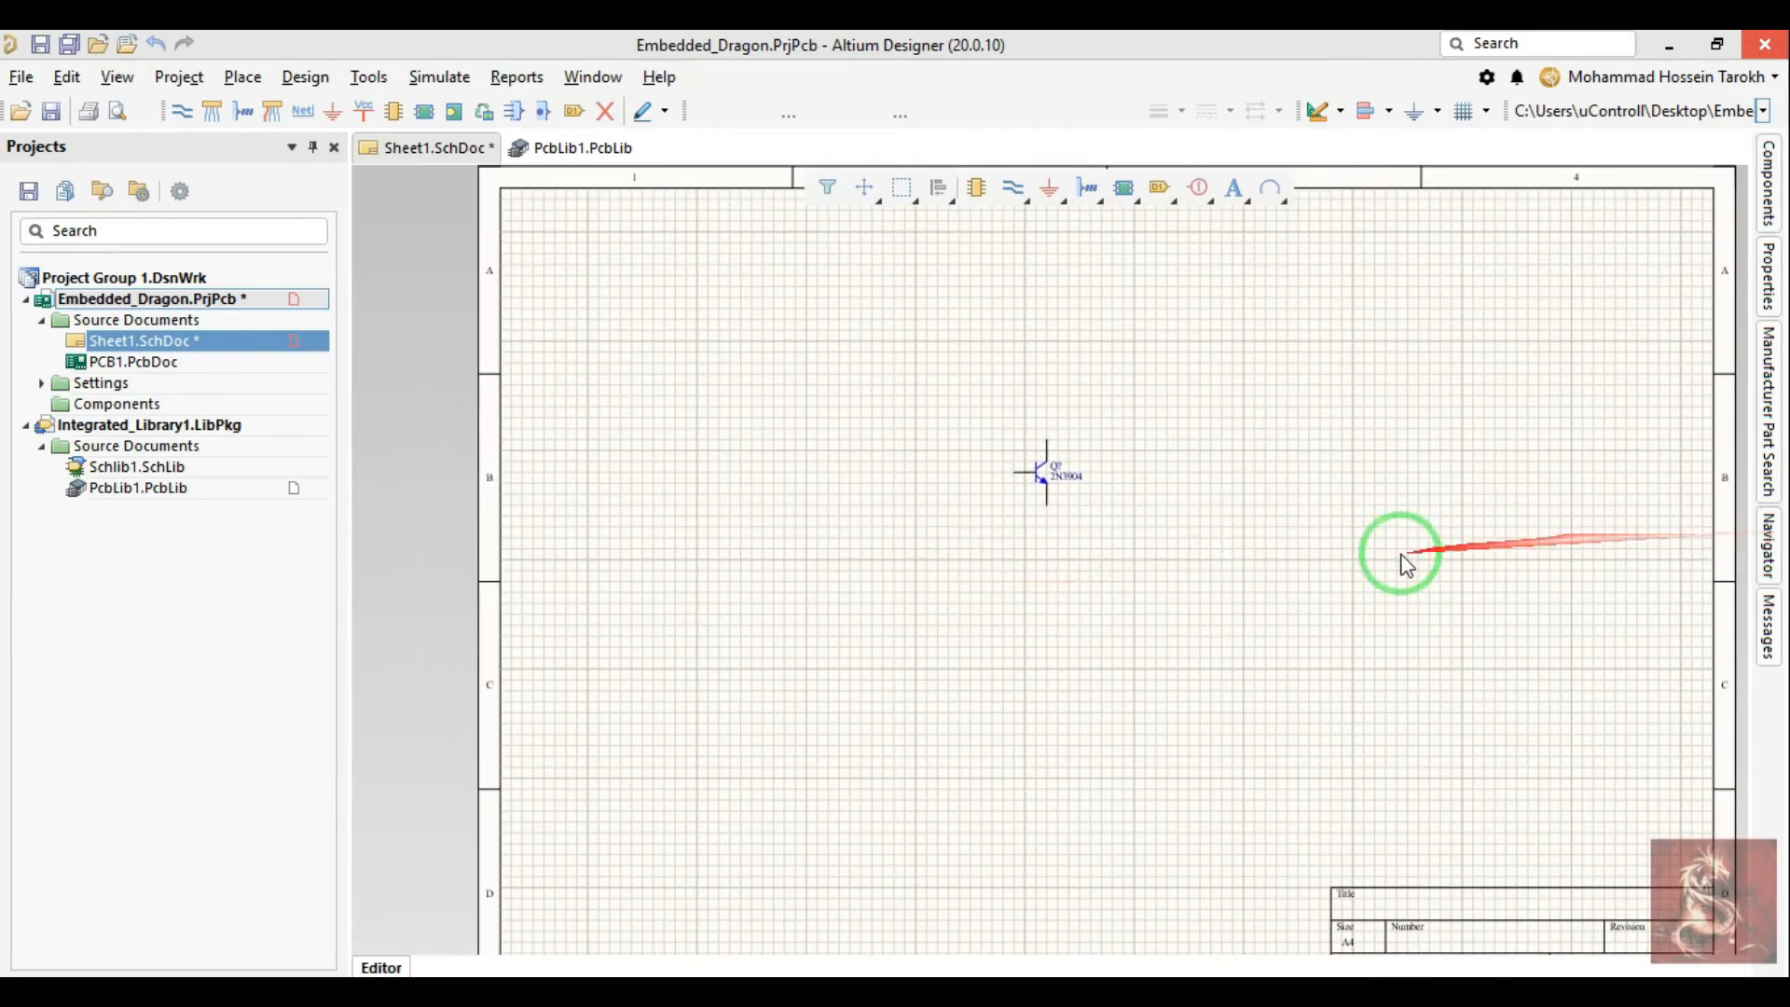
right_click_drag(1035, 600, 1009, 628)
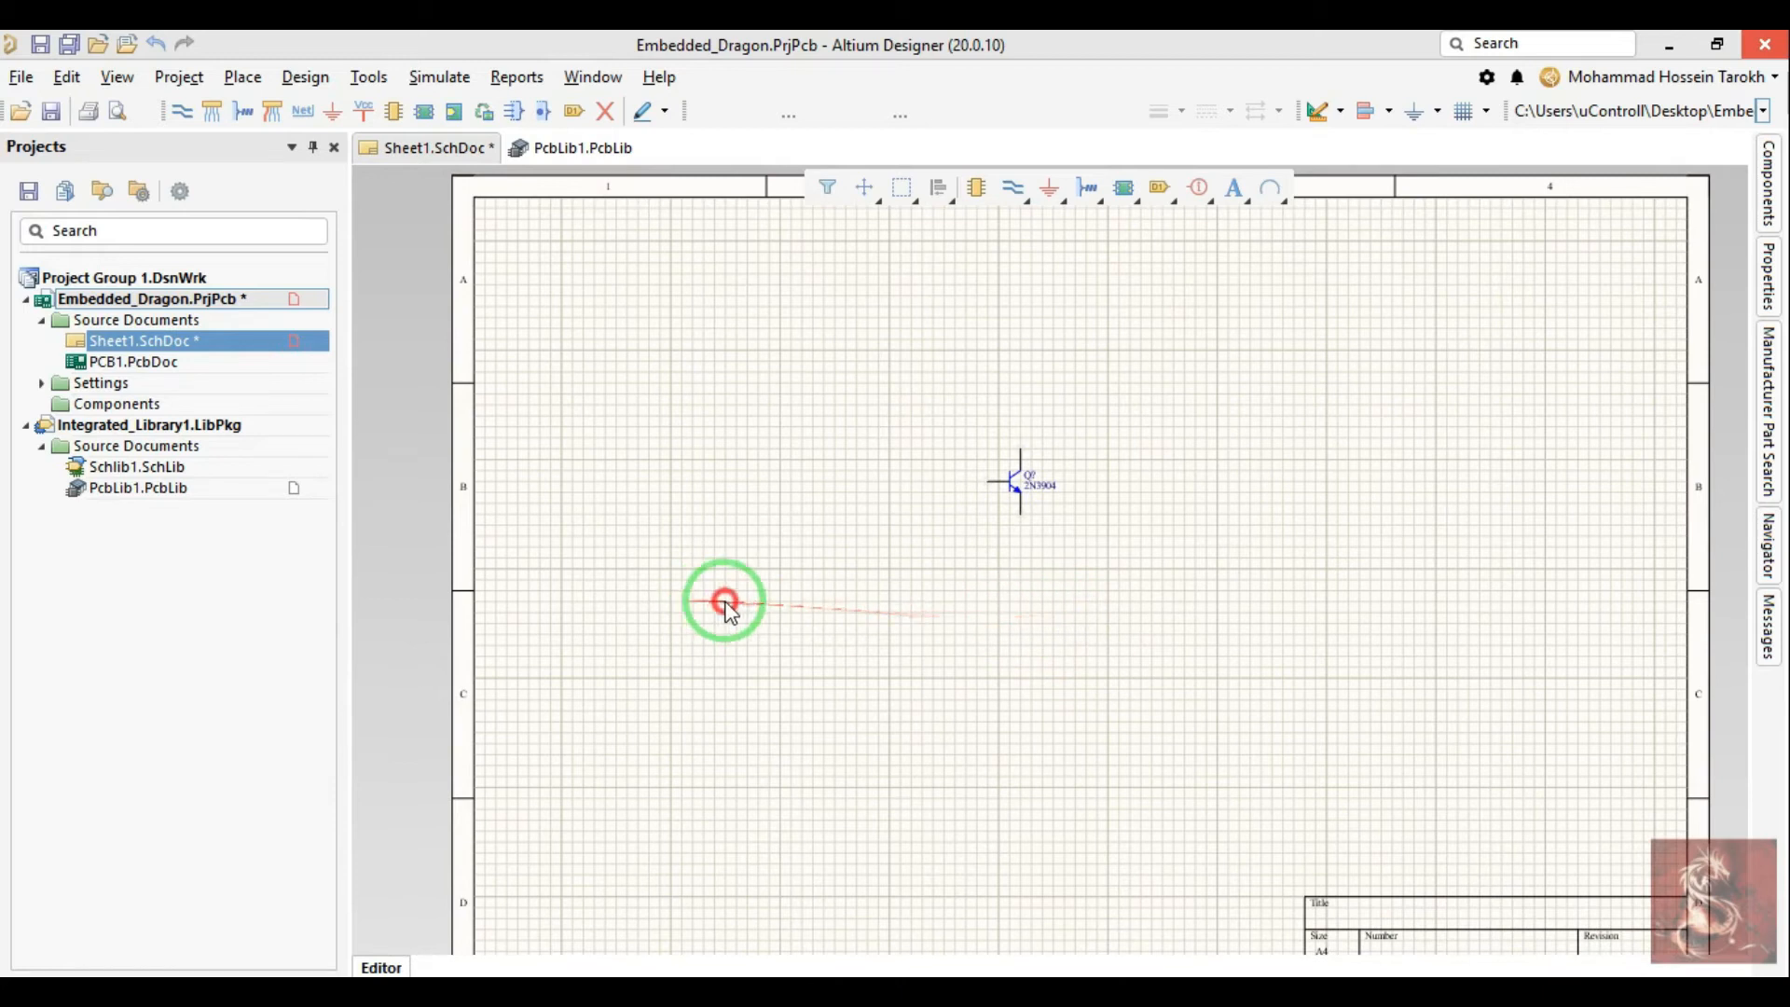
left_click_drag(878, 422, 1087, 584)
left_click_drag(874, 369, 1116, 595)
left_click_drag(864, 408, 1143, 548)
left_click(1065, 564)
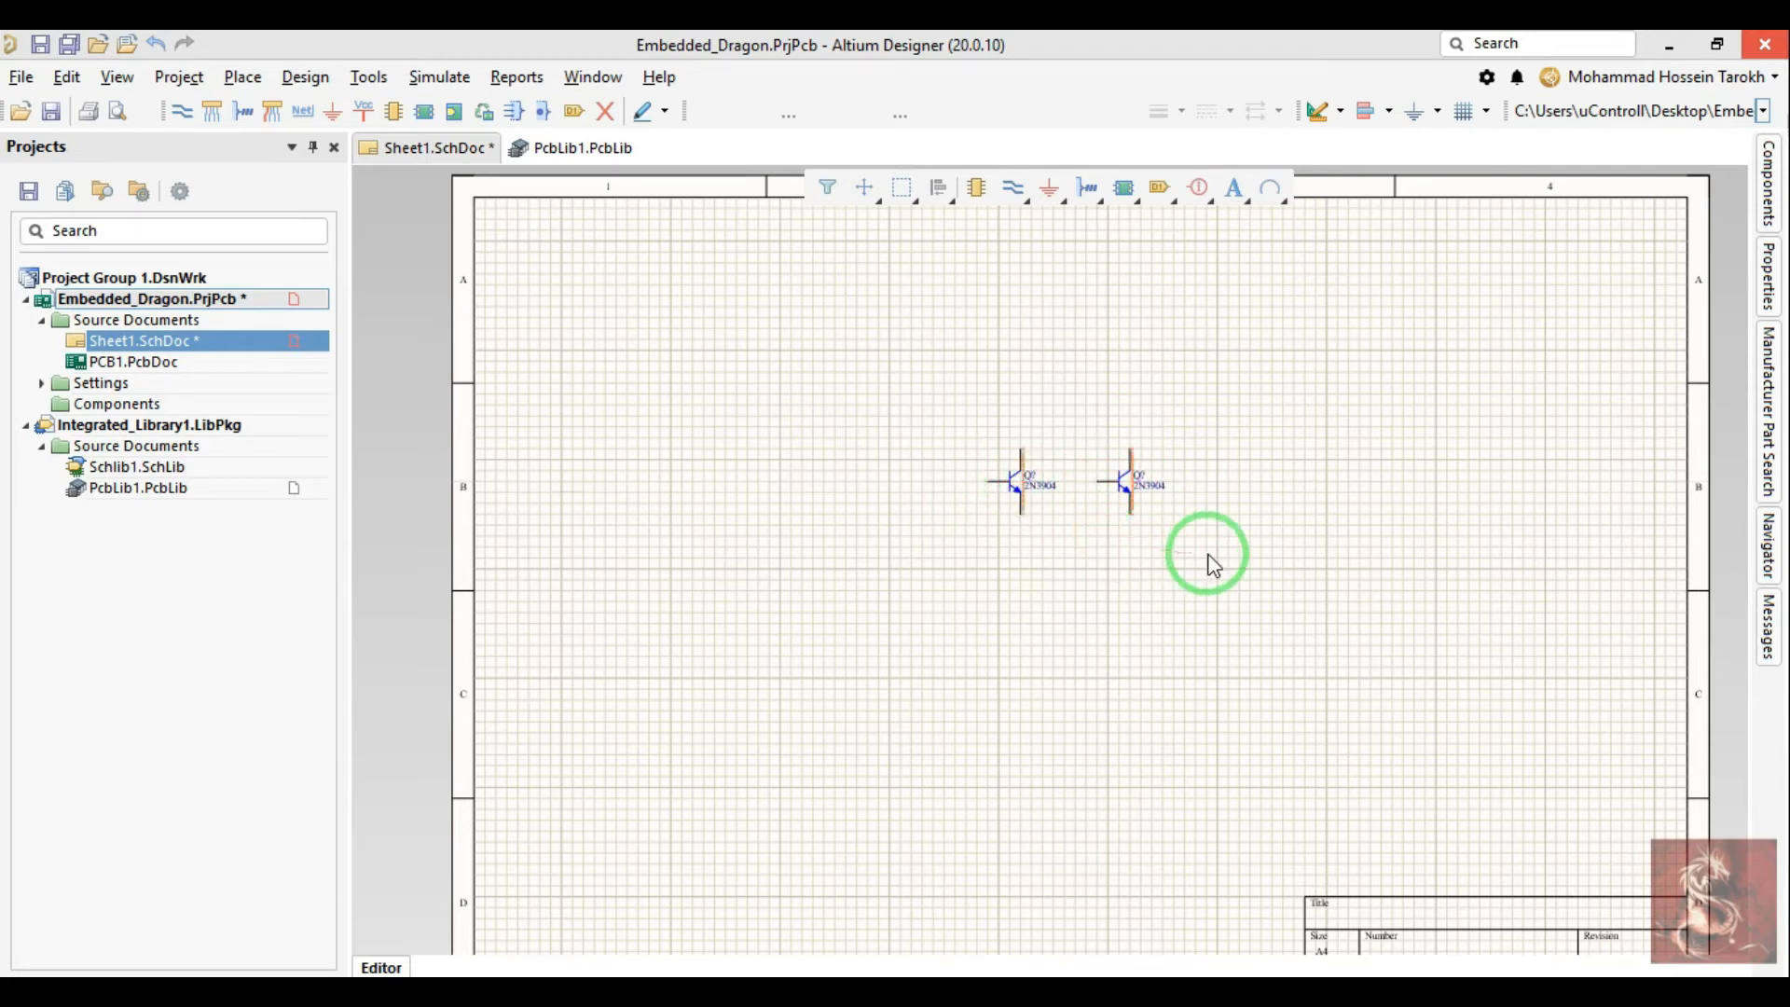
Step: Try selecting both 2N3904 transistors with selection areas drawn in different directions, and clear the selection
left_click_drag(850, 378, 1203, 559)
left_click_drag(911, 399, 1193, 574)
left_click(1146, 599)
left_click_drag(1181, 528, 991, 515)
left_click(1020, 642)
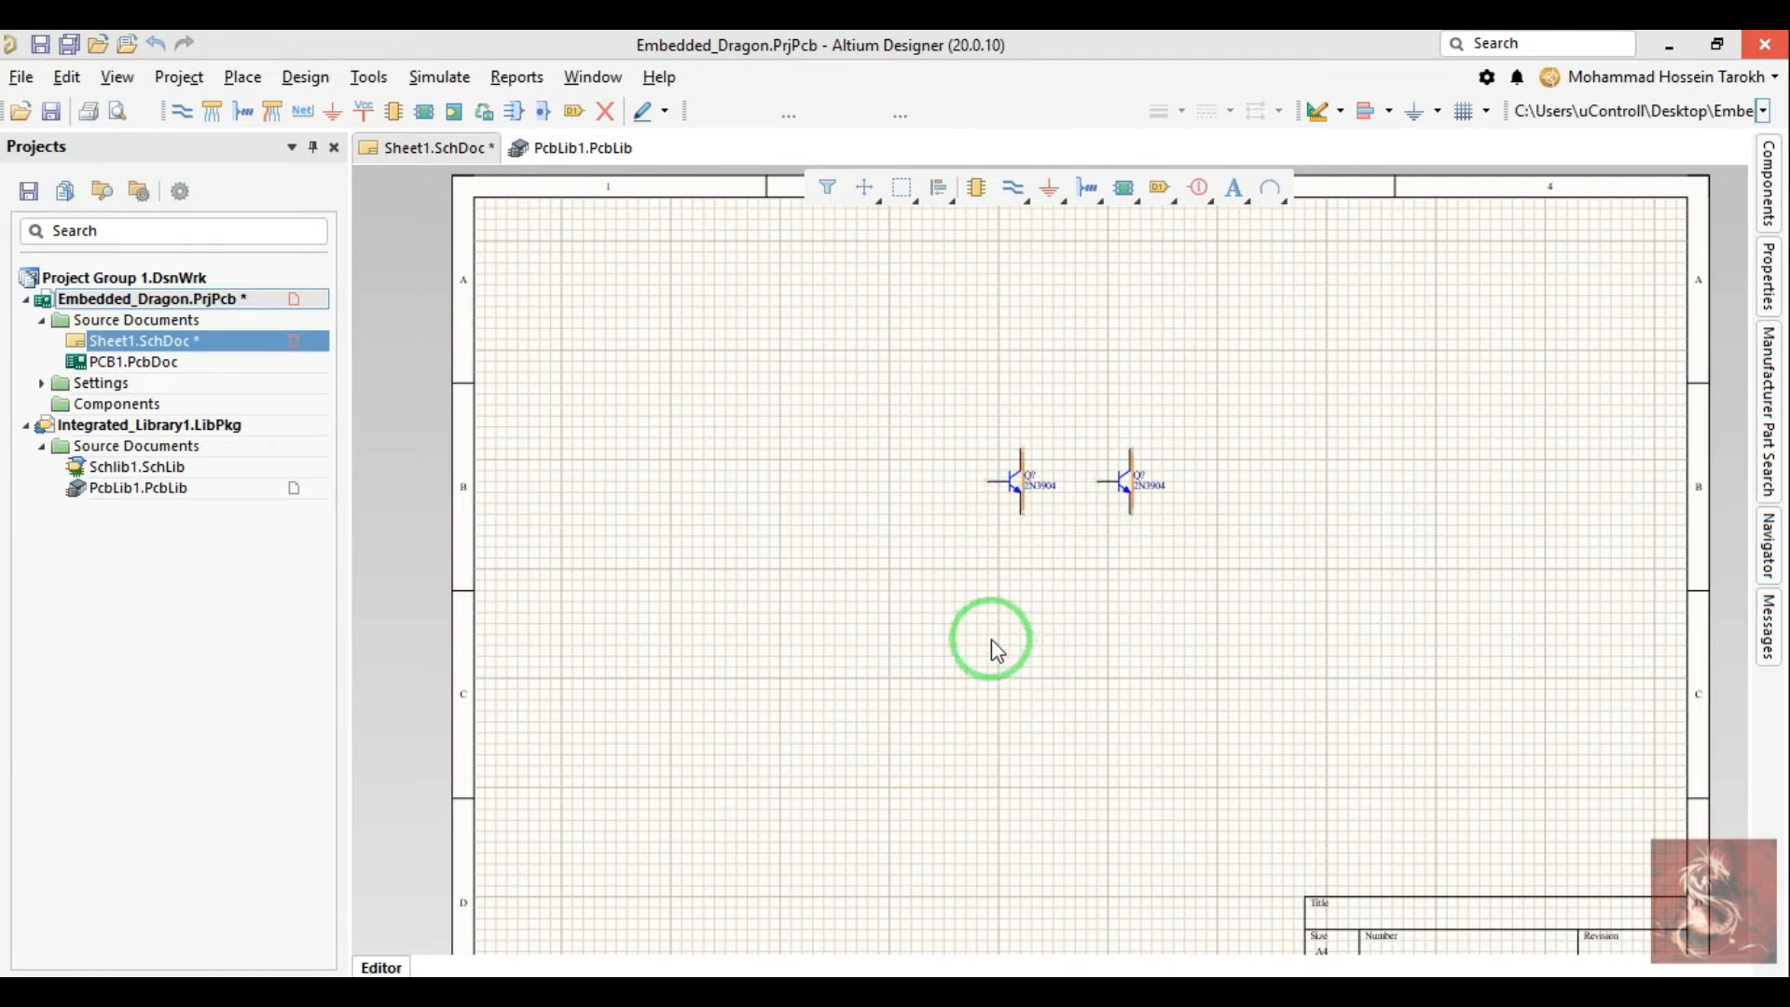
Step: Inspect the two 2N3904 transistors on the schematic sheet at different magnifications, both close up and within the whole sheet
right_click_drag(994, 585, 960, 627)
scroll(1110, 522, "up", 5, "ctrl")
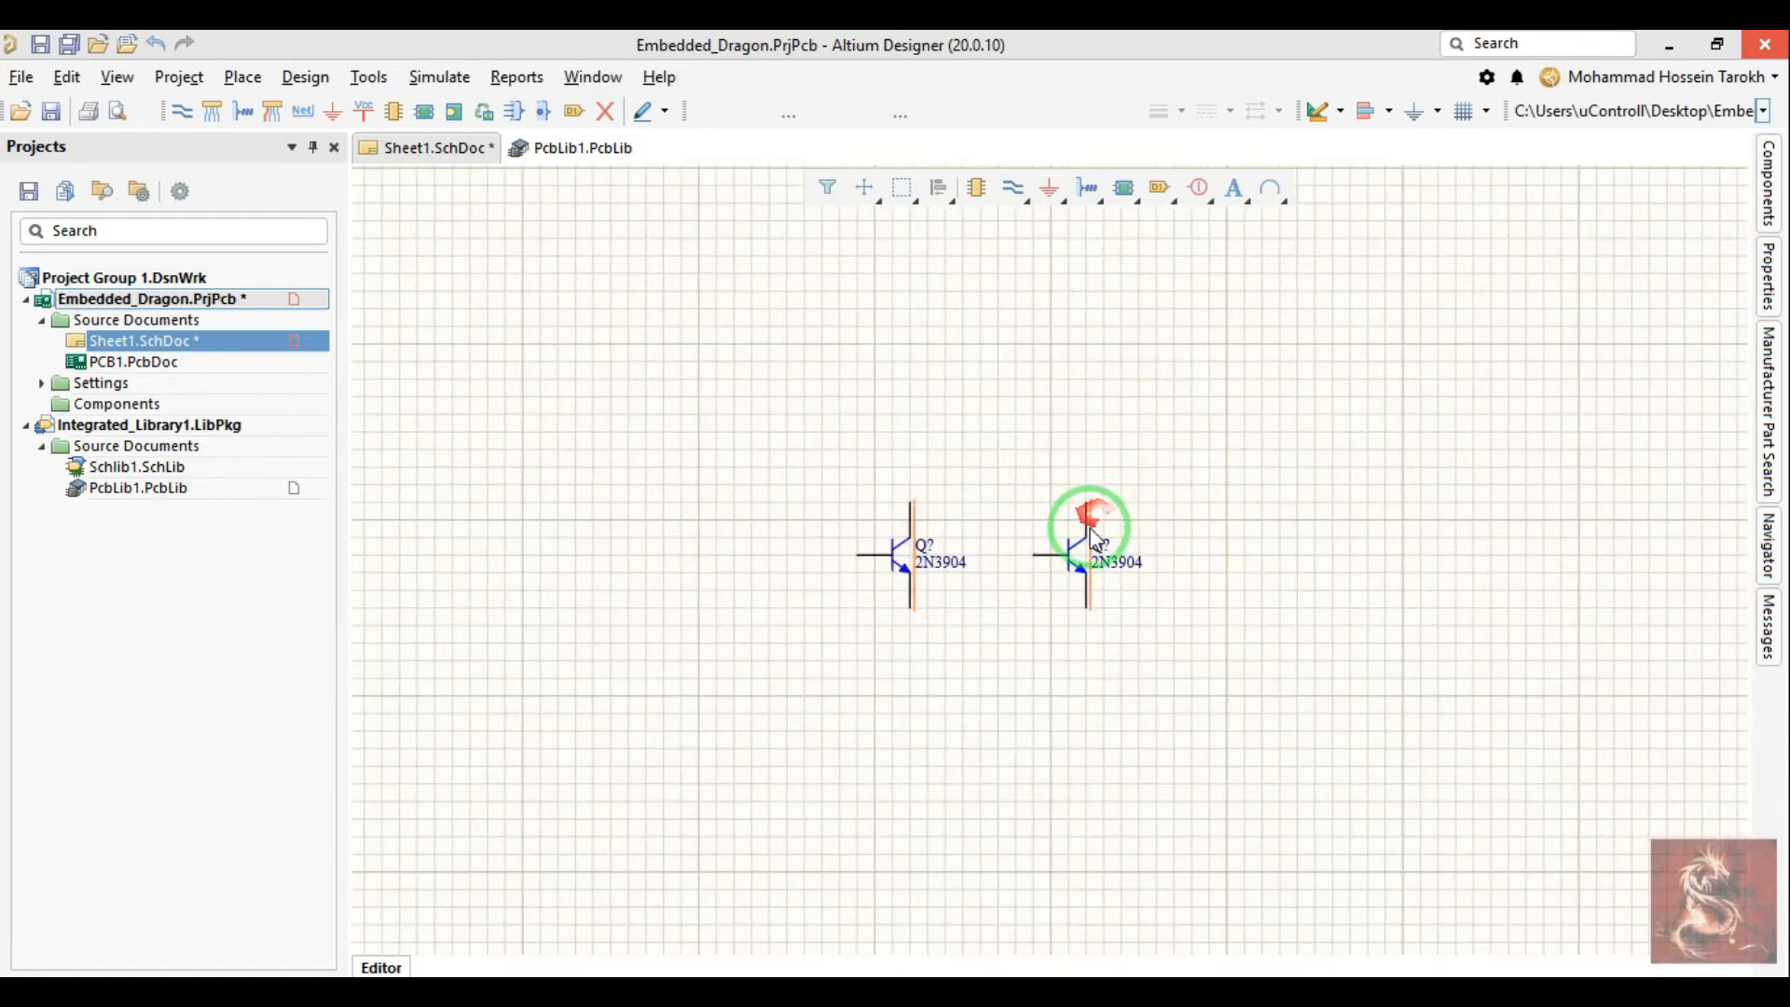
scroll(976, 532, "down", 2, "ctrl")
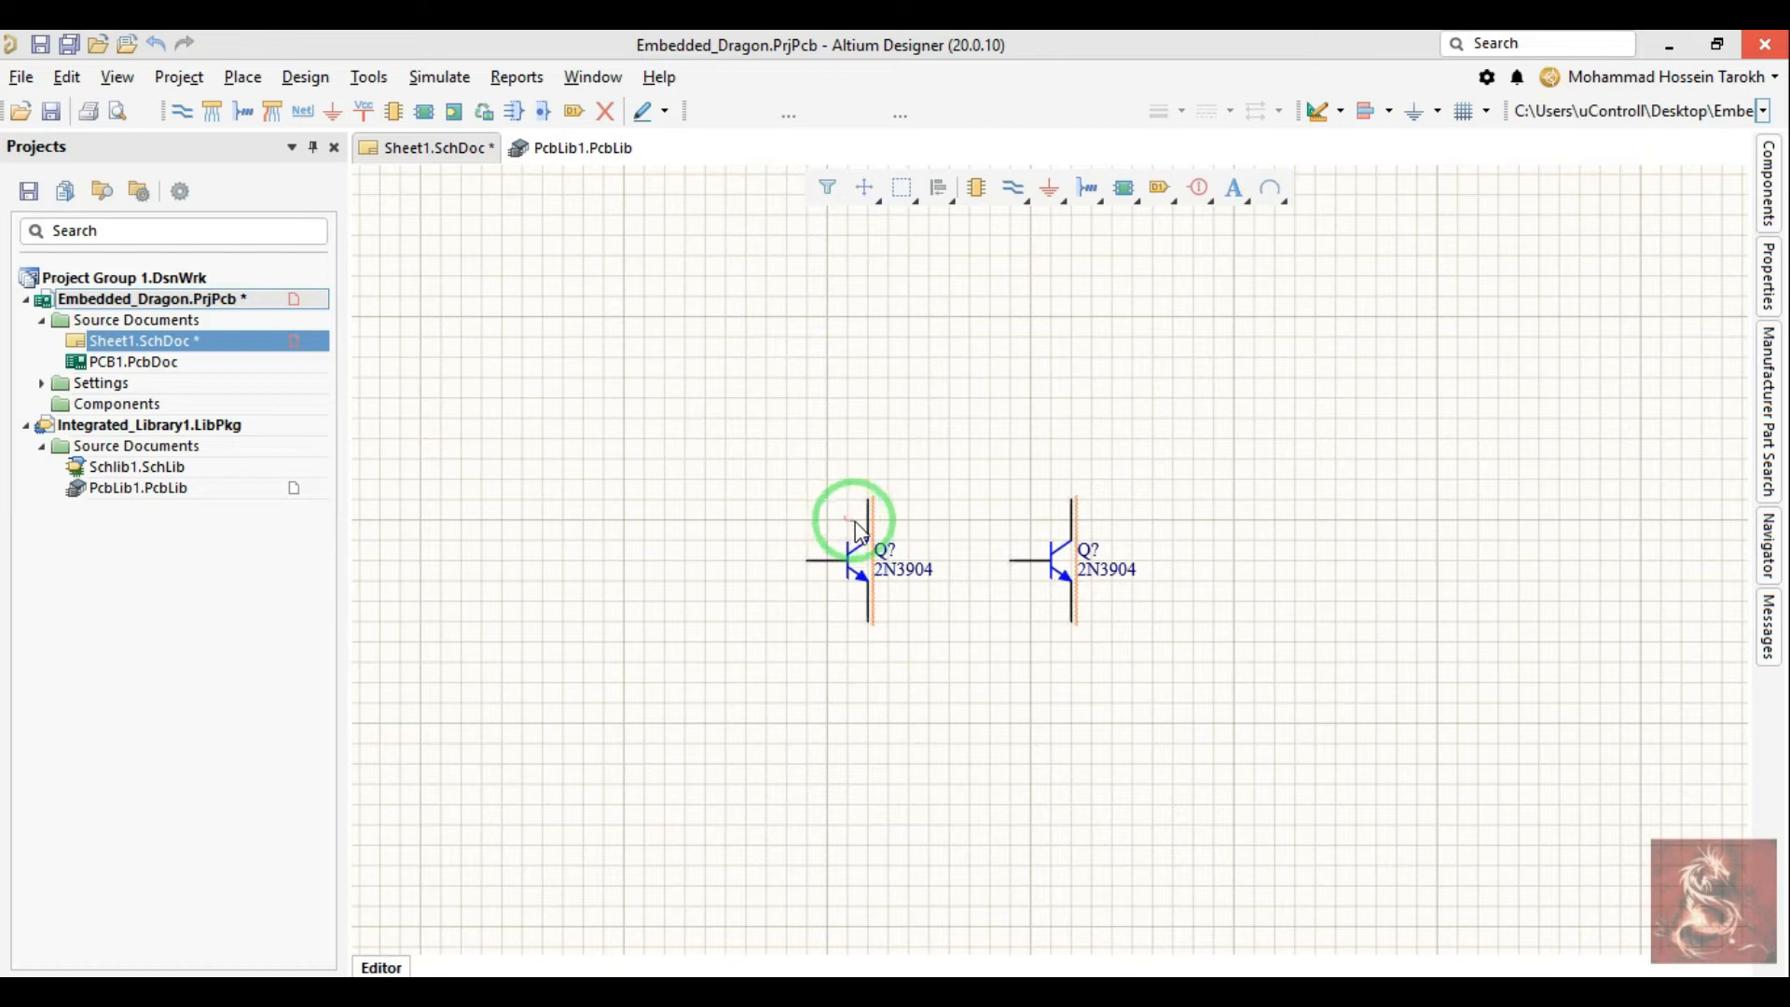
scroll(886, 515, "down", 4, "ctrl")
scroll(917, 500, "up", 5, "ctrl")
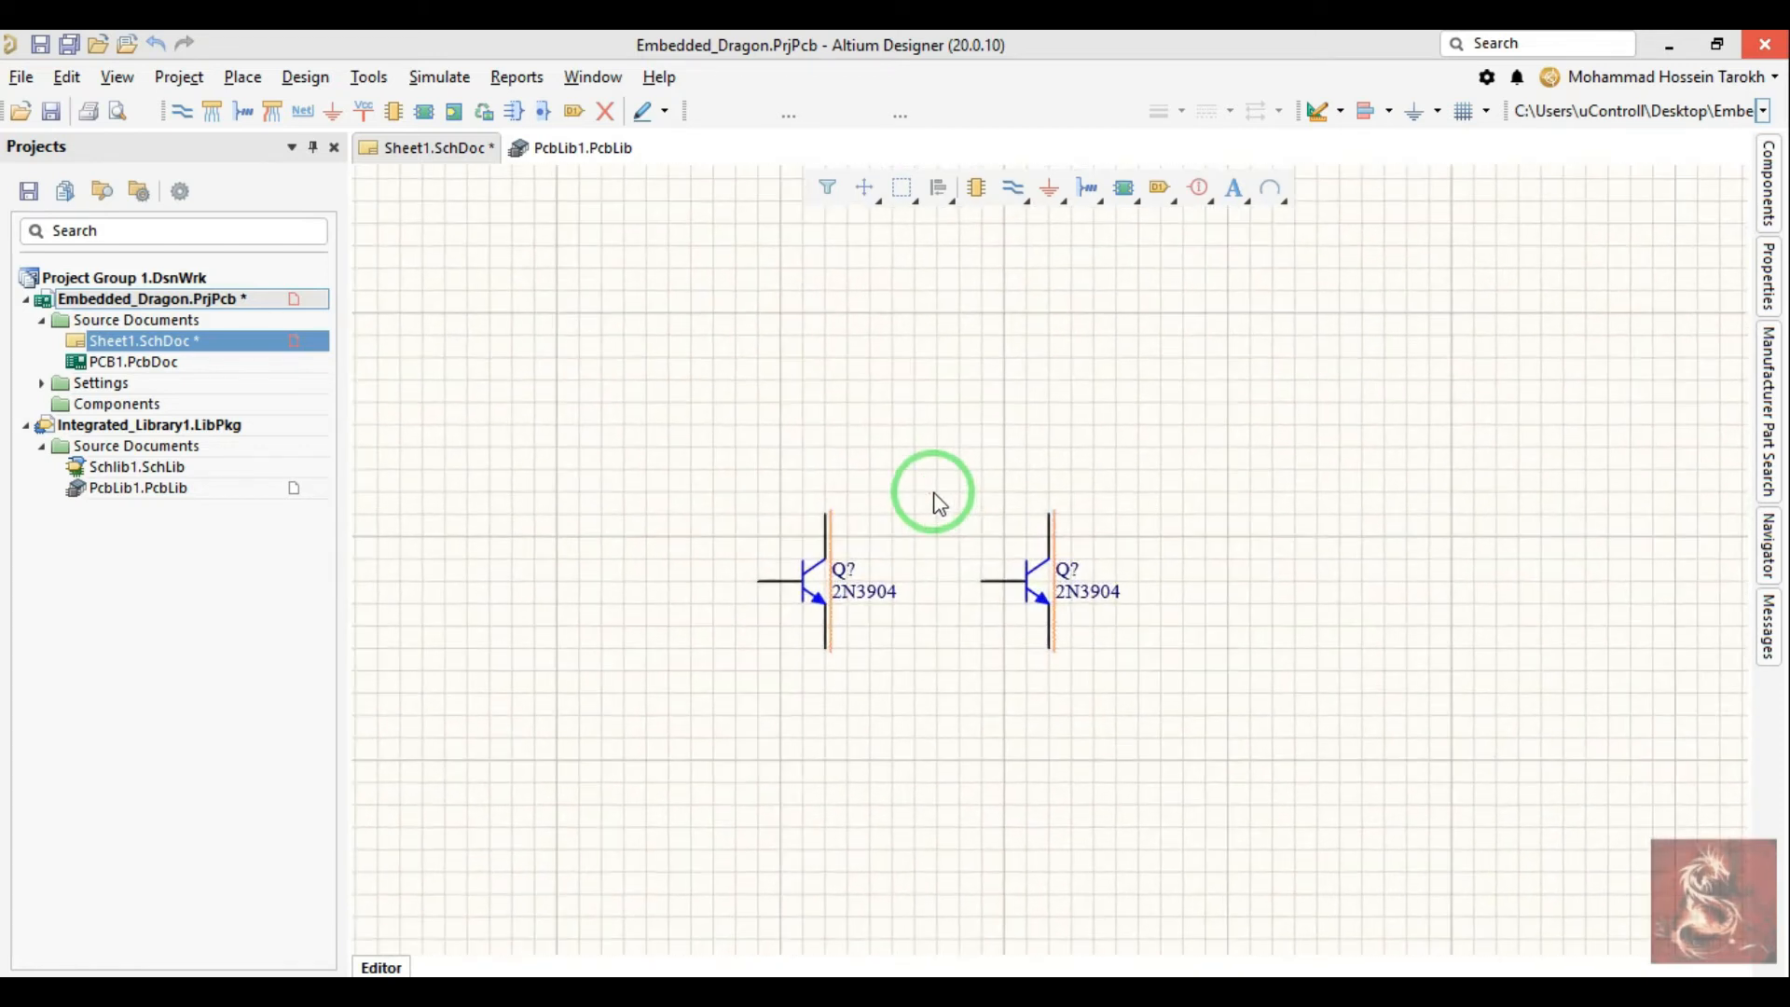
scroll(935, 499, "up", 1, "ctrl")
scroll(951, 496, "down", 4, "ctrl")
scroll(963, 492, "up", 3, "ctrl")
scroll(961, 486, "down", 2, "ctrl")
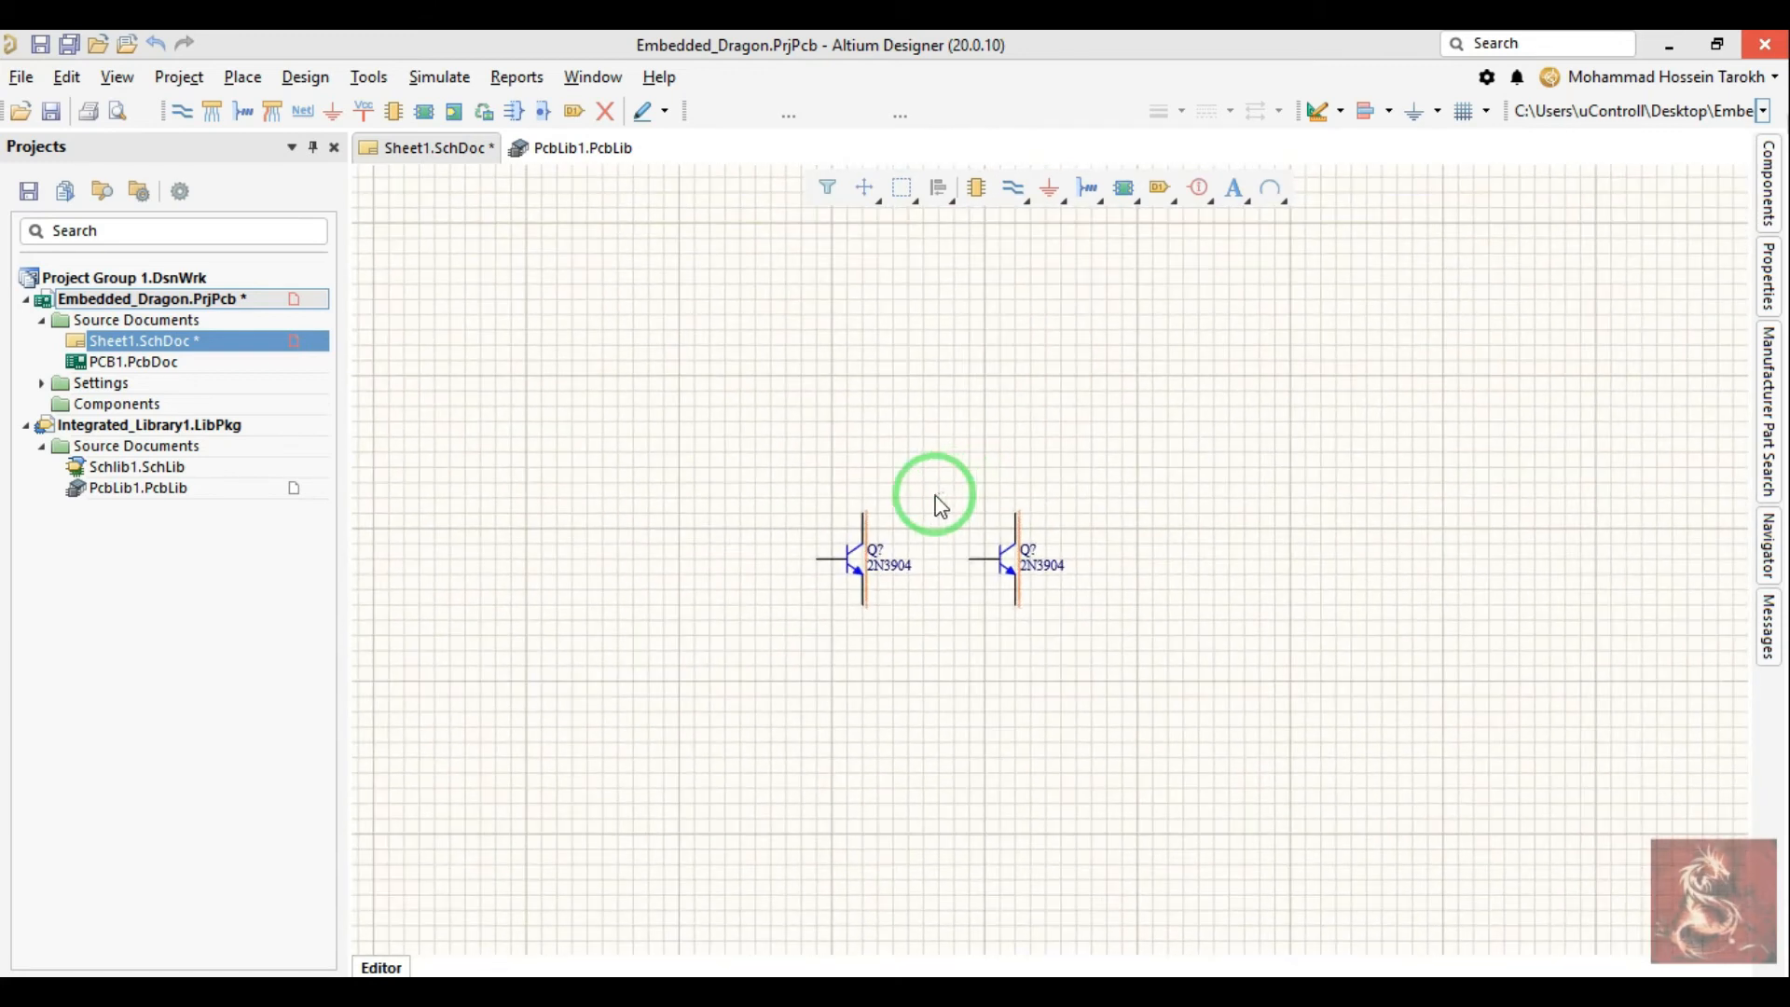
scroll(937, 501, "up", 1, "ctrl")
scroll(936, 501, "down", 4, "ctrl")
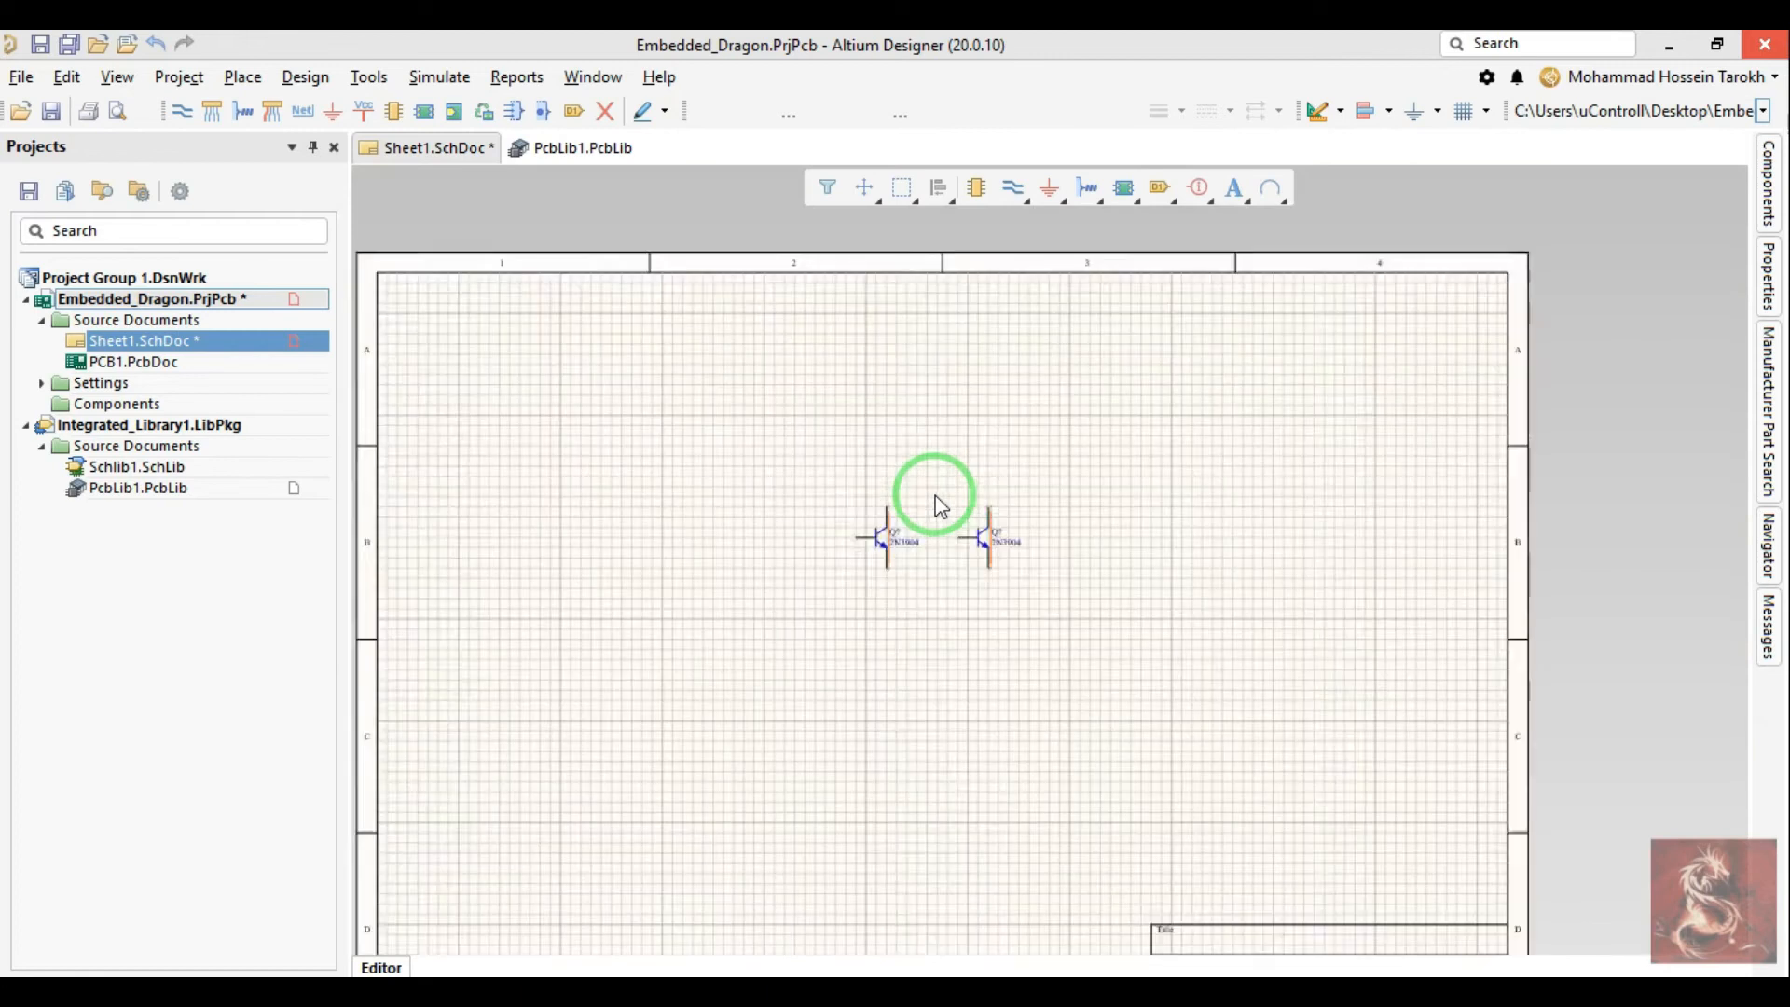
scroll(938, 503, "up", 3, "ctrl")
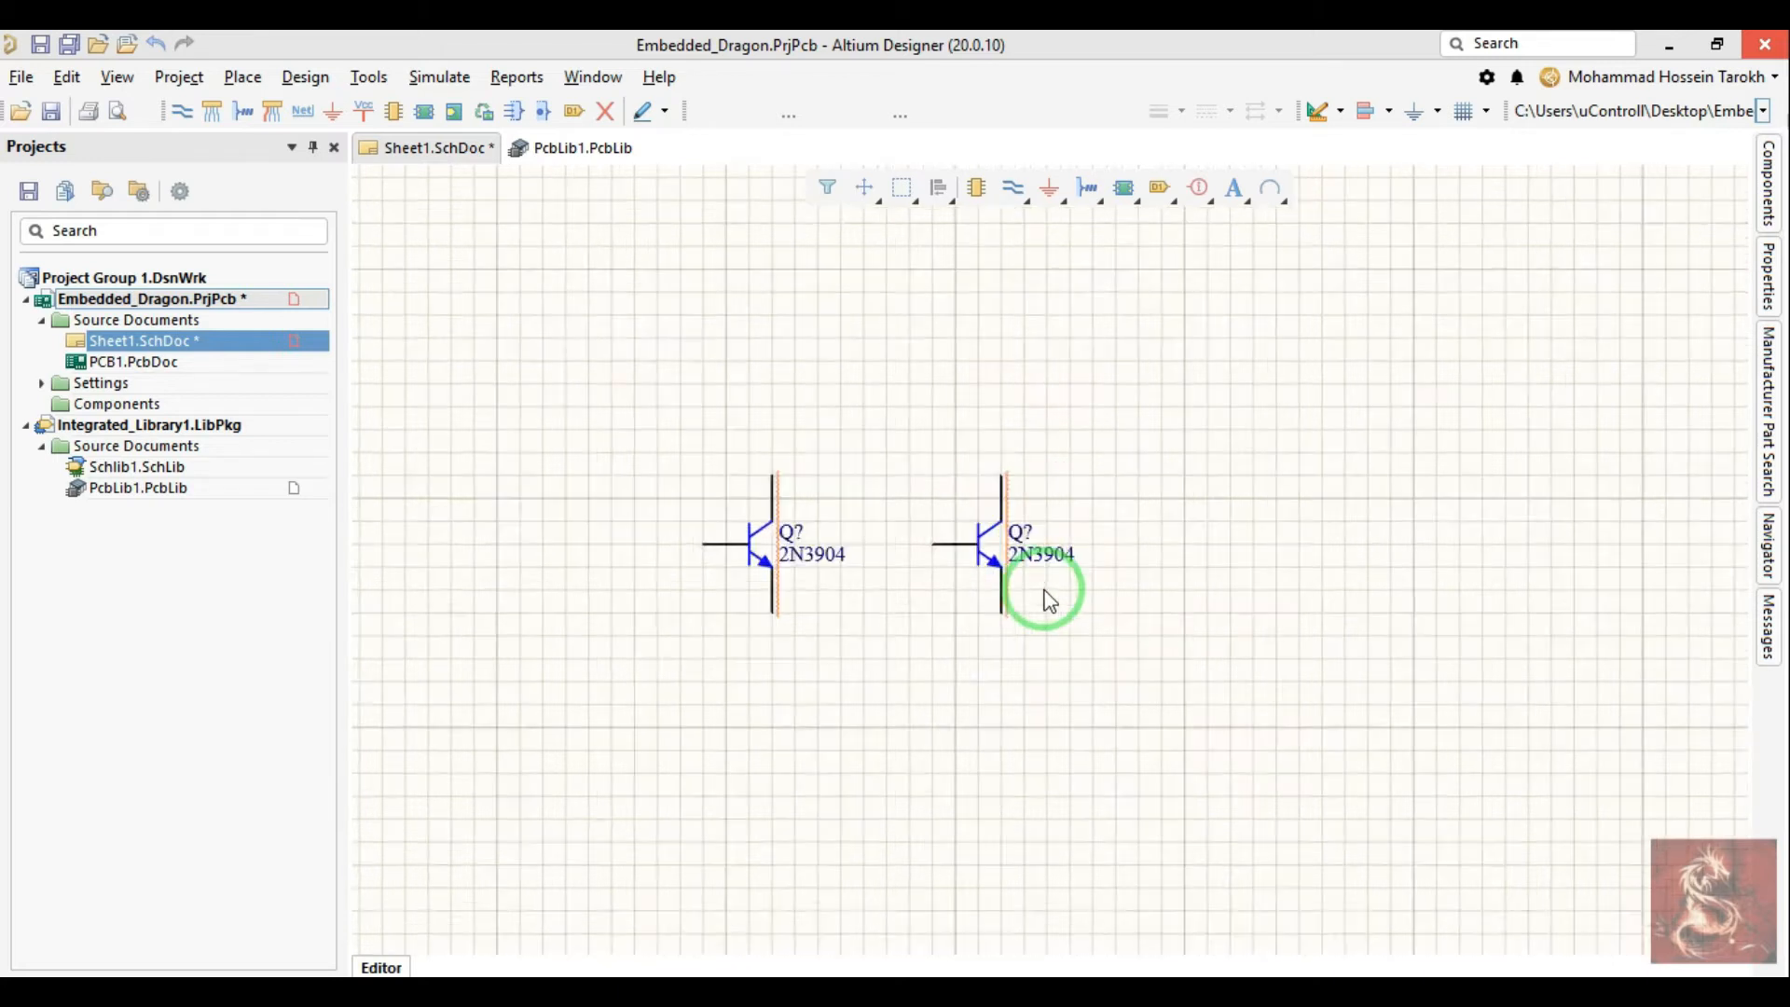
scroll(1003, 637, "down", 4, "ctrl")
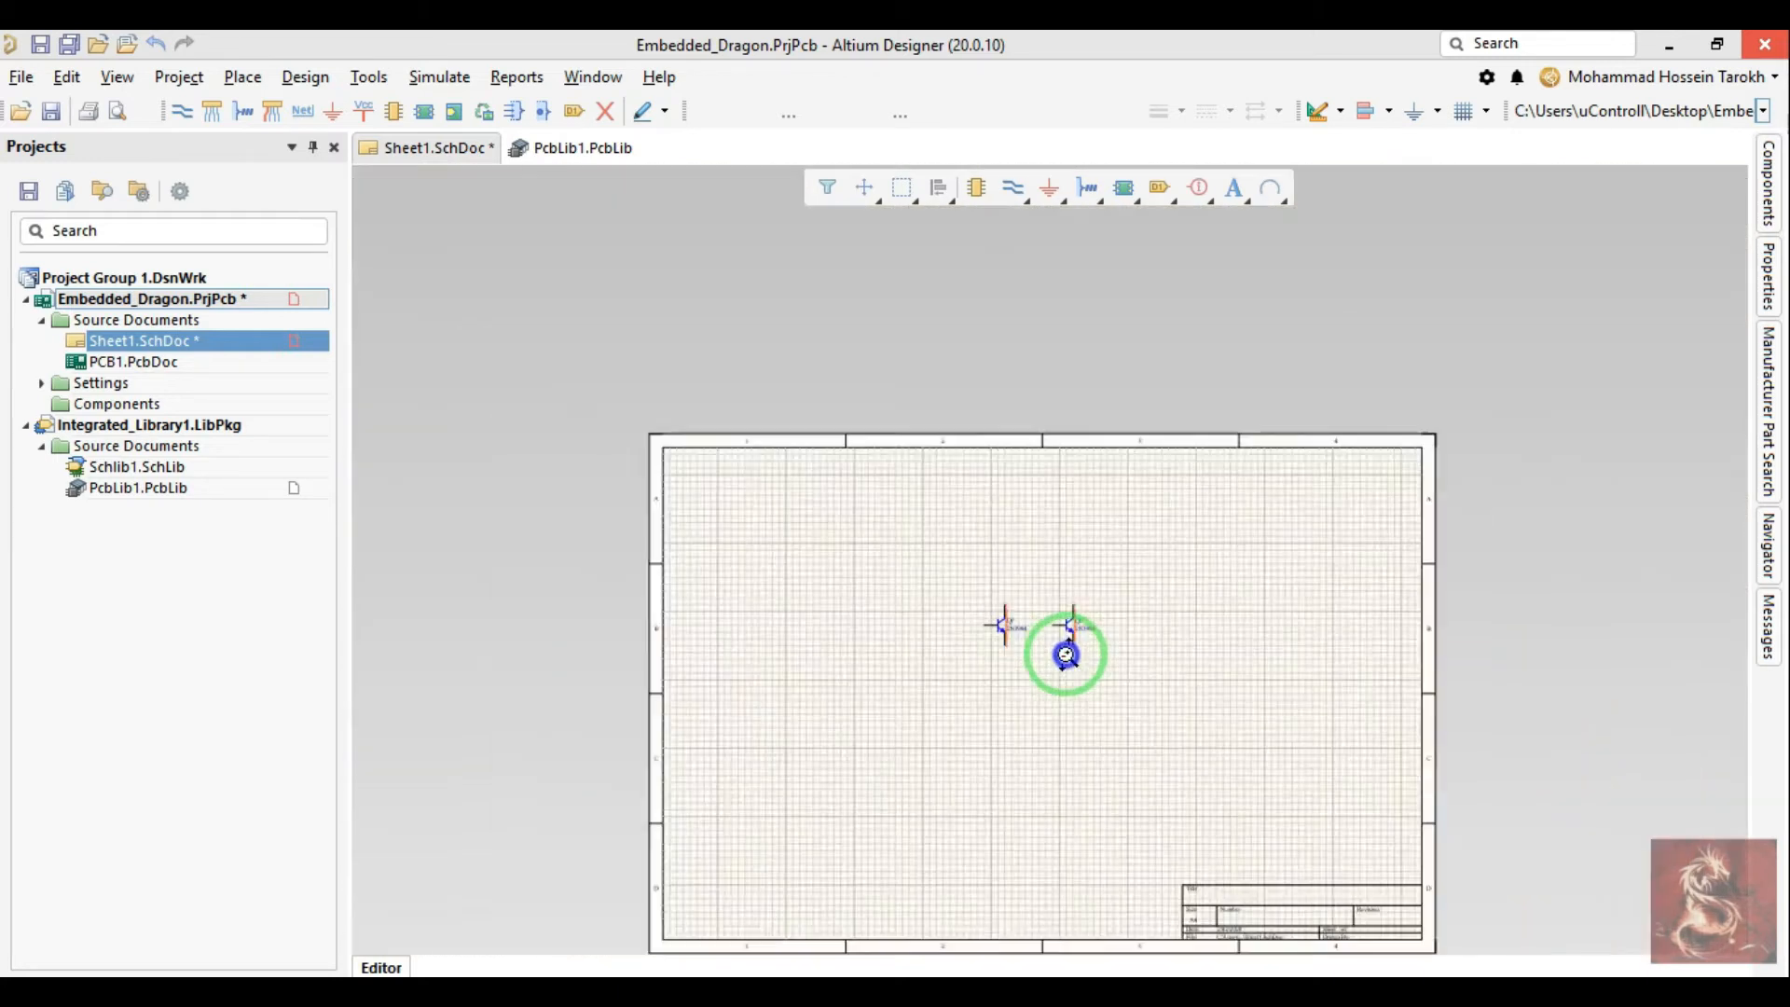
scroll(988, 708, "up", 2, "ctrl")
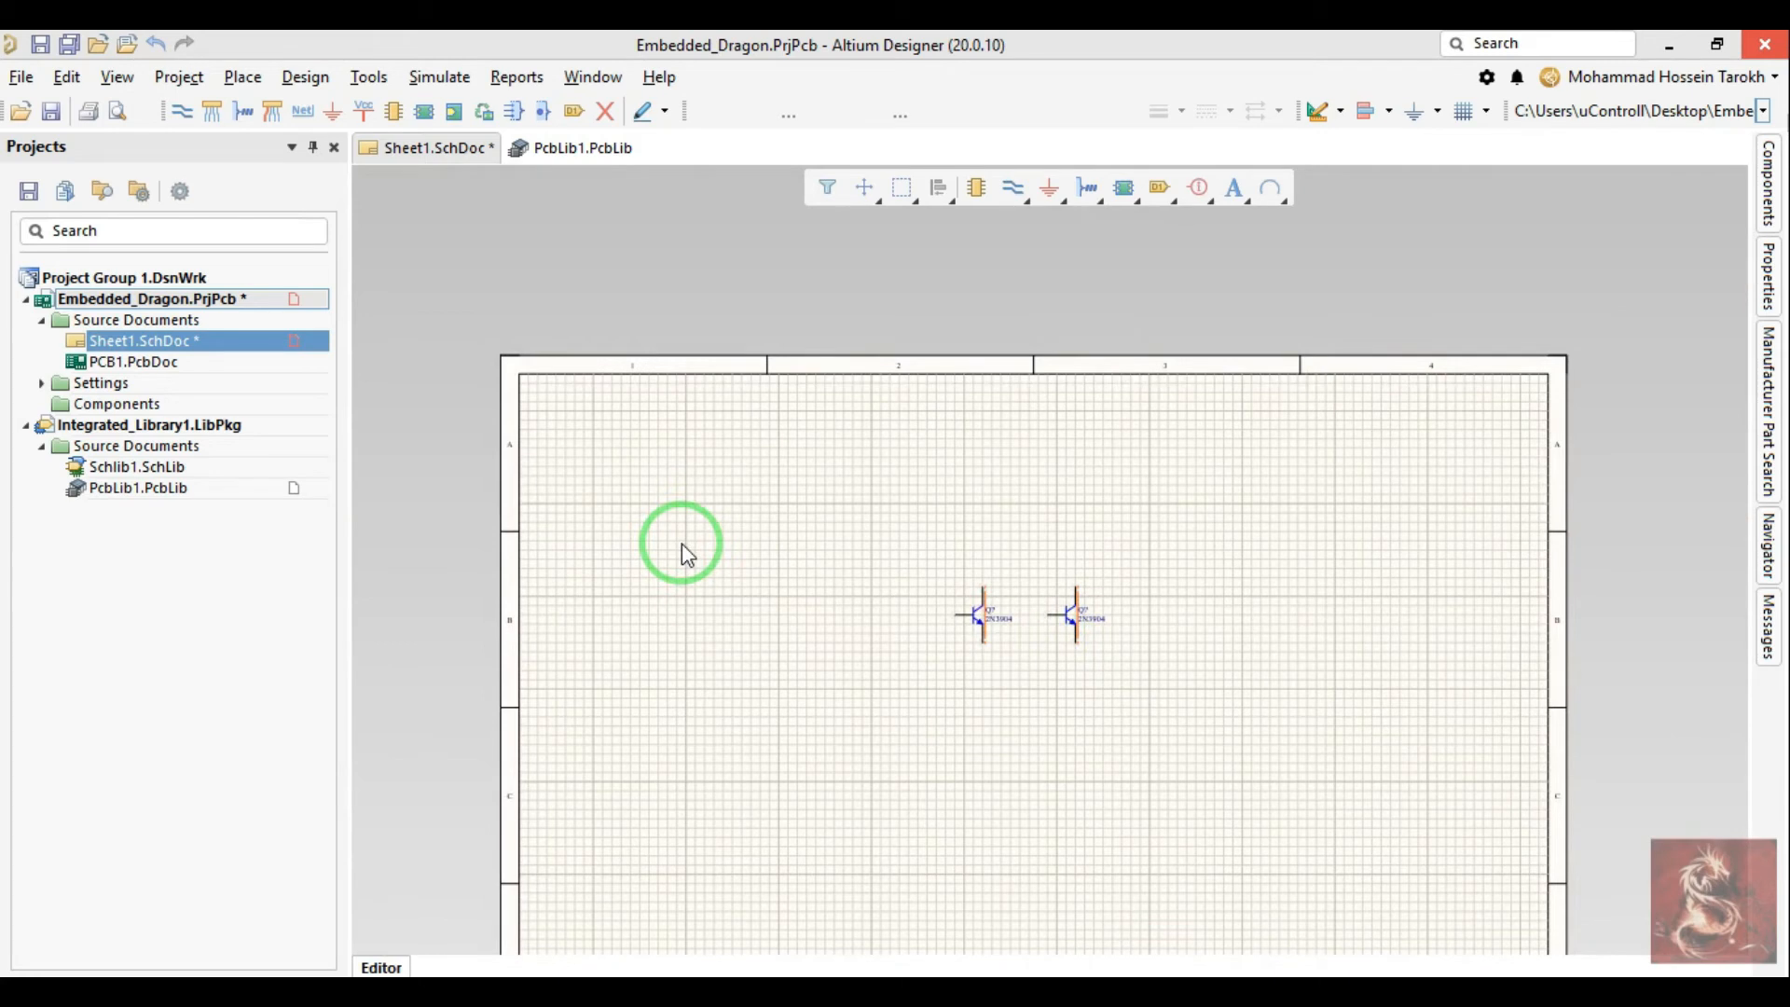
scroll(1048, 666, "up", 1, "ctrl")
scroll(1048, 666, "up", 1, "ctrl")
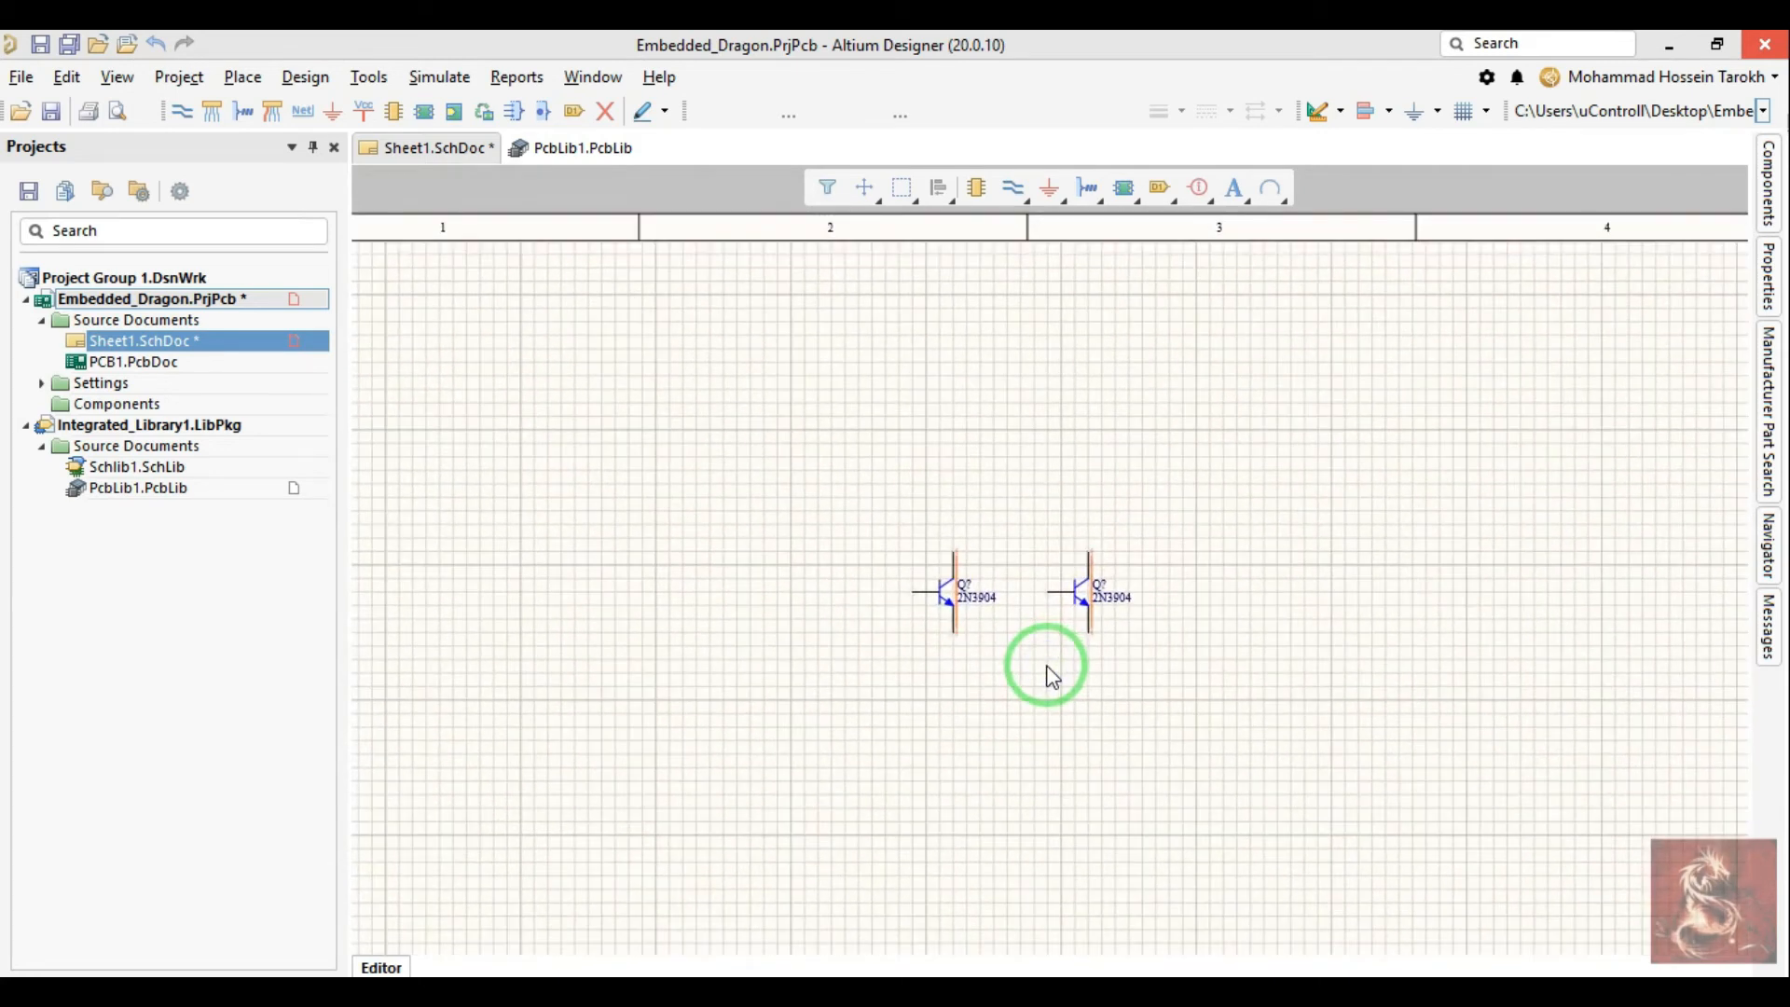
scroll(1052, 676, "up", 2, "ctrl")
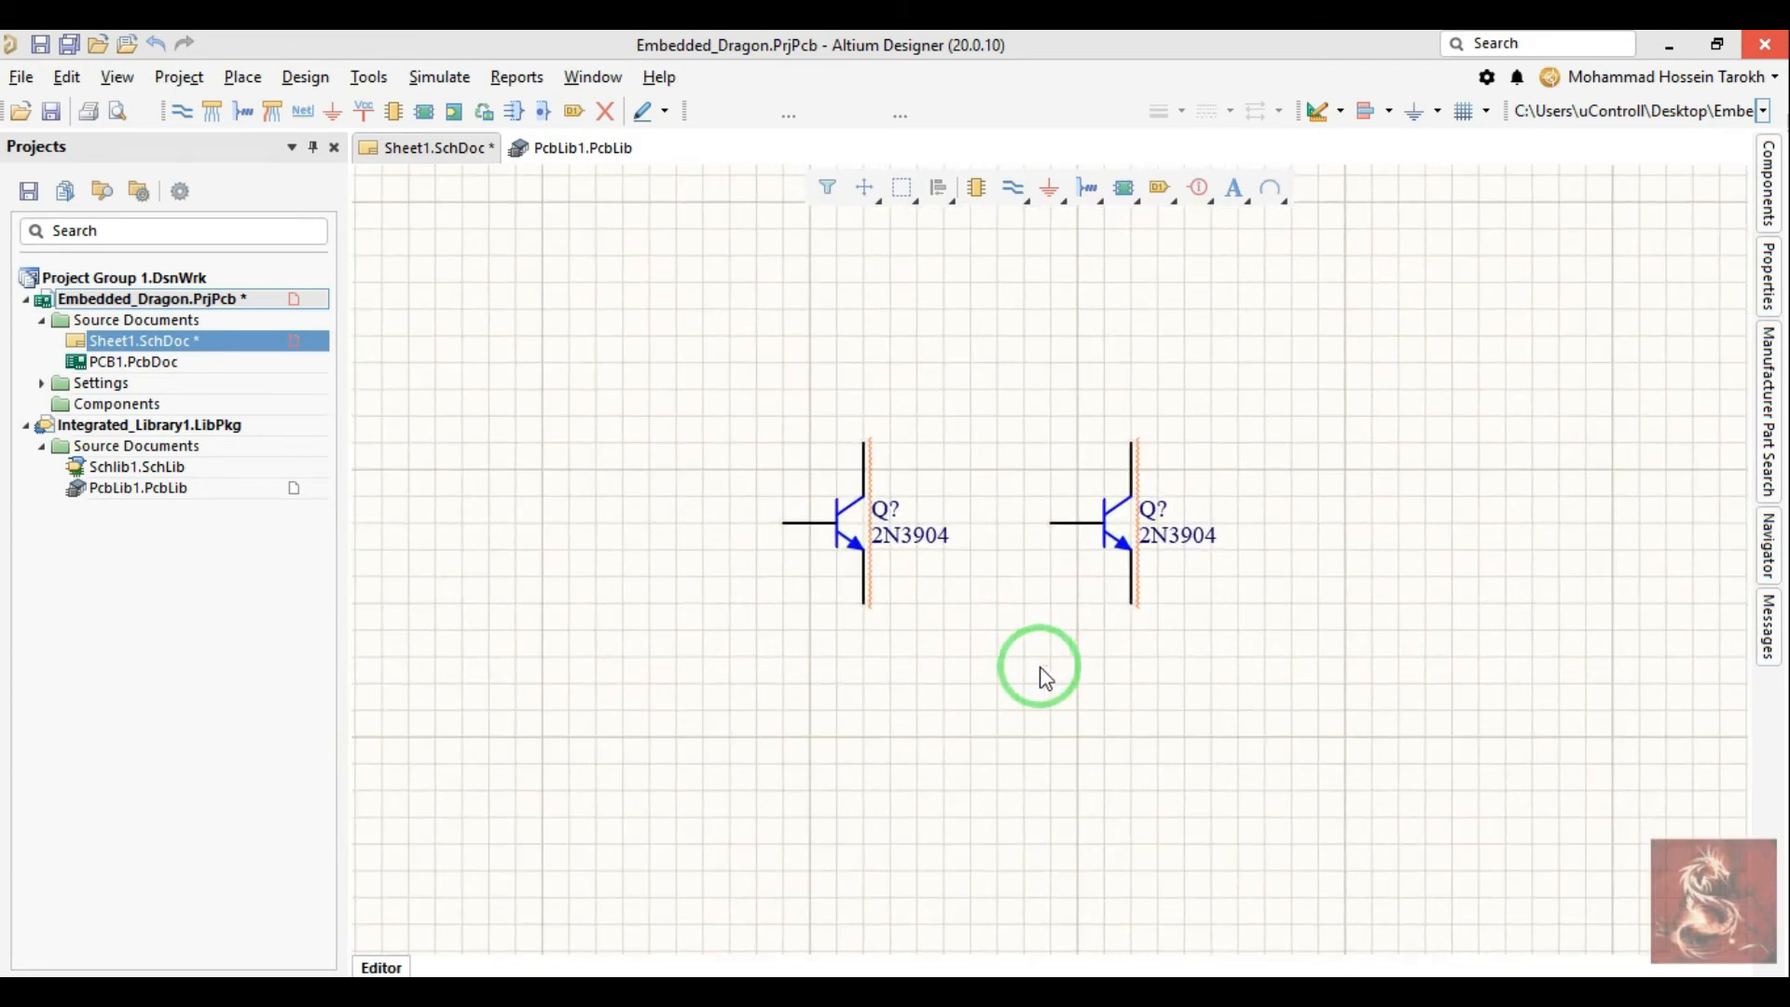
scroll(1044, 676, "up", 4, "ctrl")
scroll(1037, 660, "down", 6, "ctrl")
scroll(1037, 659, "up", 2, "ctrl")
scroll(1037, 660, "up", 1, "ctrl")
scroll(1037, 659, "down", 4, "ctrl")
scroll(1037, 659, "up", 2, "ctrl")
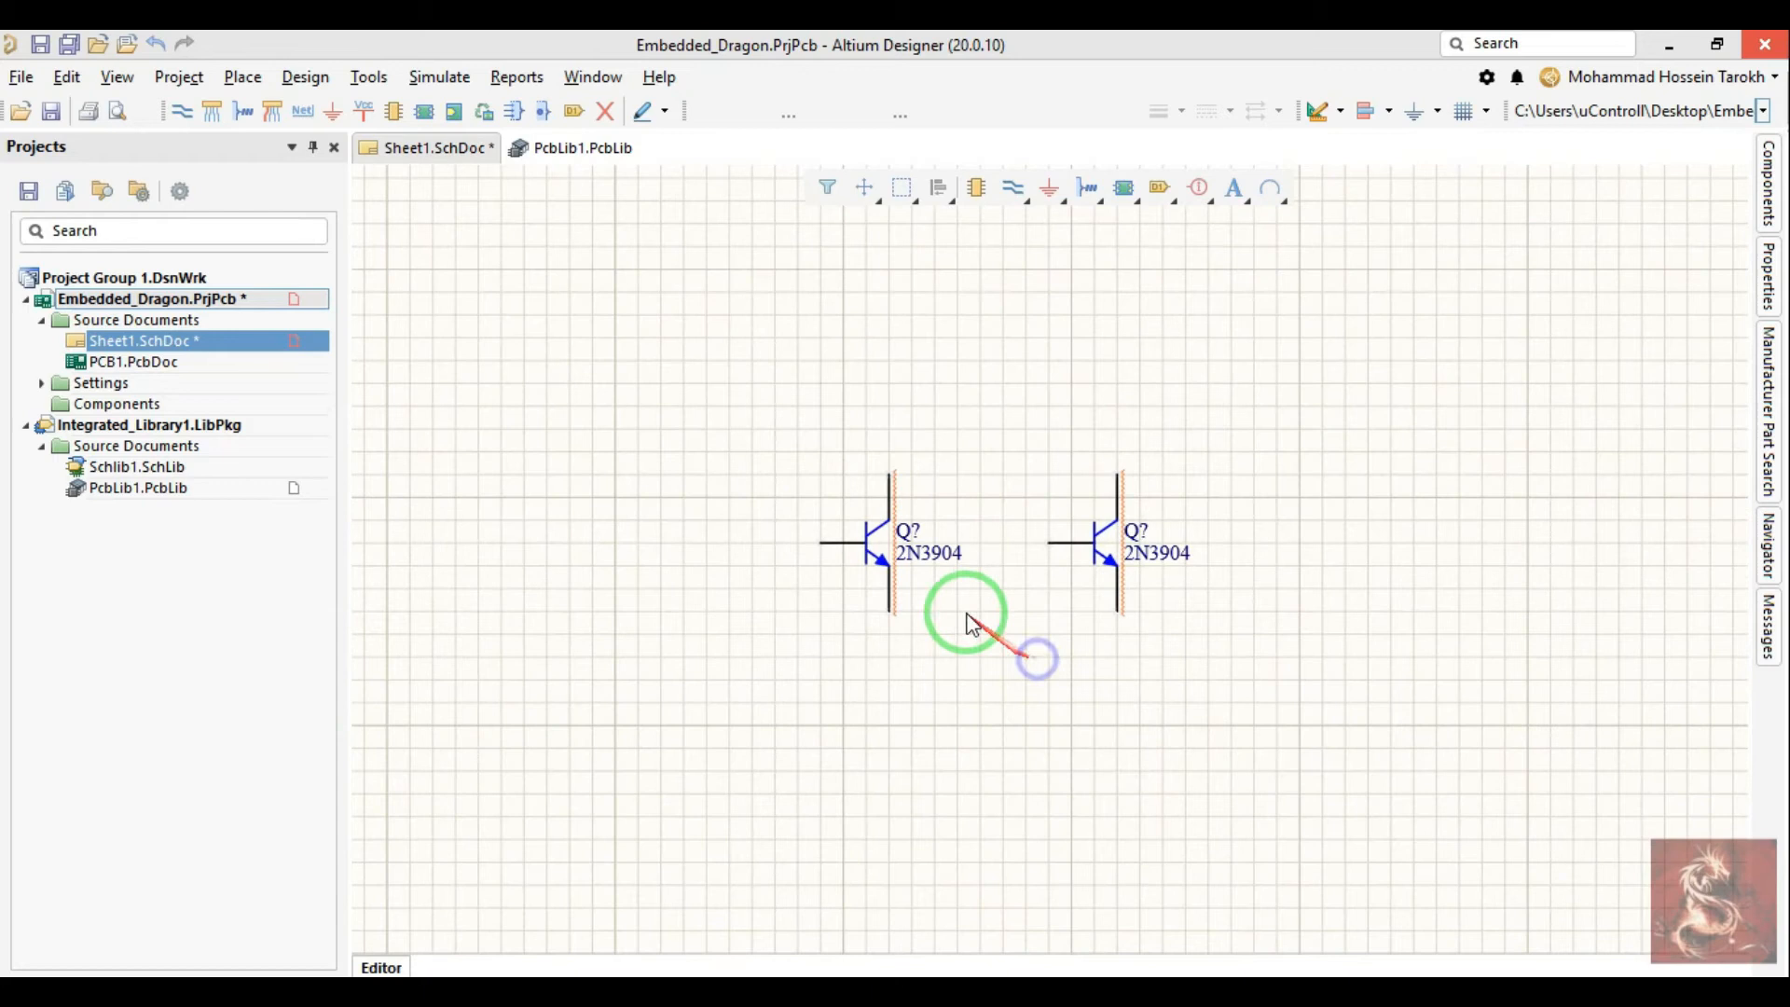
right_click_drag(999, 540, 1009, 678)
left_click_drag(856, 672, 1315, 648)
Step: Look through the diodes, inductors and other parts of Miscellaneous Devices.IntLib, and select MESFET-P to show its details
left_click(1769, 179)
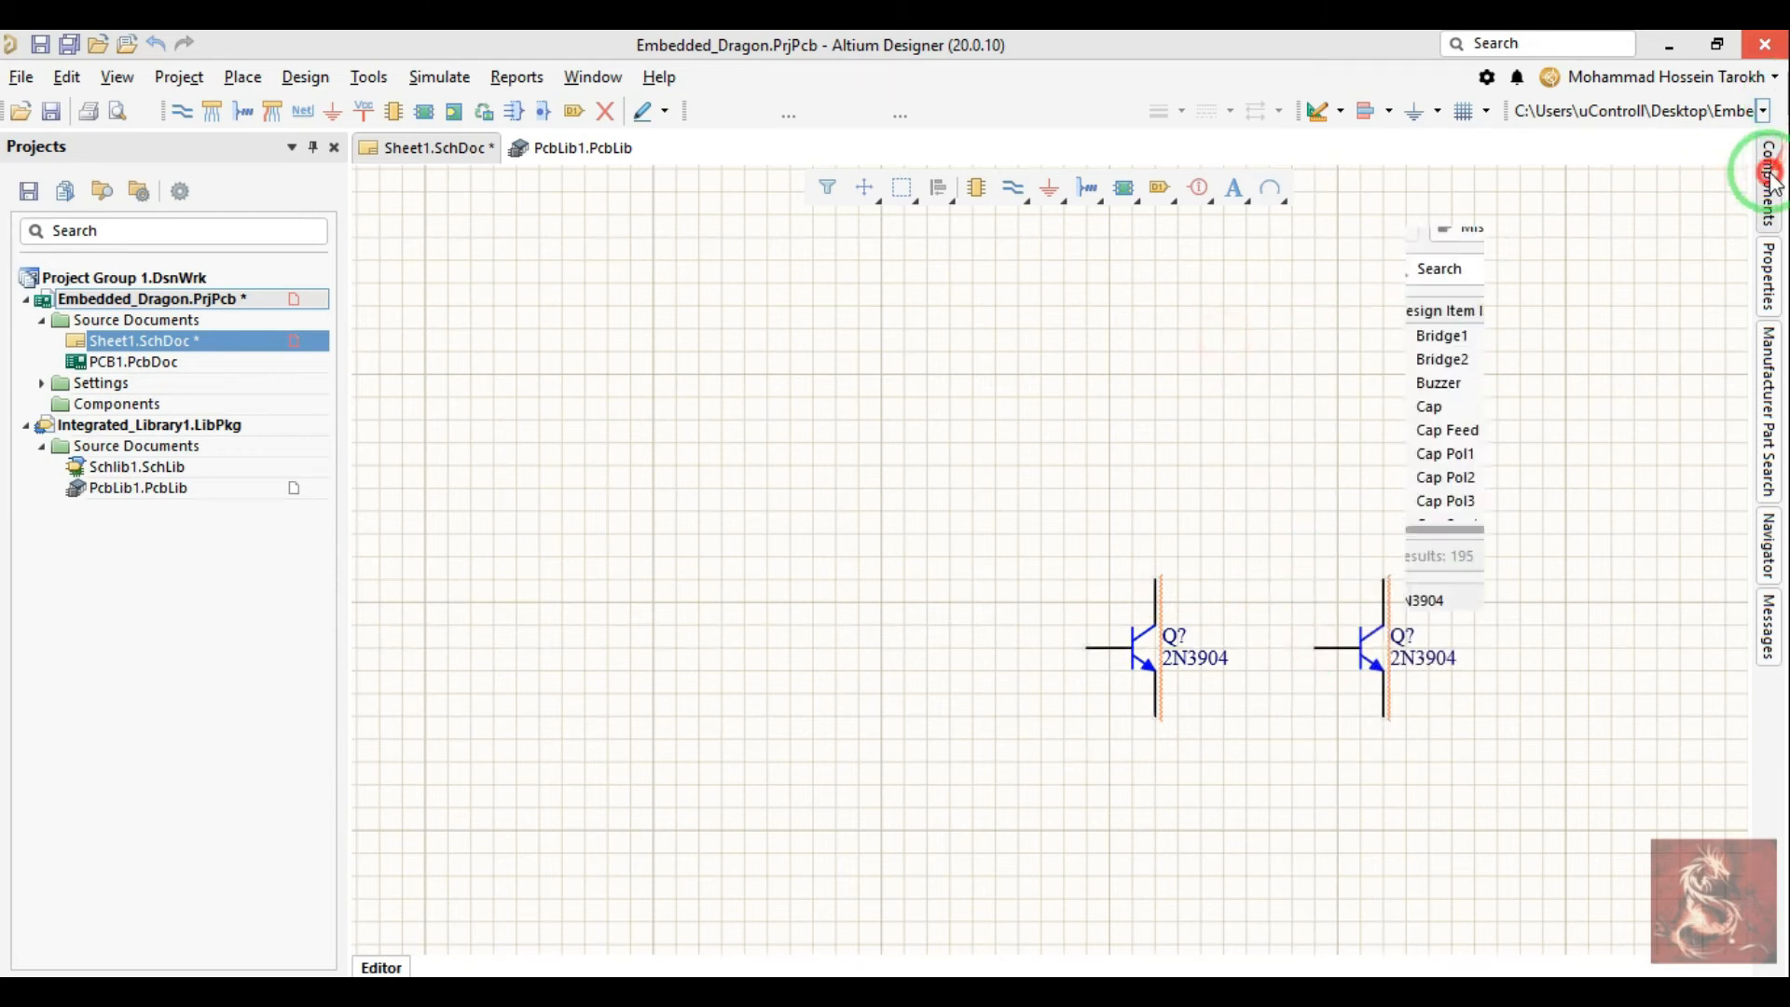
scroll(1478, 401, "down", 5)
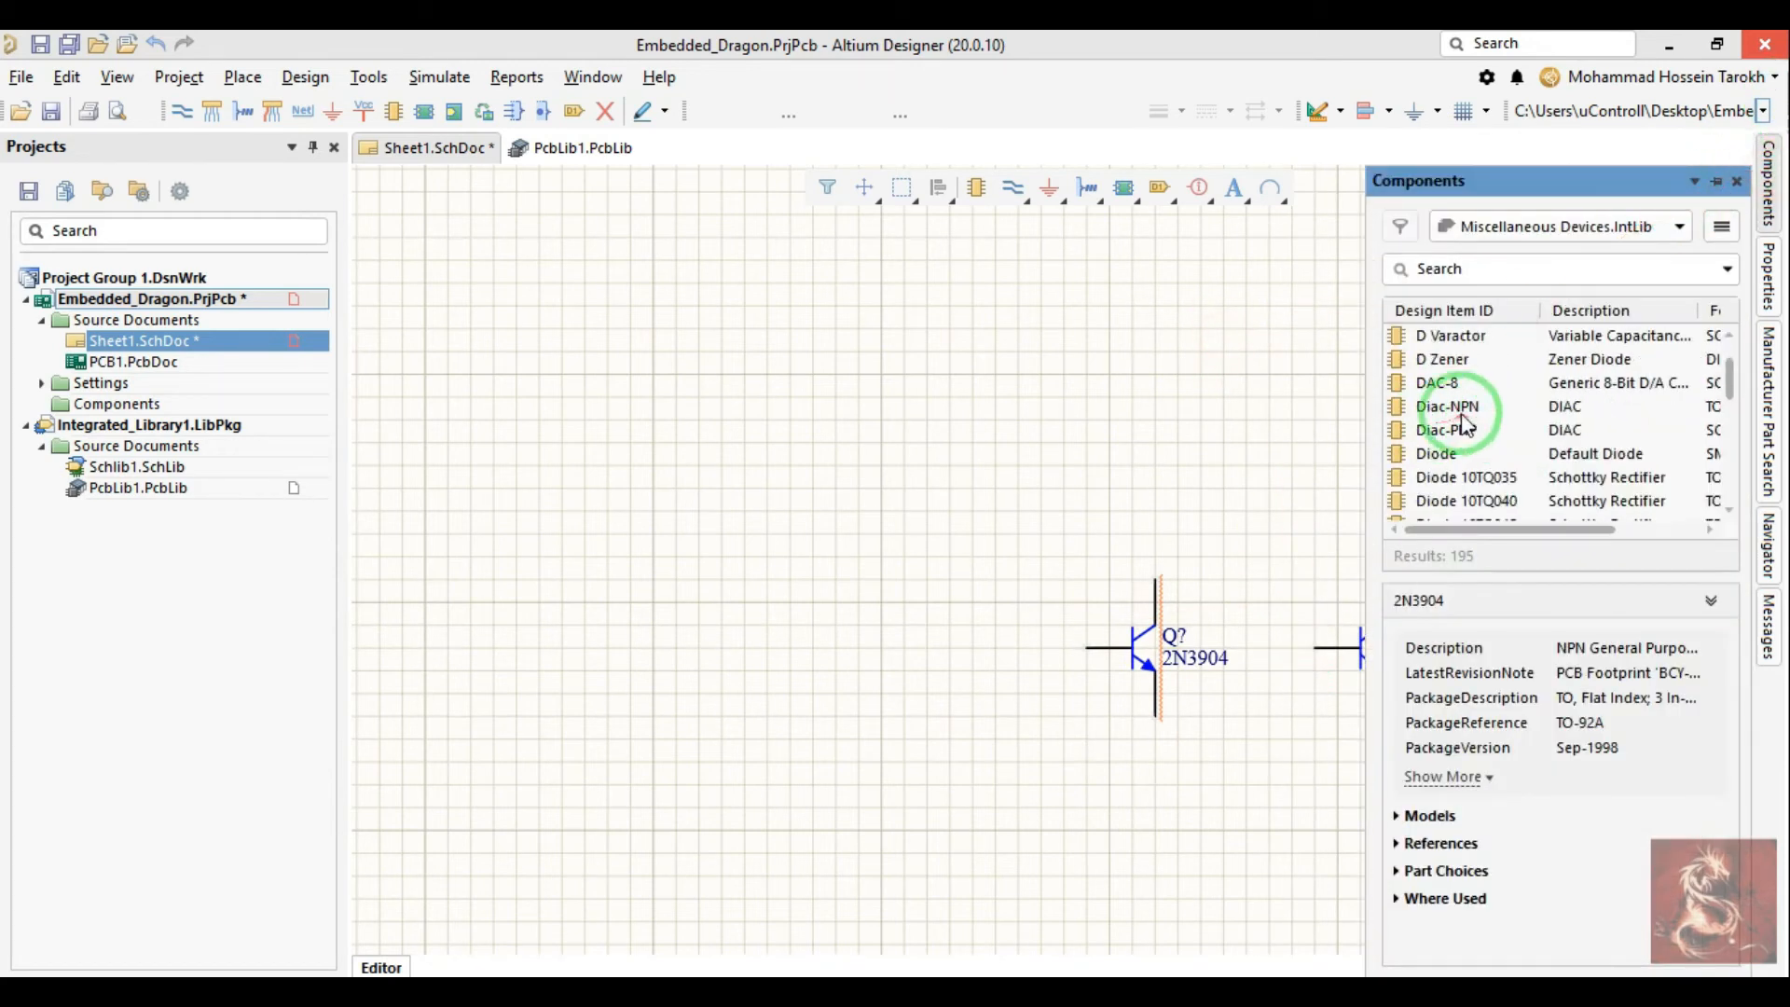
scroll(1457, 420, "down", 1)
right_click_drag(1213, 411, 930, 439)
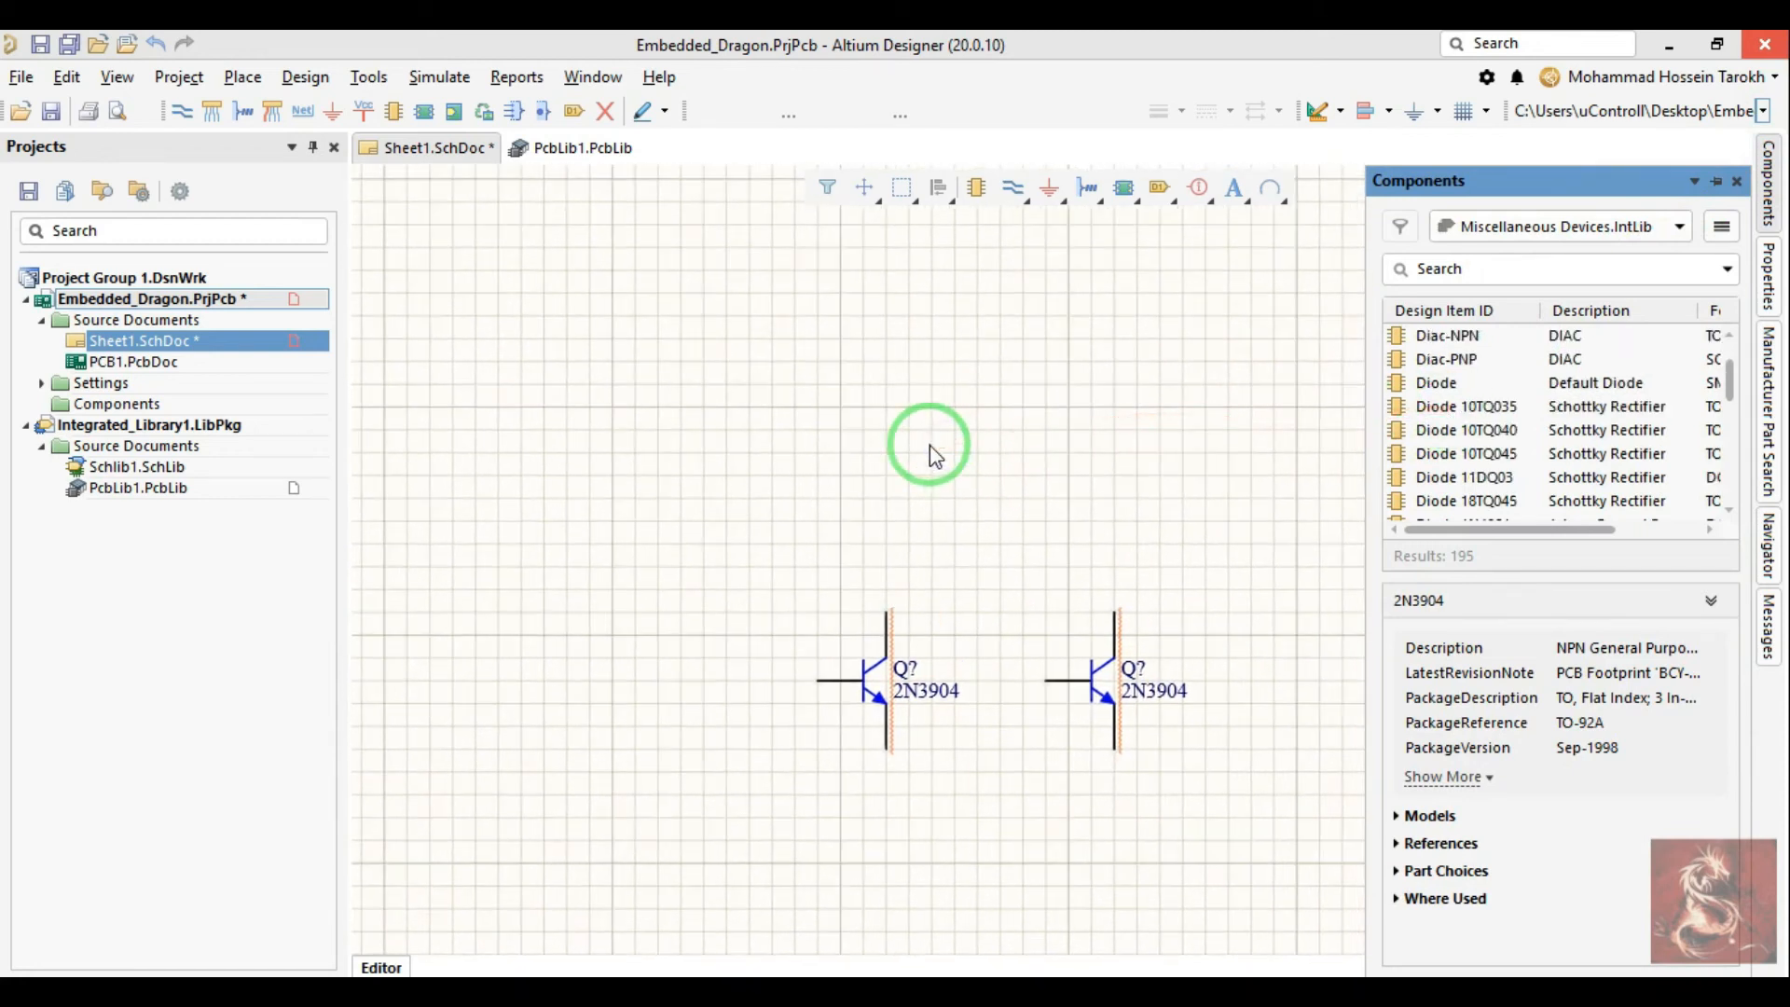
scroll(1502, 401, "down", 12)
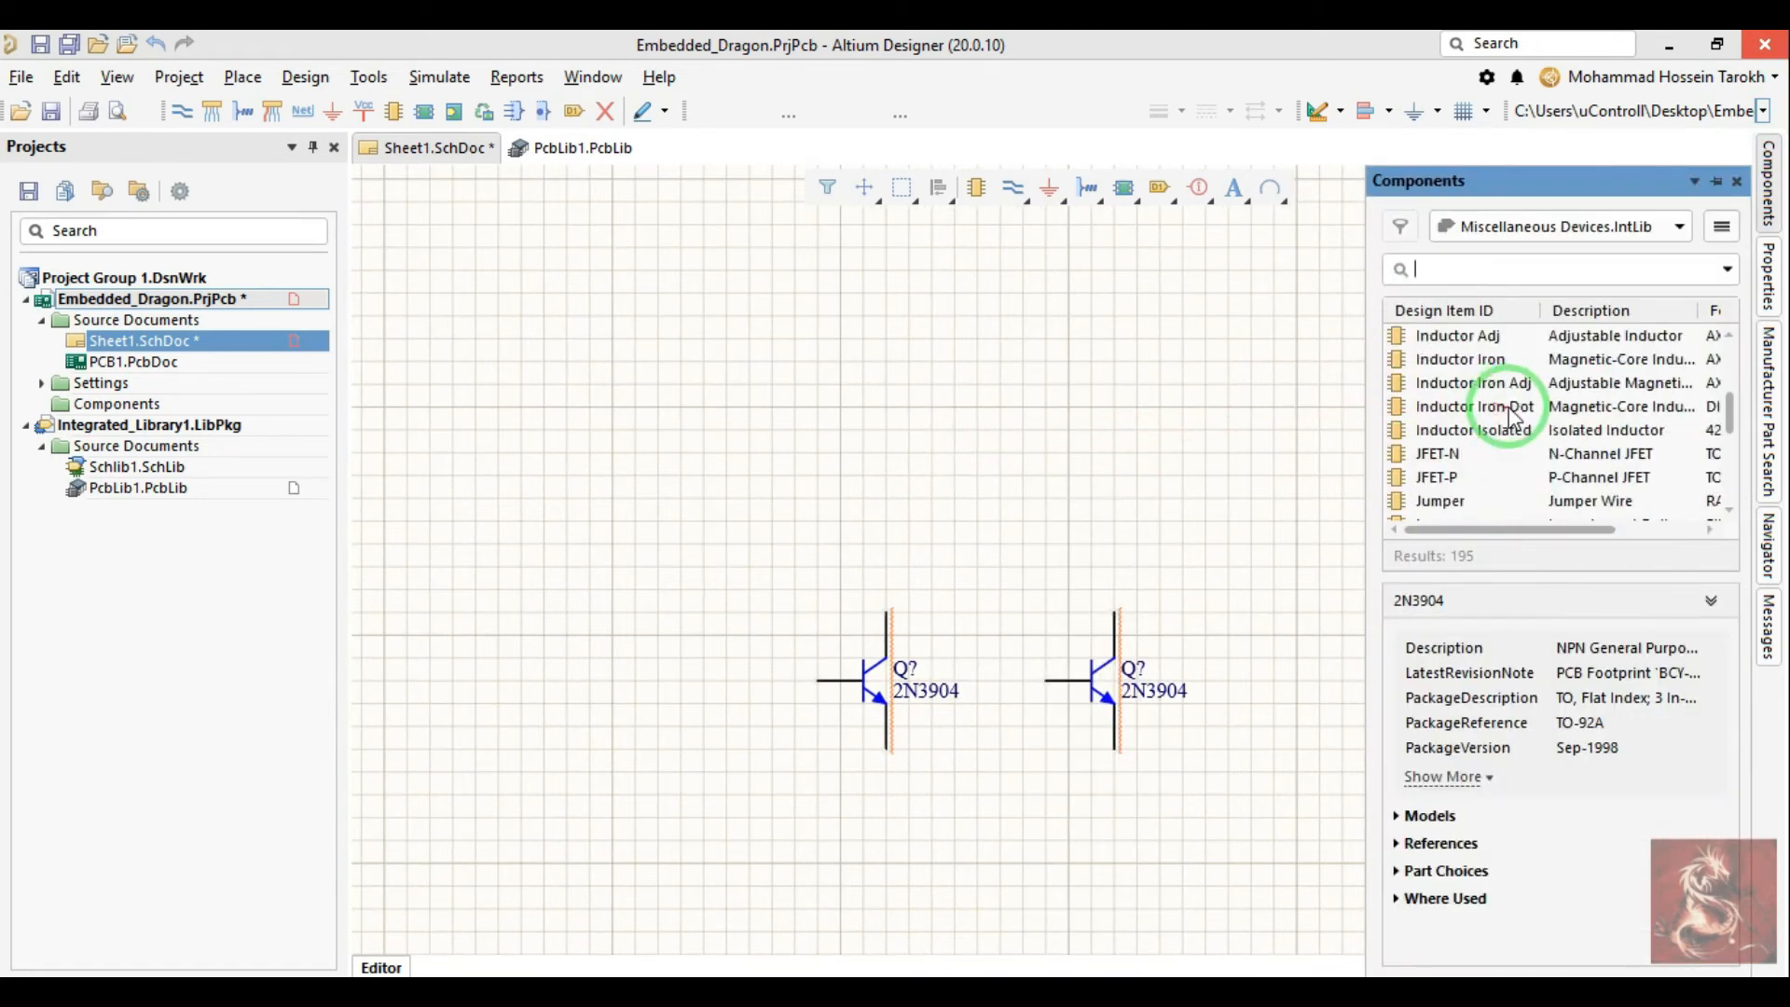
left_click(1460, 407)
Step: Search Miscellaneous Devices.IntLib for "resistor" and select the Res1 component
left_click(1472, 269)
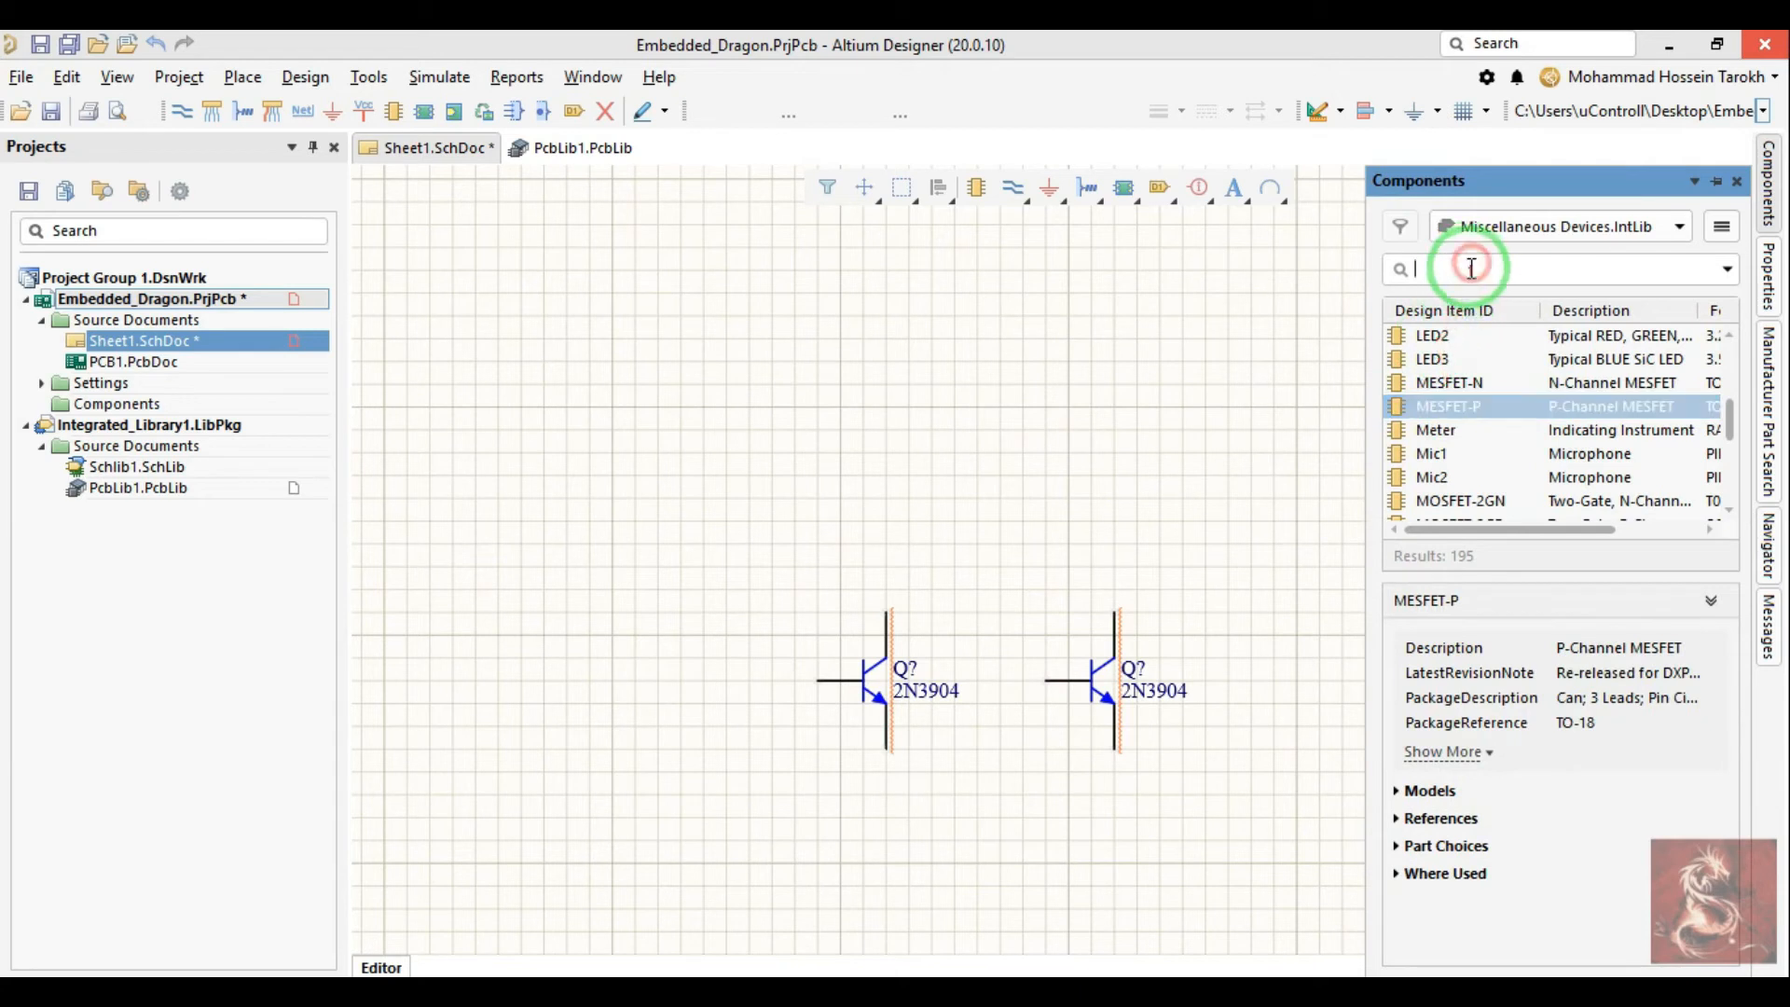
type("resistor")
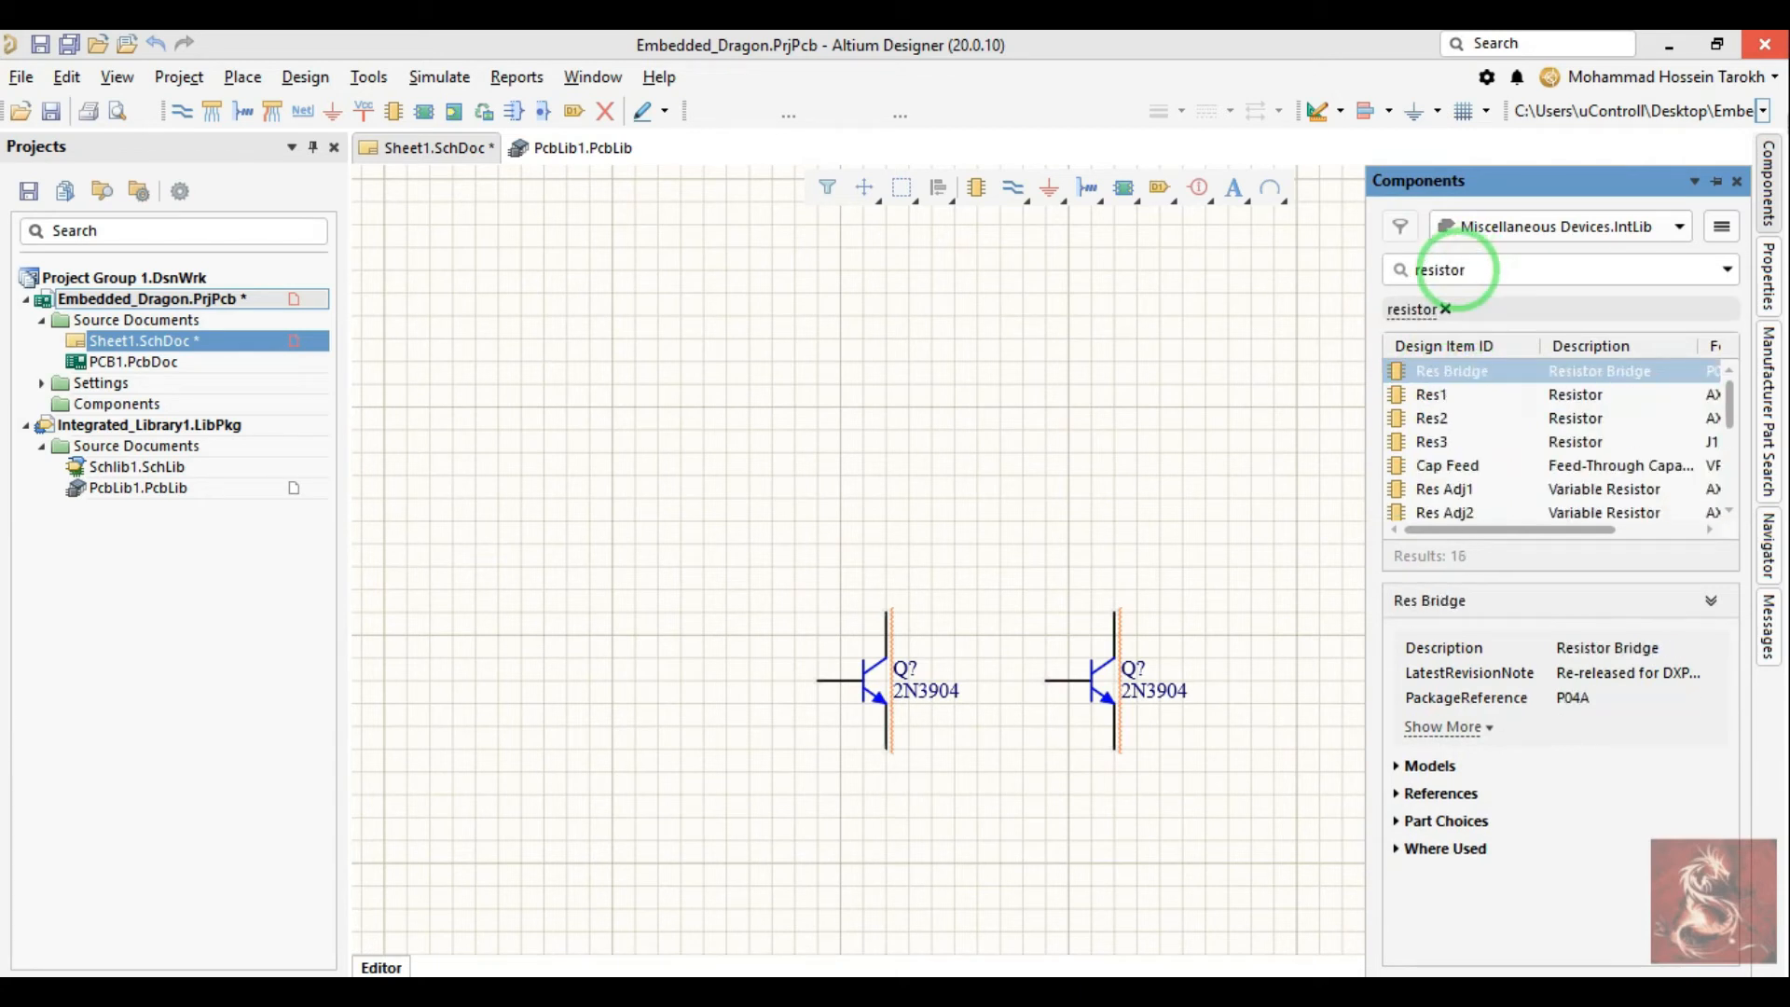
left_click_drag(1455, 408, 1783, 75)
mouse_move(1769, 186)
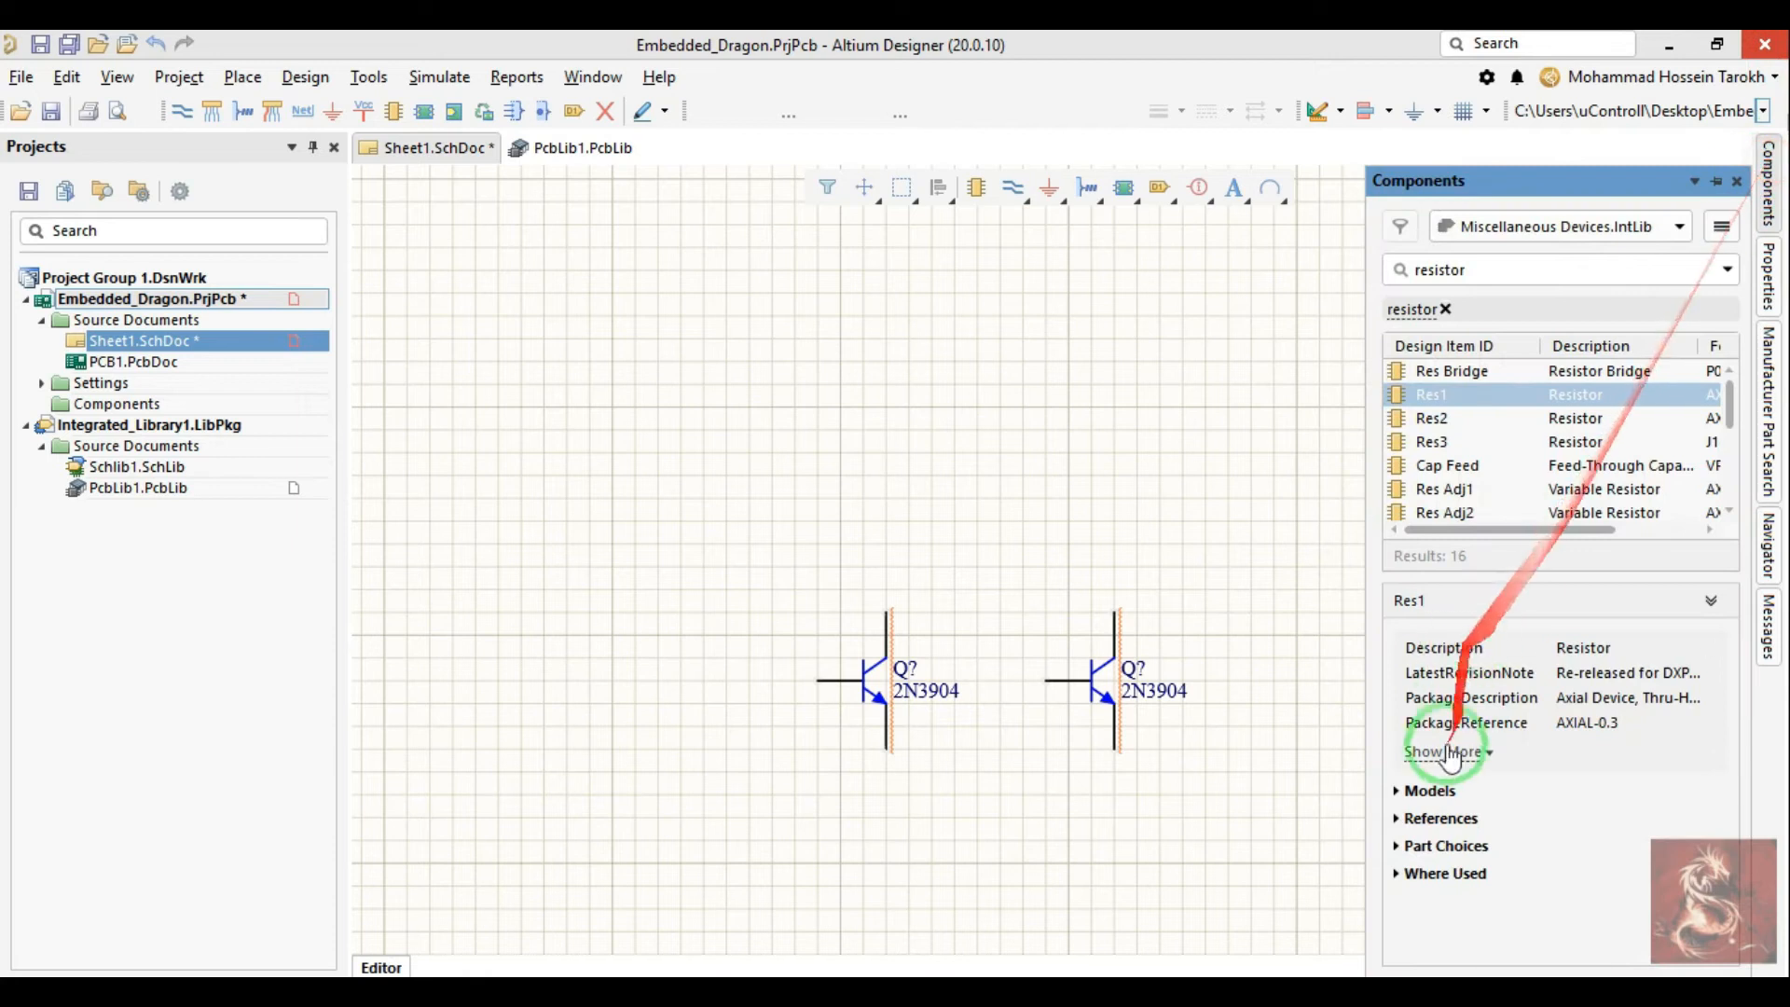
Step: Expand the models of Res1 and examine its schematic symbol, footprint preview, and signal integrity and simulation models
left_click(1426, 792)
left_click(1398, 804)
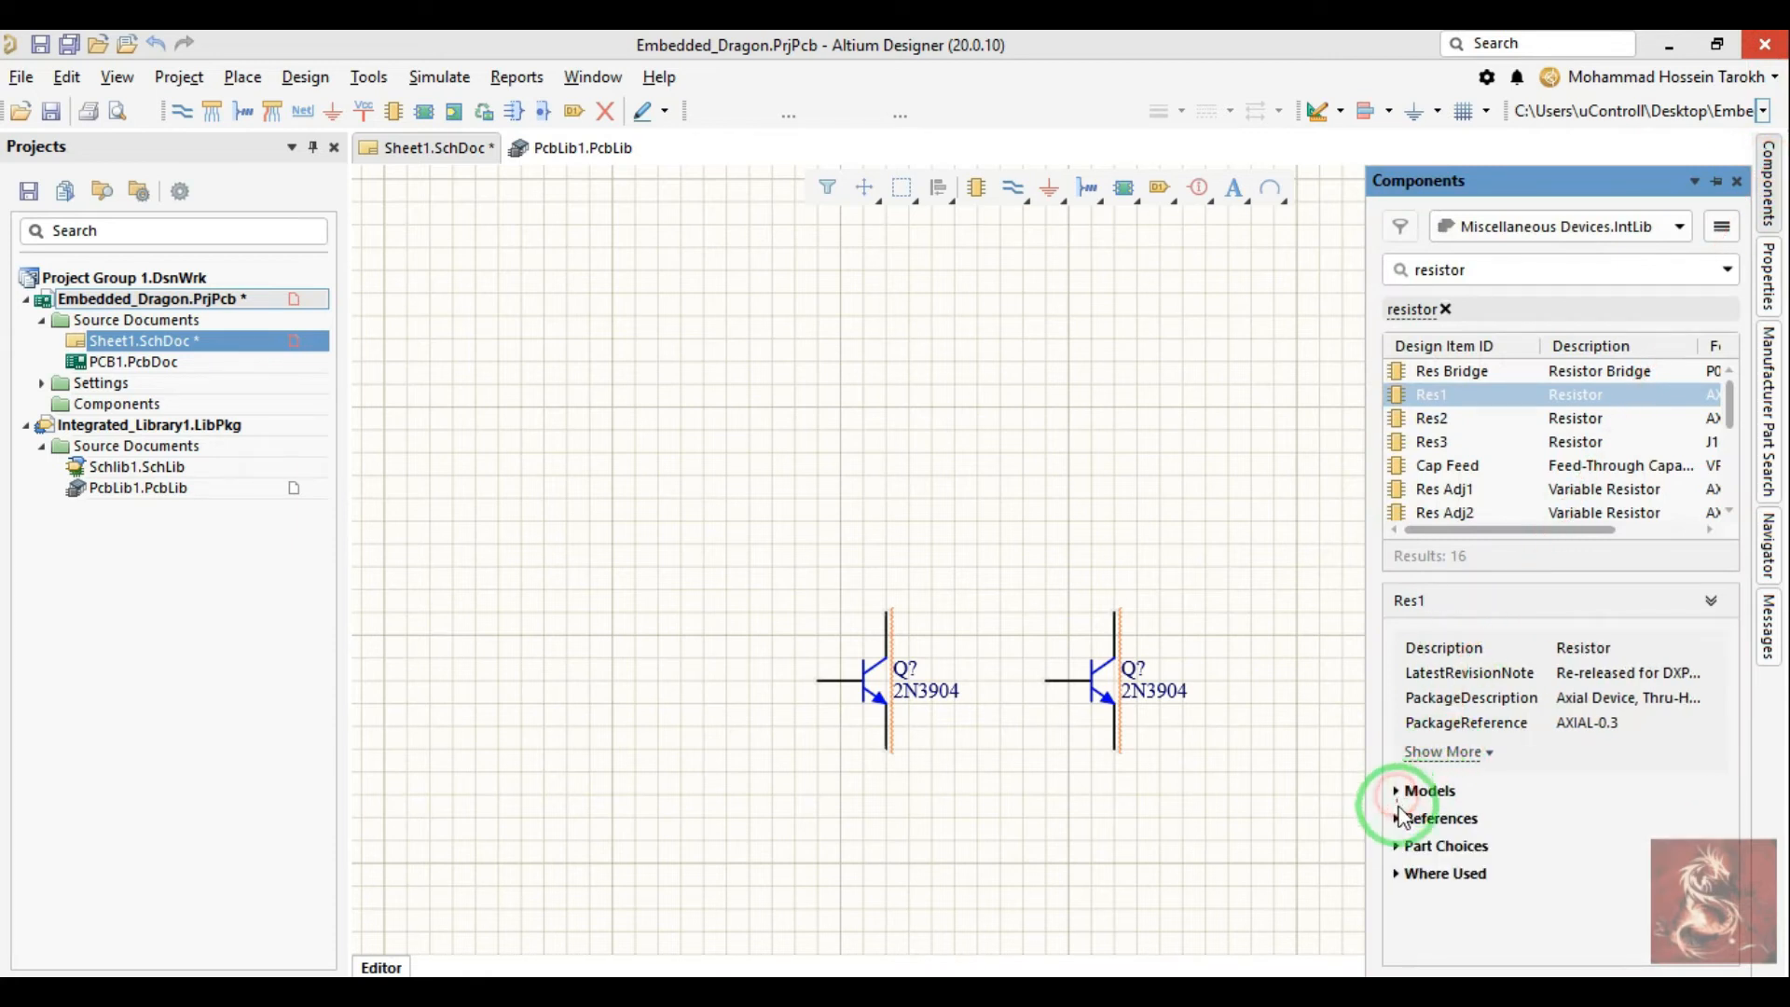
left_click(1404, 793)
scroll(1431, 802, "down", 3)
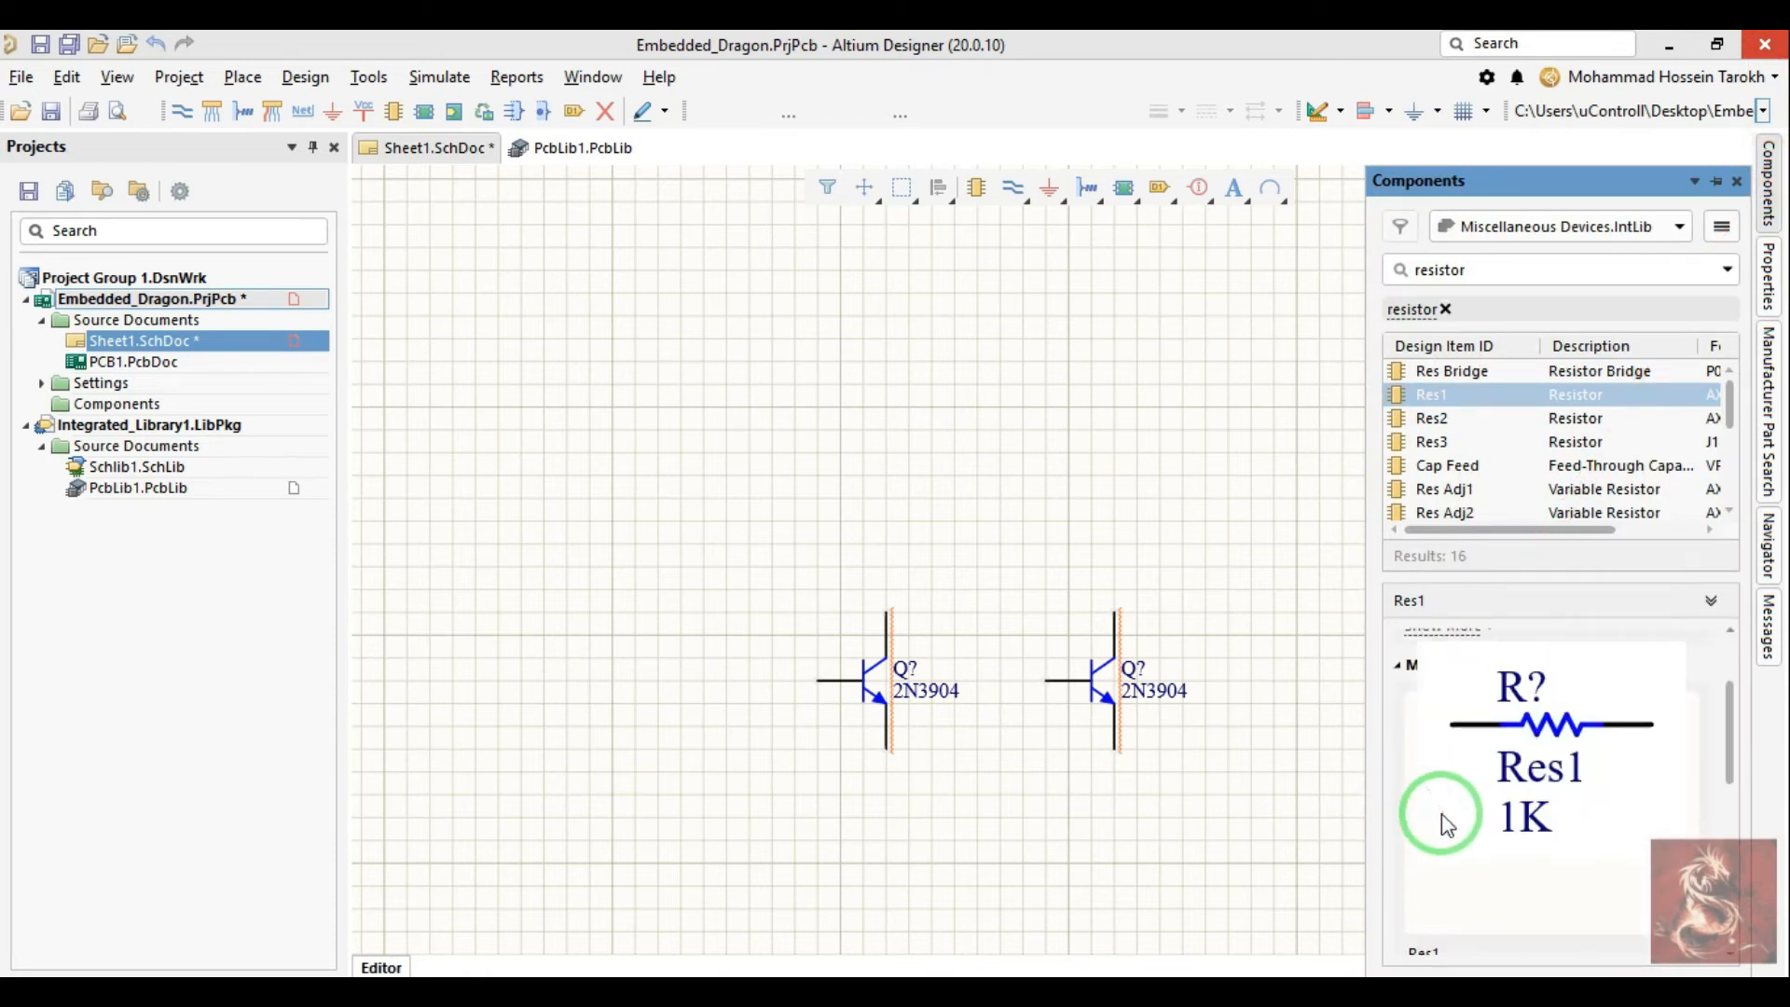
scroll(1445, 827, "down", 3)
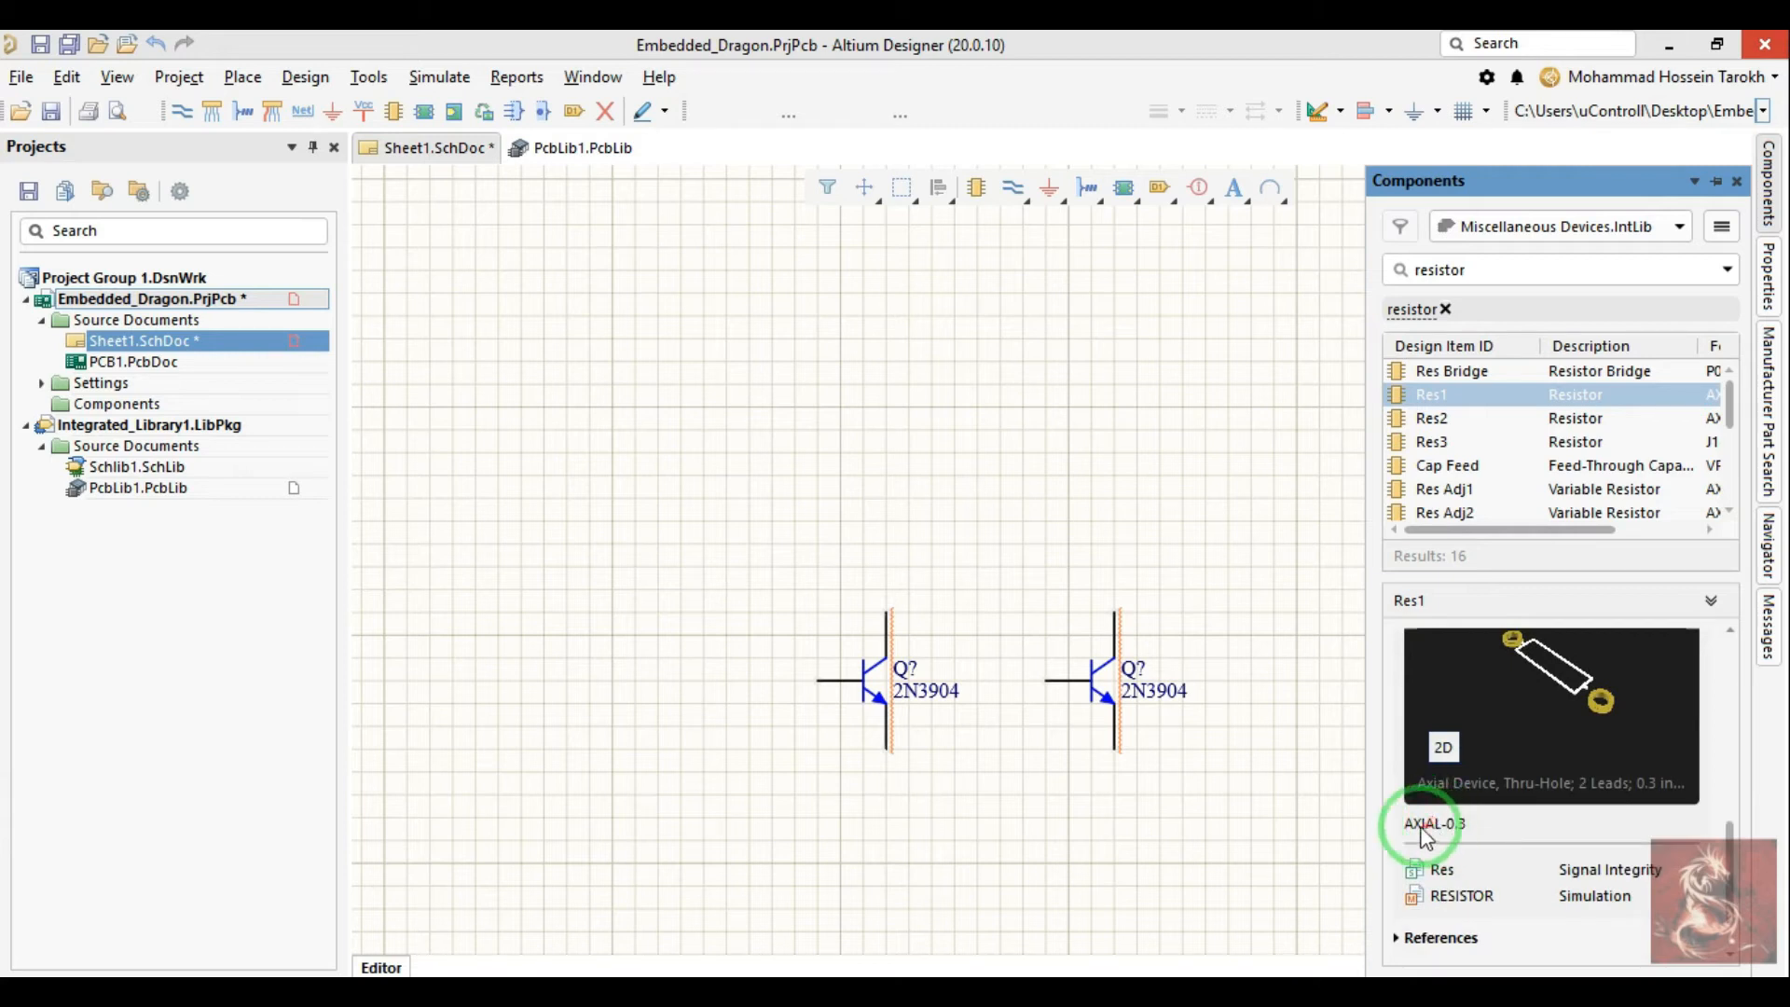
scroll(1436, 844, "down", 2)
scroll(1520, 783, "up", 4)
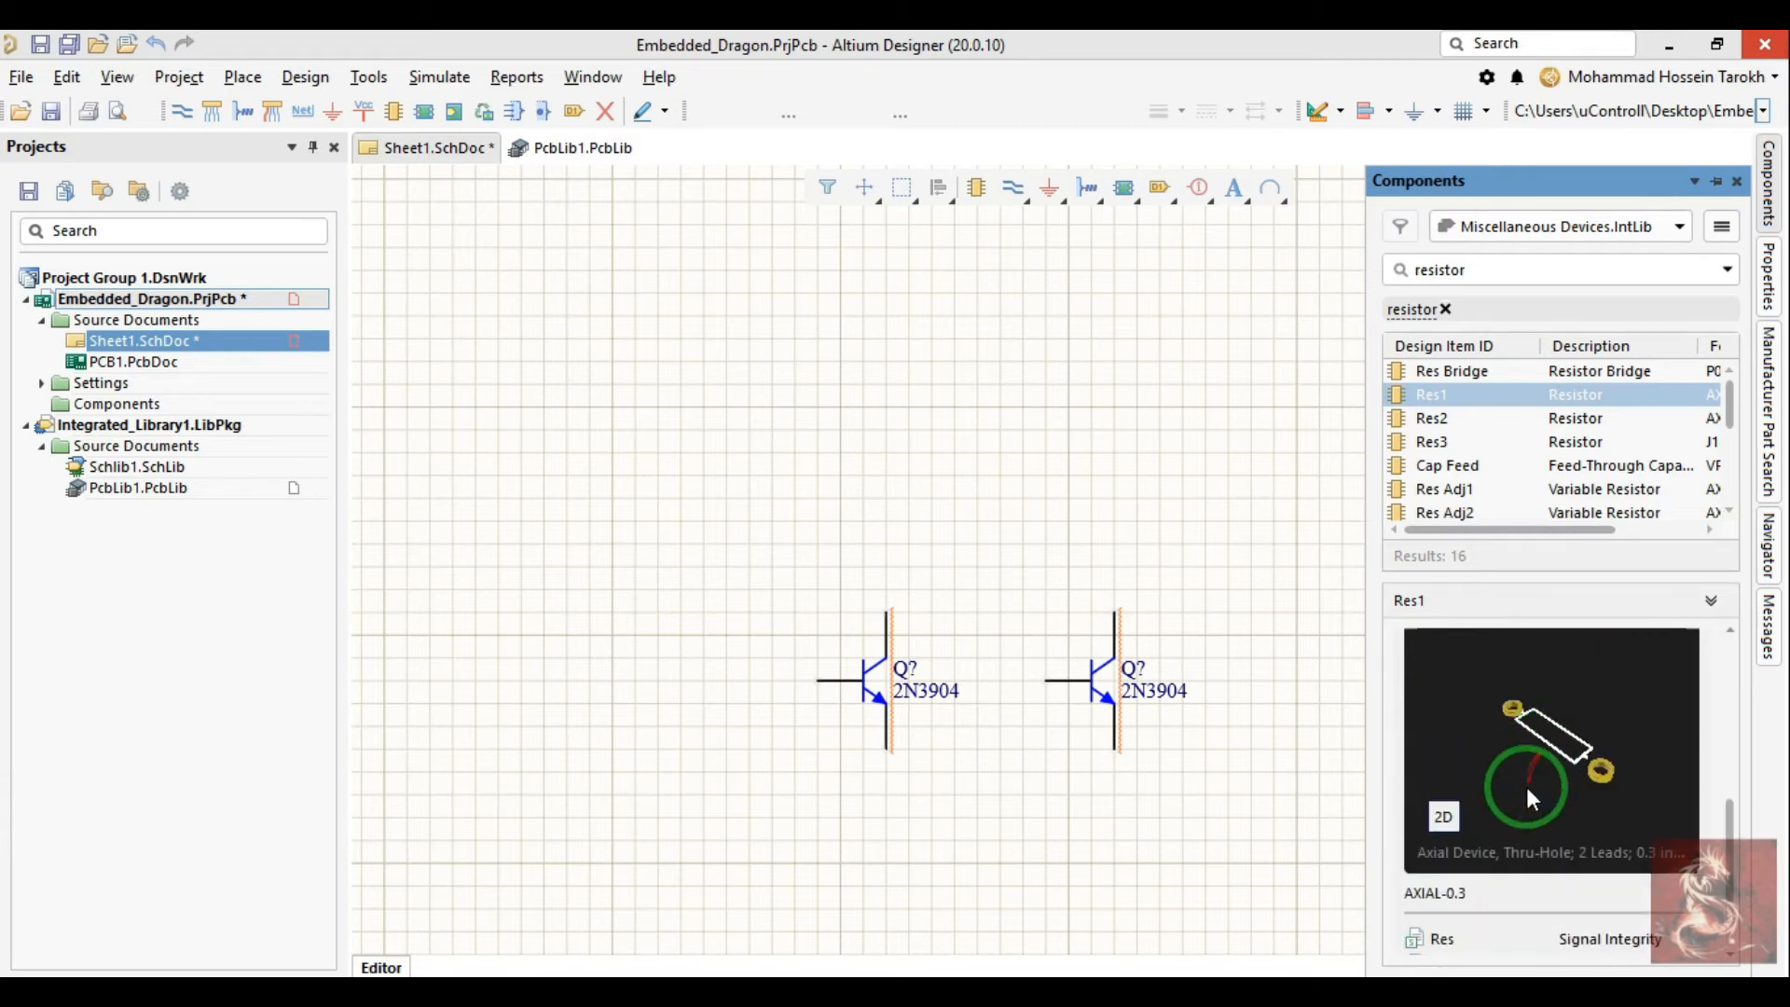
scroll(1501, 736, "down", 2)
scroll(1481, 763, "up", 4)
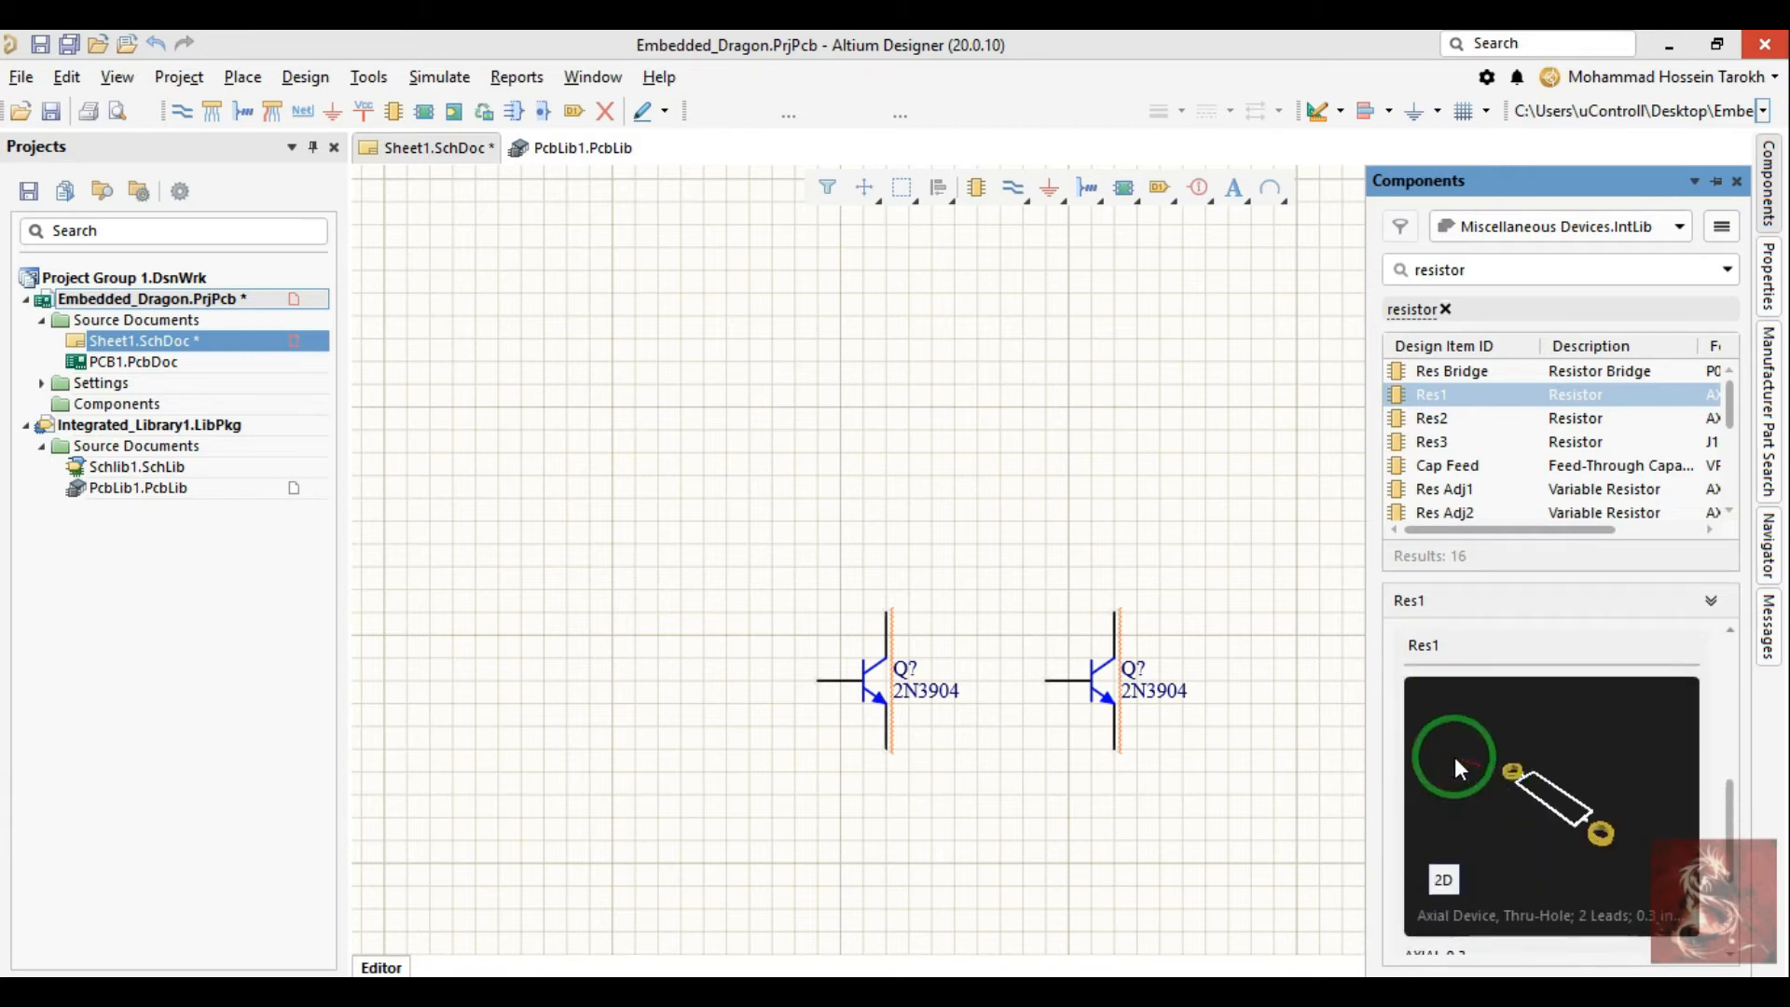
Step: Place two vertical Res1 resistors beside the base of the left 2N3904, one above it and one below it
left_click(1422, 399)
left_click_drag(1422, 399, 797, 647)
key("space")
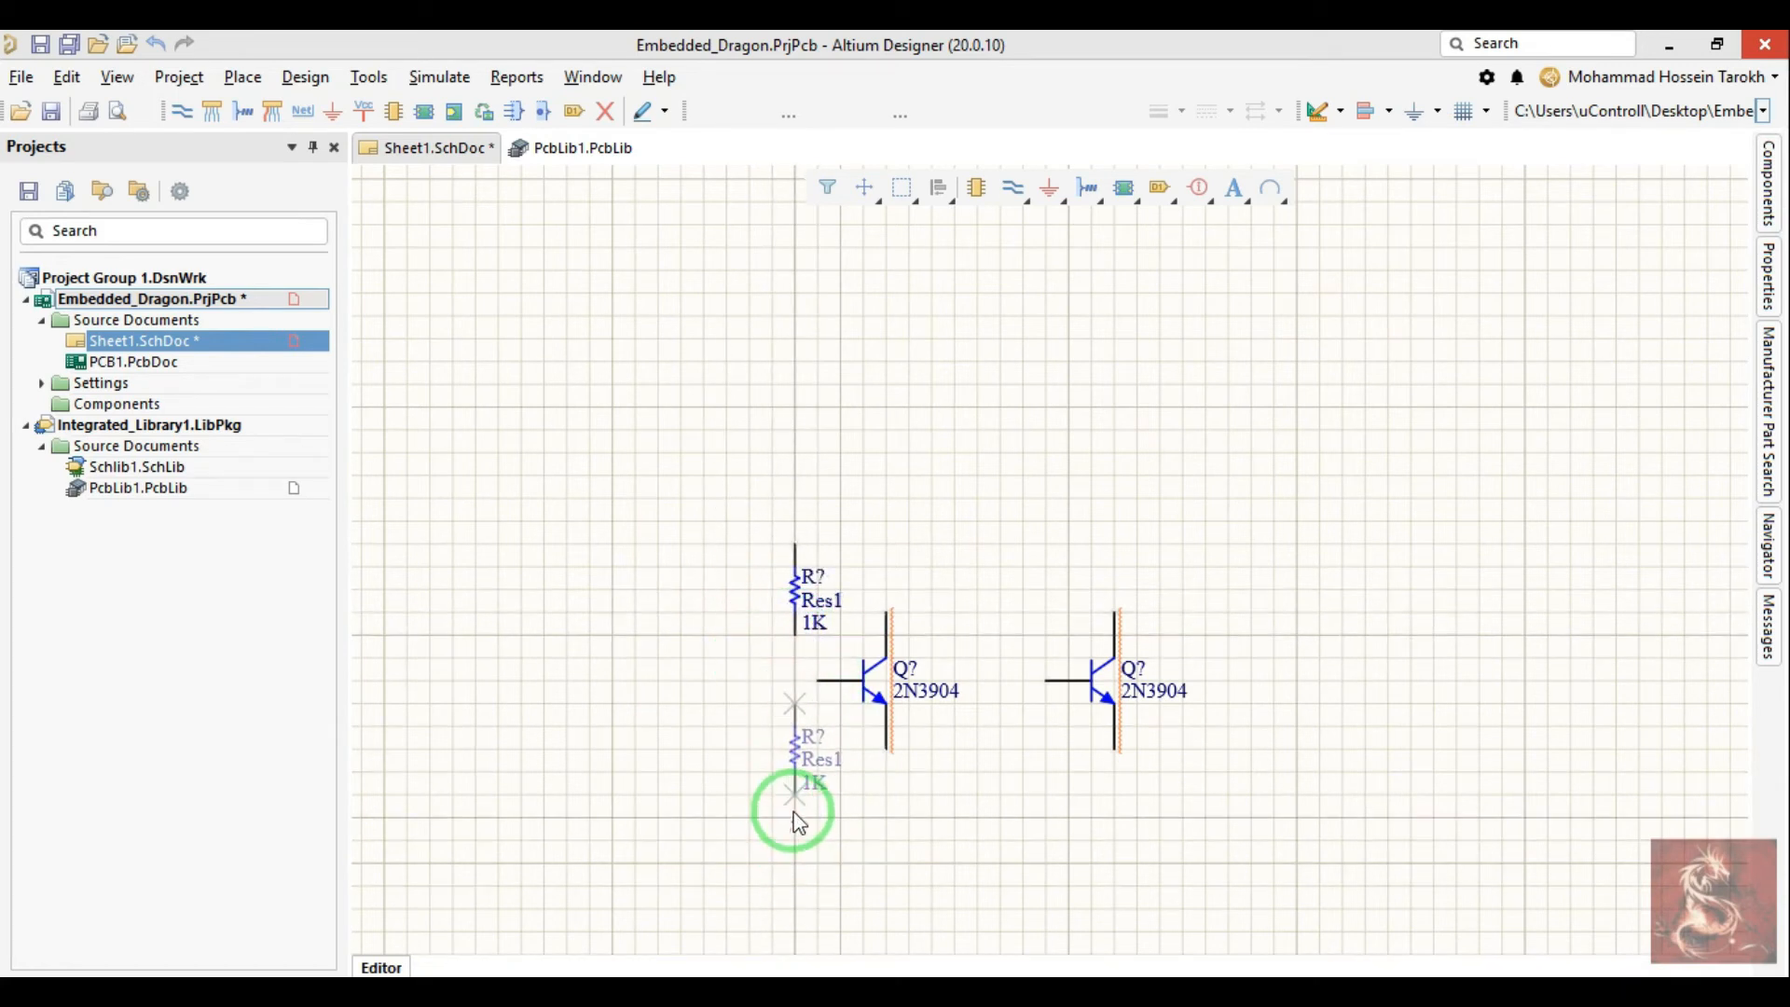
left_click(900, 861)
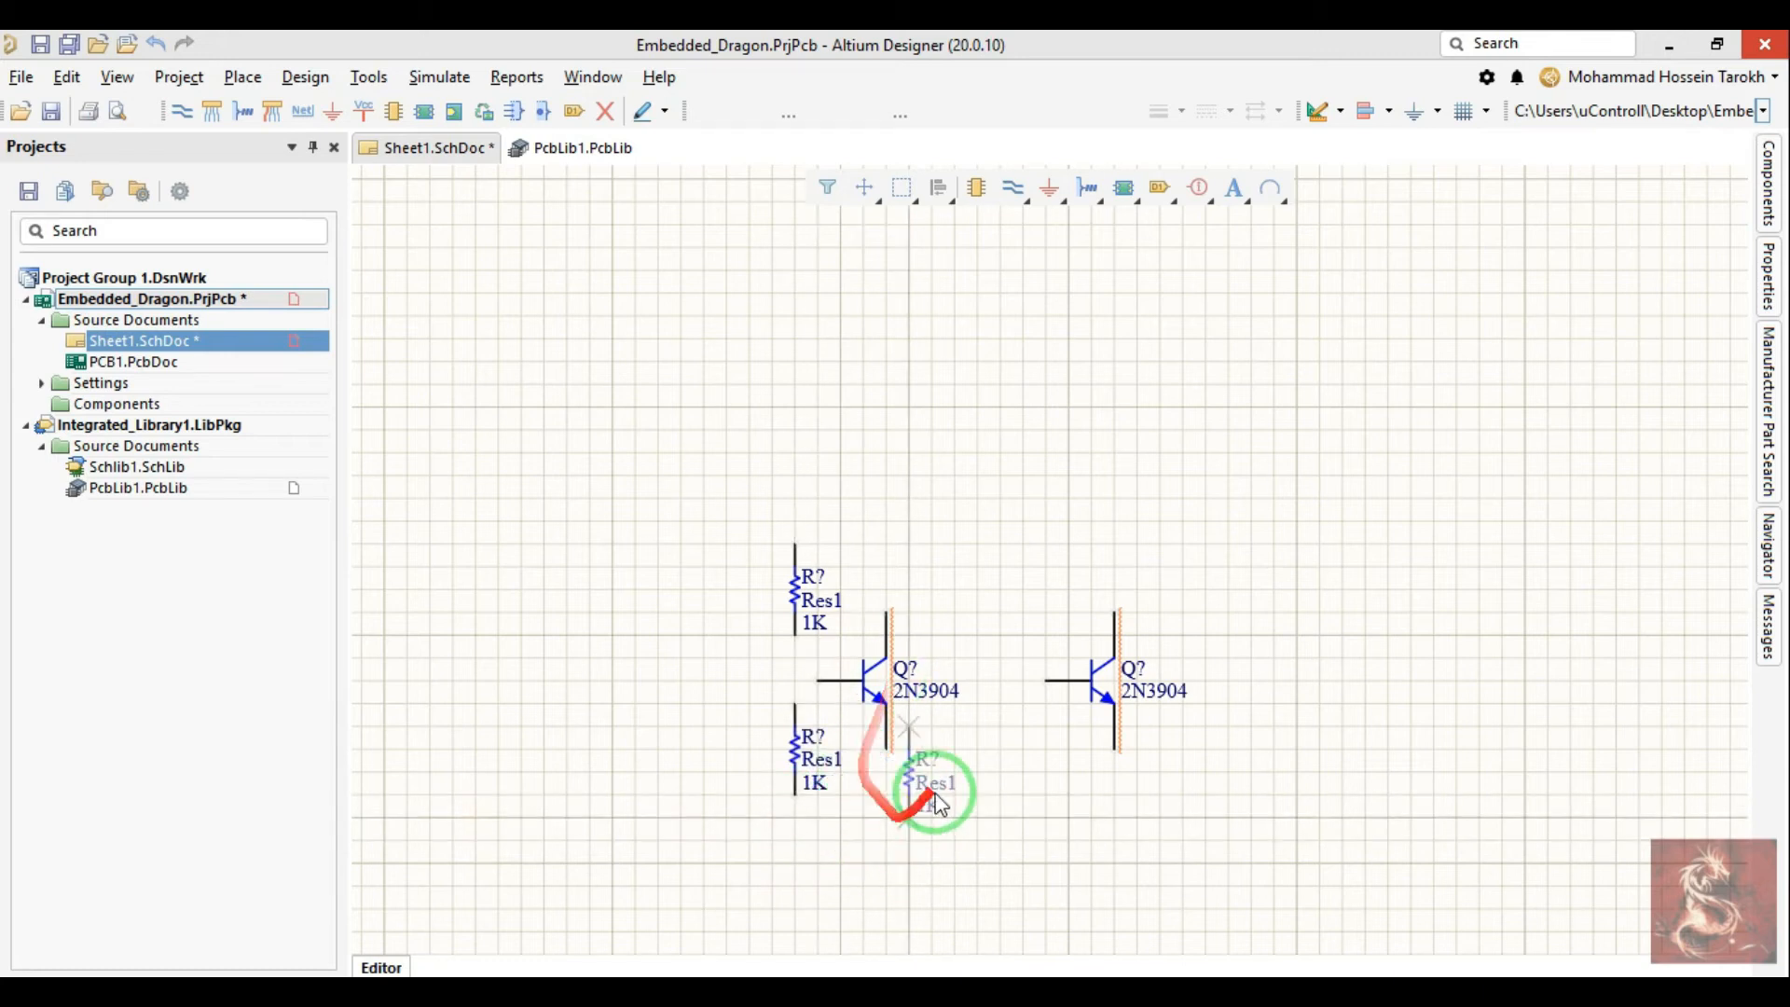
key("Escape")
scroll(881, 662, "up", 2, "ctrl")
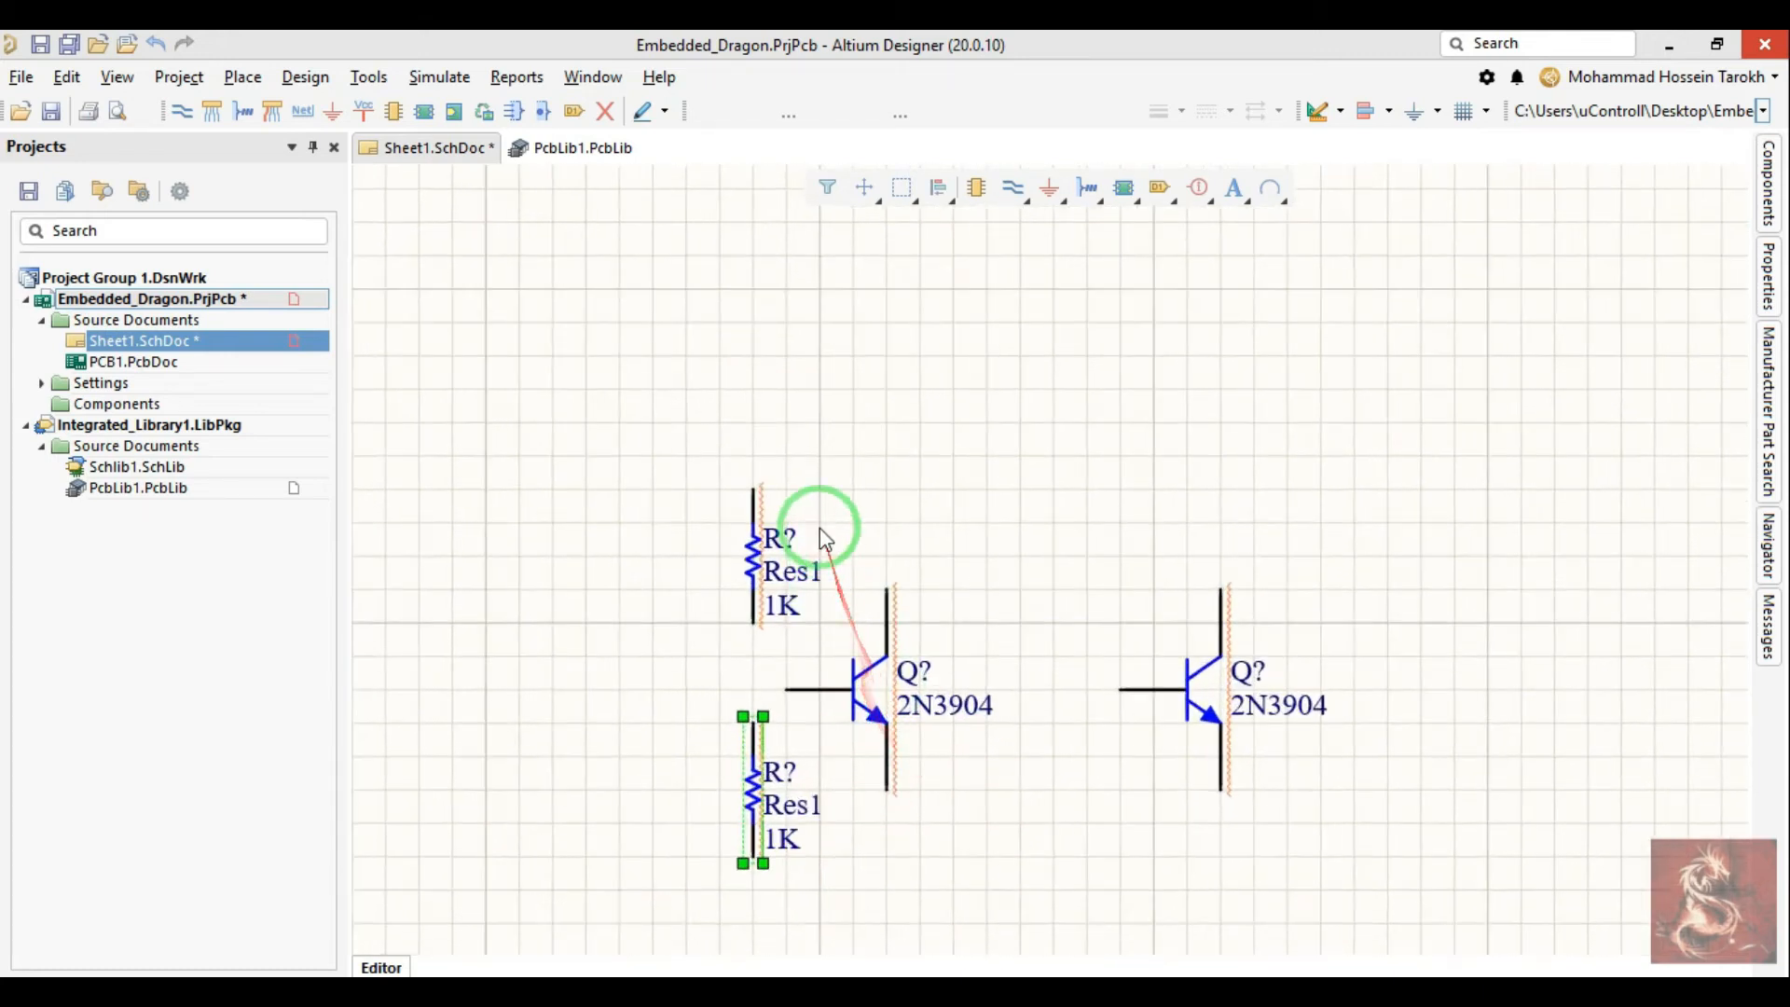
Step: Duplicate Res1 onto the collector and emitter pins of the left 2N3904, and adjust the positions of the two base-side resistors
left_click_drag(746, 615, 893, 713, "shift")
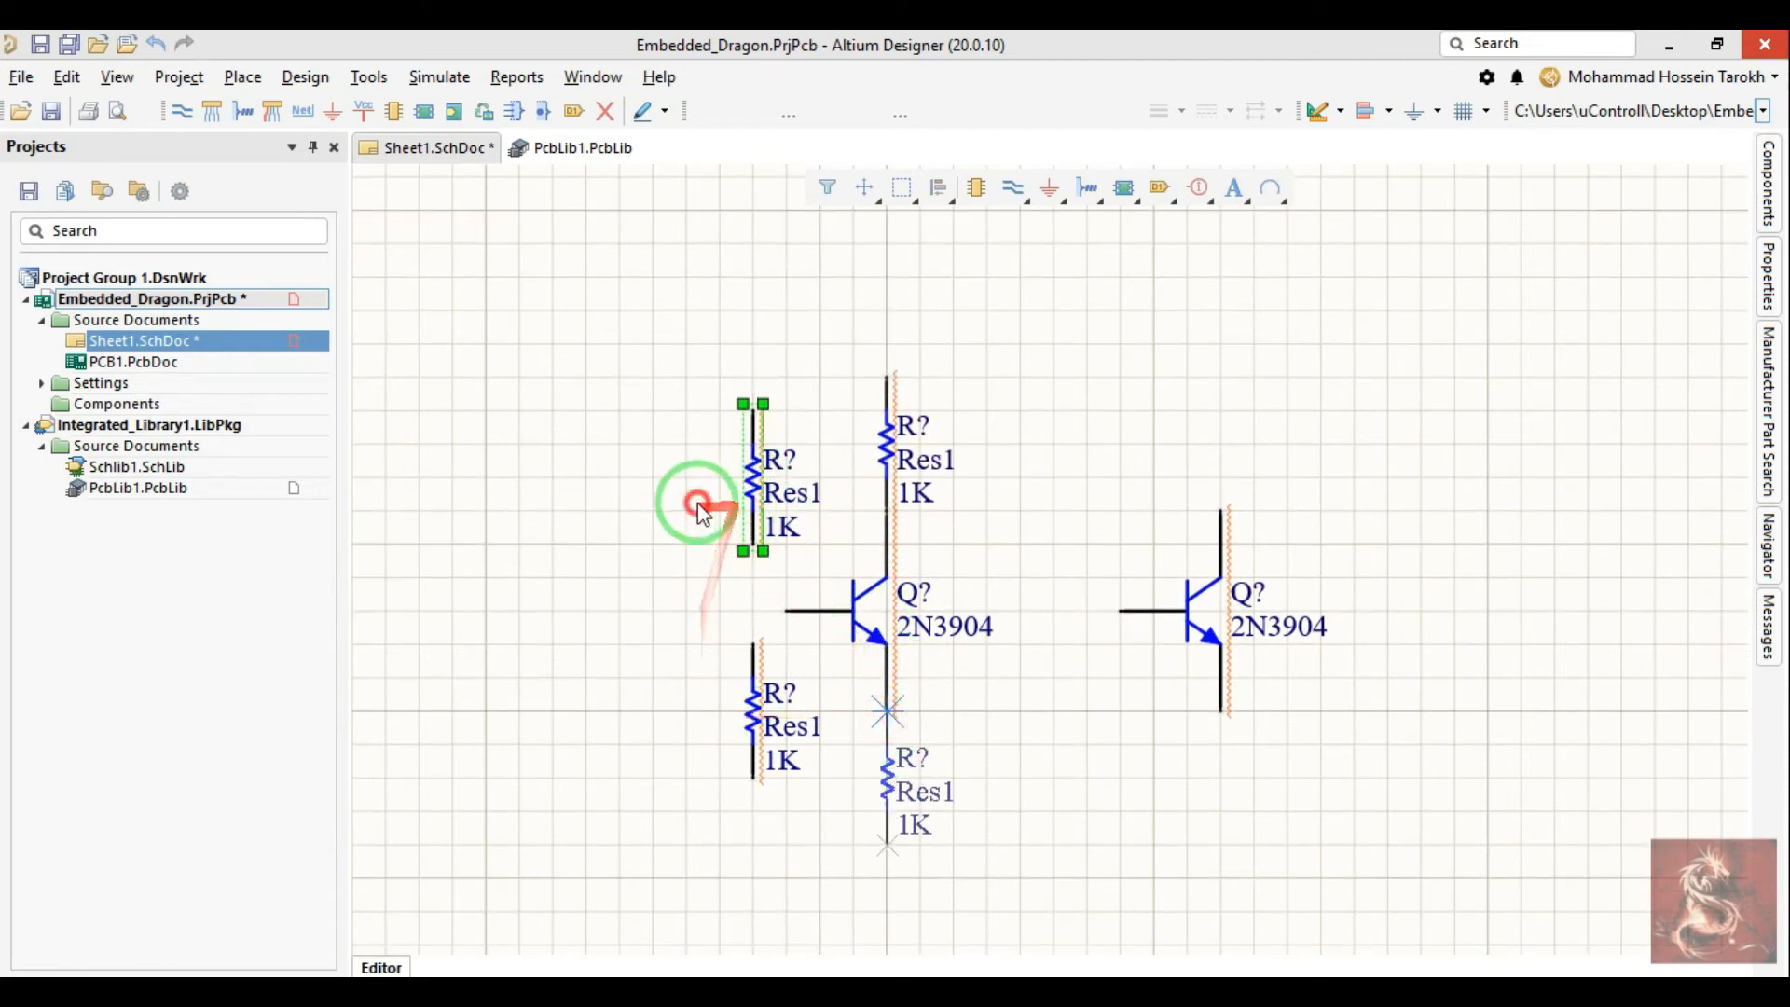
left_click(760, 499)
left_click_drag(746, 412, 748, 380)
mouse_move(763, 664)
left_mouse_down()
mouse_move(759, 719)
mouse_move(752, 668)
left_mouse_up()
Step: Move the right 2N3904 closer to the left stage and higher on the sheet
right_click_drag(692, 566, 627, 559)
right_click_drag(919, 599, 925, 667)
left_click(1048, 652)
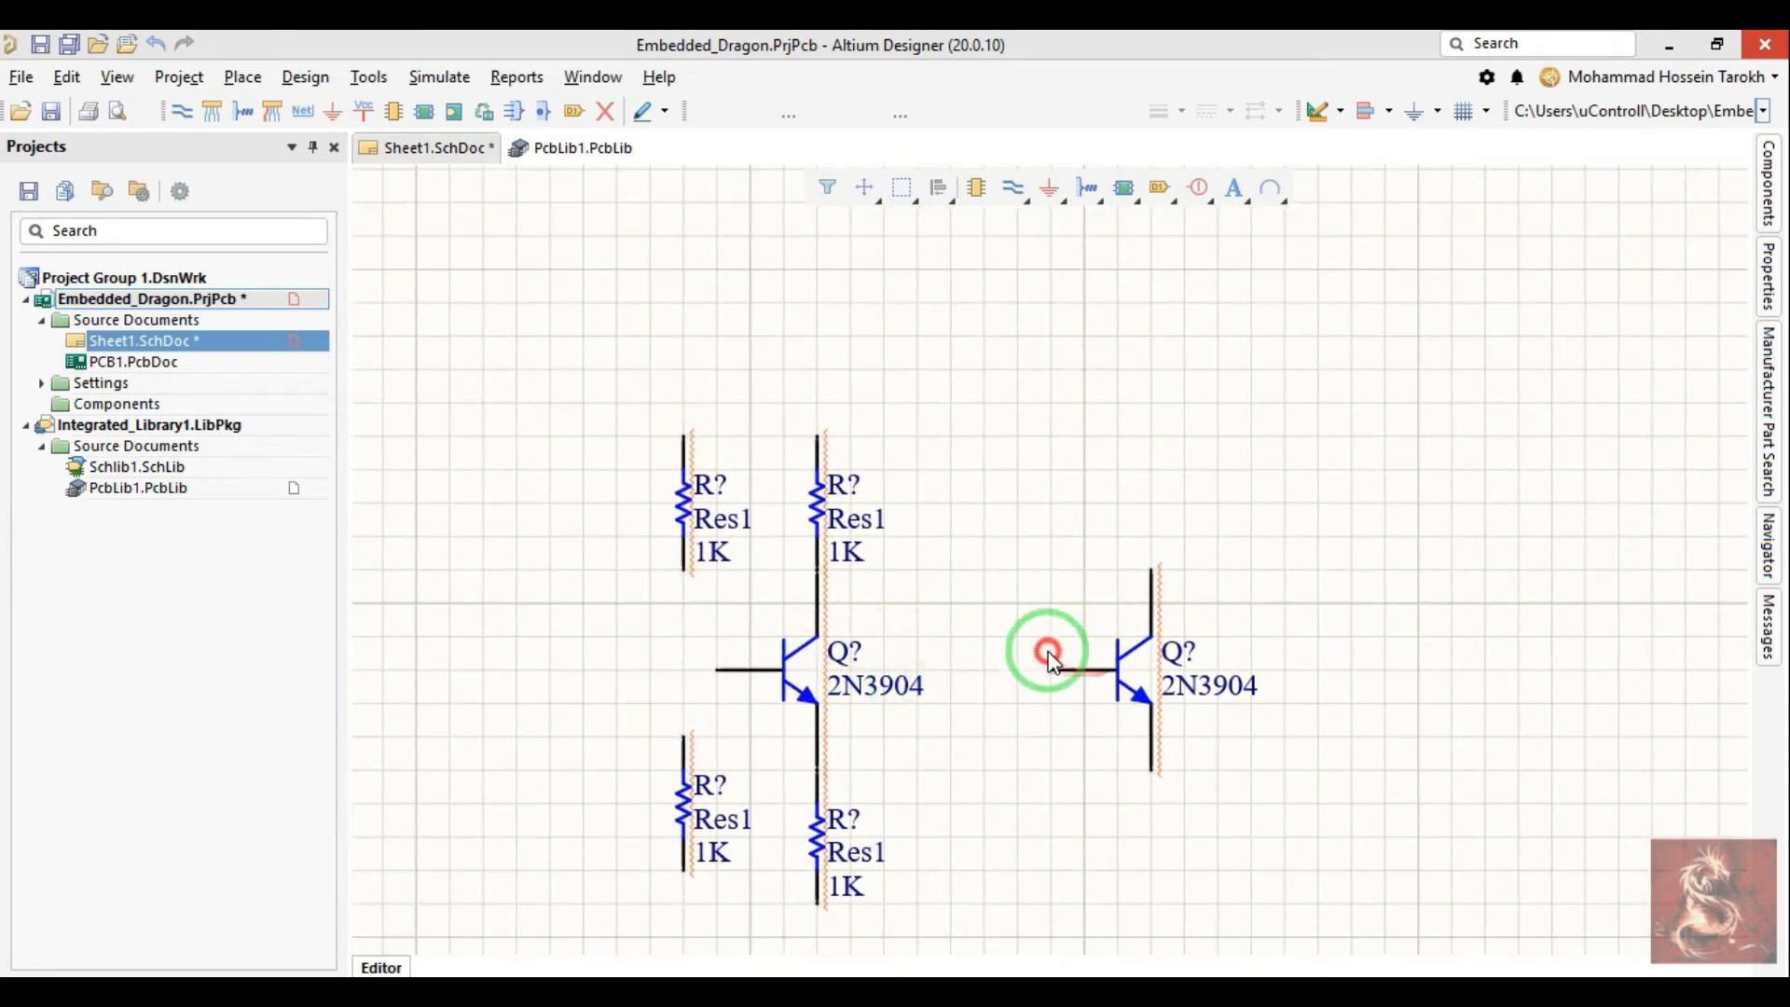
left_click_drag(986, 620, 977, 604)
key("p")
key("w")
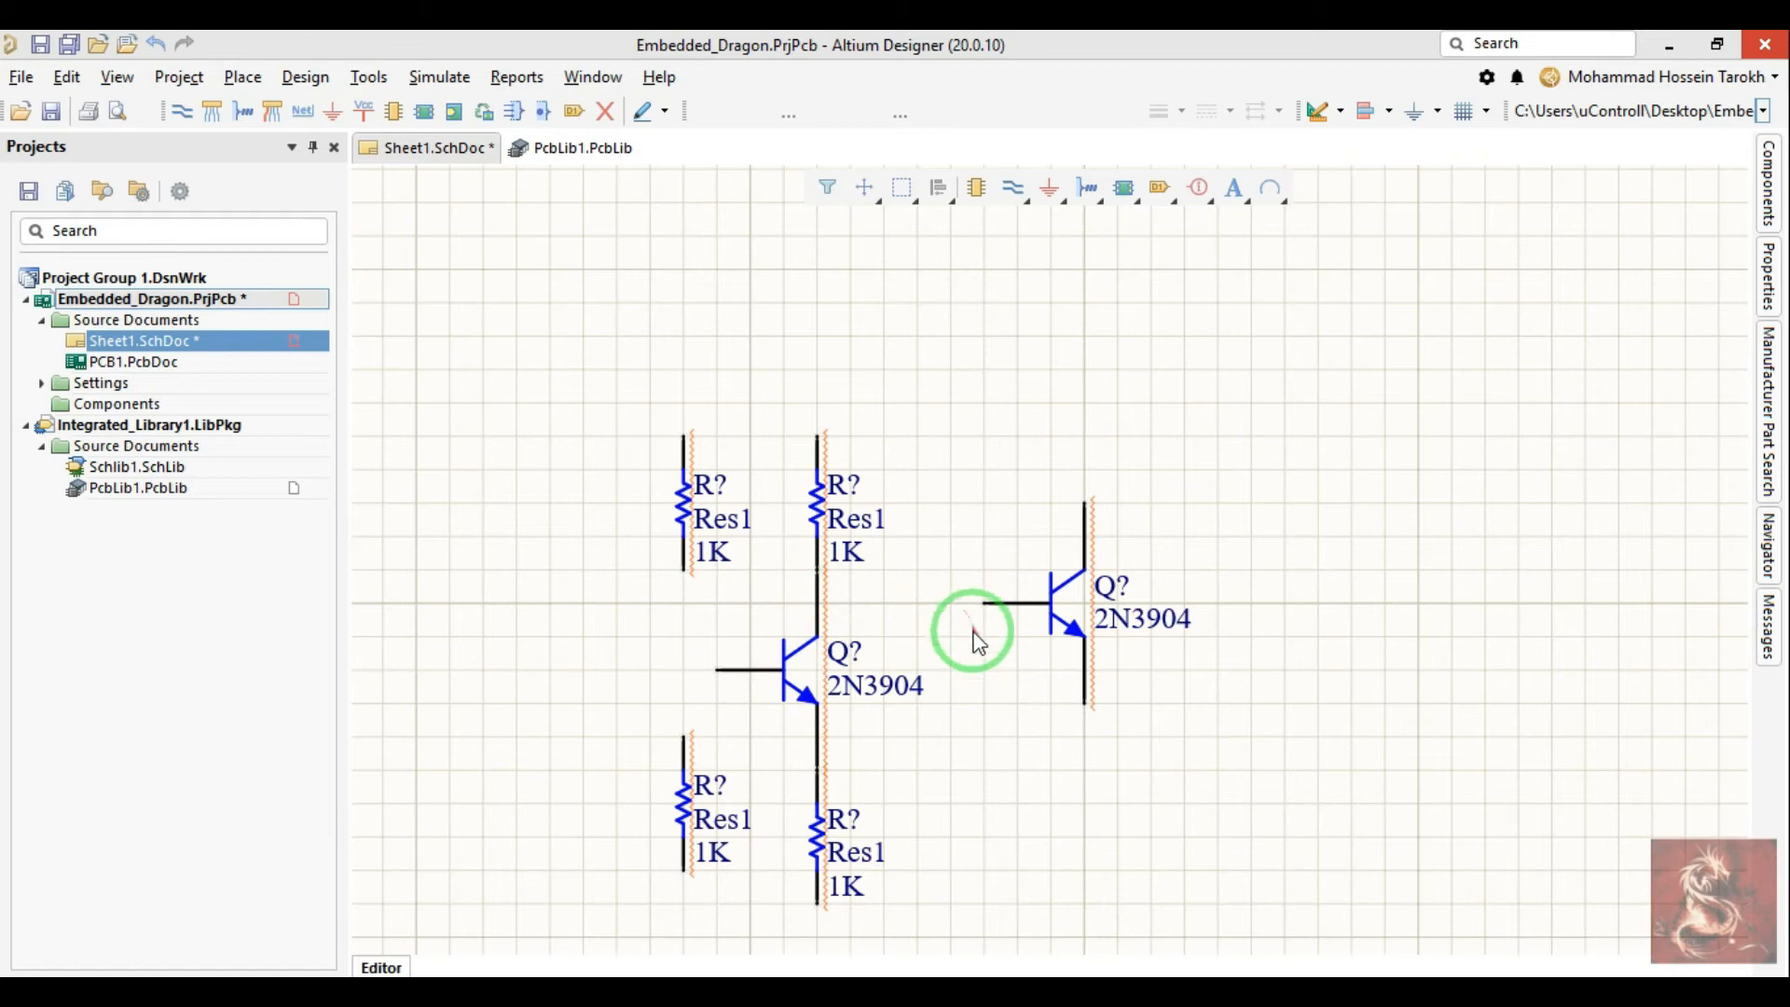
left_click(1012, 191)
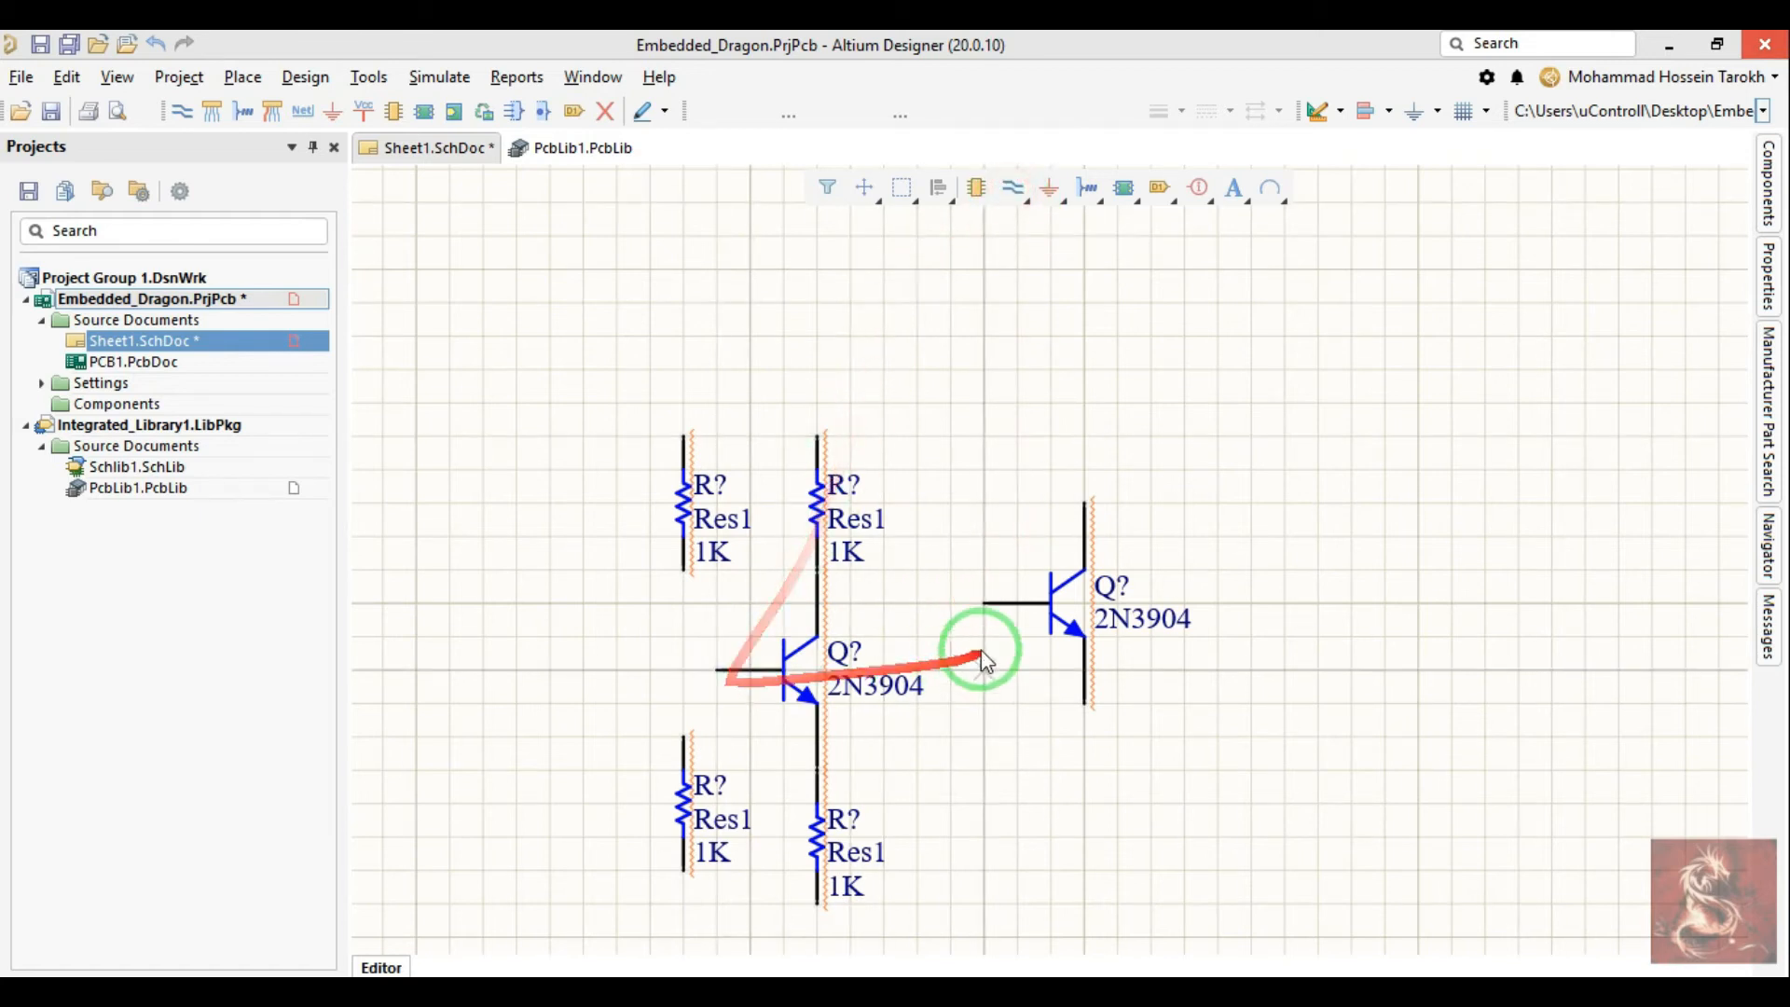
right_click(957, 598)
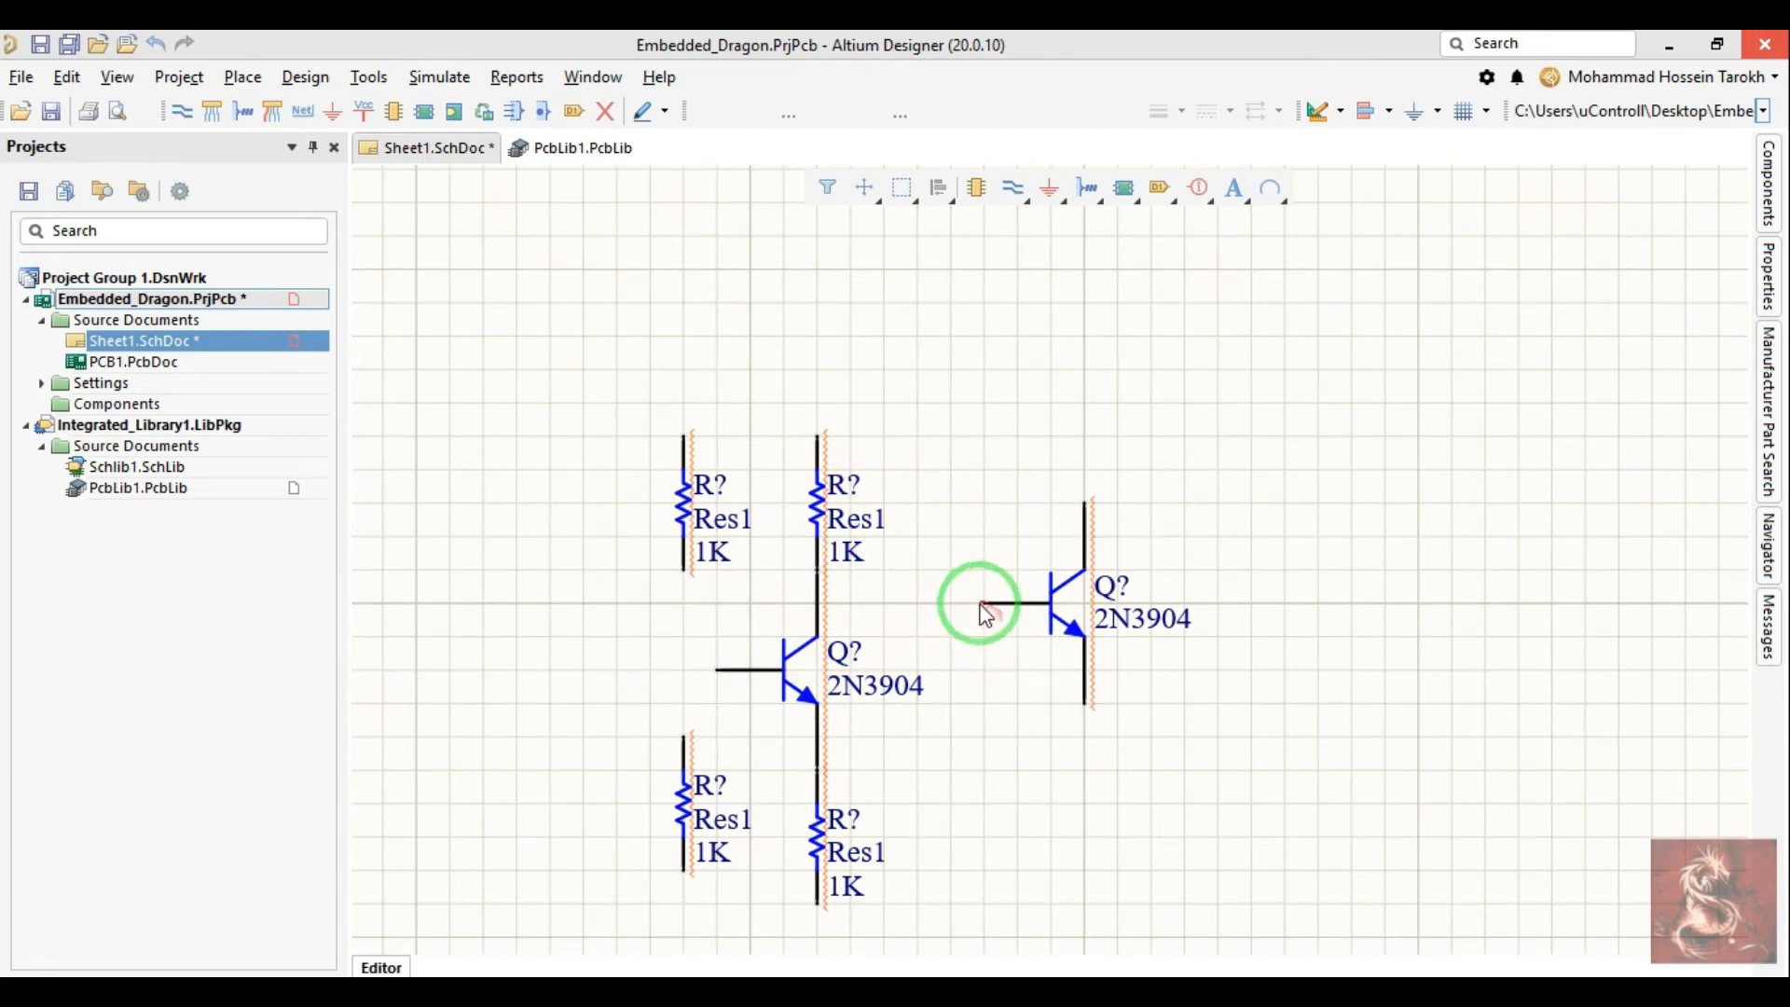
left_click(1013, 187)
left_click(992, 601)
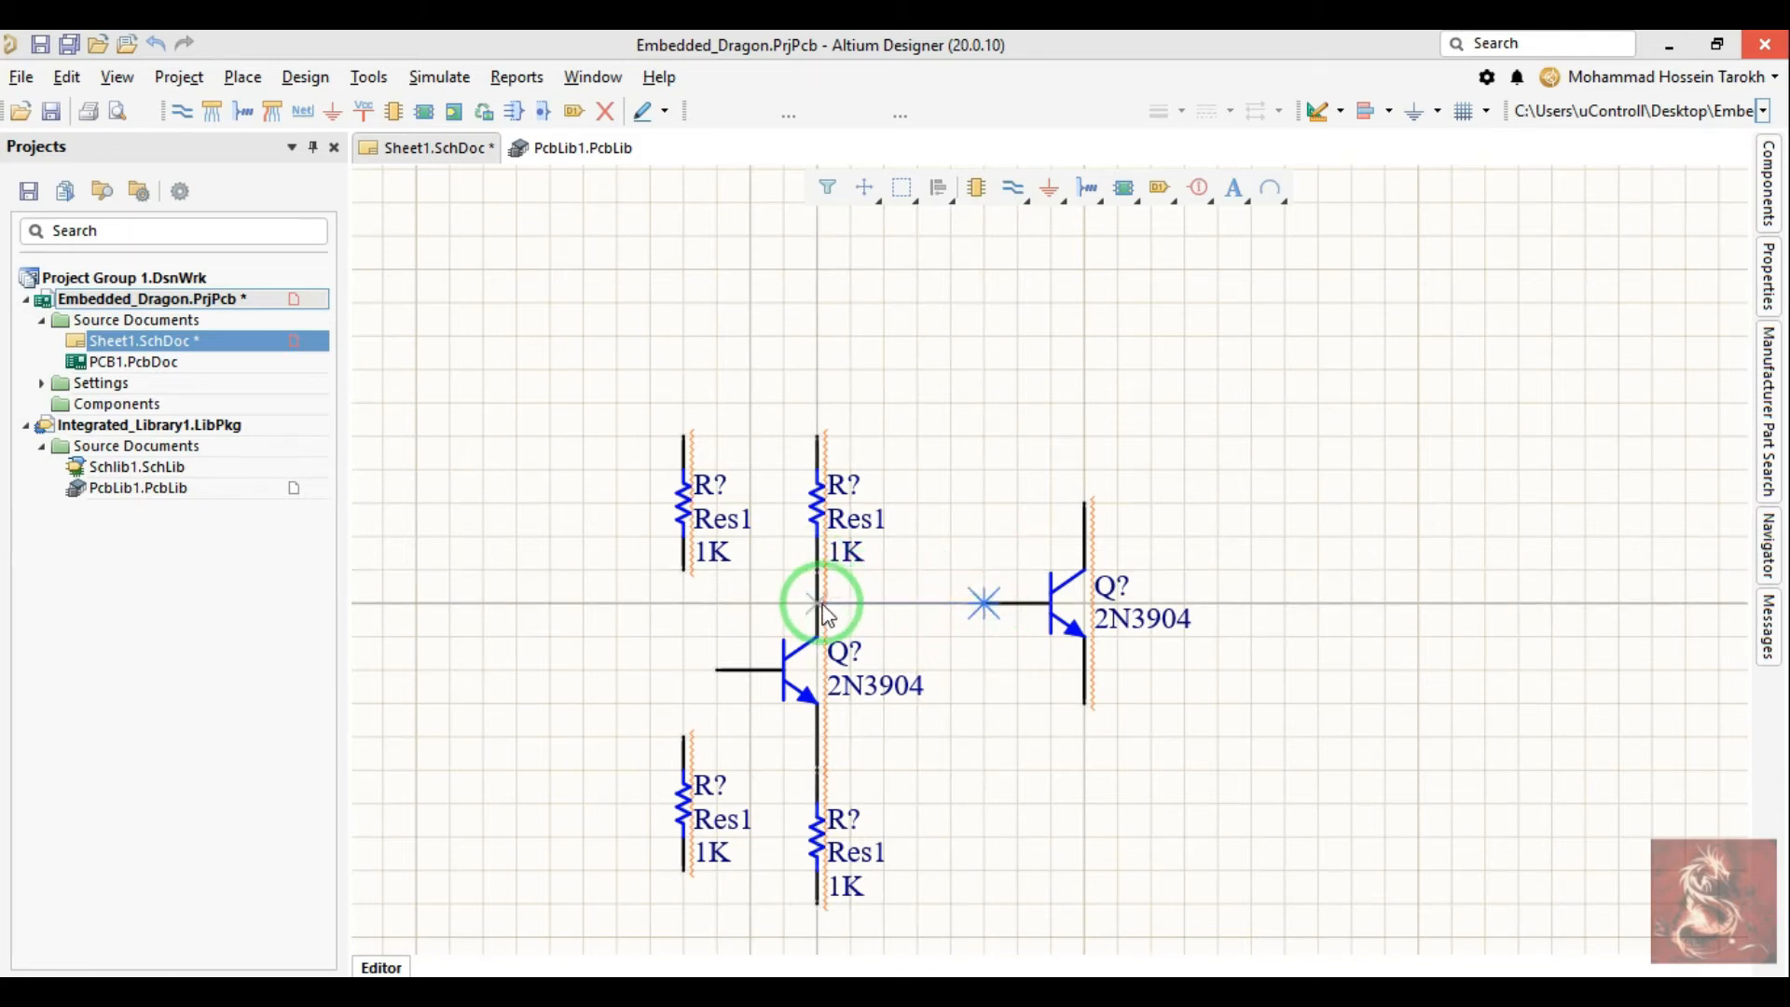
scroll(877, 617, "up", 5, "ctrl")
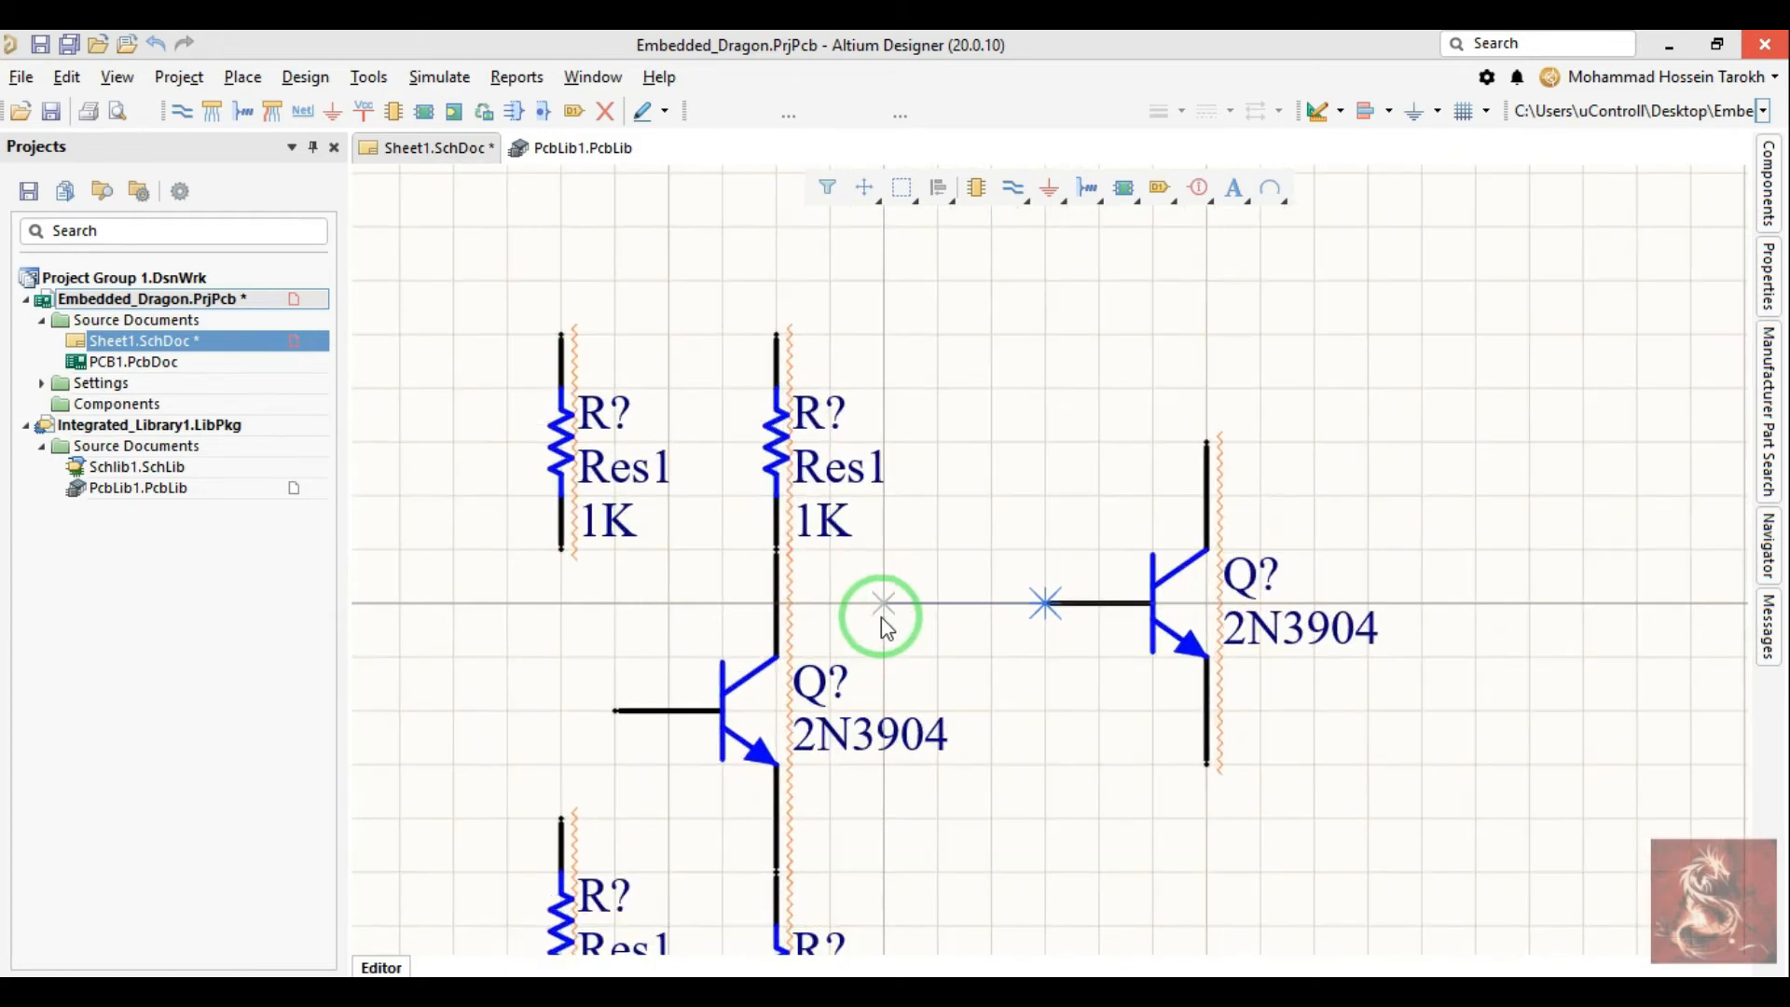
right_click(886, 620)
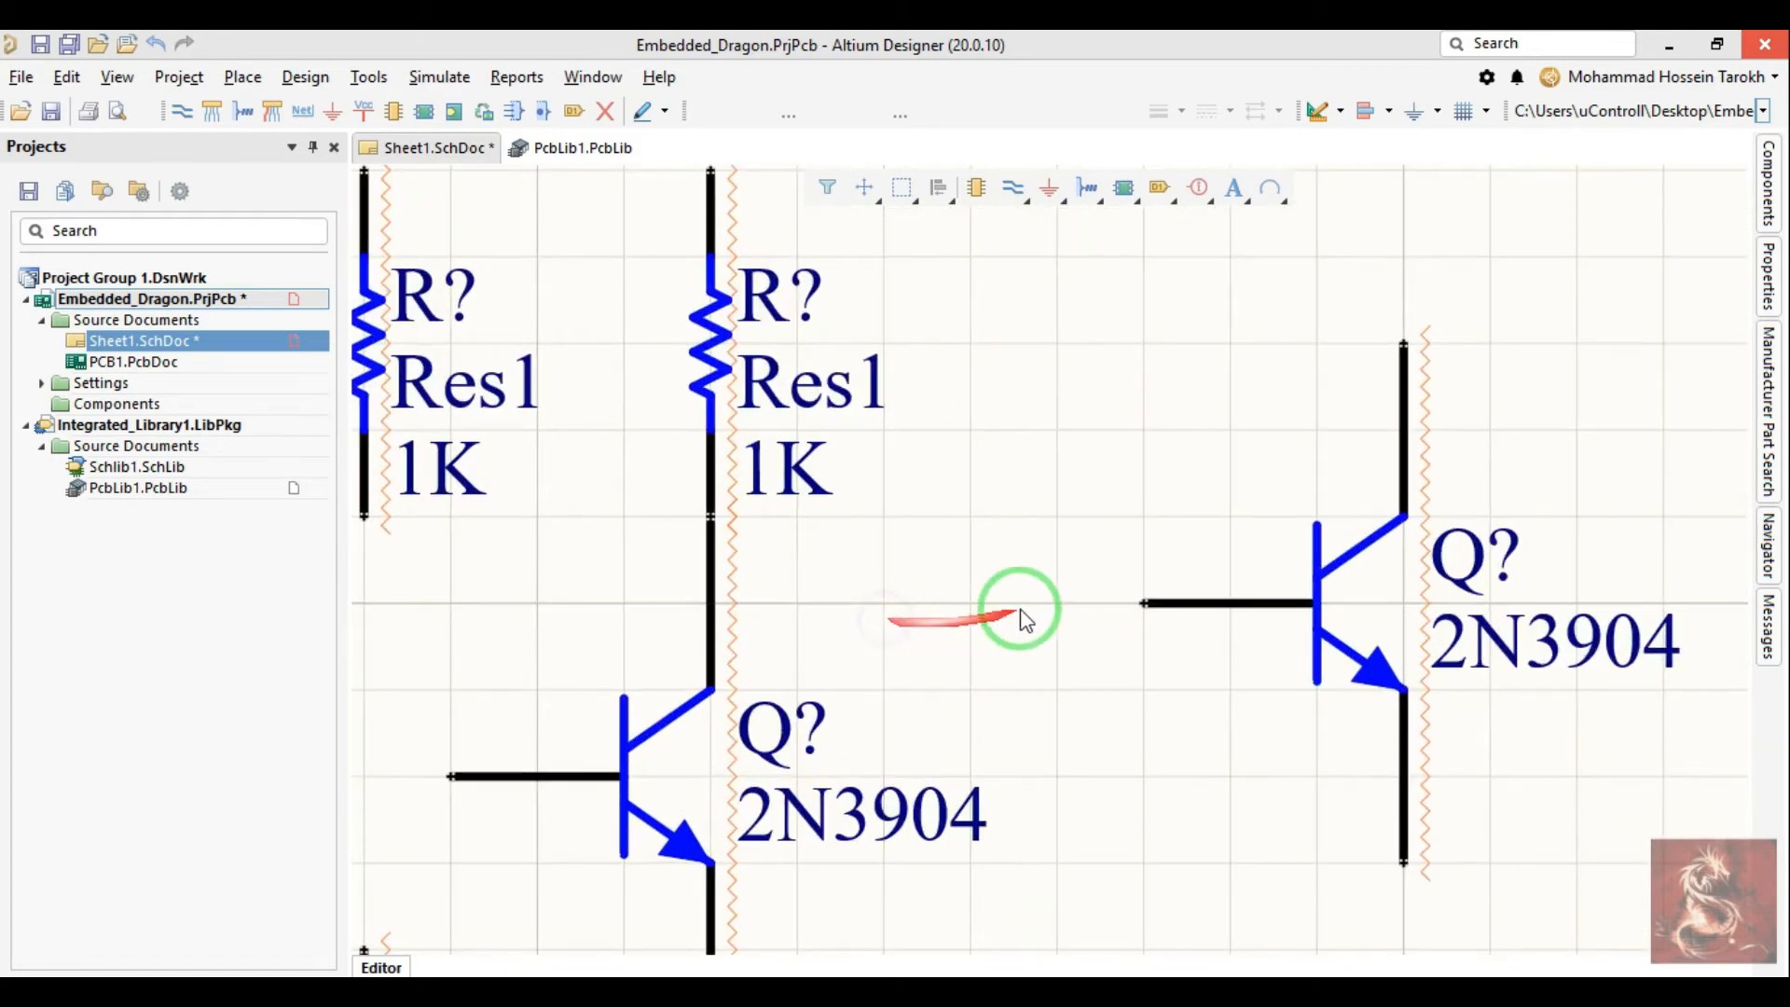
left_click(1019, 193)
left_click(1231, 343)
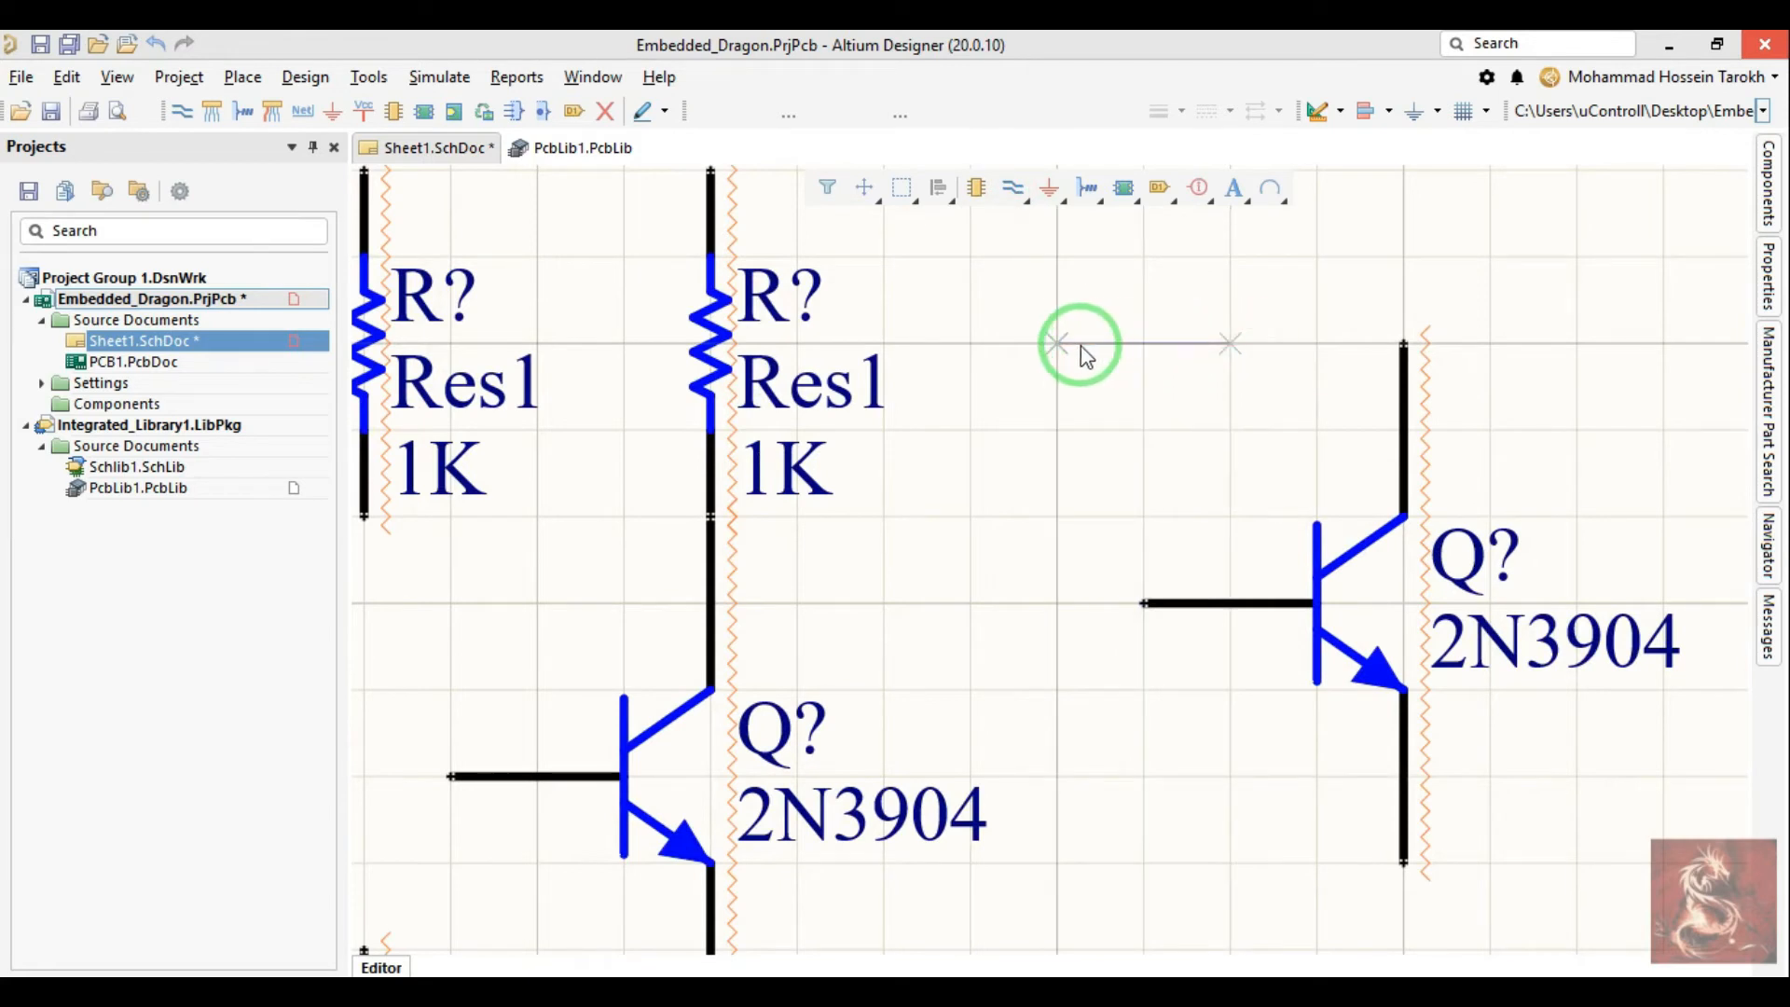
right_click(1084, 354)
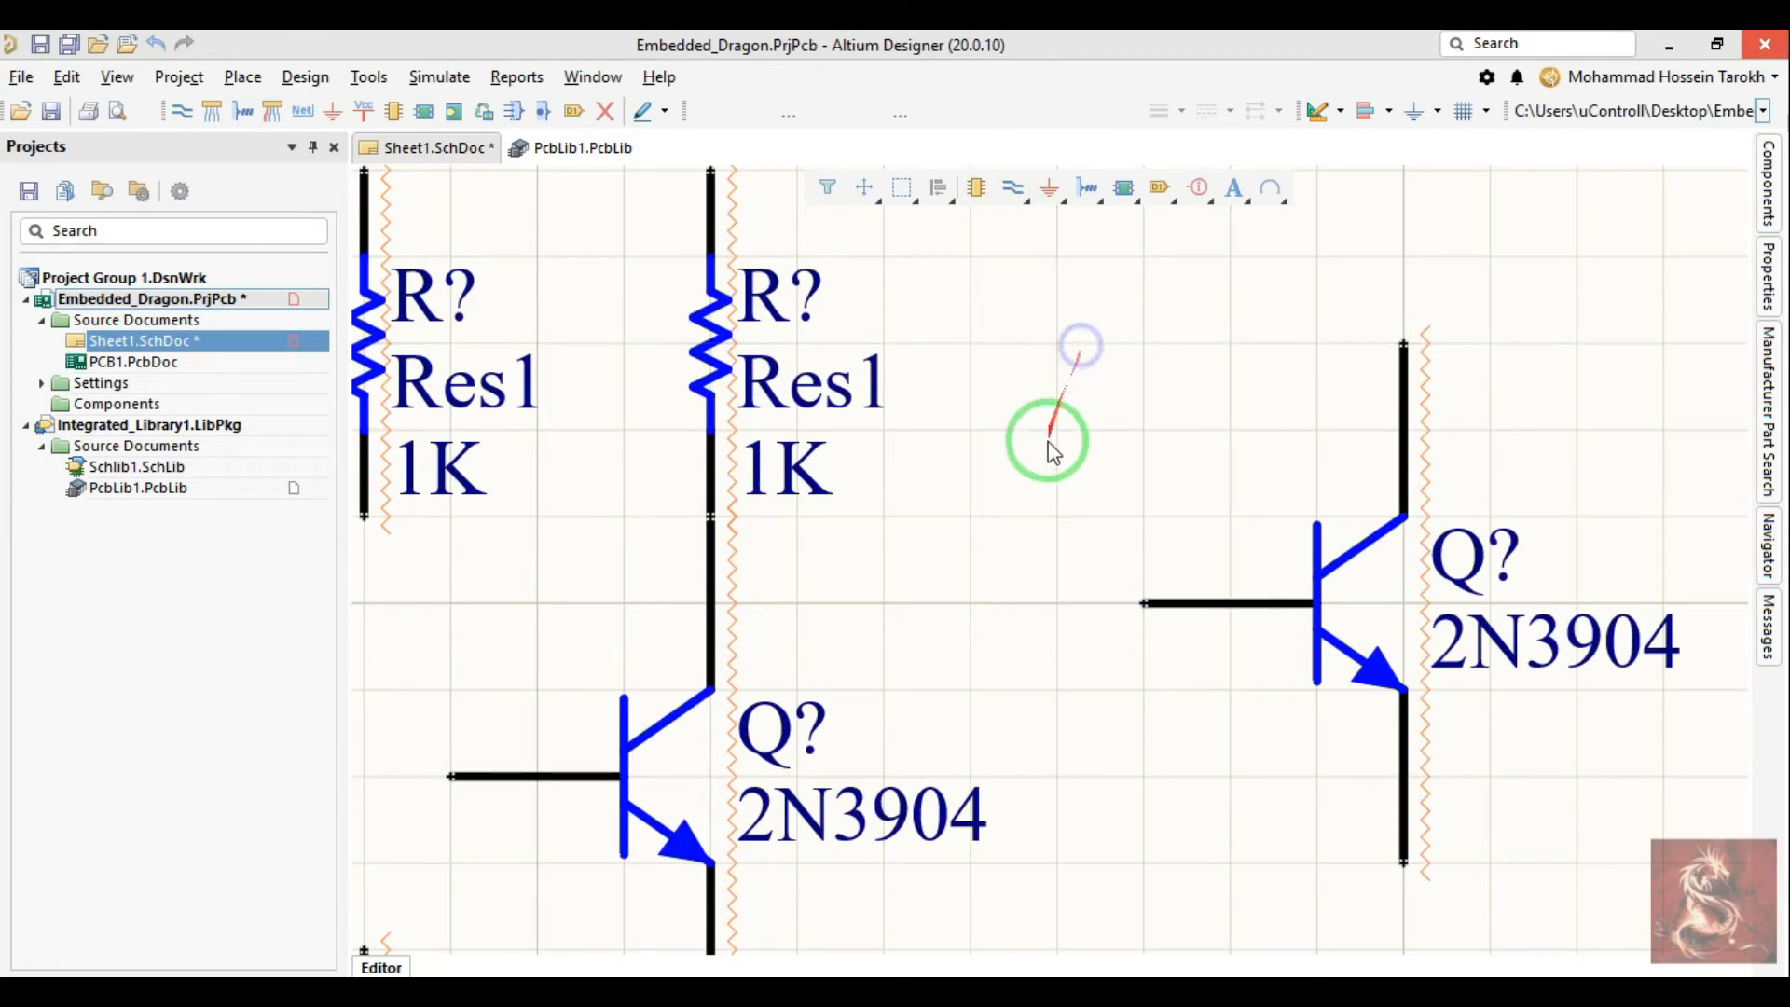
right_click(1173, 548)
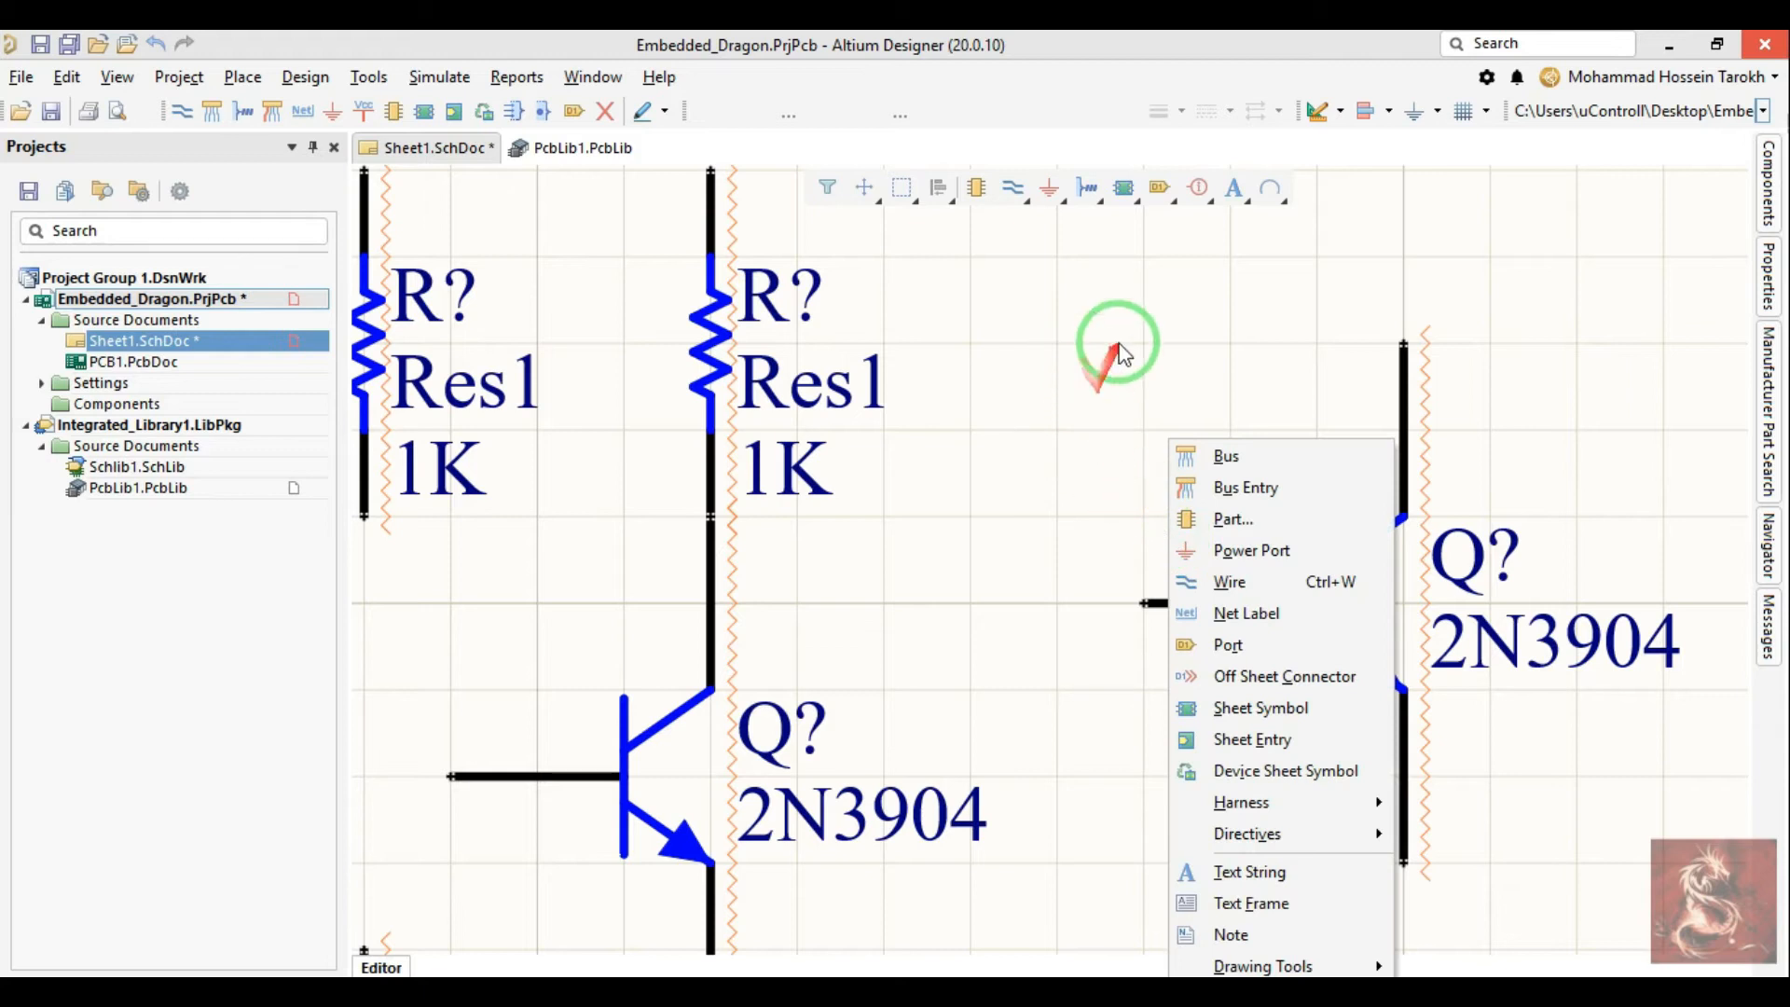
left_click(1016, 189)
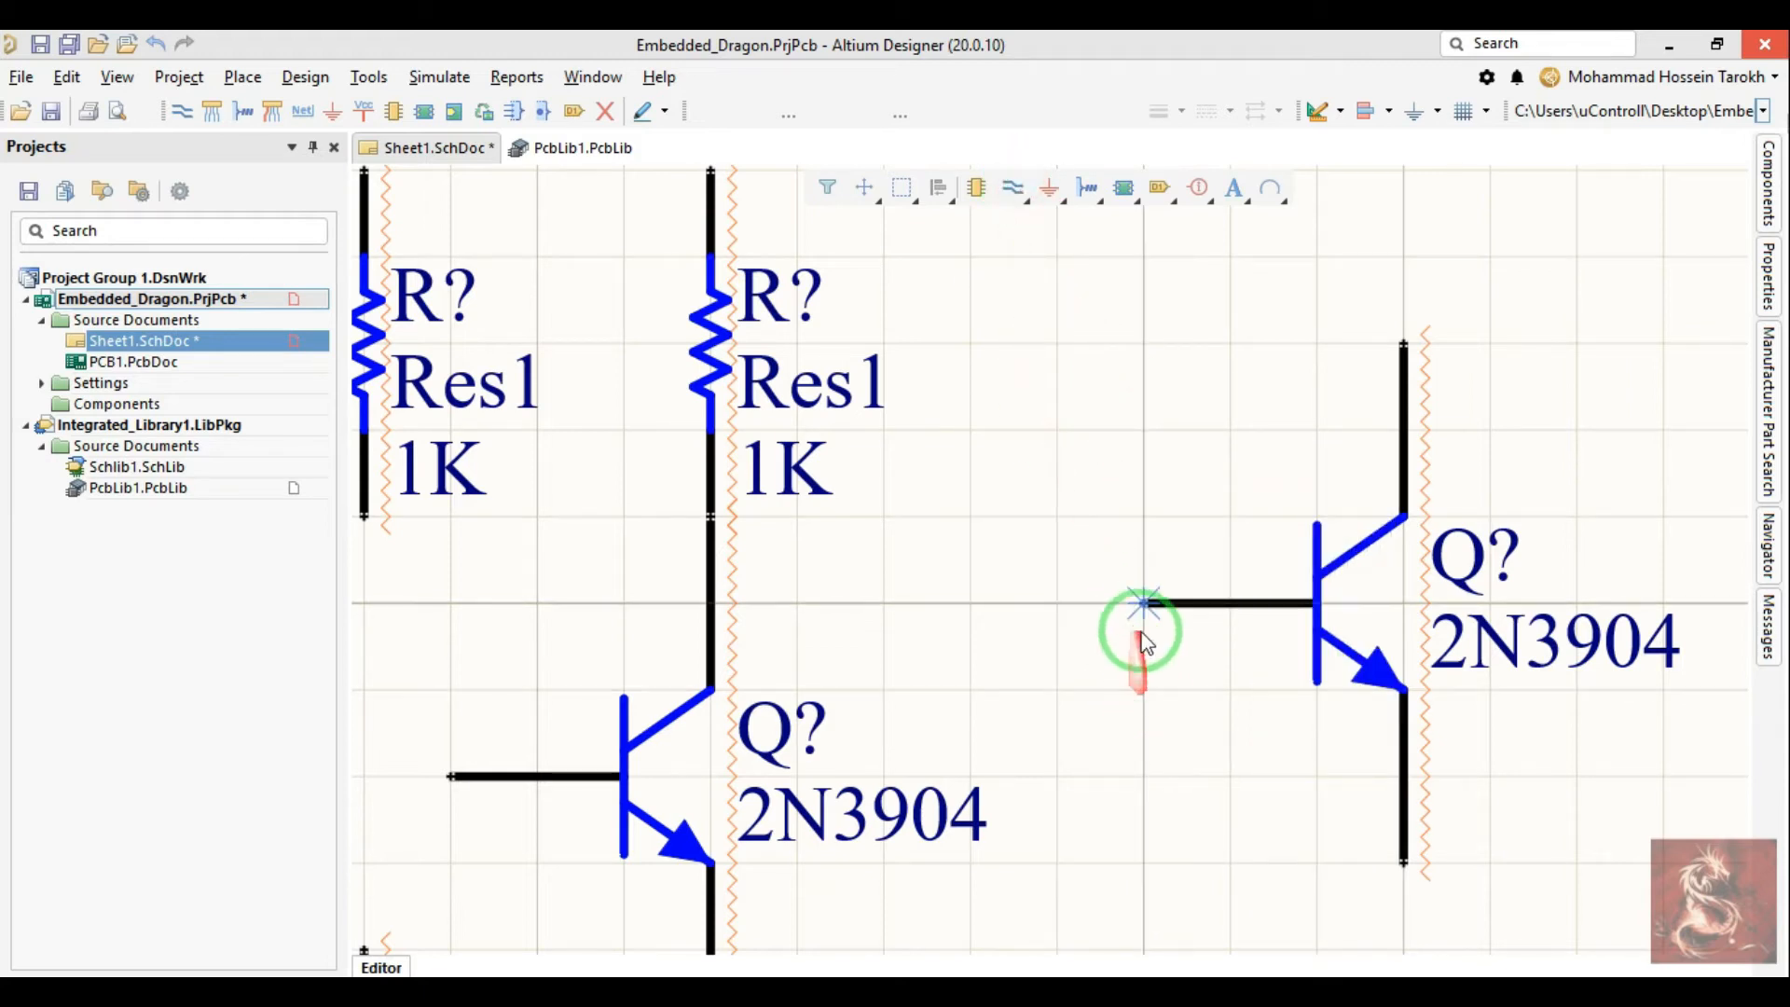
left_click(1145, 603)
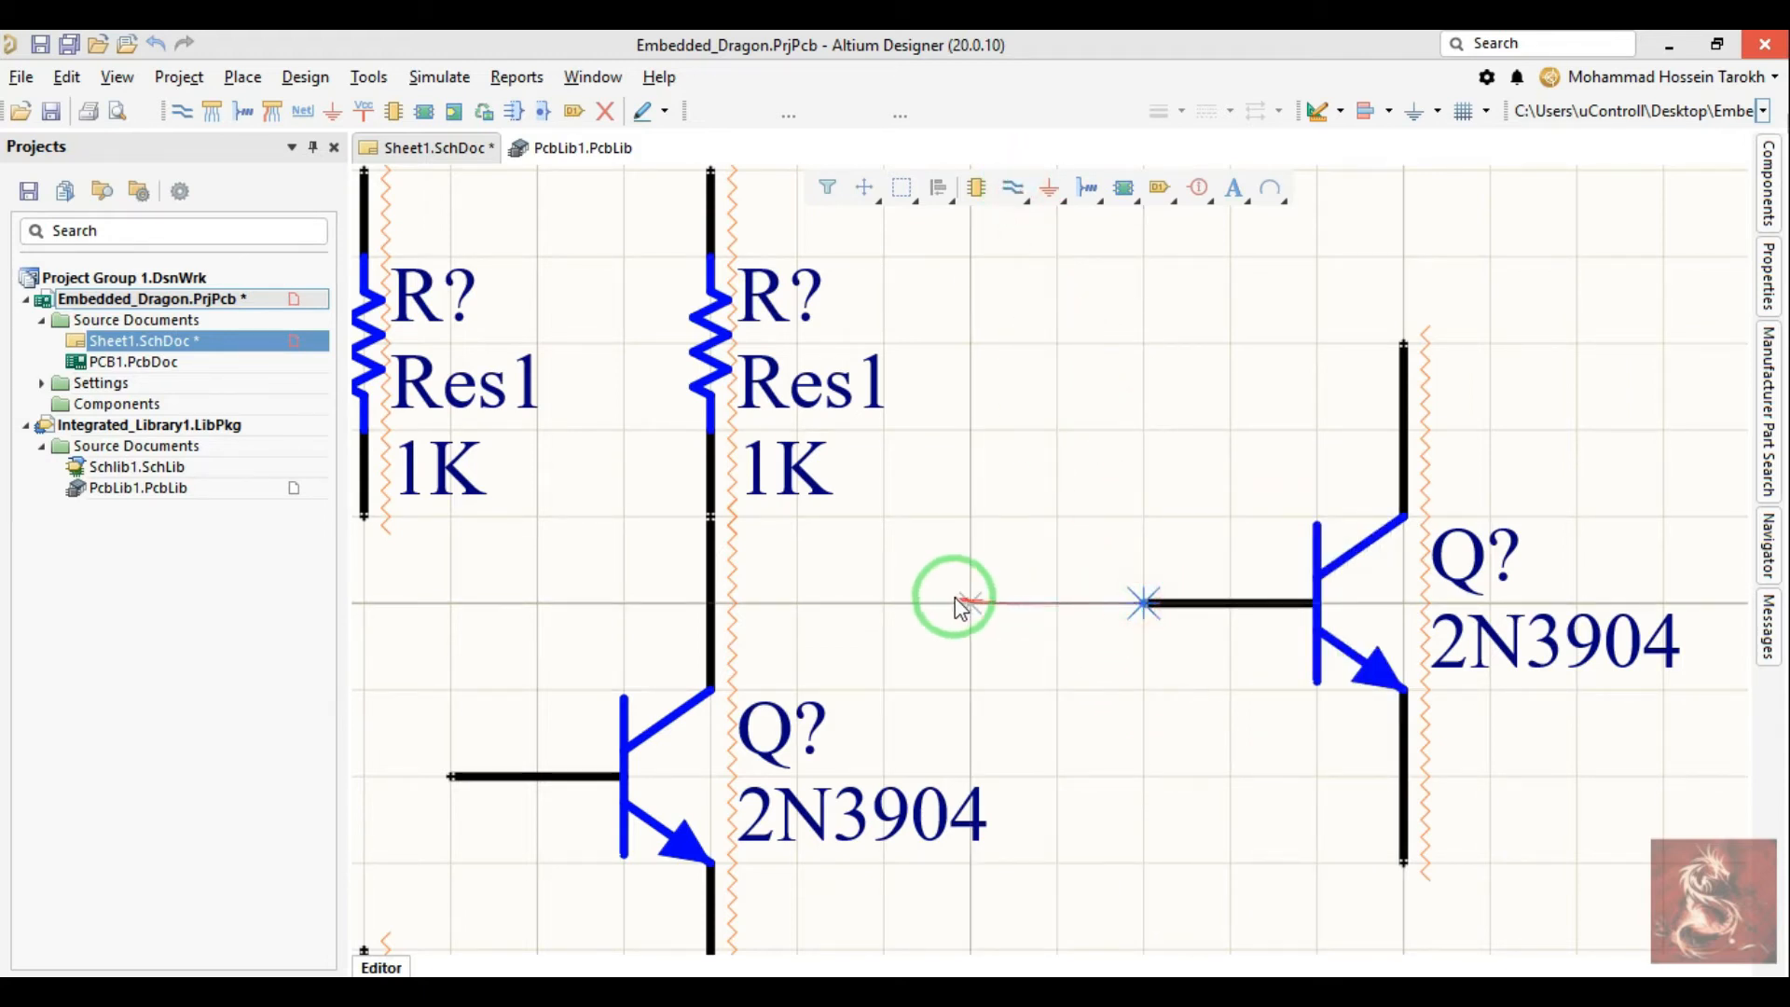
right_click(866, 601)
right_click(866, 601)
right_click(866, 602)
Step: Move the right 2N3904 up one grid step so its base lines up with the joint between the collector resistor and the left transistor
left_click(1355, 632)
left_click(1138, 594)
left_click_drag(1146, 535, 1157, 480)
key("p")
key("w")
left_click(1141, 519)
right_click(942, 522)
right_click(1024, 432)
Step: Wire the base of the right 2N3904 to the joint between the left transistor's collector and its resistor
key("p")
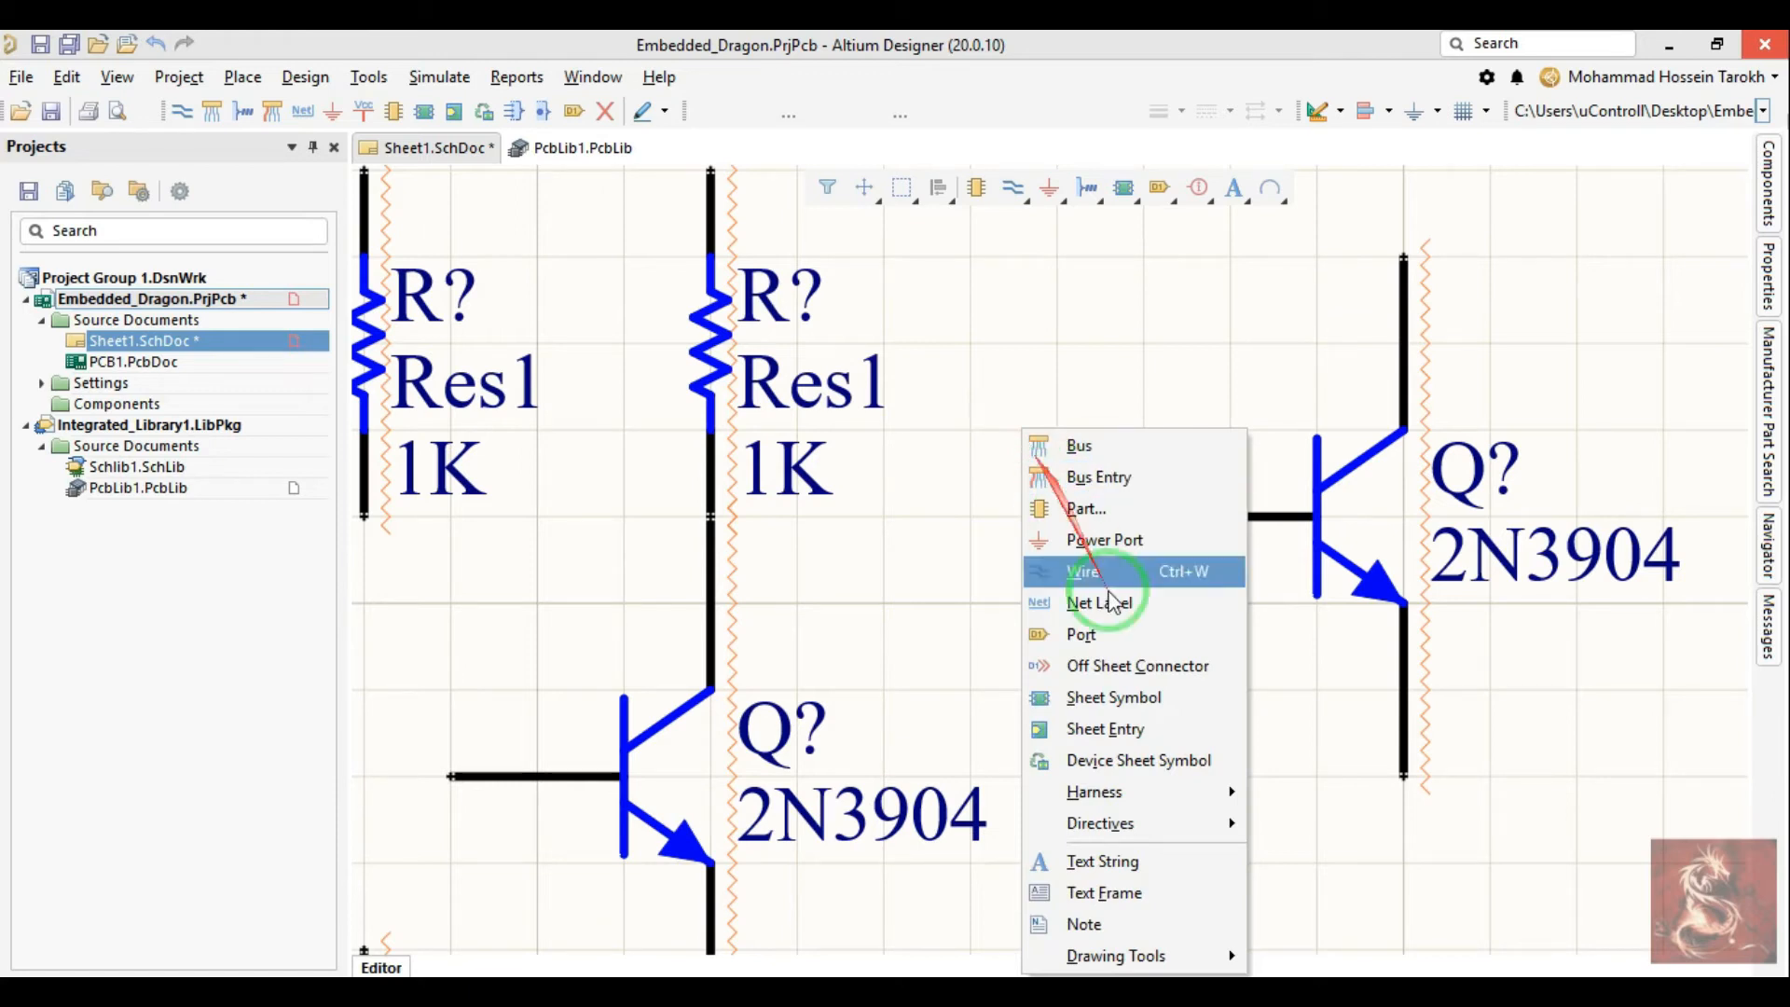
left_click(1082, 570)
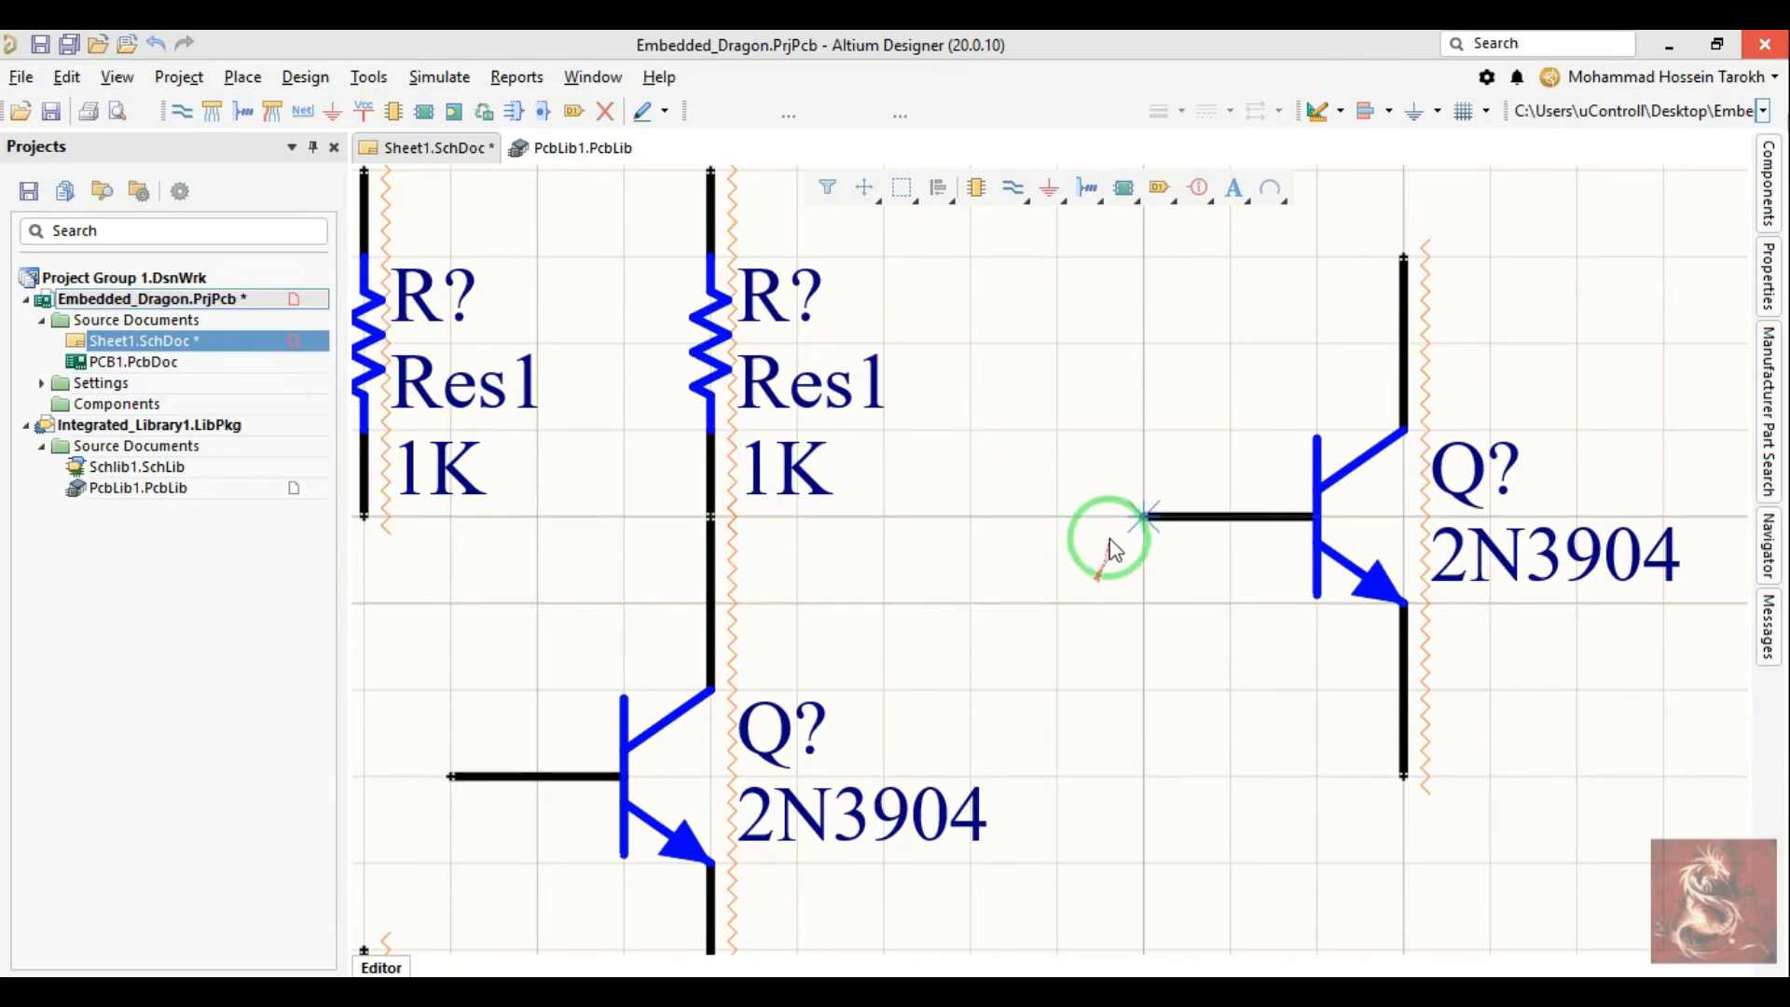
left_click(756, 517)
scroll(987, 599, "right", 2, "shift")
scroll(987, 599, "down", 2, "ctrl")
left_click(972, 631)
scroll(951, 615, "left", 2, "shift")
scroll(933, 602, "down", 1)
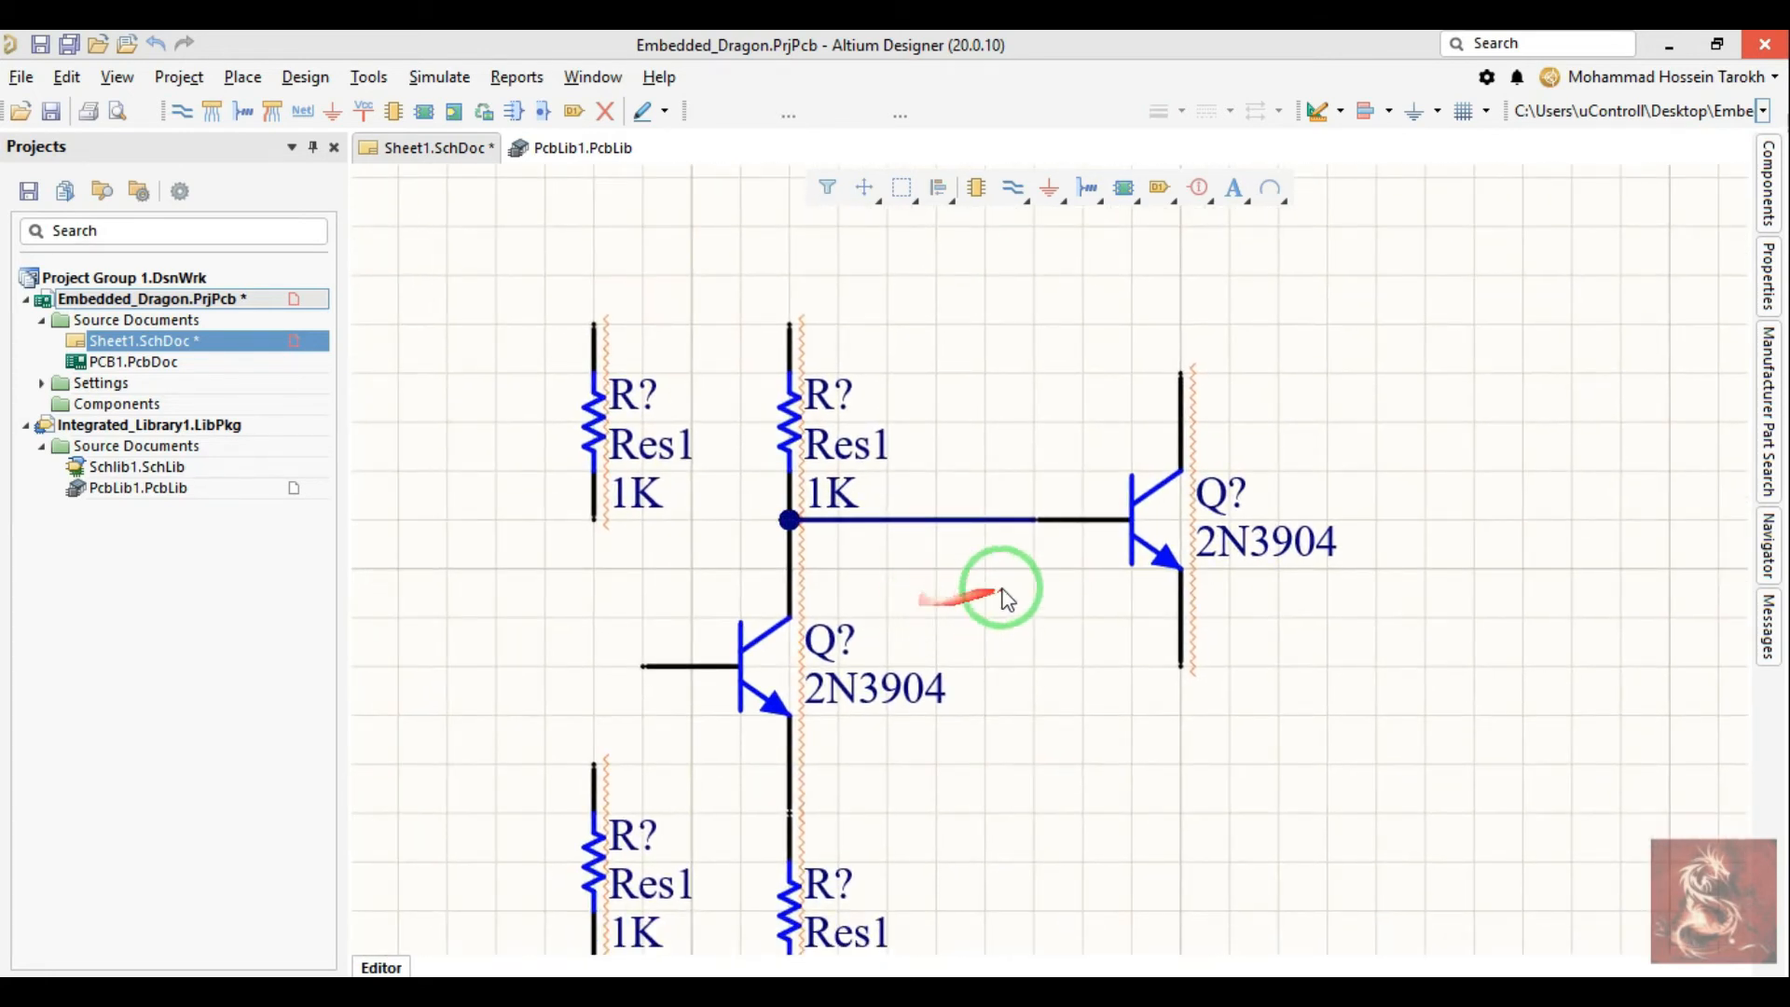
scroll(1006, 597, "down", 3)
scroll(914, 508, "left", 1, "shift")
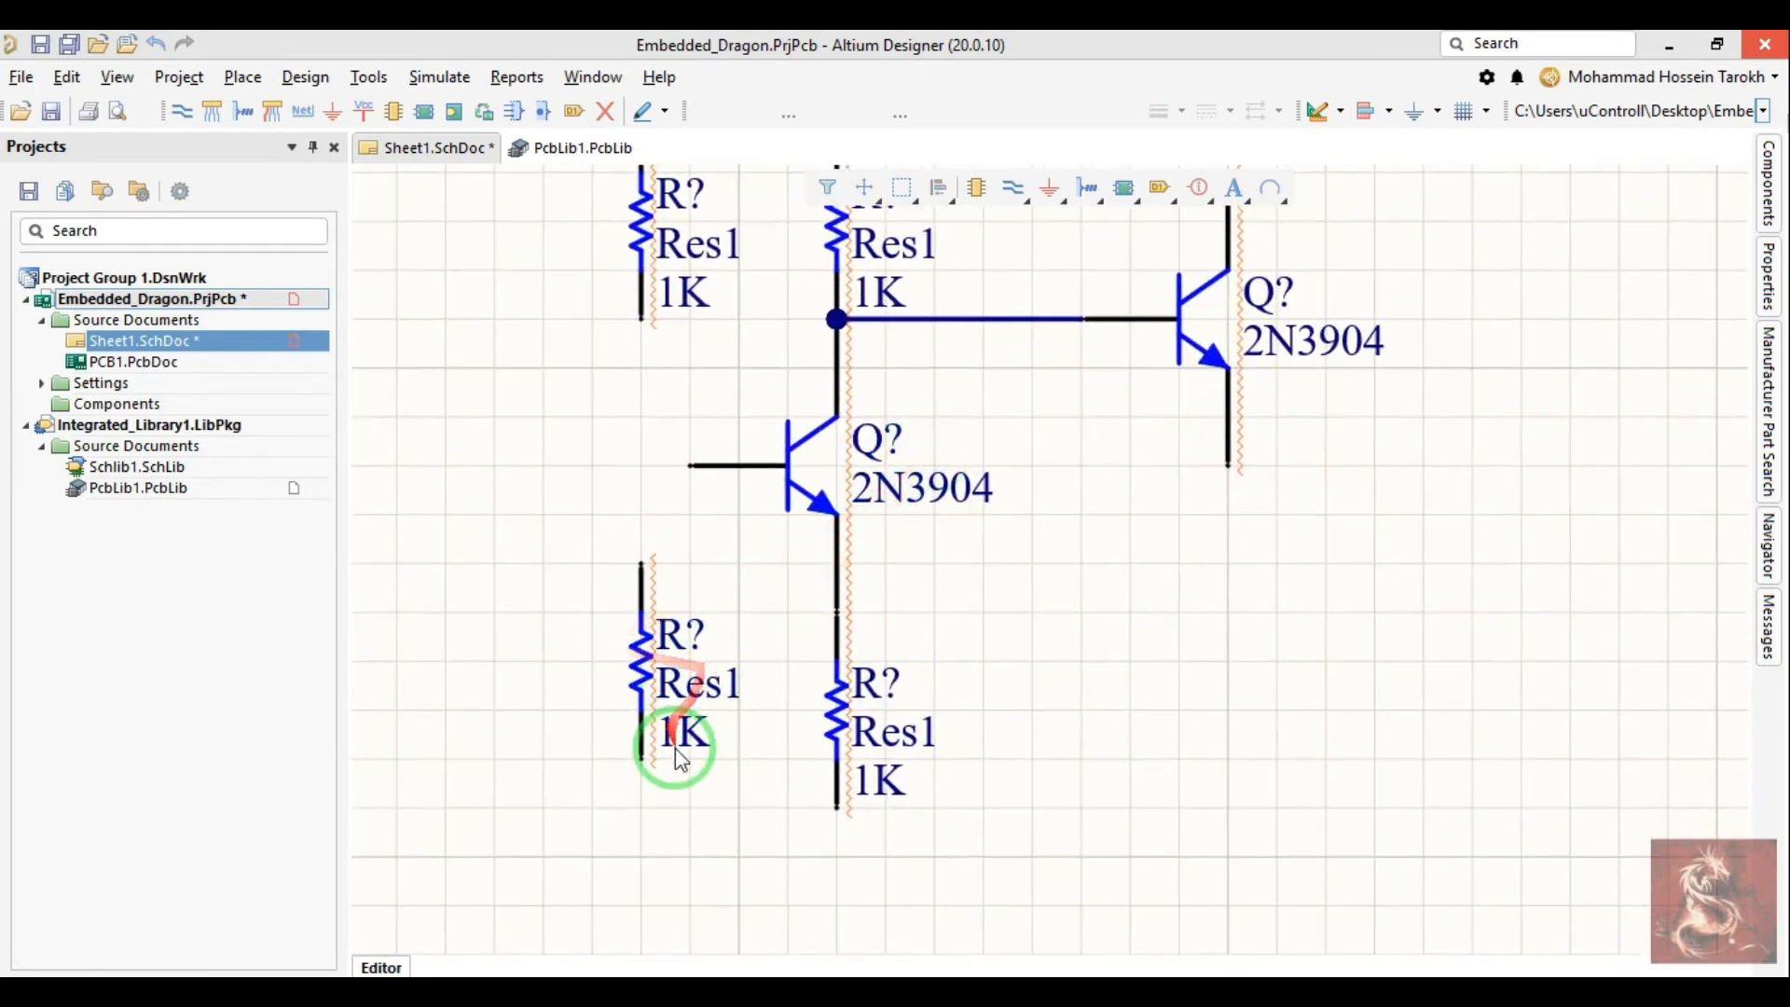
left_click(676, 757)
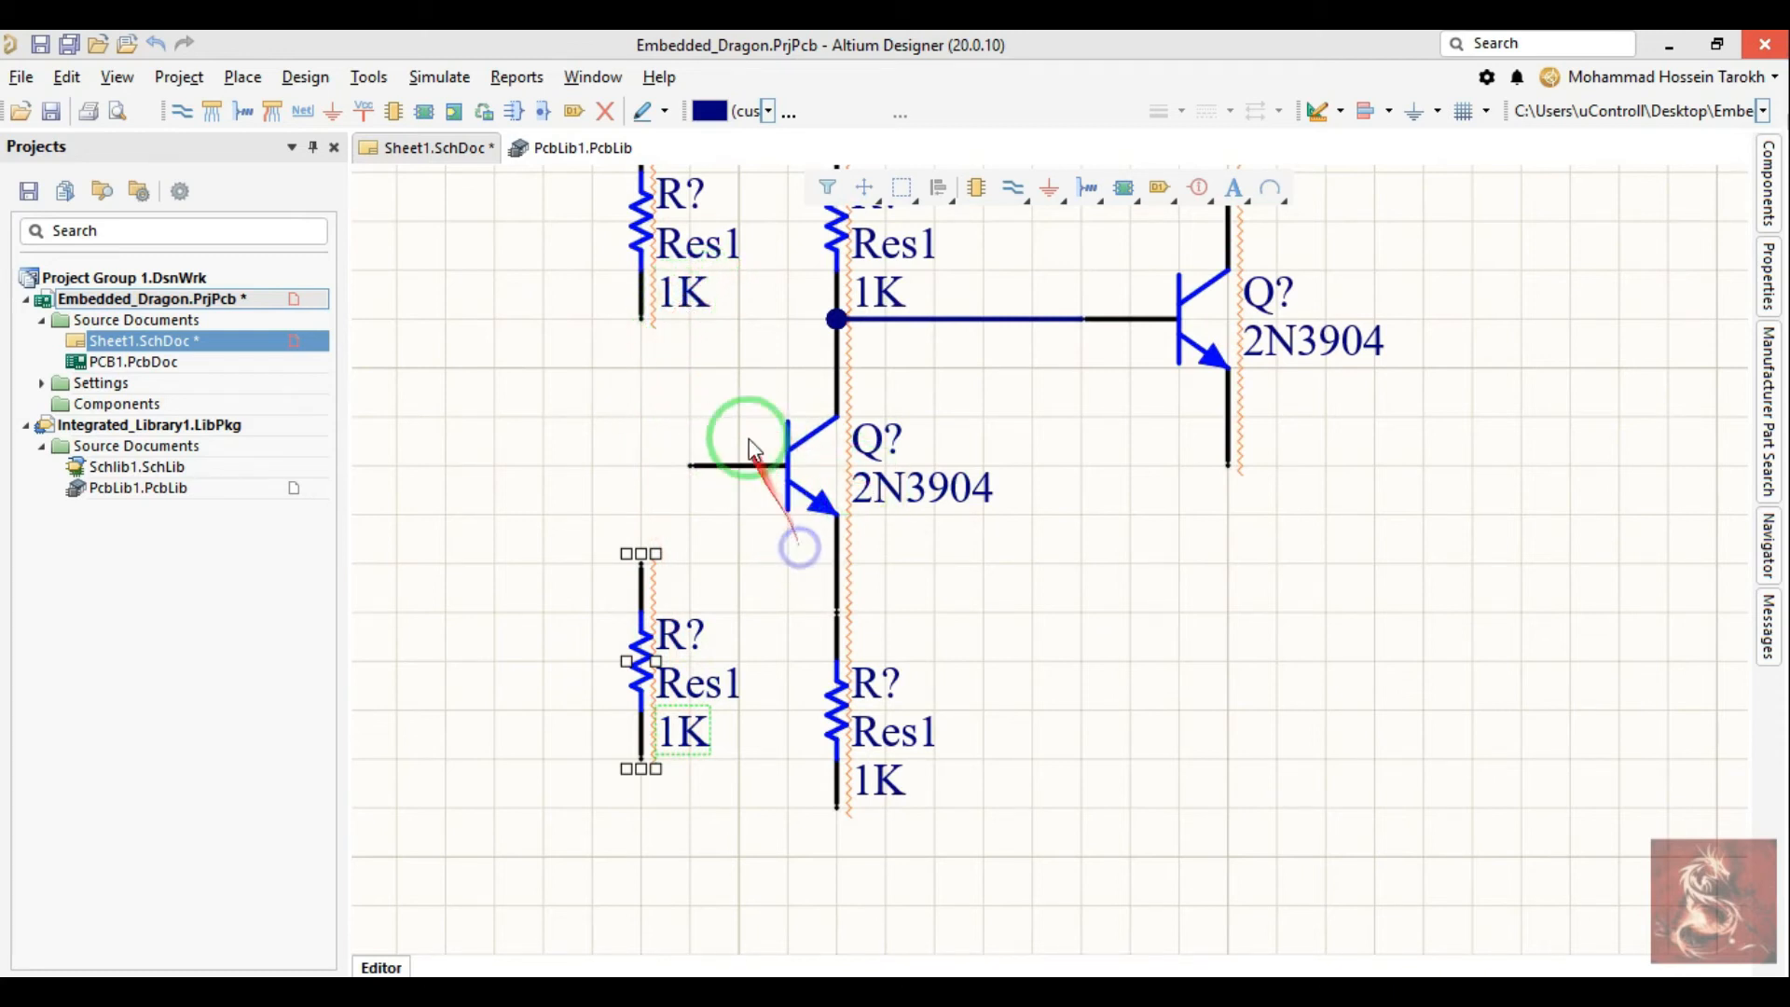
right_click_drag(676, 298, 692, 400)
left_click(692, 400, "shift")
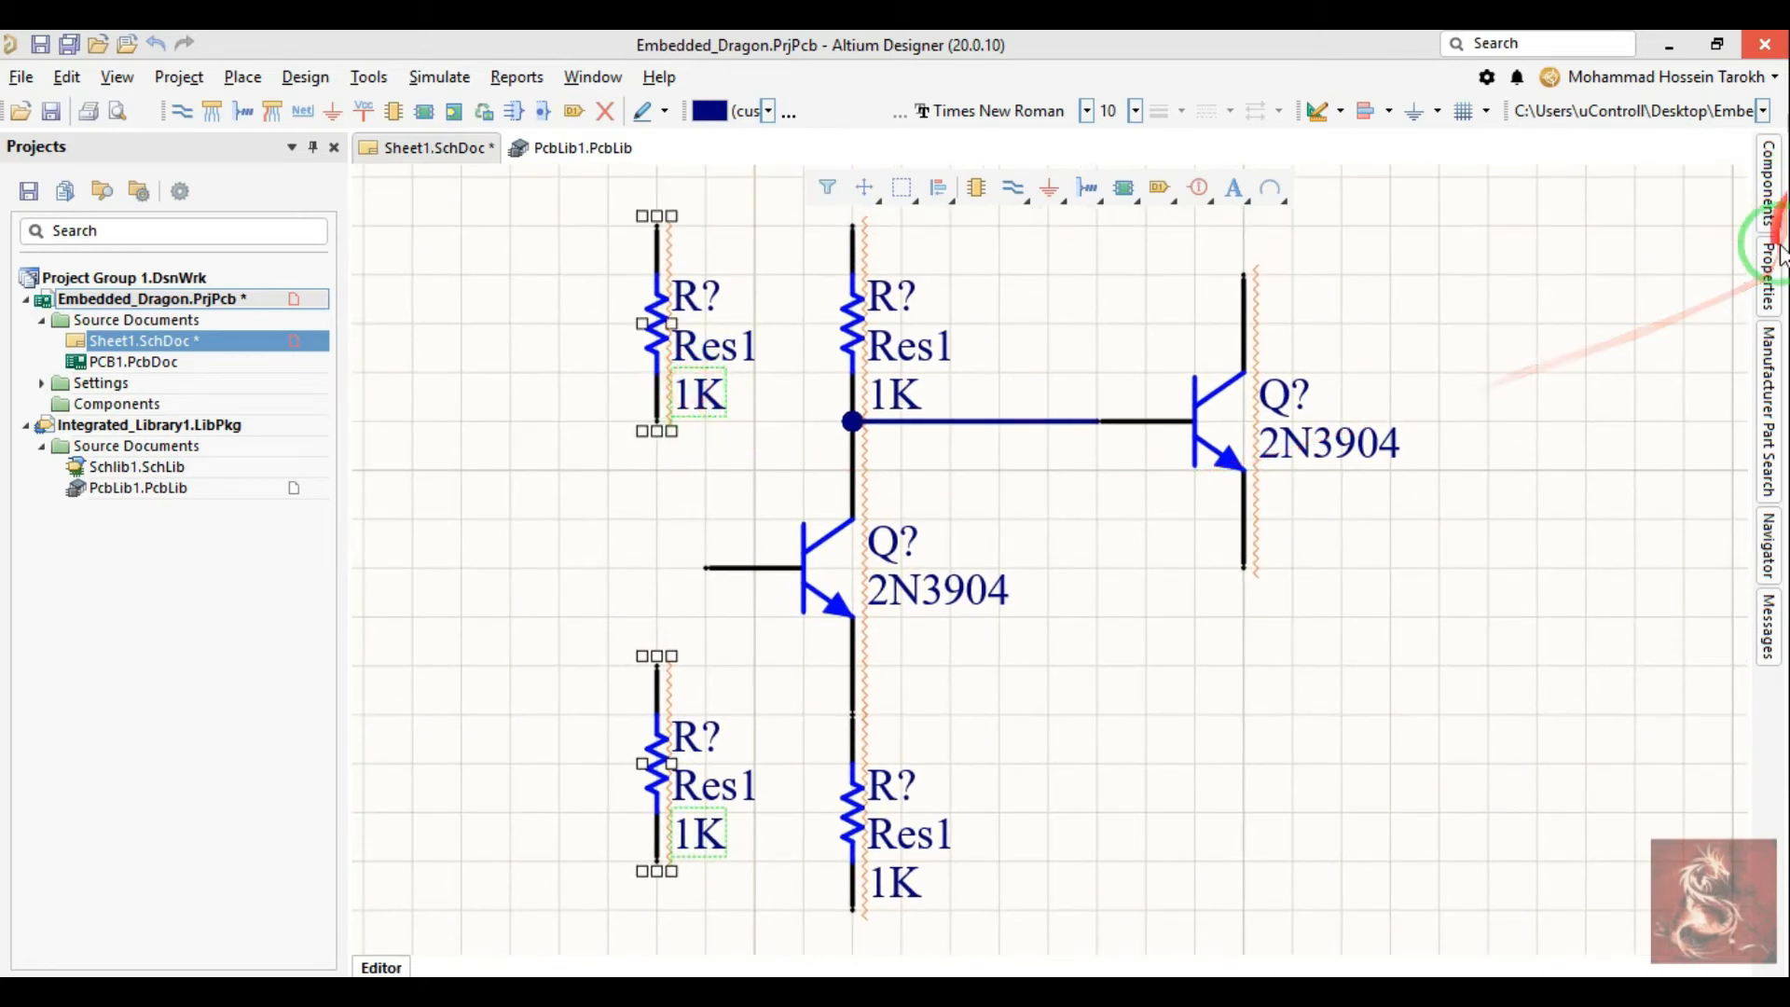
left_click(616, 543)
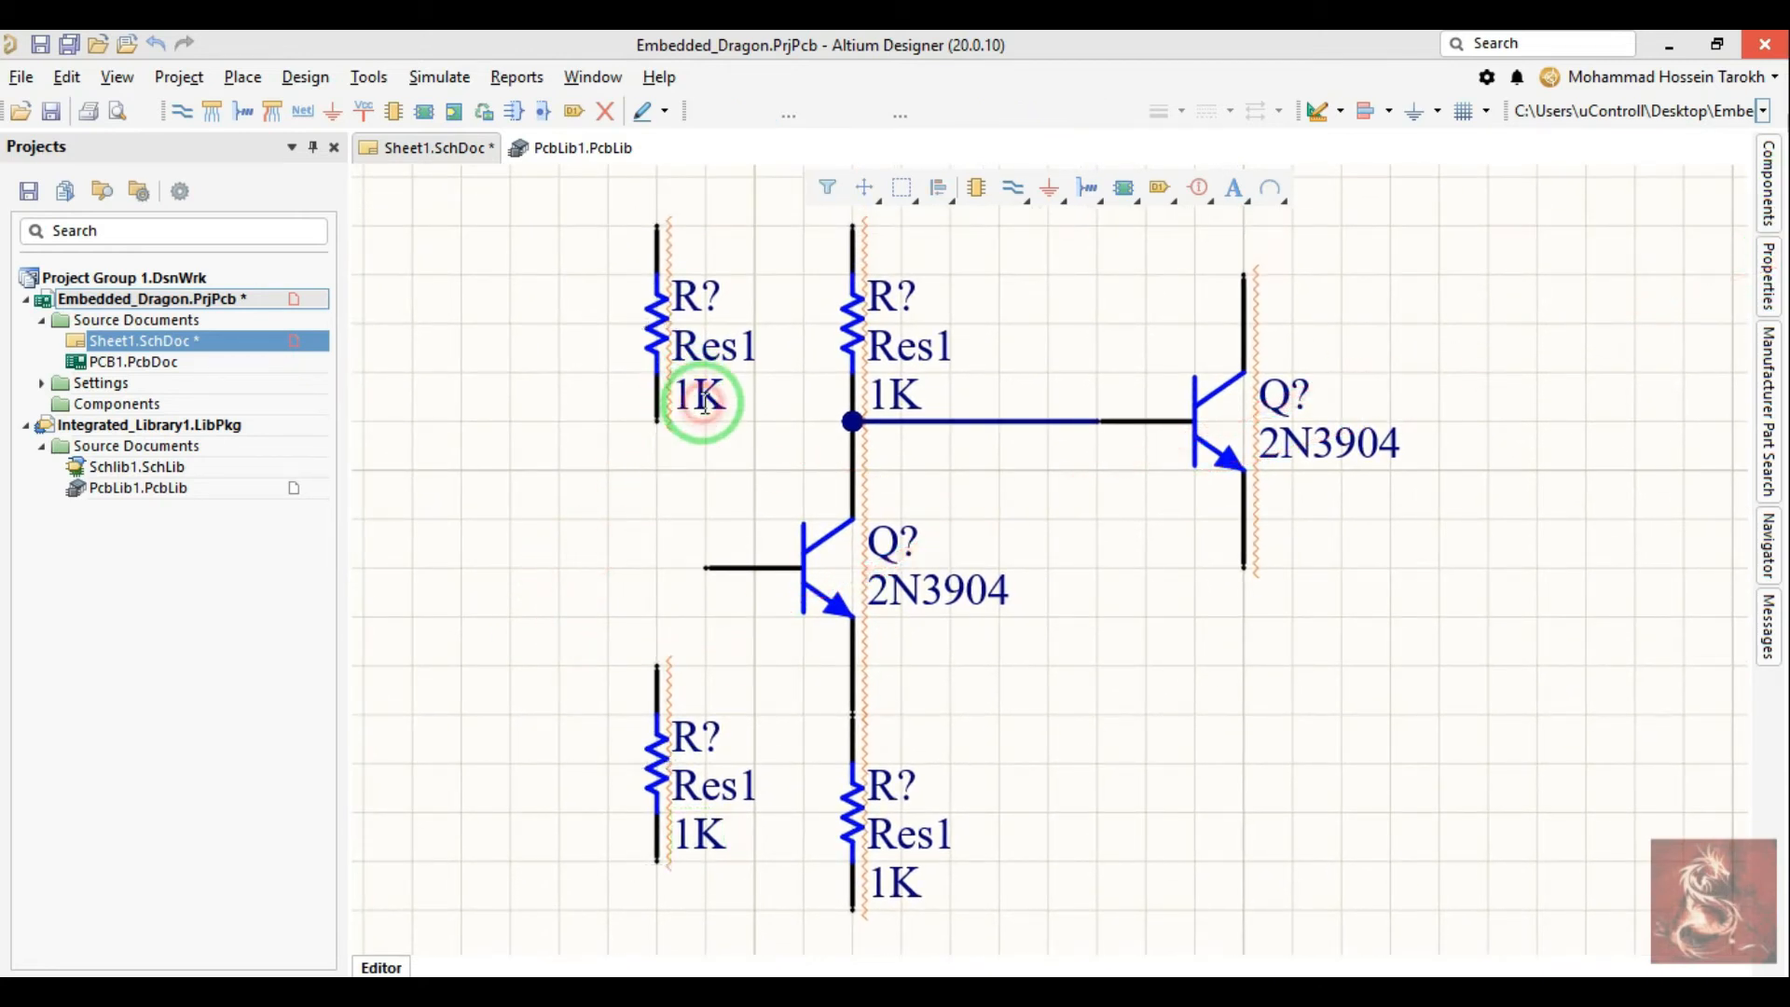
Step: Set the value of both base-side resistors of the left transistor to 100k
double_click(704, 402)
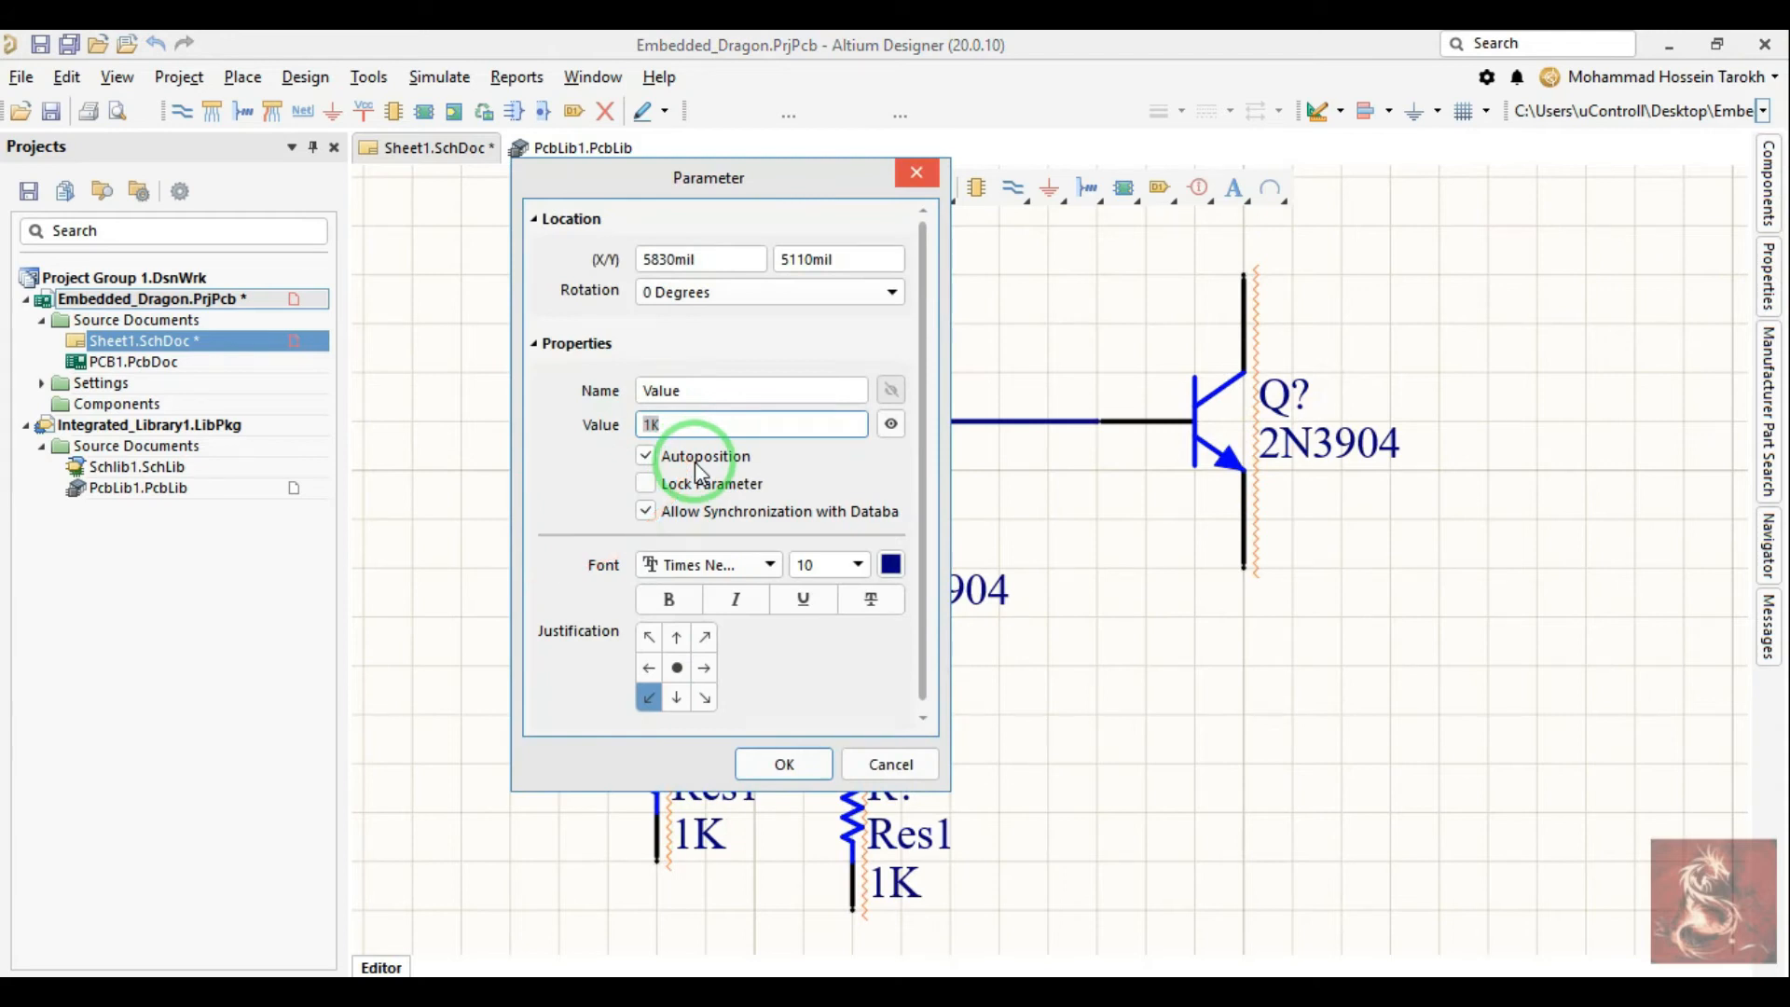
key("Return")
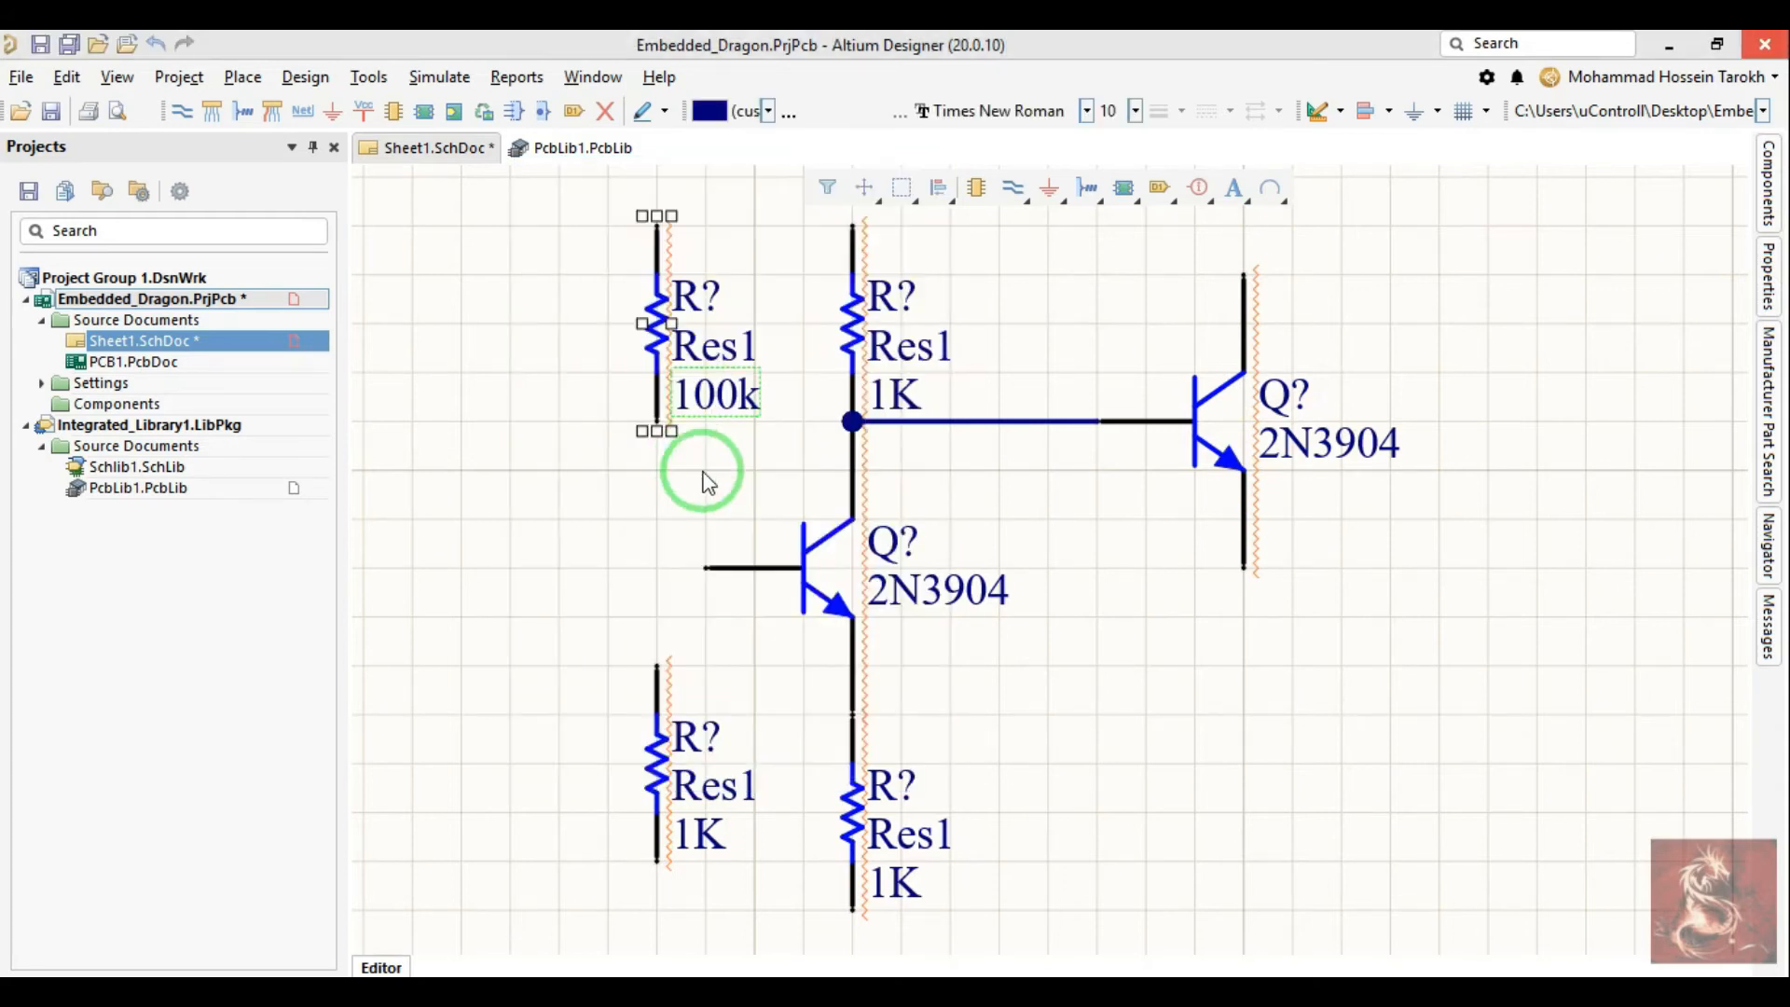
left_click(700, 830)
double_click(701, 830)
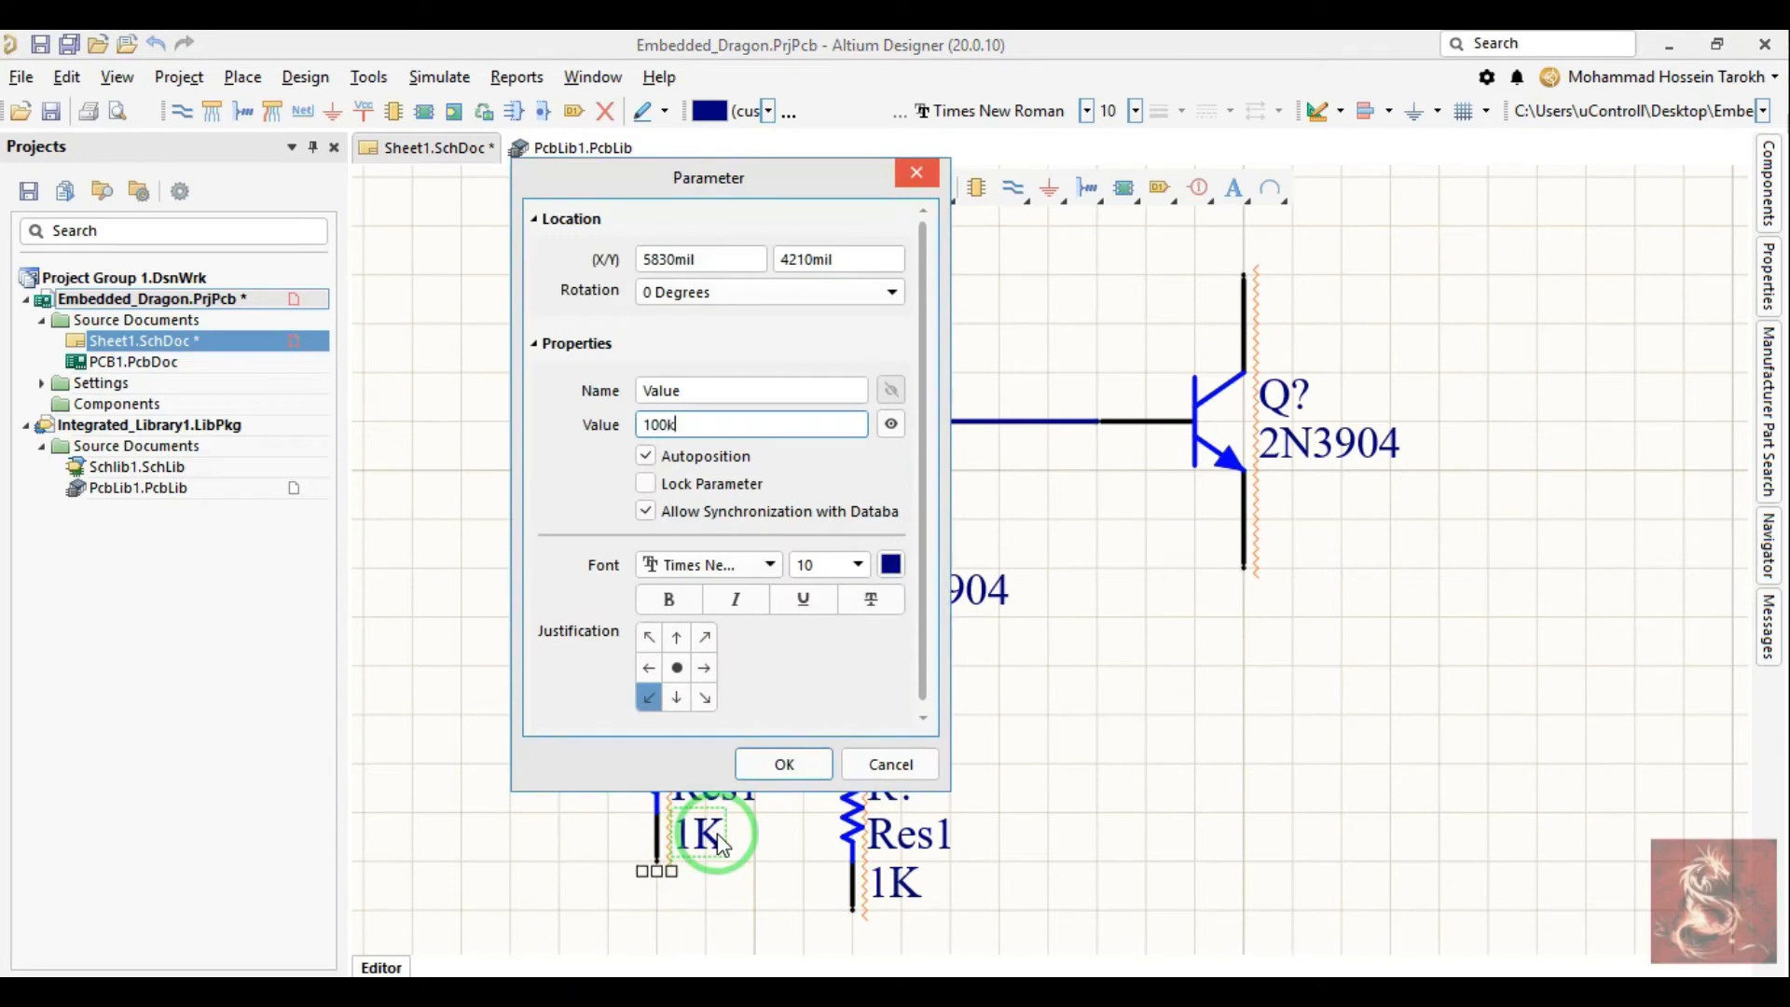
key("Return")
Step: Wire the two 100k resistors together and connect them to the base of the left 2N3904
right_click_drag(991, 682, 1027, 587)
left_click(1032, 611)
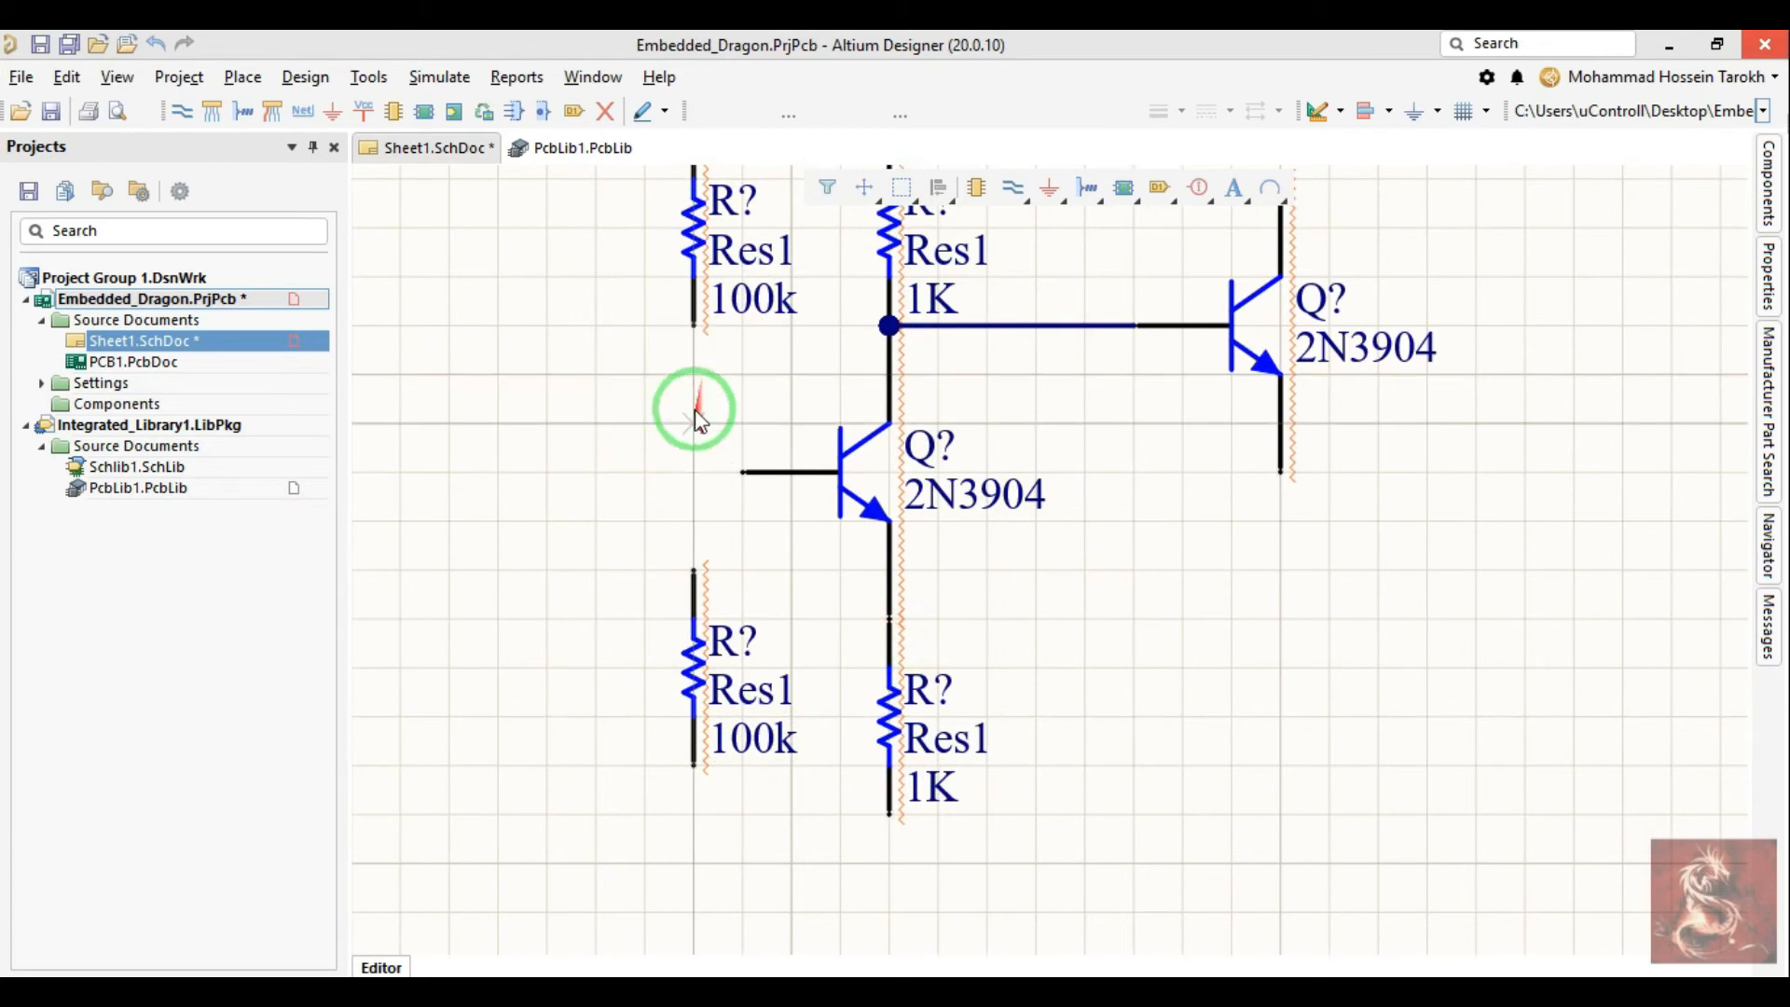
left_click(694, 326)
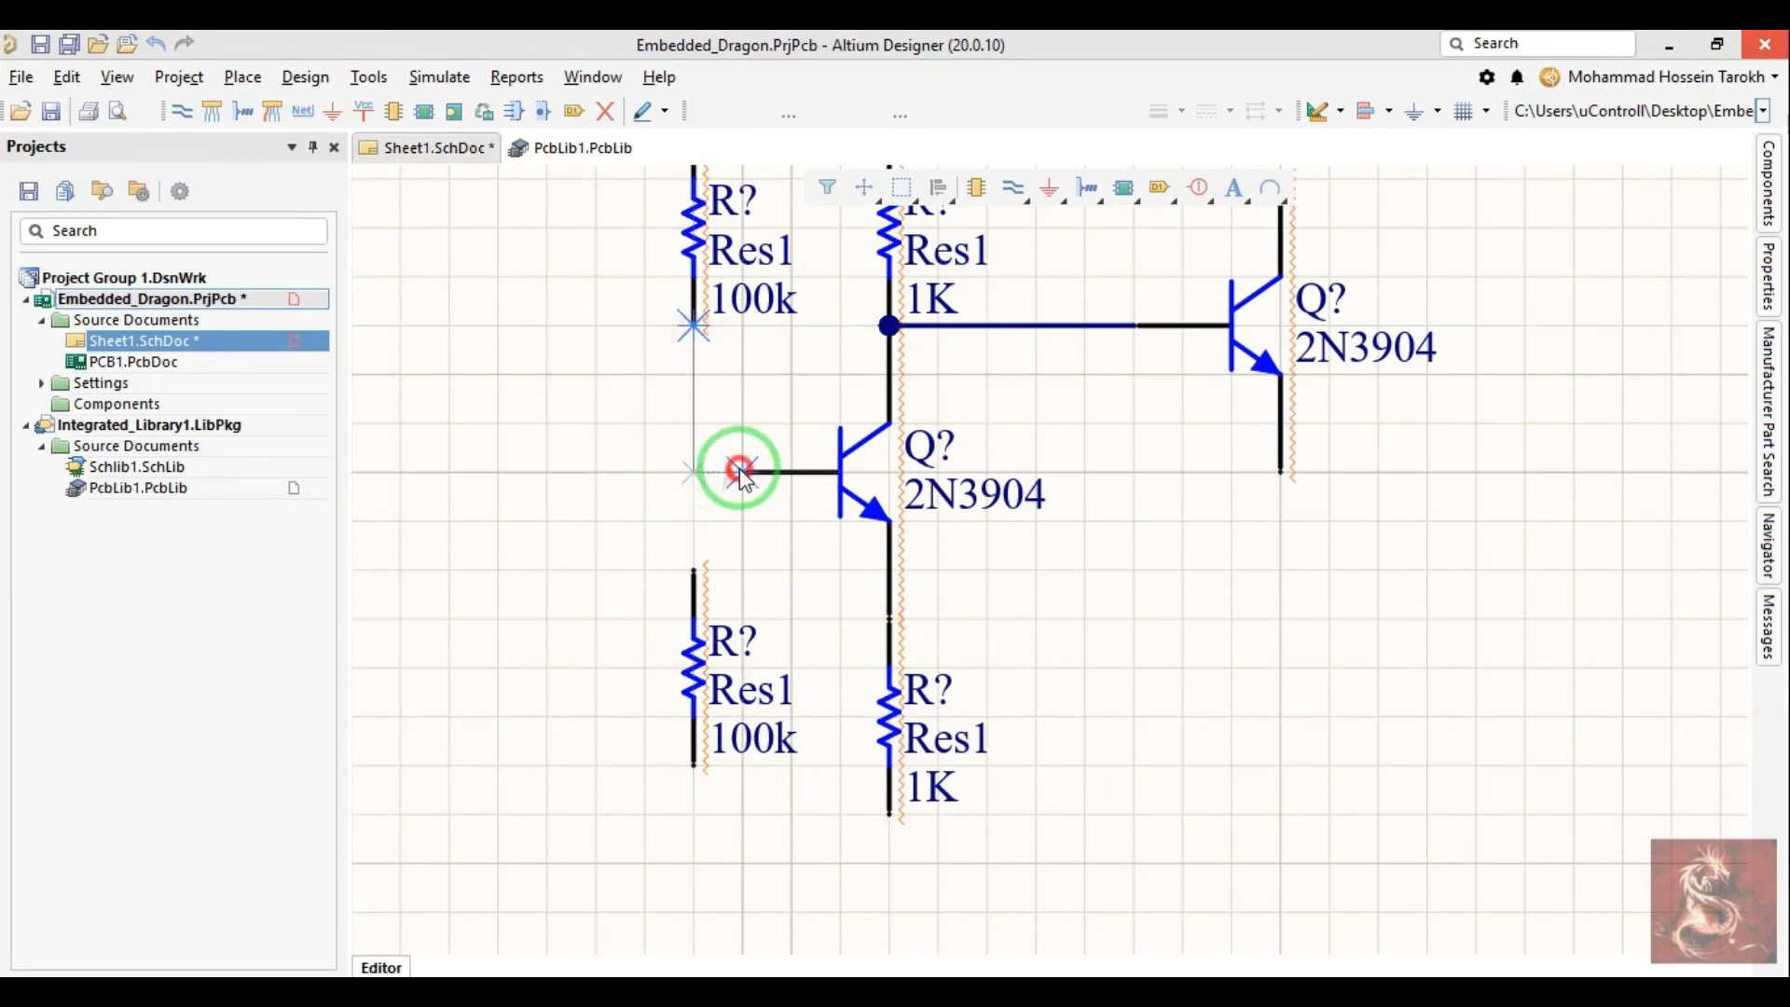
left_click(693, 473)
left_click(693, 570)
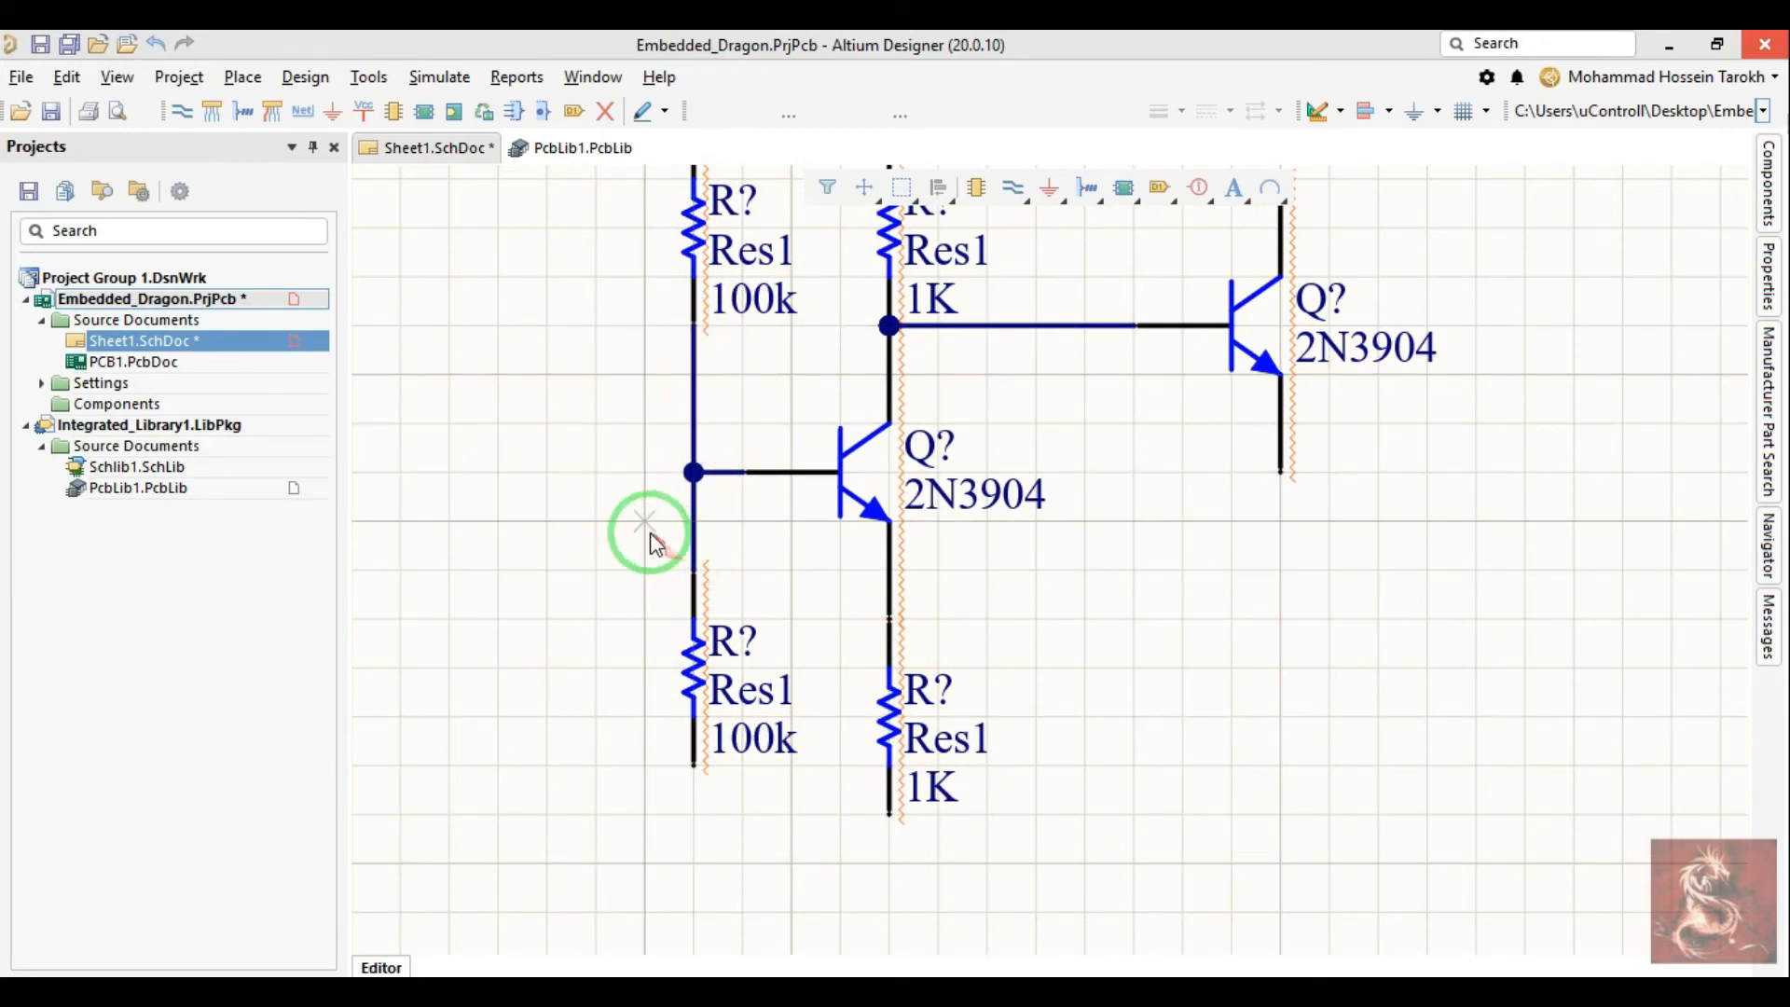
left_click(696, 505)
left_click(653, 459)
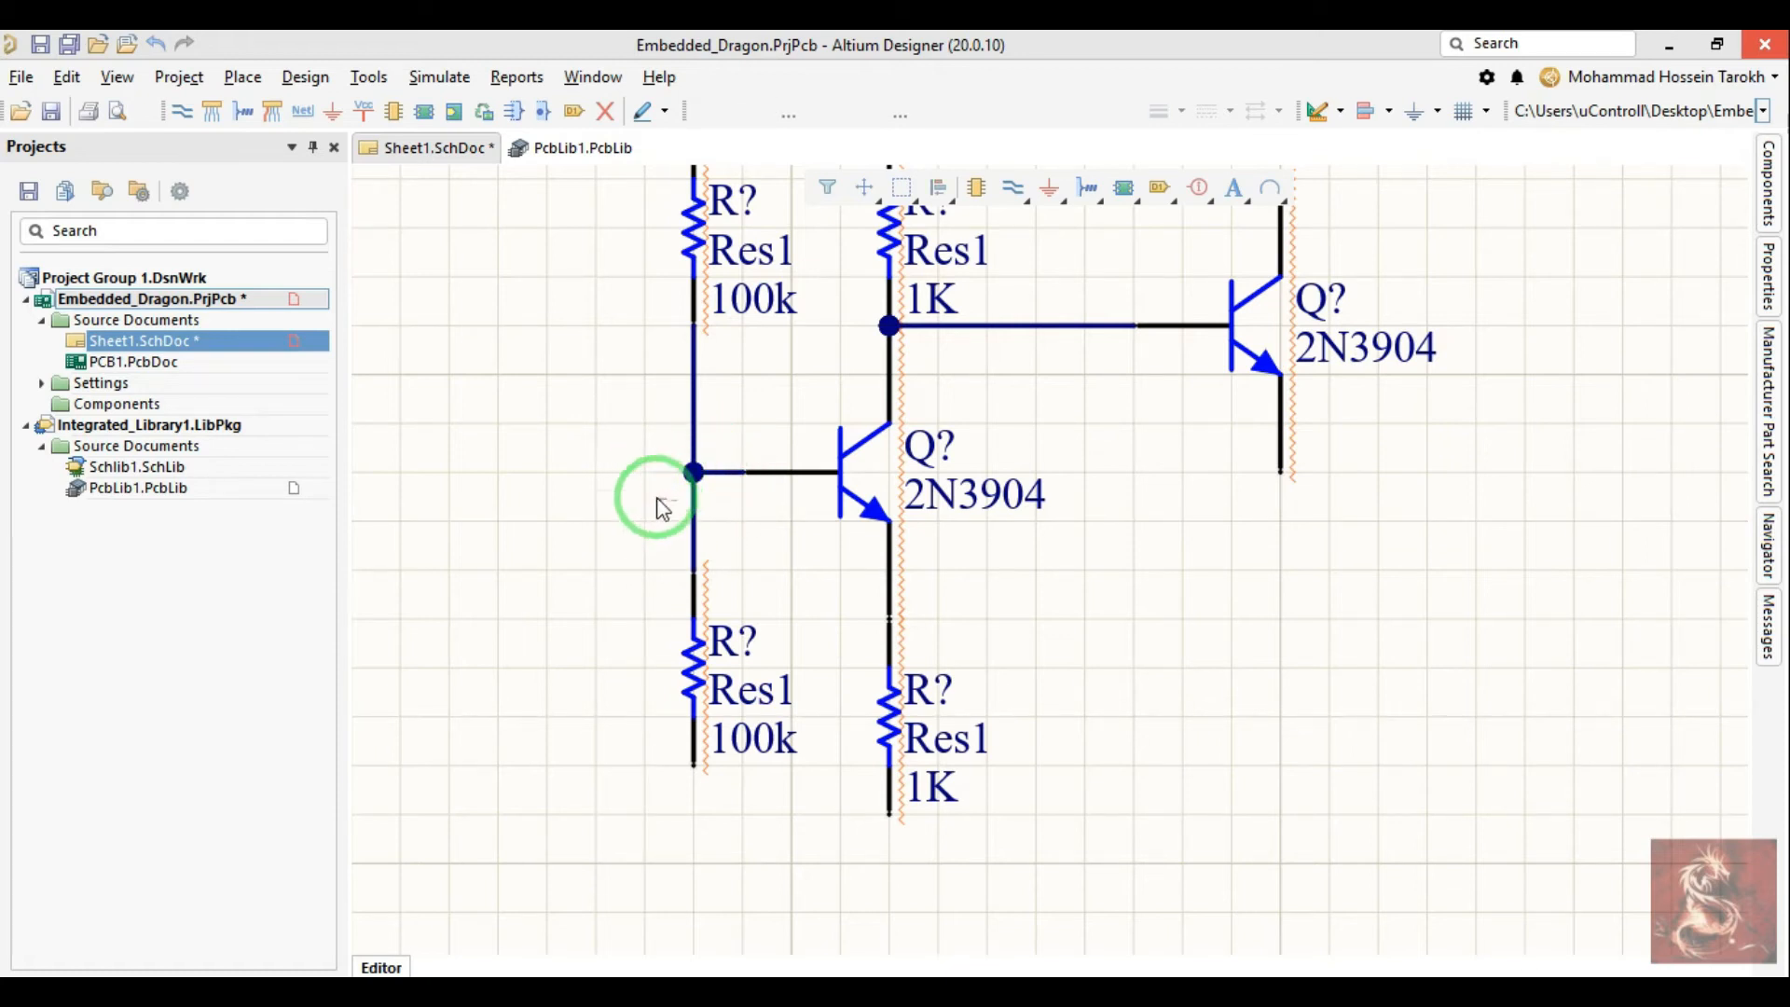
right_click_drag(597, 466, 560, 596)
left_click(615, 263)
left_click_drag(588, 280, 639, 270)
left_click_drag(643, 352, 637, 261)
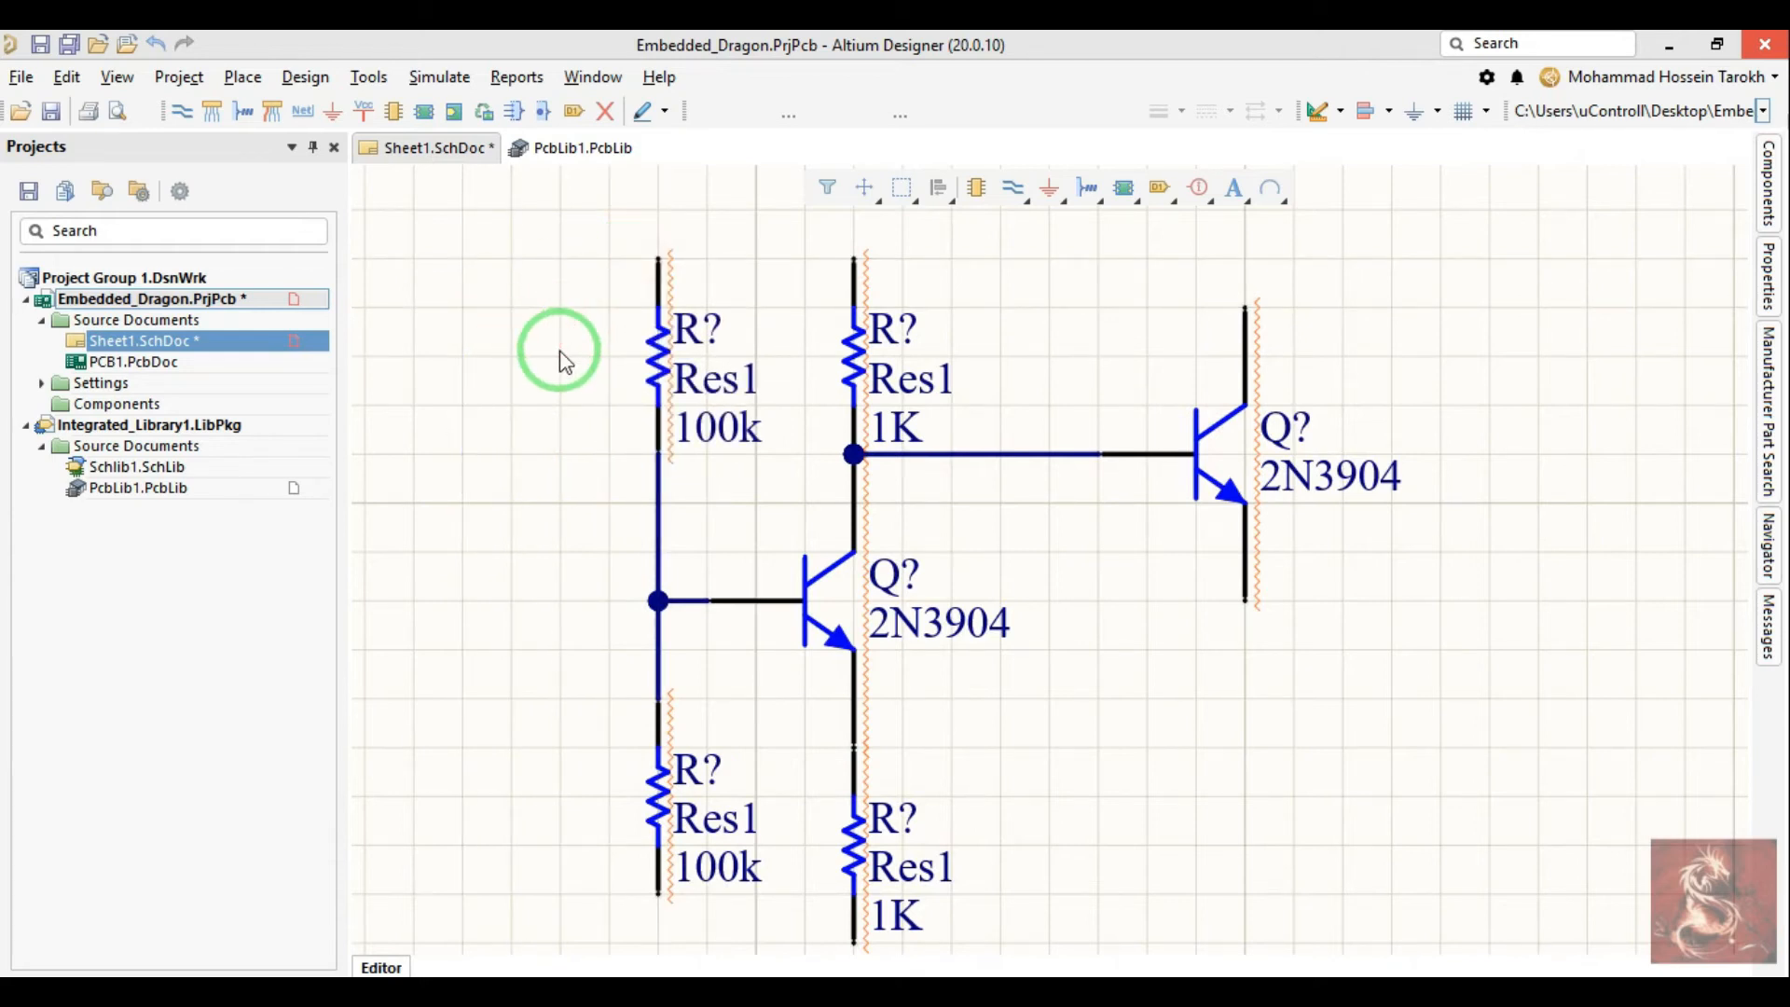
Step: Enable Always Drag in the Schematic Graphical Editing preferences and apply the change
key("t")
key("p")
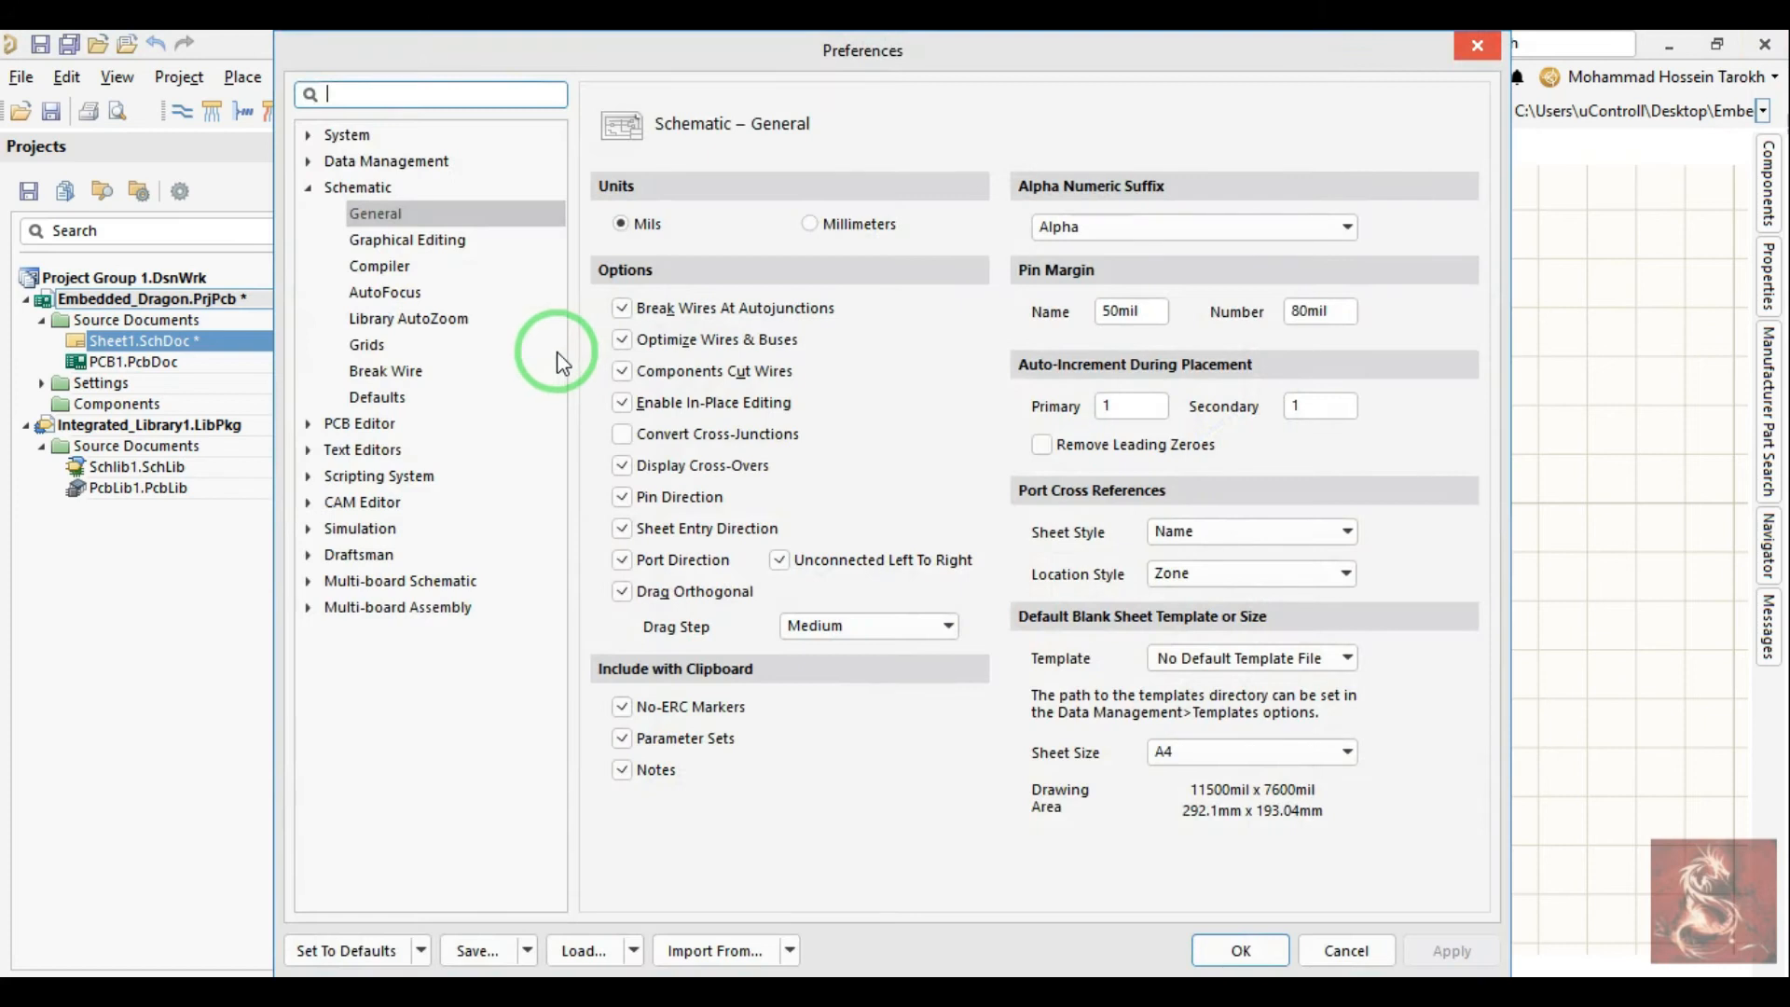
left_click(355, 190)
left_click(367, 214)
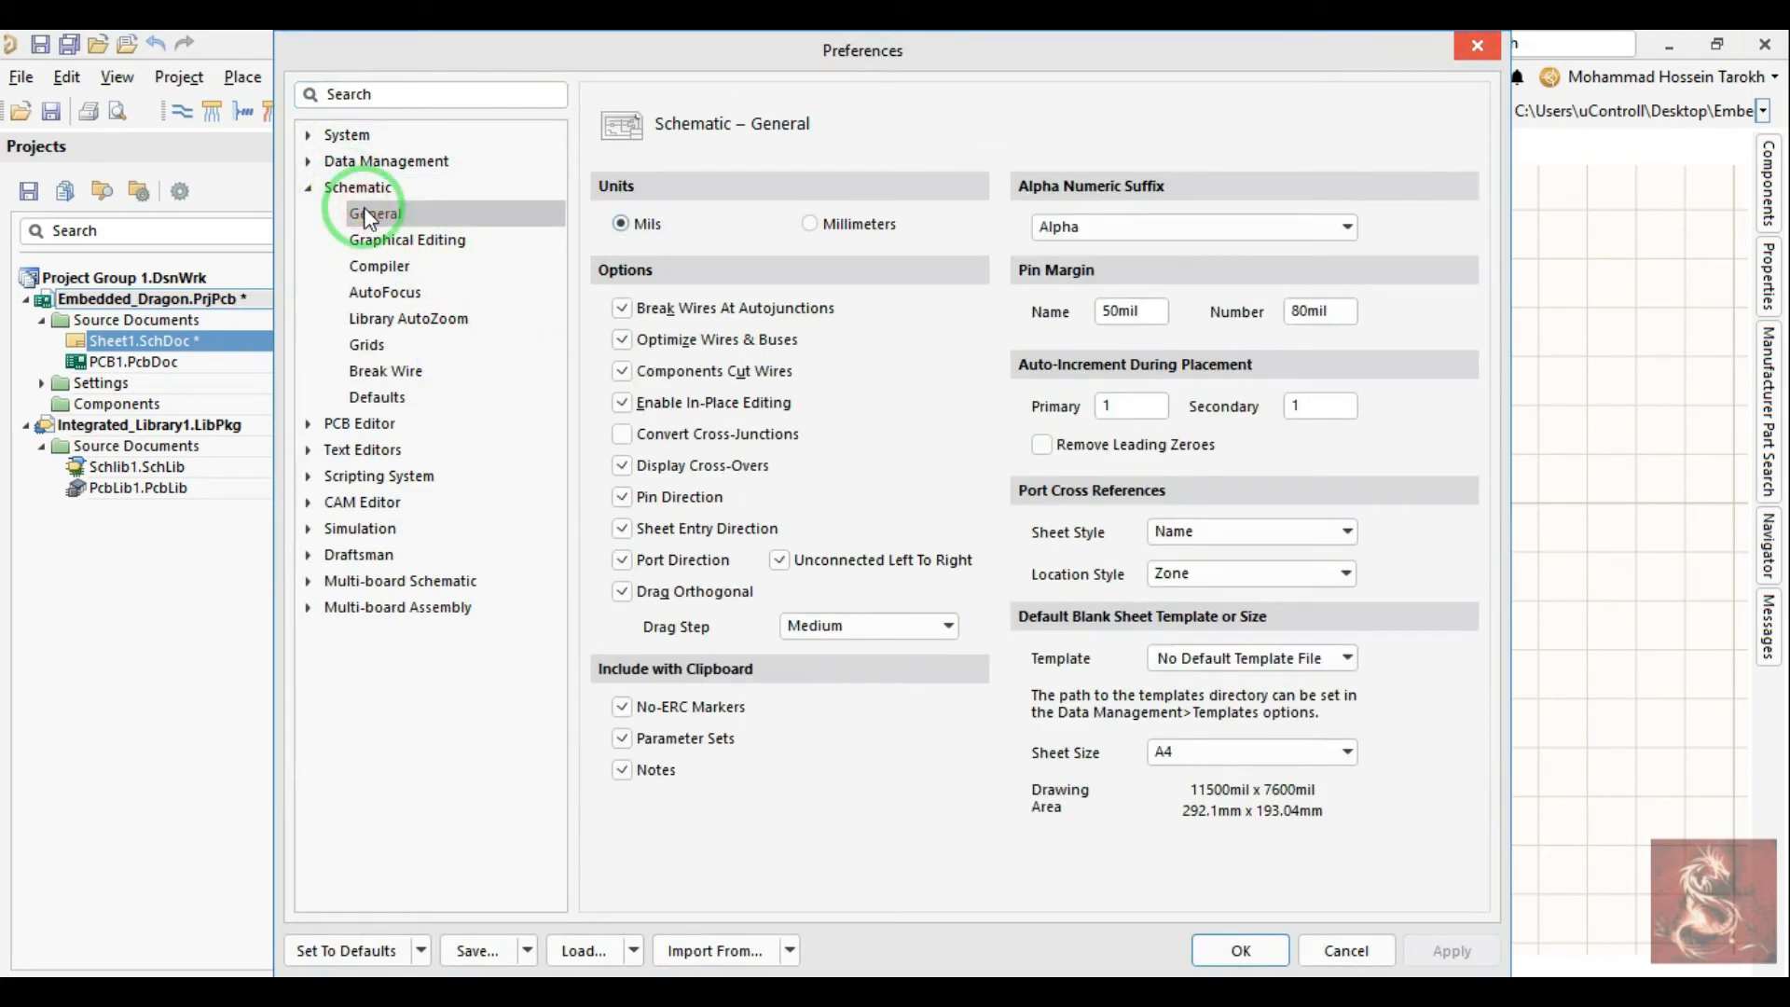
left_click(373, 264)
left_click(376, 241)
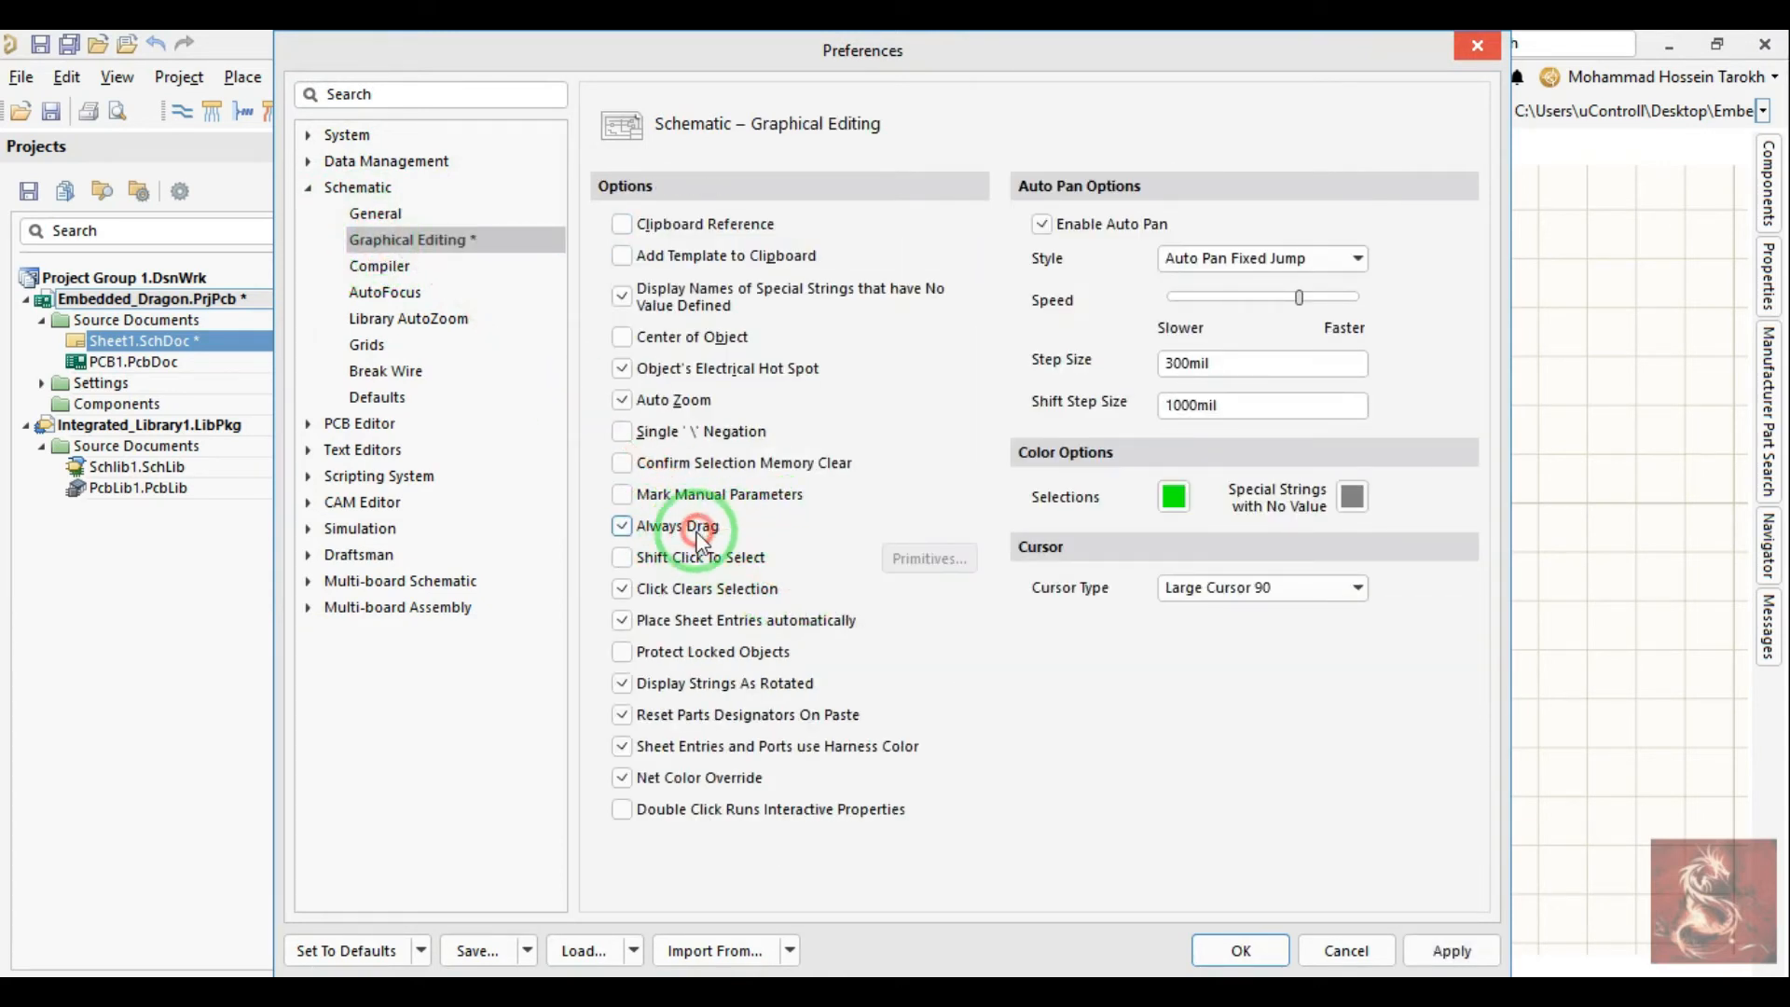
left_click(1238, 951)
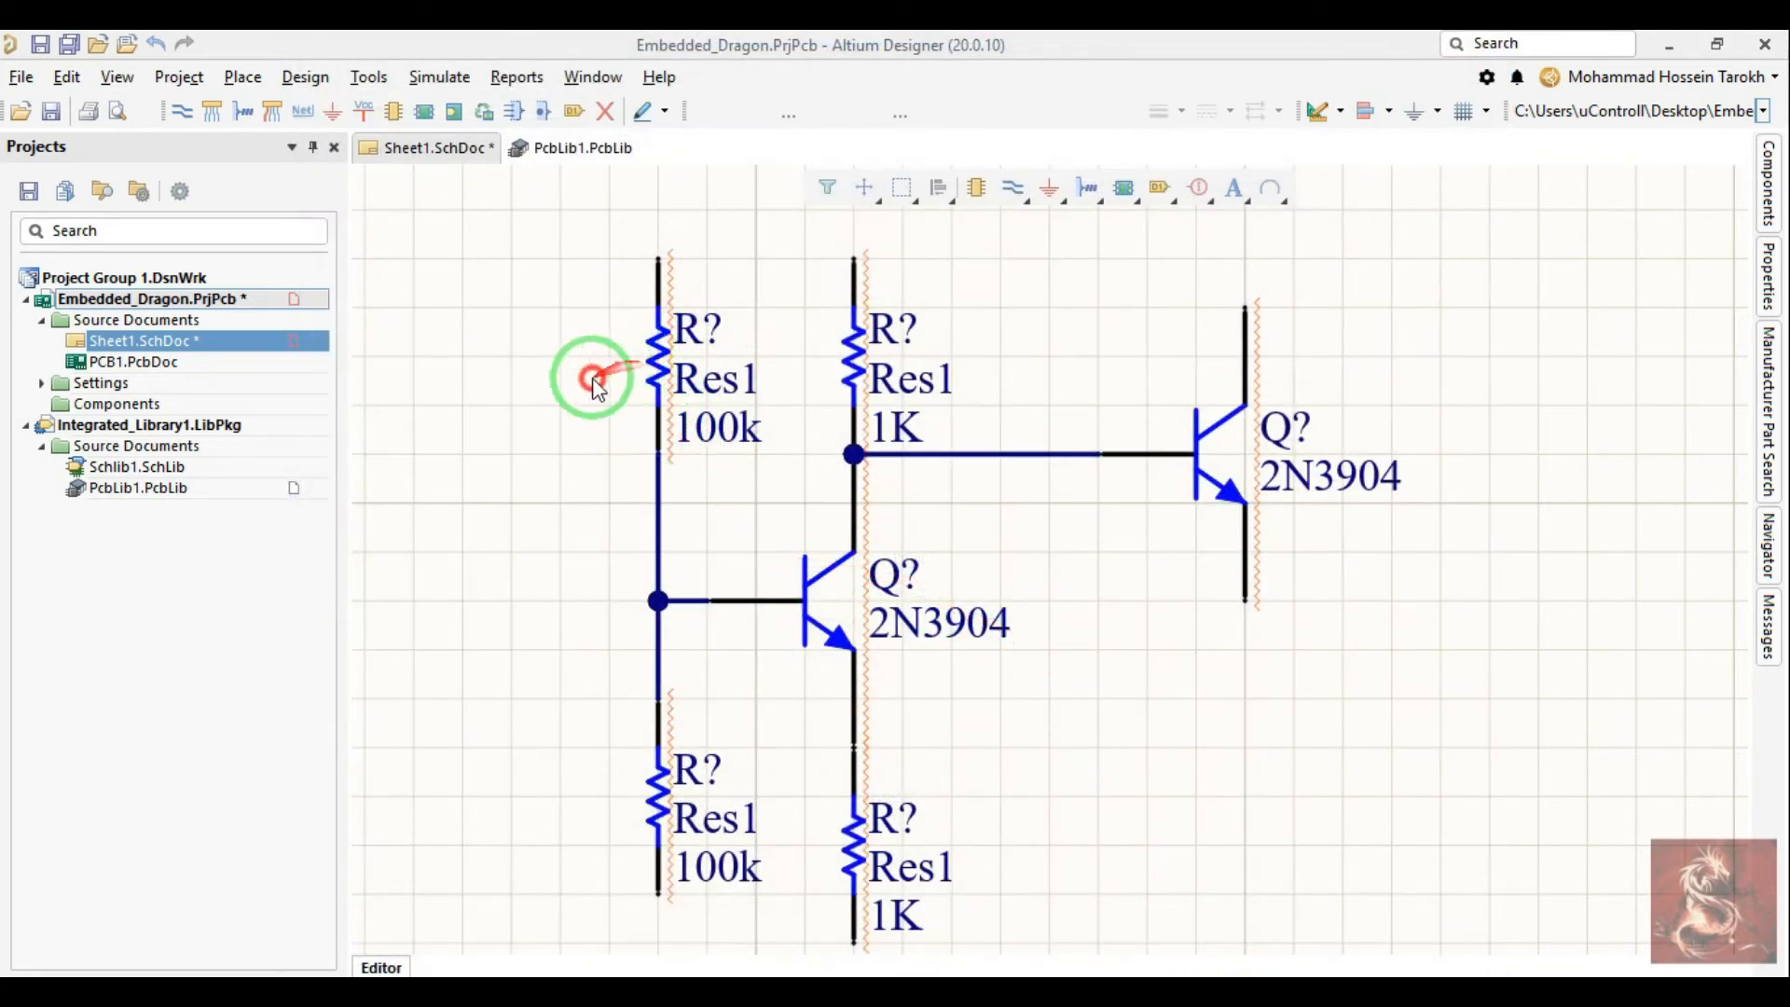
left_click(649, 379)
left_click_drag(655, 359, 546, 559)
key("Escape")
Step: Turn off Always Drag in the Schematic Graphical Editing preferences and confirm the dialog
key("t")
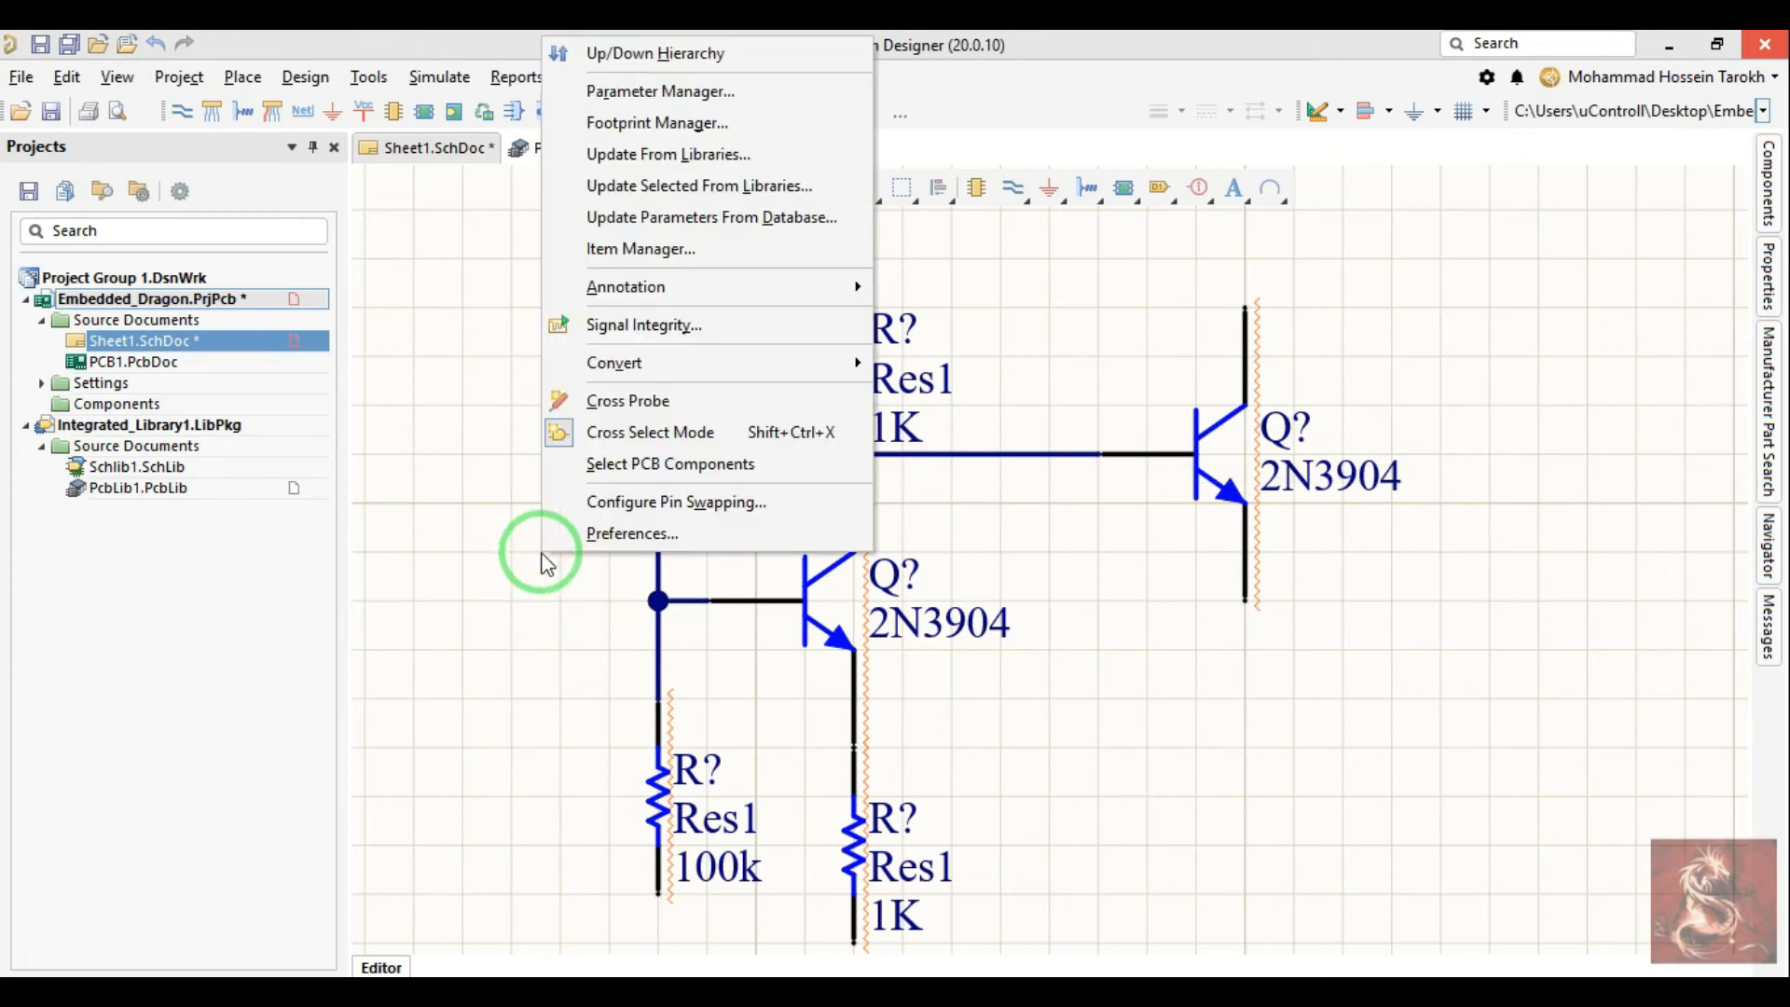
key("p")
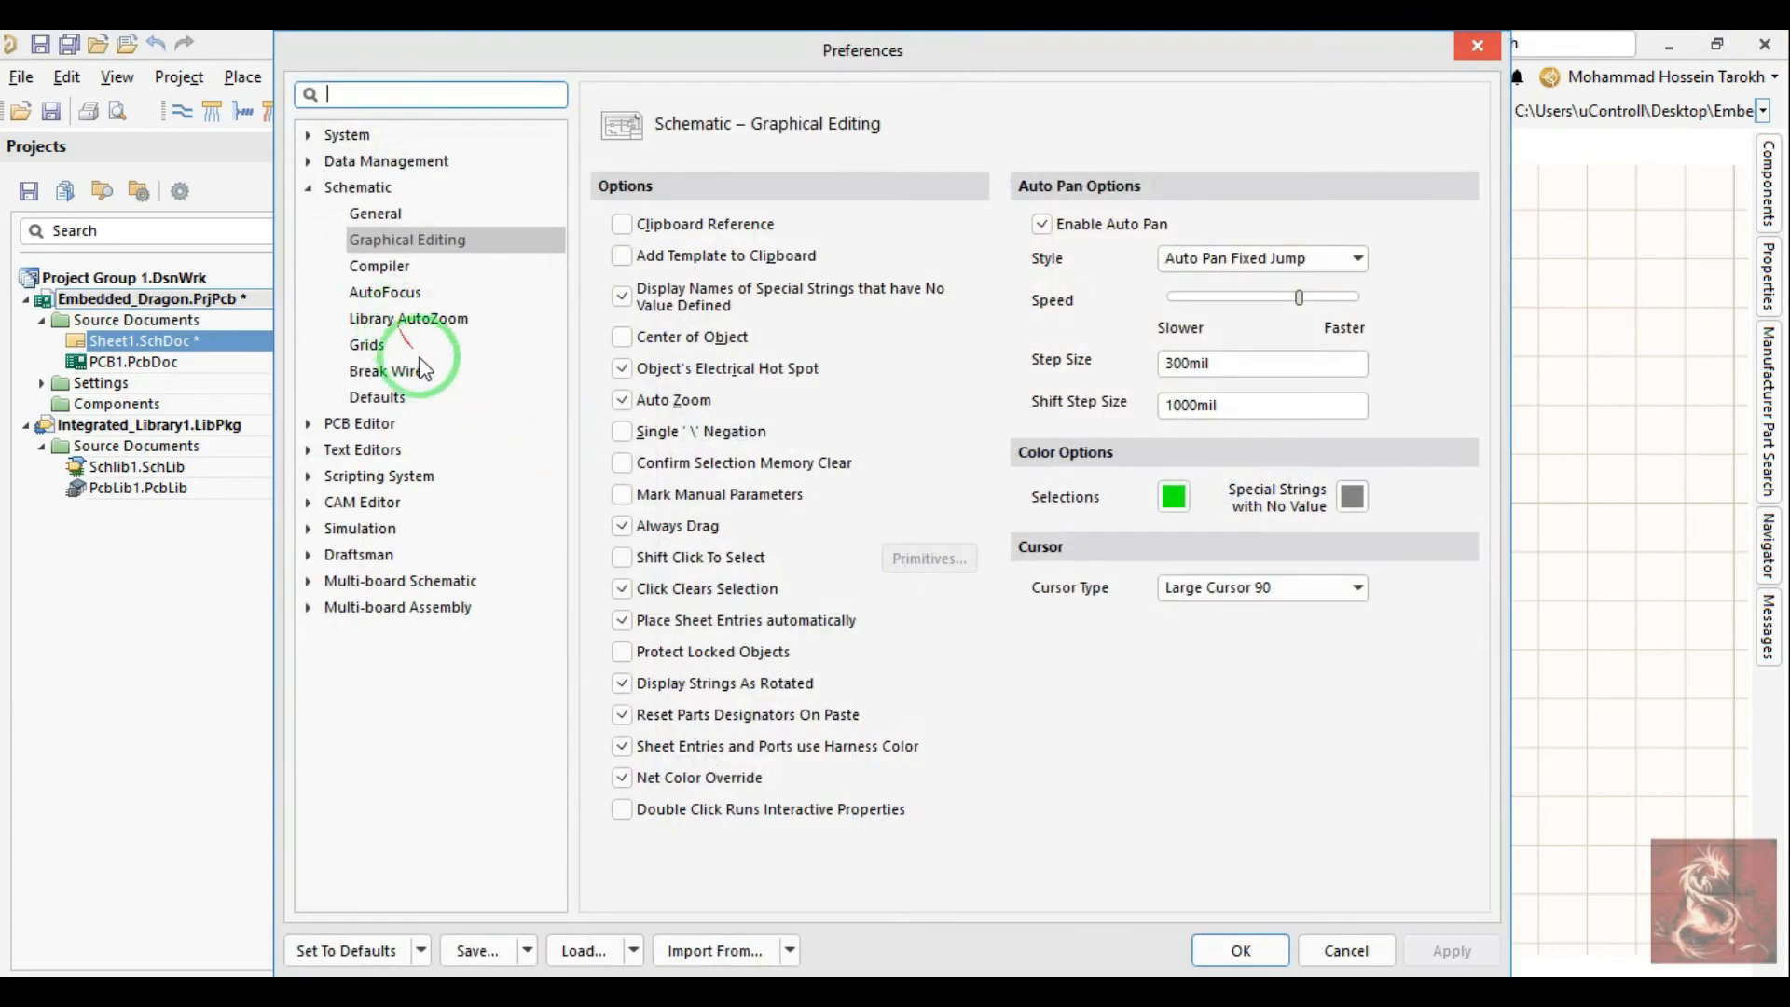
left_click(674, 539)
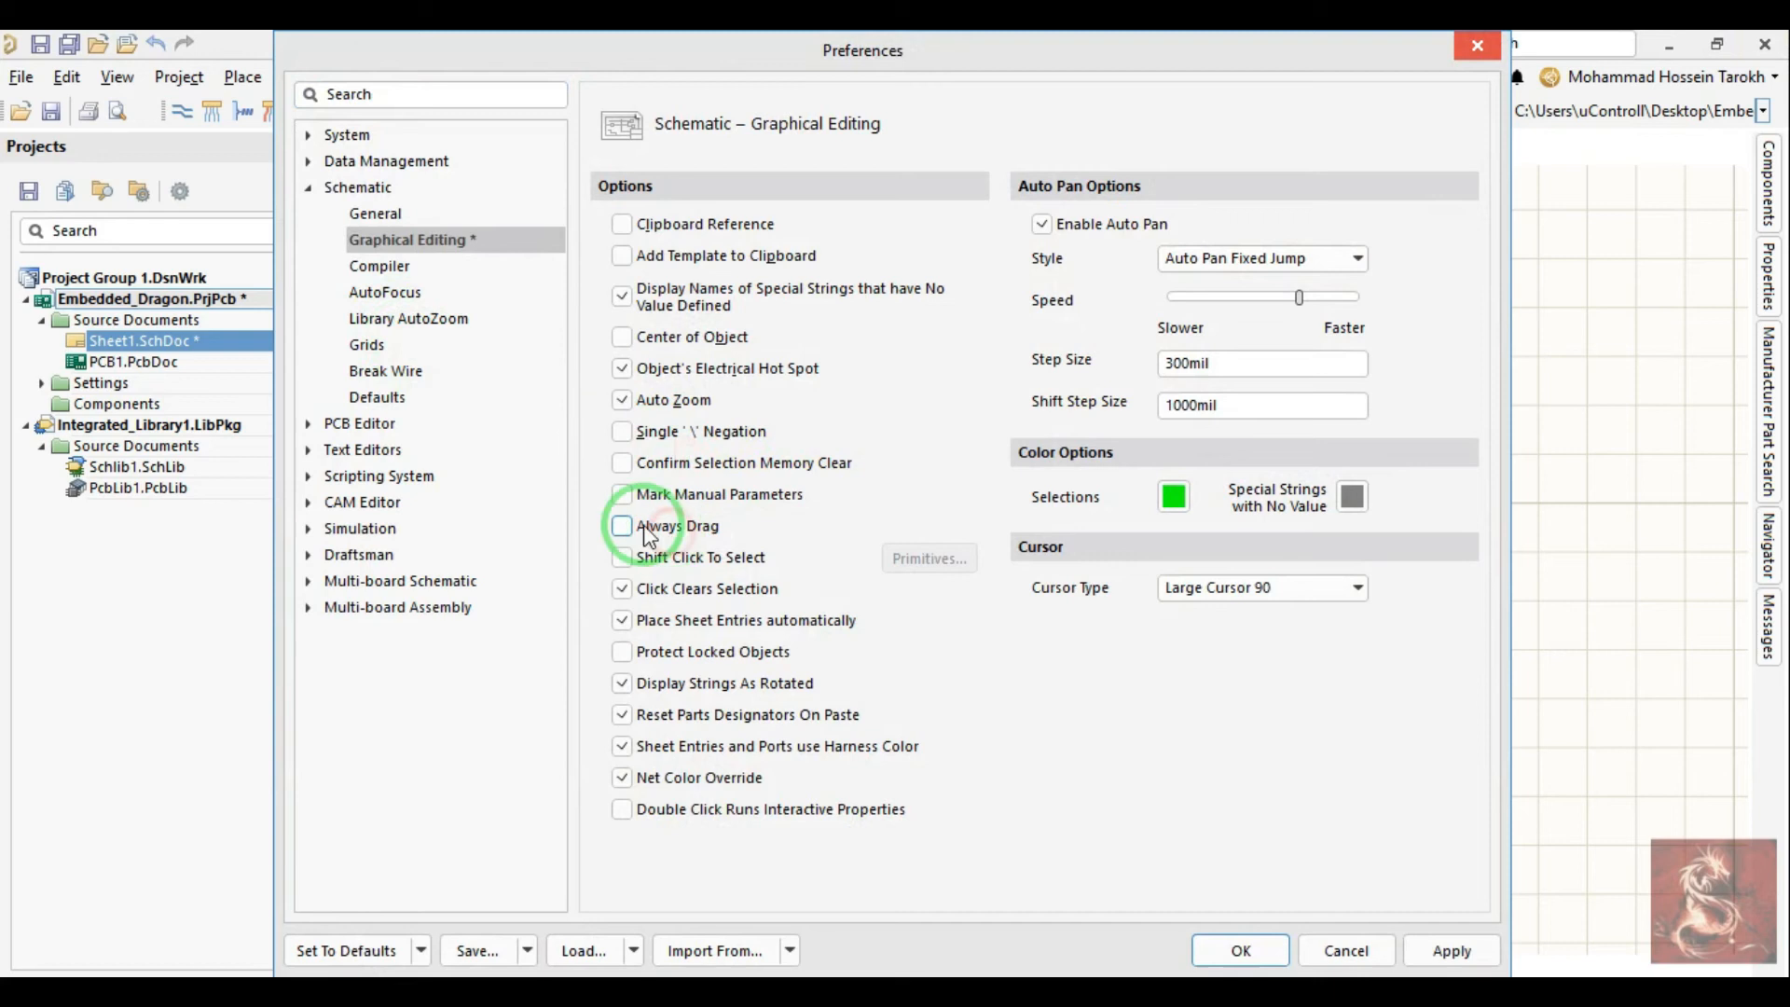
left_click(1238, 951)
Step: Wire together the upper ends of the left transistor's upper 100k and 1K resistors
right_click_drag(1024, 754, 1067, 671)
right_click_drag(629, 450, 634, 571)
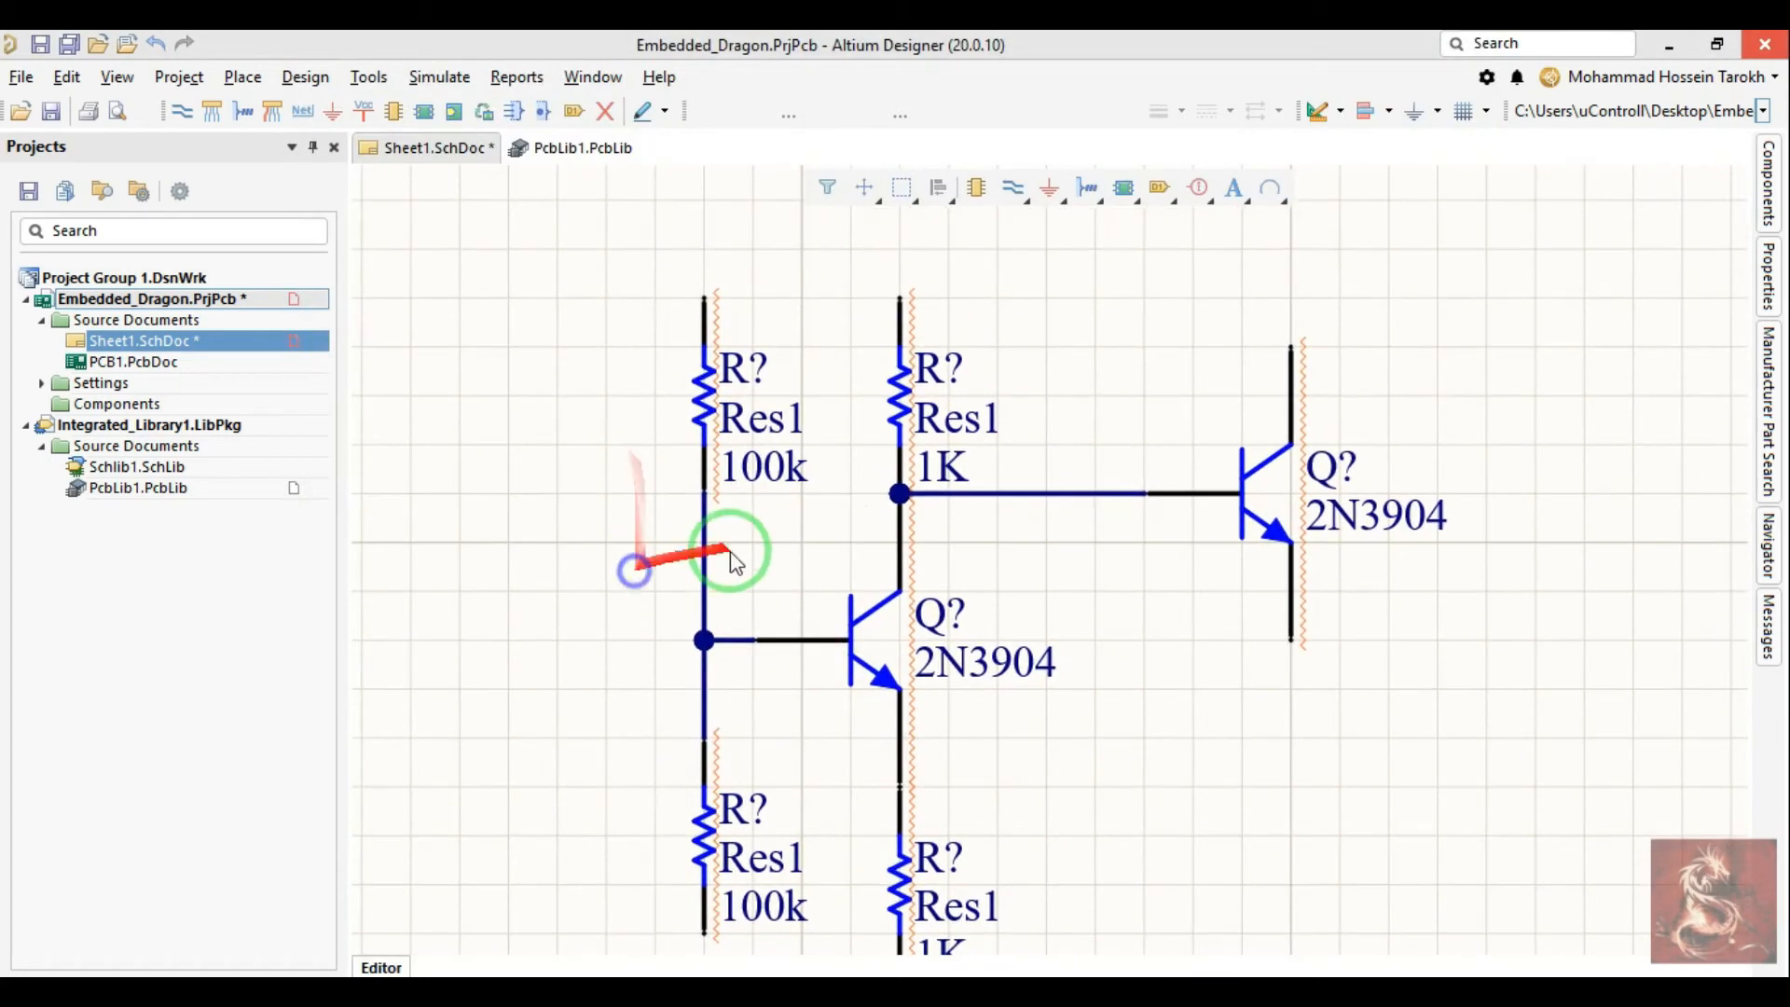
right_click_drag(783, 360, 759, 584)
left_click(1018, 196)
left_click(866, 528)
left_click(669, 528)
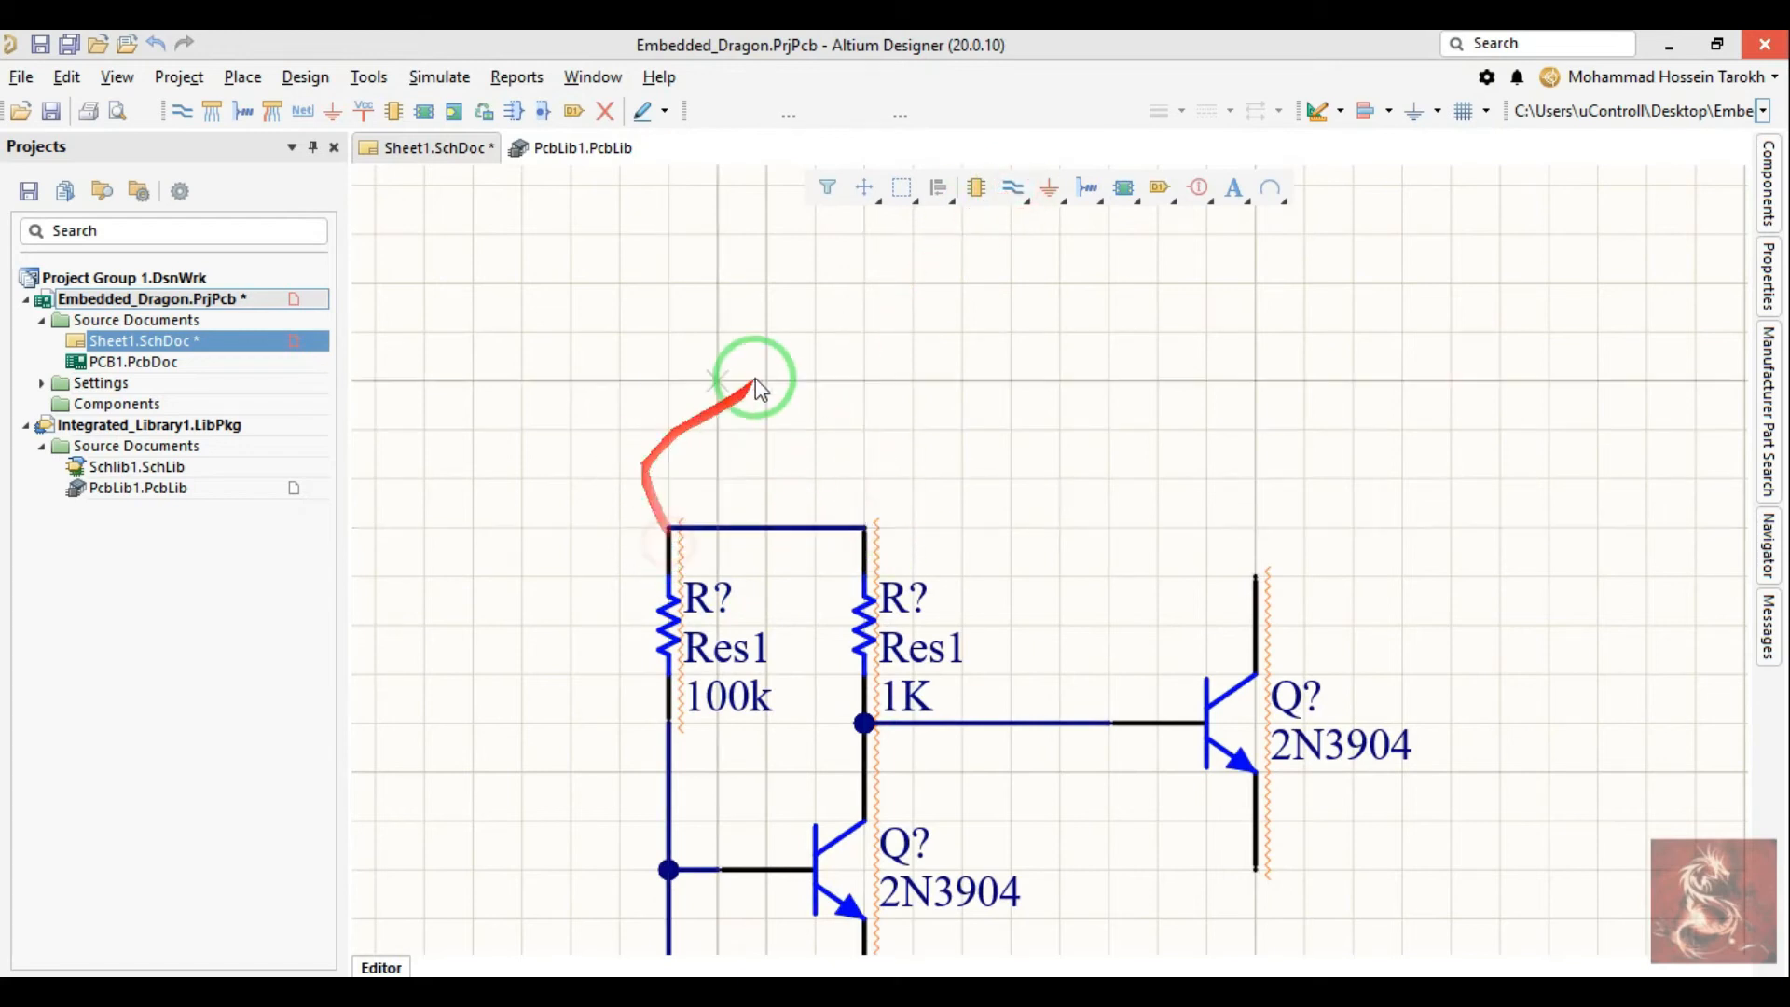
Step: Duplicate the upper 100k and 1K resistors, placing the copied 1K on the collector of the right 2N3904
right_click_drag(1051, 600, 951, 479)
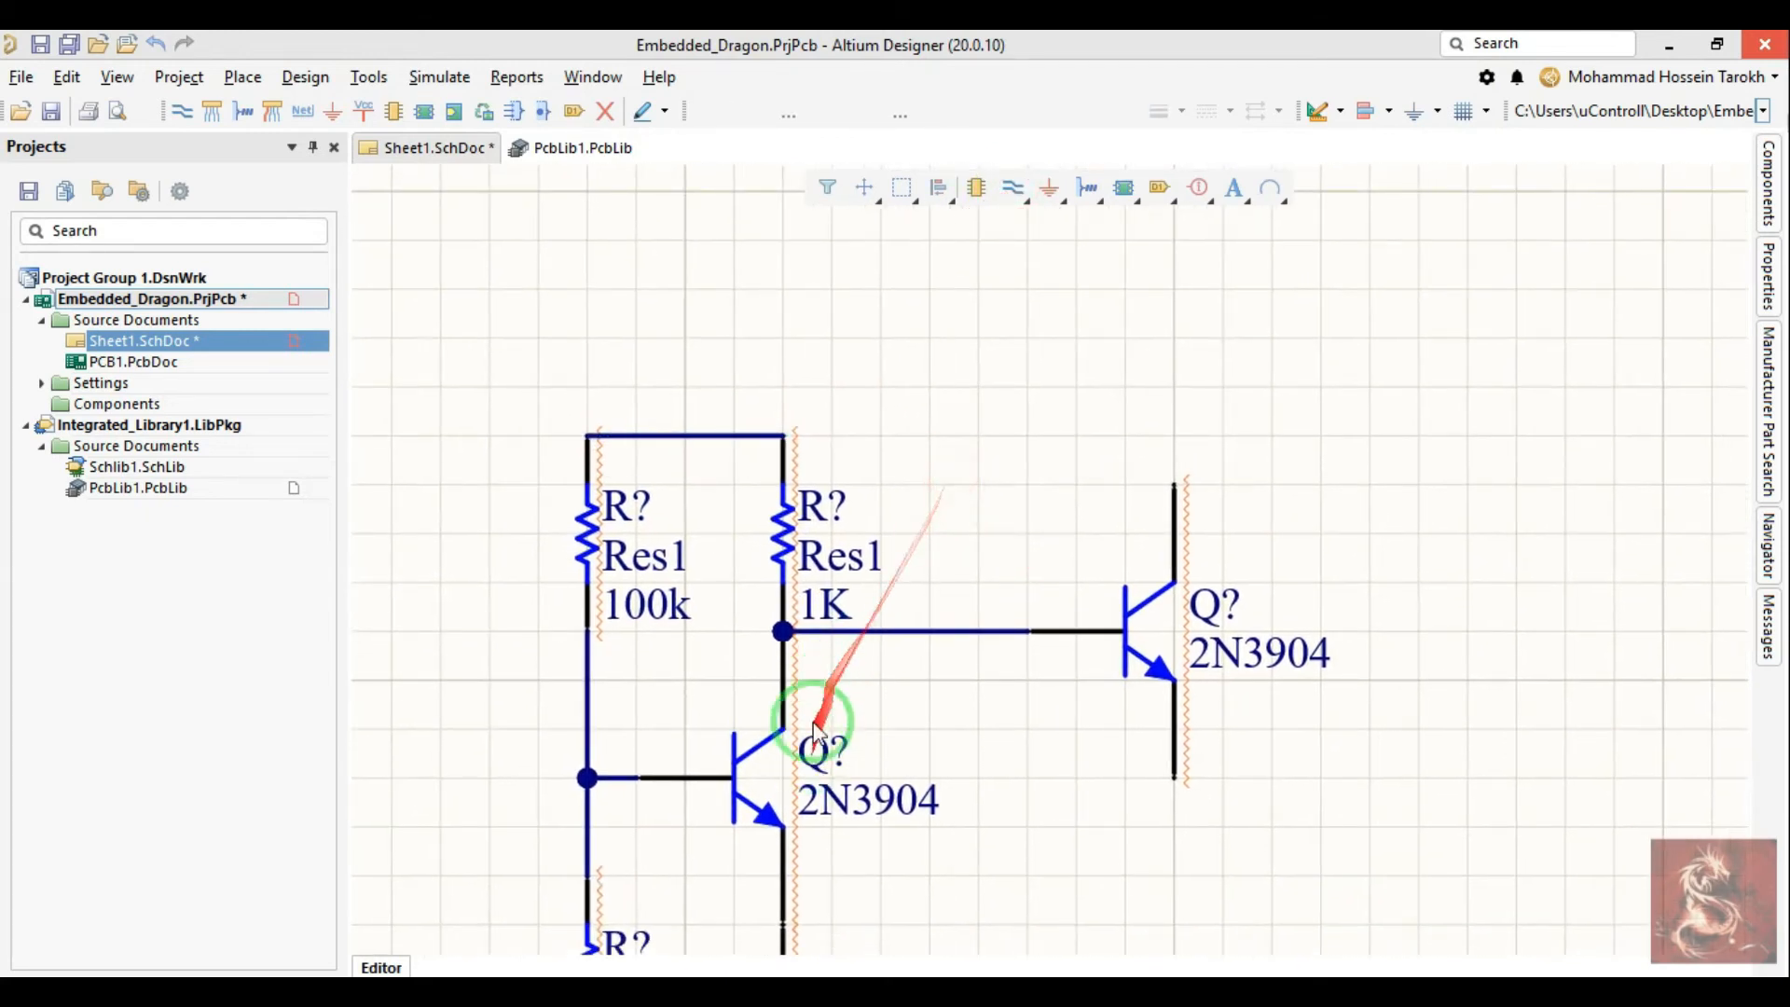
left_click_drag(960, 460, 520, 519)
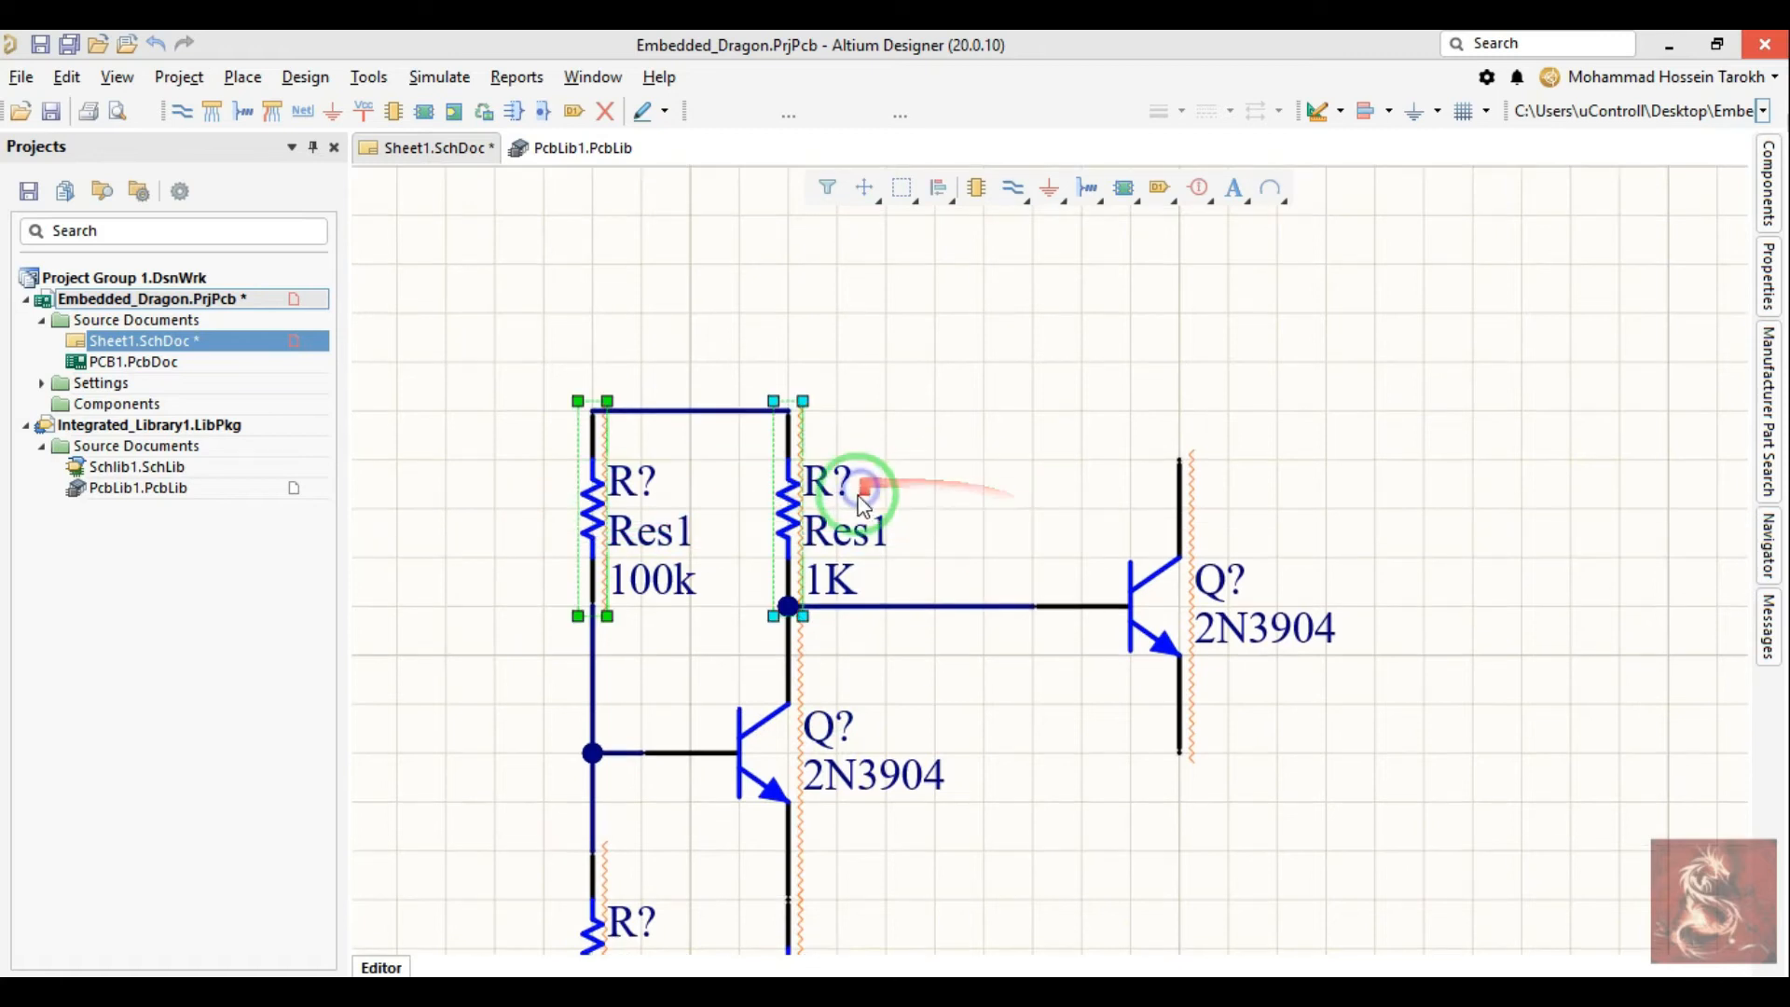
key("ctrl+v")
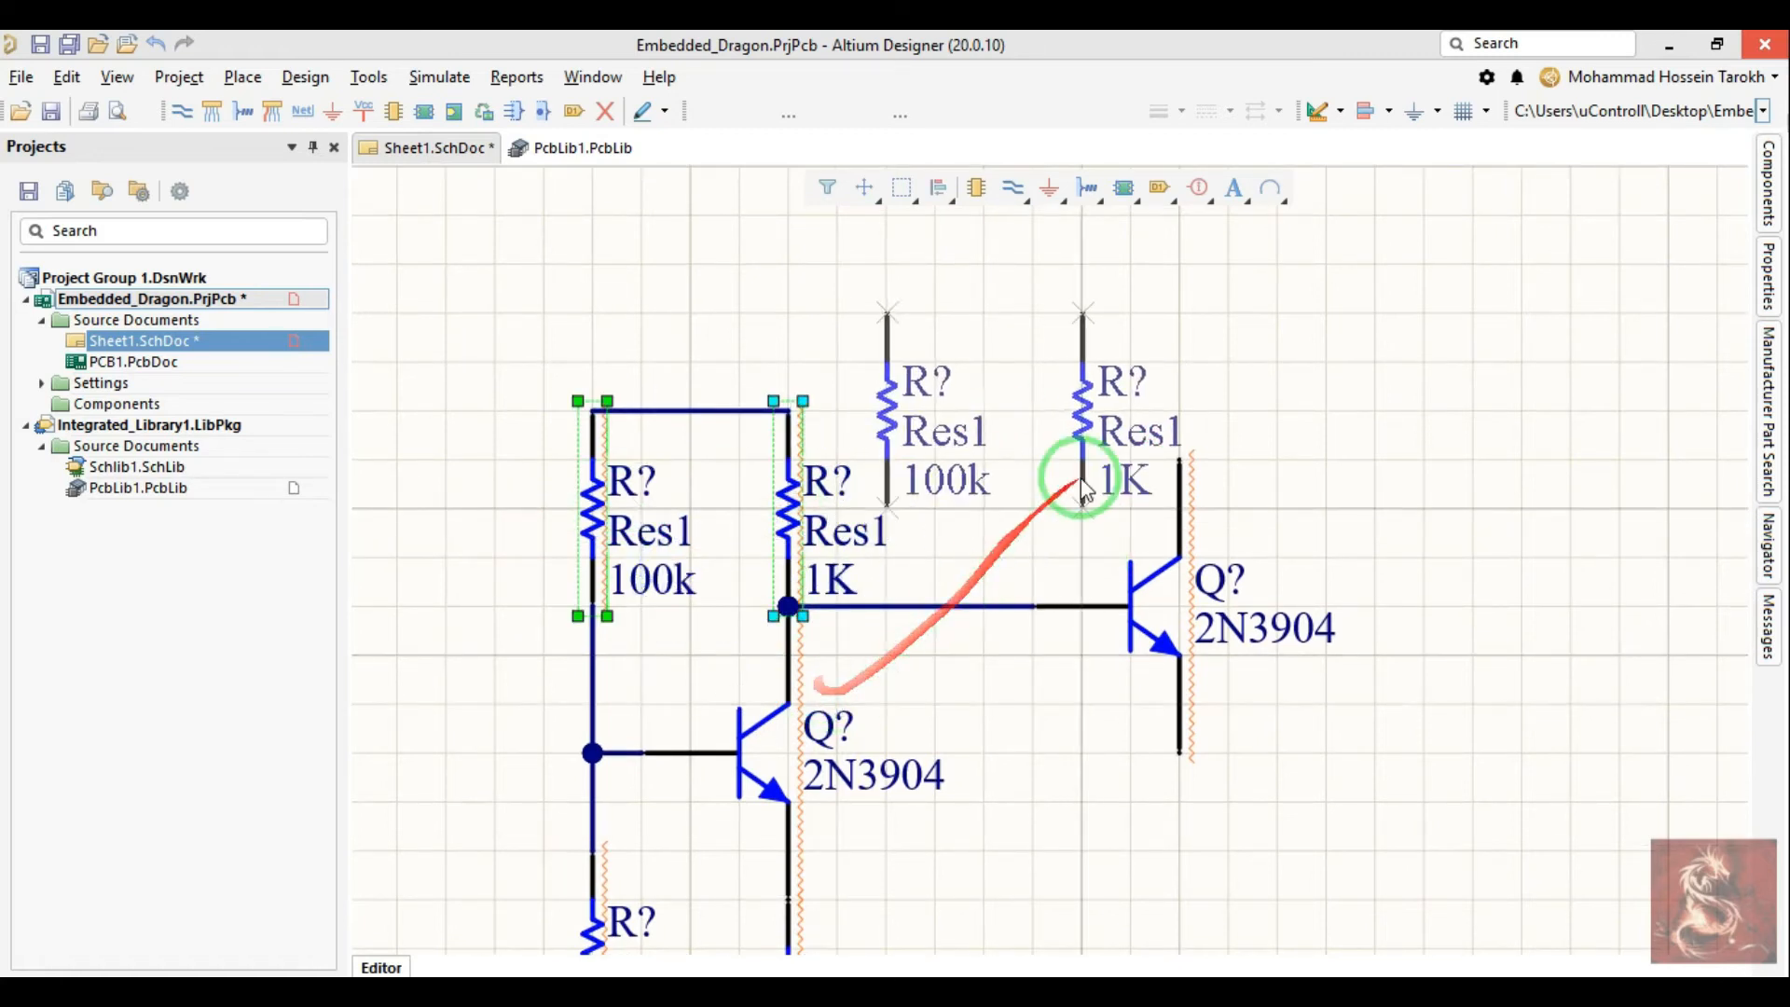
left_click(1123, 470)
Step: Duplicate the lower 100k and 1K resistors, placing the copied 1K on the emitter of the right 2N3904
scroll(1026, 746, "down", 3)
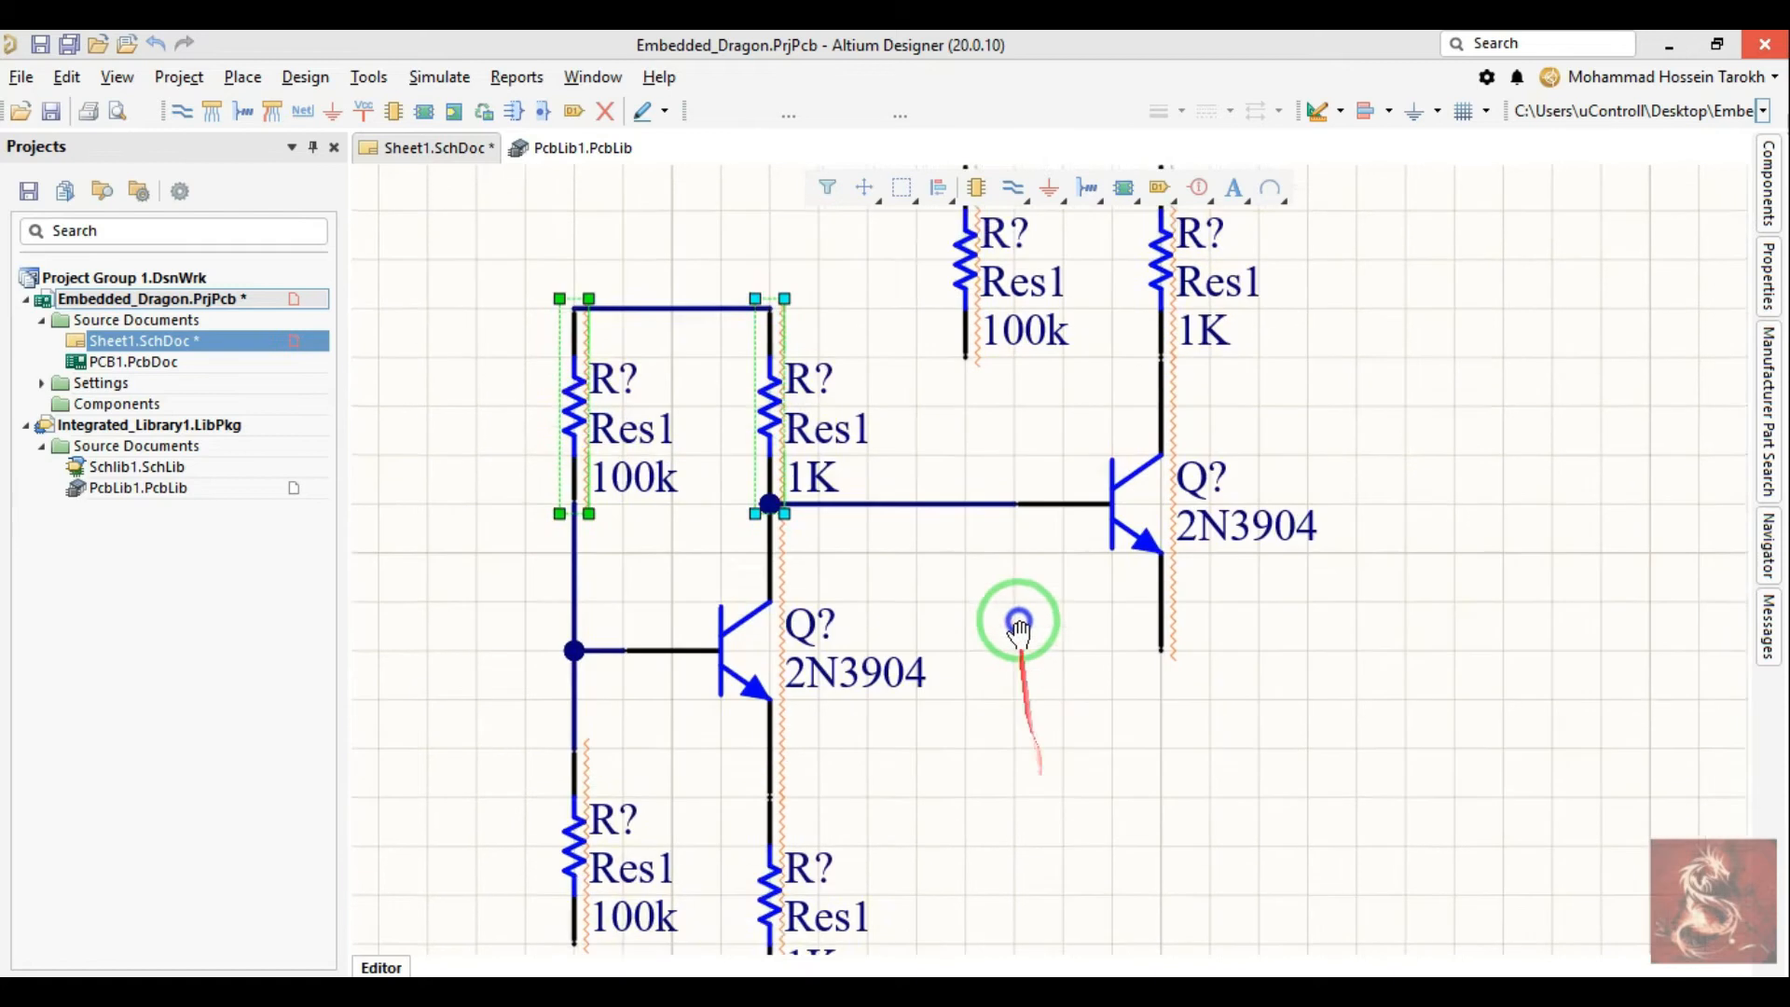
left_click_drag(978, 774, 268, 886)
key("ctrl+c")
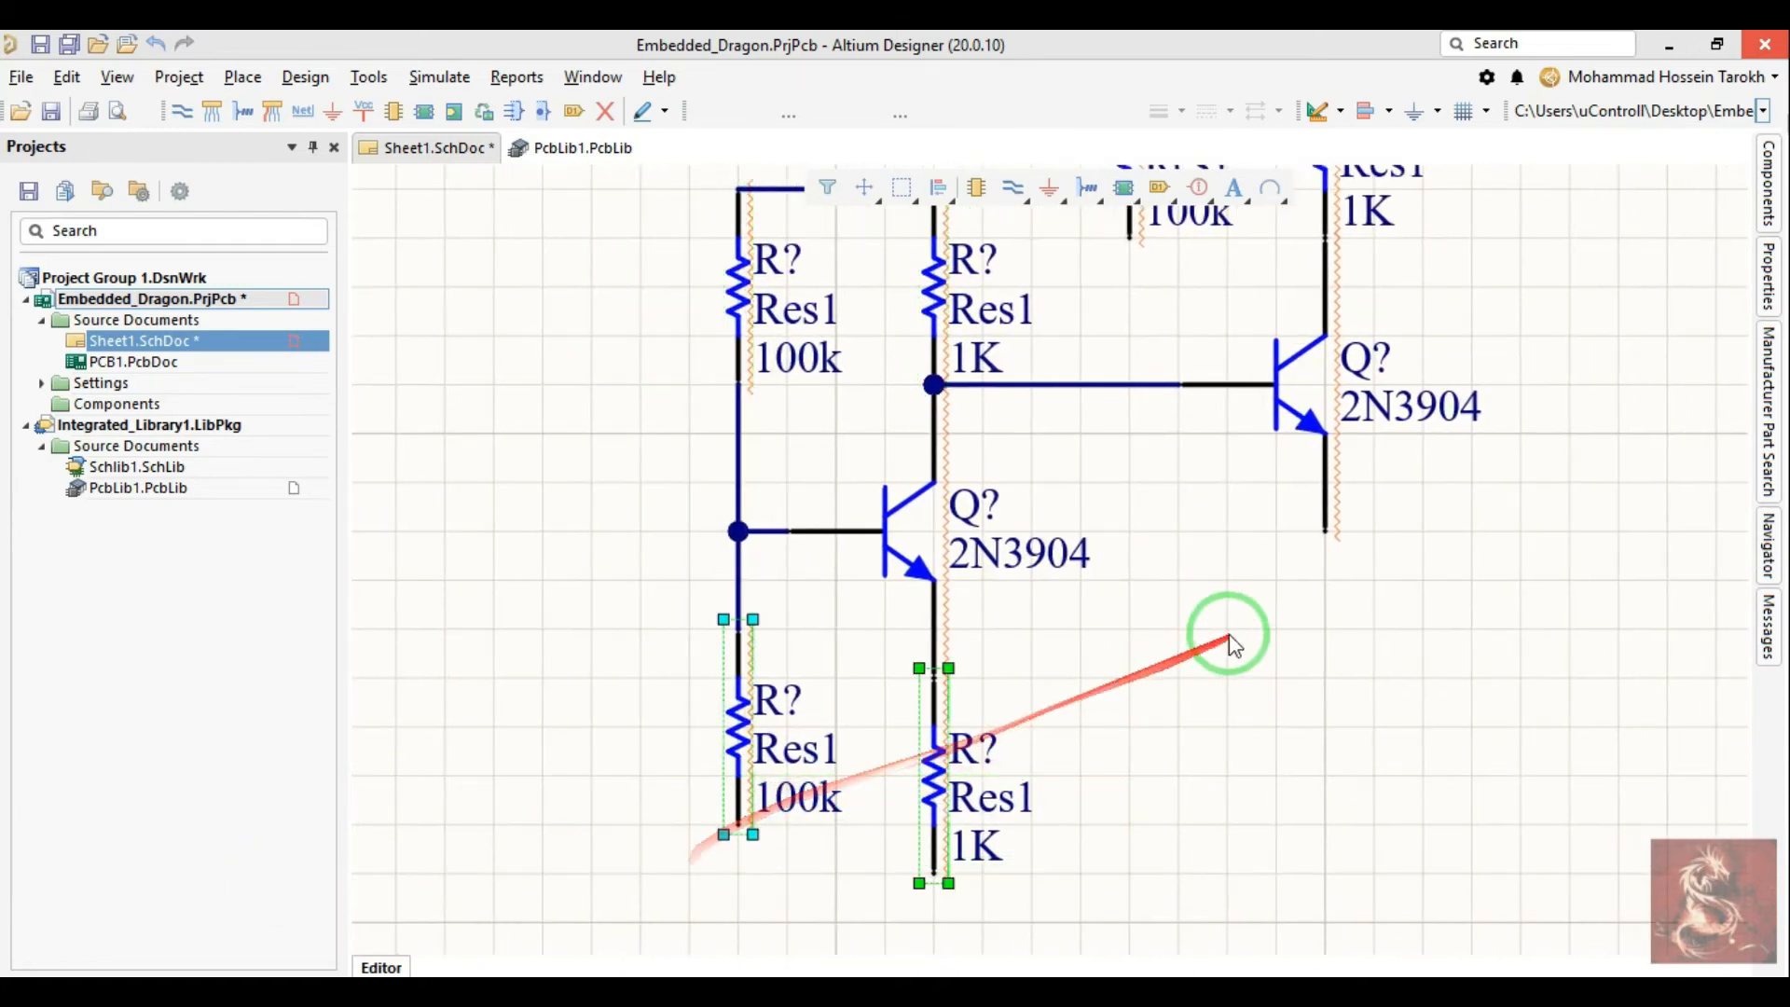
right_click_drag(1228, 639, 1019, 731)
key("ctrl+v")
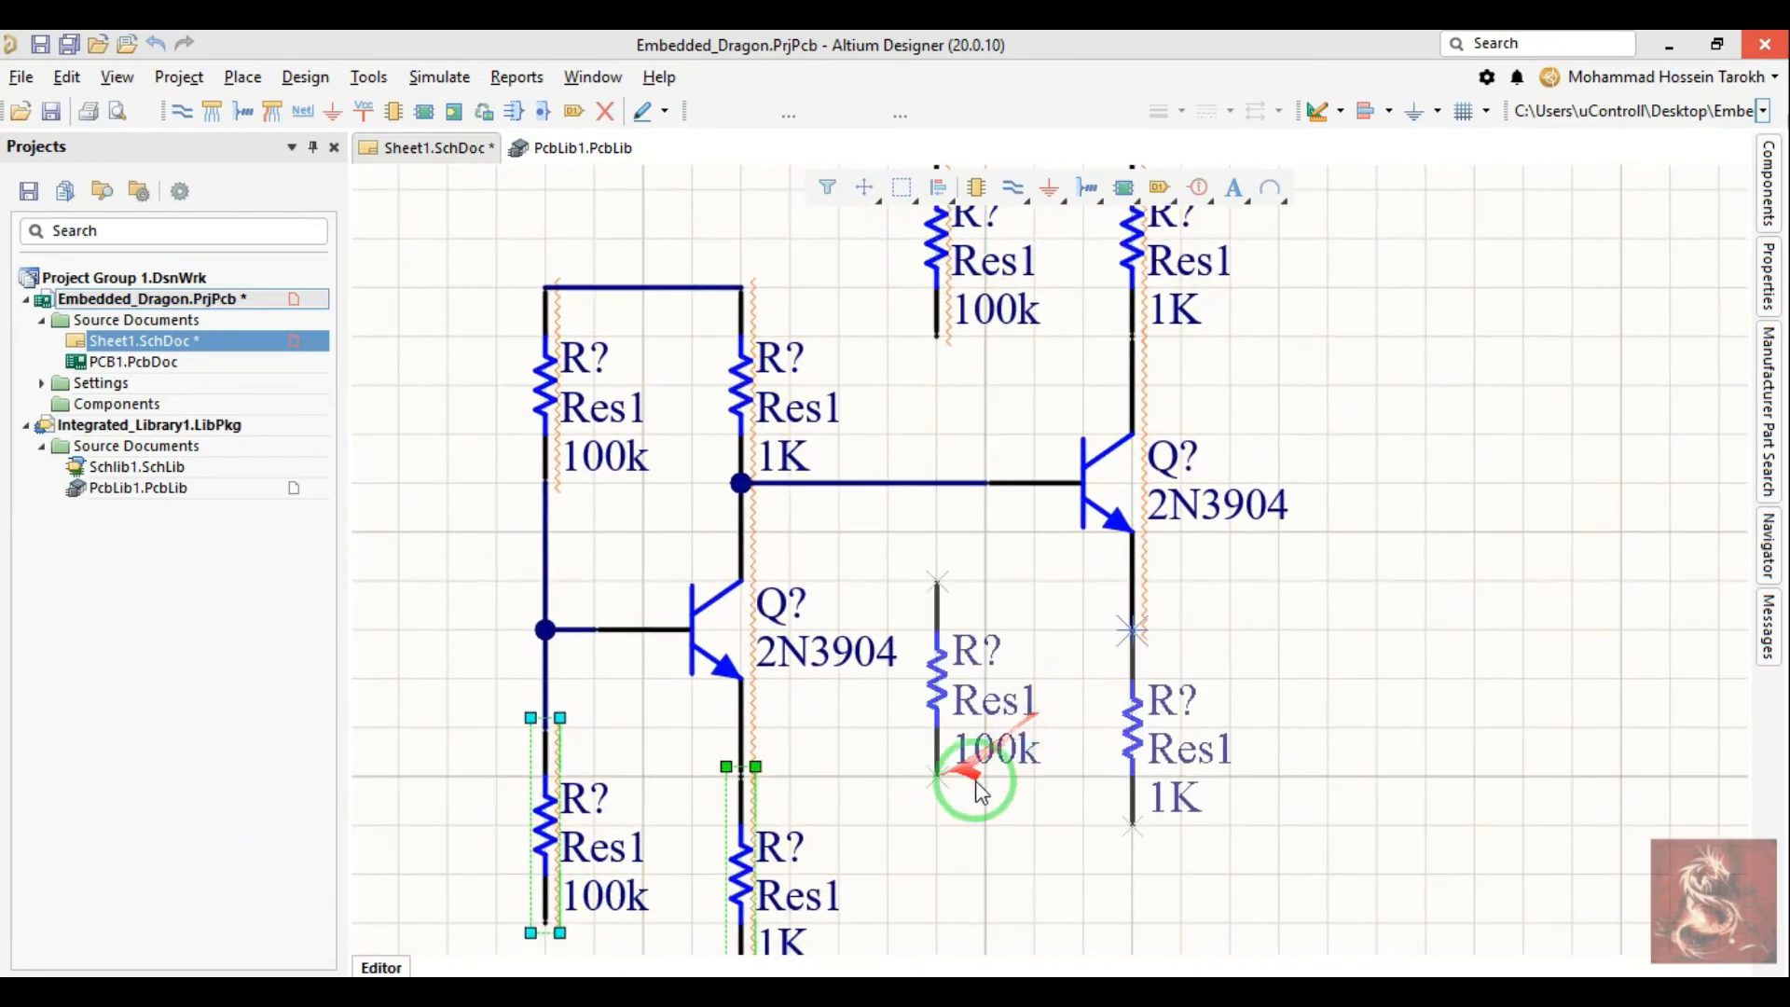
left_click(938, 814)
Step: Wire the two 100k resistors of the right stage to the base wire of the right 2N3904
right_click_drag(999, 540, 1019, 659)
right_click_drag(915, 507, 938, 578)
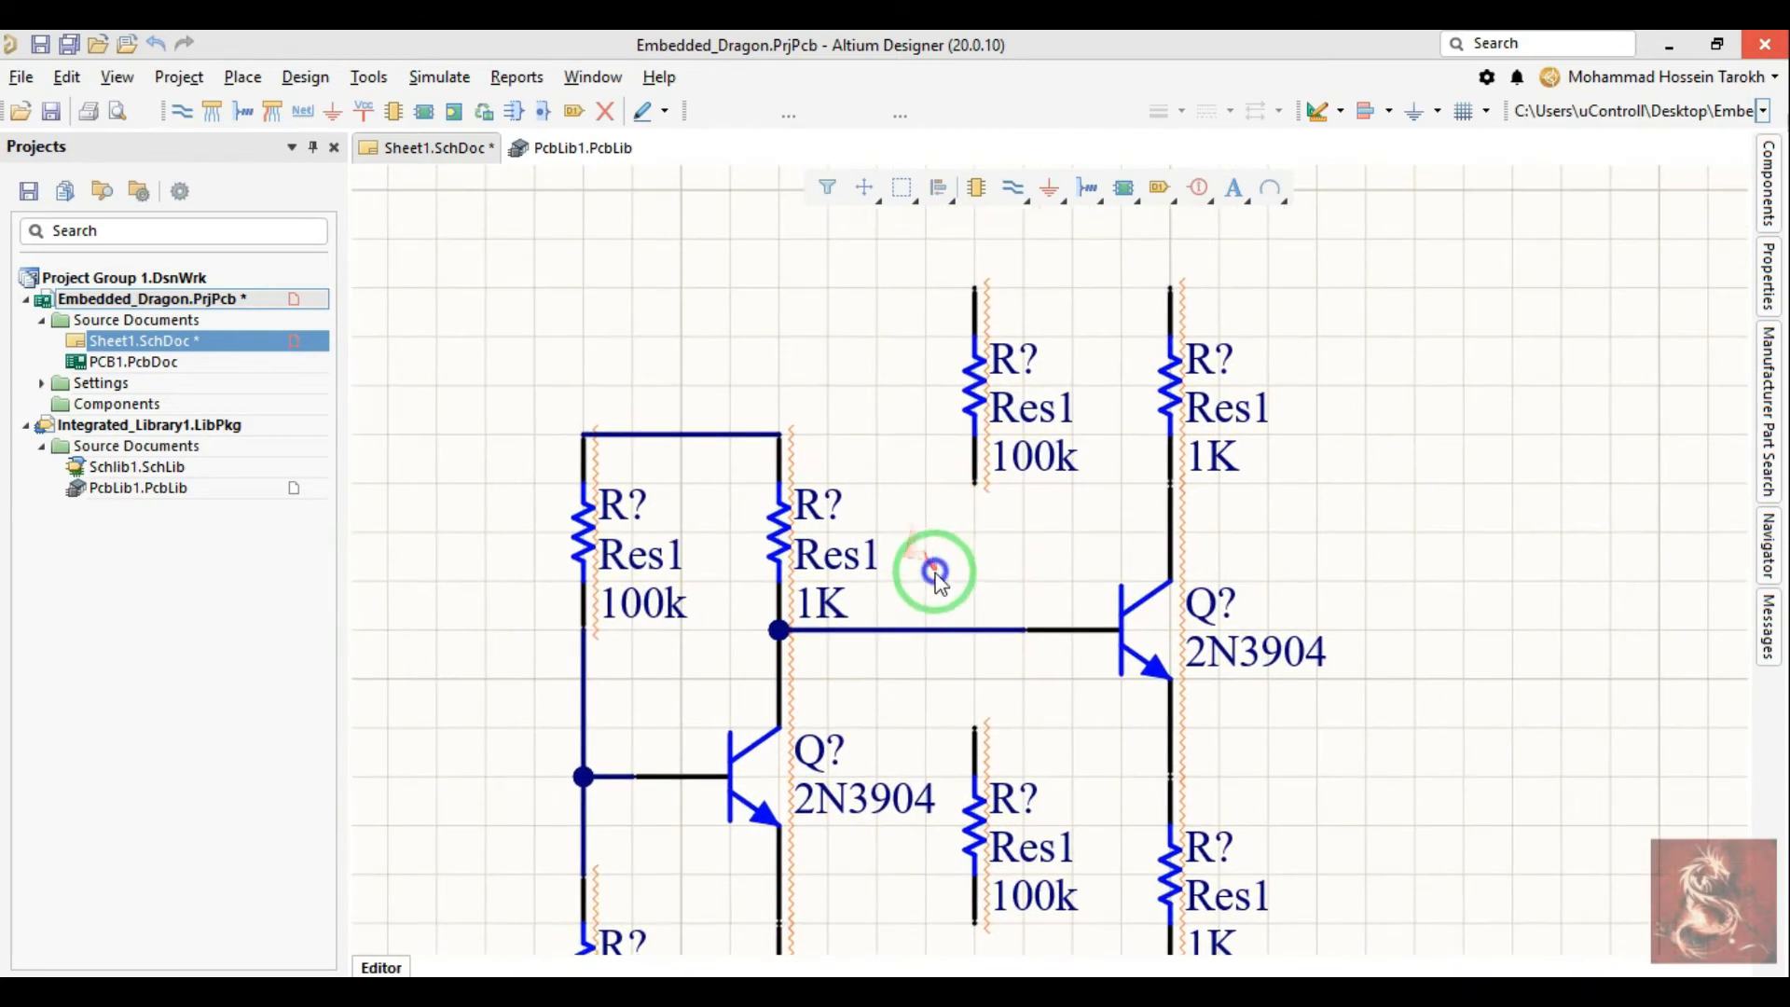
key("ctrl+w")
left_click(965, 632)
left_click(974, 724)
left_click(972, 636)
right_click(876, 455)
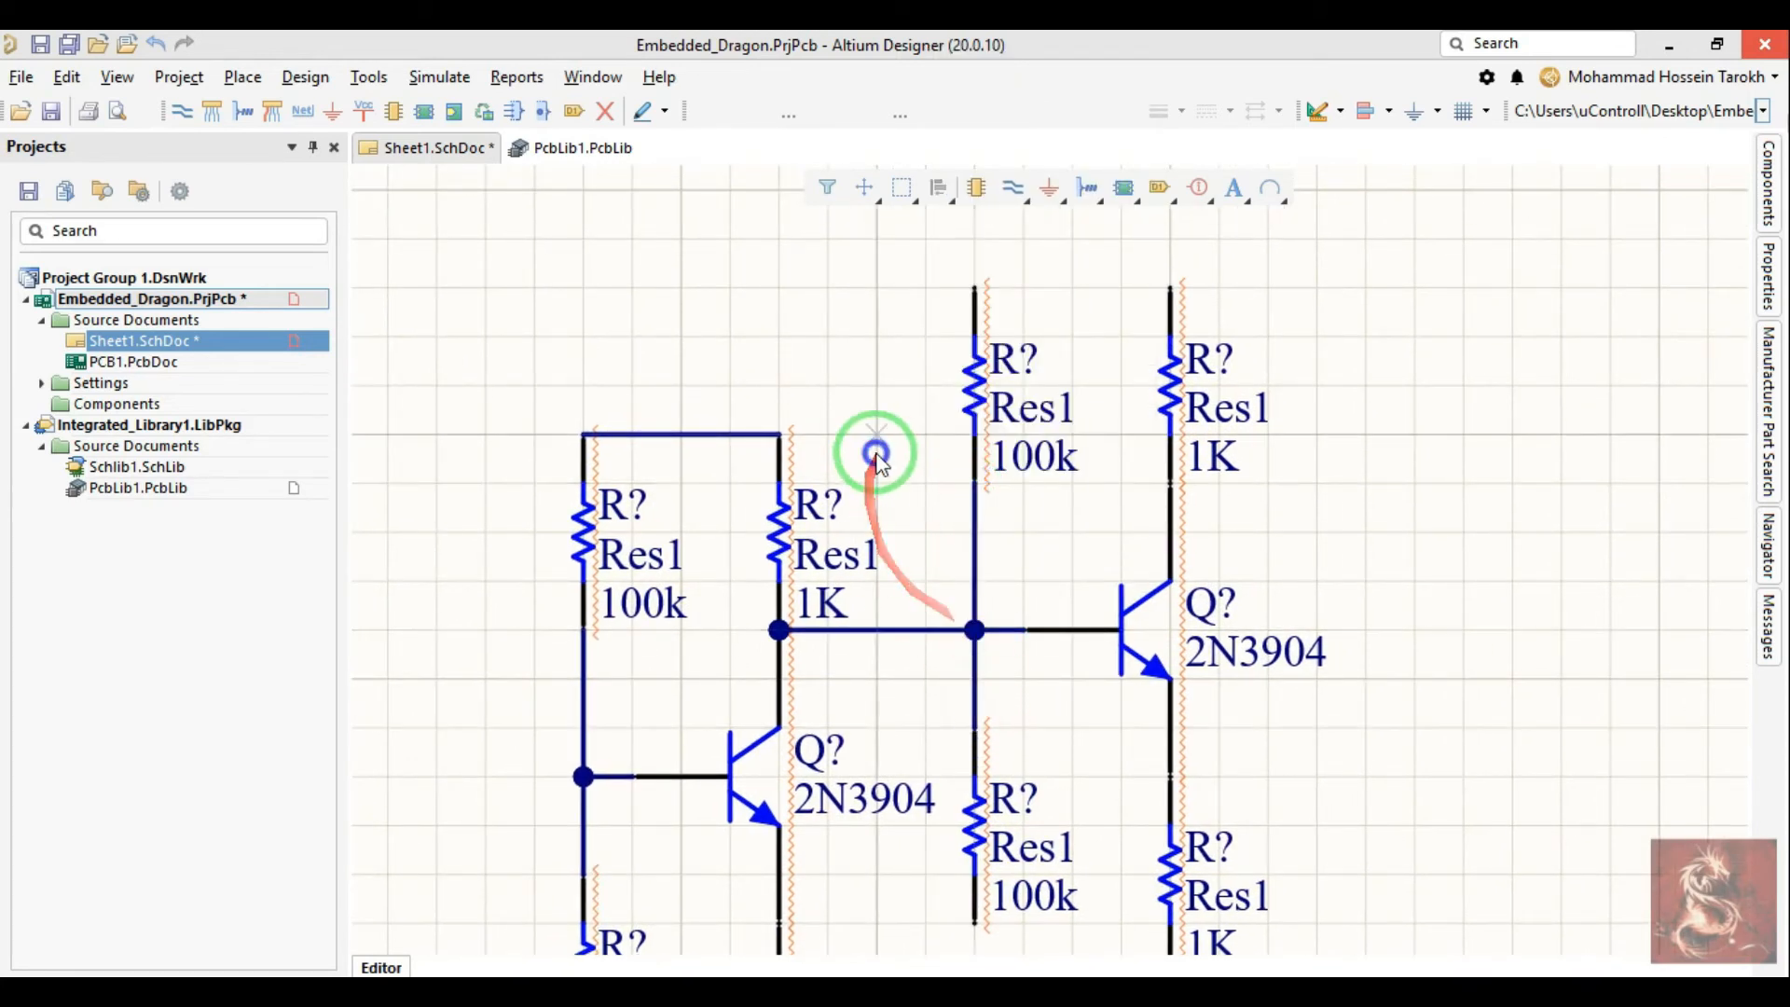
Step: Move the right 2N3904 with its four resistors farther from the left stage, leaving a gap for a coupling part
scroll(871, 457, "down", 5, "ctrl")
left_click_drag(870, 350, 1112, 784)
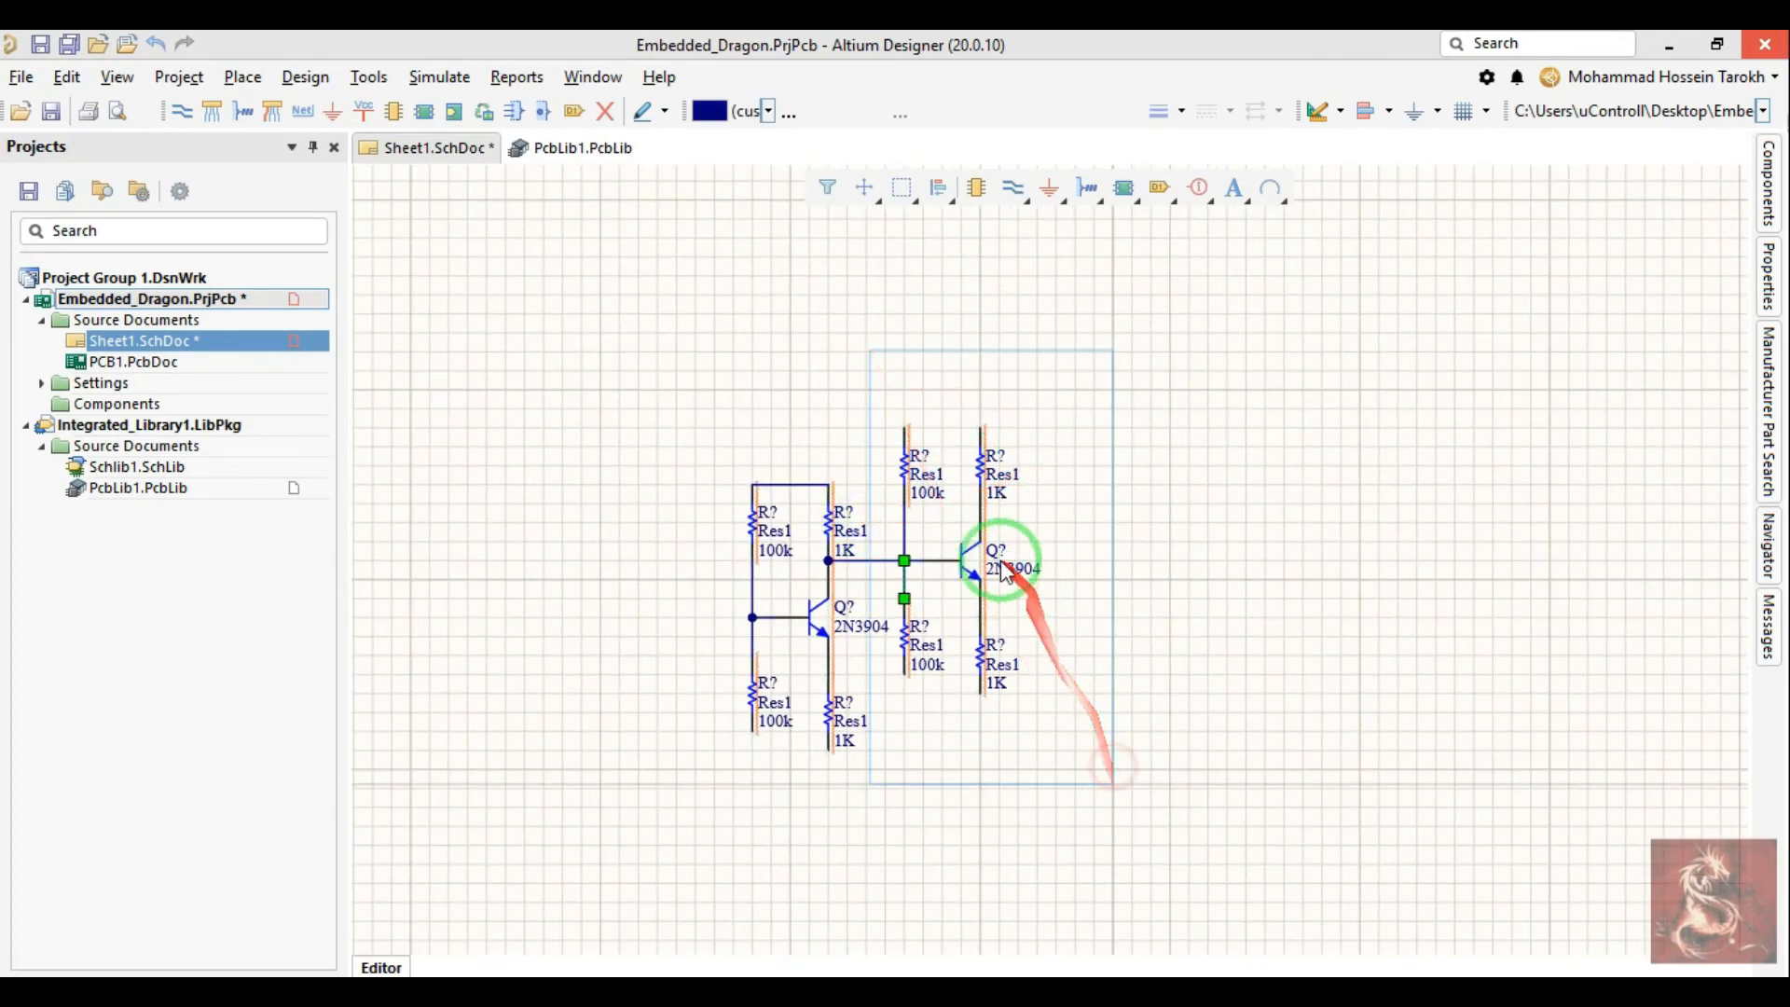
scroll(1004, 571, "up", 2, "ctrl")
left_click_drag(1004, 571, 974, 560)
left_click(899, 491)
Step: Browse the resistor entries of Miscellaneous Devices.IntLib and examine the previews of several parts
left_click(1774, 166)
scroll(1473, 420, "down", 3)
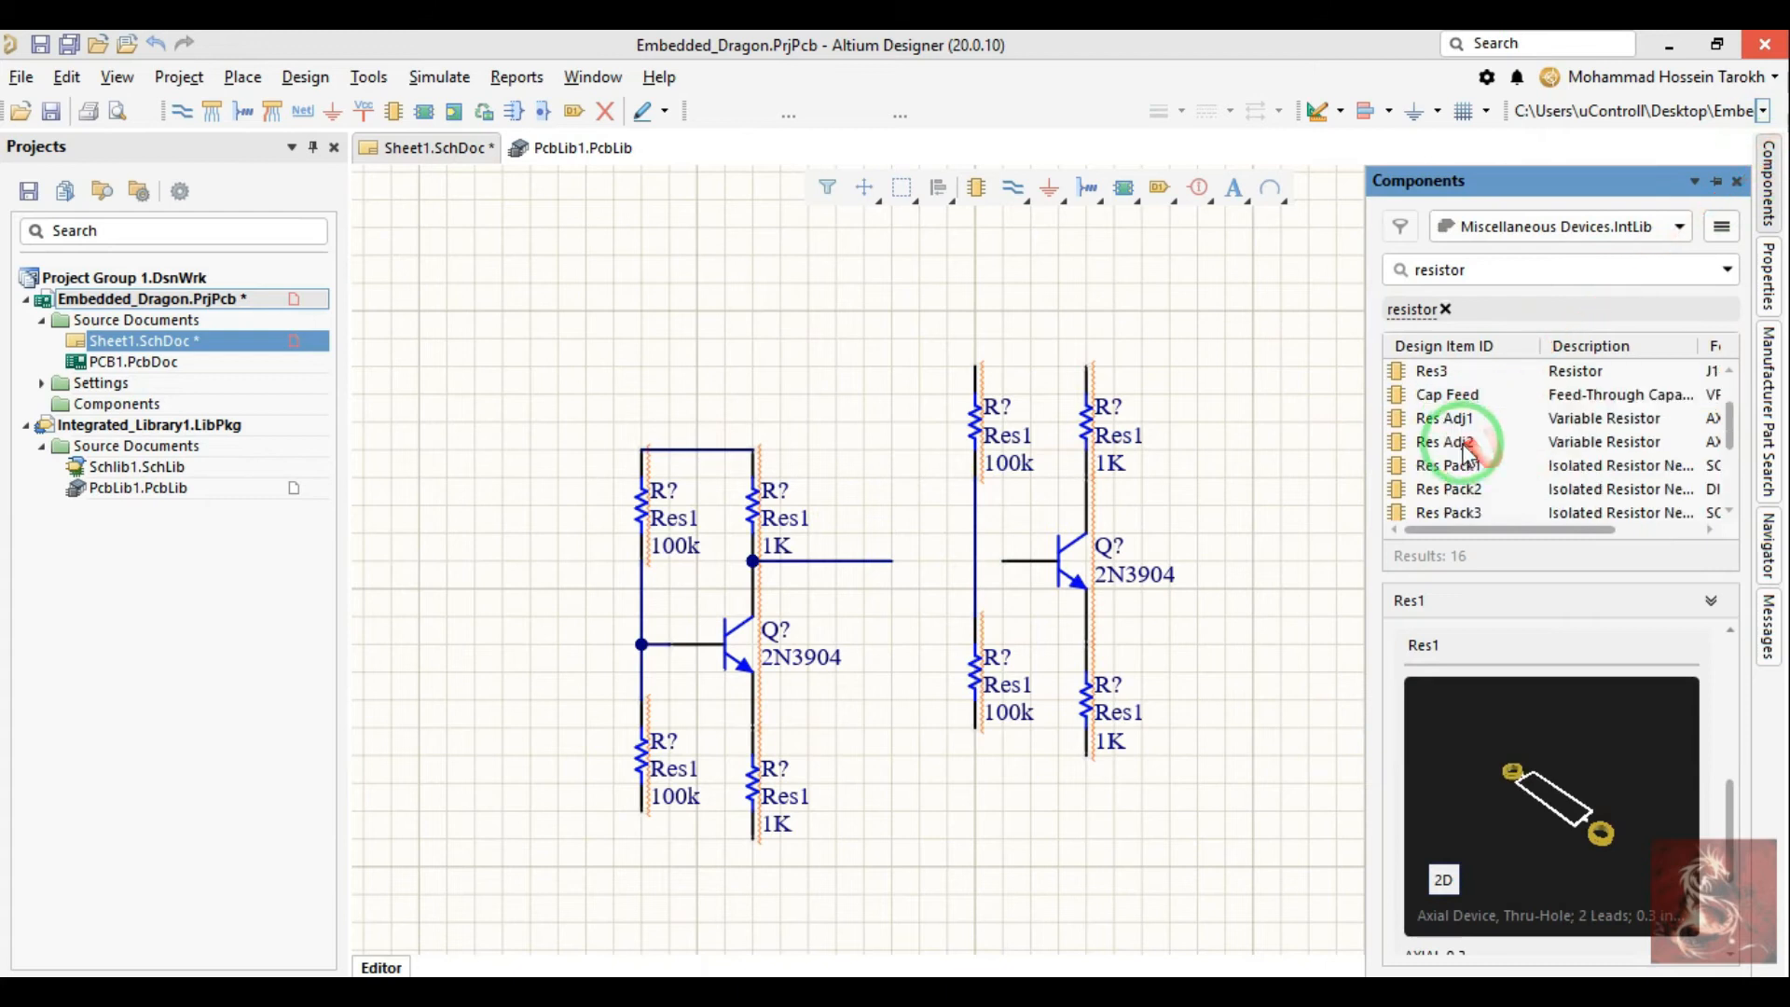
left_click(1455, 444)
scroll(1427, 466, "up", 2)
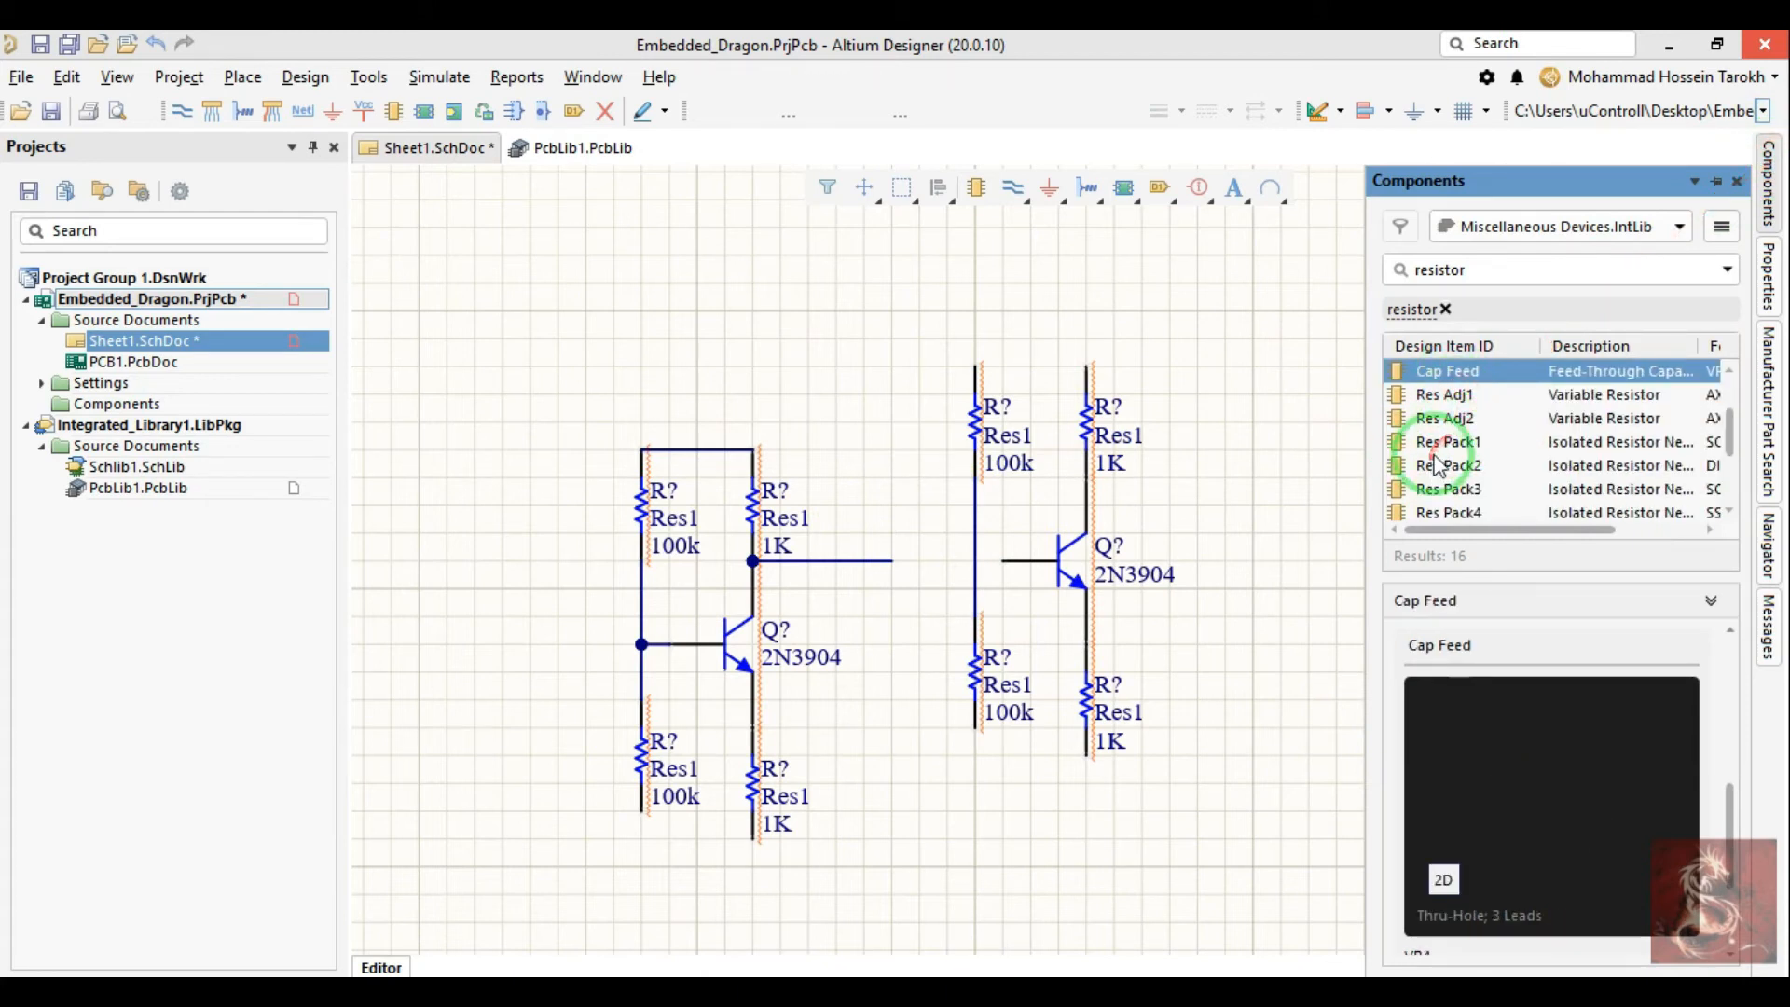
scroll(1459, 440, "down", 1)
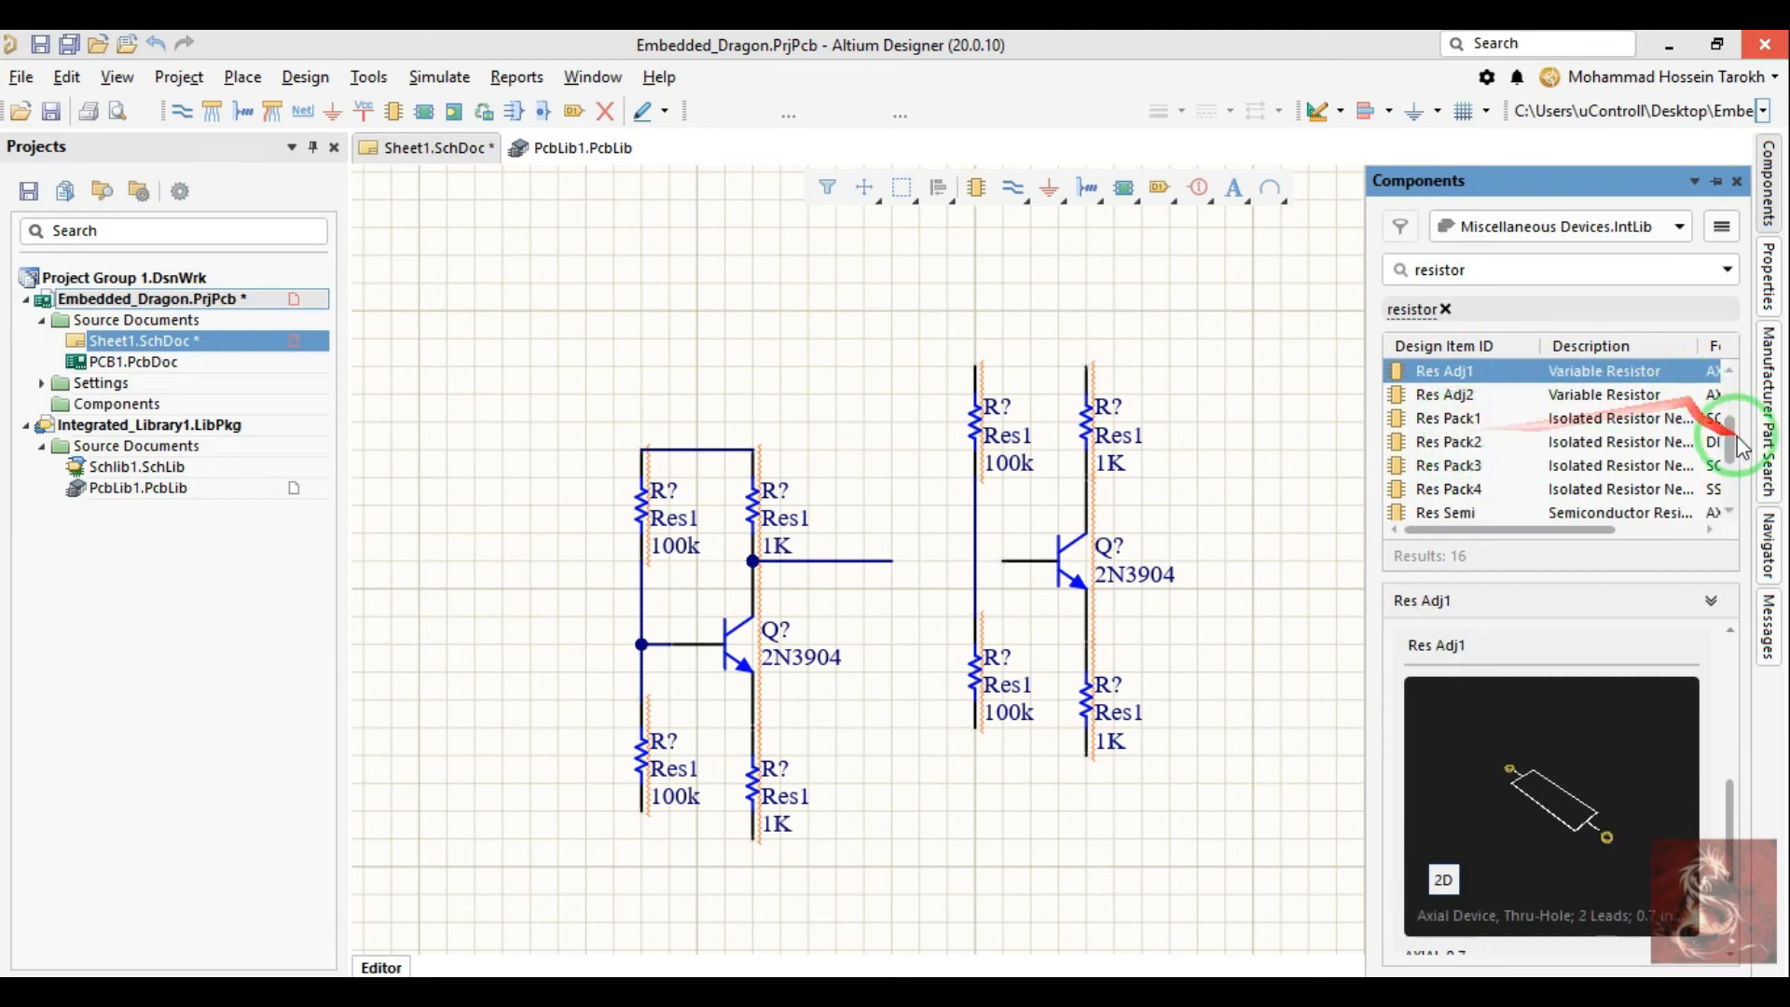
scroll(1460, 440, "up", 4)
left_click(1459, 442)
scroll(1455, 462, "down", 9)
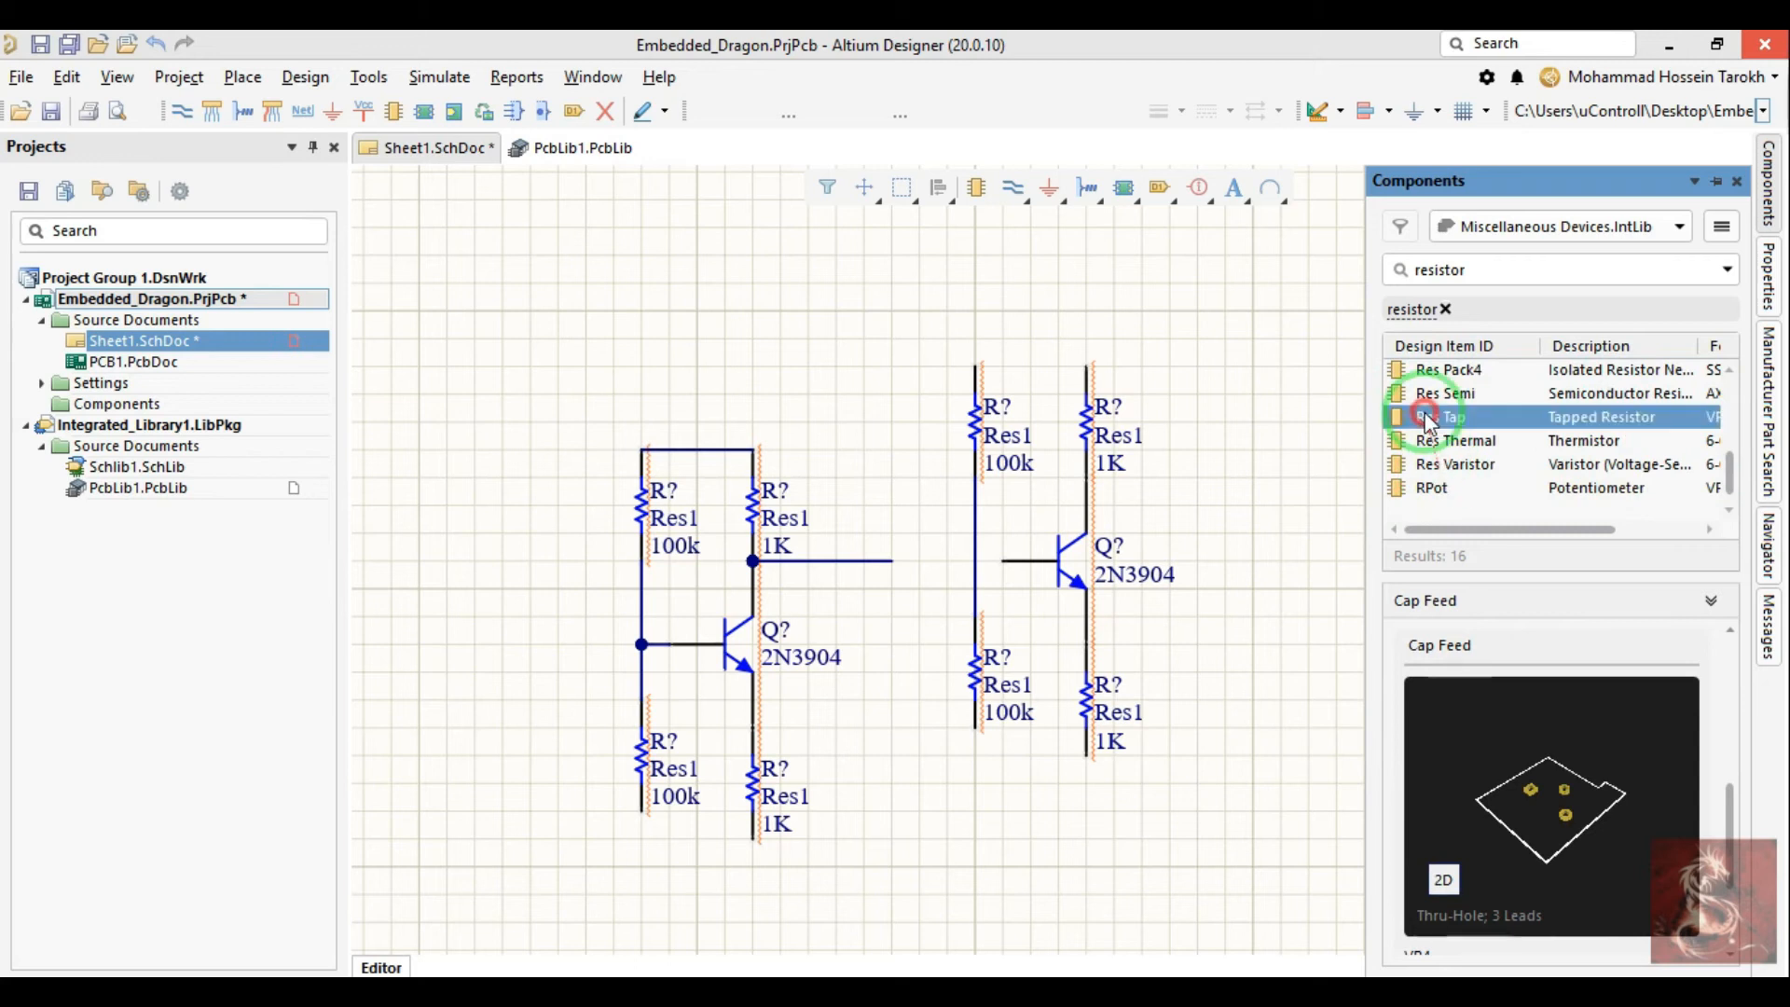
scroll(1412, 462, "up", 10)
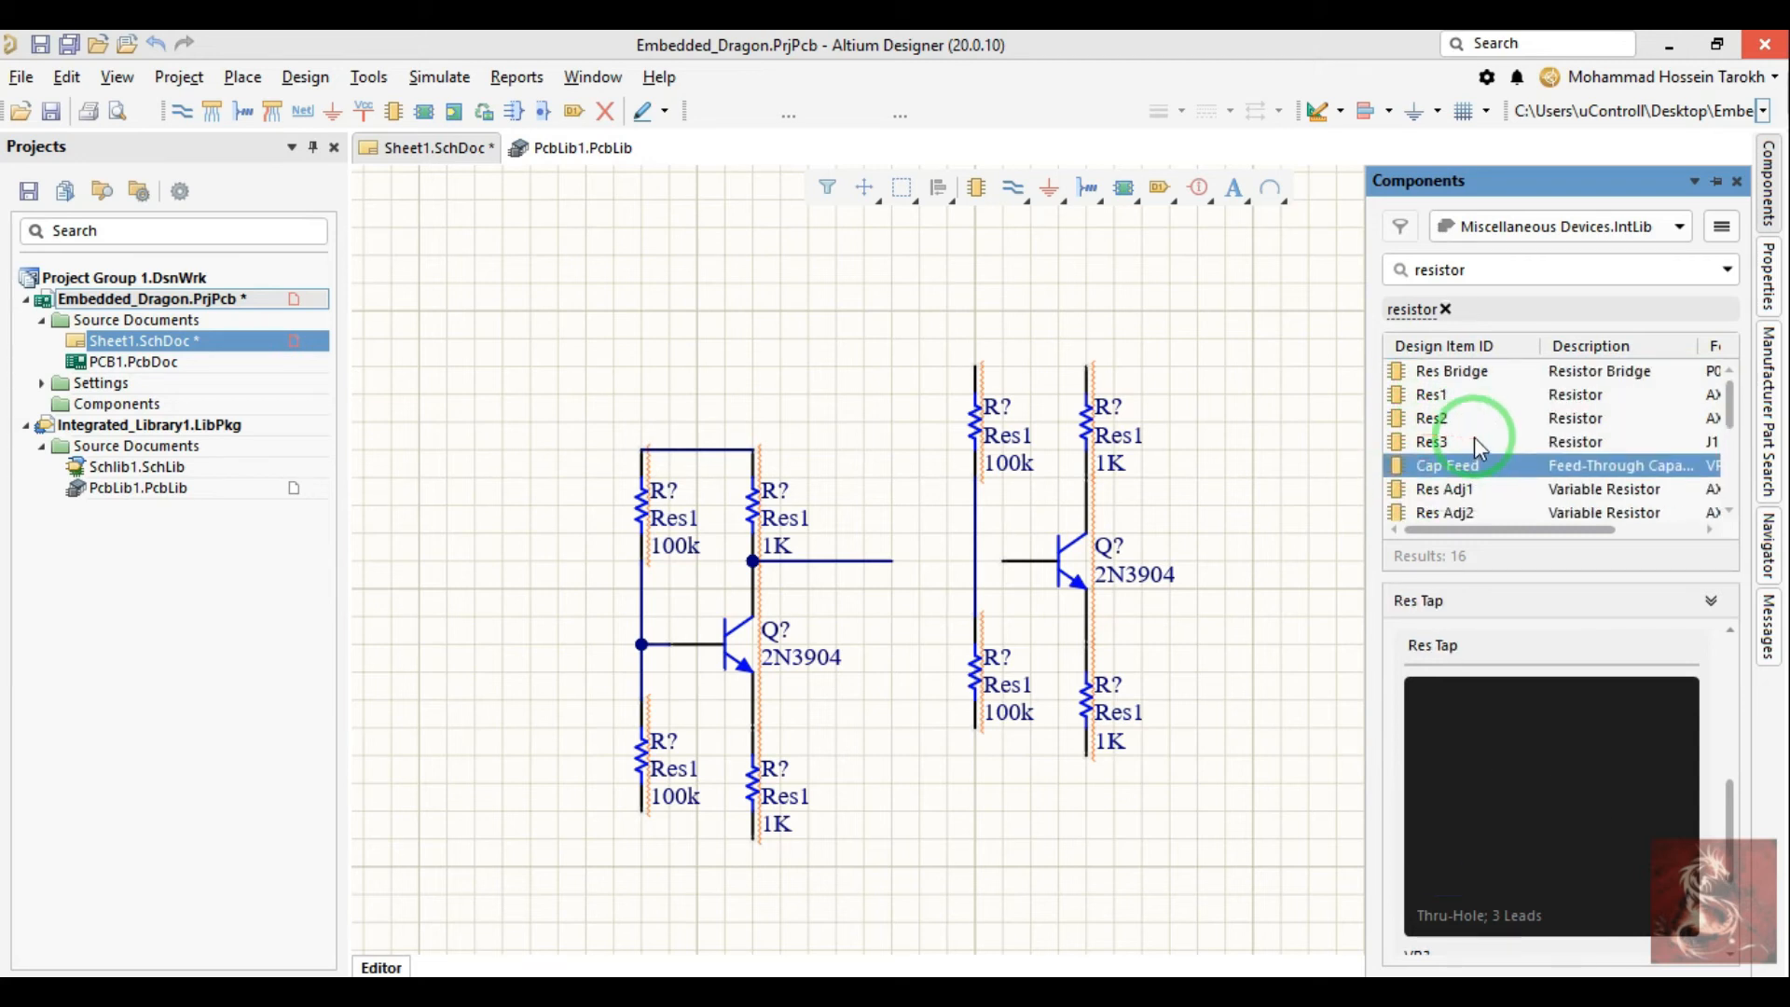
scroll(1454, 471, "down", 3)
scroll(1442, 466, "up", 3)
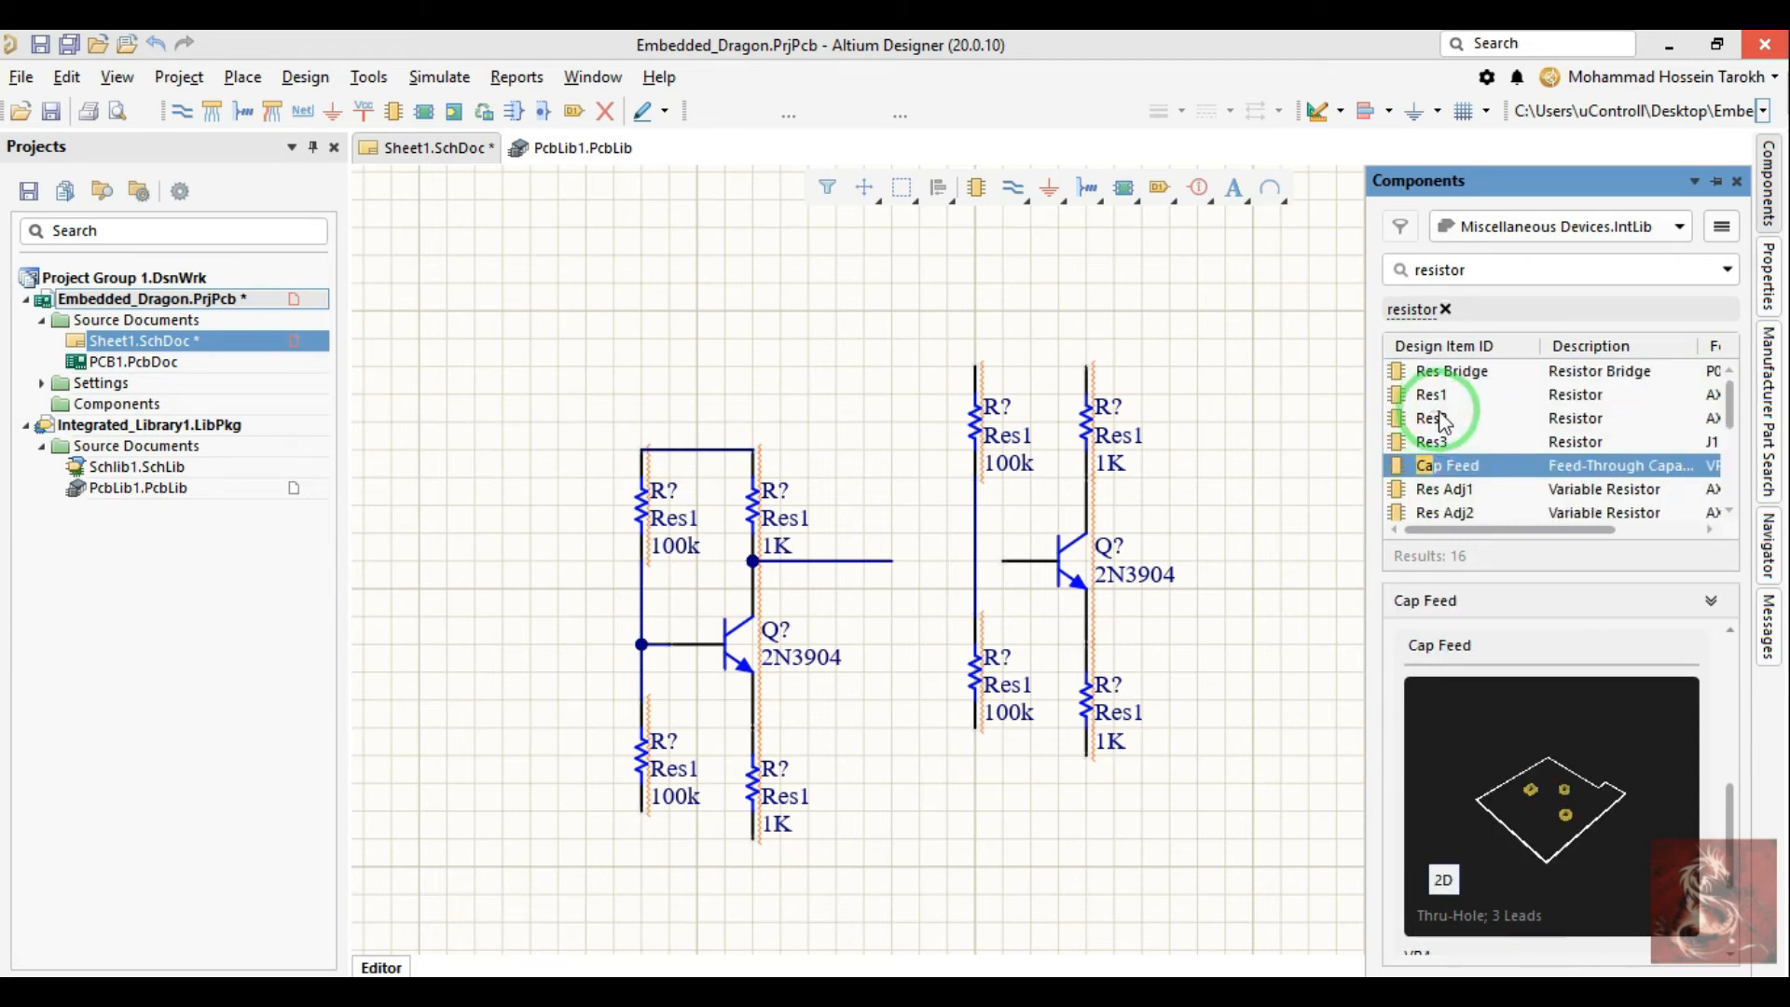
scroll(1442, 420, "down", 9)
scroll(1443, 415, "up", 9)
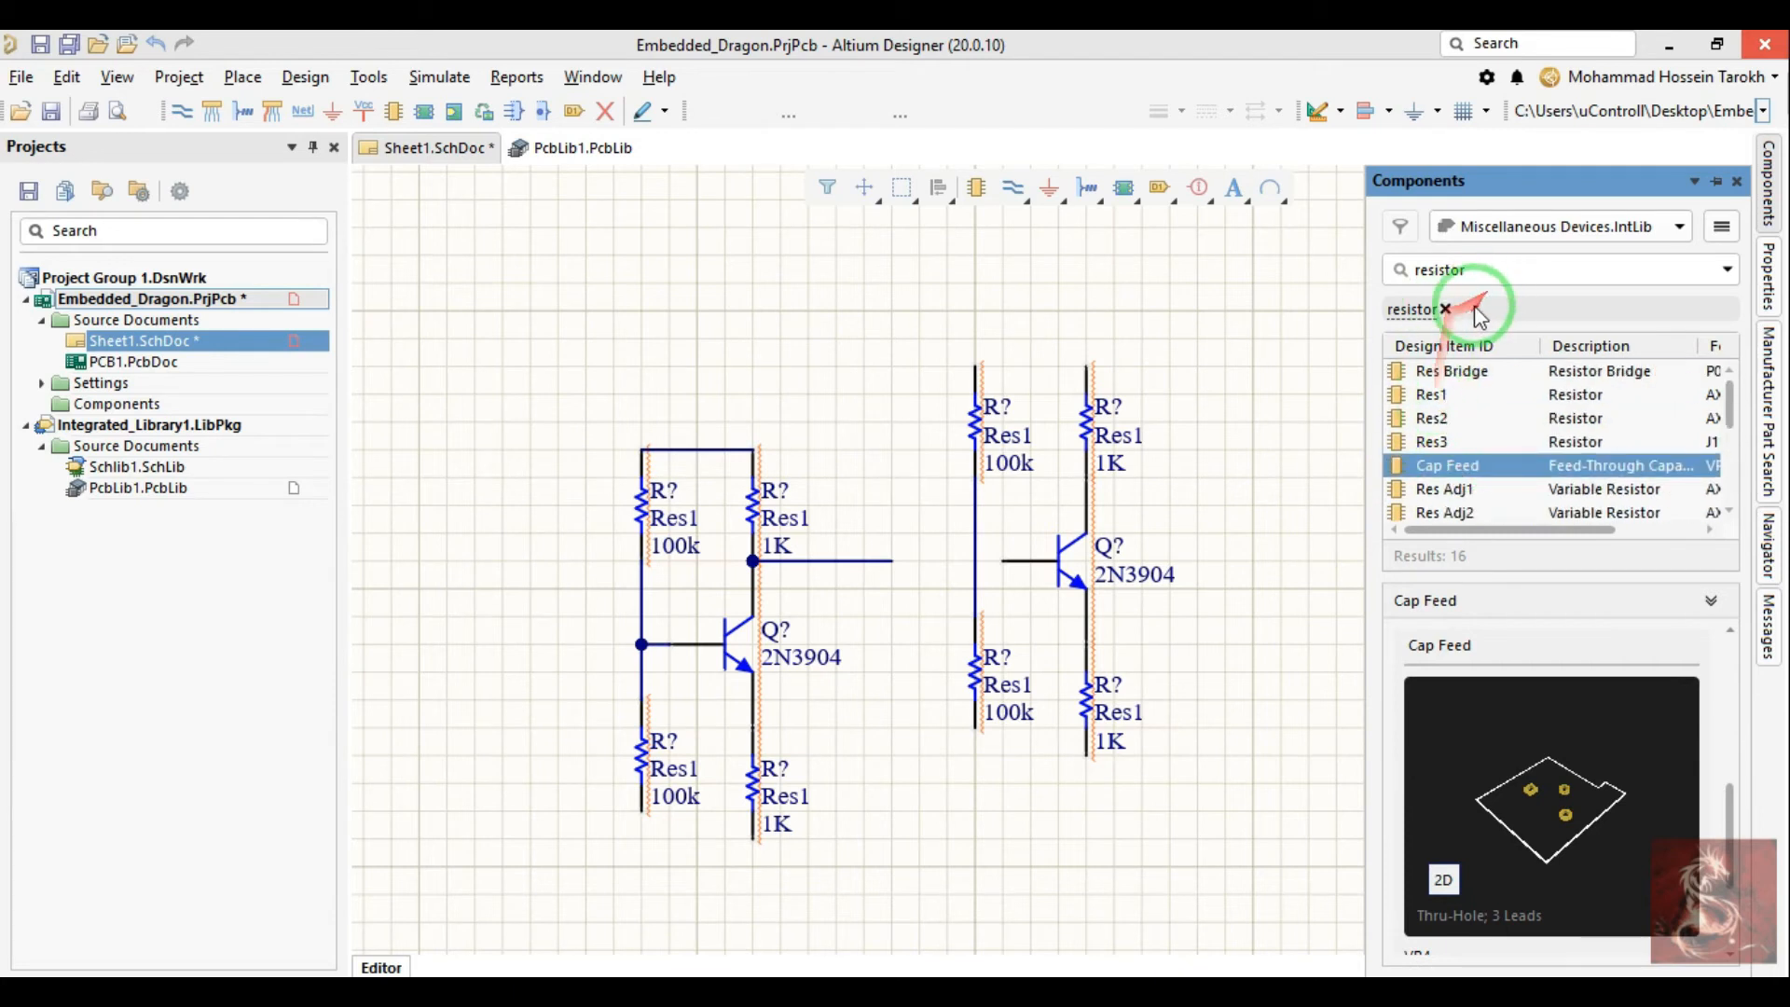
Step: Clear the resistor filter and search the component library for "capa"
left_click(1443, 310)
left_click(1490, 272)
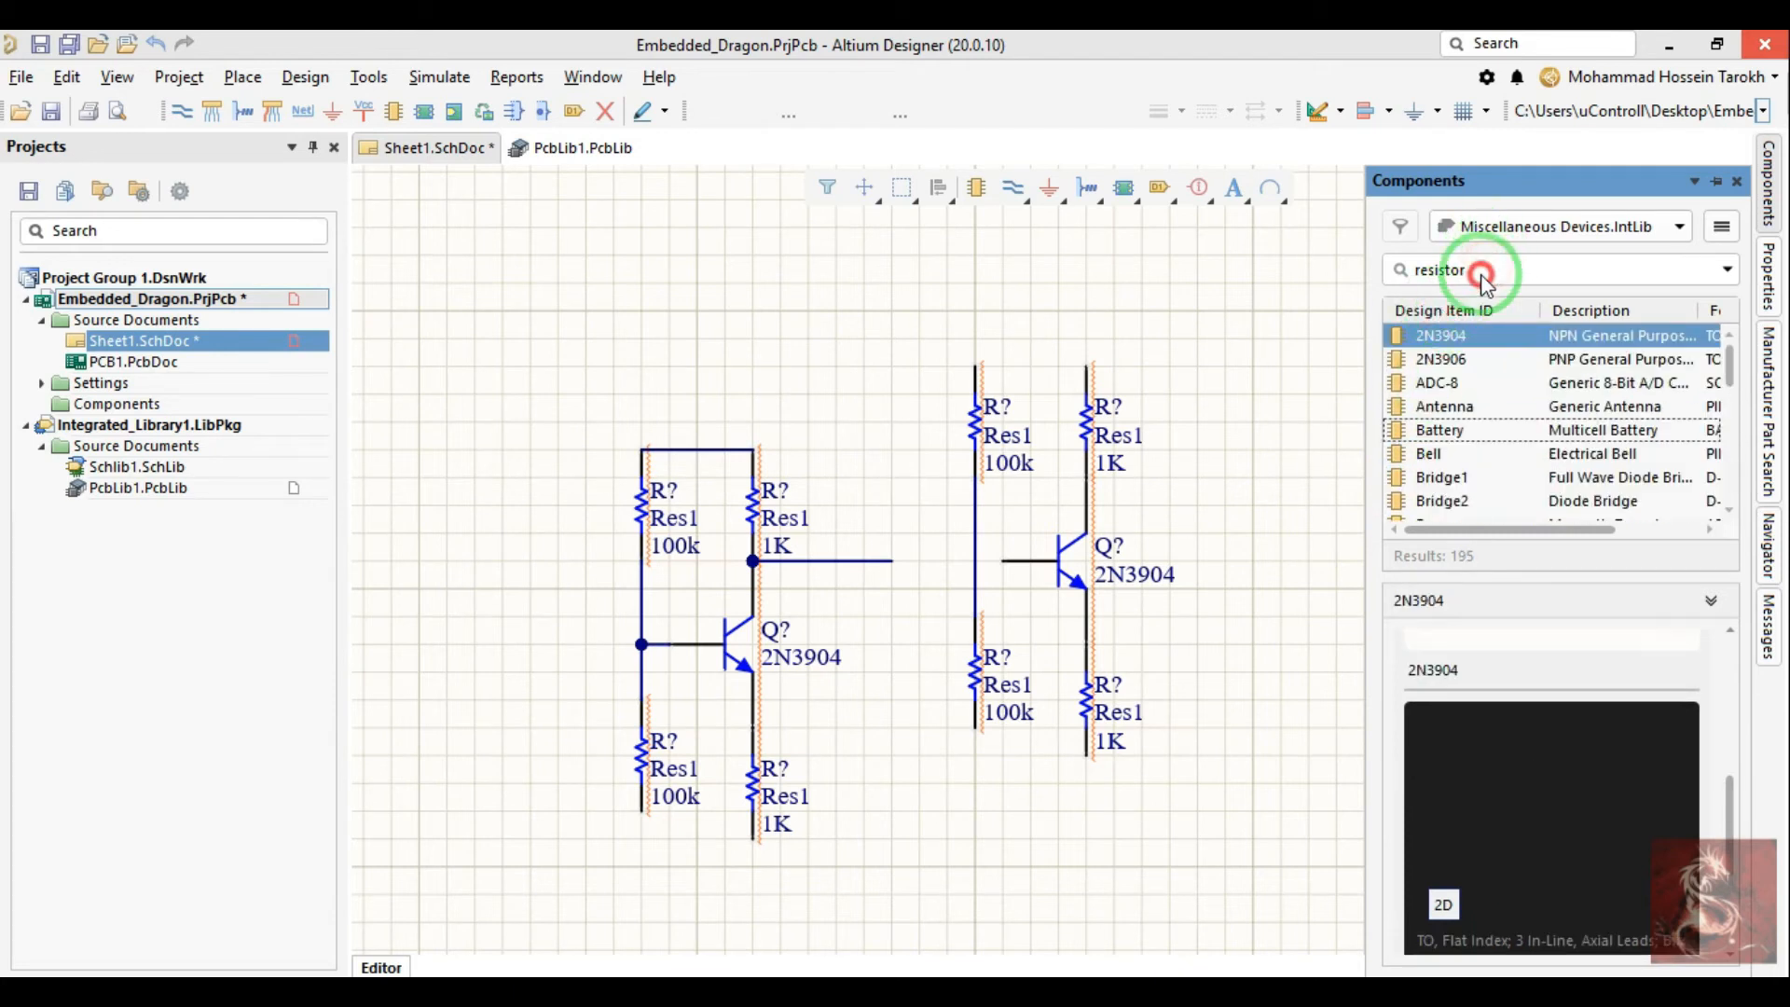
key("BackSpace")
key("BackSpace")
key("BackSpace")
key("BackSpace")
key("BackSpace")
key("BackSpace")
key("BackSpace")
key("BackSpace")
type("d")
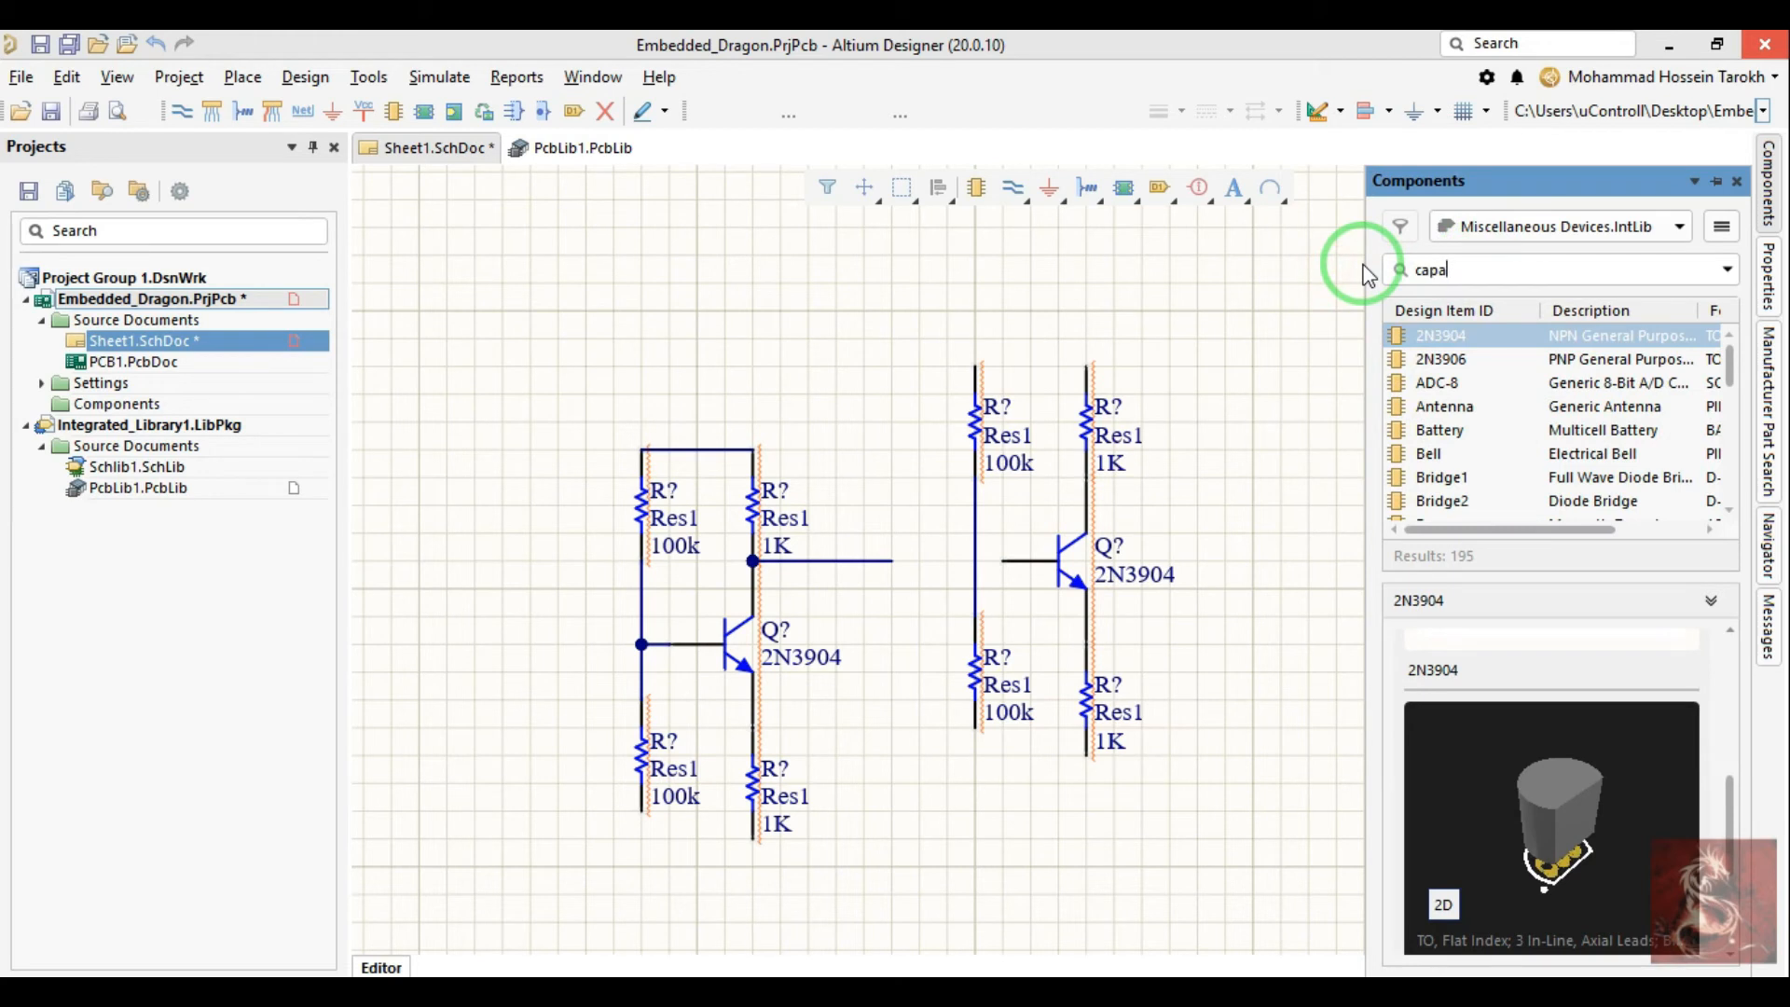
key("Return")
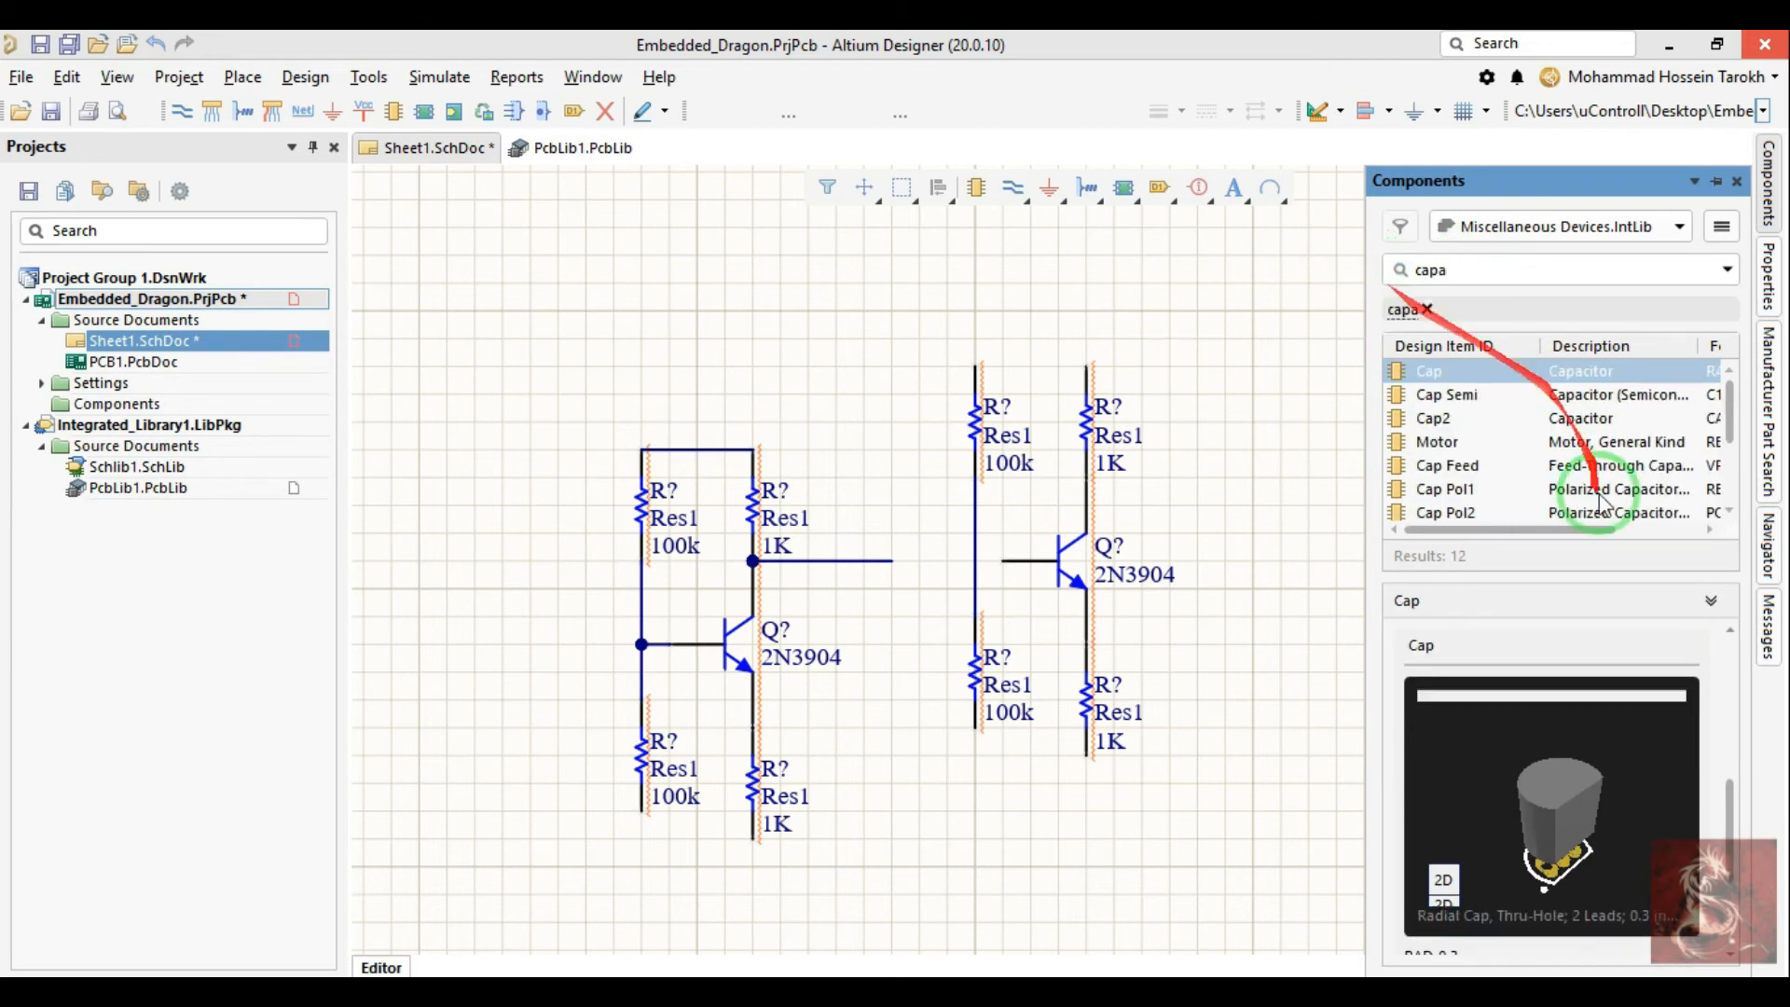
Step: Examine the polarized capacitors Cap Pol1, Cap Pol2 and Cap Pol3, including Cap Pol3's 2D footprint and its footprint choices
left_click(1462, 487)
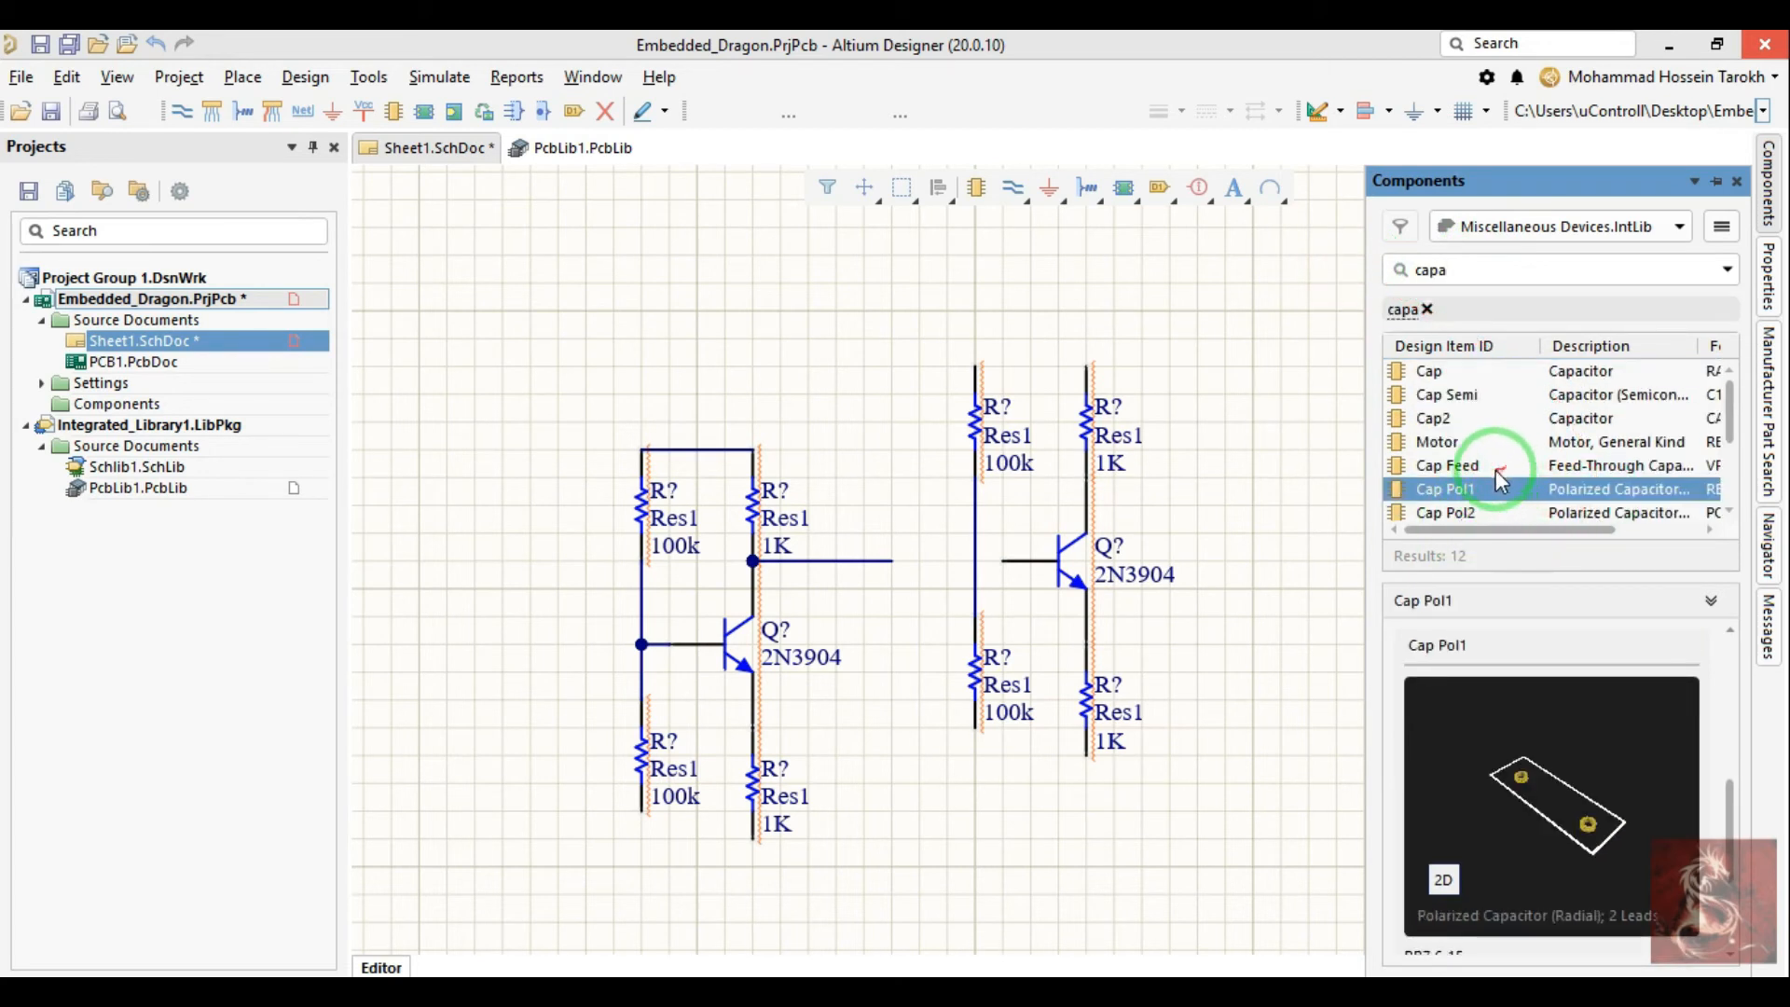
scroll(1492, 486, "down", 1)
left_click(1466, 444)
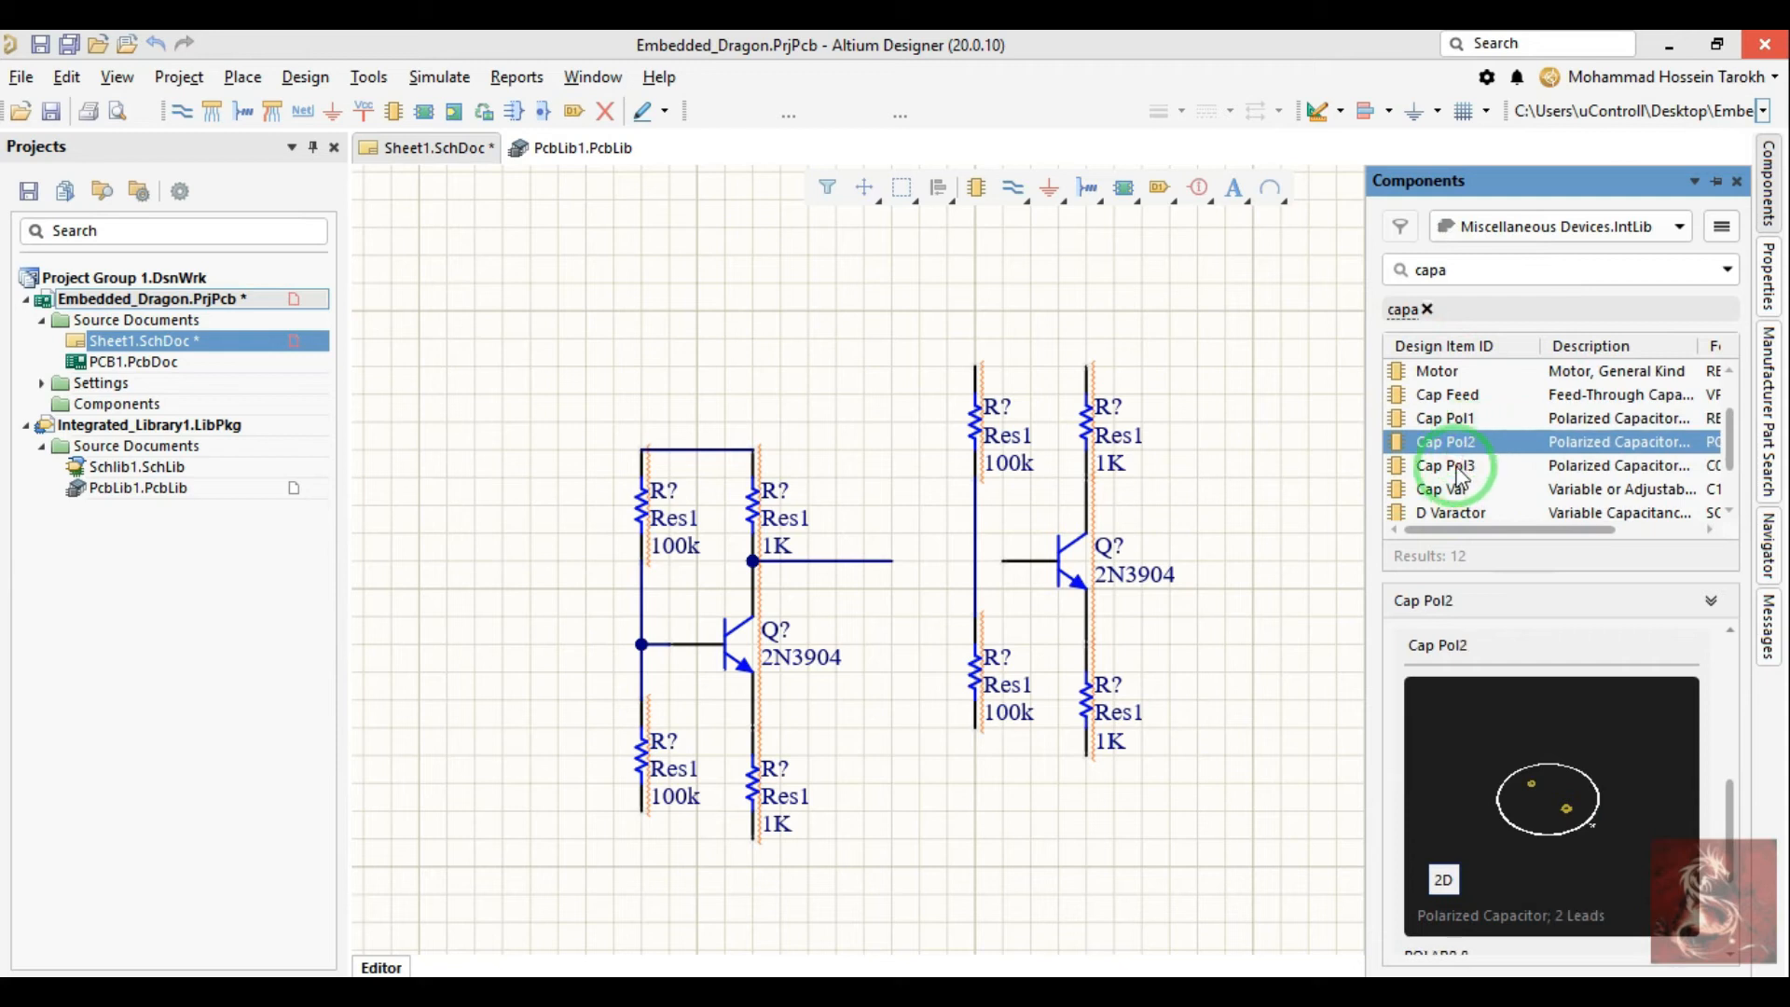
scroll(1469, 492, "down", 1)
left_click(1445, 397)
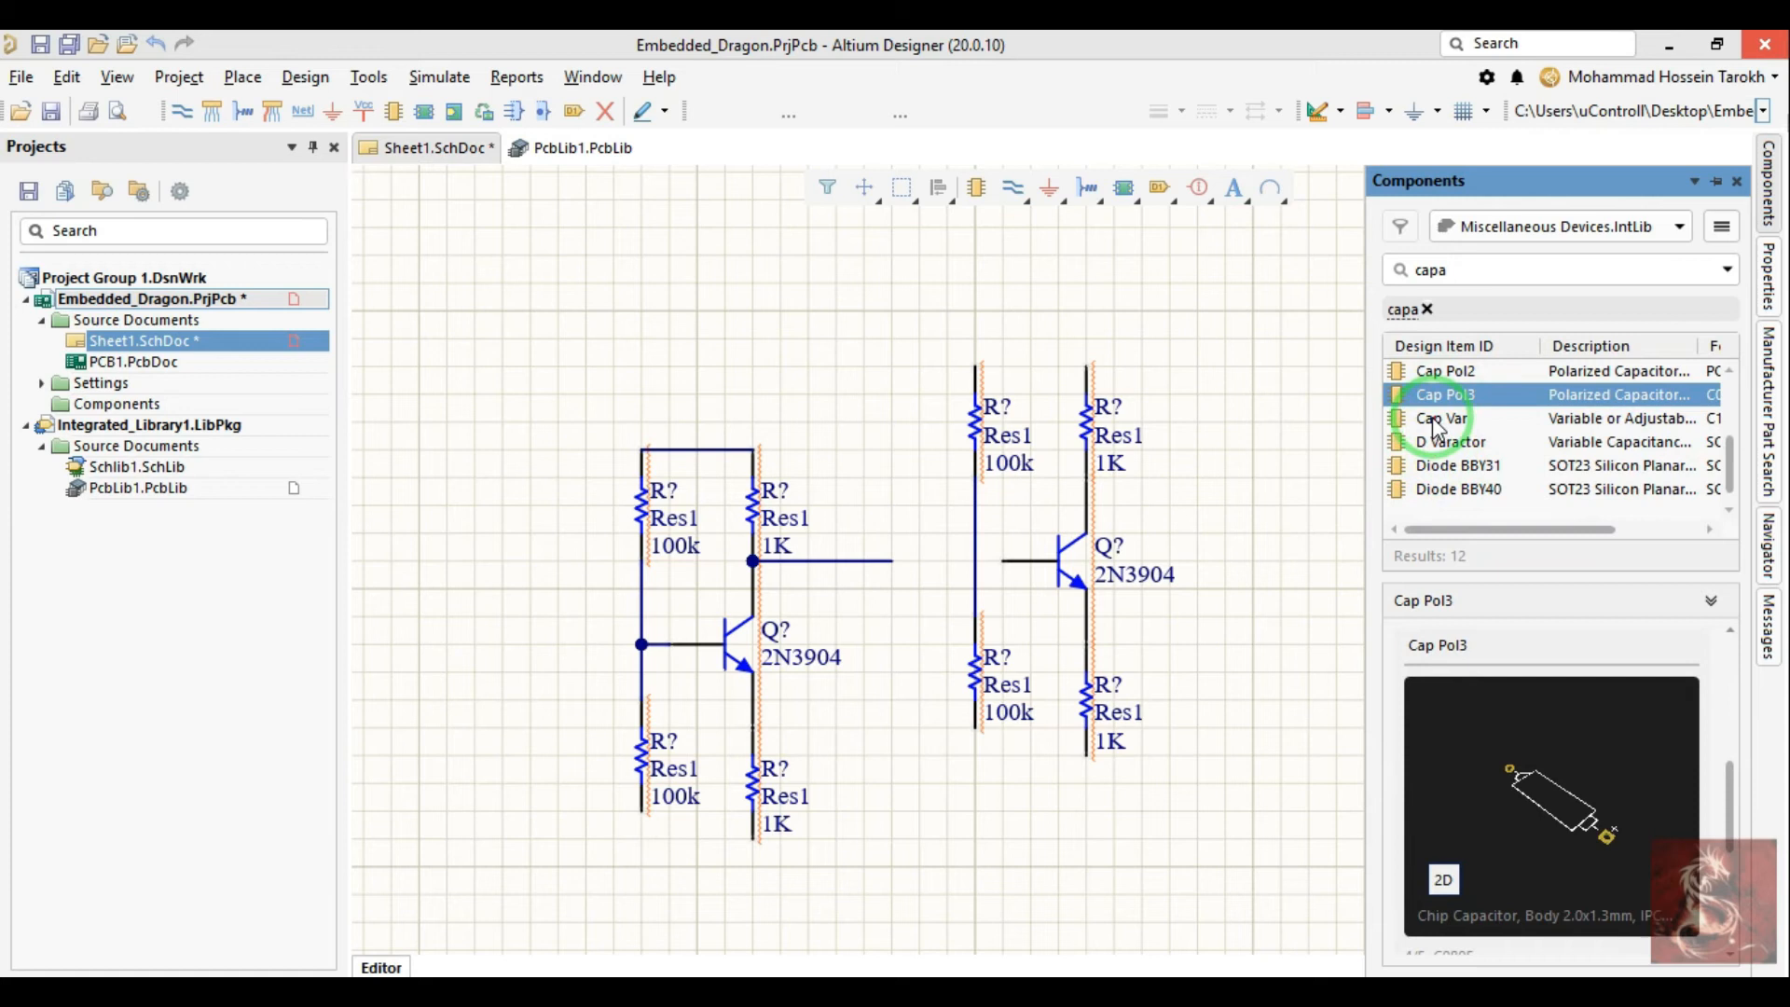
left_click(1443, 880)
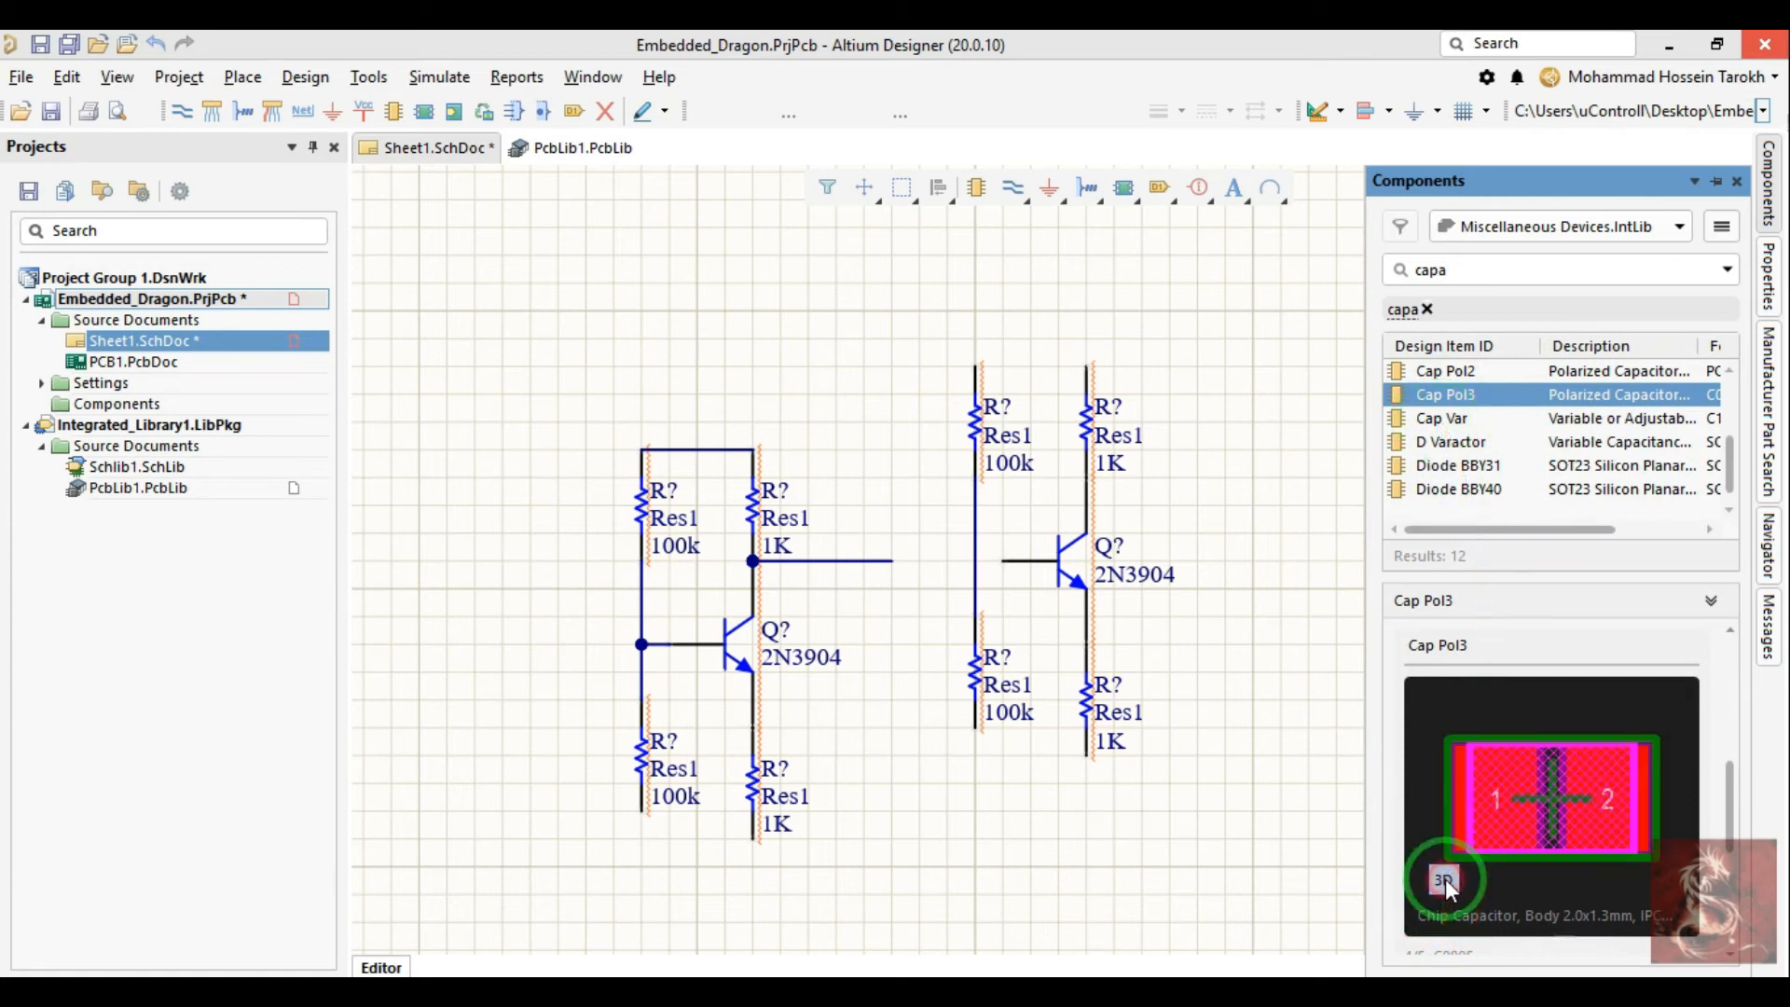
scroll(1543, 826, "down", 1)
scroll(1520, 858, "down", 1)
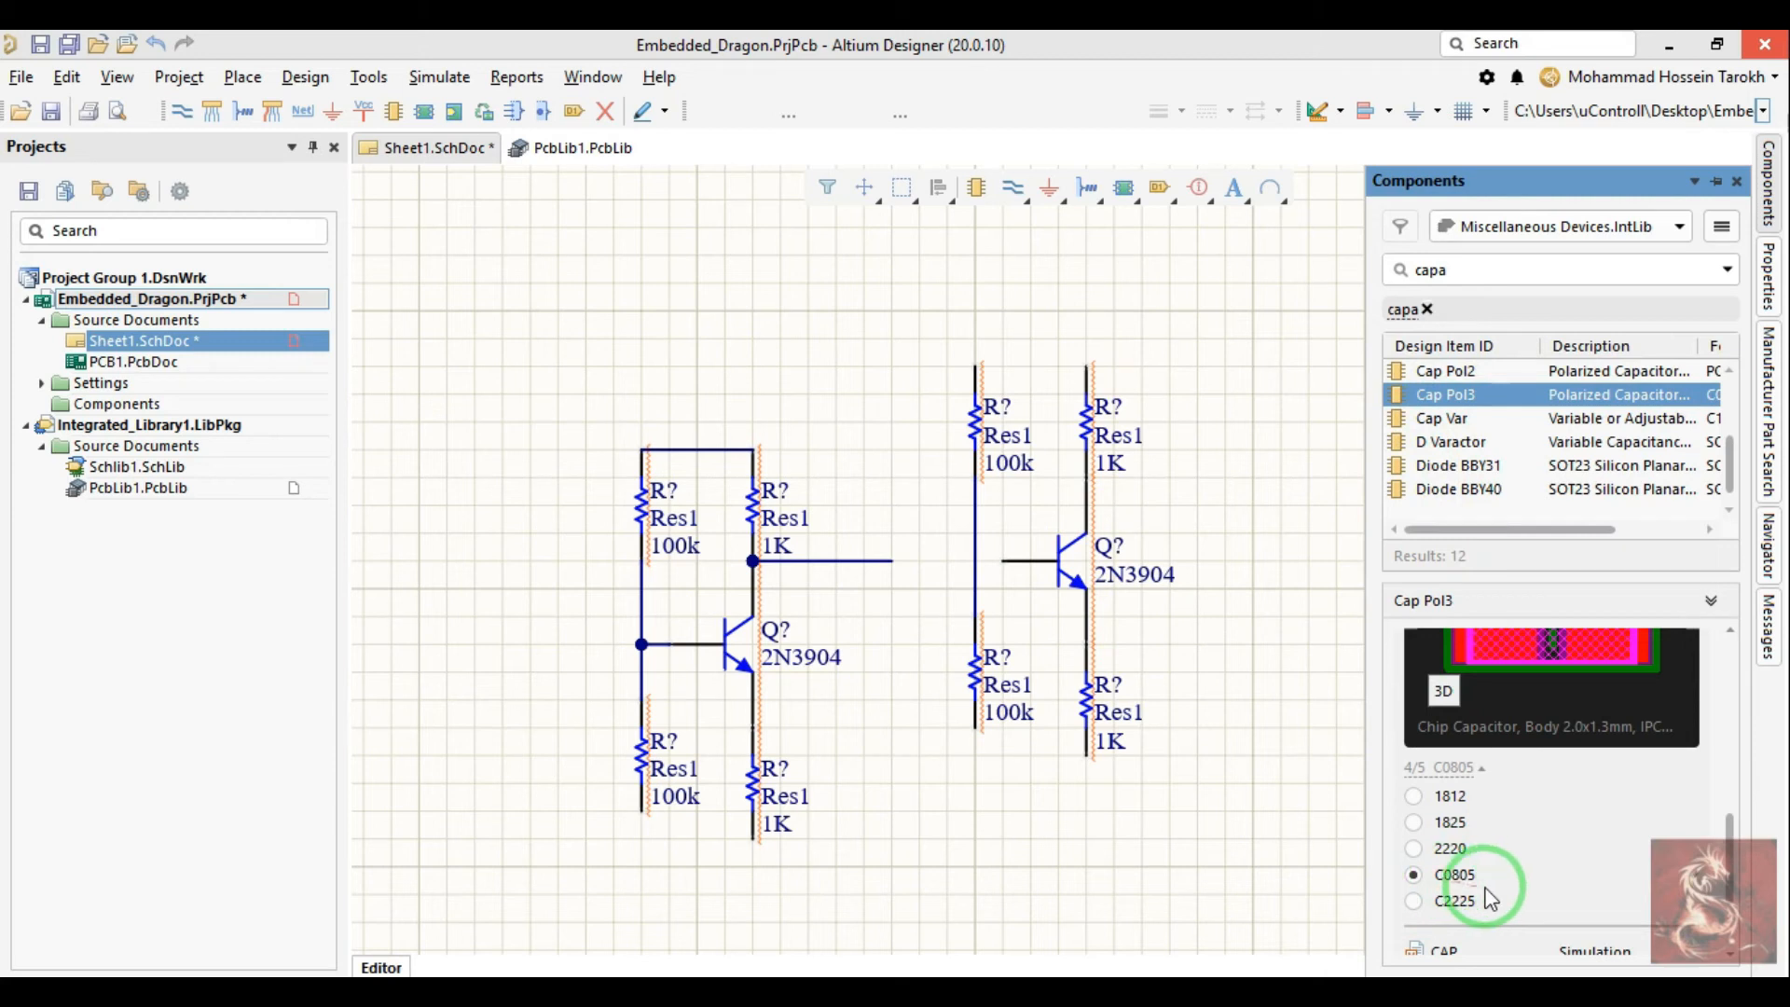
Step: Place one Cap Pol3 between the left transistor's collector wire and the wire joining the right stage's 100k resistors
left_click_drag(1440, 395, 961, 575)
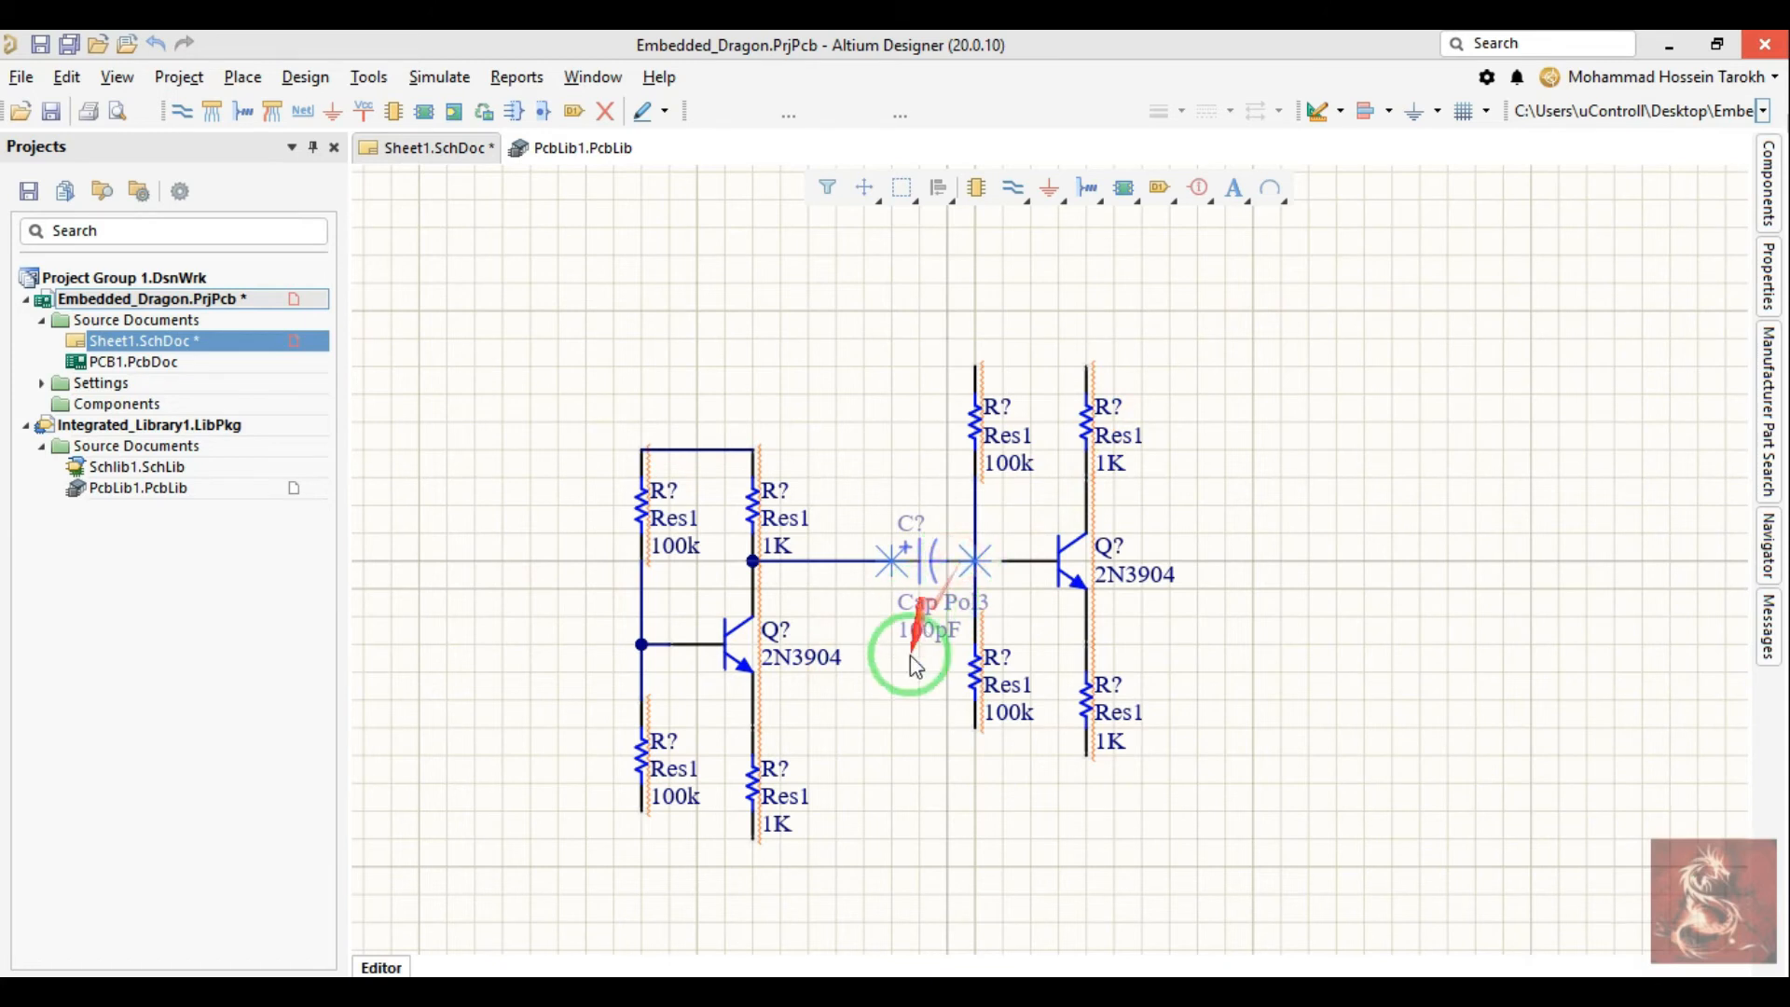
right_click(890, 725)
scroll(901, 522, "up", 2, "ctrl")
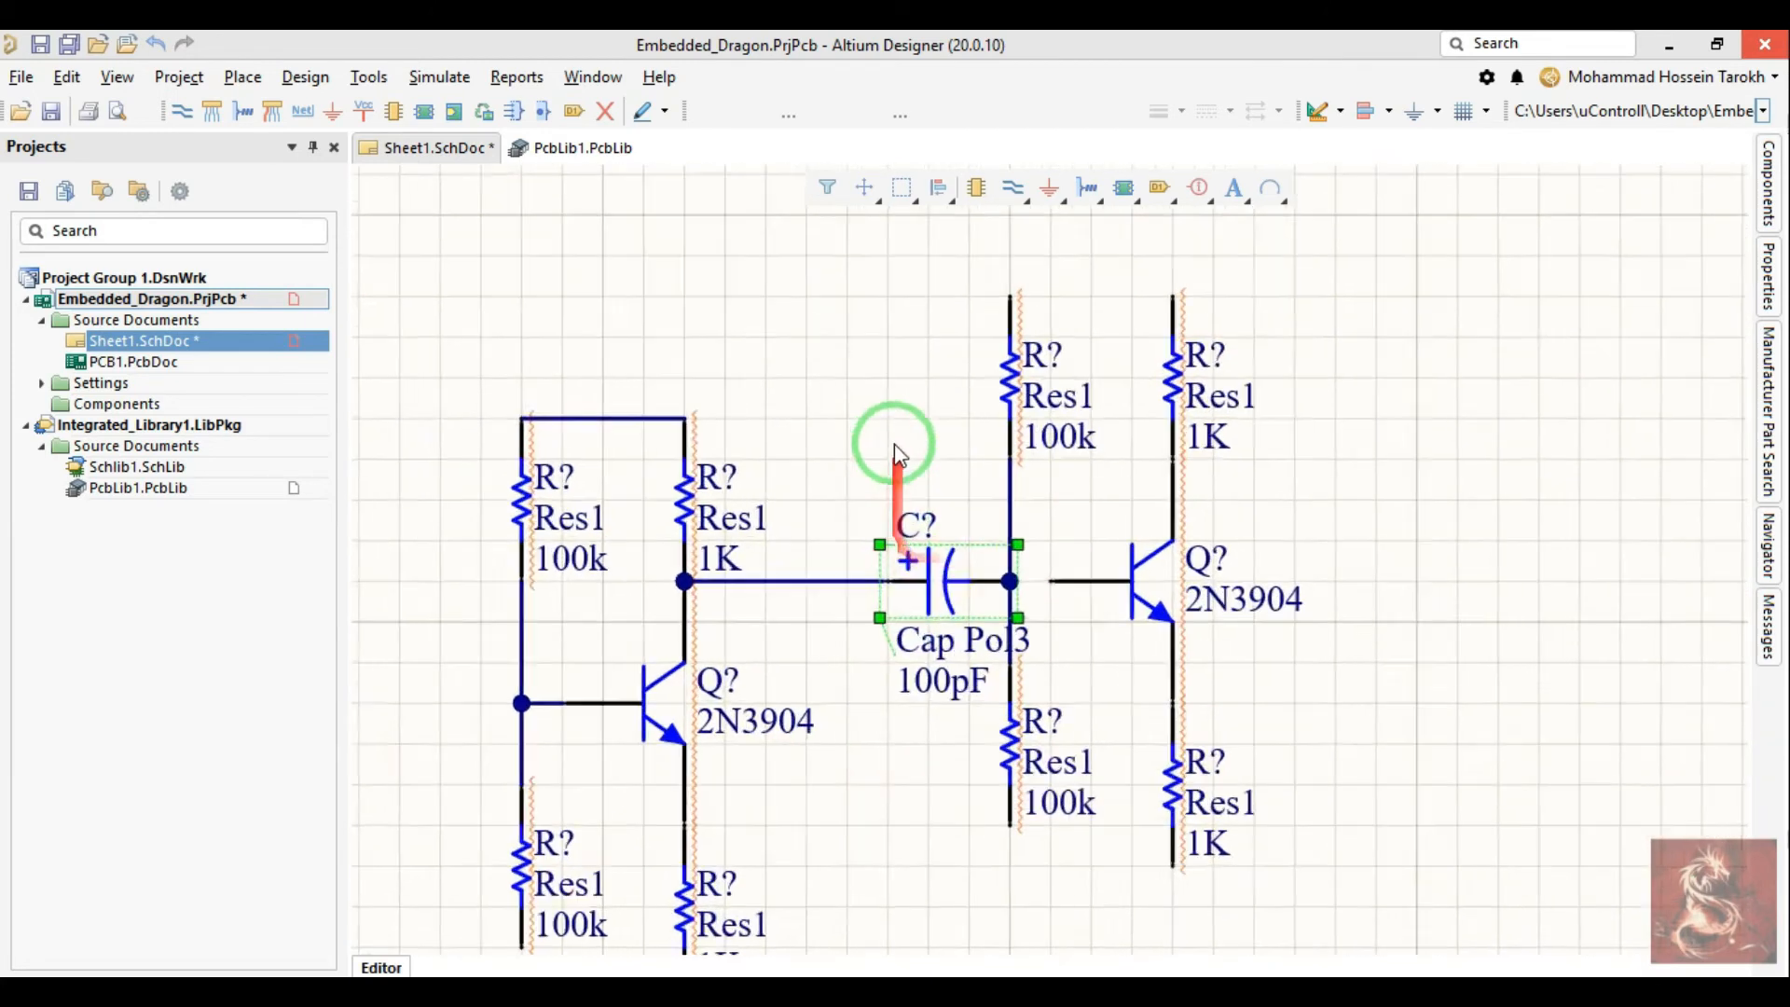
Step: Wire the capacitor's output joint to the base of the right 2N3904, and shift the capacitor toward the left transistor
key("p")
key("w")
scroll(1026, 602, "up", 1, "ctrl")
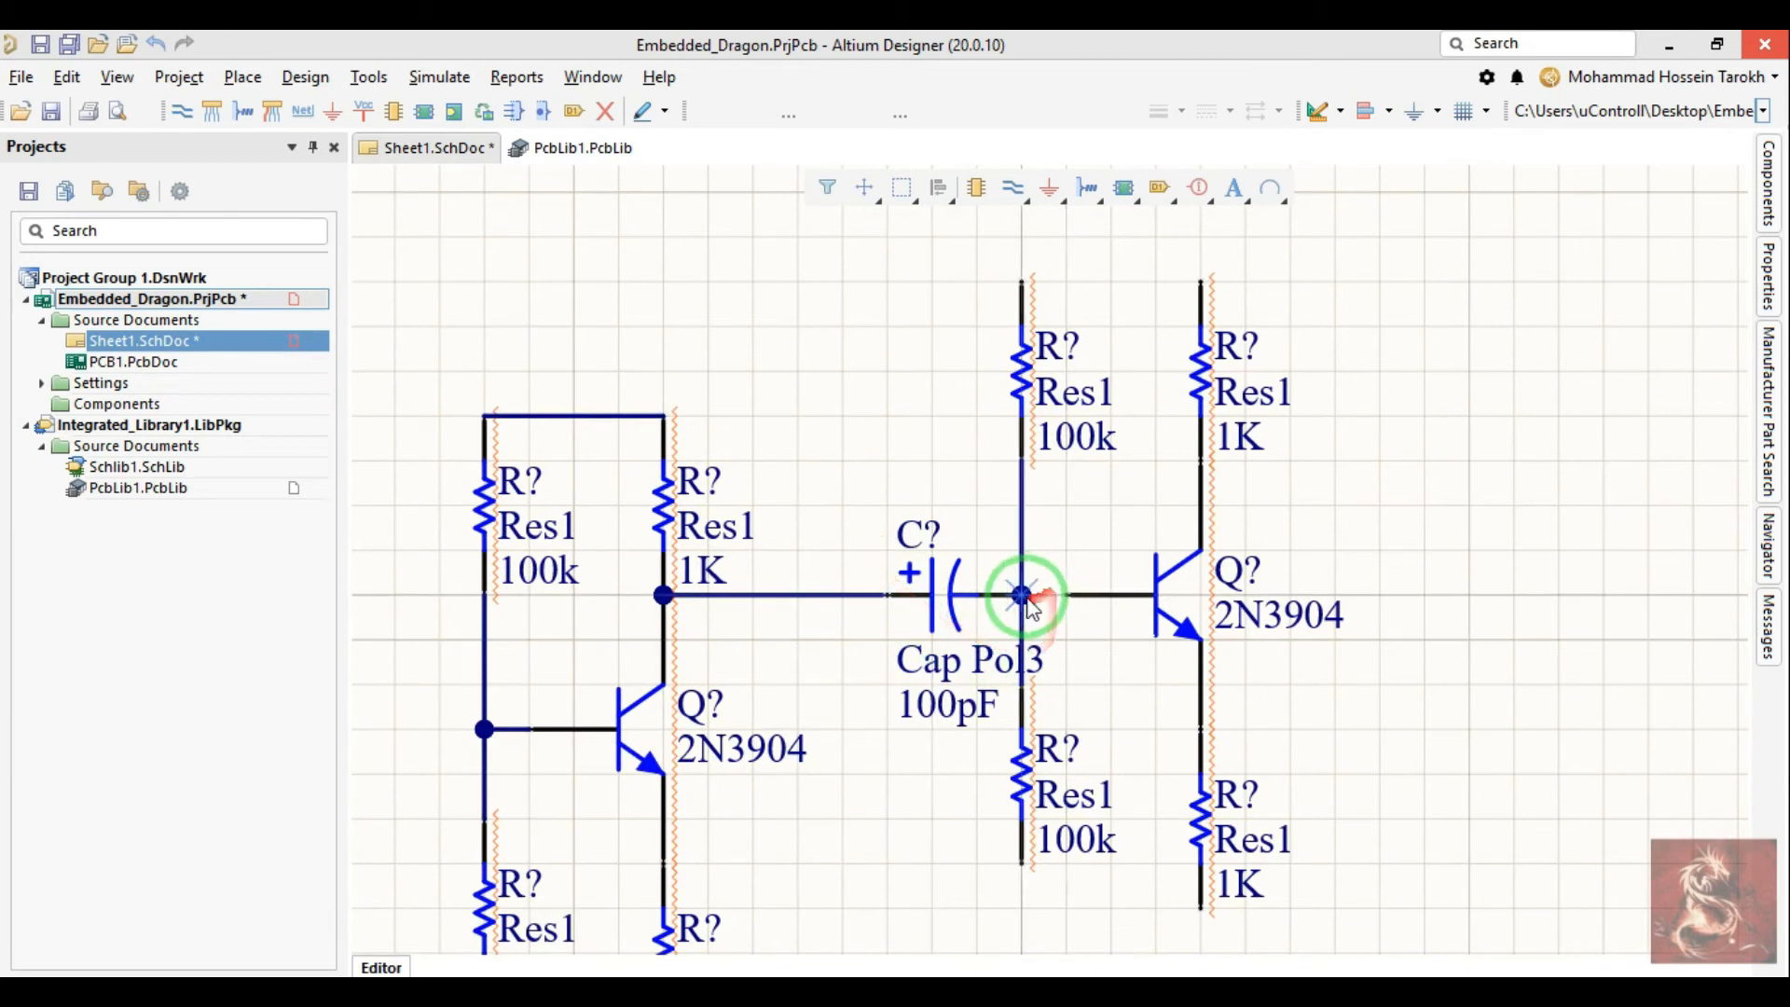
left_click(1069, 595)
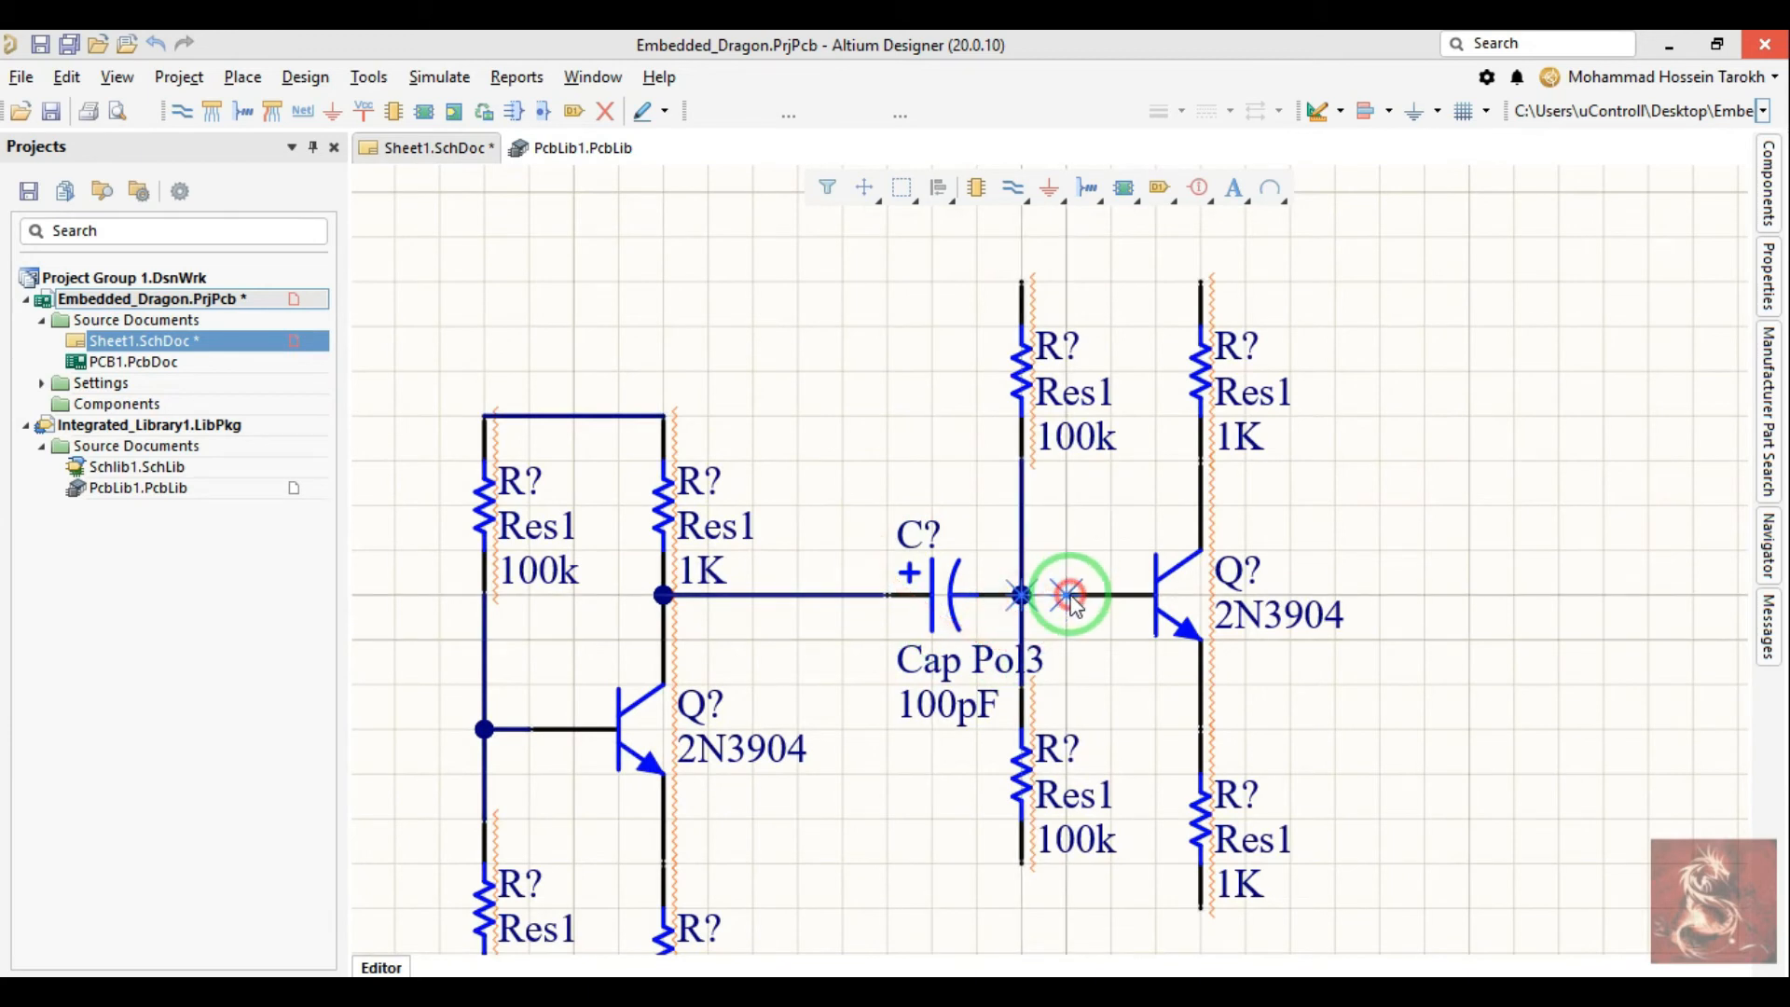
left_click_drag(936, 615, 866, 511)
right_click_drag(915, 443, 899, 651)
left_click(921, 645)
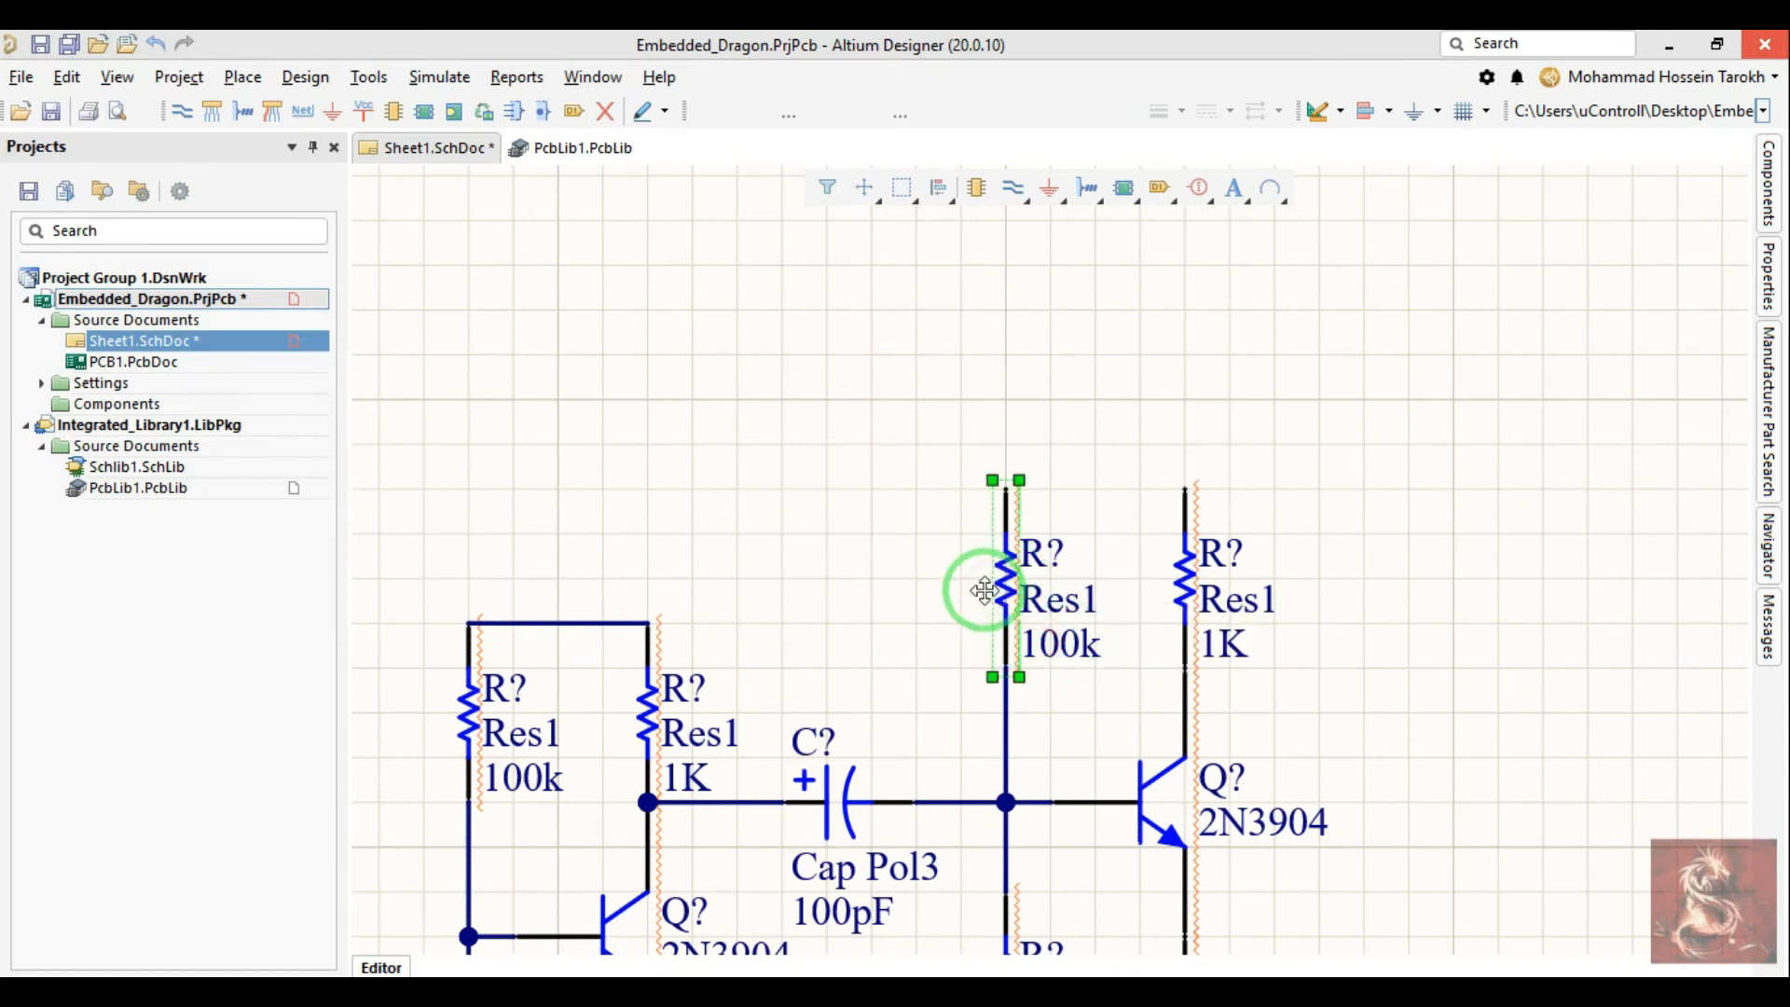
left_click_drag(1002, 597, 854, 622)
key("Escape")
right_click_drag(923, 701, 922, 551)
right_click_drag(827, 648, 939, 432)
right_click_drag(858, 558, 877, 622)
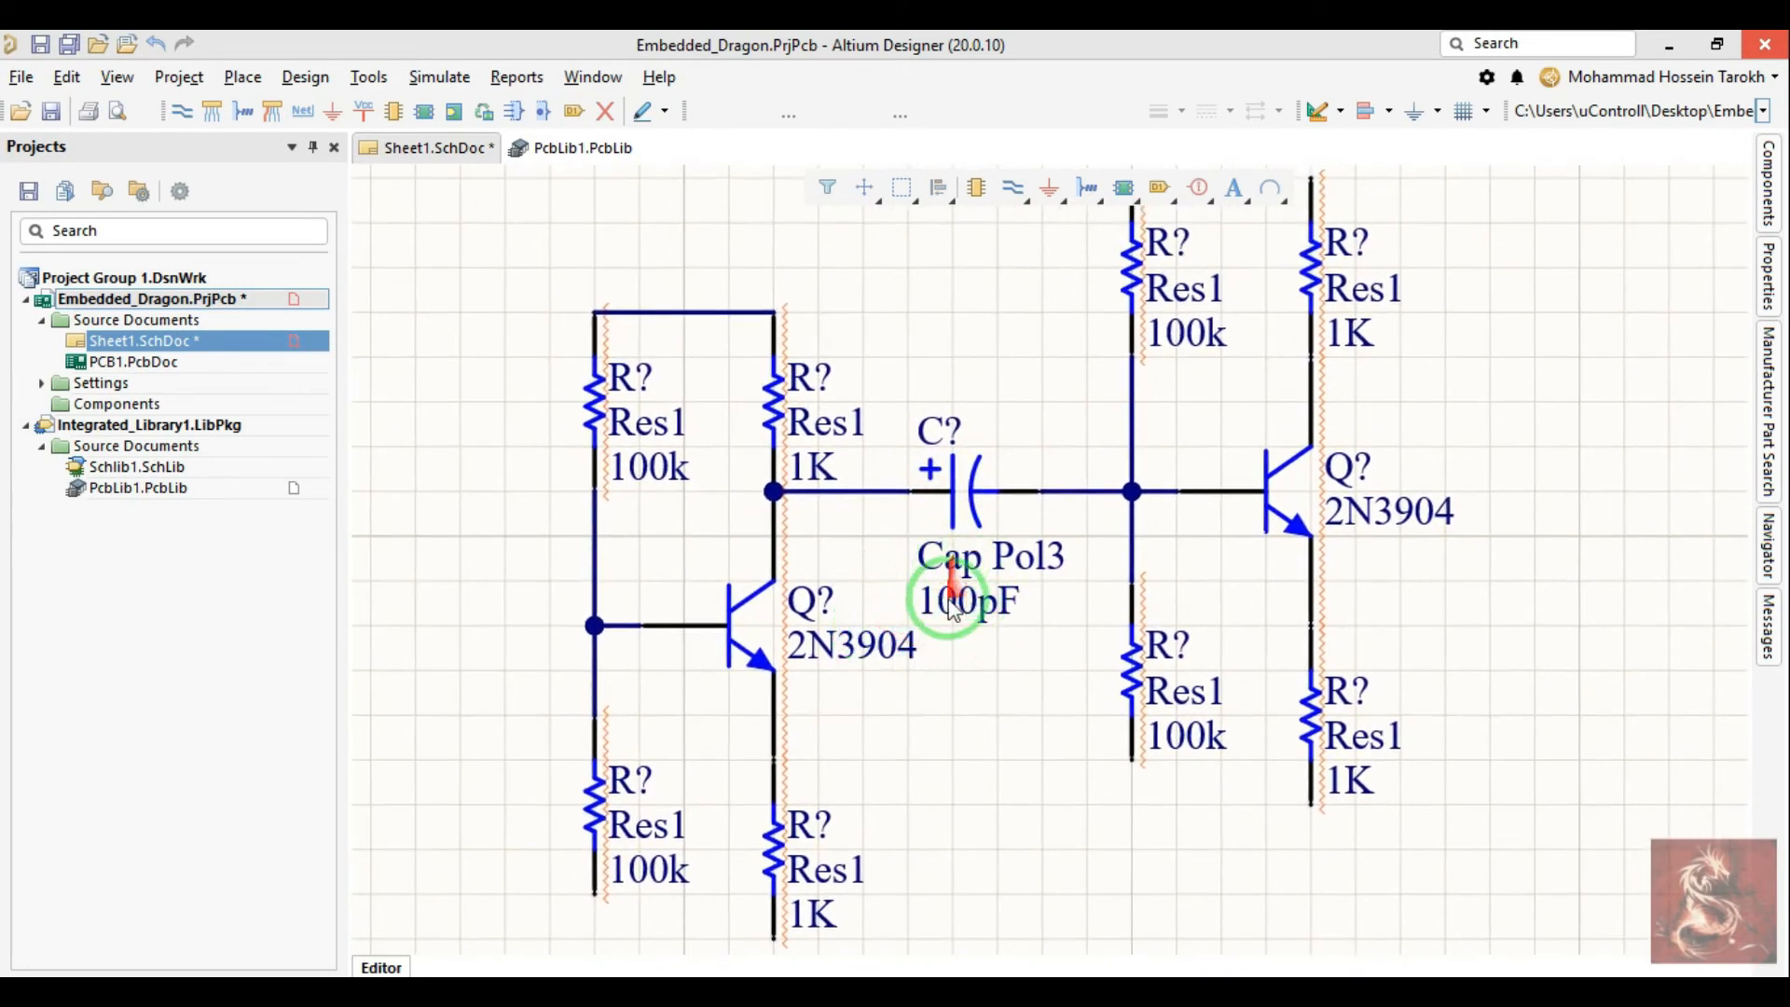
Step: Wire the tops of the right stage's 100k and 1K resistors to the left stage's upper wire at its 1K resistor
scroll(780, 627, "down", 3, "ctrl")
key("p")
key("w")
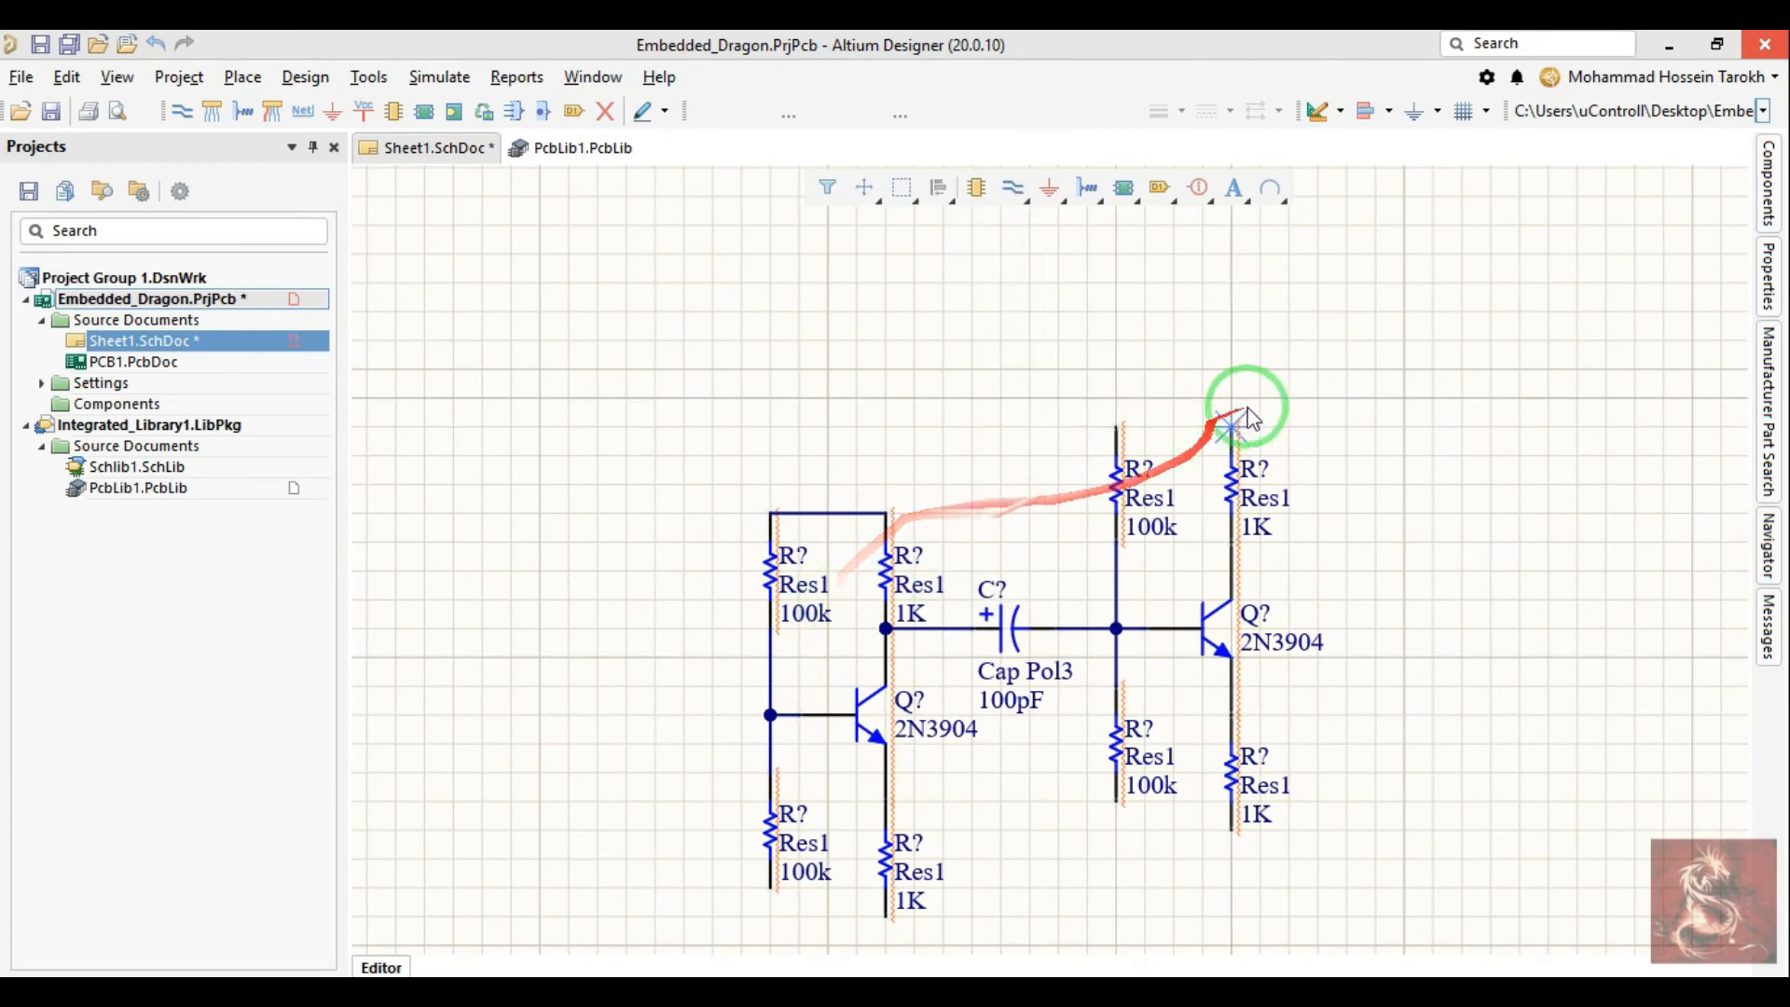
right_click(914, 459)
key("Escape")
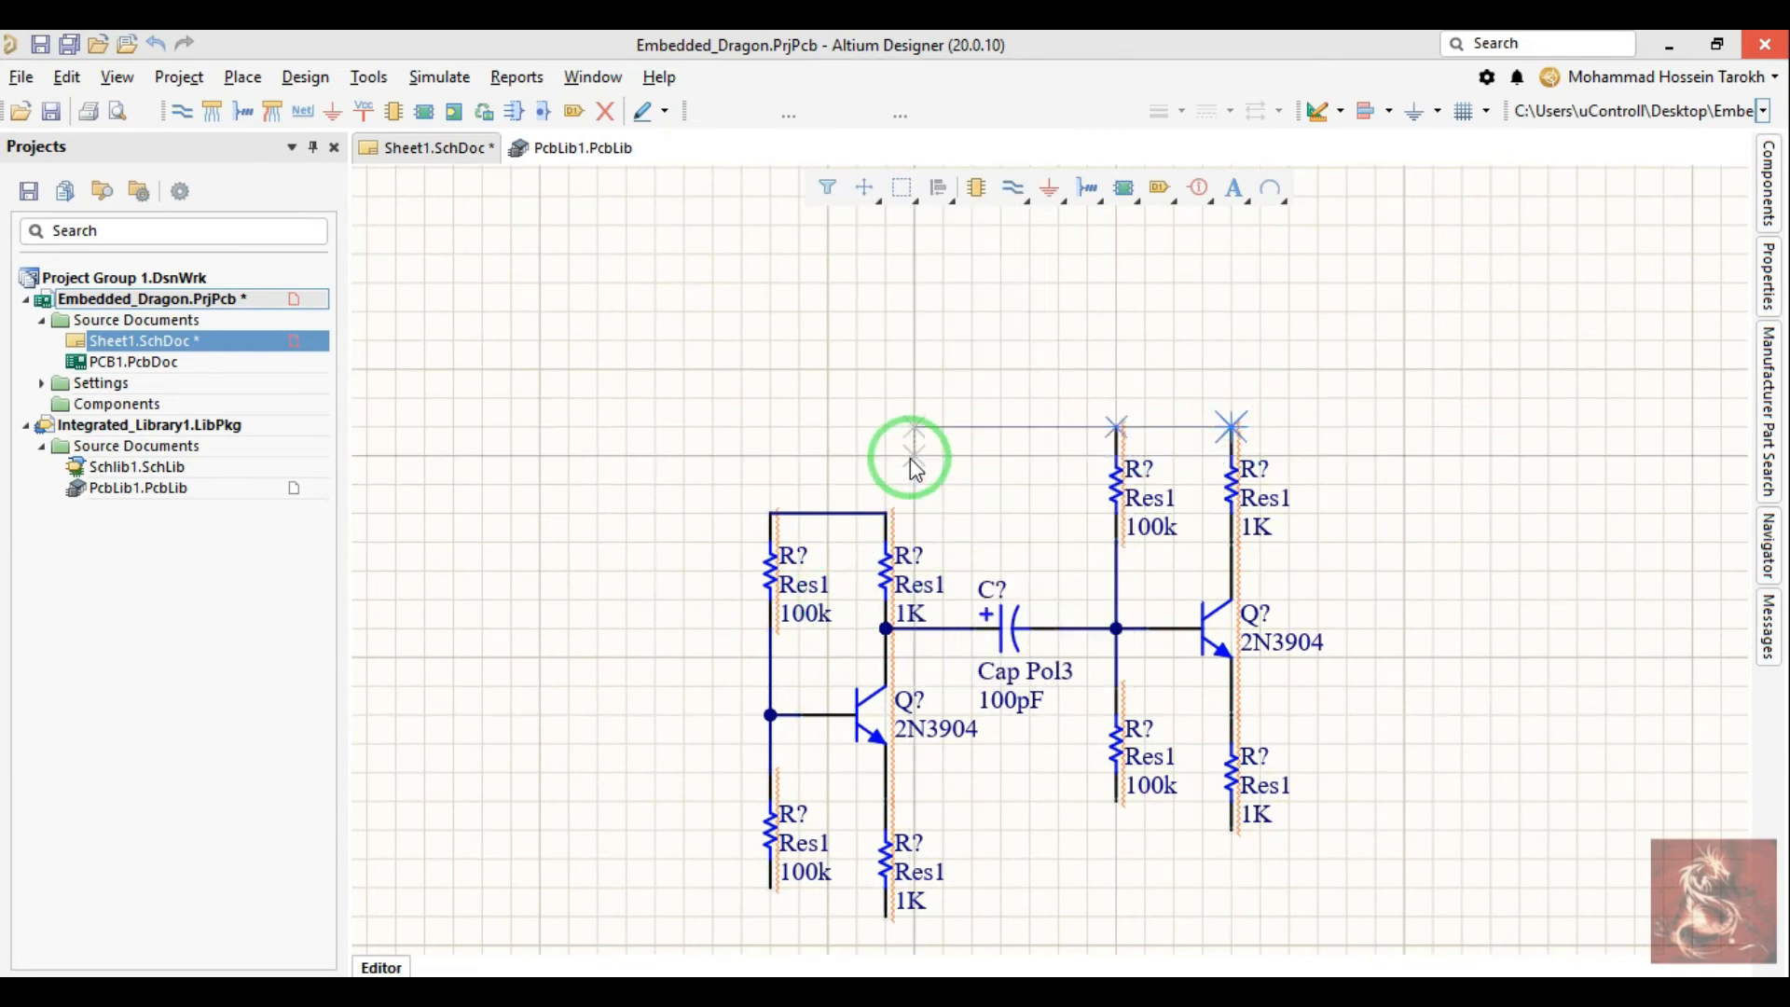
left_click(887, 512)
right_click(970, 489)
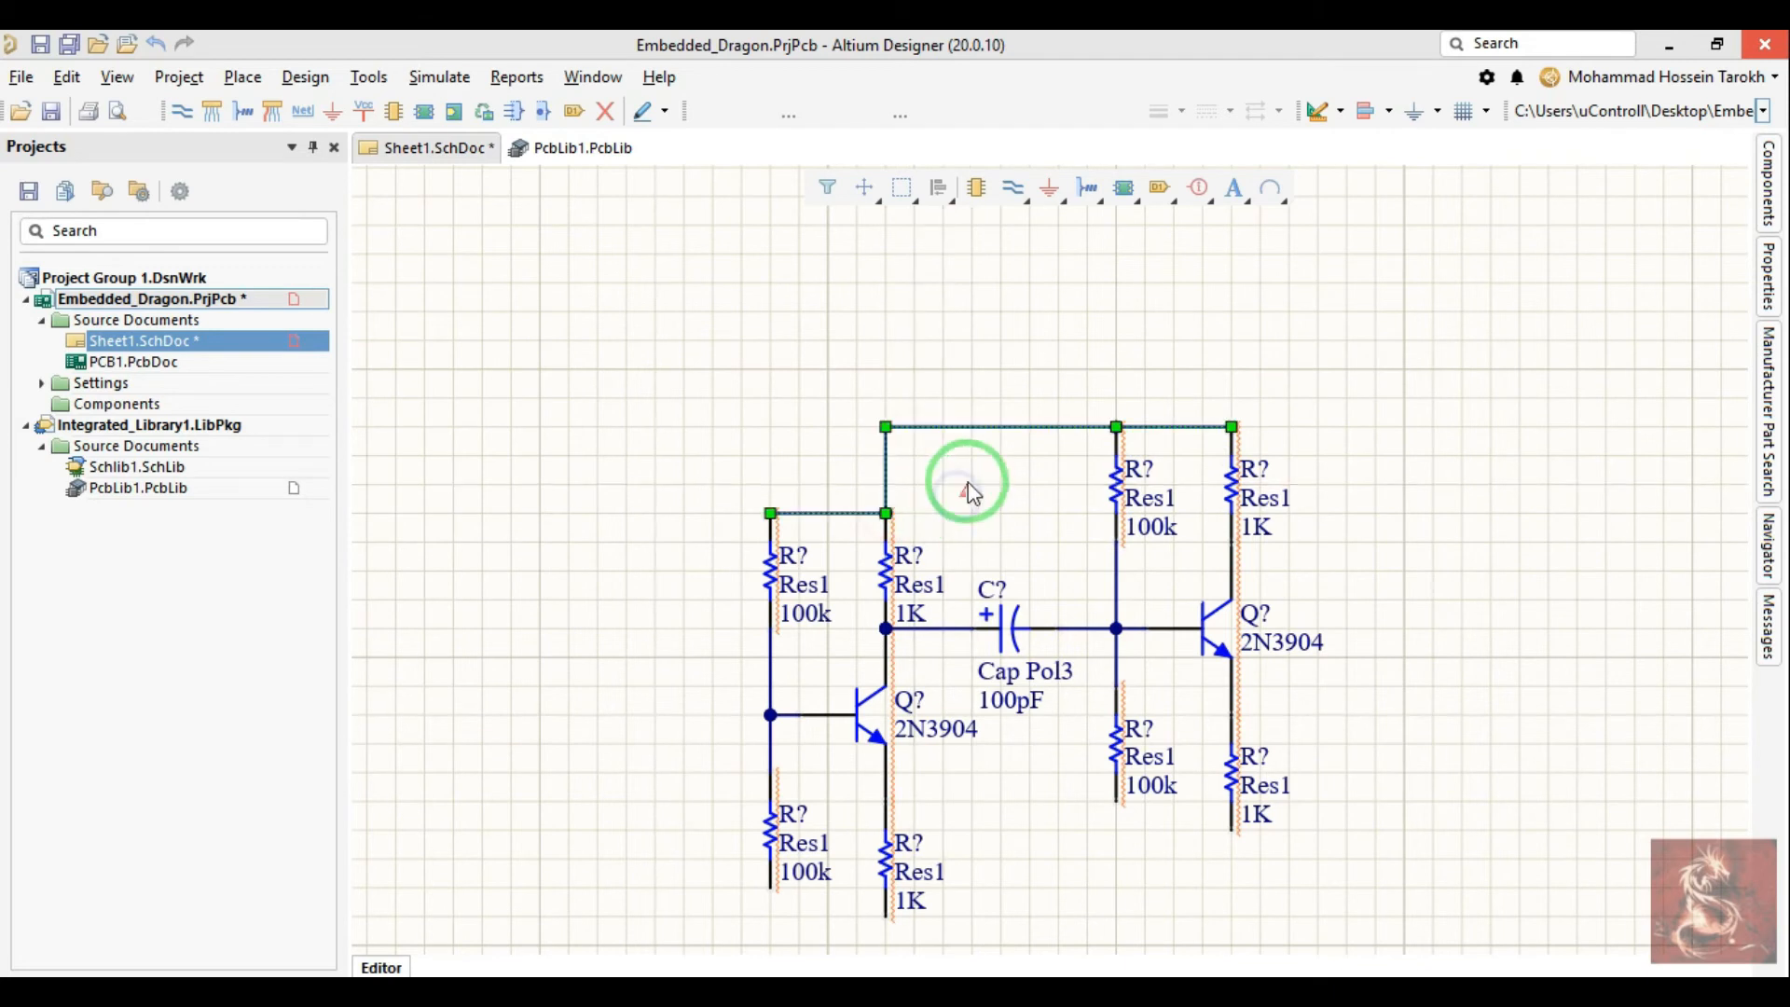
key("p")
key("w")
left_click(1548, 254)
key("space")
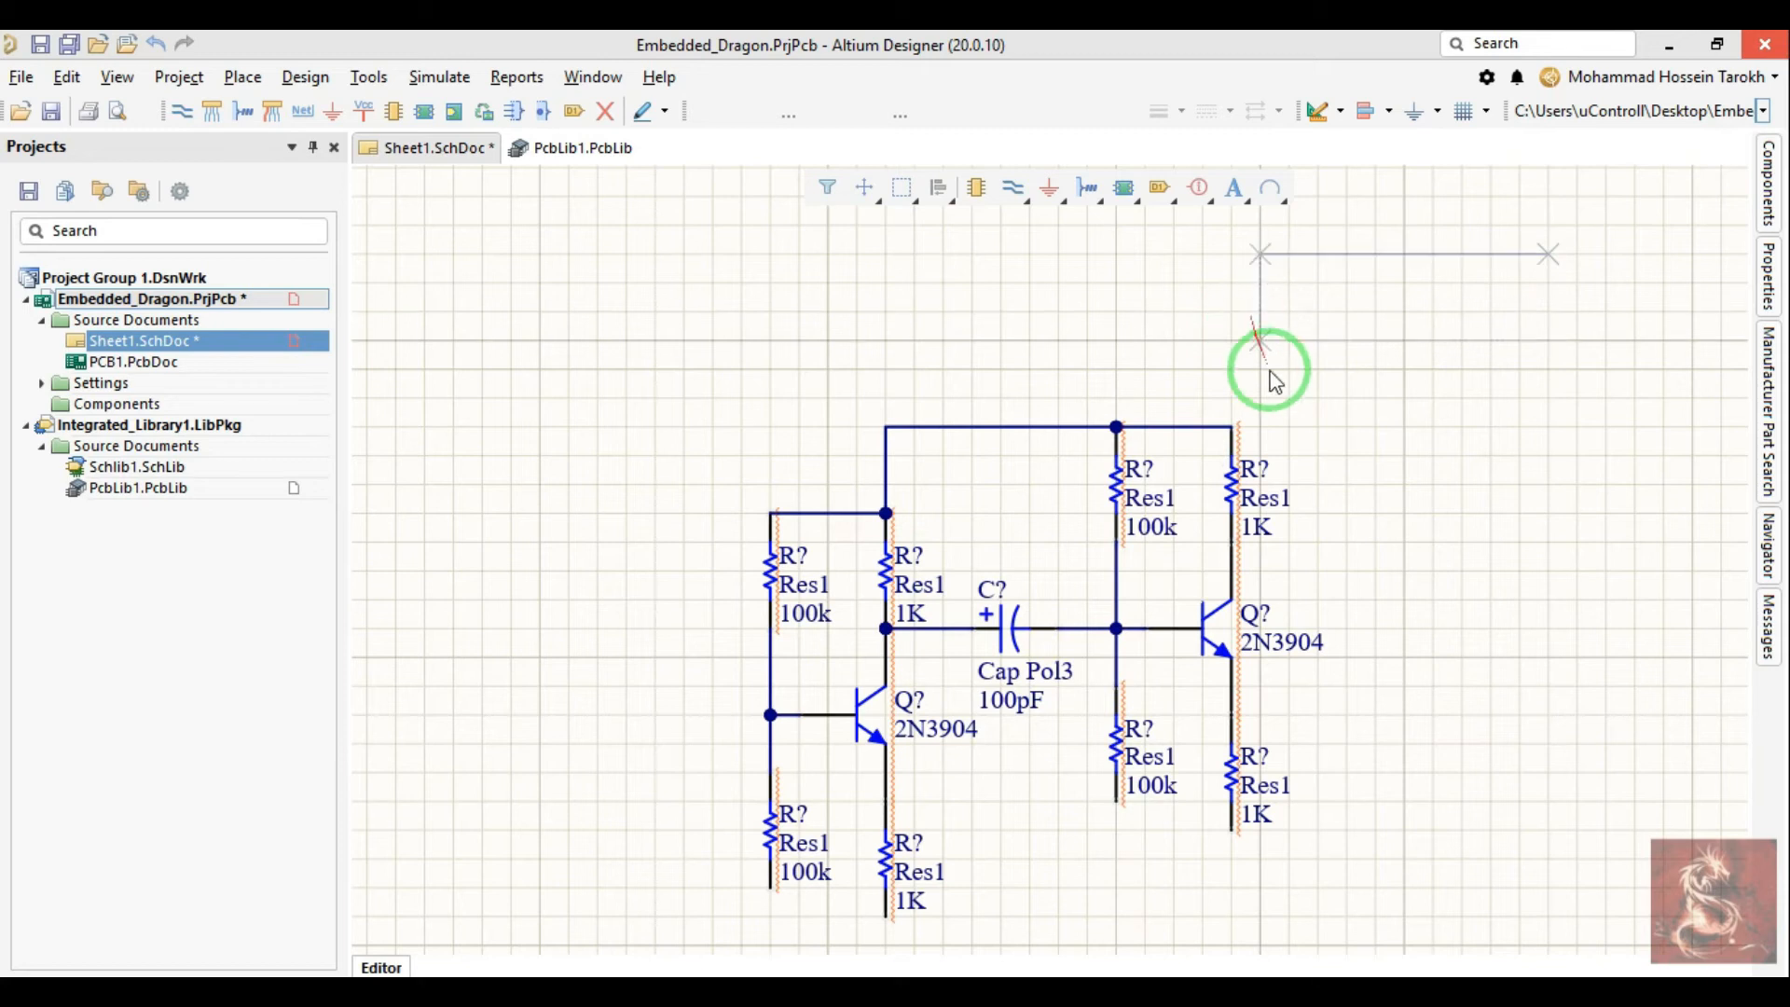
right_click(1330, 451)
Step: Place GND power ports under the two lower 100k resistors and the two emitter 1K resistors
right_click_drag(911, 591, 940, 650)
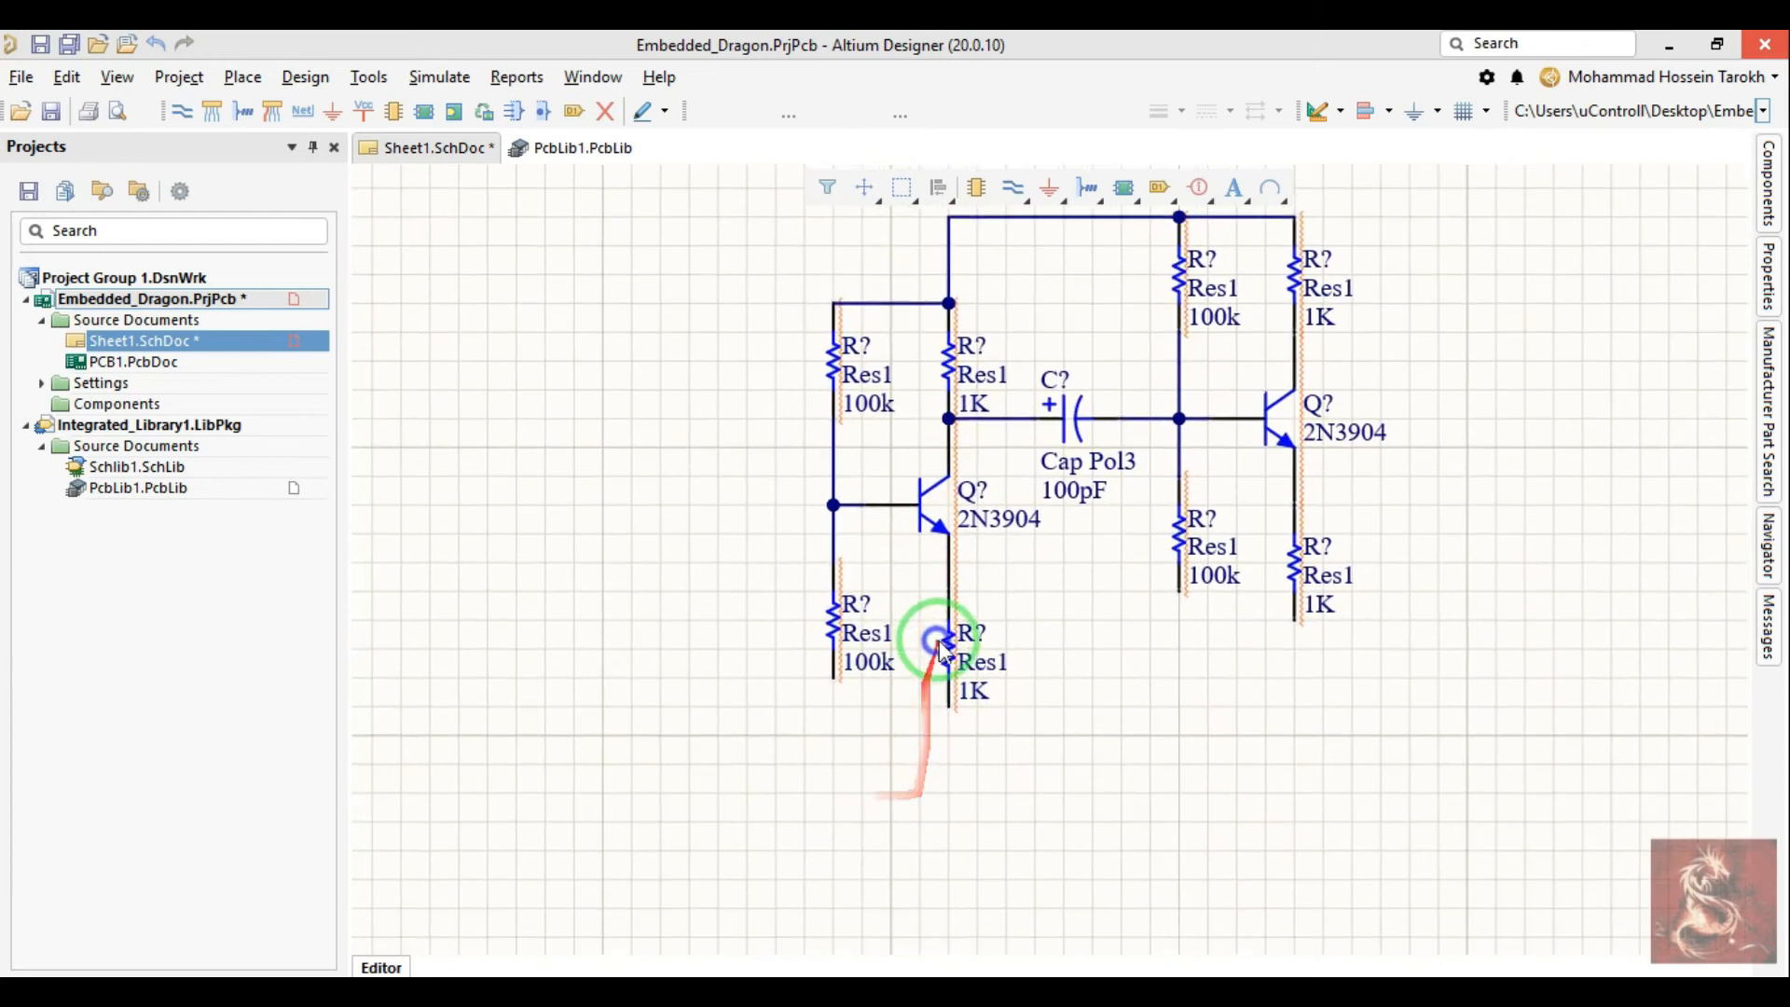
scroll(1031, 652, "up", 1, "ctrl")
left_click(1052, 189)
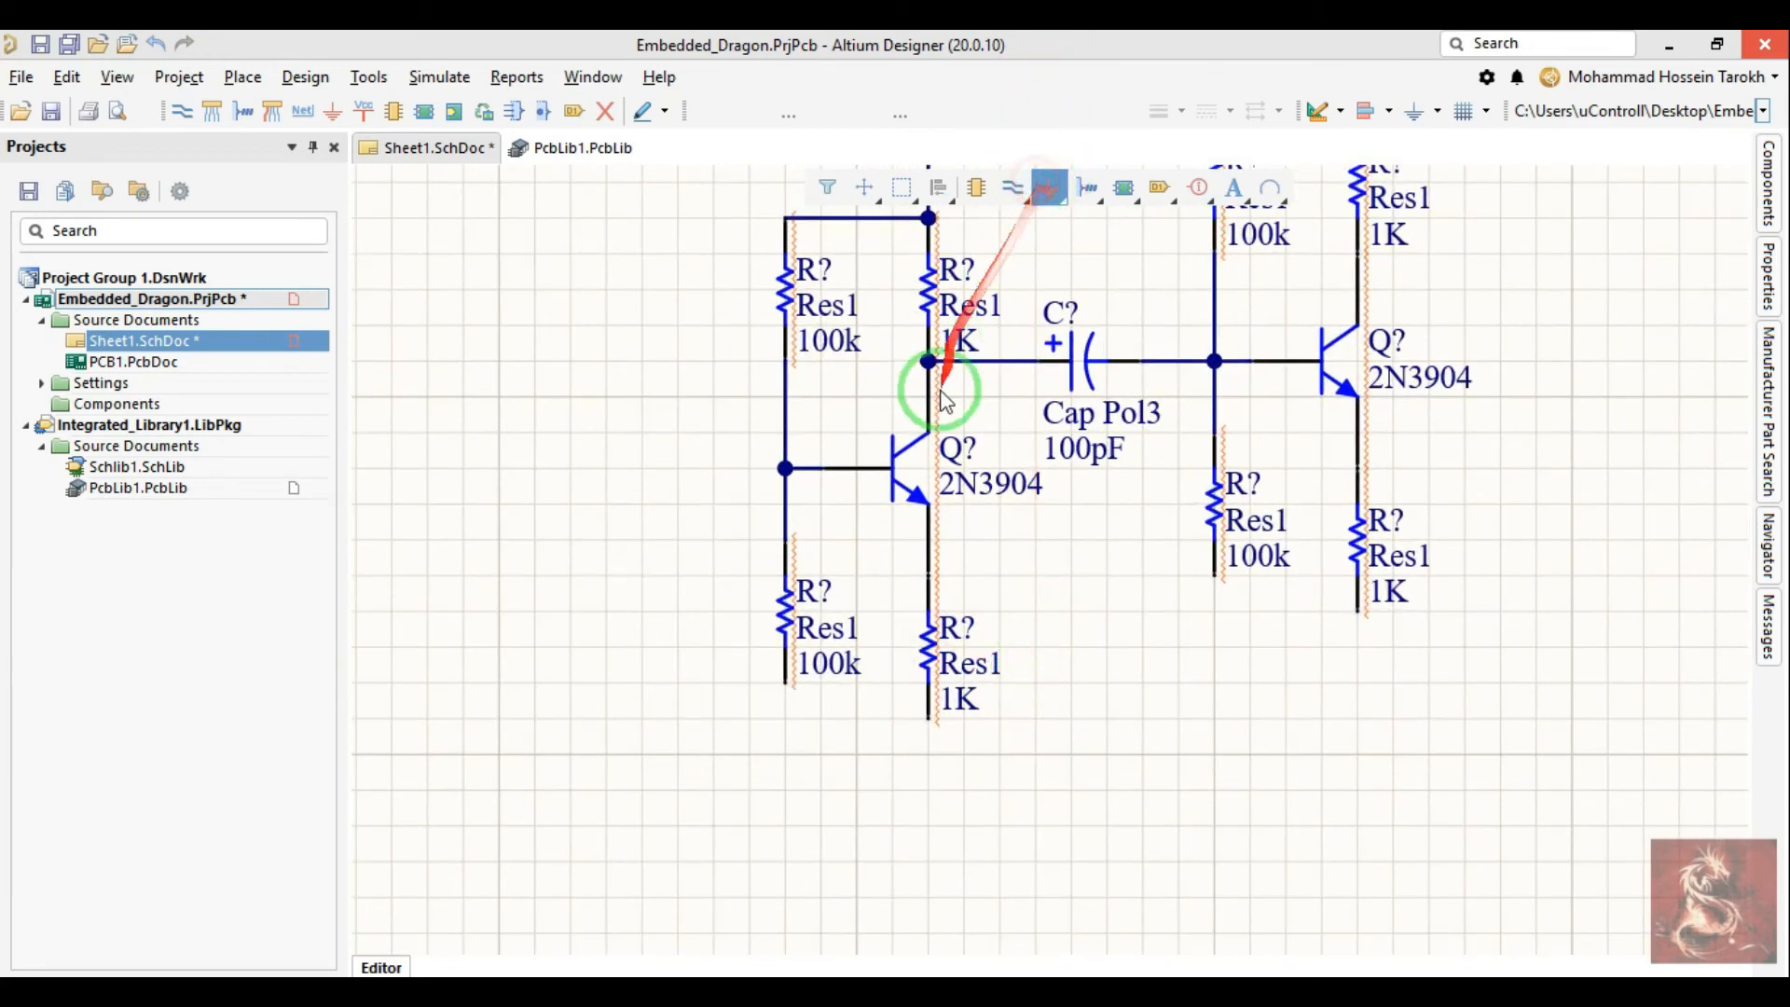
left_click(788, 713)
left_click(929, 753)
left_click(1214, 608)
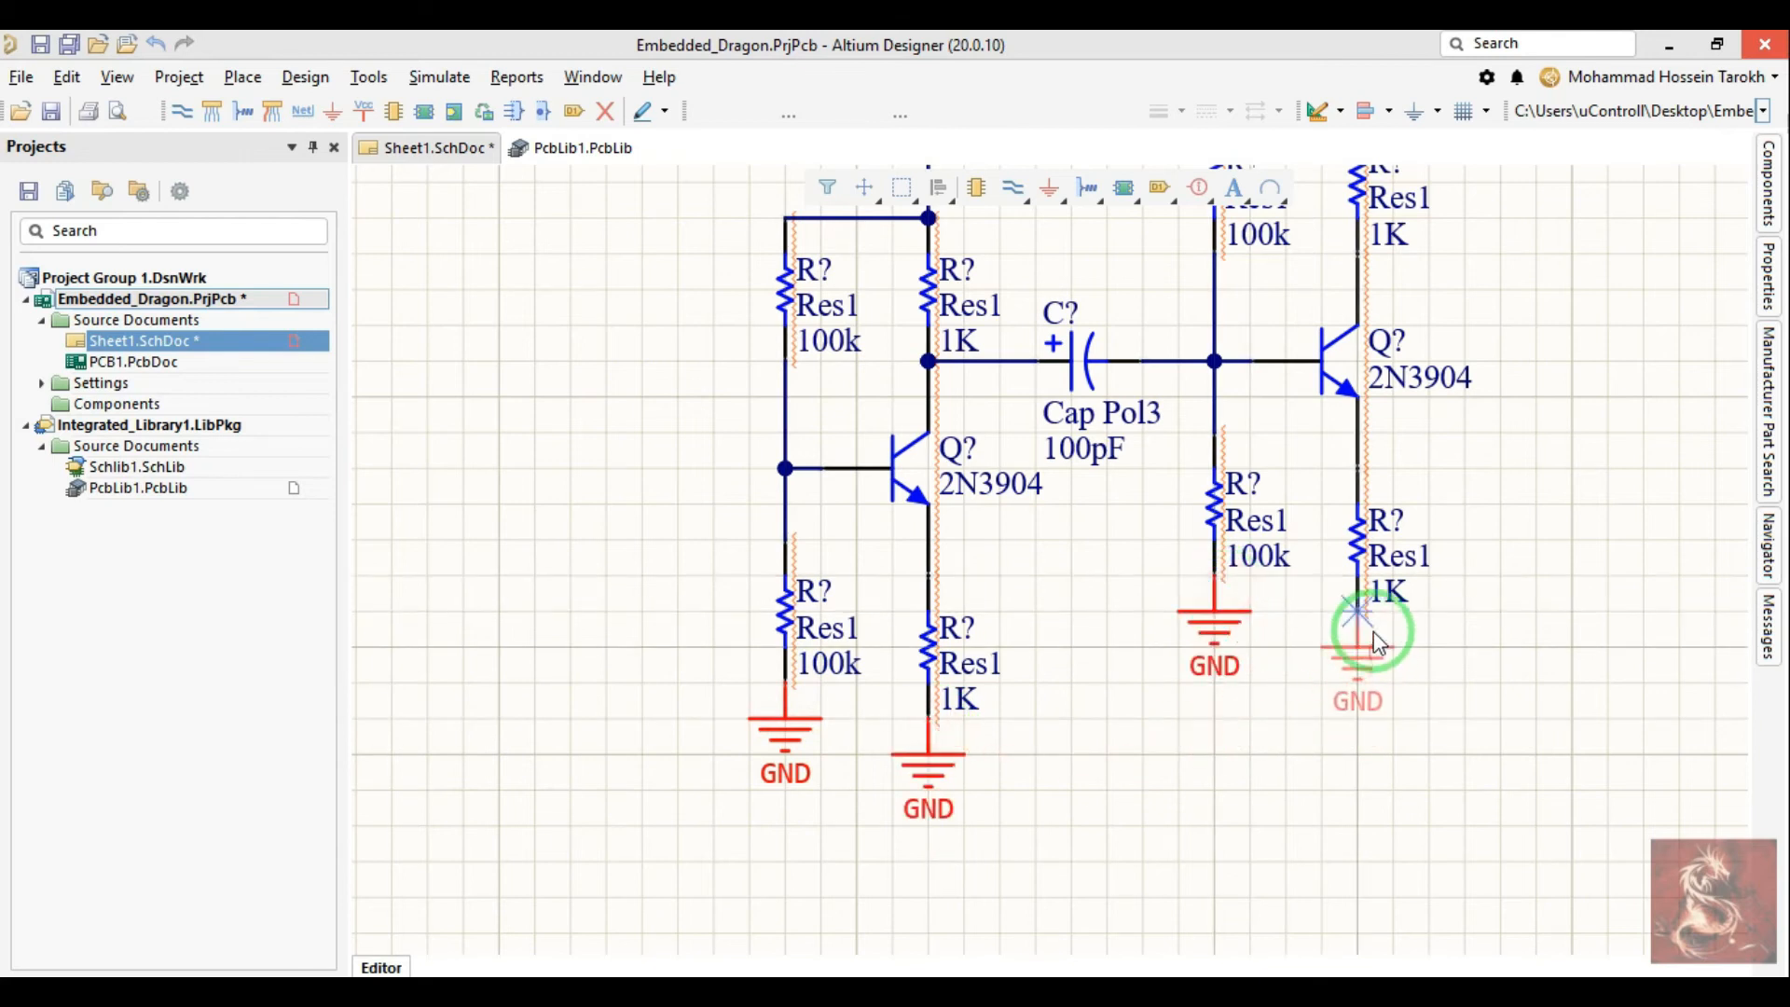
left_click(1357, 620)
right_click(1518, 643)
right_click_drag(1518, 644, 1465, 691)
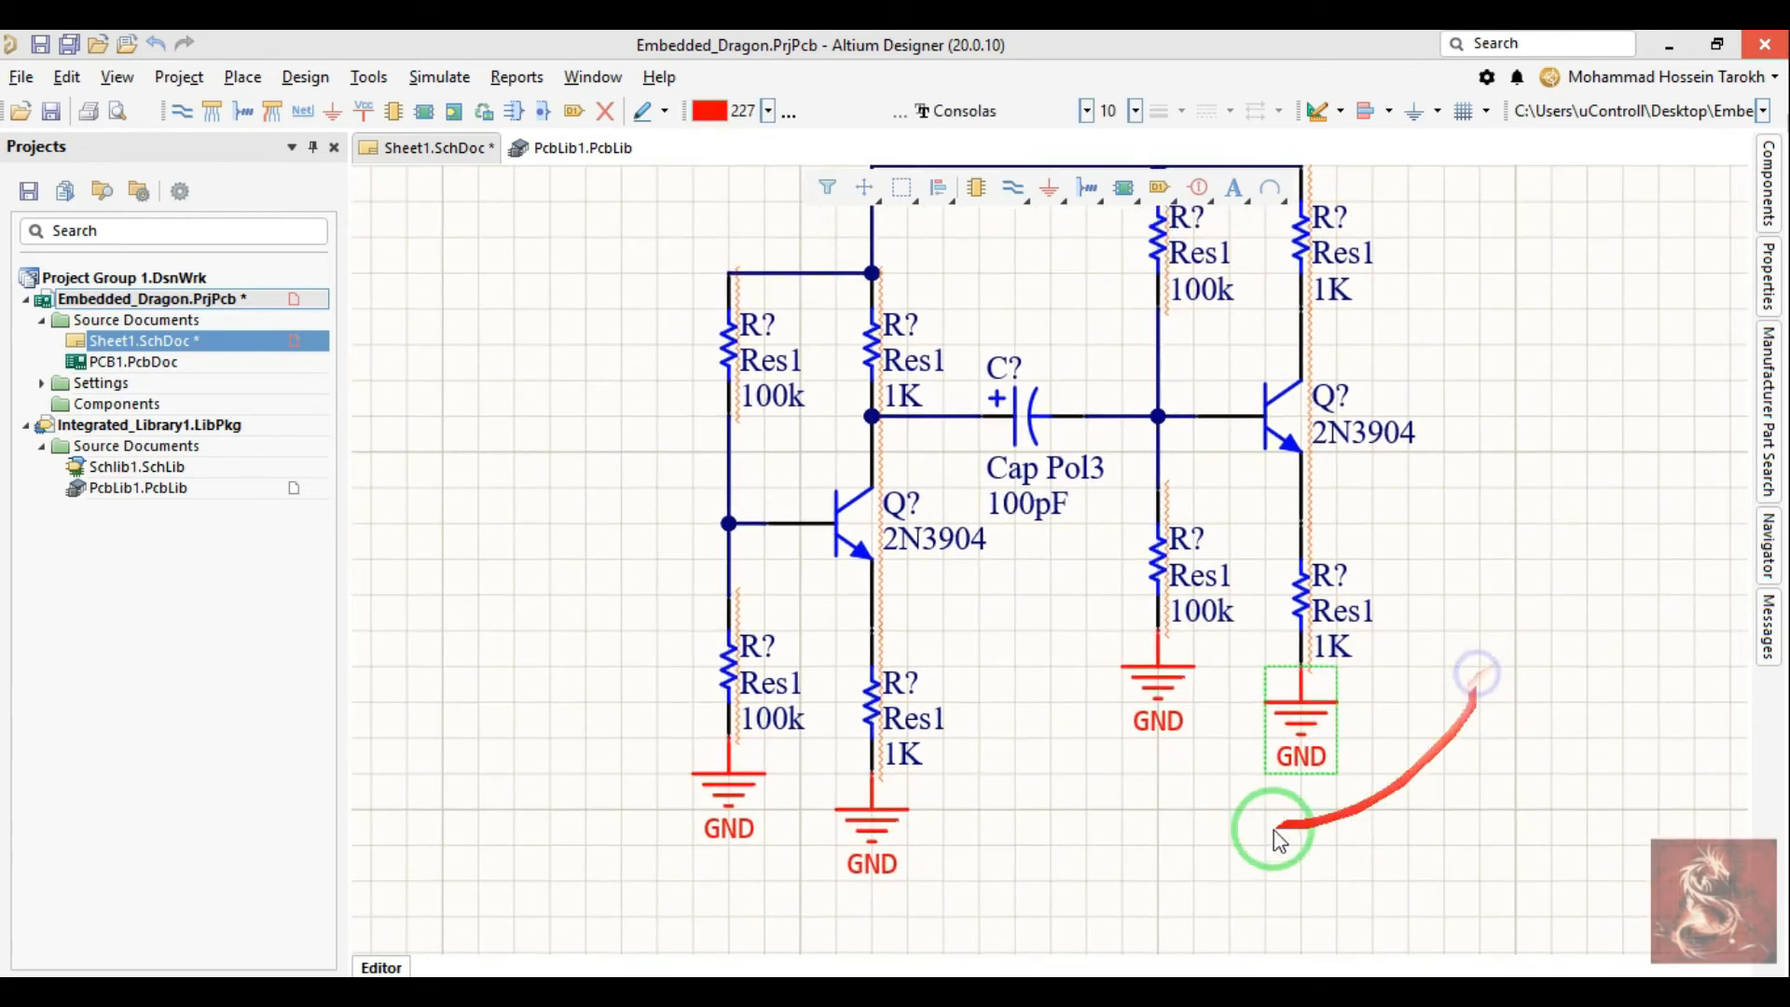
right_click_drag(1448, 550, 1237, 817)
double_click(1238, 818)
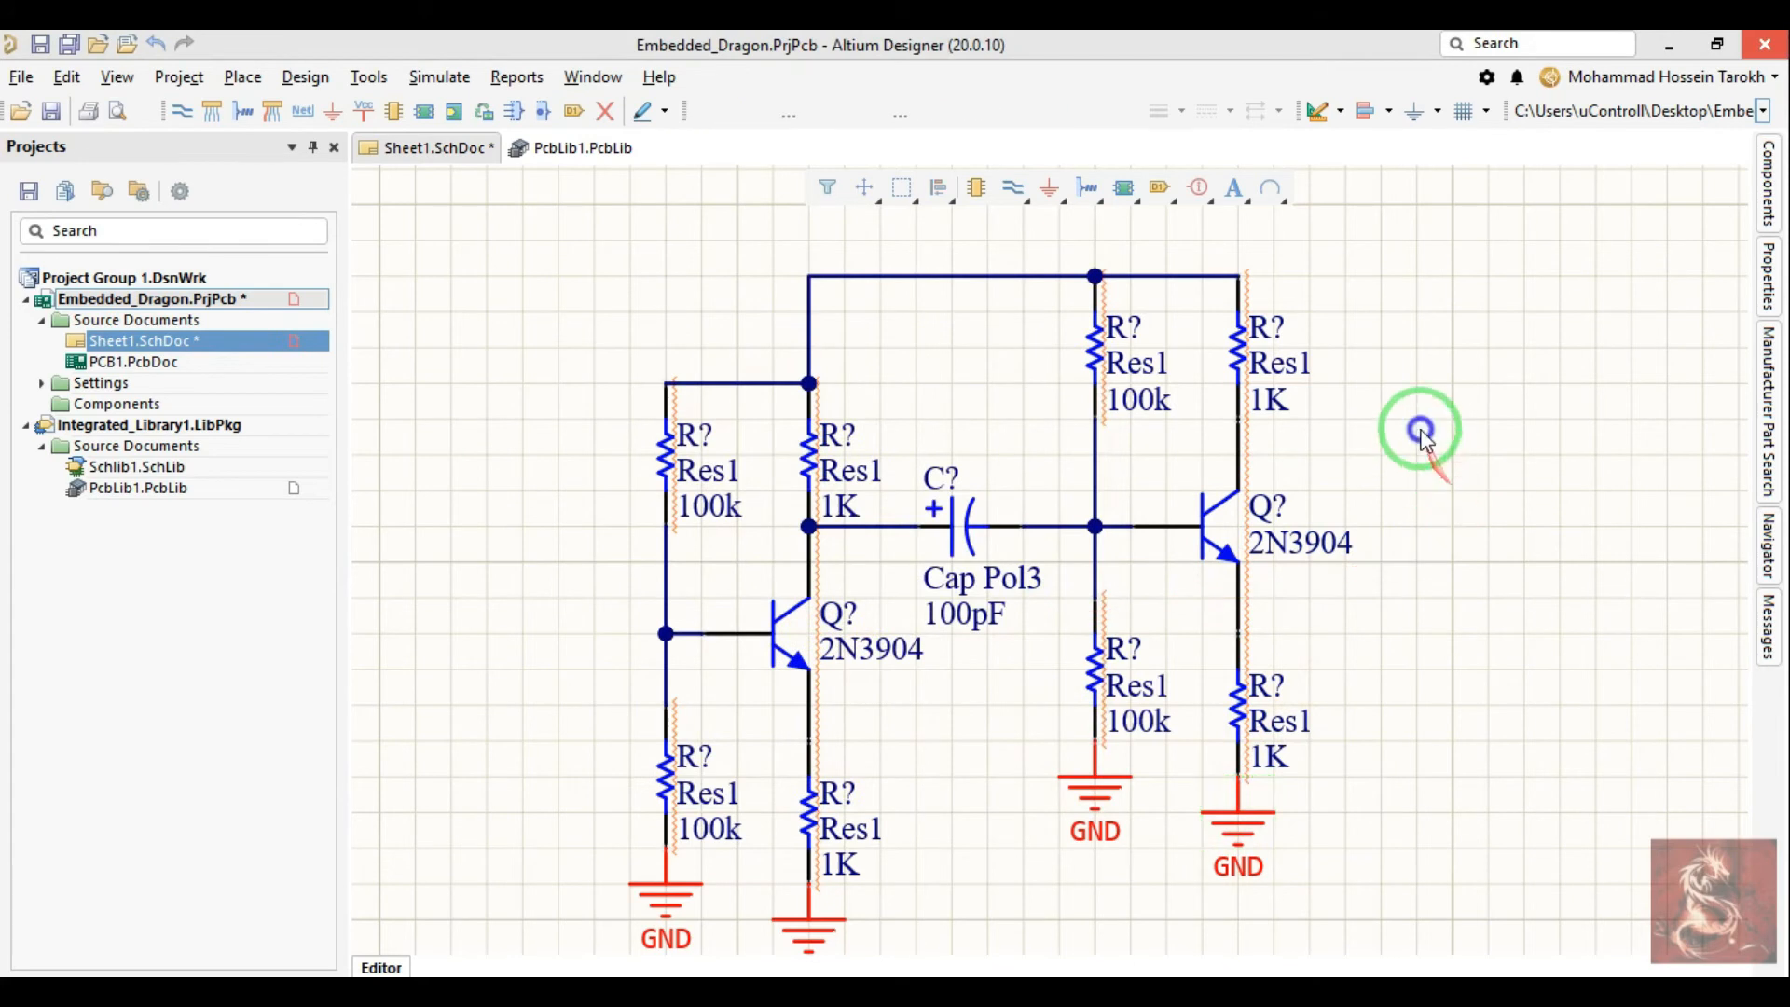
Step: Move the left stage's upper wire segment up in line with the right stage's supply wire
right_click_drag(1408, 320, 1410, 520)
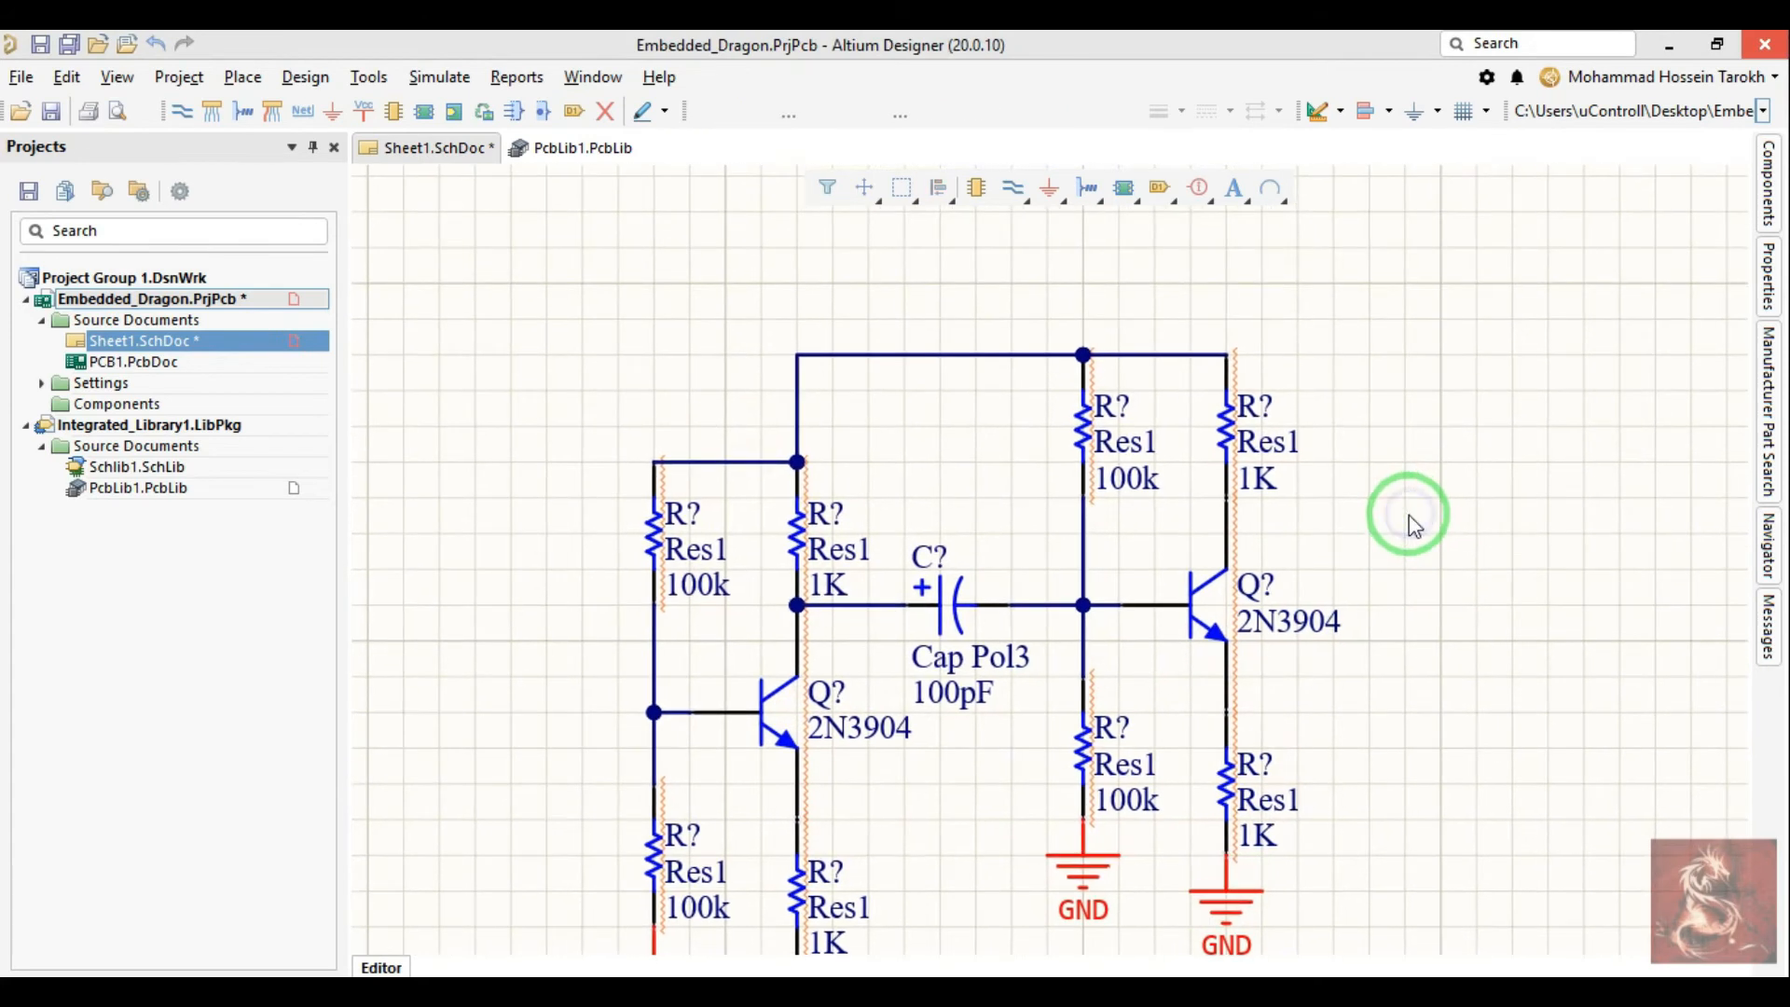
left_click_drag(733, 461, 747, 356)
right_click_drag(809, 297, 867, 331)
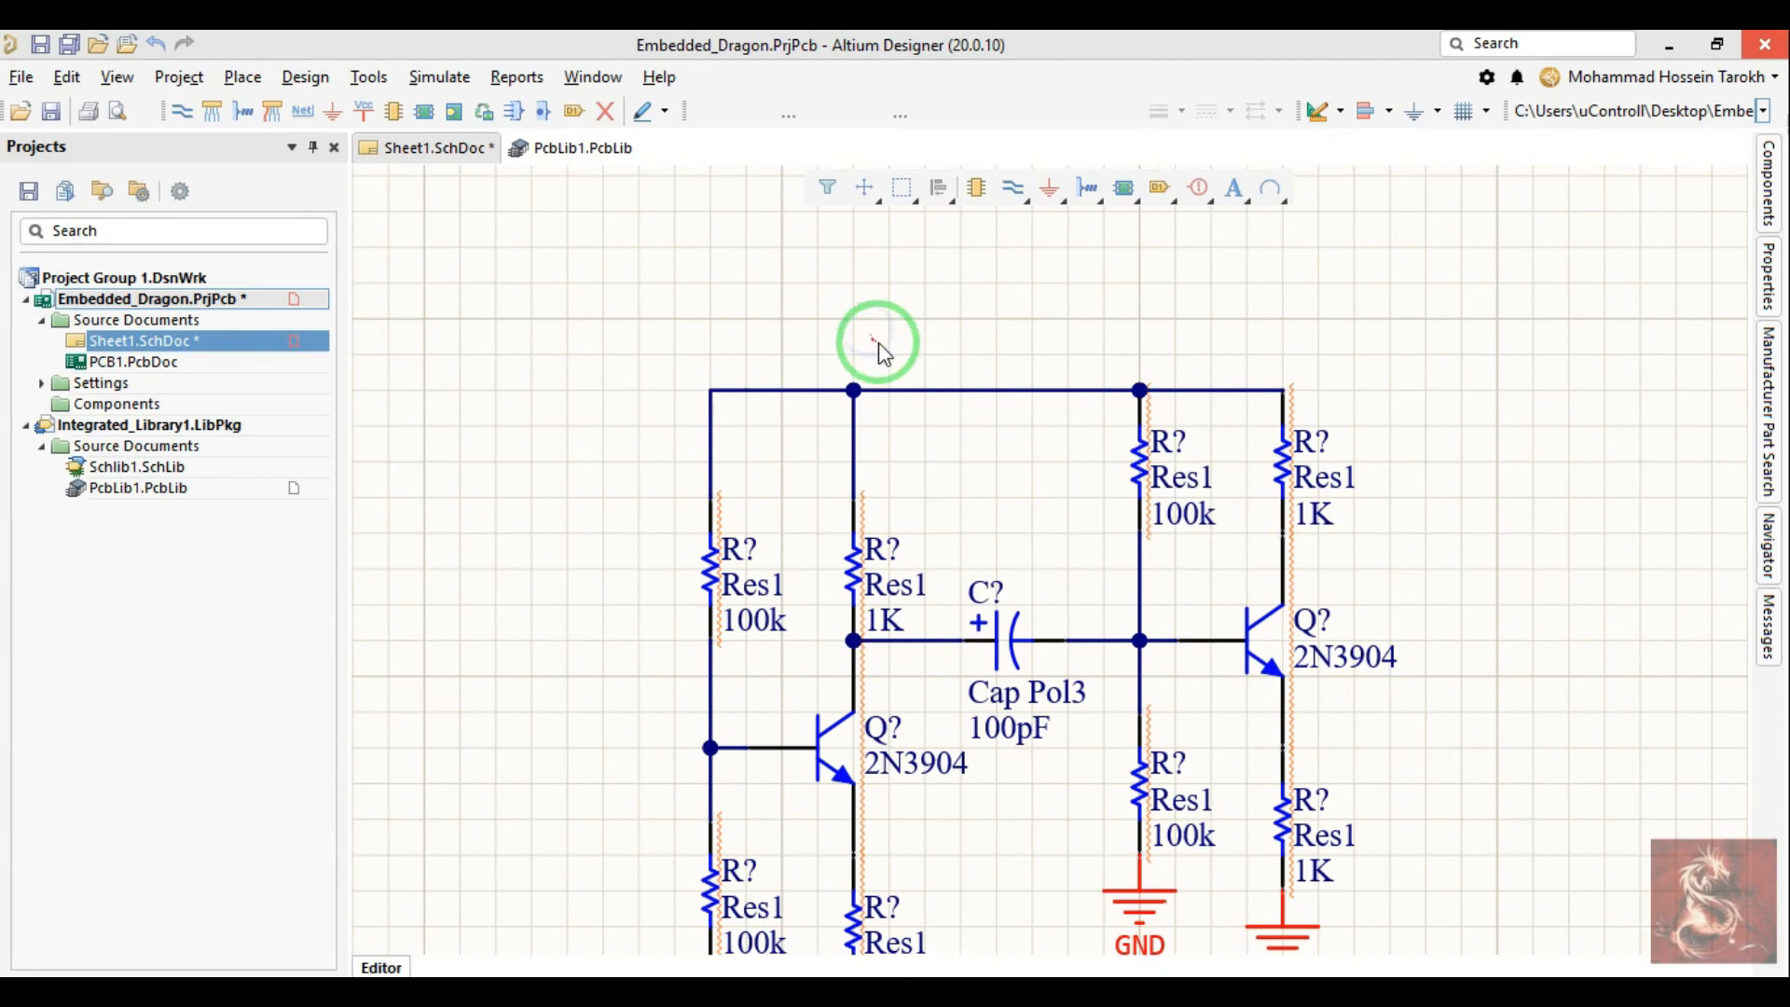
right_click_drag(639, 579, 731, 519)
scroll(731, 520, "down", 1, "ctrl")
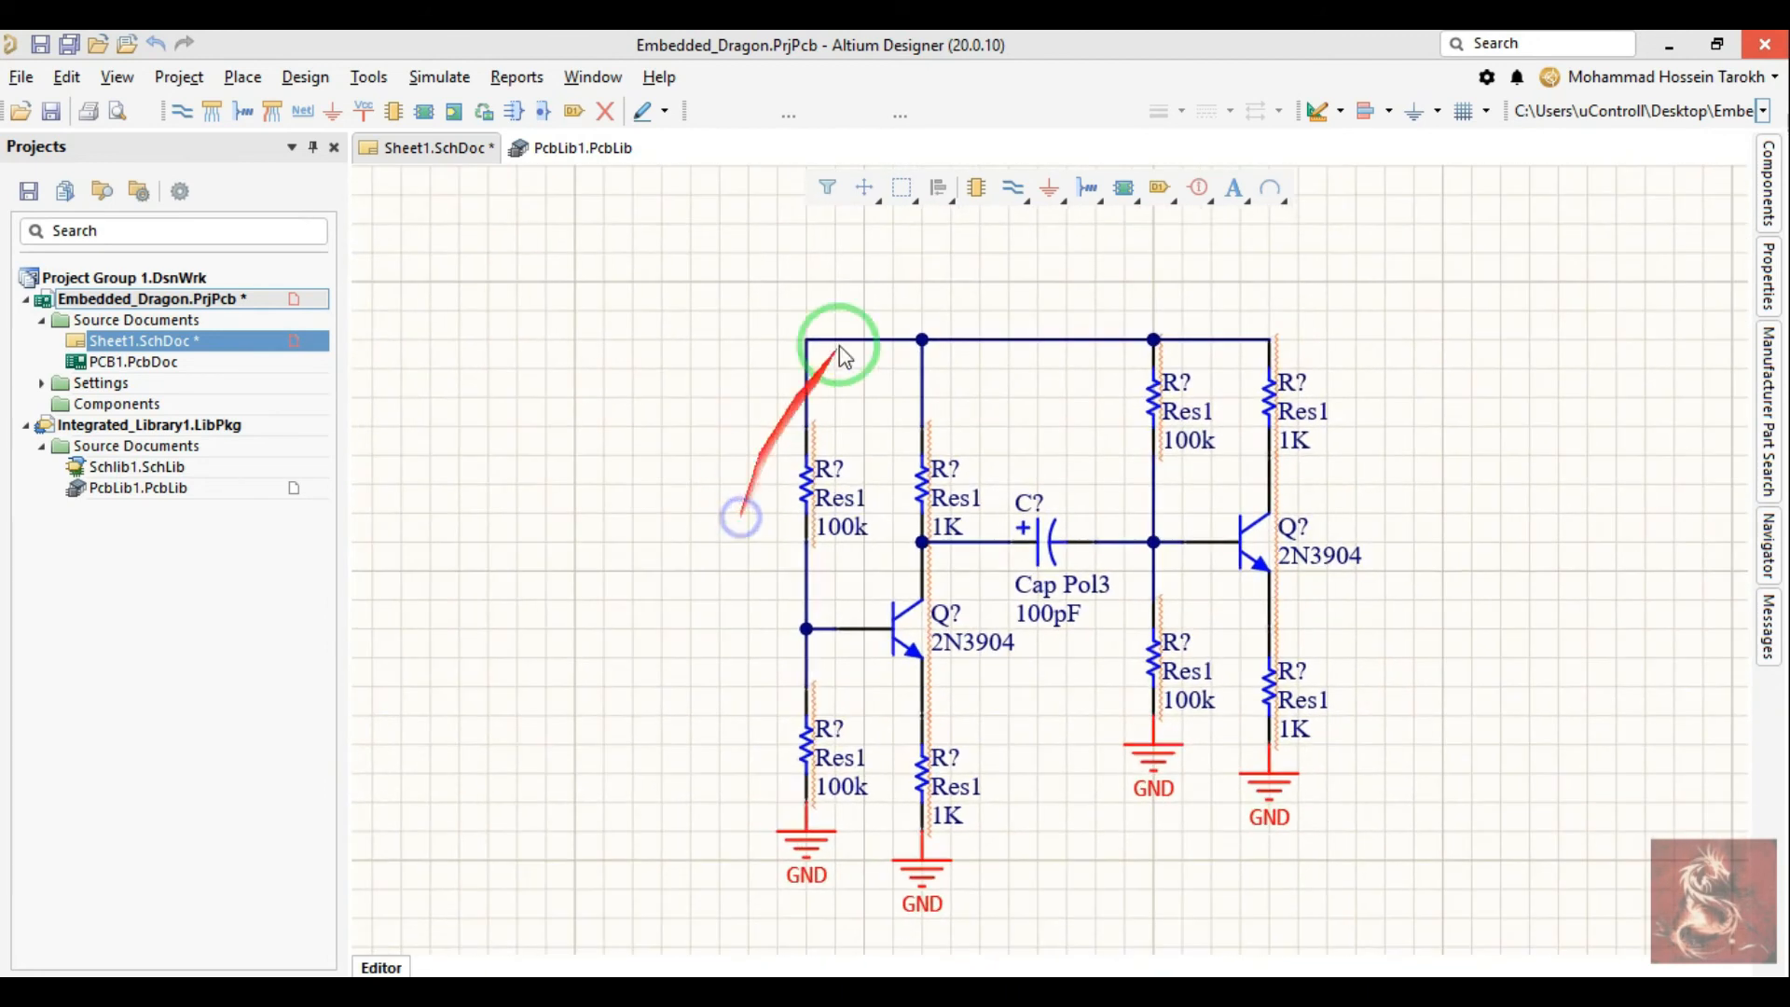
Step: Start another power port, rotate it to point upward, and set its style to Bar
left_click(1052, 191)
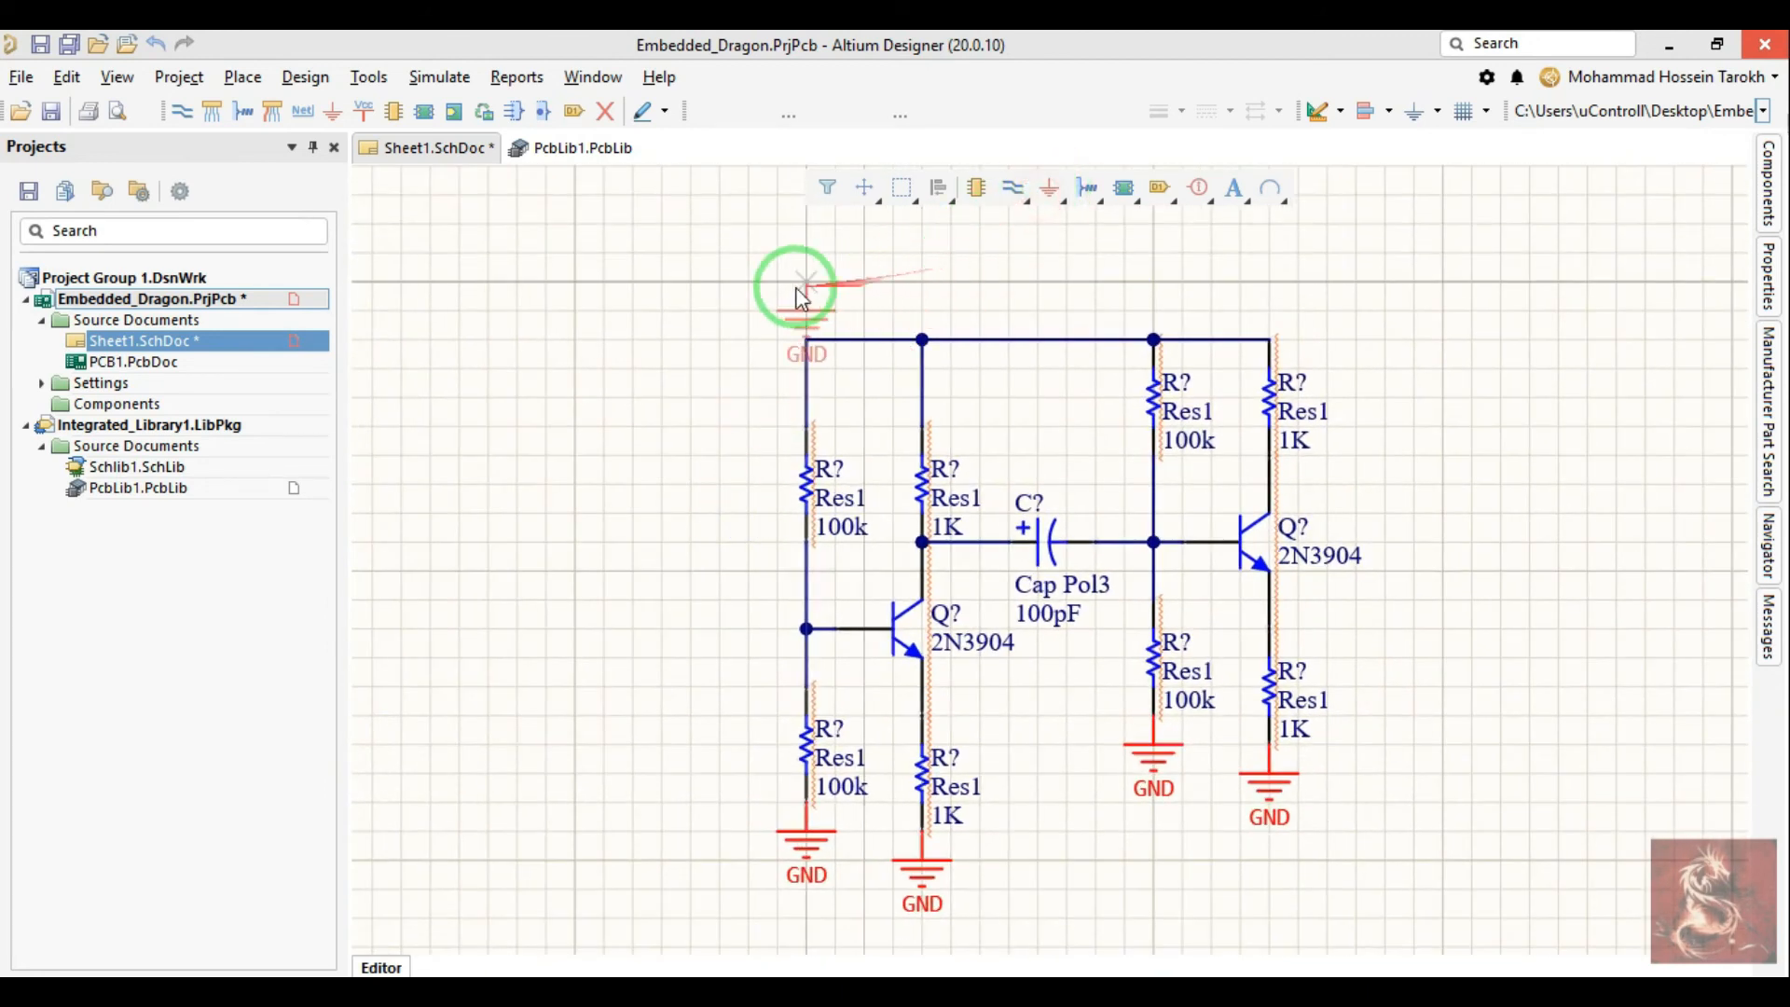
scroll(718, 358, "up", 1, "ctrl")
scroll(815, 341, "up", 1)
key("space")
key("space")
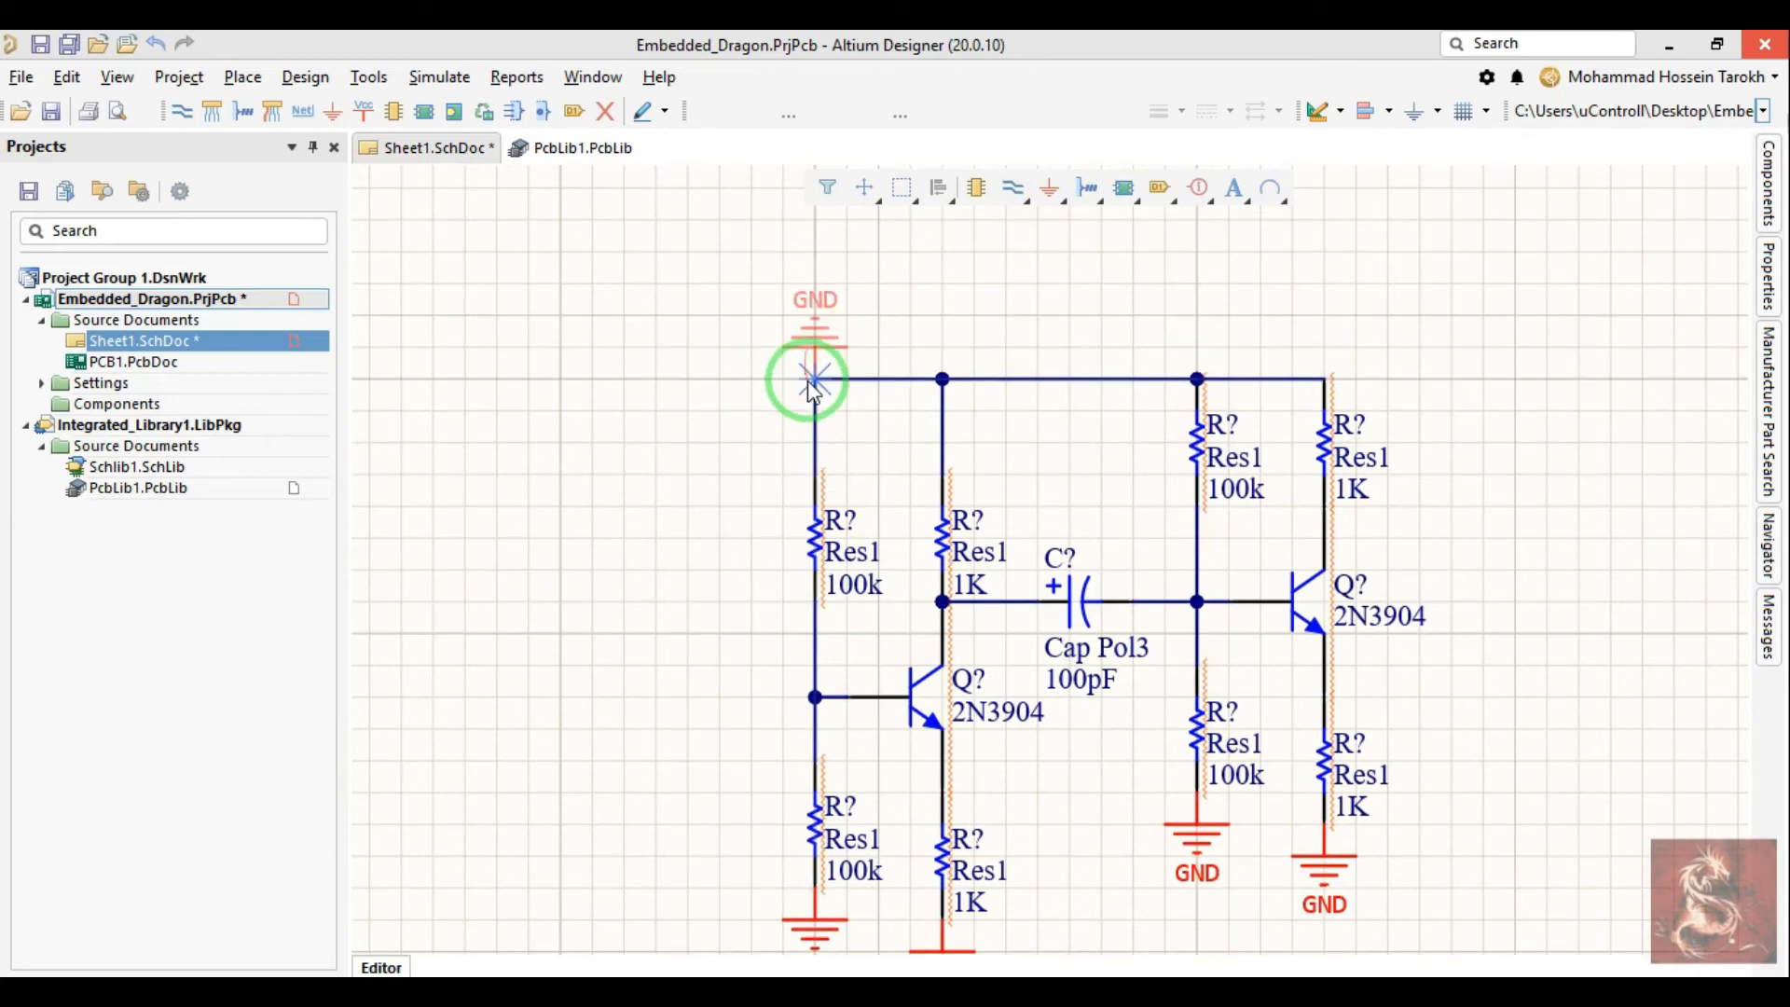
key("Tab")
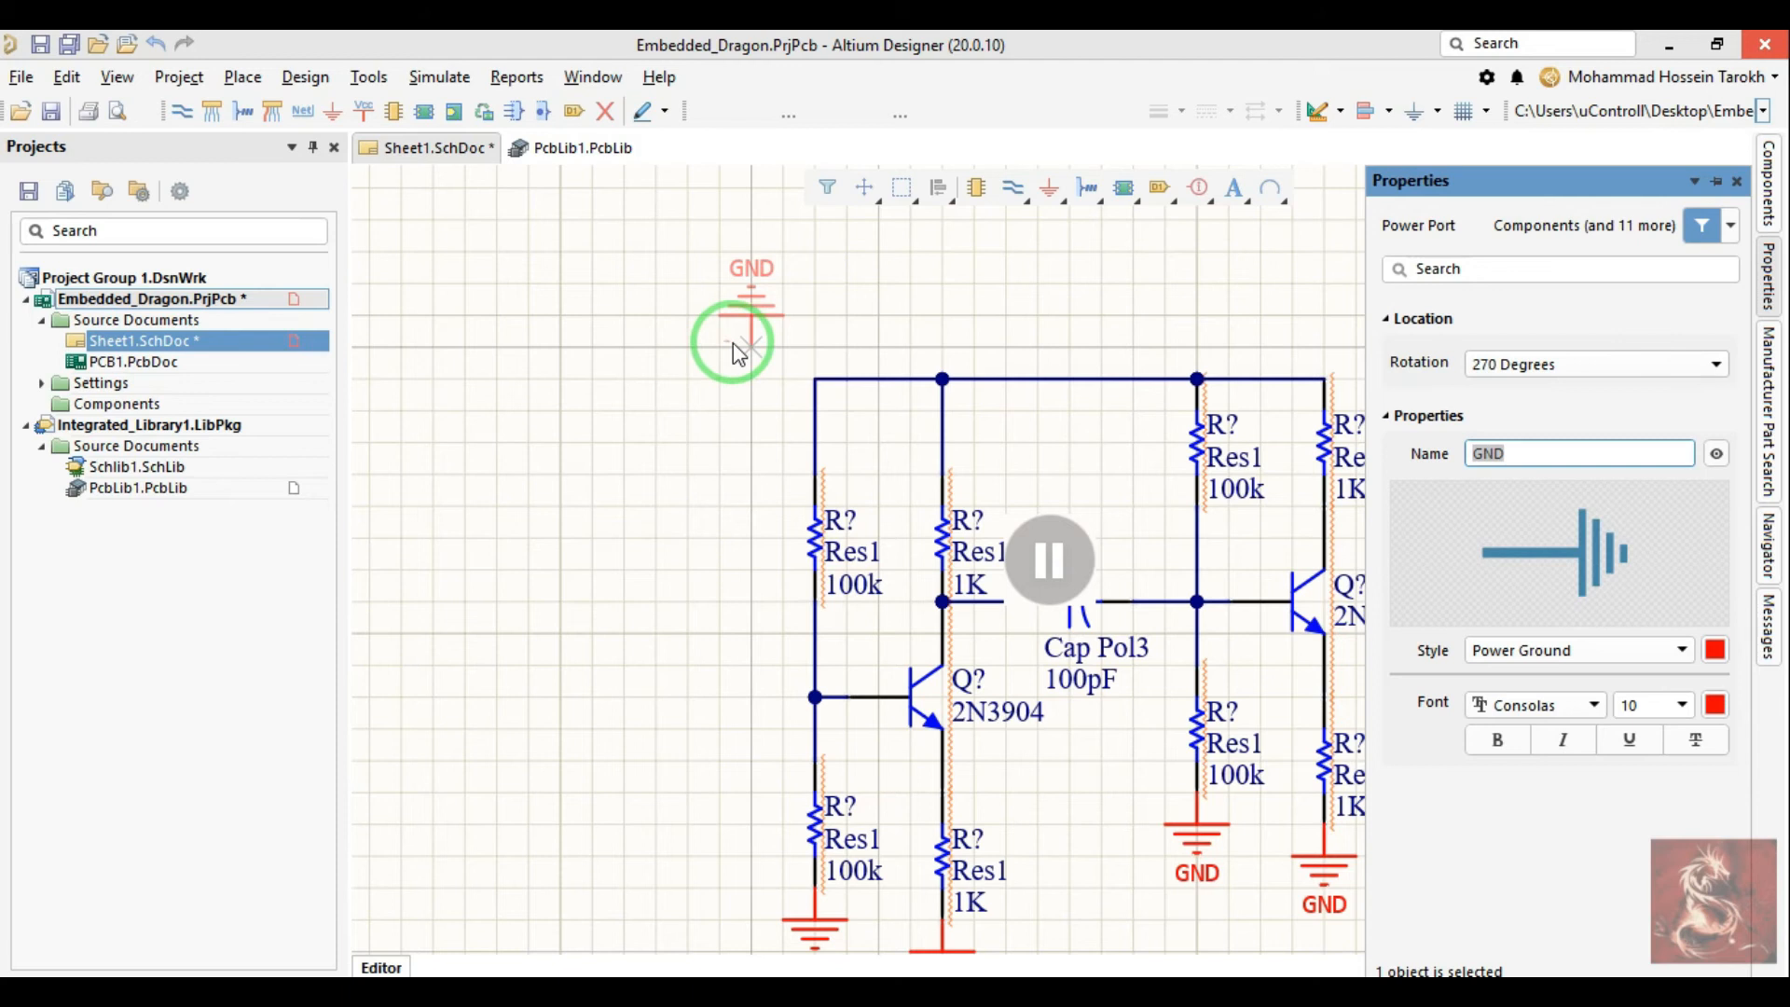
left_click(1543, 657)
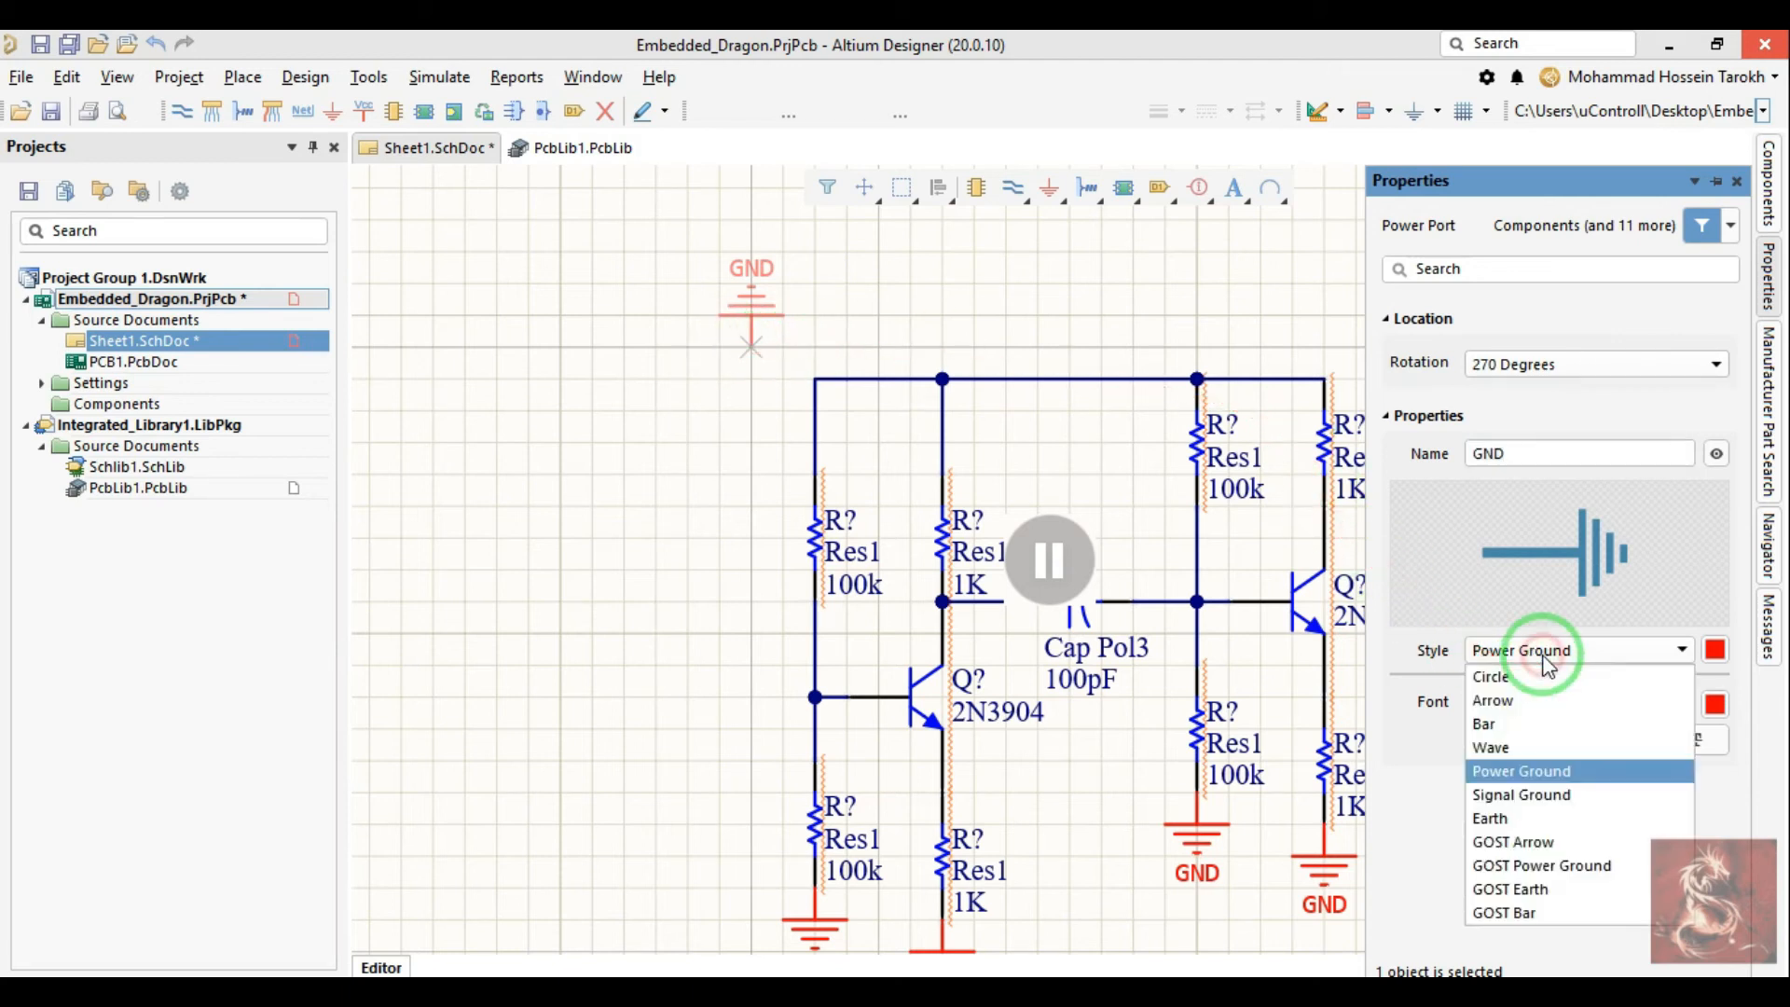
left_click(1485, 725)
left_click(1490, 649)
left_click(1522, 765)
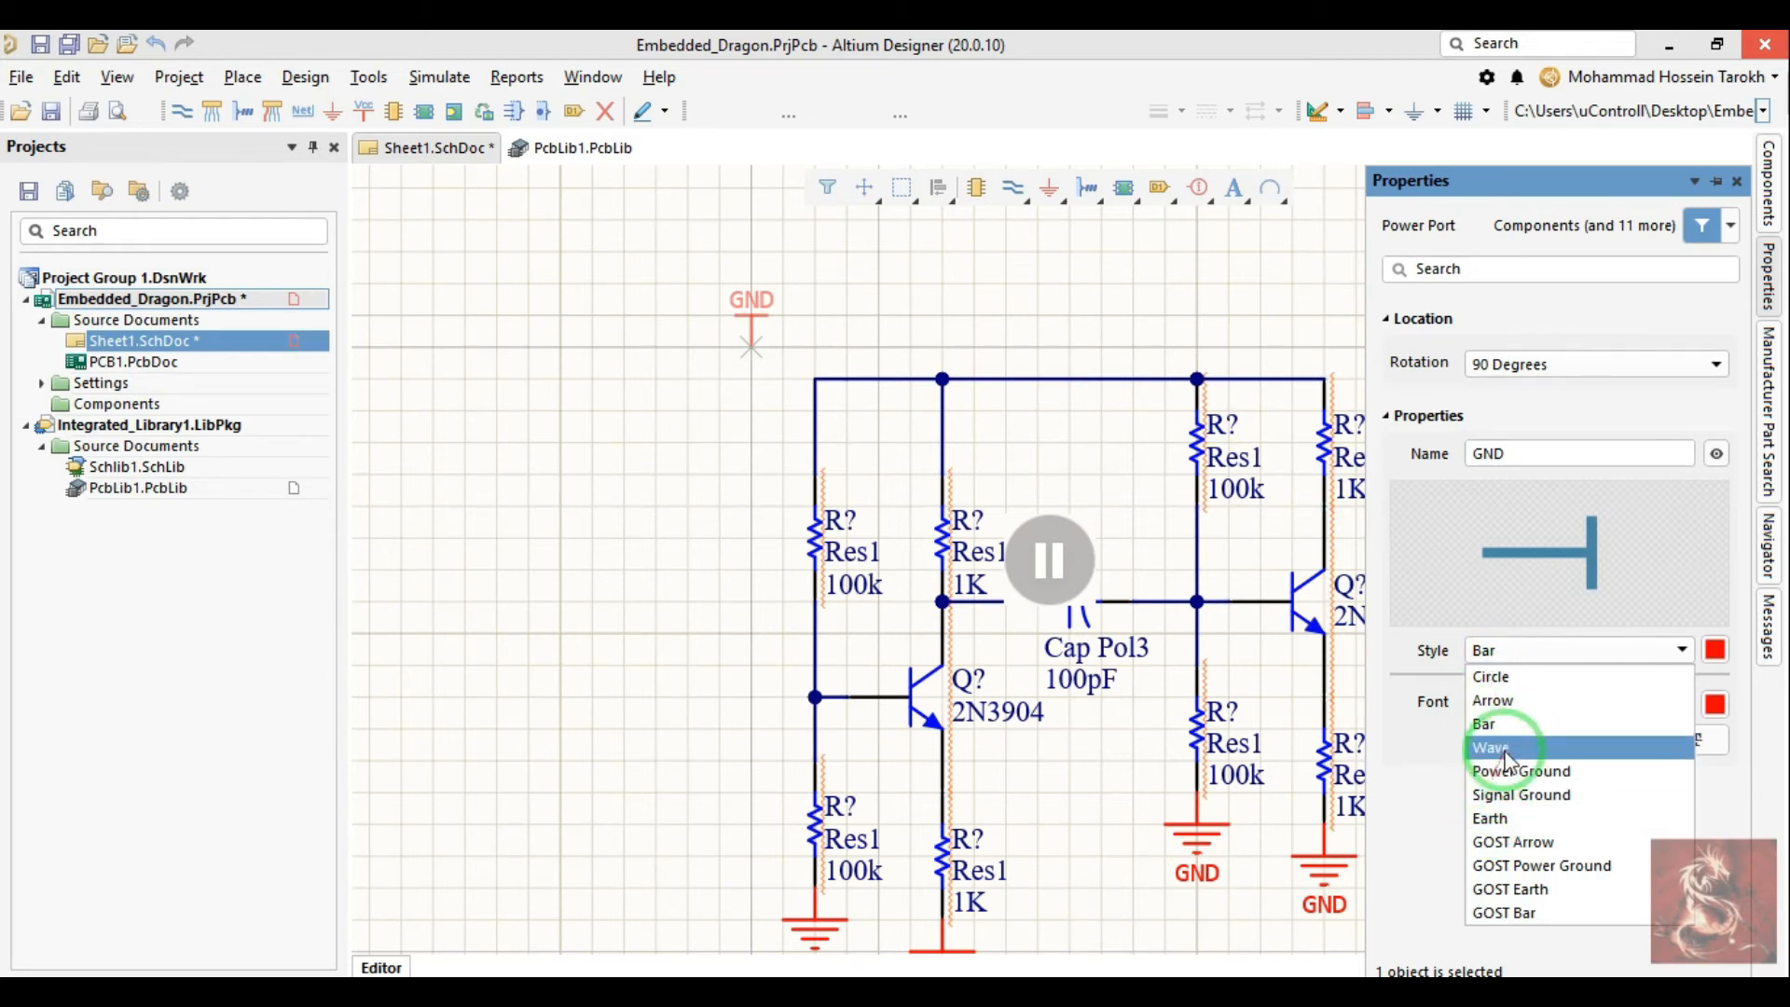
left_click(1501, 725)
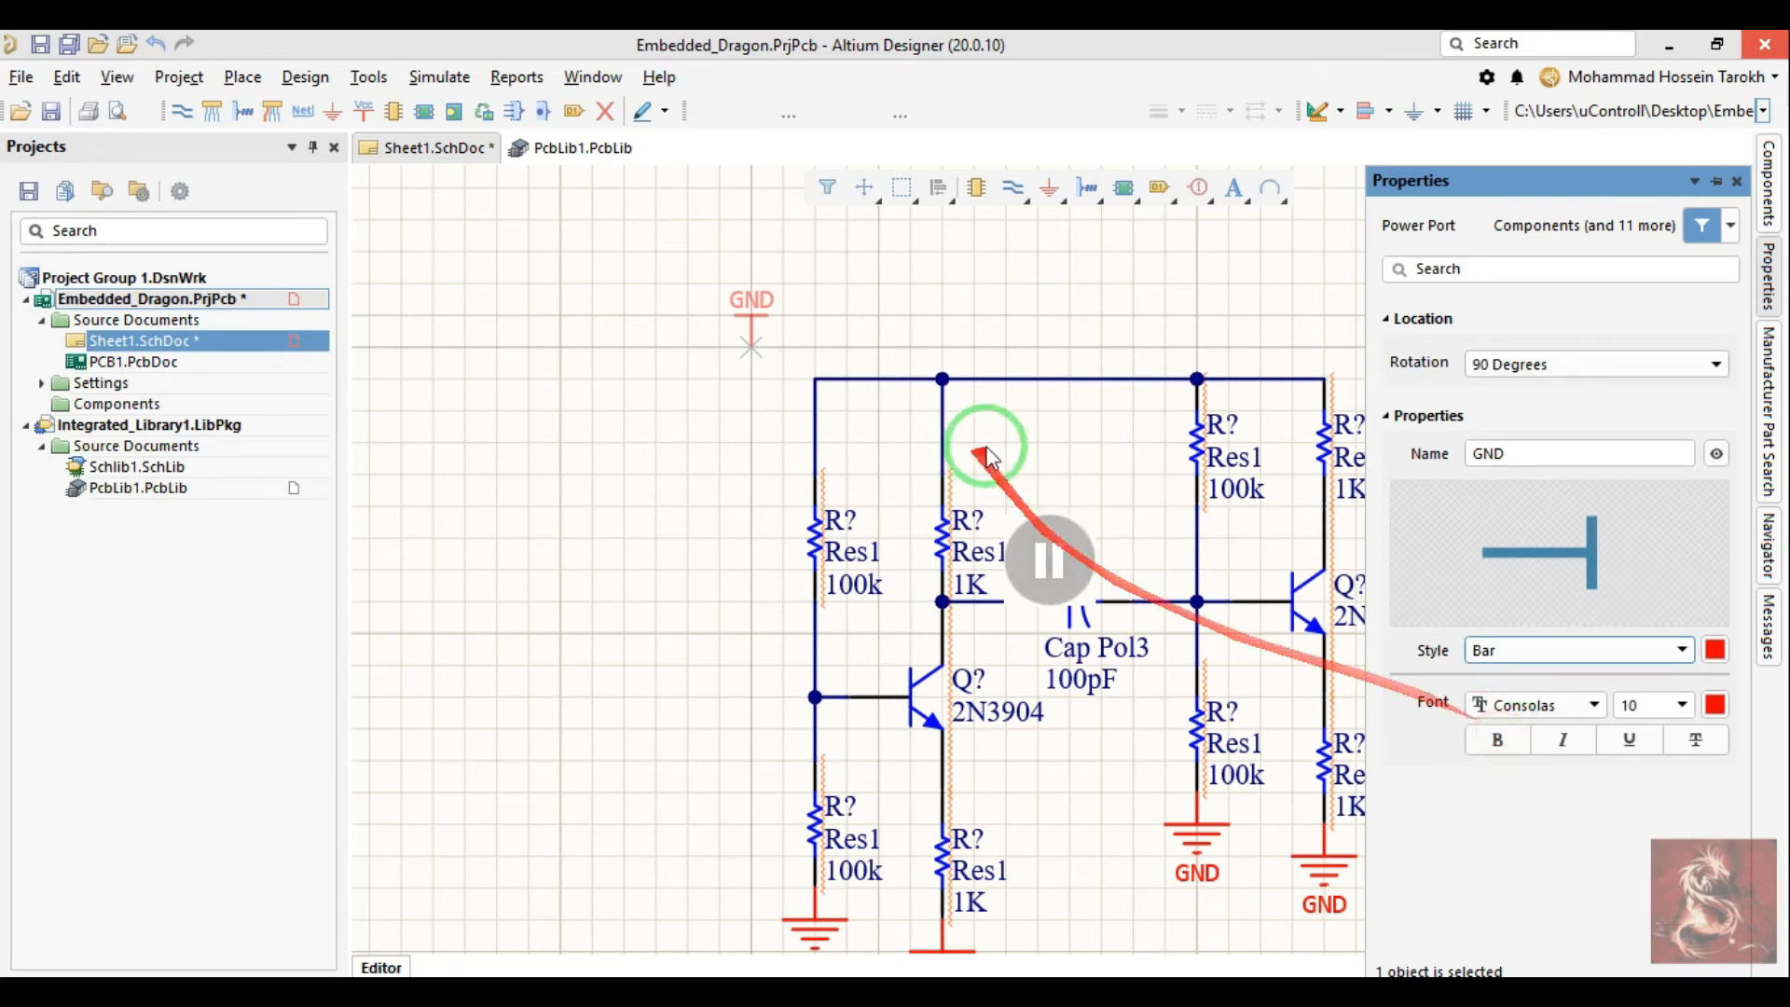
Step: Name the power port +12V and place it on the left end of the upper supply wire
left_click(1562, 452)
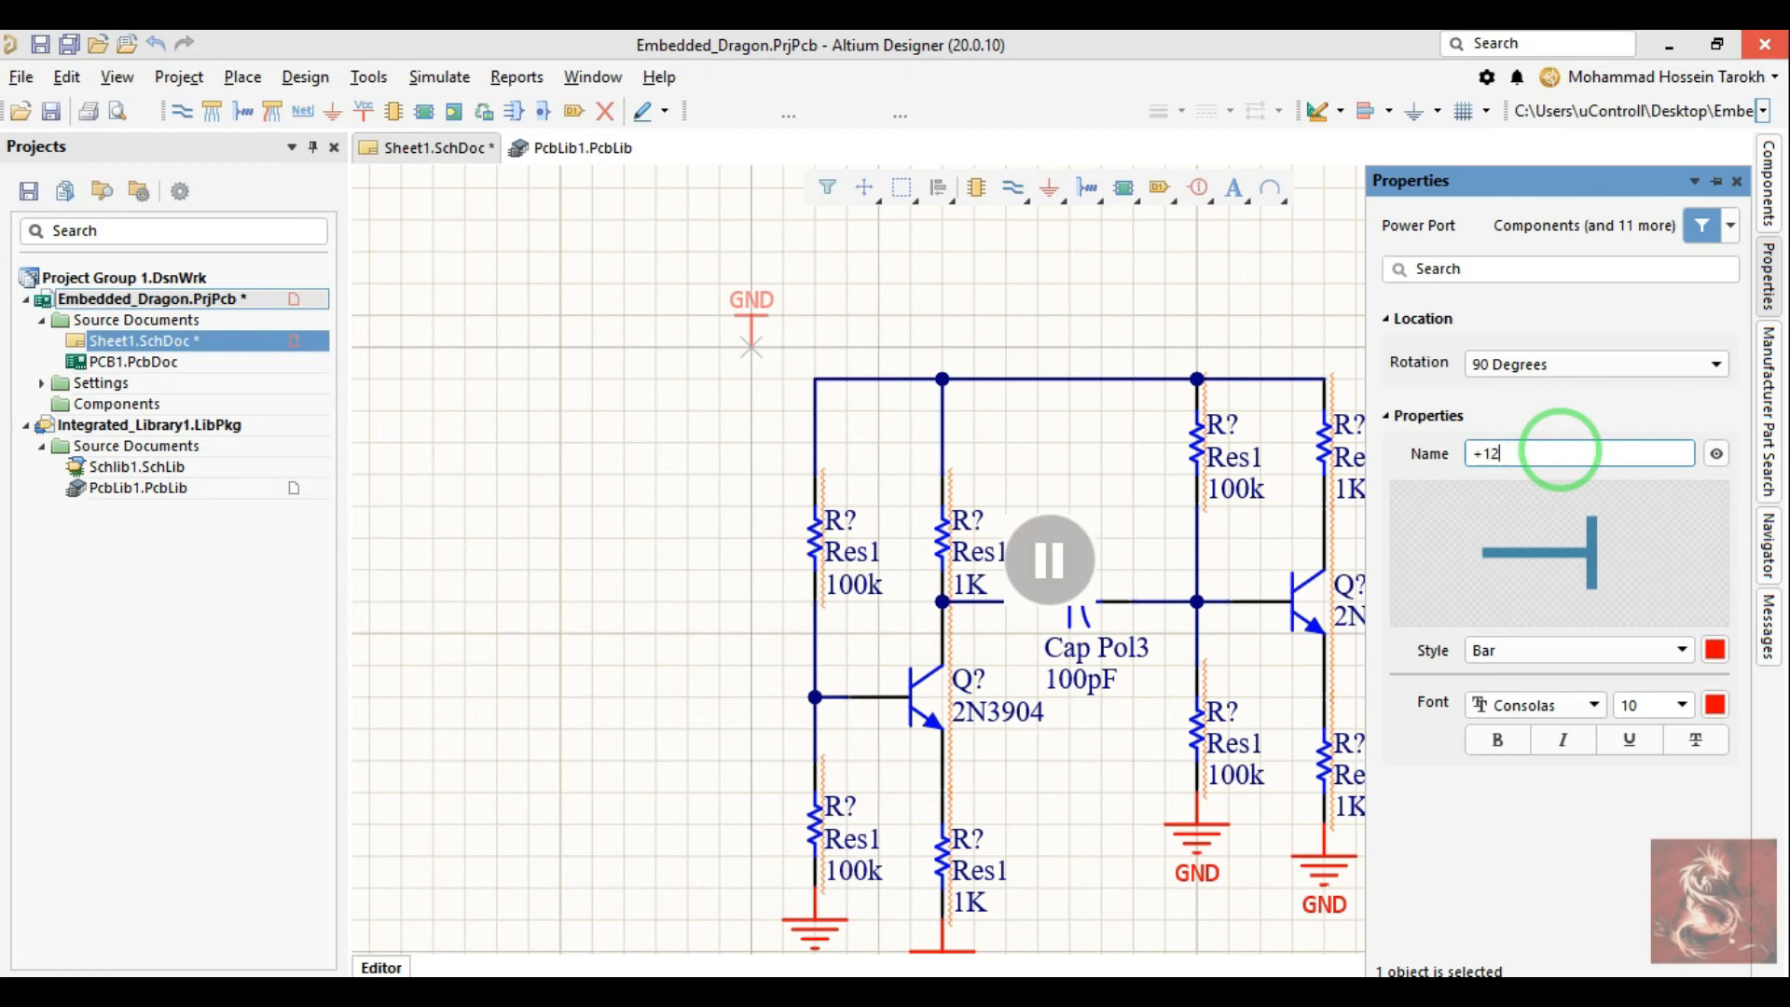
key("Return")
left_click(814, 378)
key("Escape")
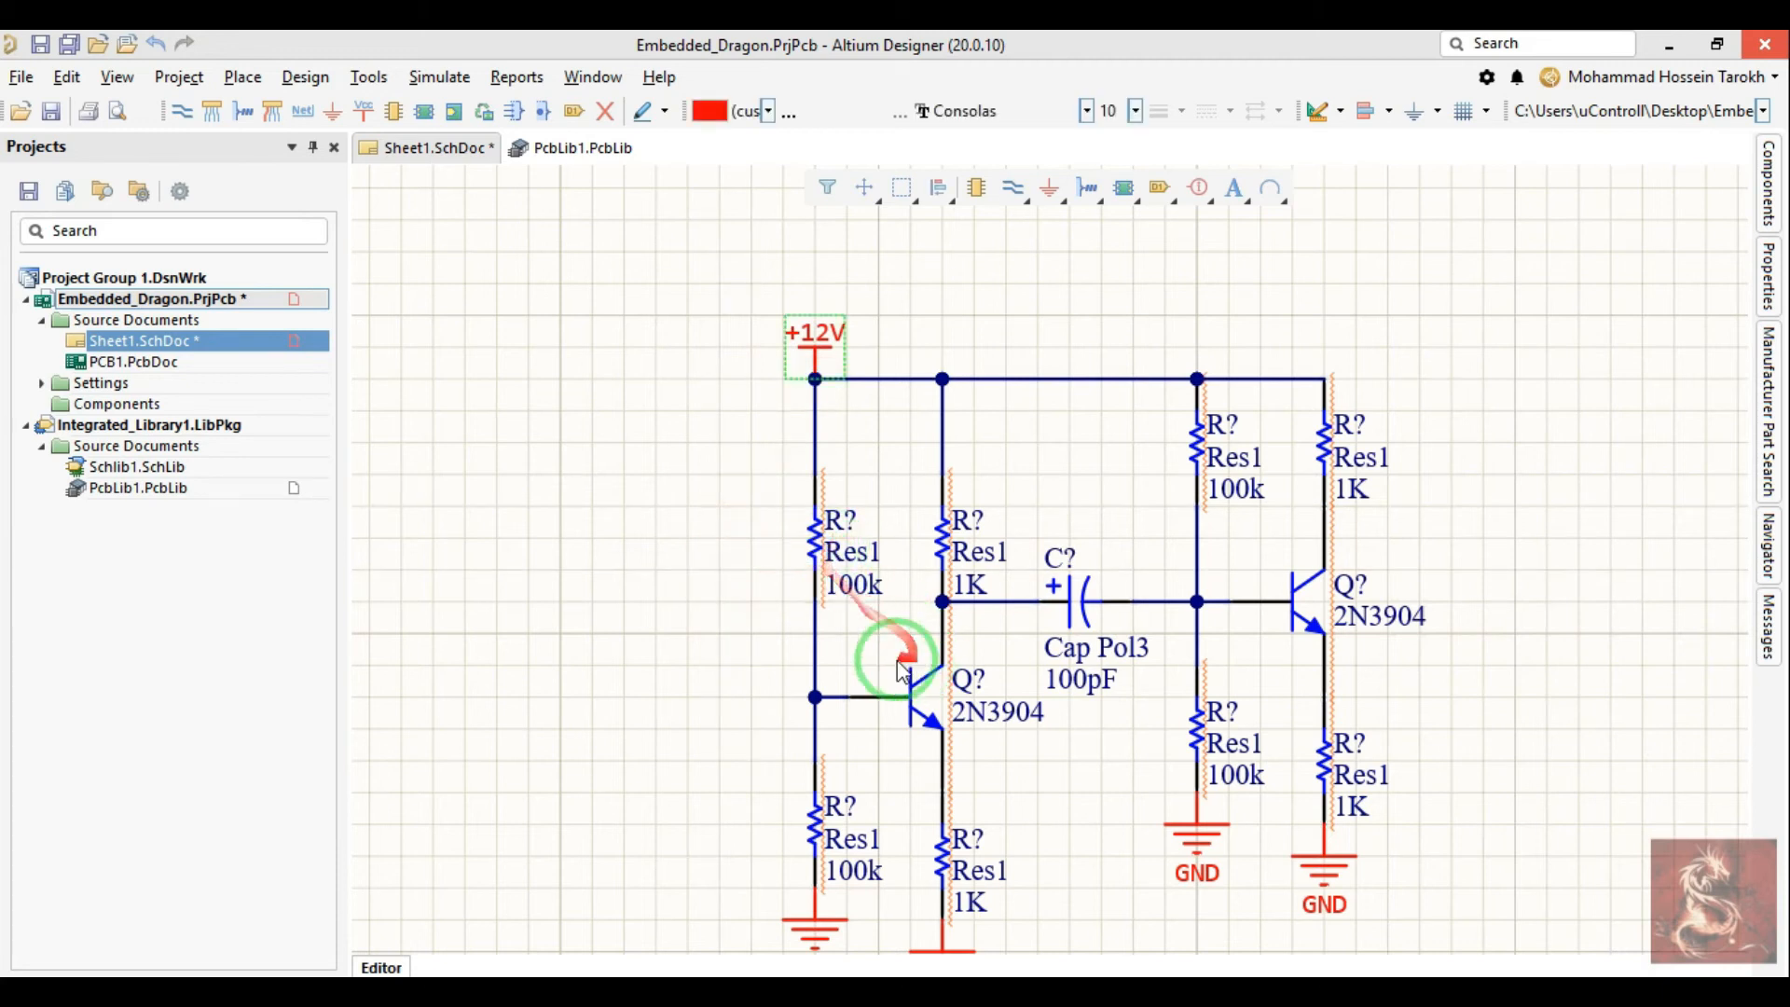
Step: Paste two copies of Cap Pol3, one left of the left transistor's base node and one right of the right transistor
scroll(684, 604, "down", 2)
left_click(680, 597)
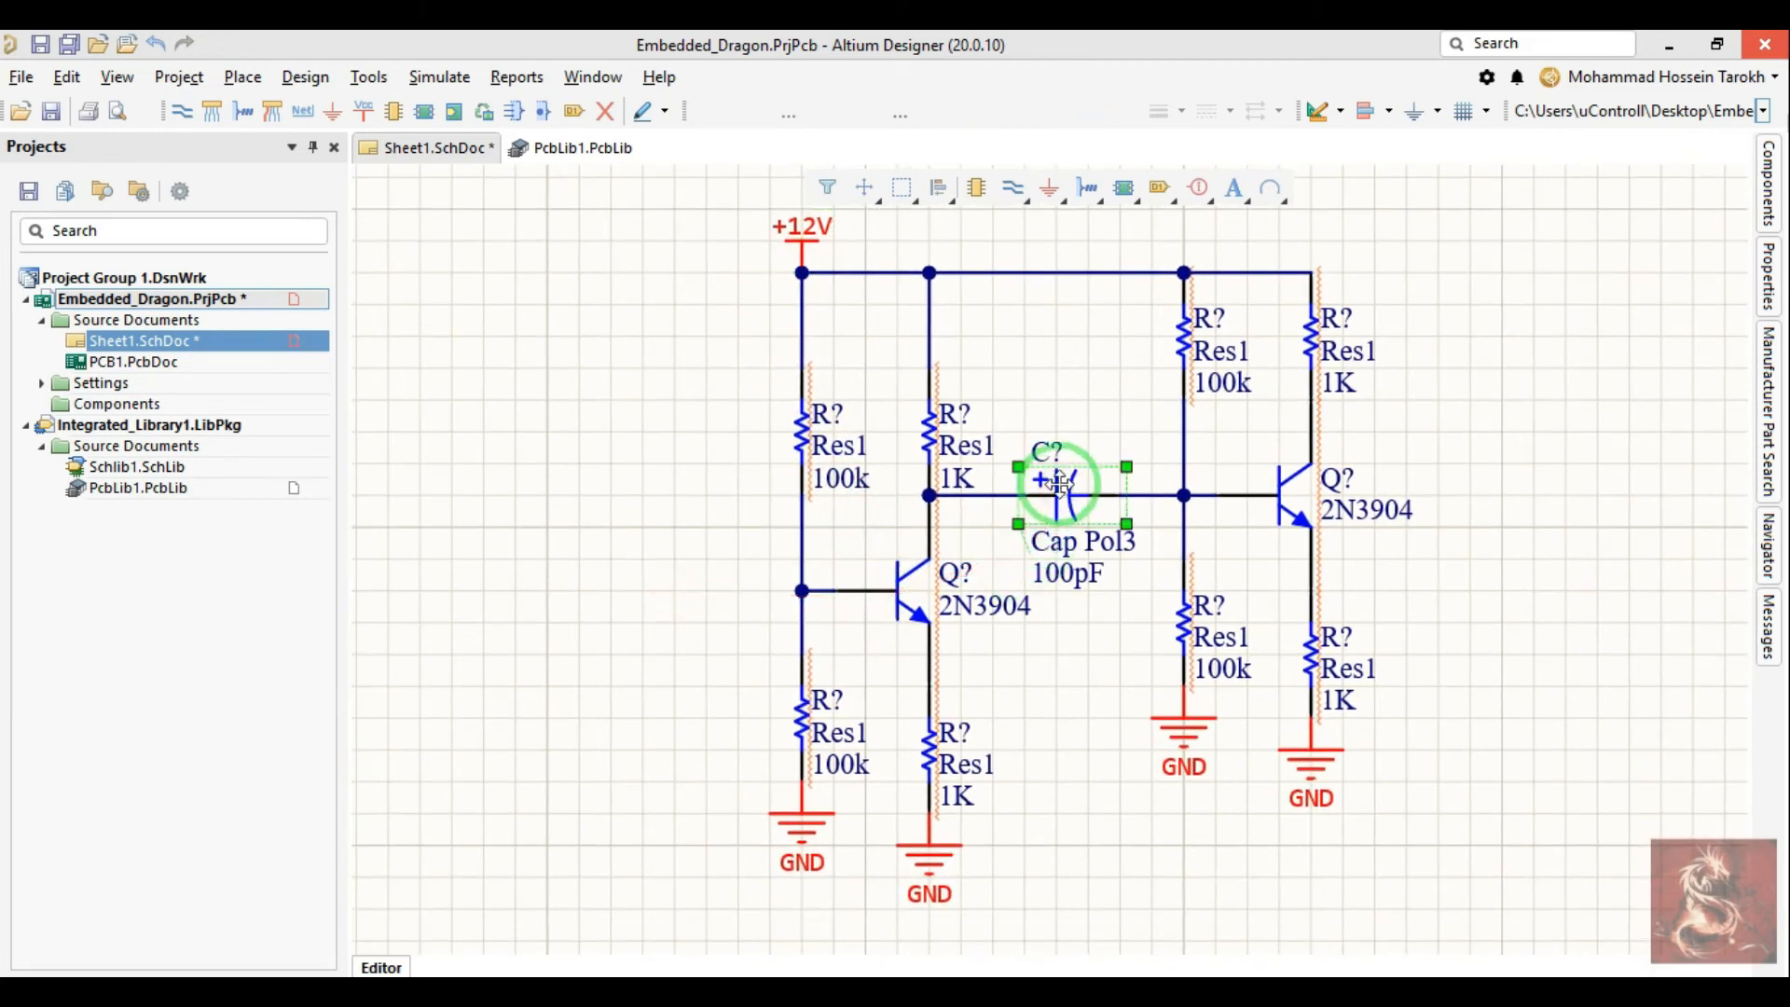
key("ctrl+v")
left_click(671, 588)
key("ctrl+v")
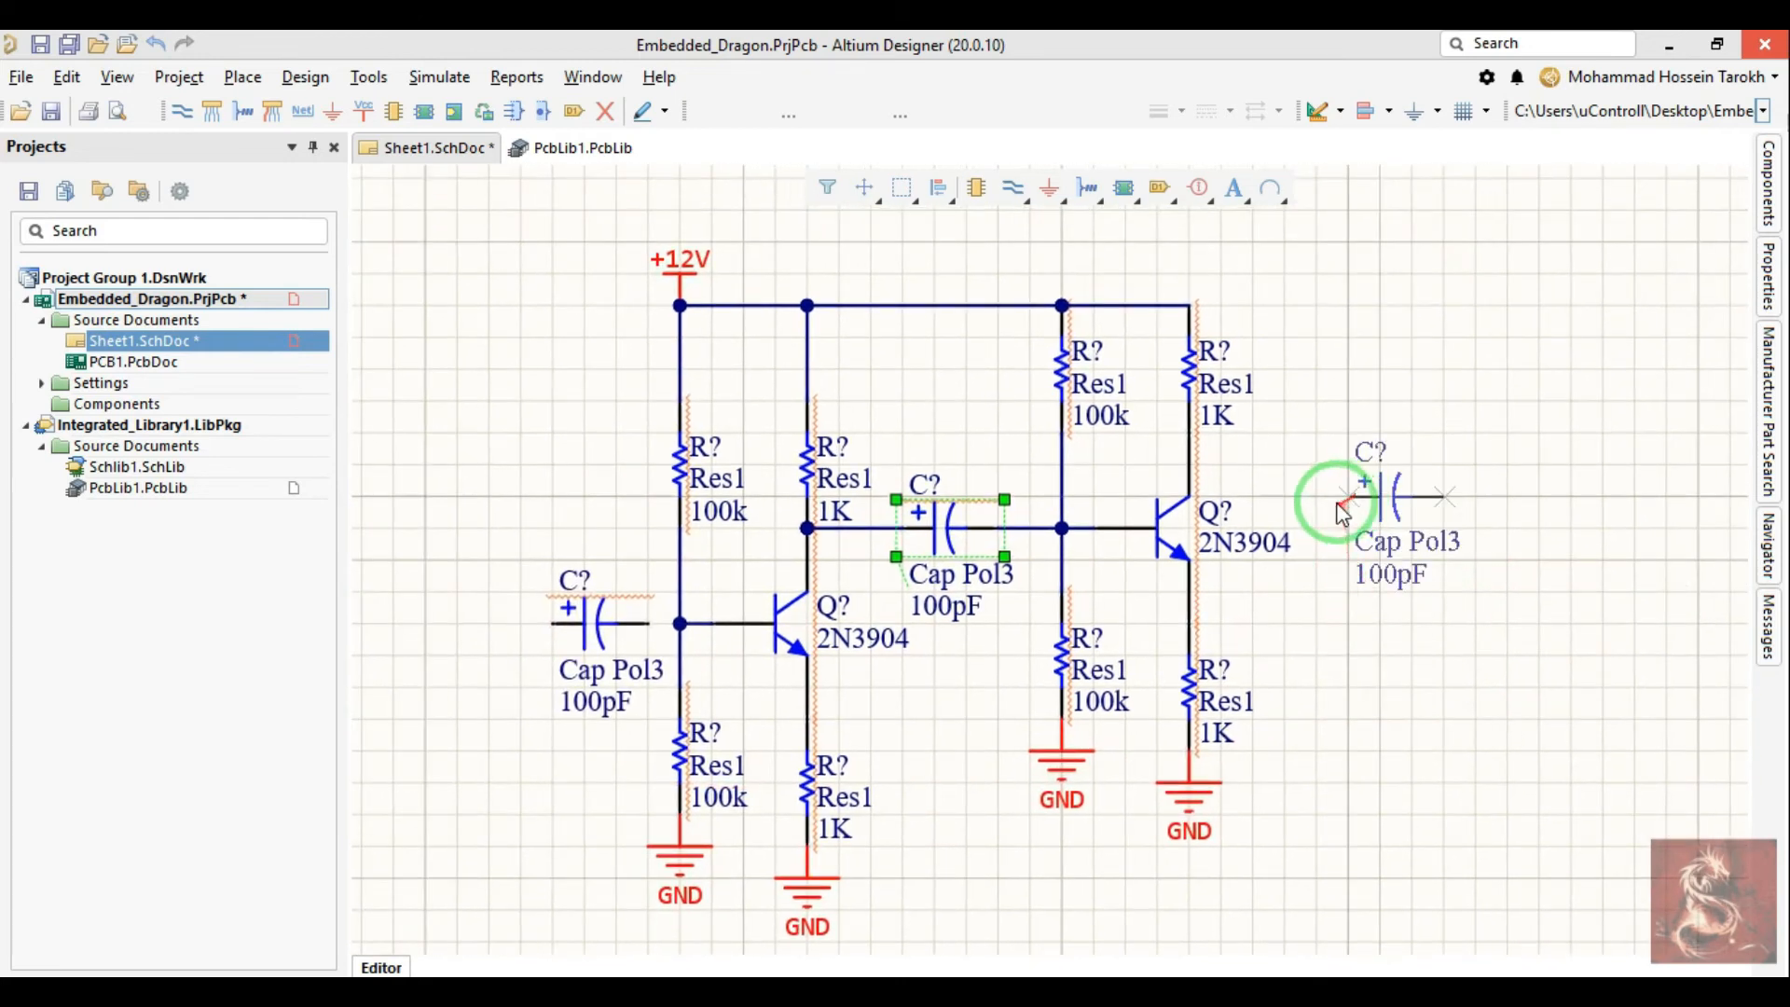
left_click(1314, 499)
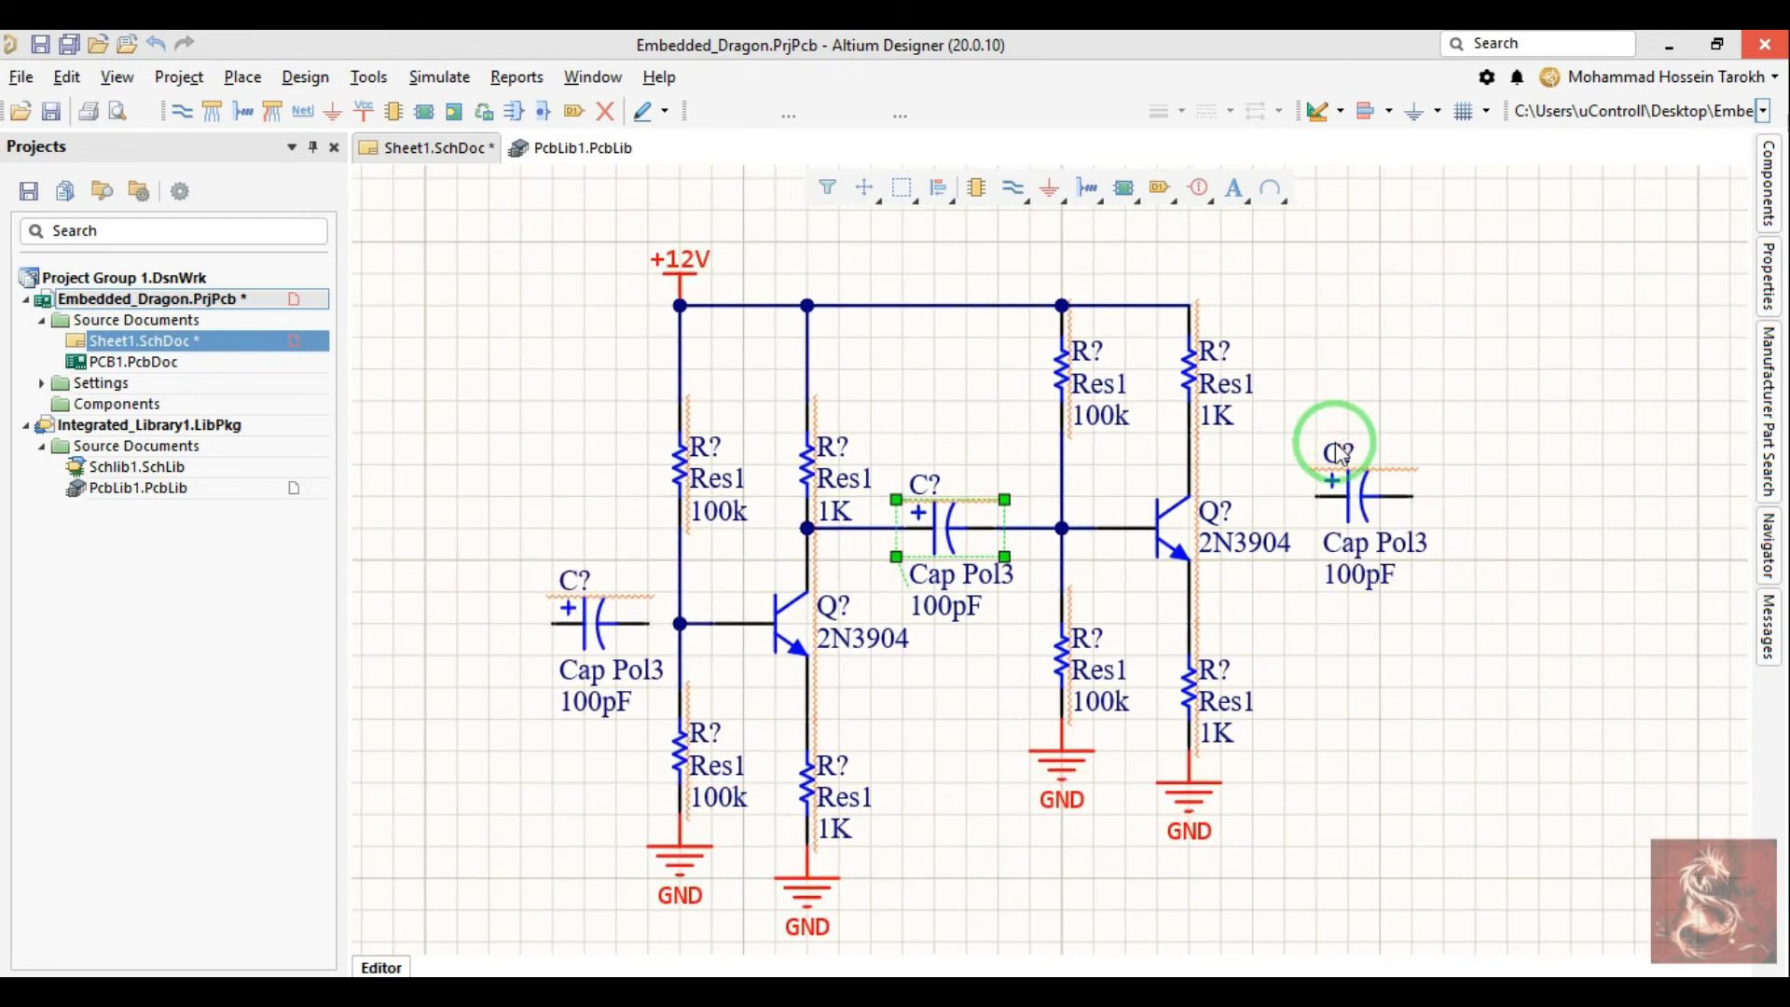
Step: Try to wire the right capacitor's positive pin directly to the right 2N3904's collector
key("ctrl+w")
left_click(1315, 496)
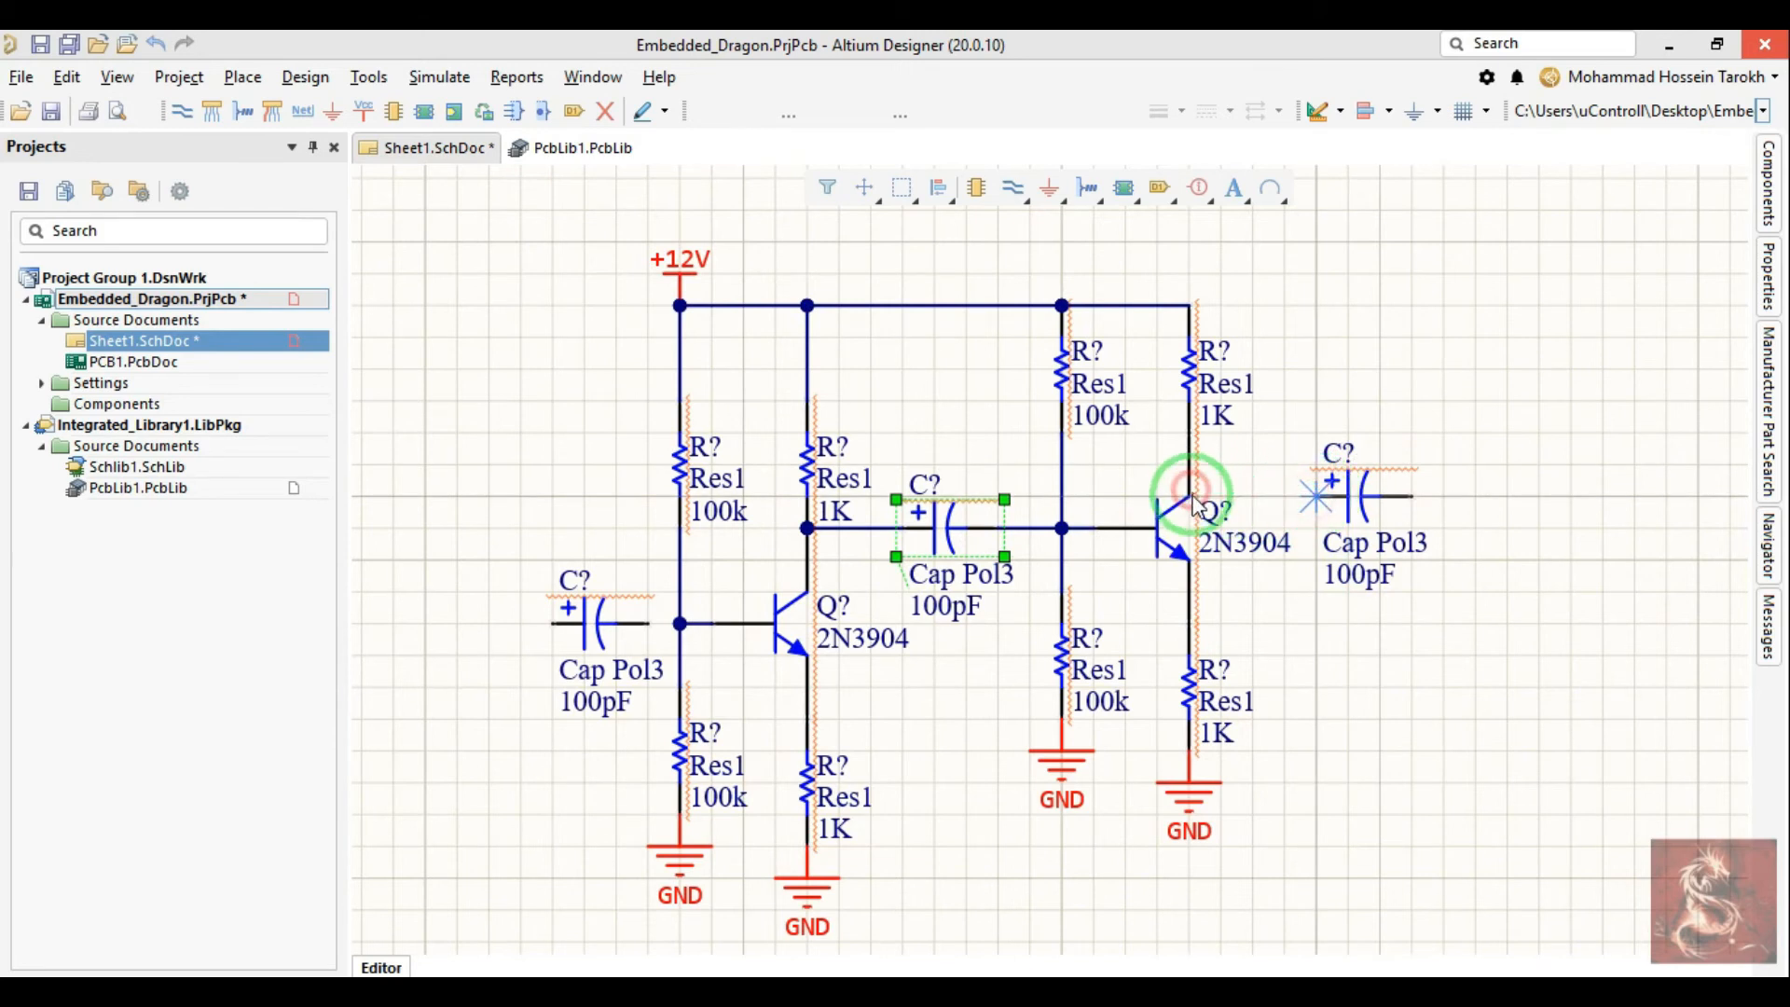
left_click(1186, 501)
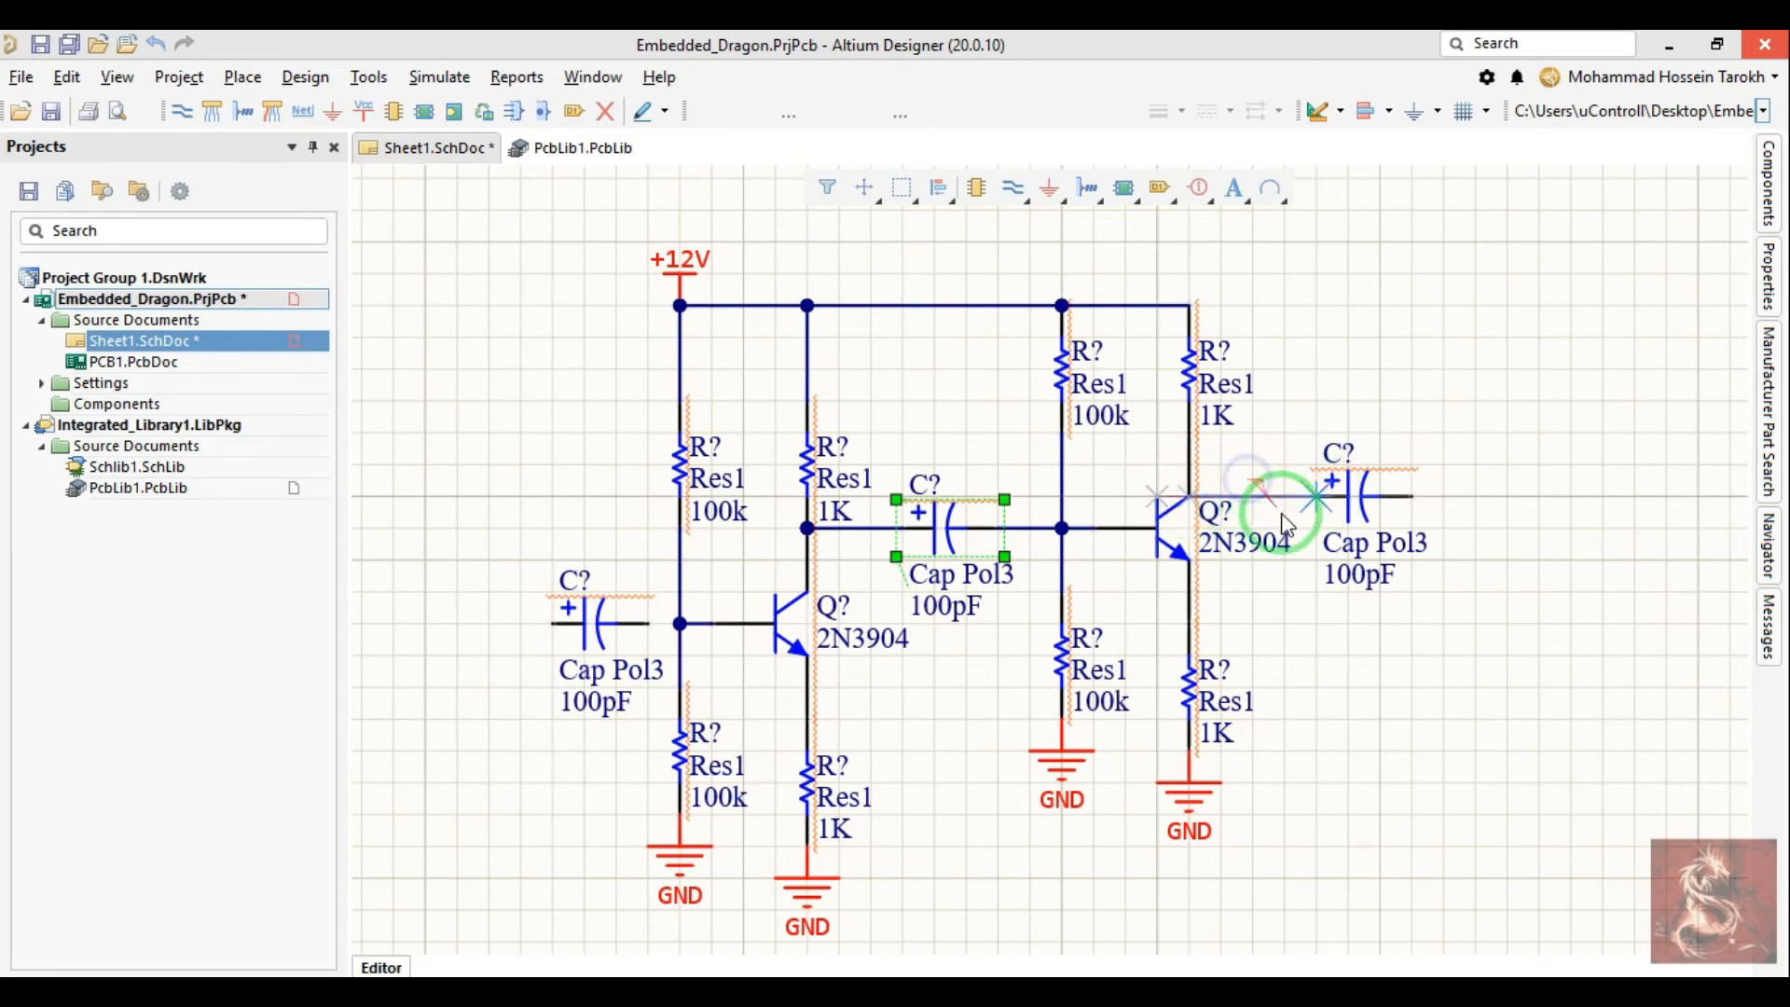
scroll(1268, 522, "up", 2, "ctrl")
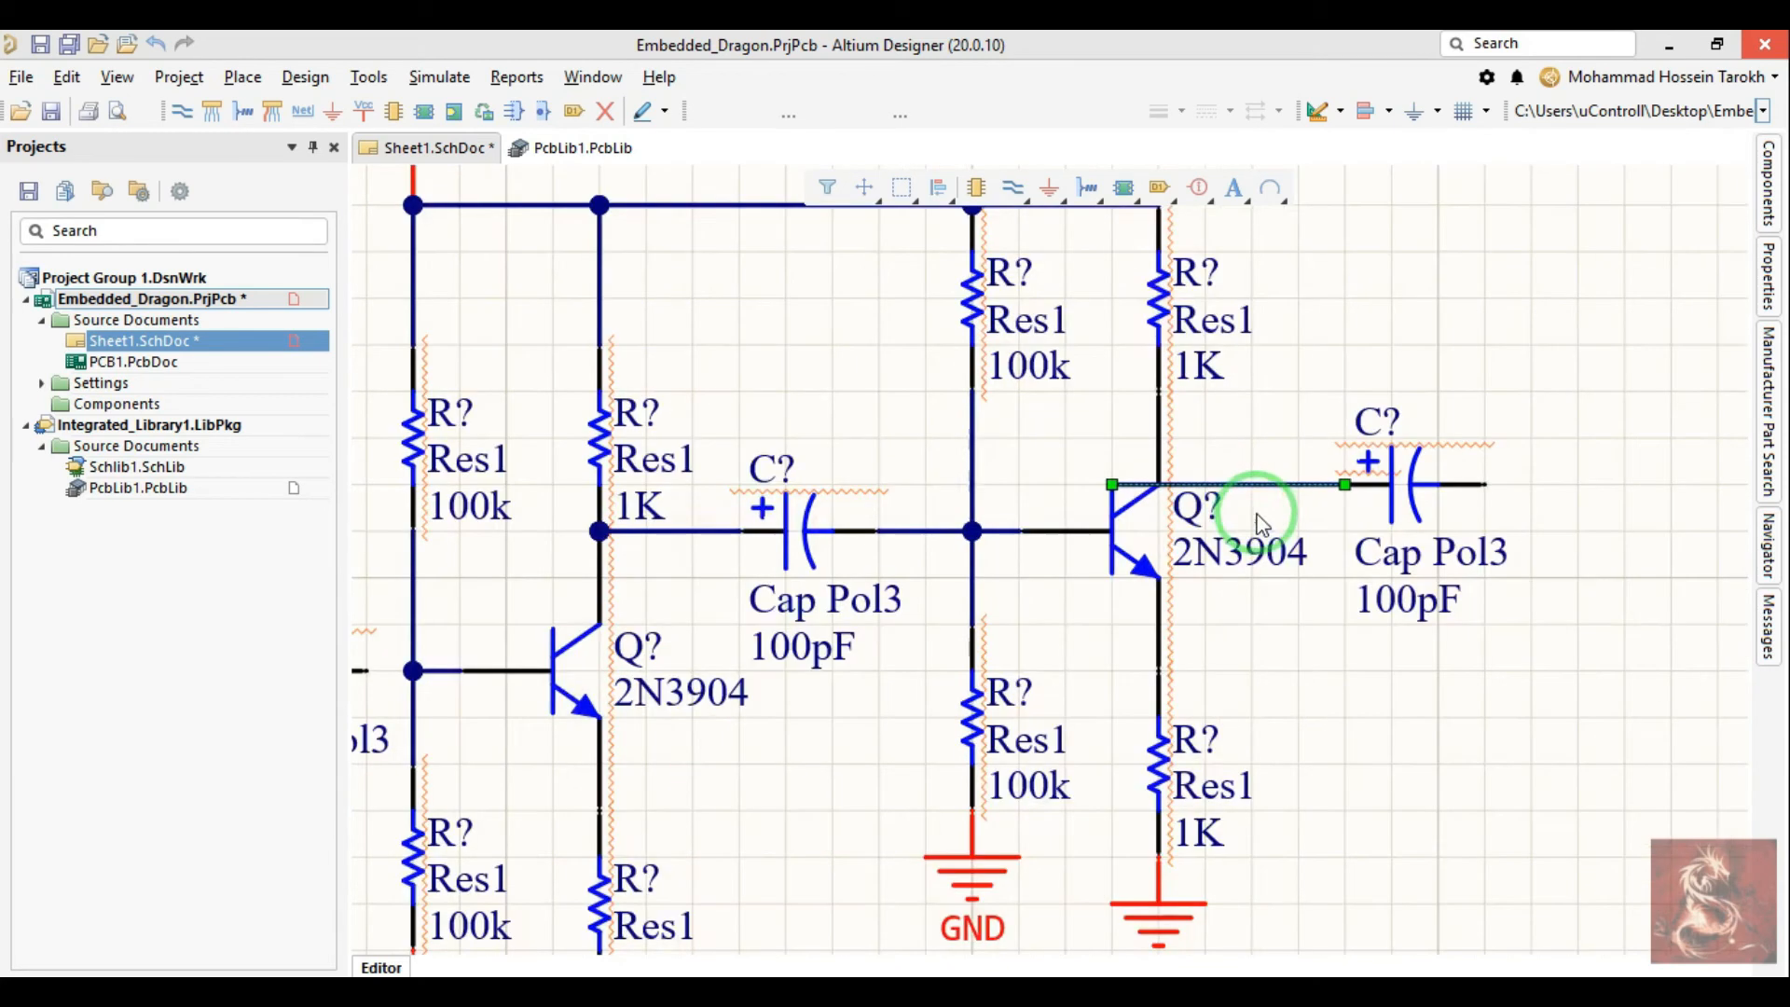
scroll(1299, 500, "up", 2, "ctrl")
Step: Shift the right capacitor upward and wire its positive pin to the joint between the 1K resistor and the right transistor's collector
left_click_drag(1367, 492, 1343, 427)
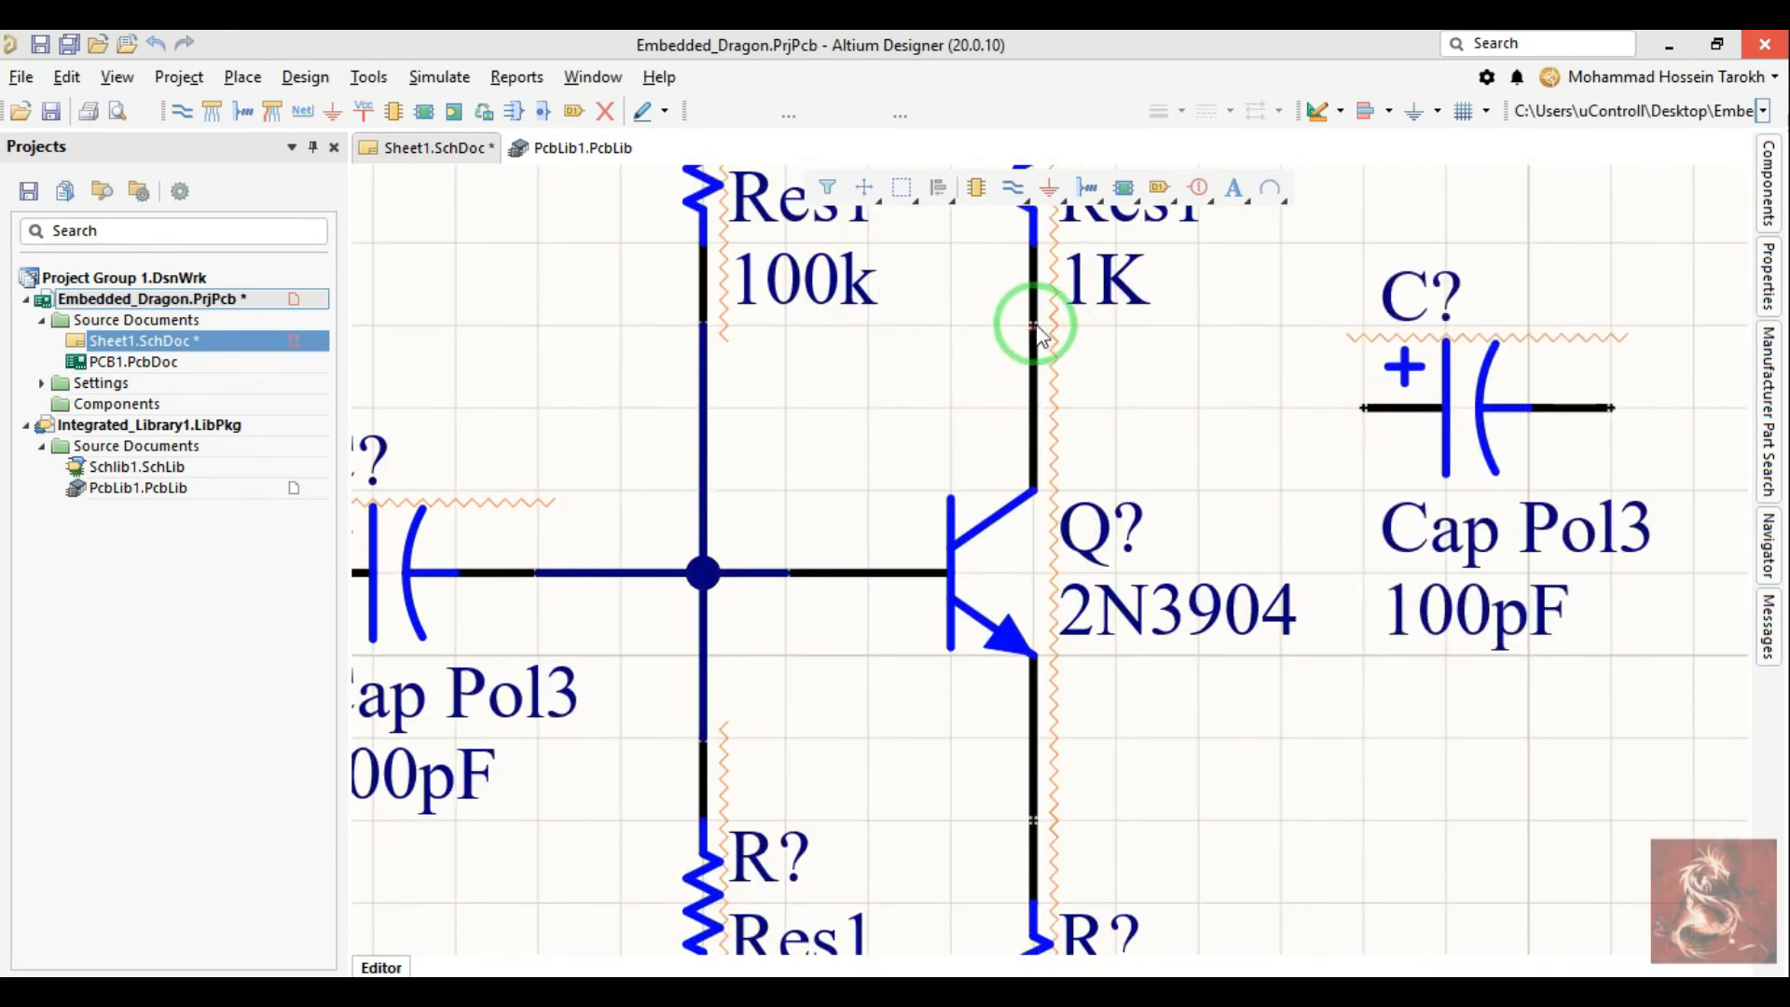
scroll(1037, 345, "up", 2)
left_click_drag(1359, 525, 1333, 443)
right_click_drag(1227, 392, 1278, 511)
left_click(1334, 582)
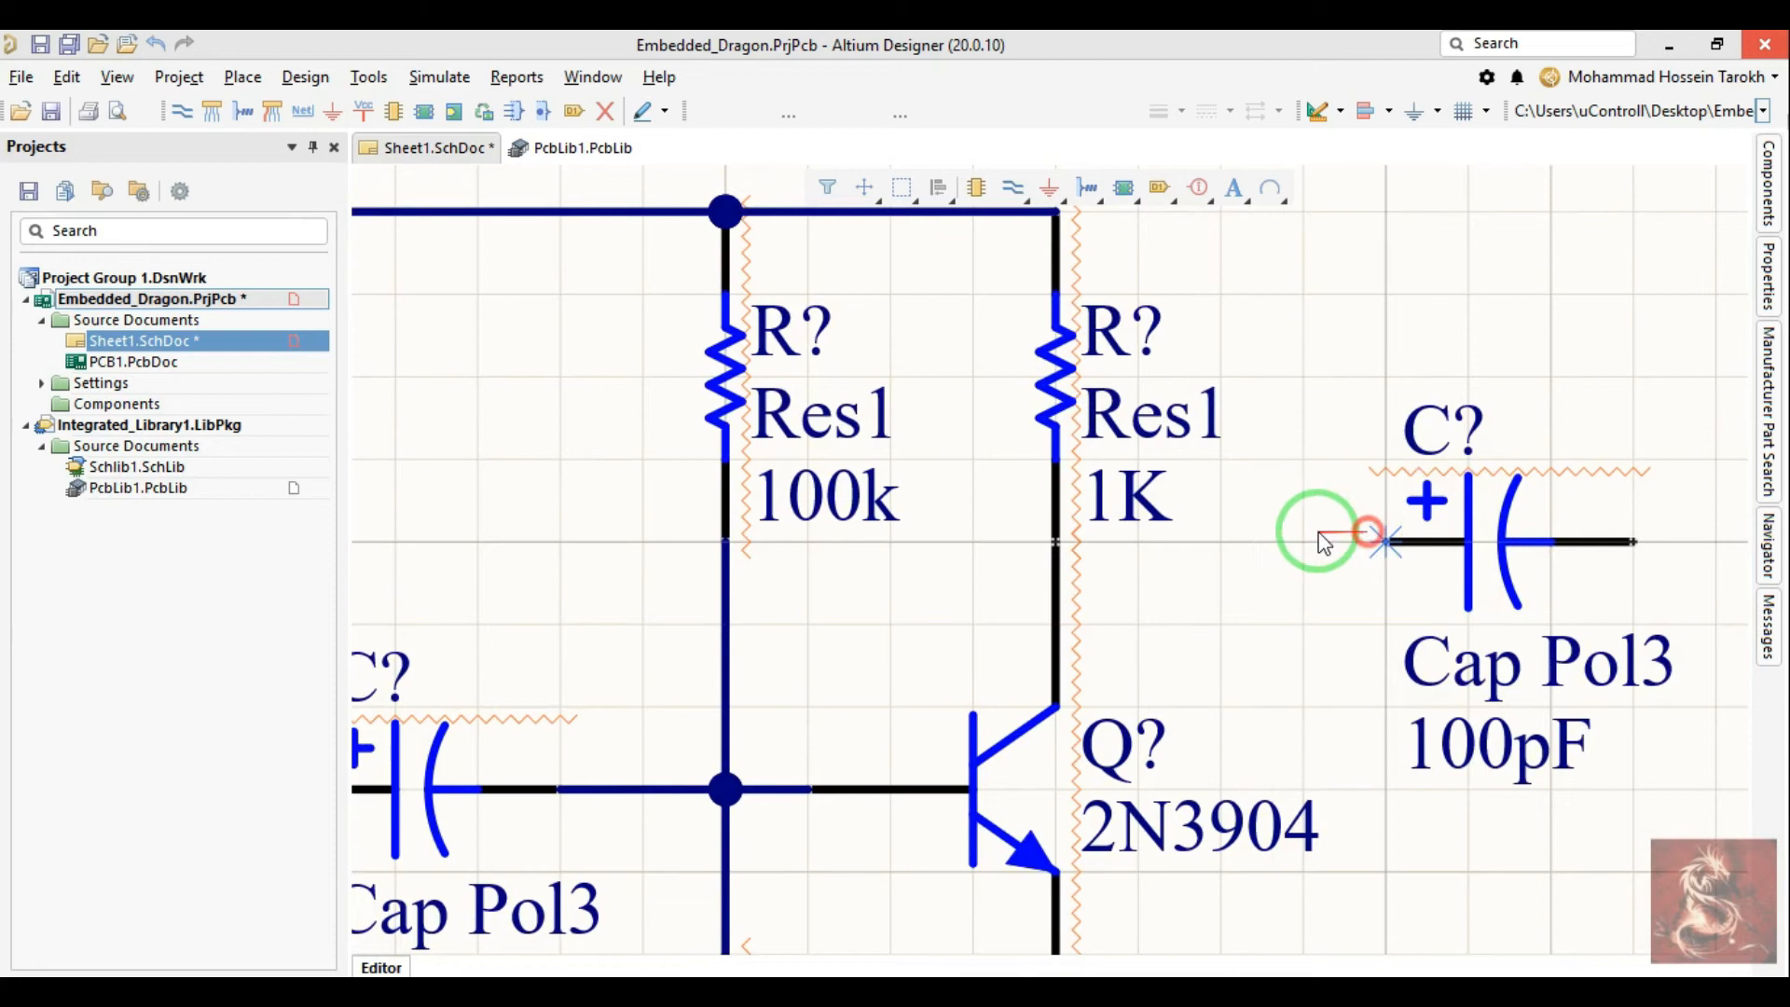
left_click(1079, 553)
Step: Wire the left capacitor's output pin to the left transistor's base node
scroll(1161, 653, "down", 2, "ctrl")
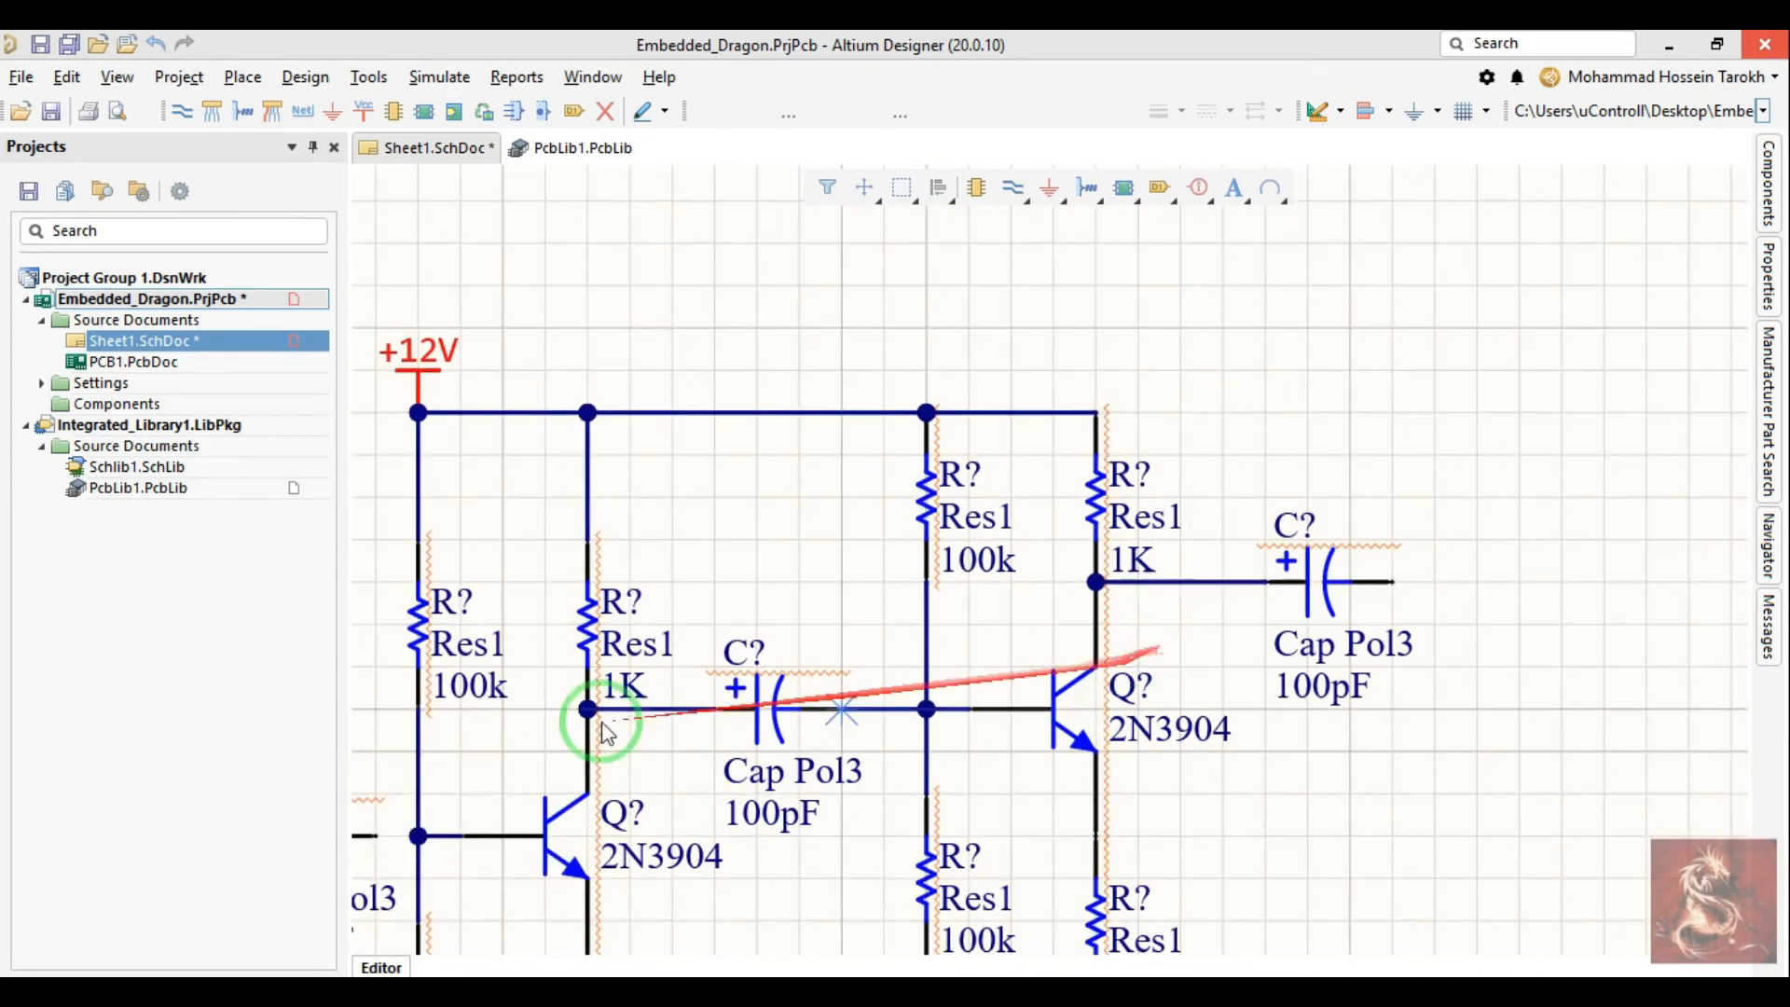
scroll(680, 799, "down", 1, "ctrl")
left_click(647, 825)
left_click(689, 825)
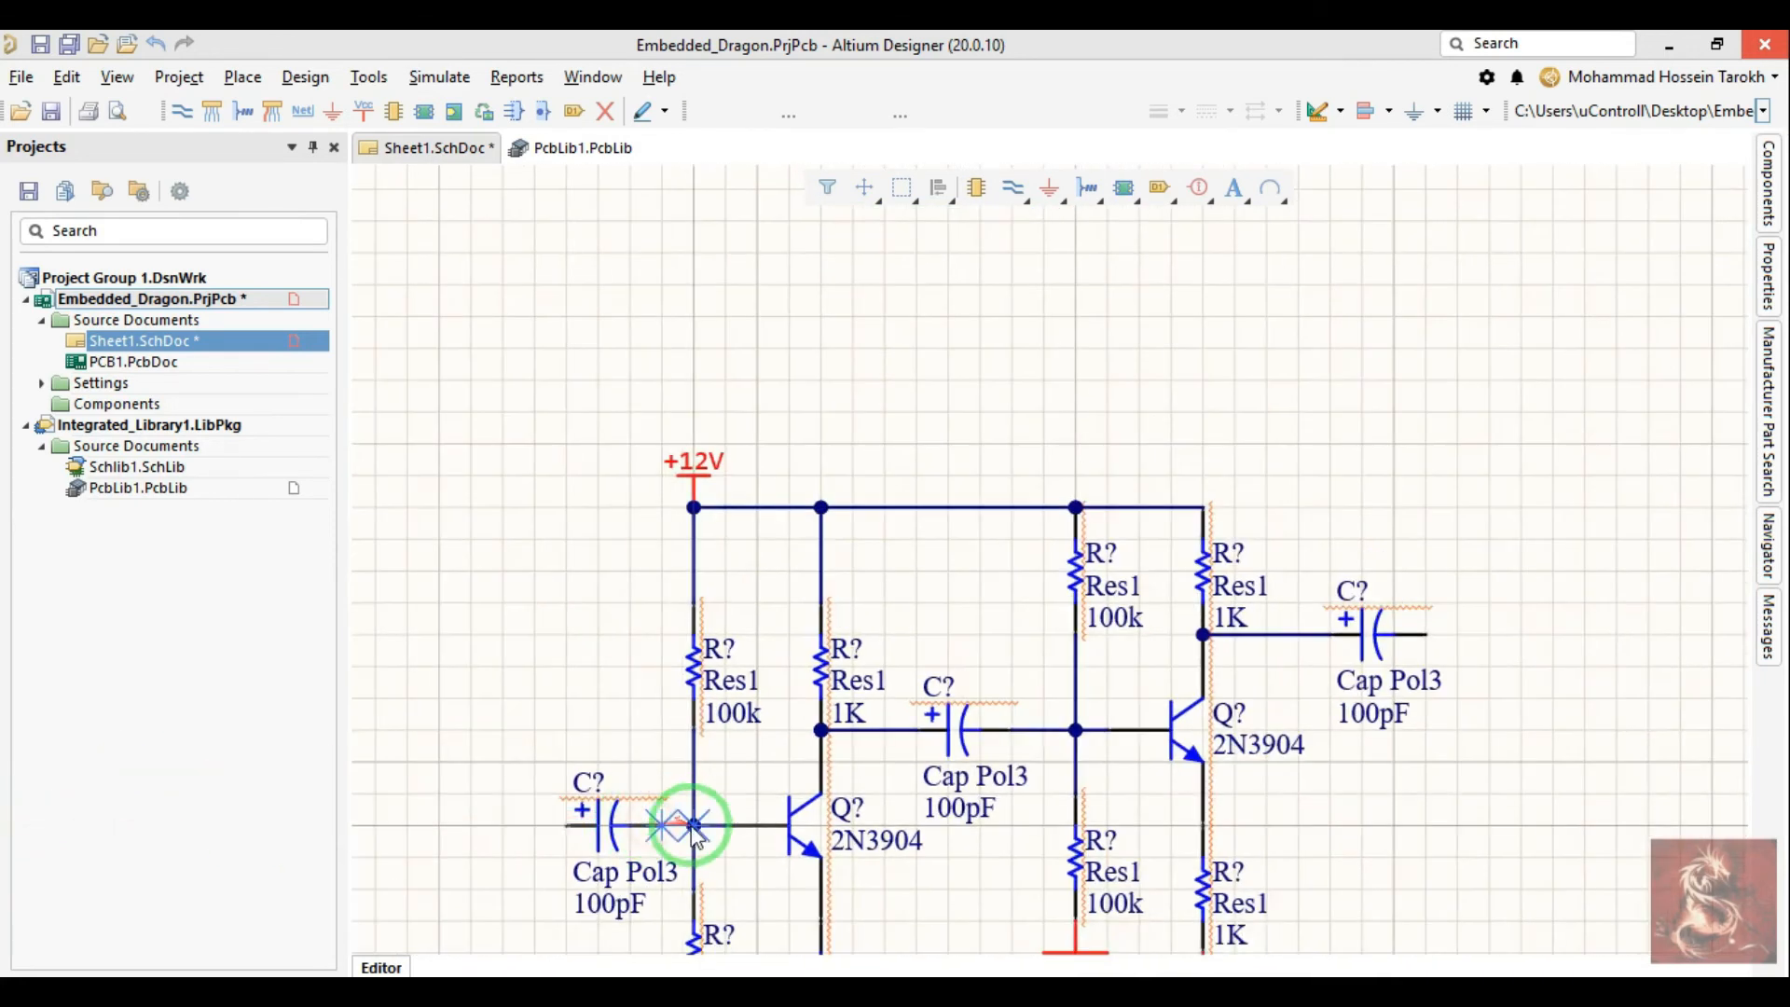
right_click(603, 727)
Step: Switch the component library to Miscellaneous Connectors.IntLib
right_click_drag(571, 741, 791, 533)
scroll(785, 601, "down", 1, "ctrl")
scroll(866, 750, "up", 2, "ctrl")
left_click(1769, 182)
left_click(1585, 228)
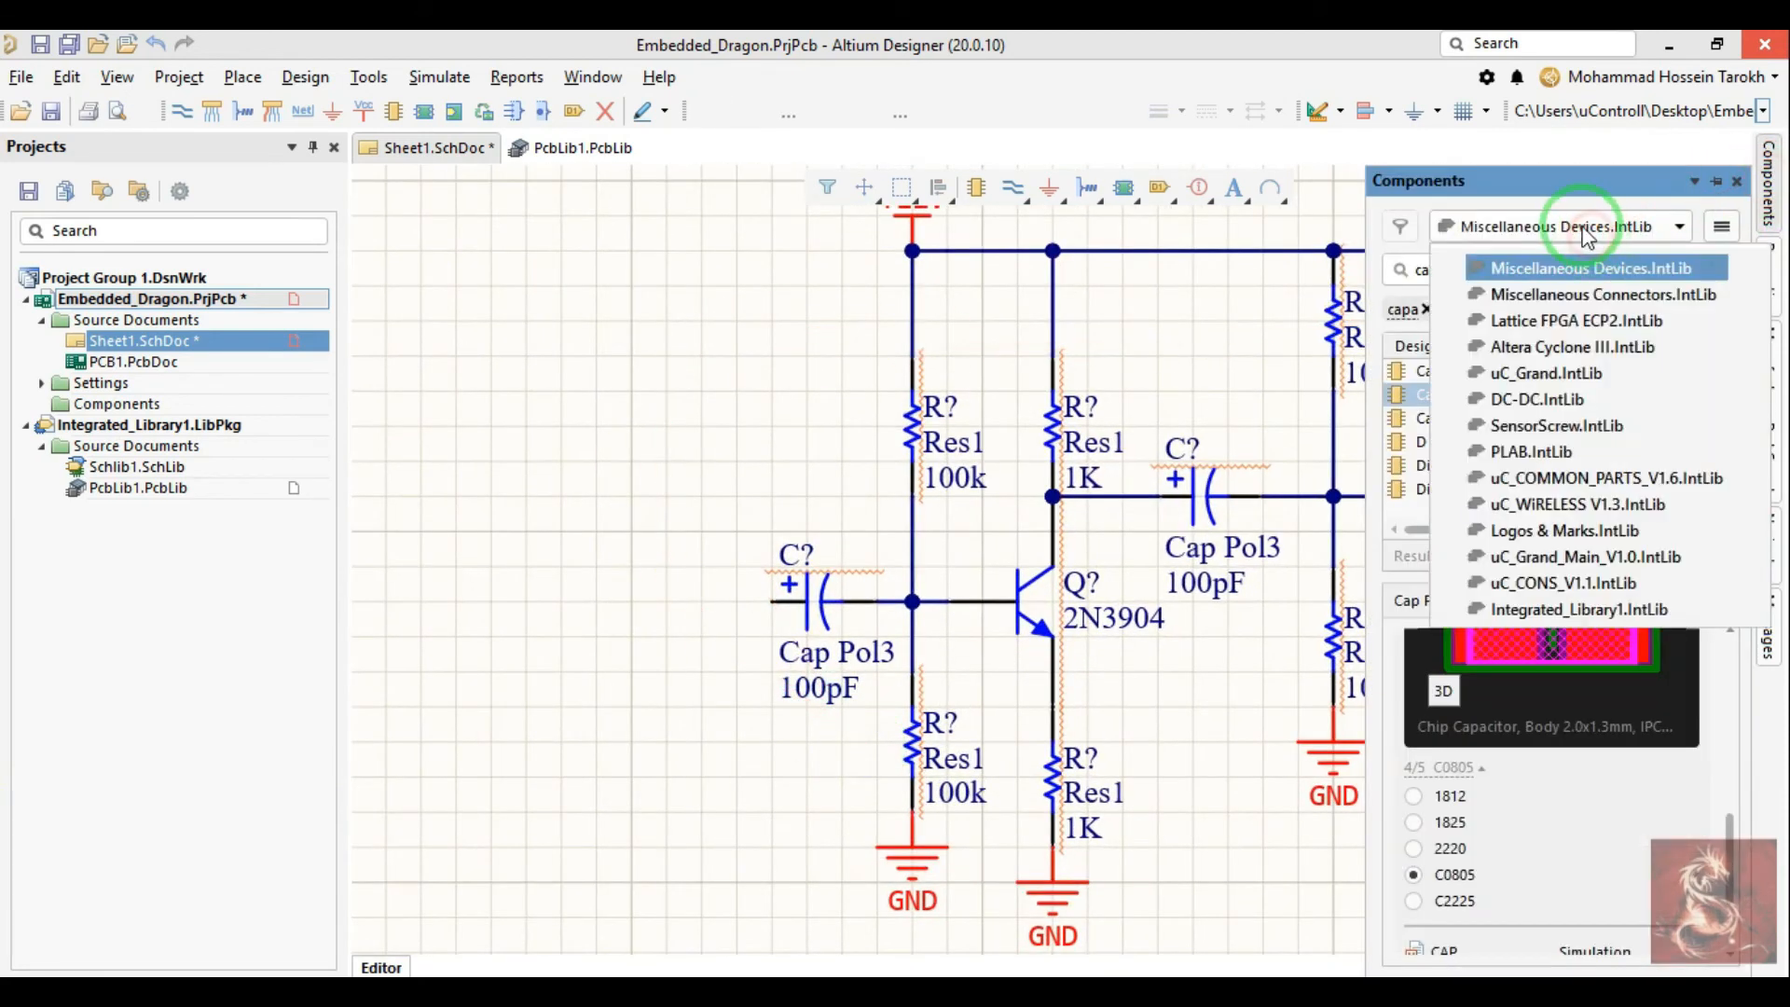
left_click(1576, 297)
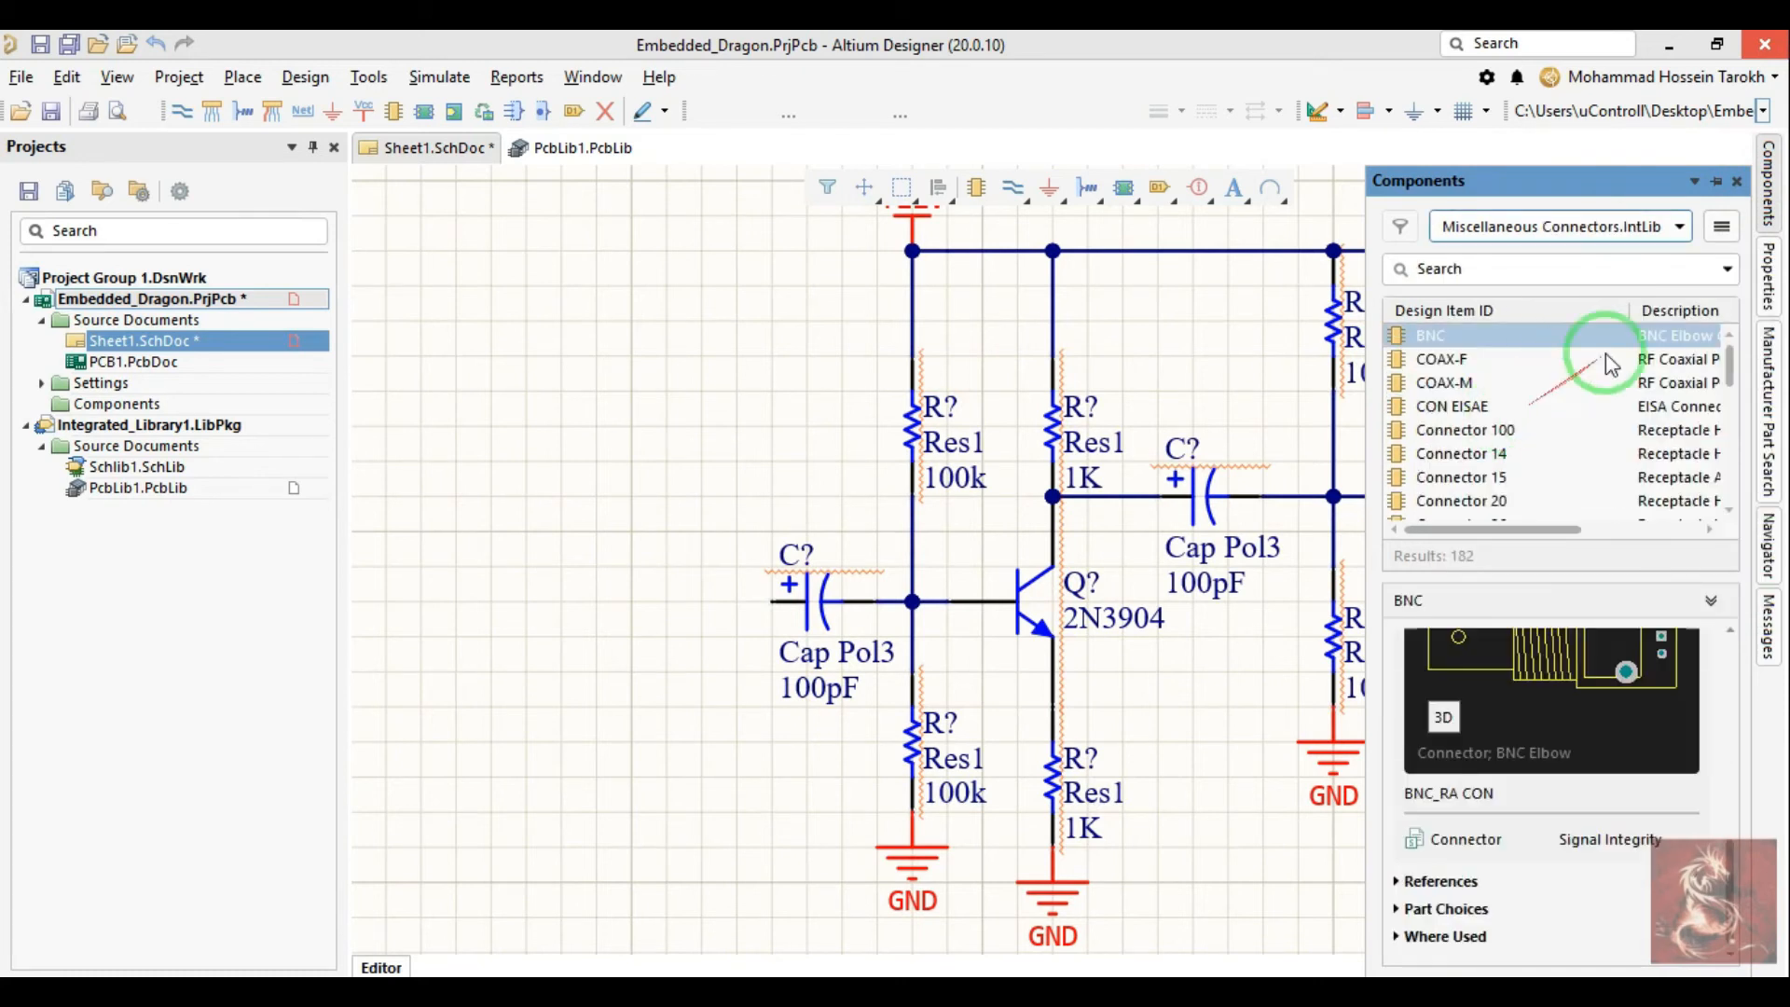
Step: Browse the connector library for header parts, previewing Connector 100, Header 11, Header 5 and Header 4
scroll(1495, 463, "down", 4)
scroll(1495, 457, "up", 4)
left_click(1492, 432)
scroll(1497, 443, "down", 2)
scroll(1495, 454, "down", 4)
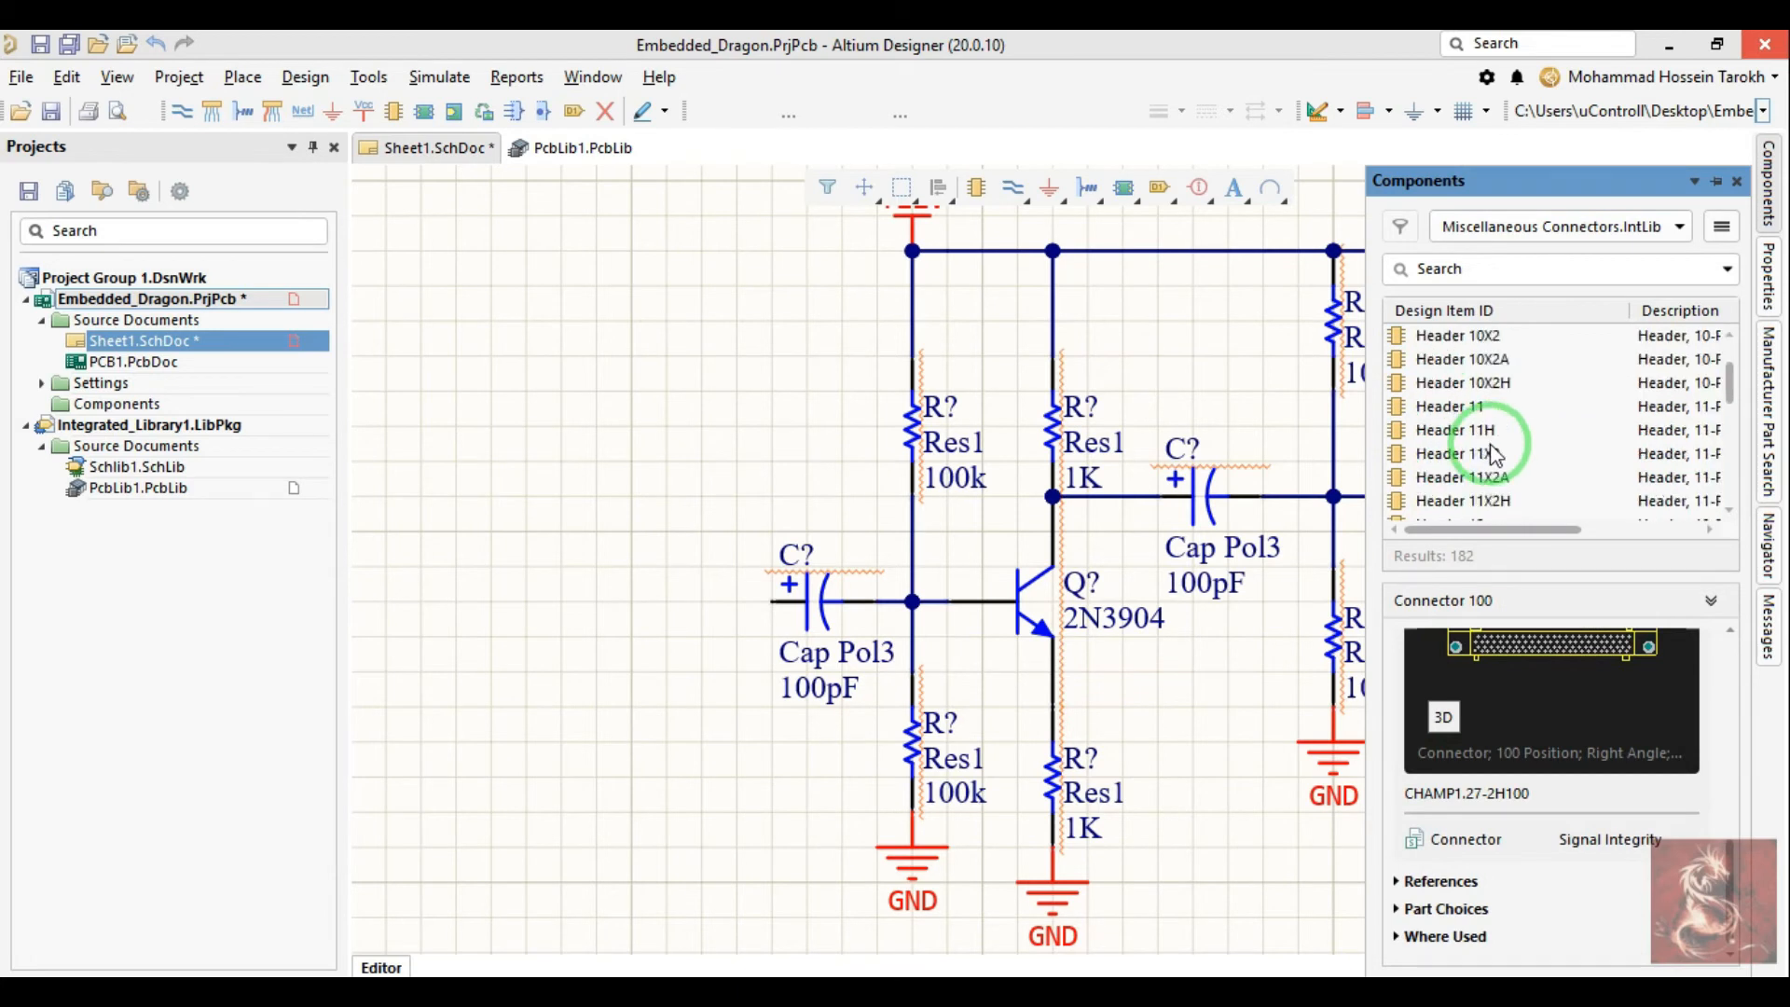
left_click(1457, 416)
scroll(1474, 417, "up", 2)
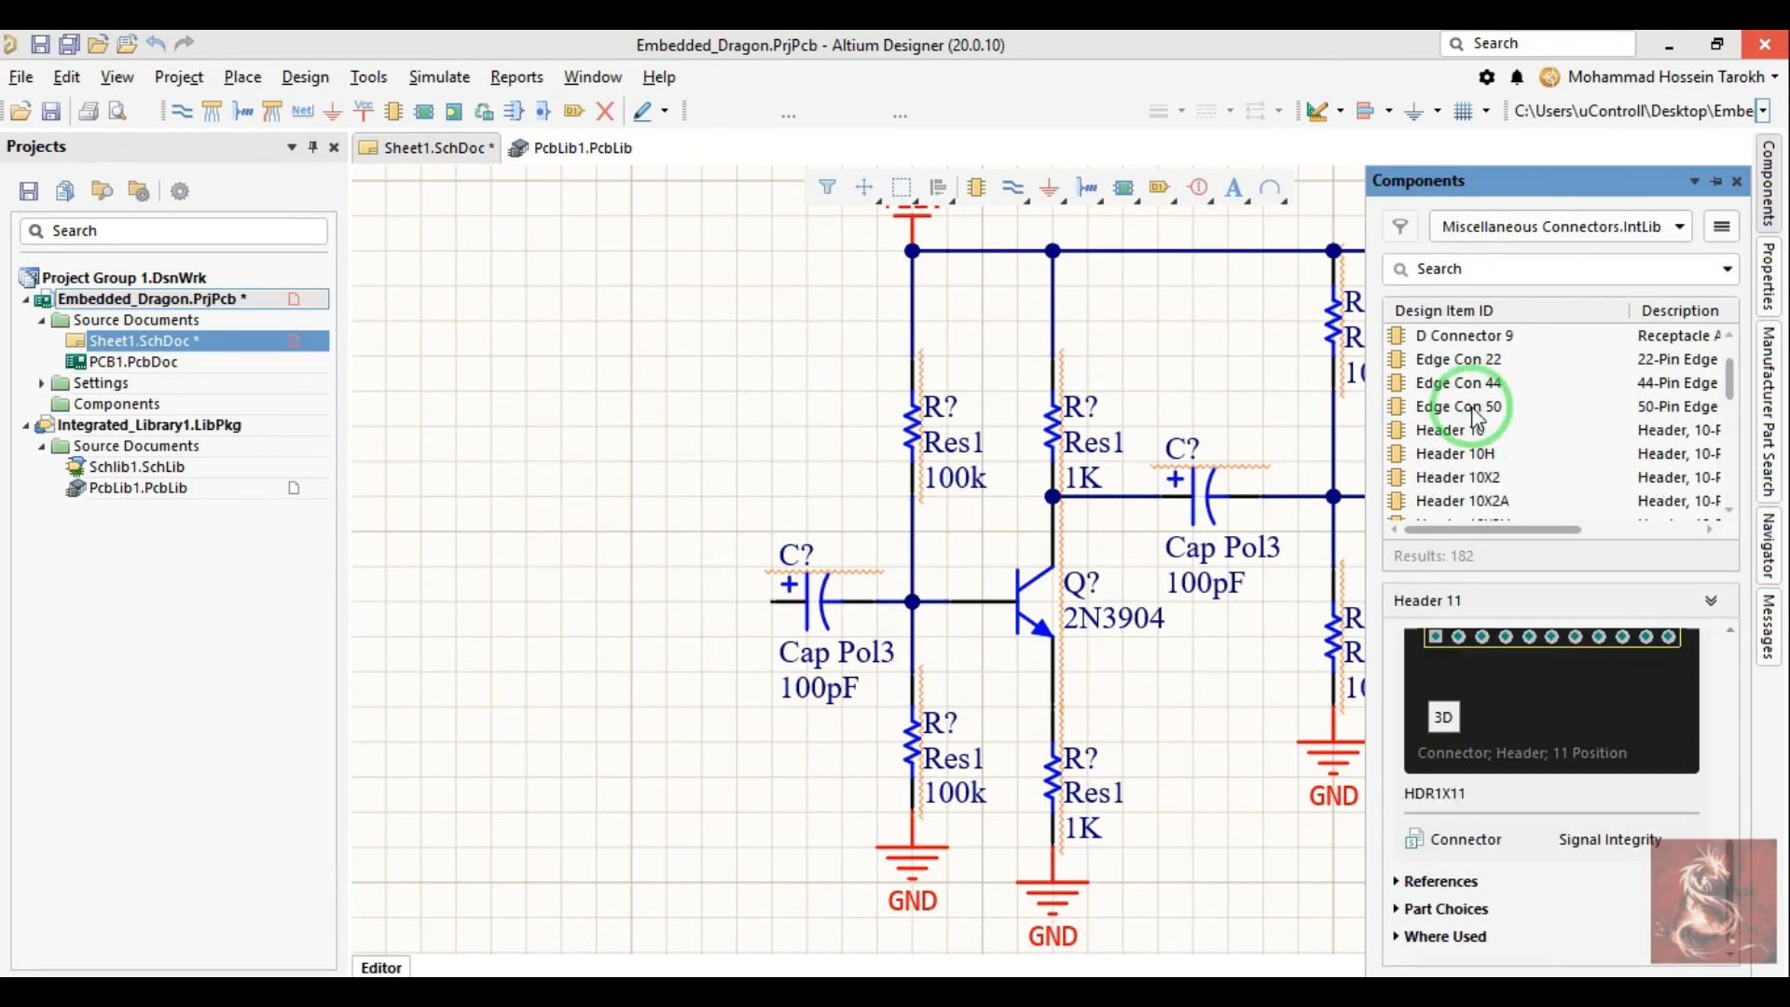
scroll(1478, 420, "down", 10)
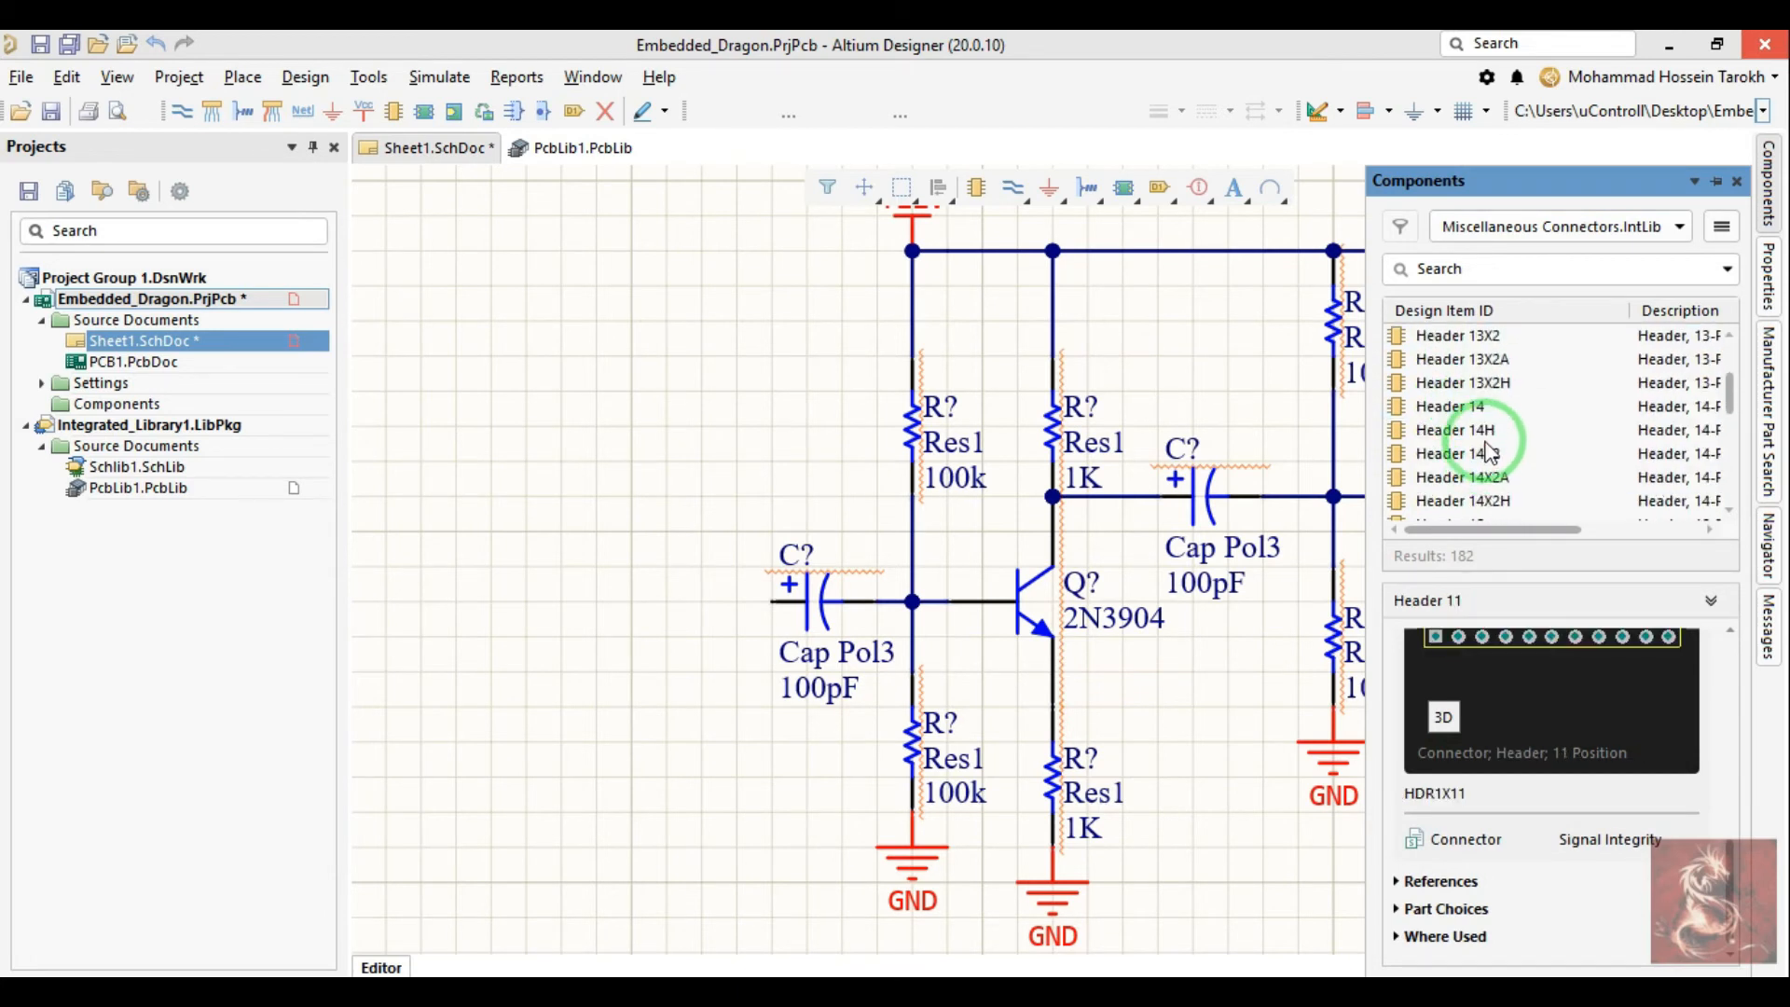
scroll(1482, 459, "down", 11)
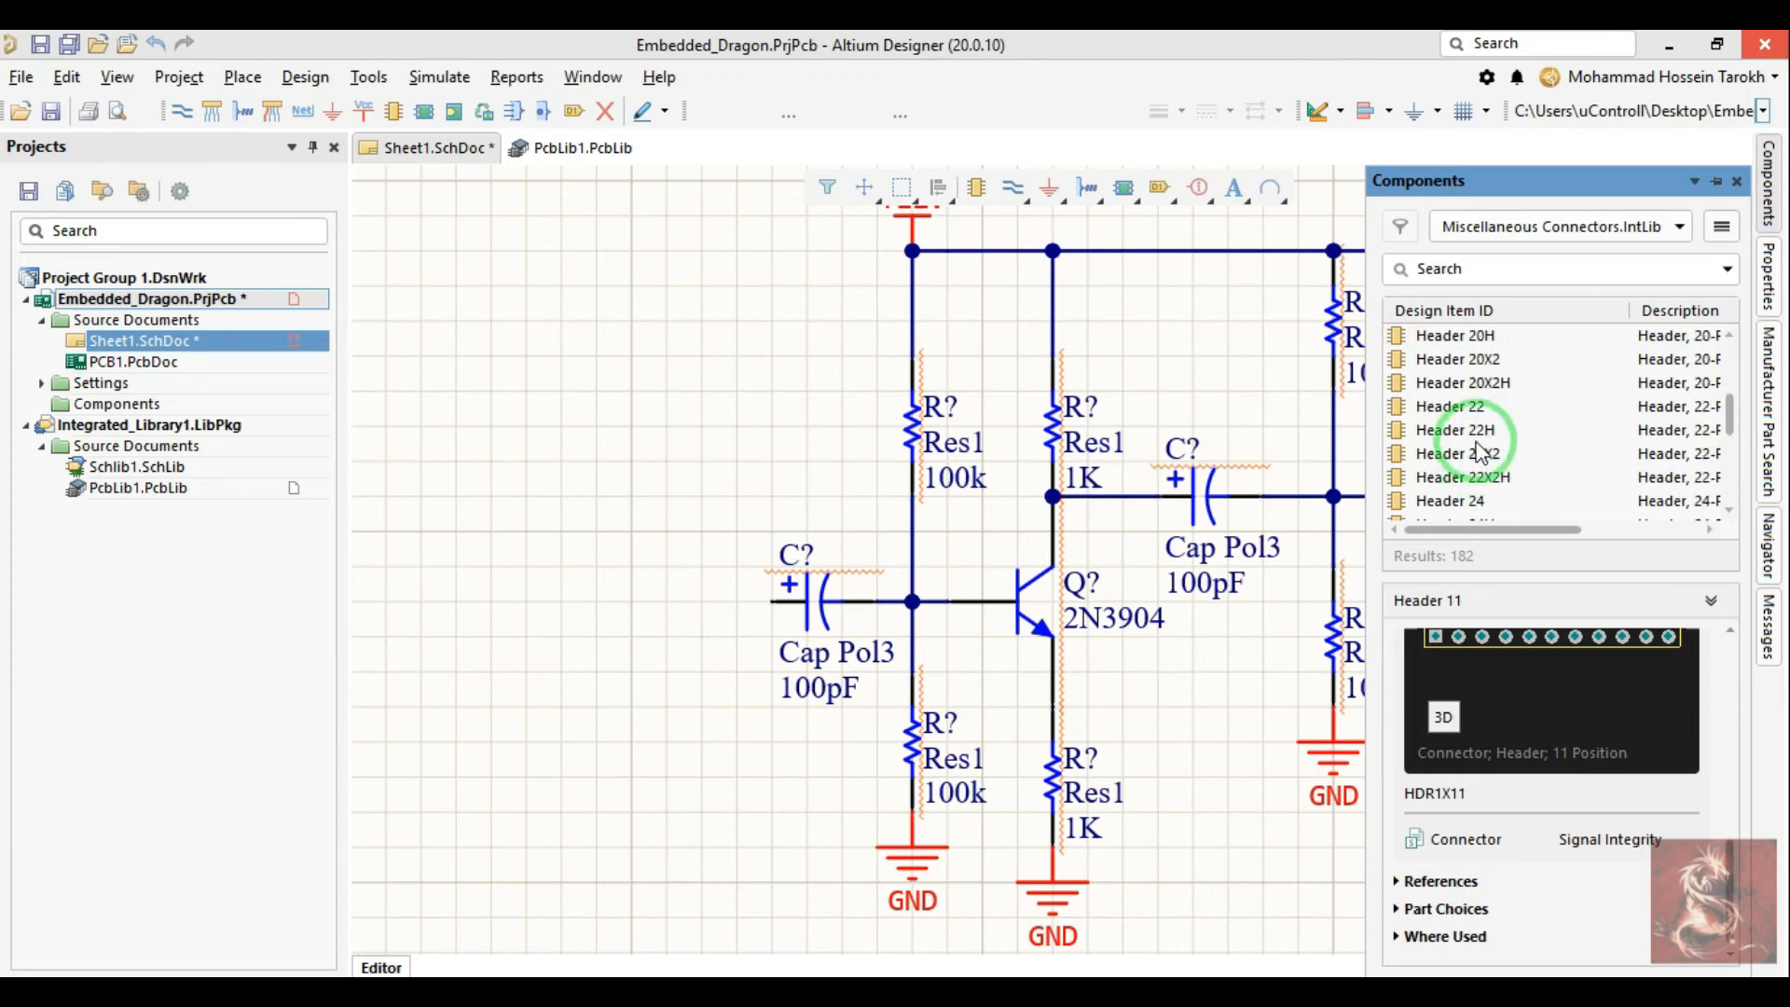
scroll(1457, 445, "down", 3)
scroll(1481, 464, "down", 3)
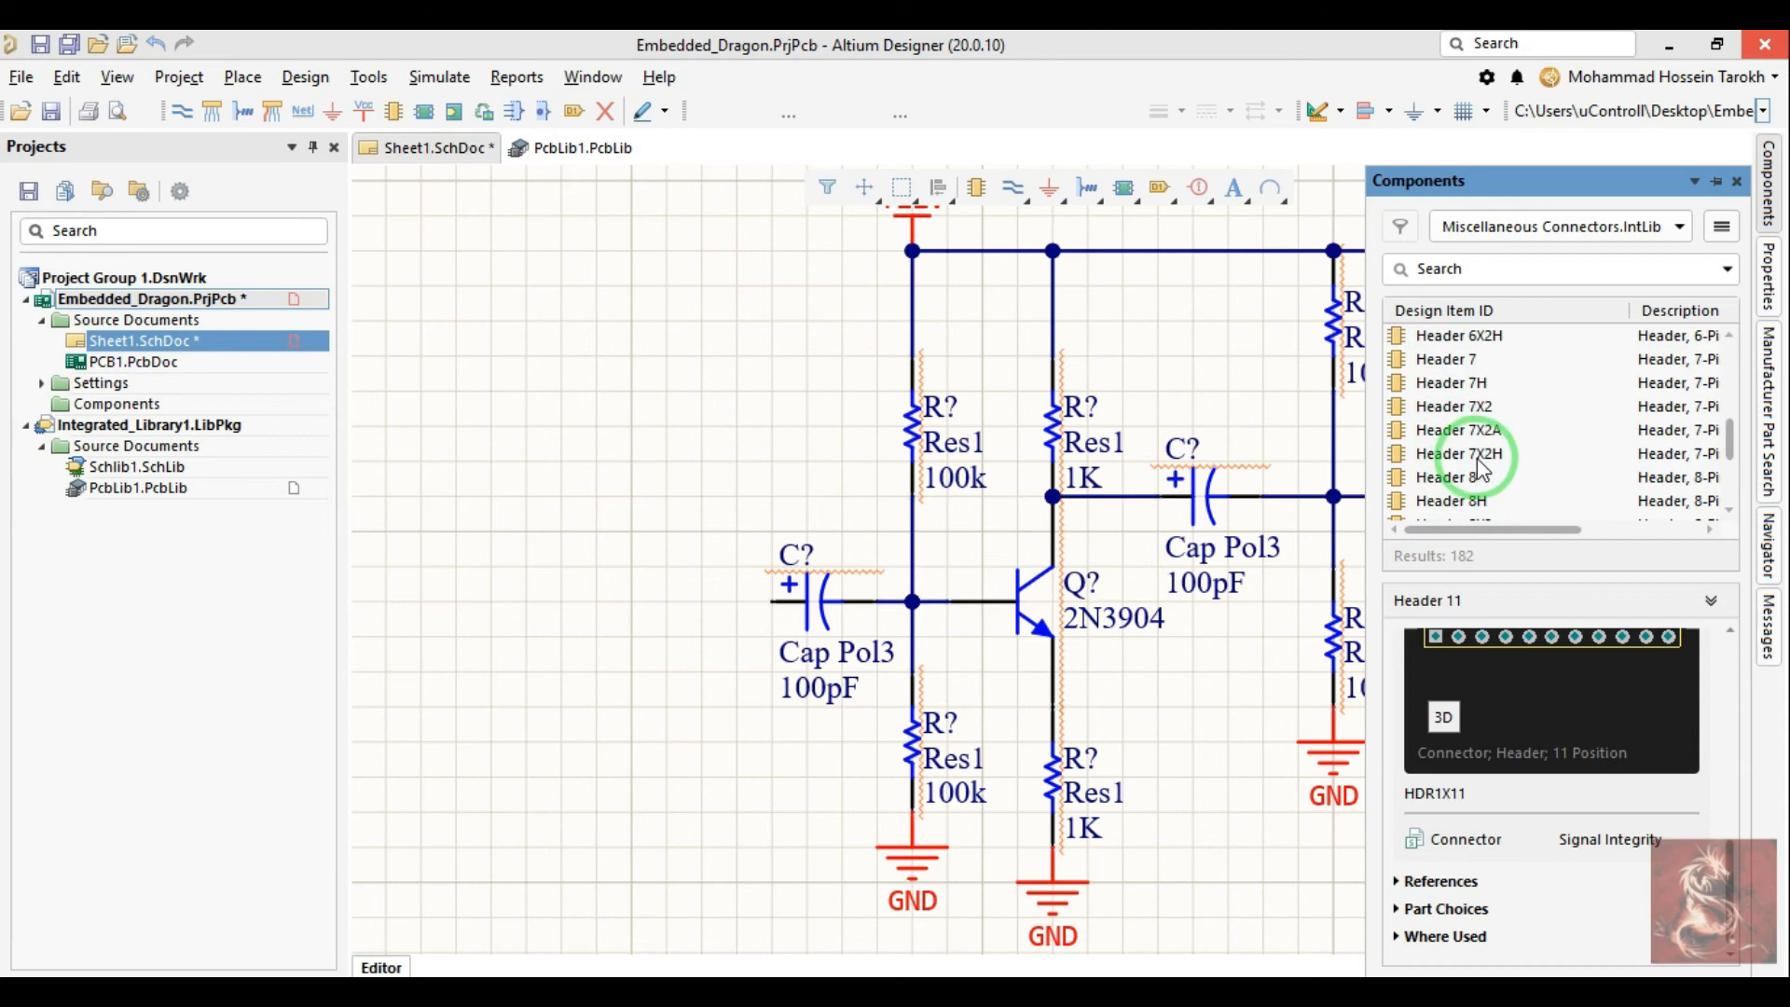
scroll(1483, 469, "up", 7)
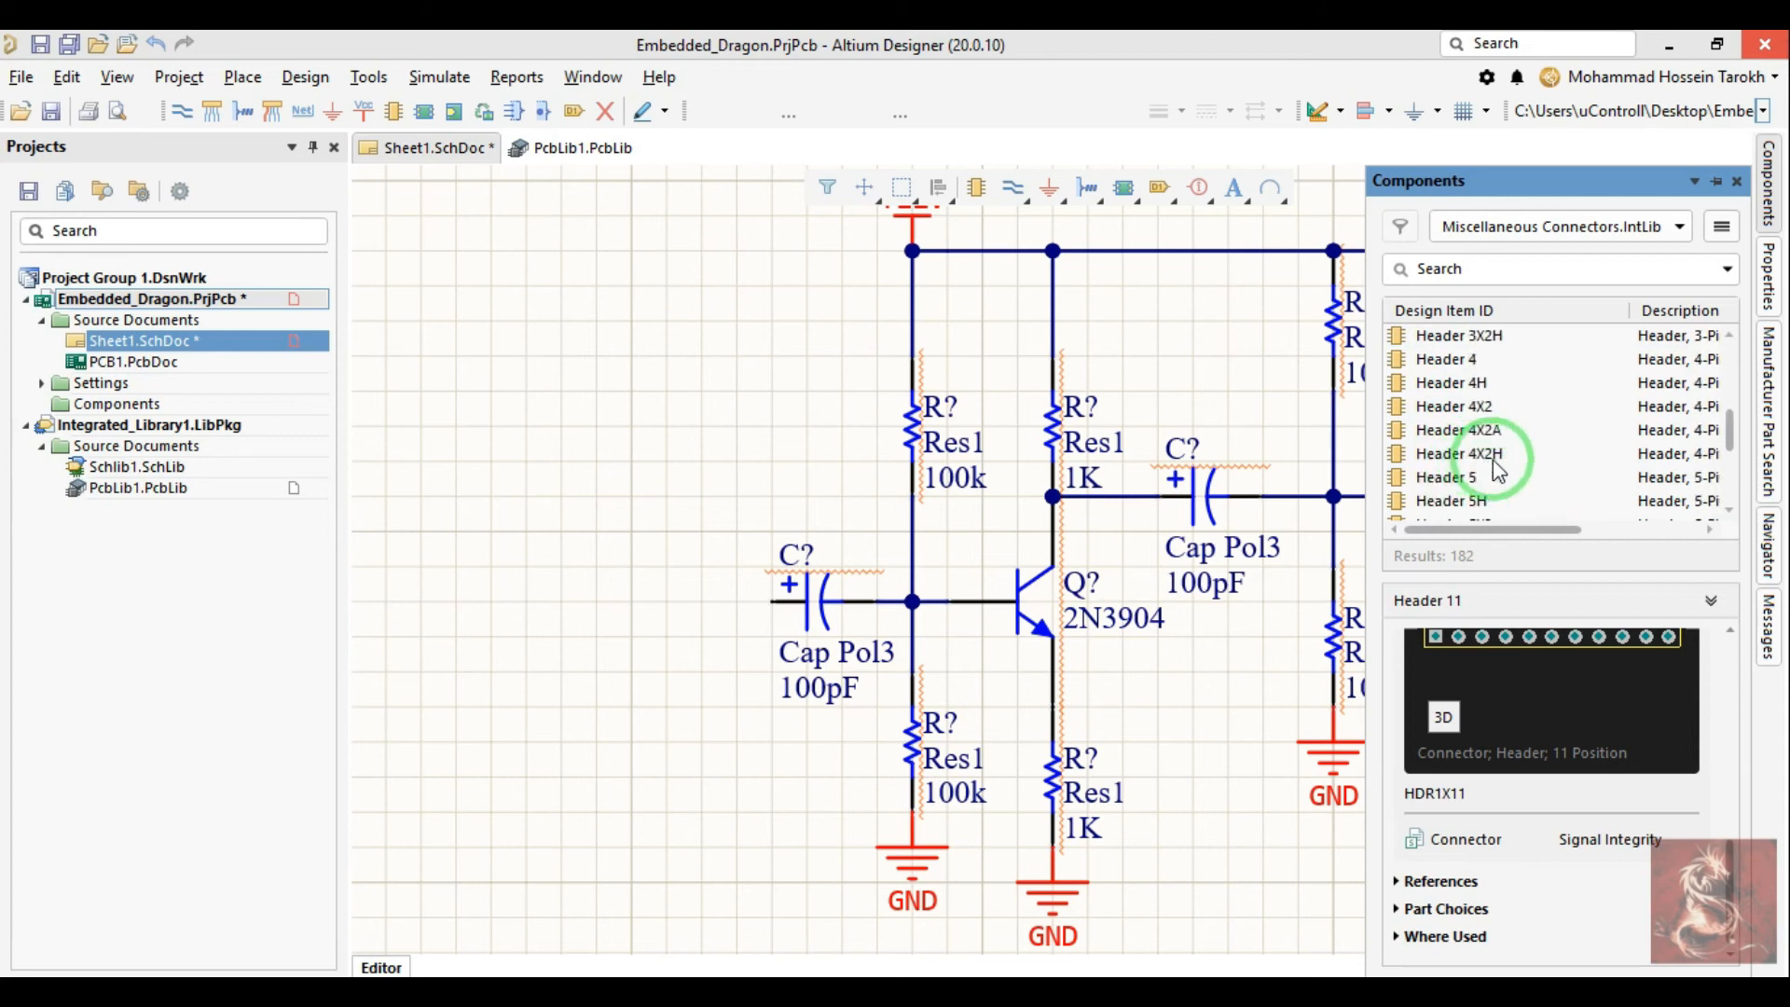
left_click(1471, 486)
scroll(1482, 447, "up", 6)
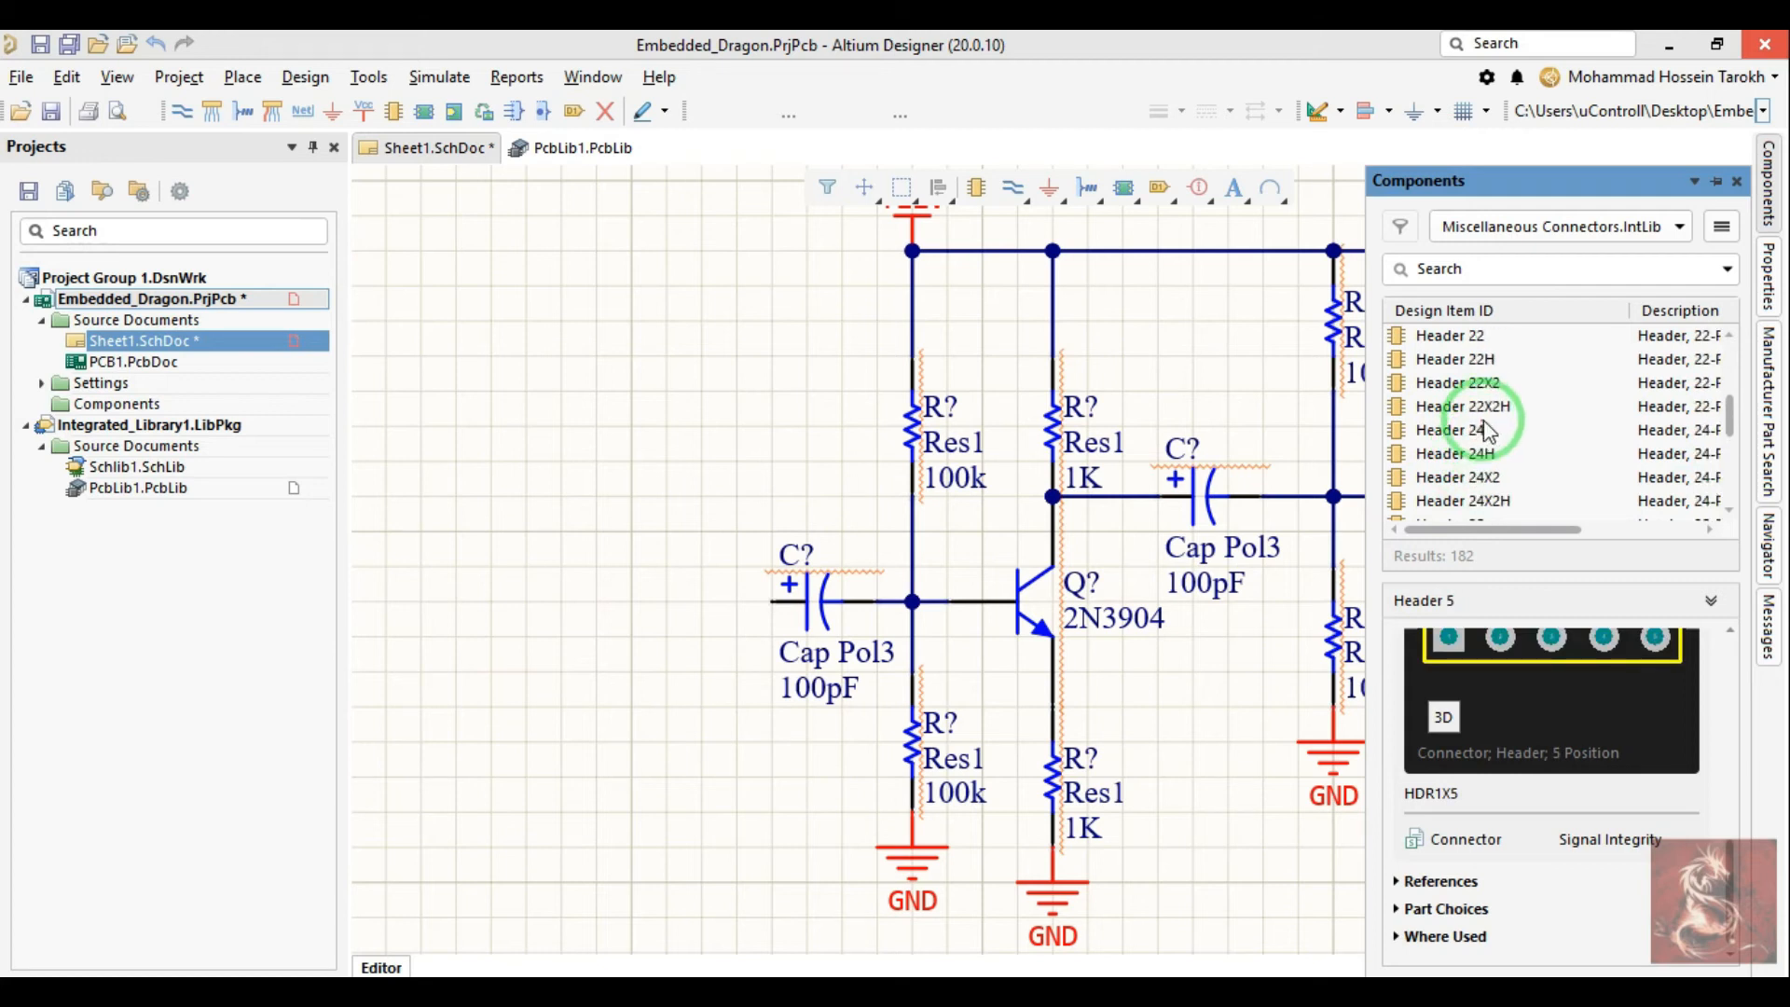
scroll(1492, 432, "down", 7)
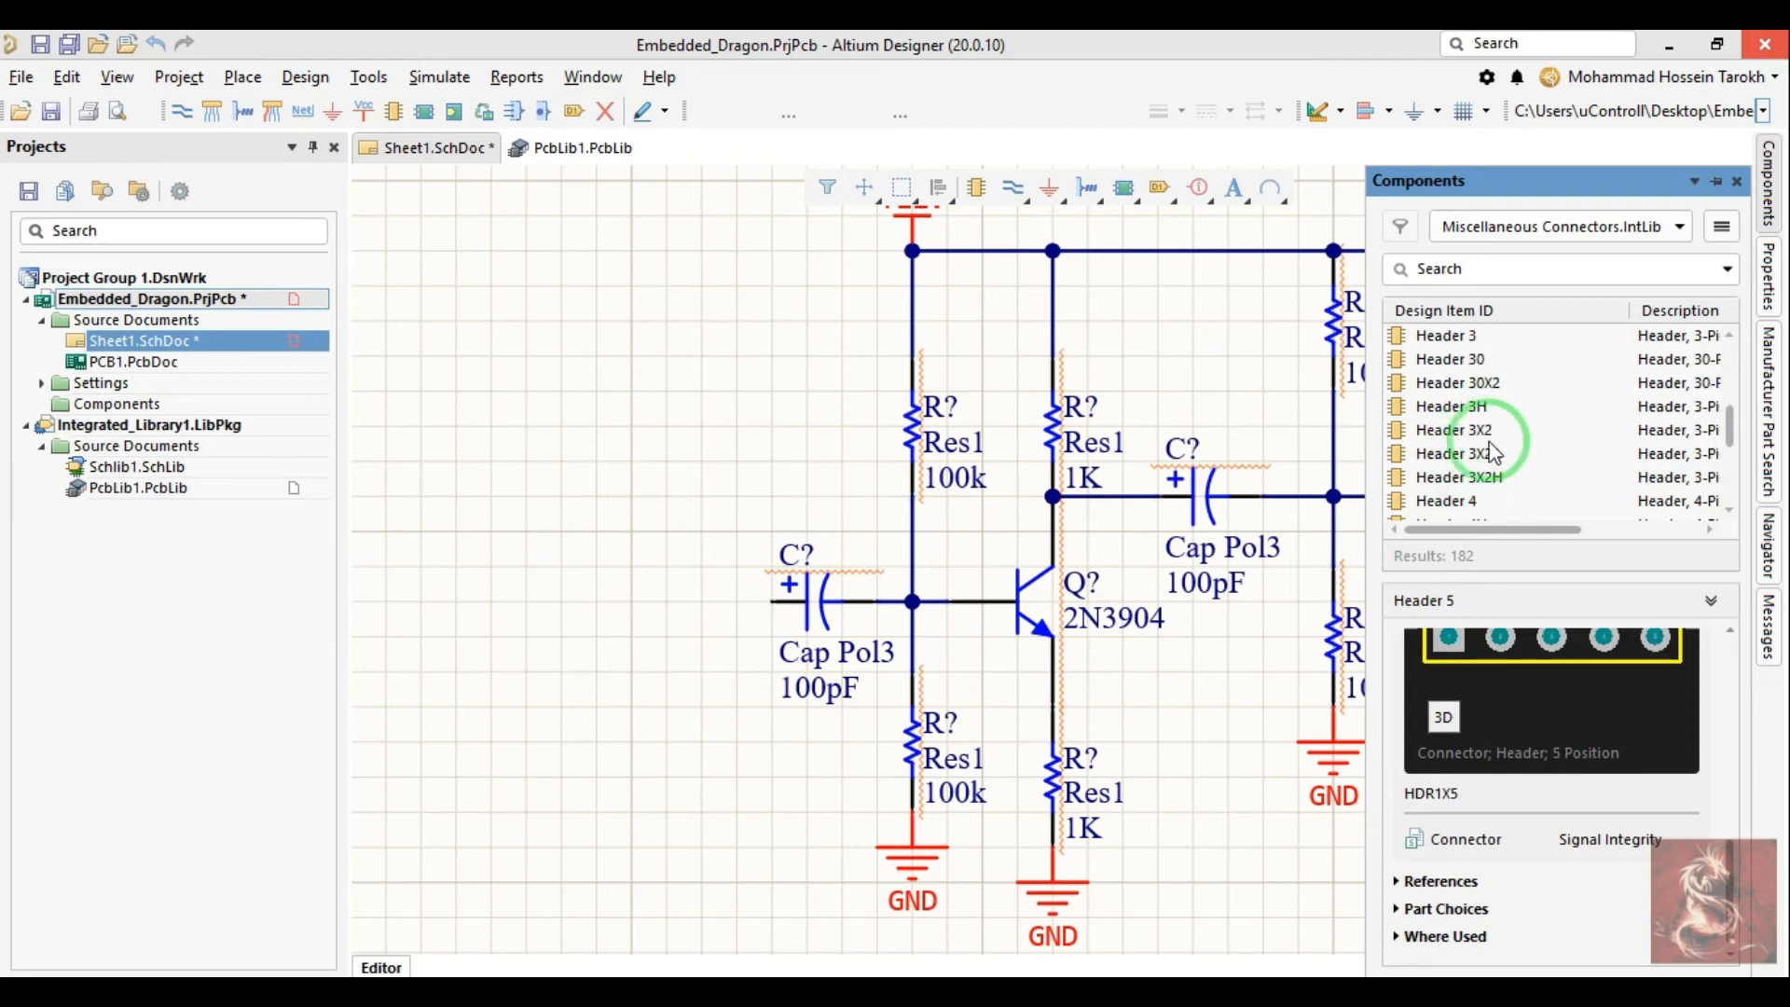
left_click(1452, 503)
scroll(1484, 420, "up", 3)
scroll(1492, 416, "up", 1)
Step: Place a Header 2 connector beside the input capacitor, with its pins facing the capacitor
left_click(1441, 457)
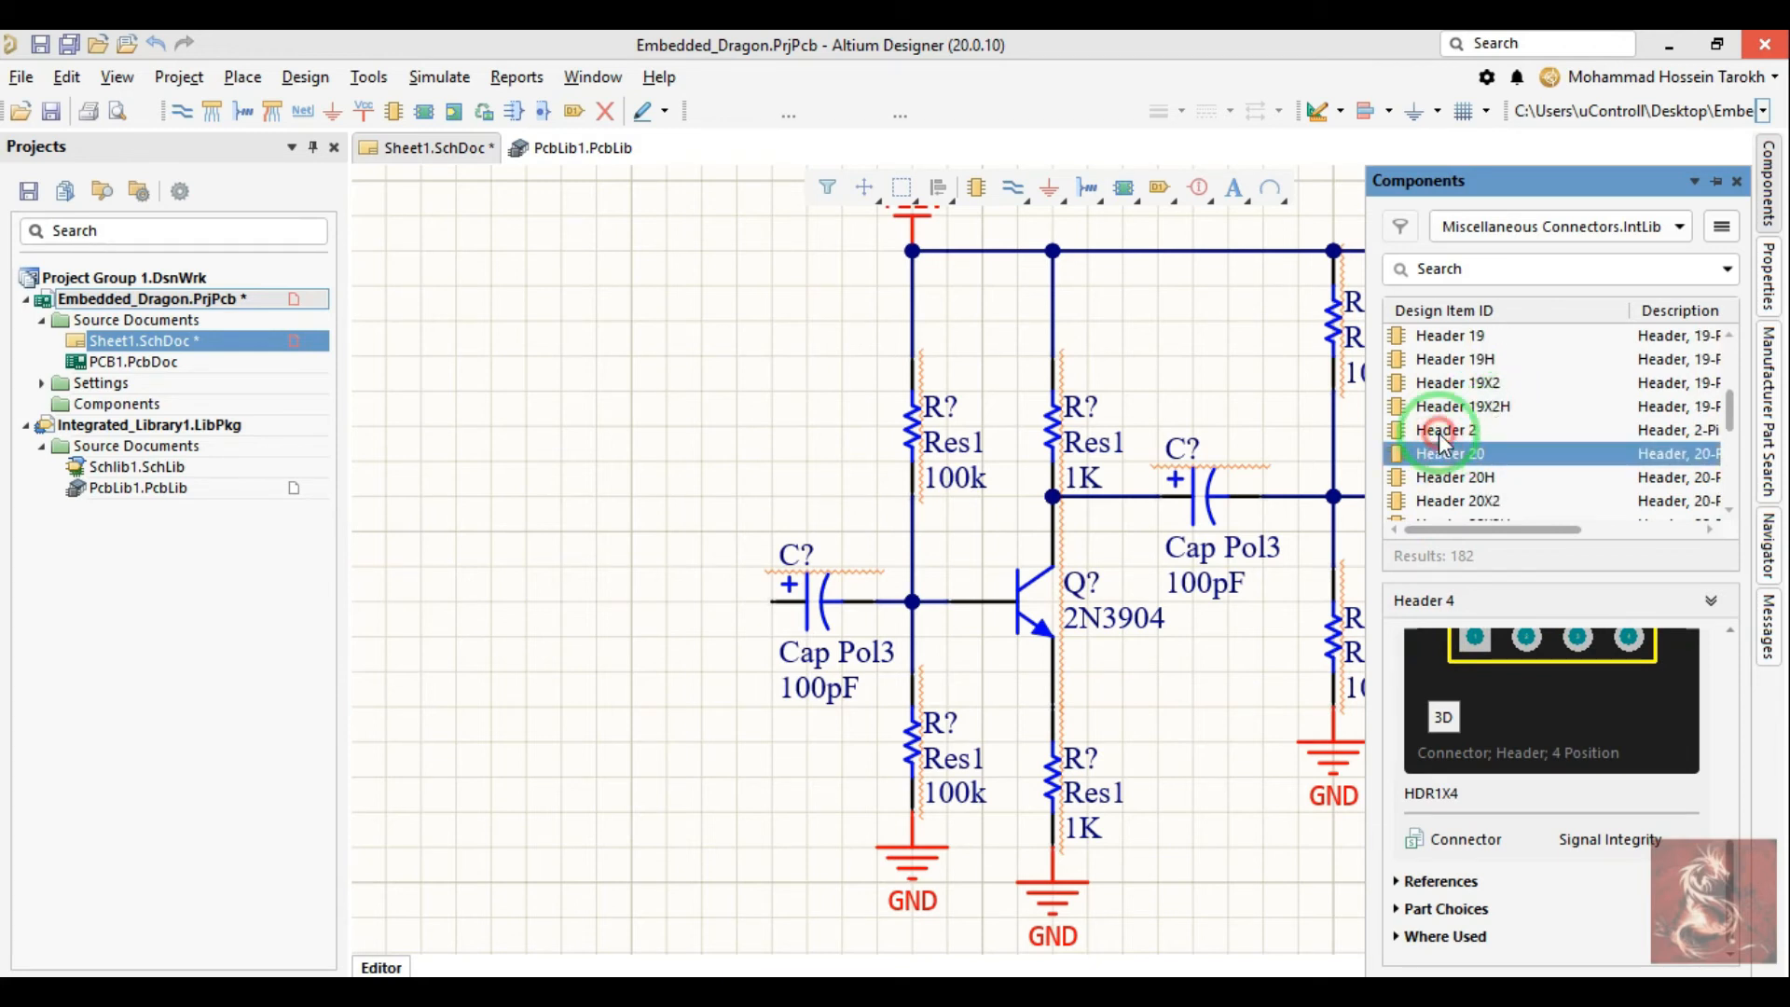
left_click(1441, 432)
left_click(1447, 407)
left_click(1443, 430)
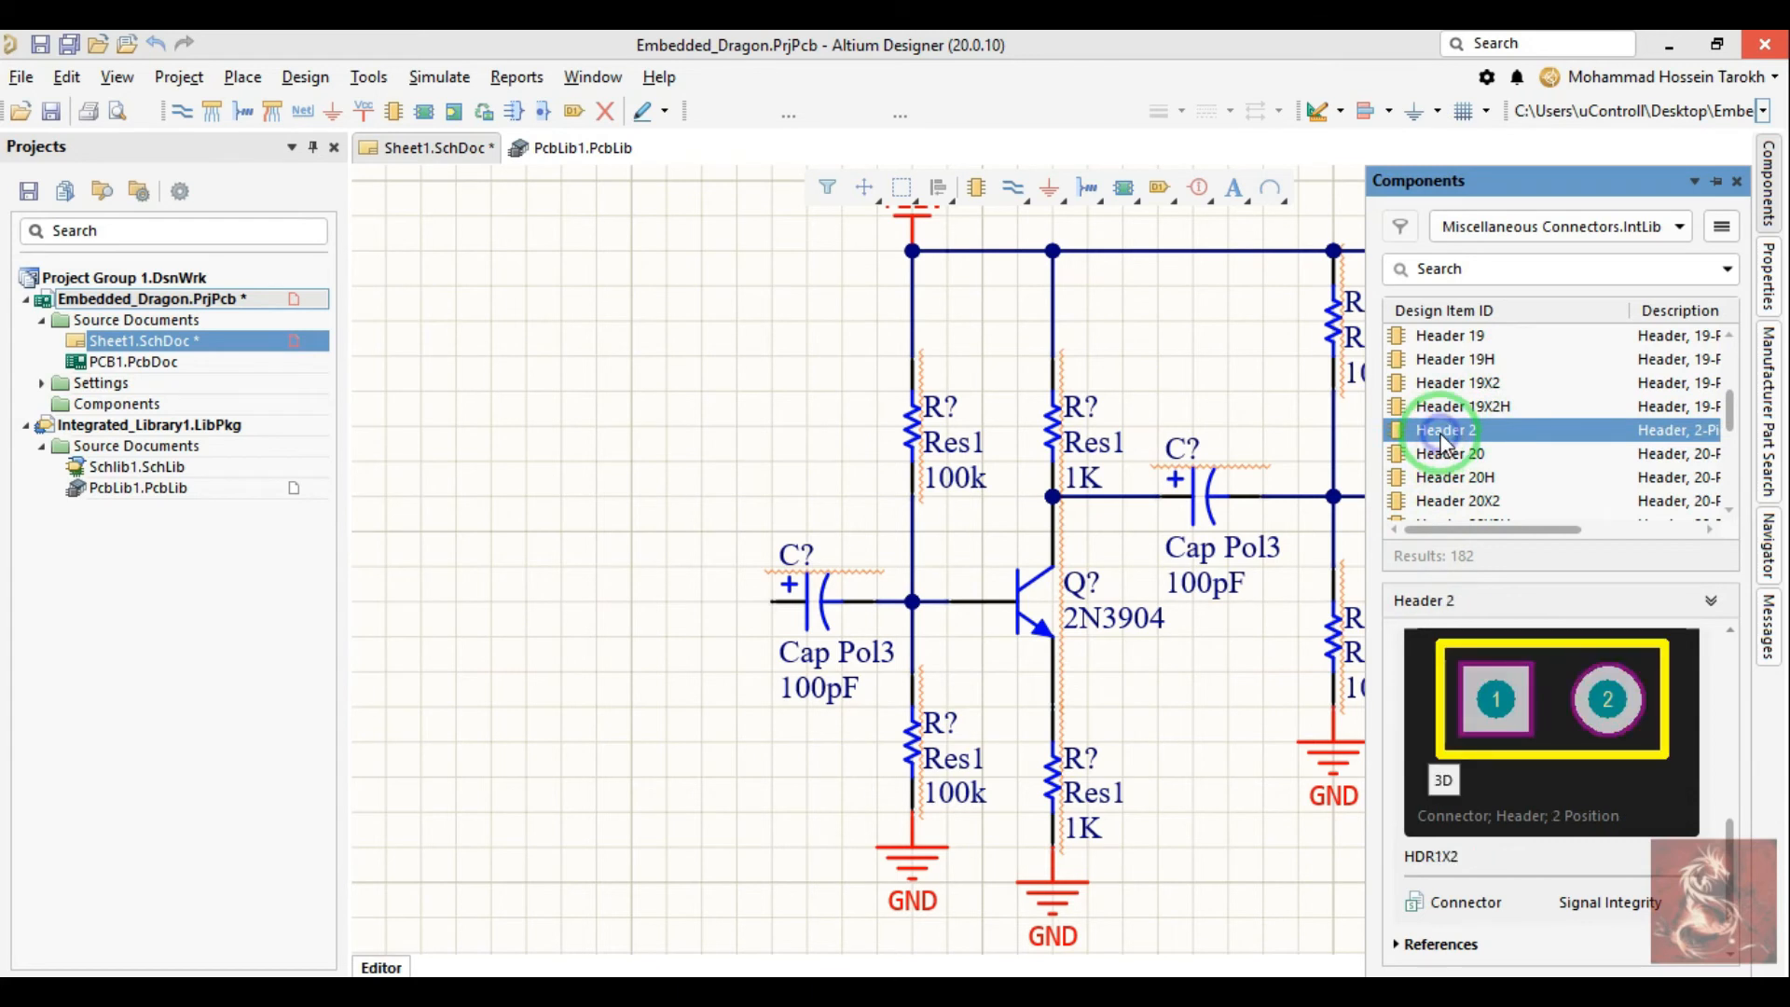
right_click(1443, 443)
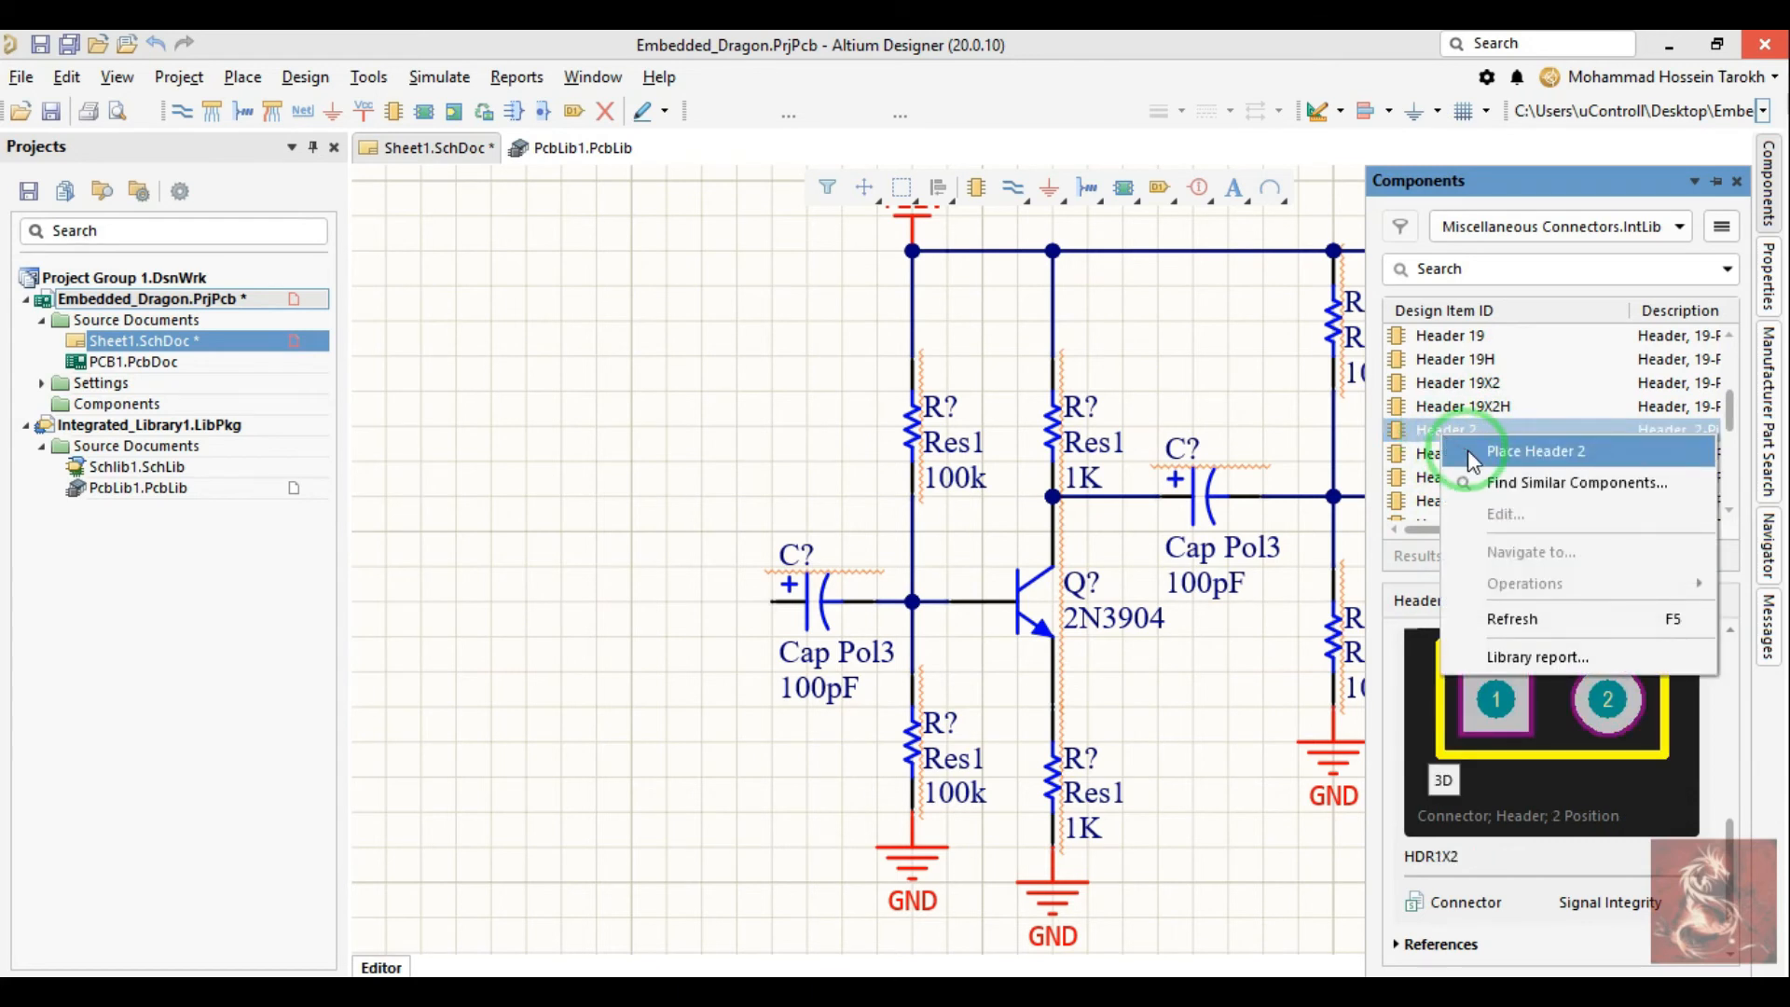
left_click(1472, 453)
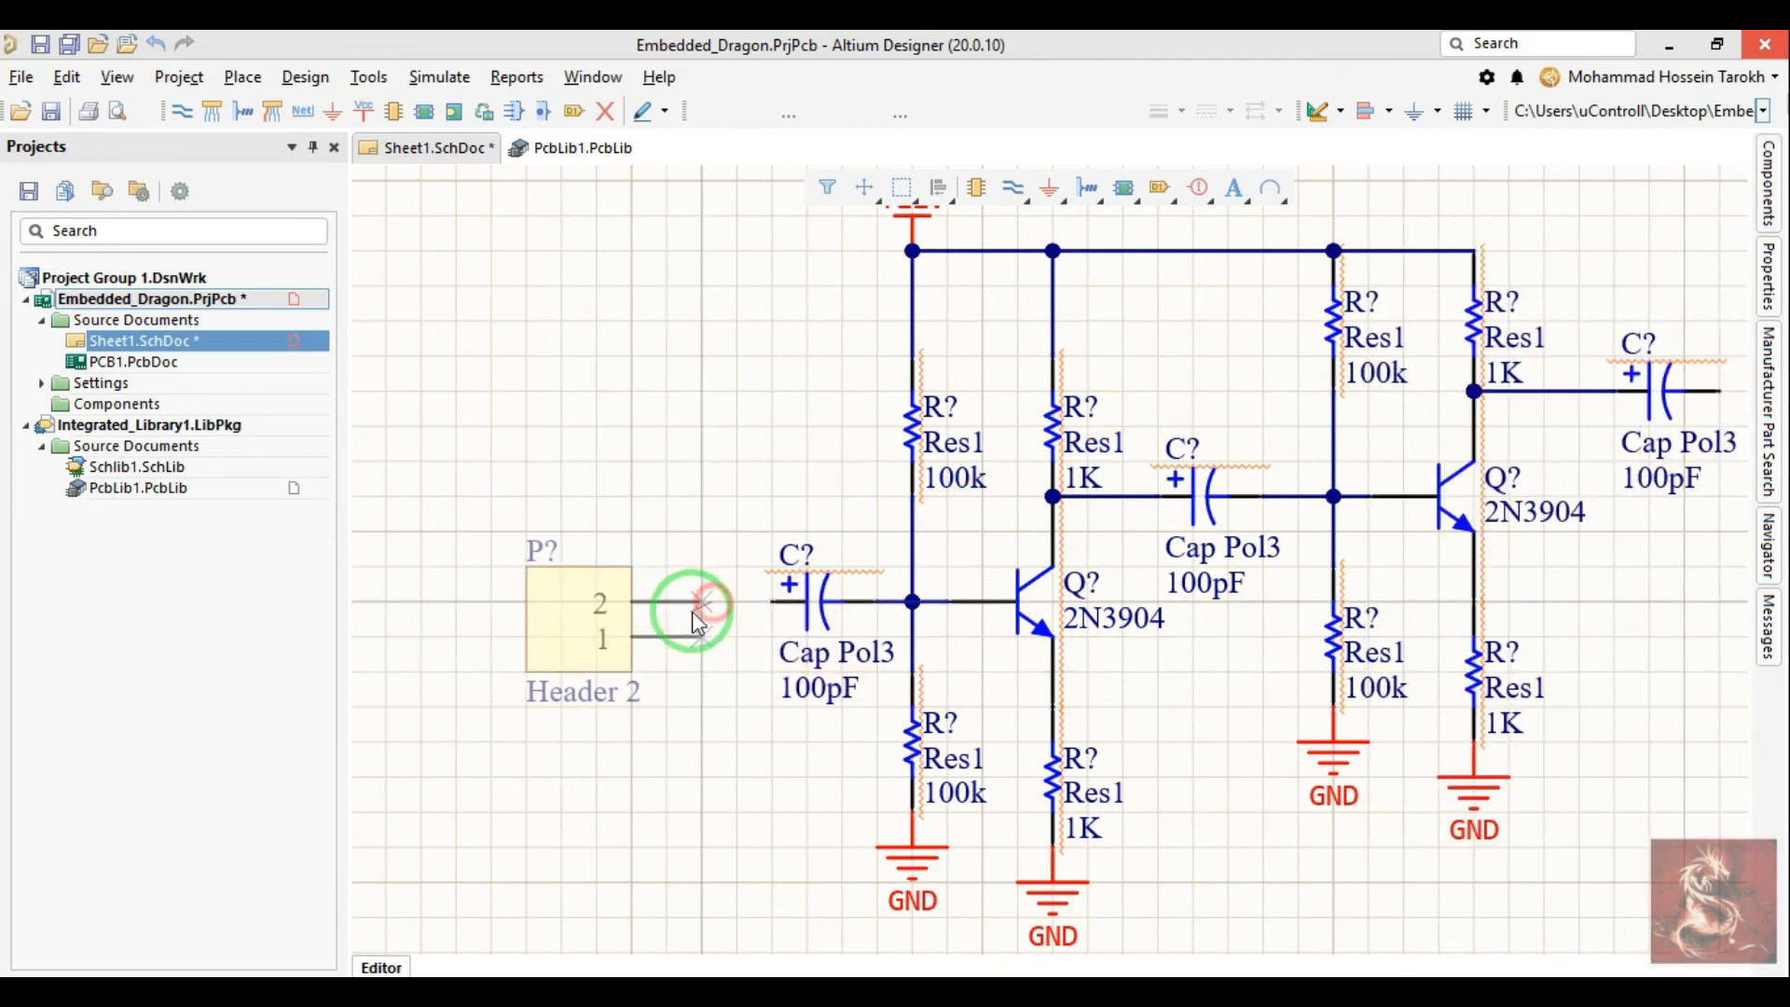
left_click(692, 612)
Step: Wire pin 2 of the input header to the input capacitor's positive pin
key("p")
key("w")
left_click(701, 610)
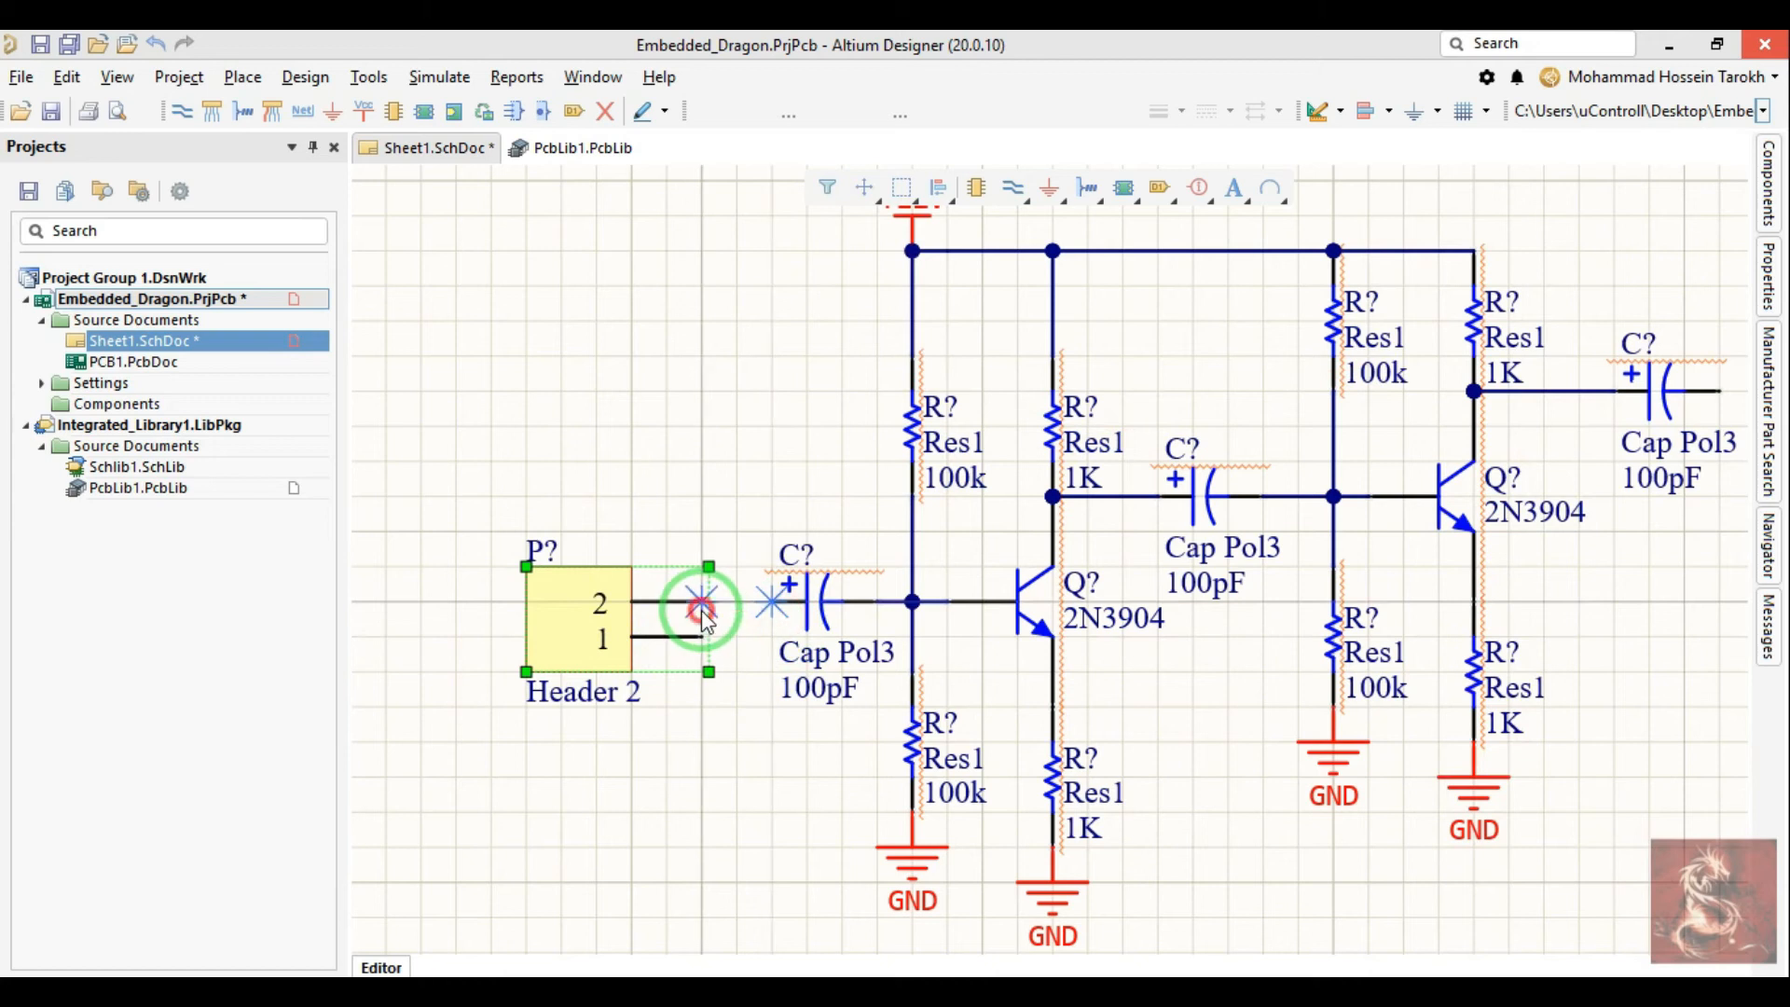
right_click(725, 775)
Step: Copy a GND port and attach it to pin 1 of the input header
left_click_drag(912, 875, 709, 671, "shift")
key("v")
key("Escape")
scroll(732, 692, "down", 3, "ctrl")
Step: Copy the Header 2 connector to the output side beyond the last capacitor, mirrored so its pins face the circuit
right_click_drag(1341, 757, 1138, 744)
left_click_drag(429, 627, 1331, 480, "shift")
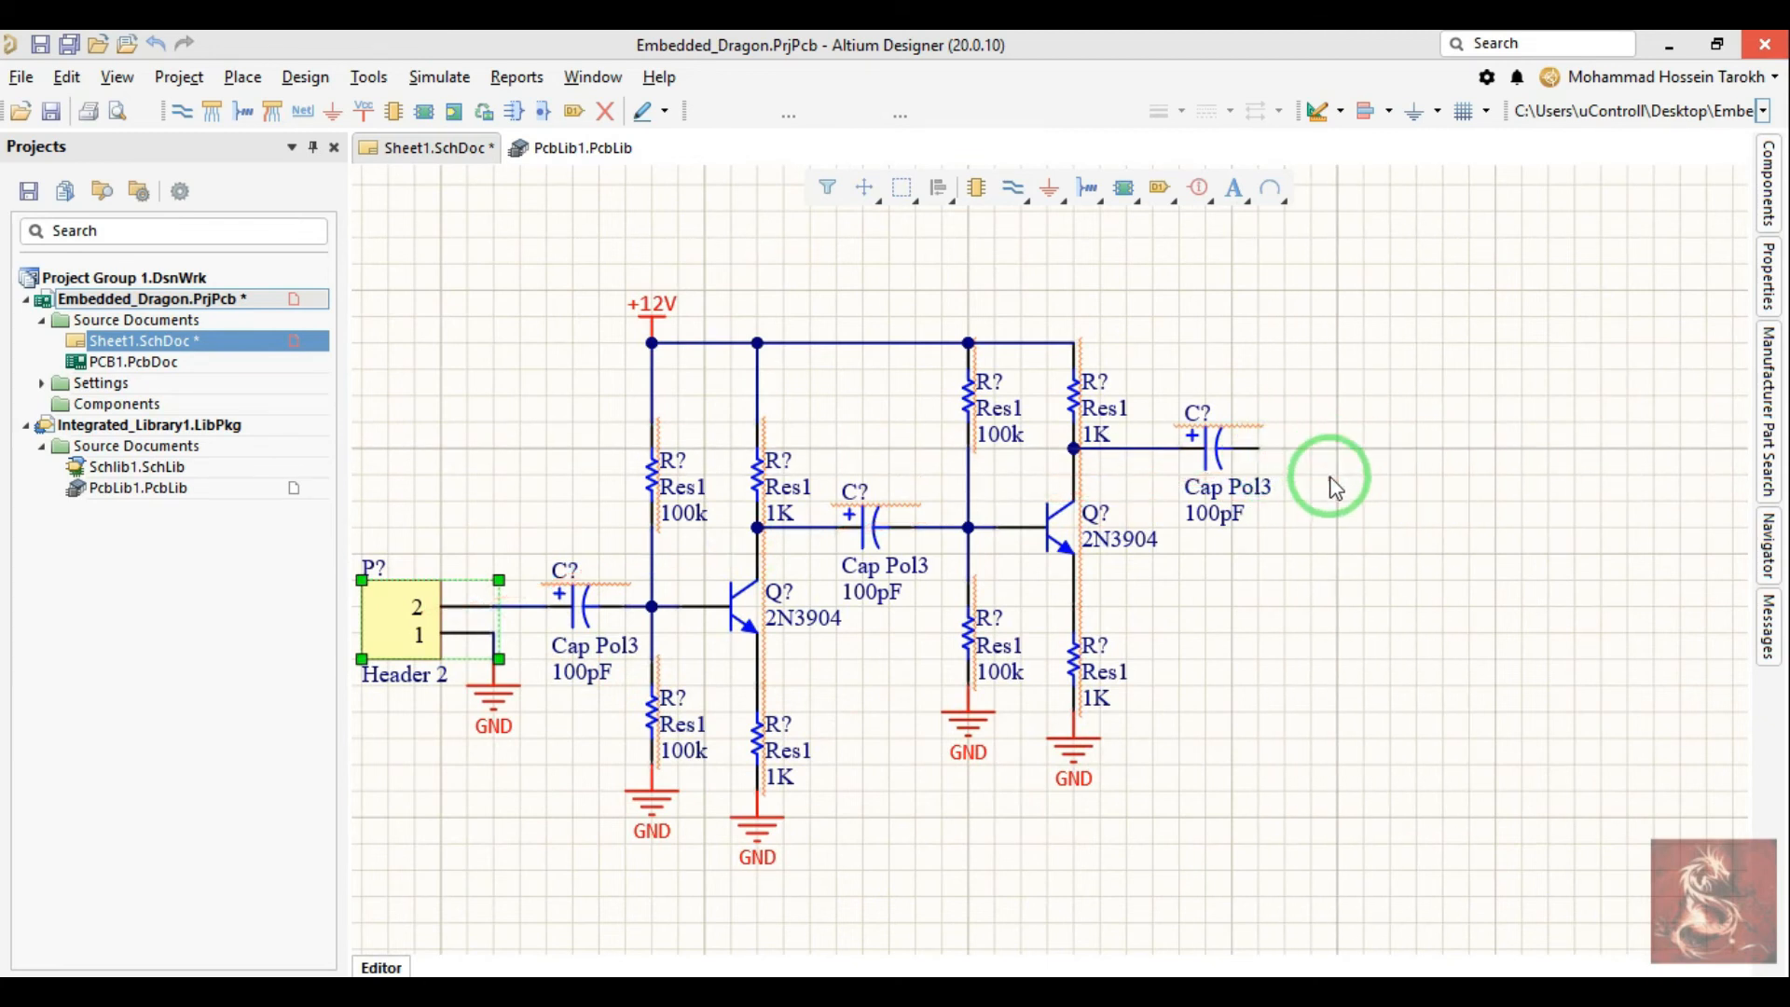
scroll(1330, 479, "up", 2, "ctrl")
right_click_drag(1290, 520, 1351, 592)
Step: Wire the output capacitor's free pin to pin 2 of the output header
key("p")
key("w")
left_click(1277, 498)
left_click(1380, 498)
scroll(1287, 652, "down", 2, "ctrl")
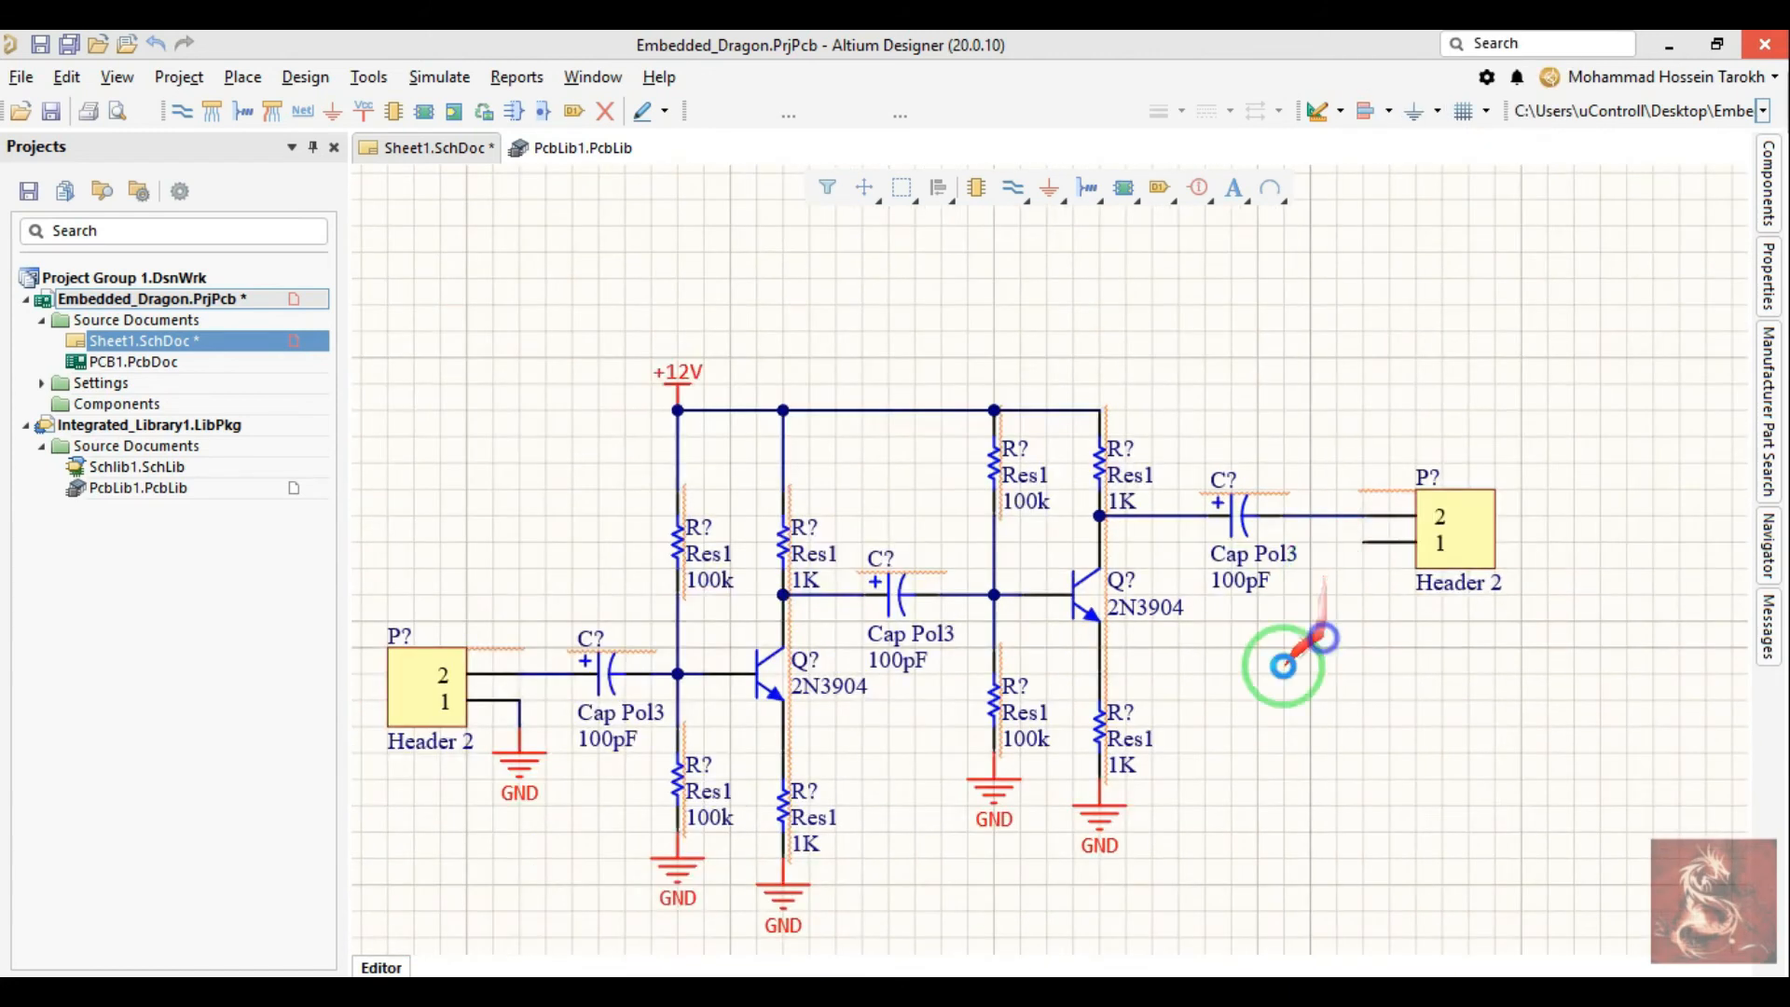
Step: Copy a GND port and attach it to pin 1 of the output header
scroll(1128, 820, "up", 2, "ctrl")
left_click_drag(1084, 798, 1458, 522, "shift")
right_click_drag(1458, 522, 1367, 631)
Step: Pick up the output header and rotate it repeatedly while it is being moved
left_click_drag(1401, 559, 1307, 685)
key("space")
key("space")
key("space")
key("space")
key("space")
key("Escape")
Step: Flip the output header horizontally and vertically while moving it, and put it back on its two wire ends
scroll(1373, 429, "down", 5)
key("x")
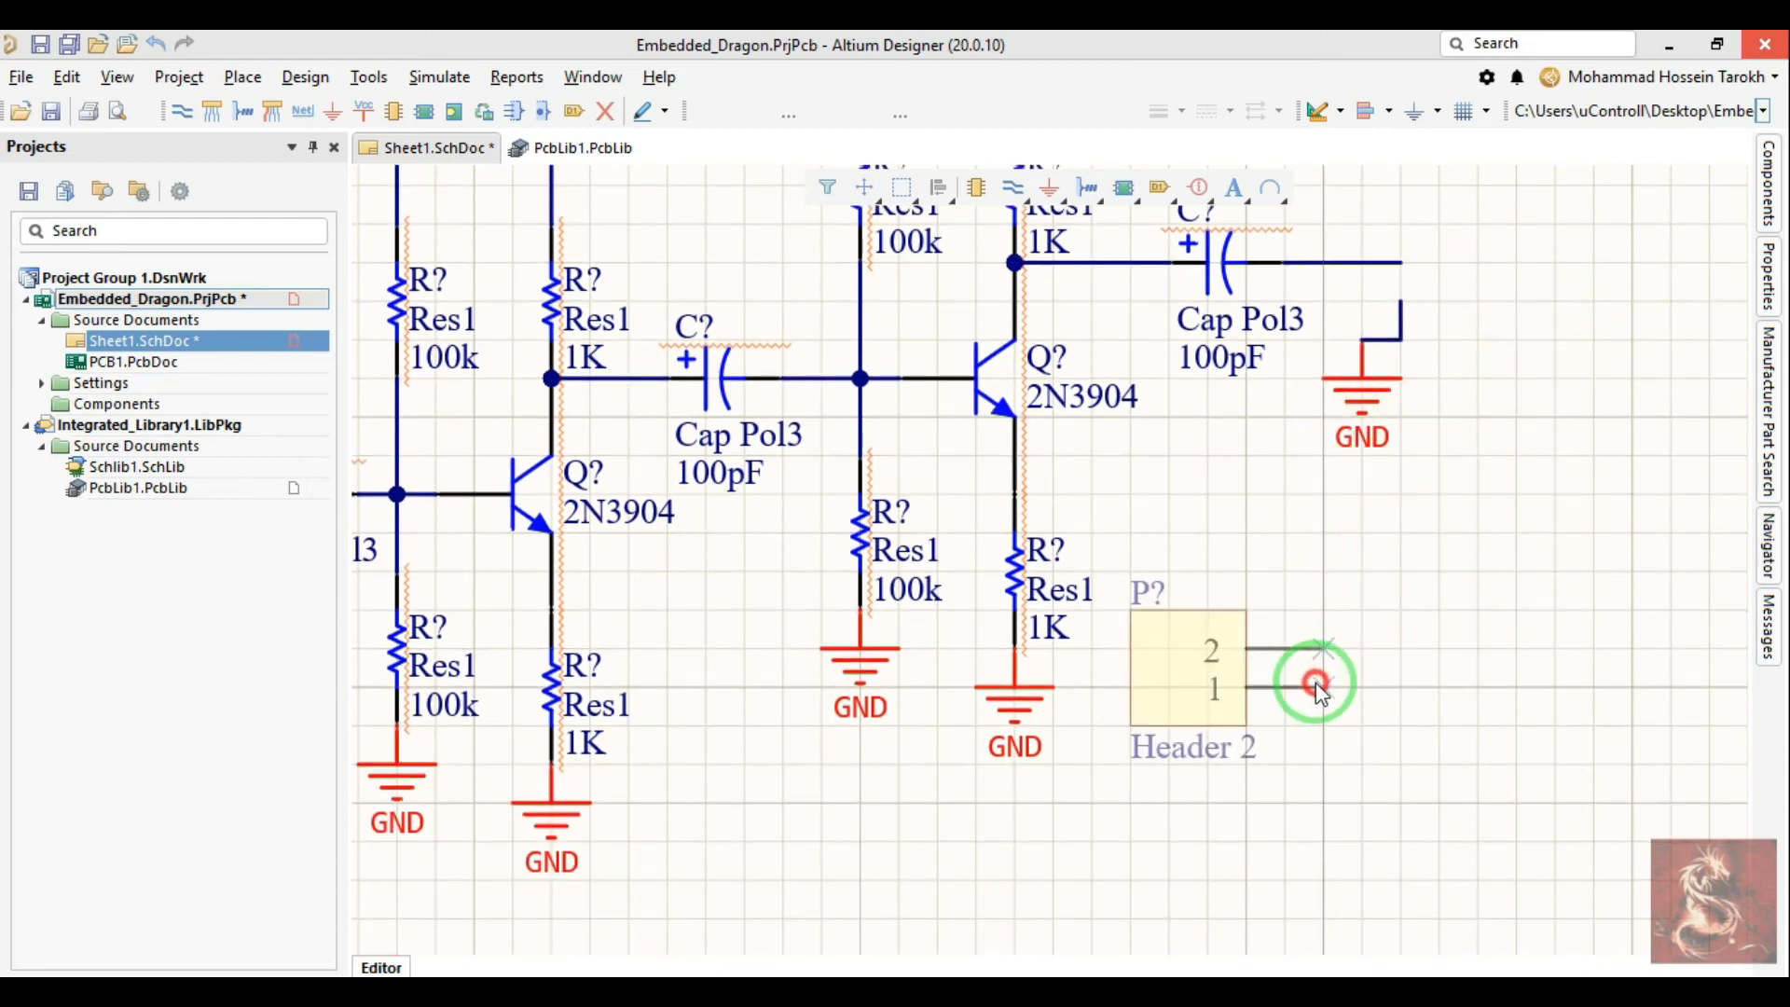
key("x")
key("x")
key("x")
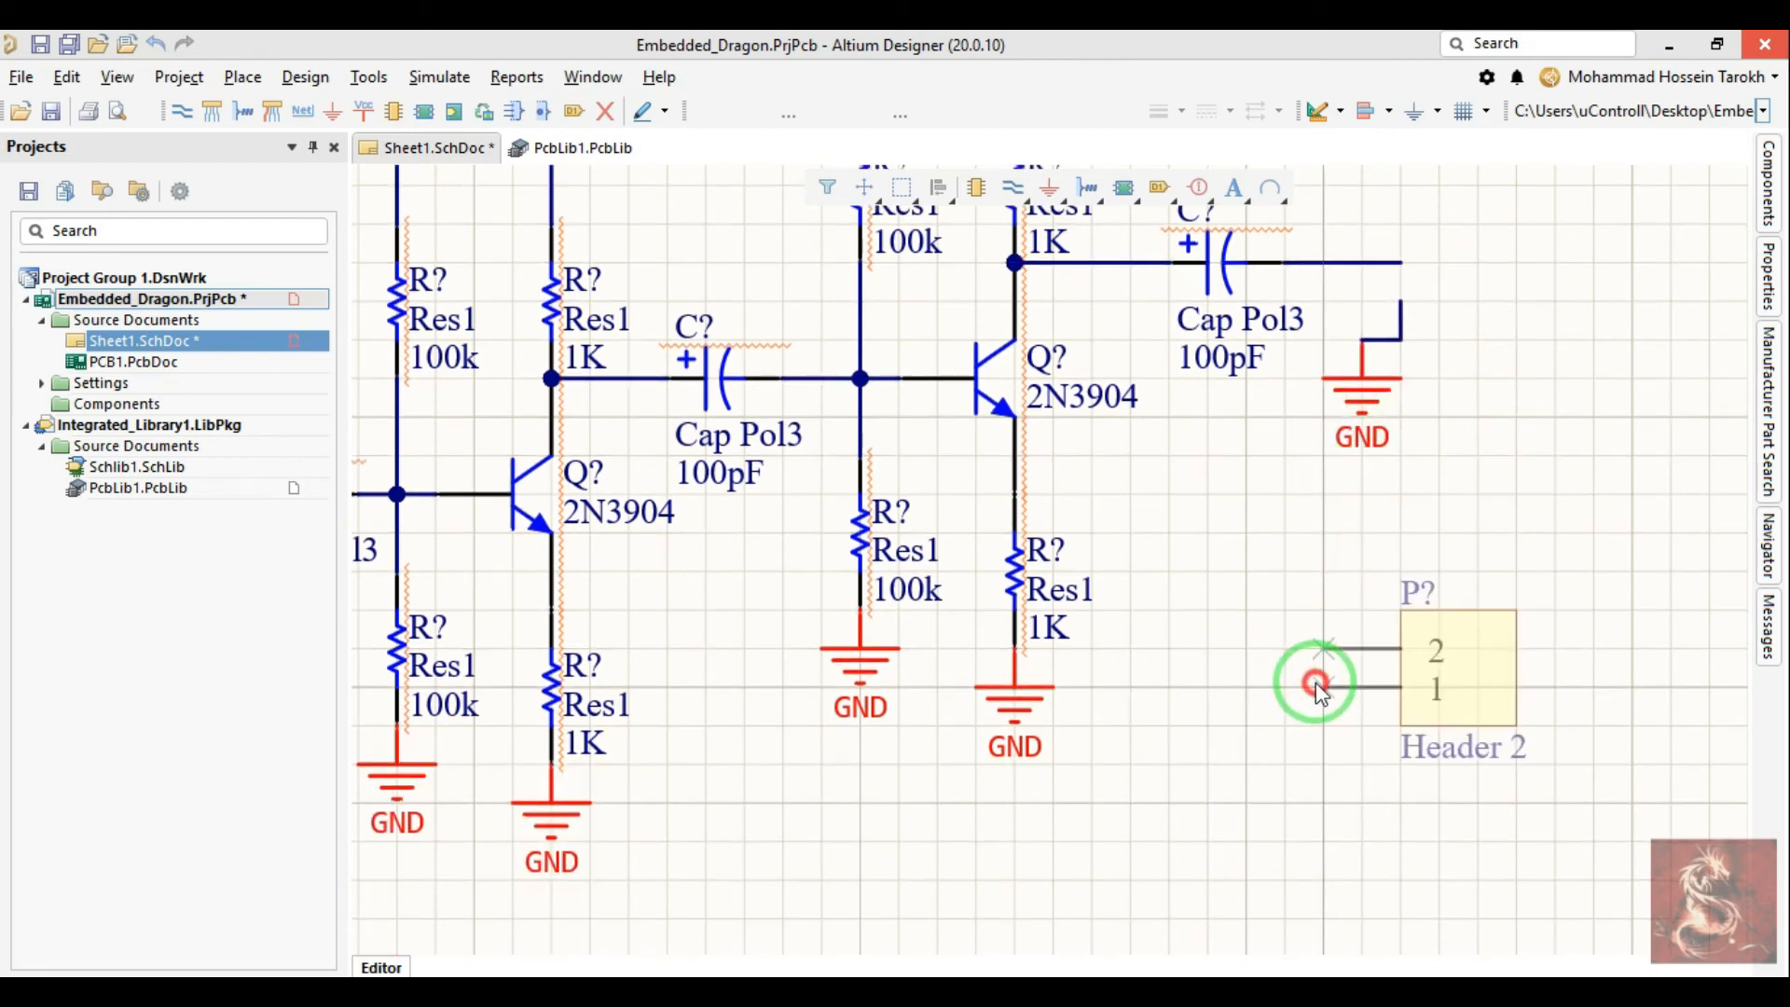
key("y")
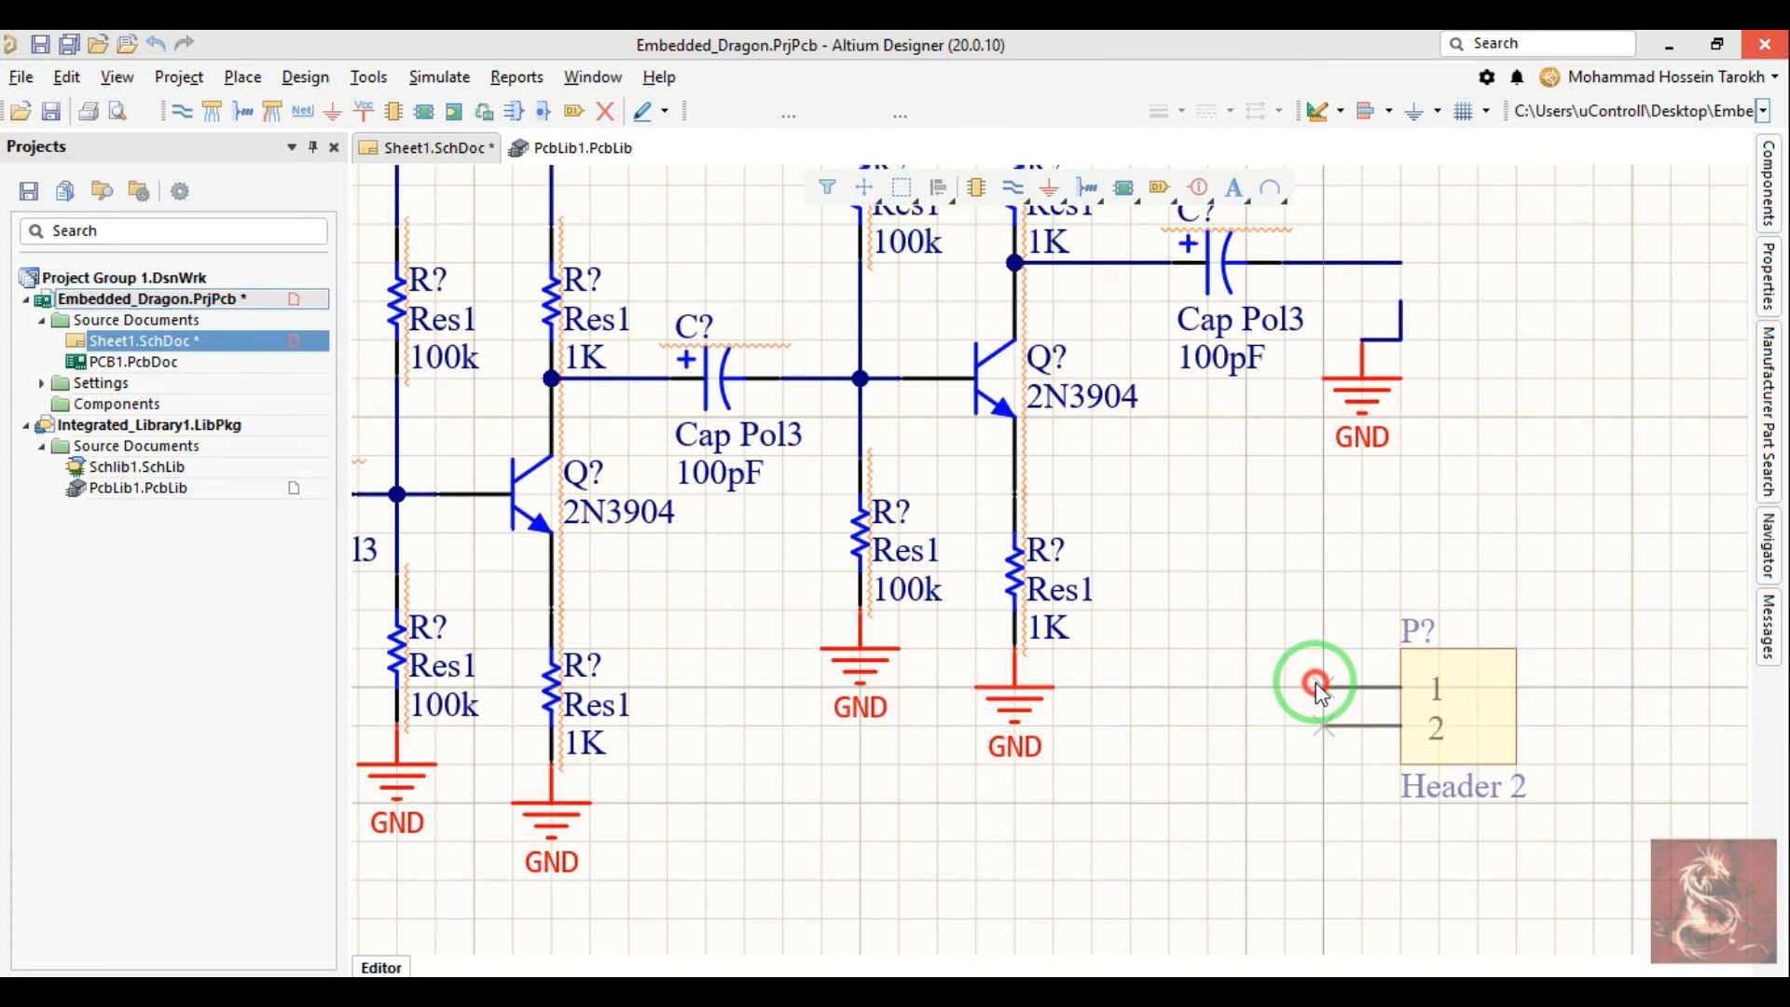
key("y")
scroll(1427, 438, "up", 1)
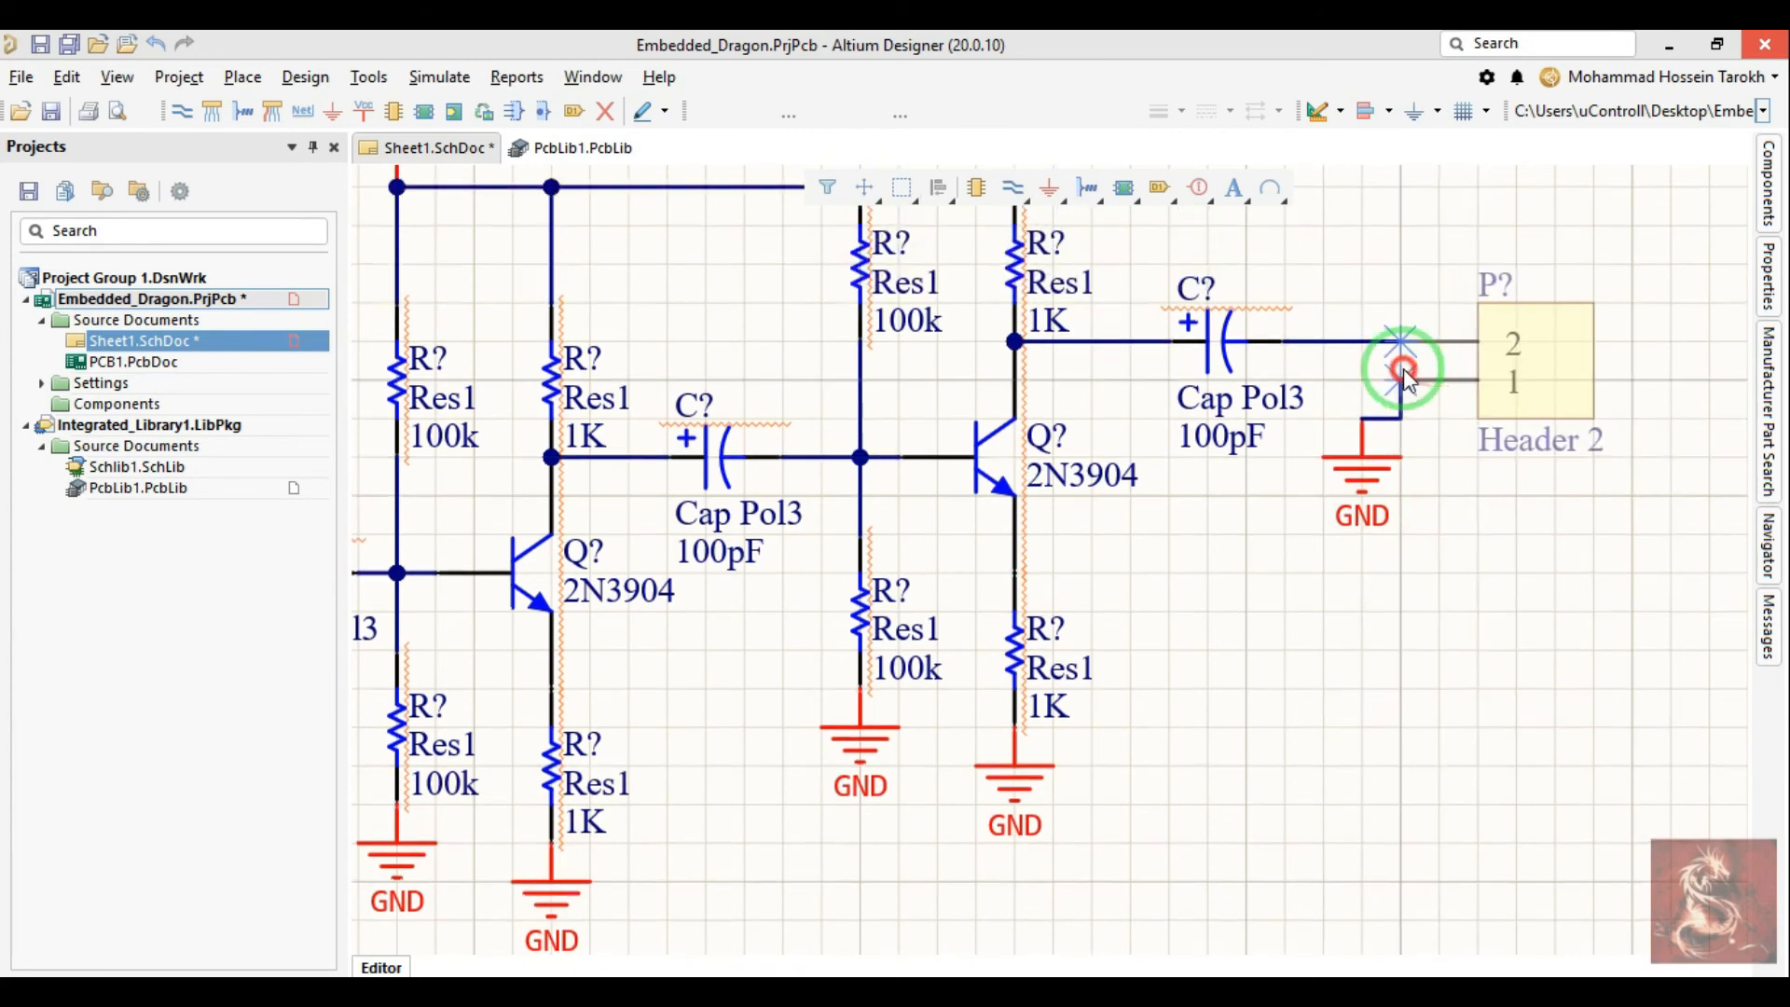
left_click(1402, 367)
Step: Save the schematic sheet Sheet1.SchDoc
scroll(1390, 335, "down", 3, "ctrl")
scroll(1287, 531, "up", 1, "ctrl")
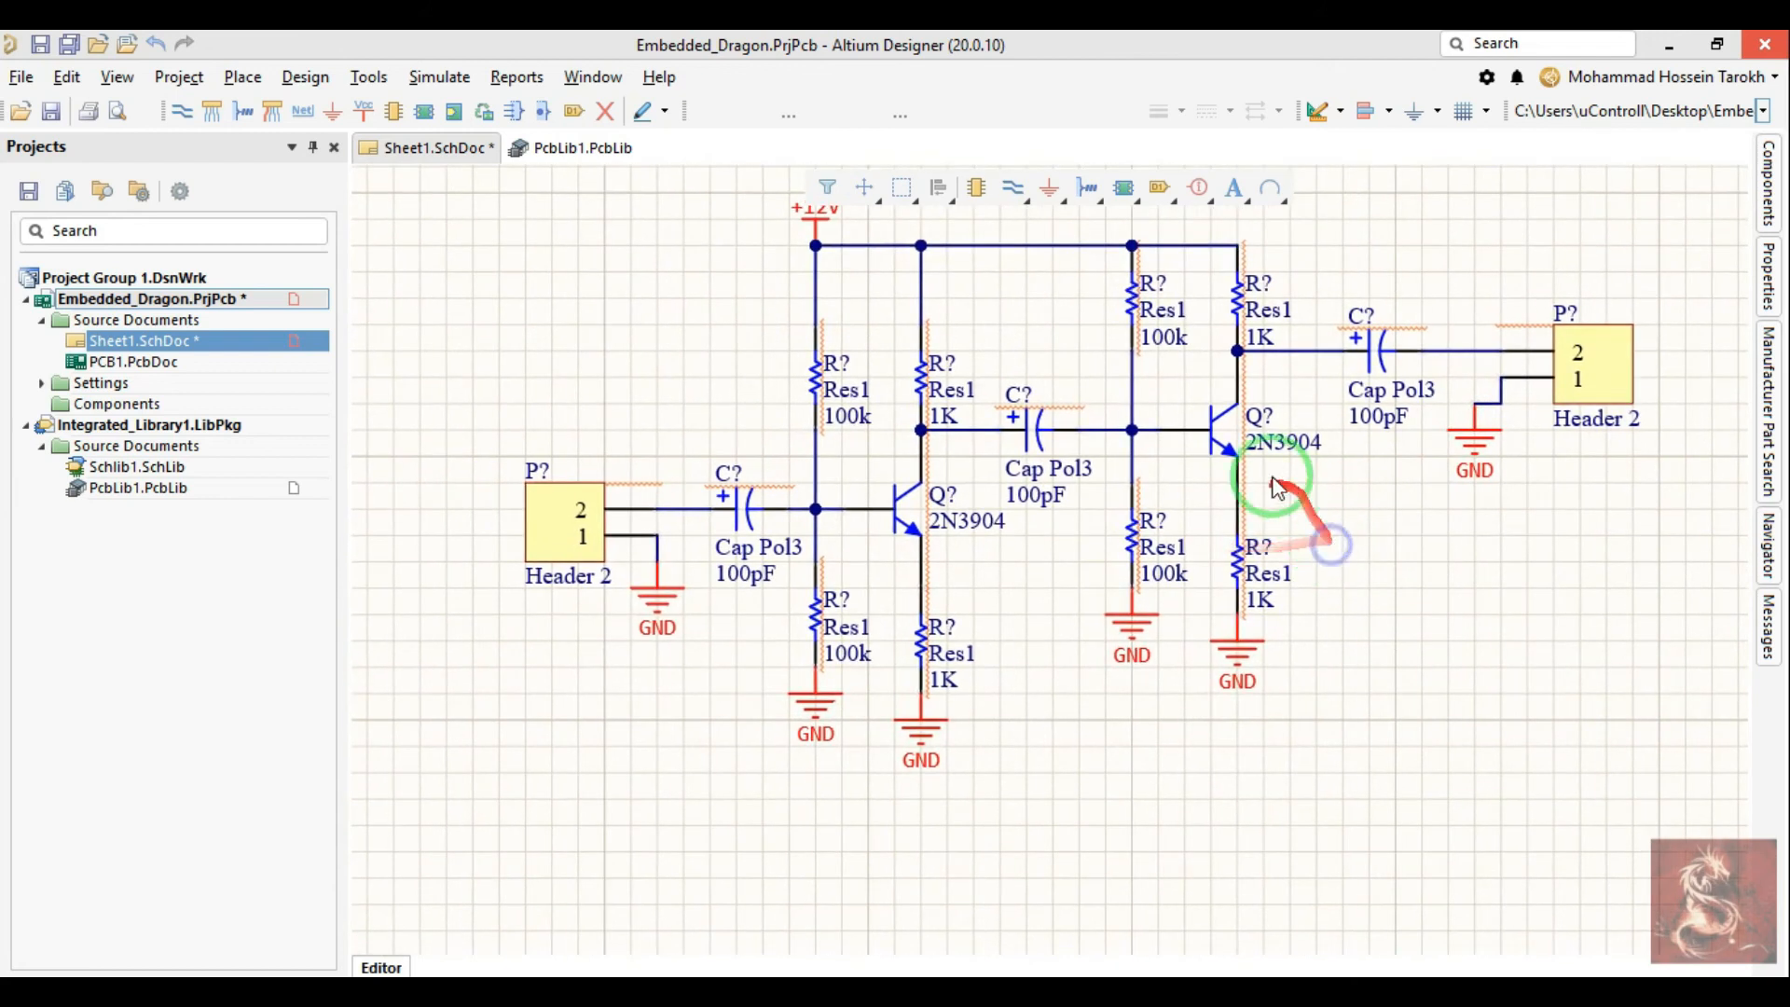
scroll(960, 522, "down", 2, "ctrl")
key("ctrl+s")
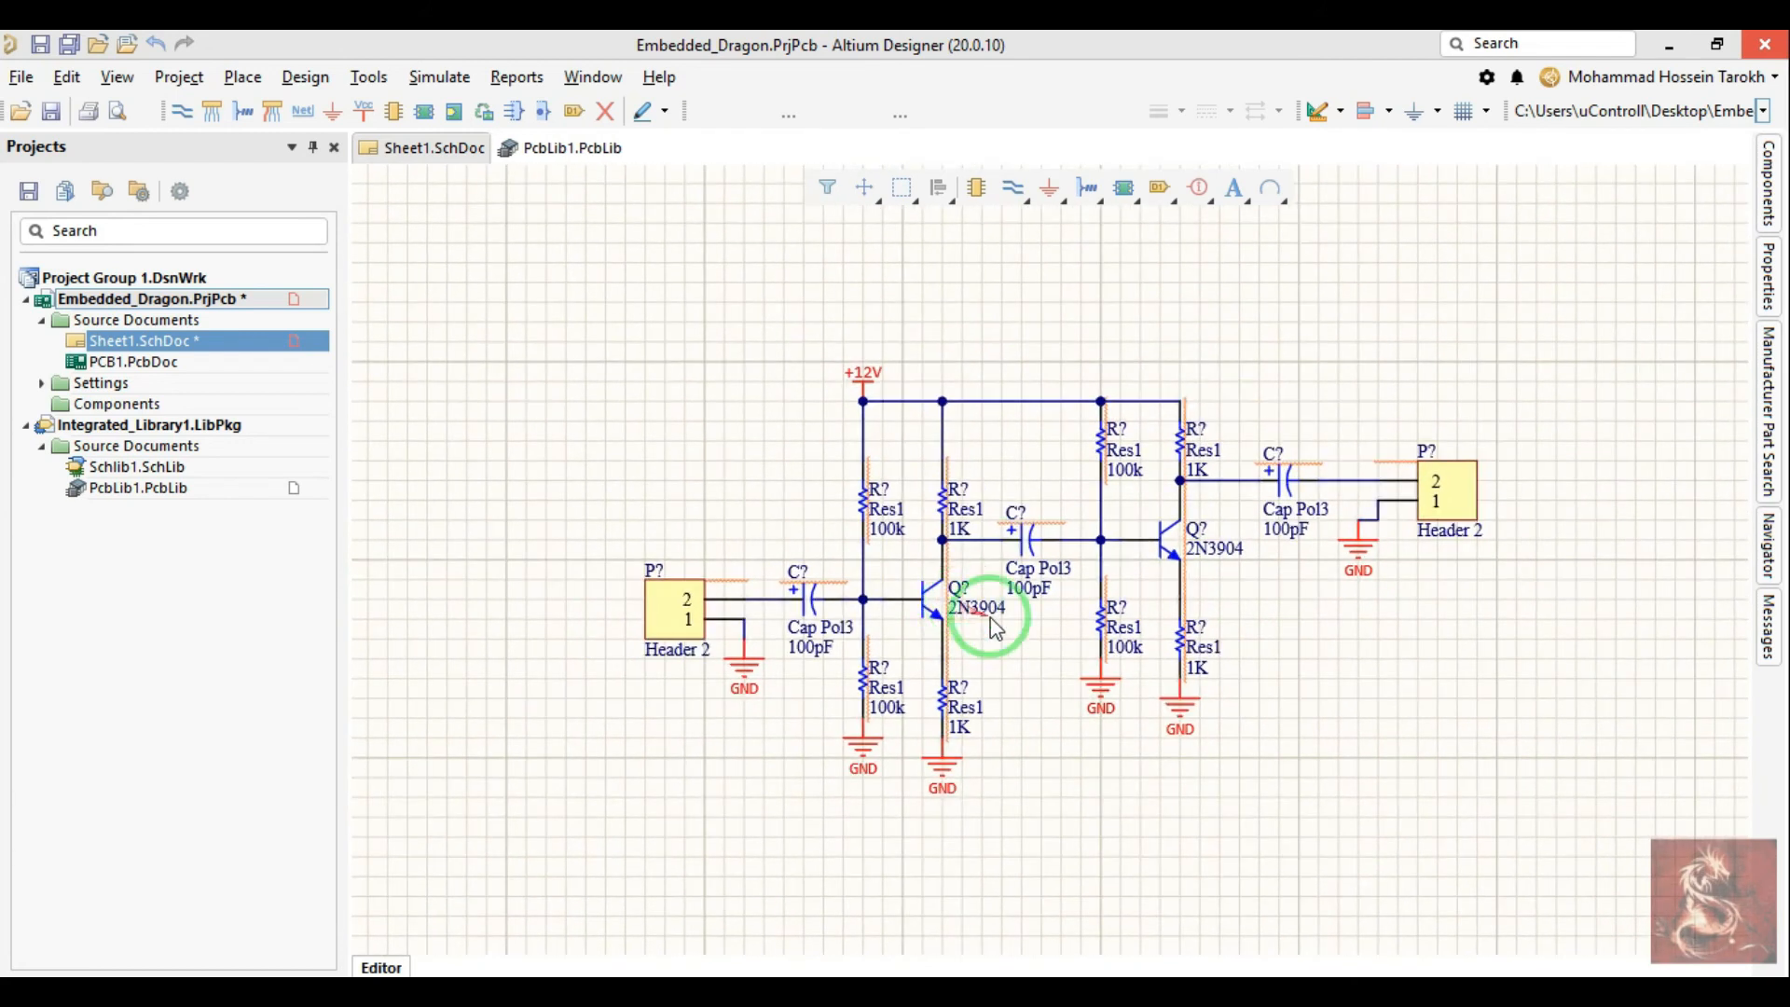
Step: Copy the input Header 2 connector to a spot above it, beside the +12V supply rail
scroll(986, 518, "up", 1, "ctrl")
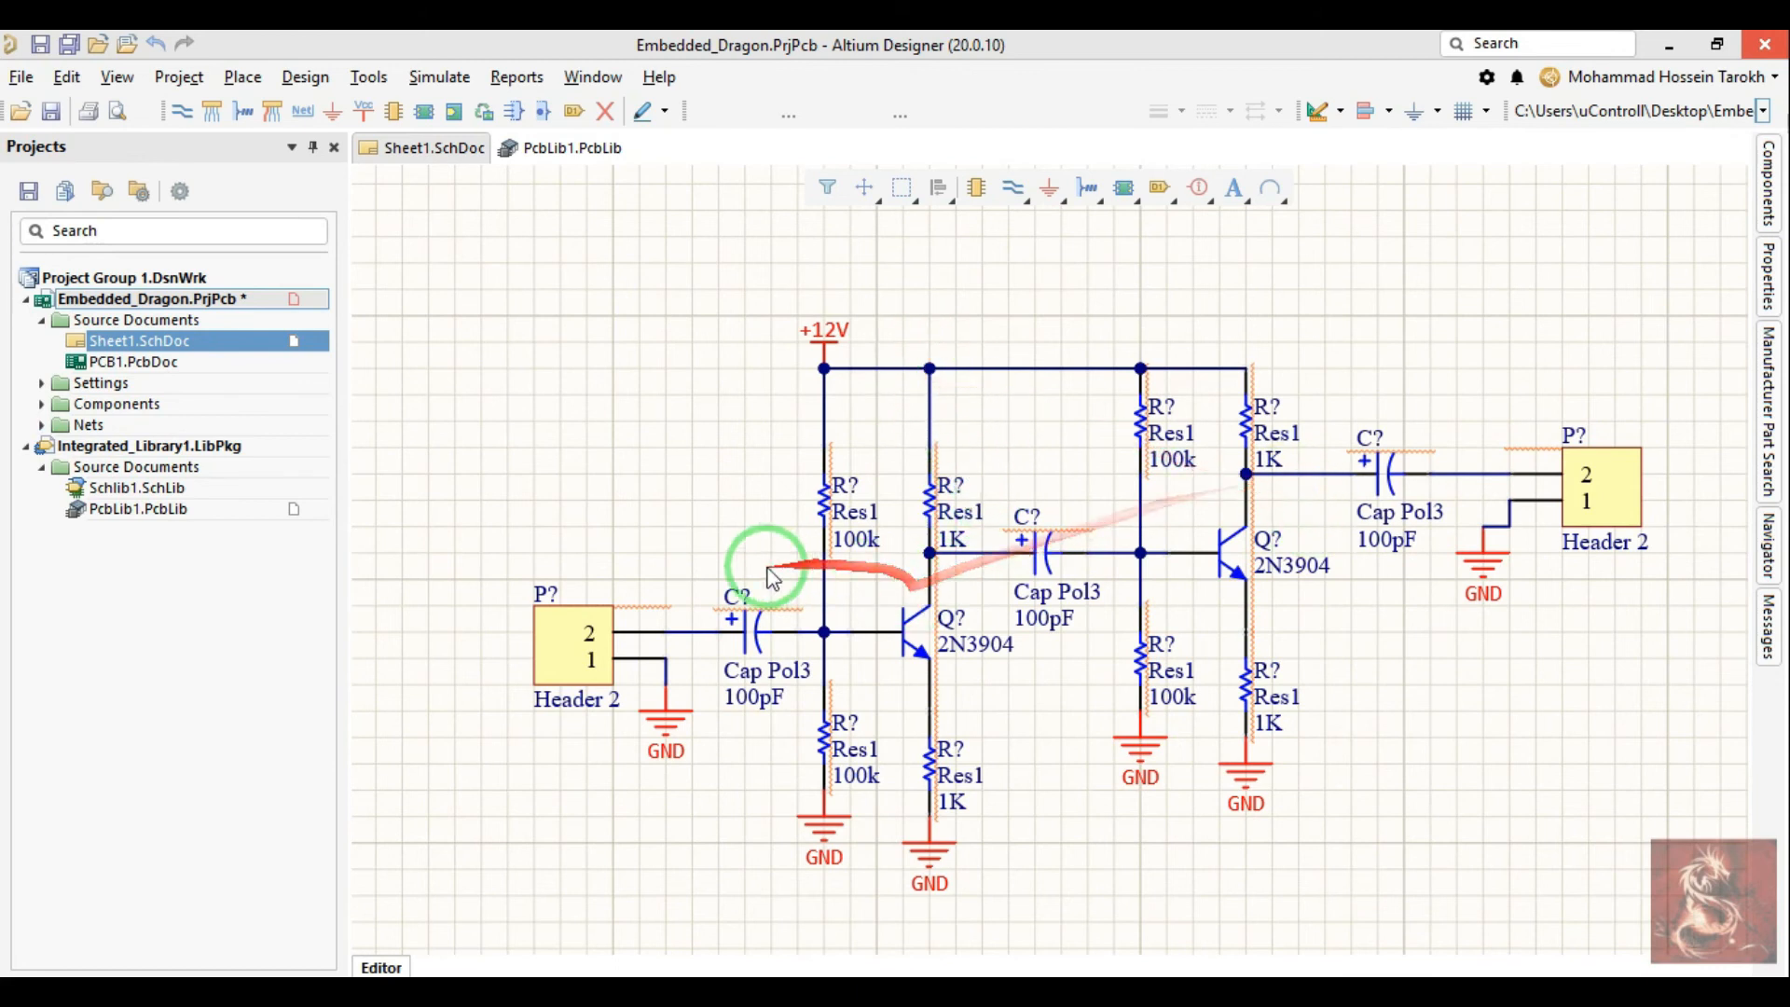
scroll(708, 528, "up", 1, "ctrl")
scroll(692, 560, "up", 1)
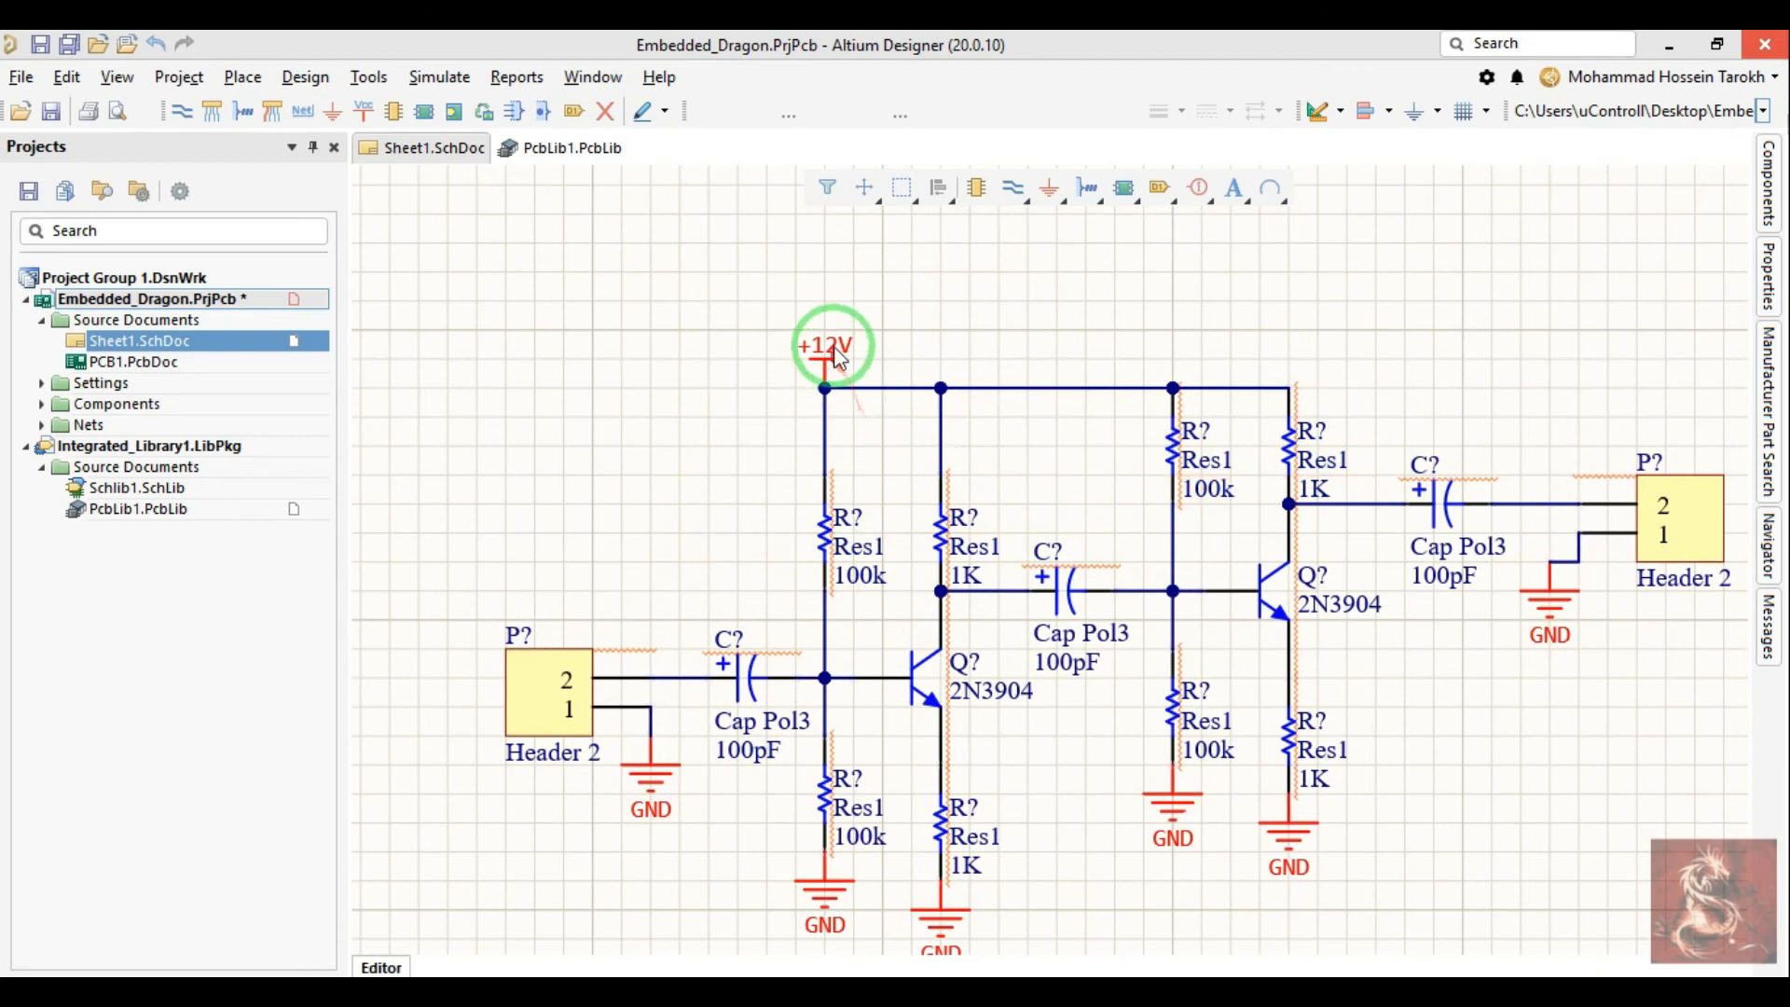
left_click_drag(542, 696, 673, 429, "shift")
Step: Wire pin 2 of the upper header to the +12V rail
key("p")
key("w")
left_click(650, 388)
left_click(825, 388)
Step: Copy a GND port and attach it to pin 1 of the power supply header
left_click_drag(650, 779, 689, 455)
left_click(661, 281)
right_click_drag(686, 289, 699, 381)
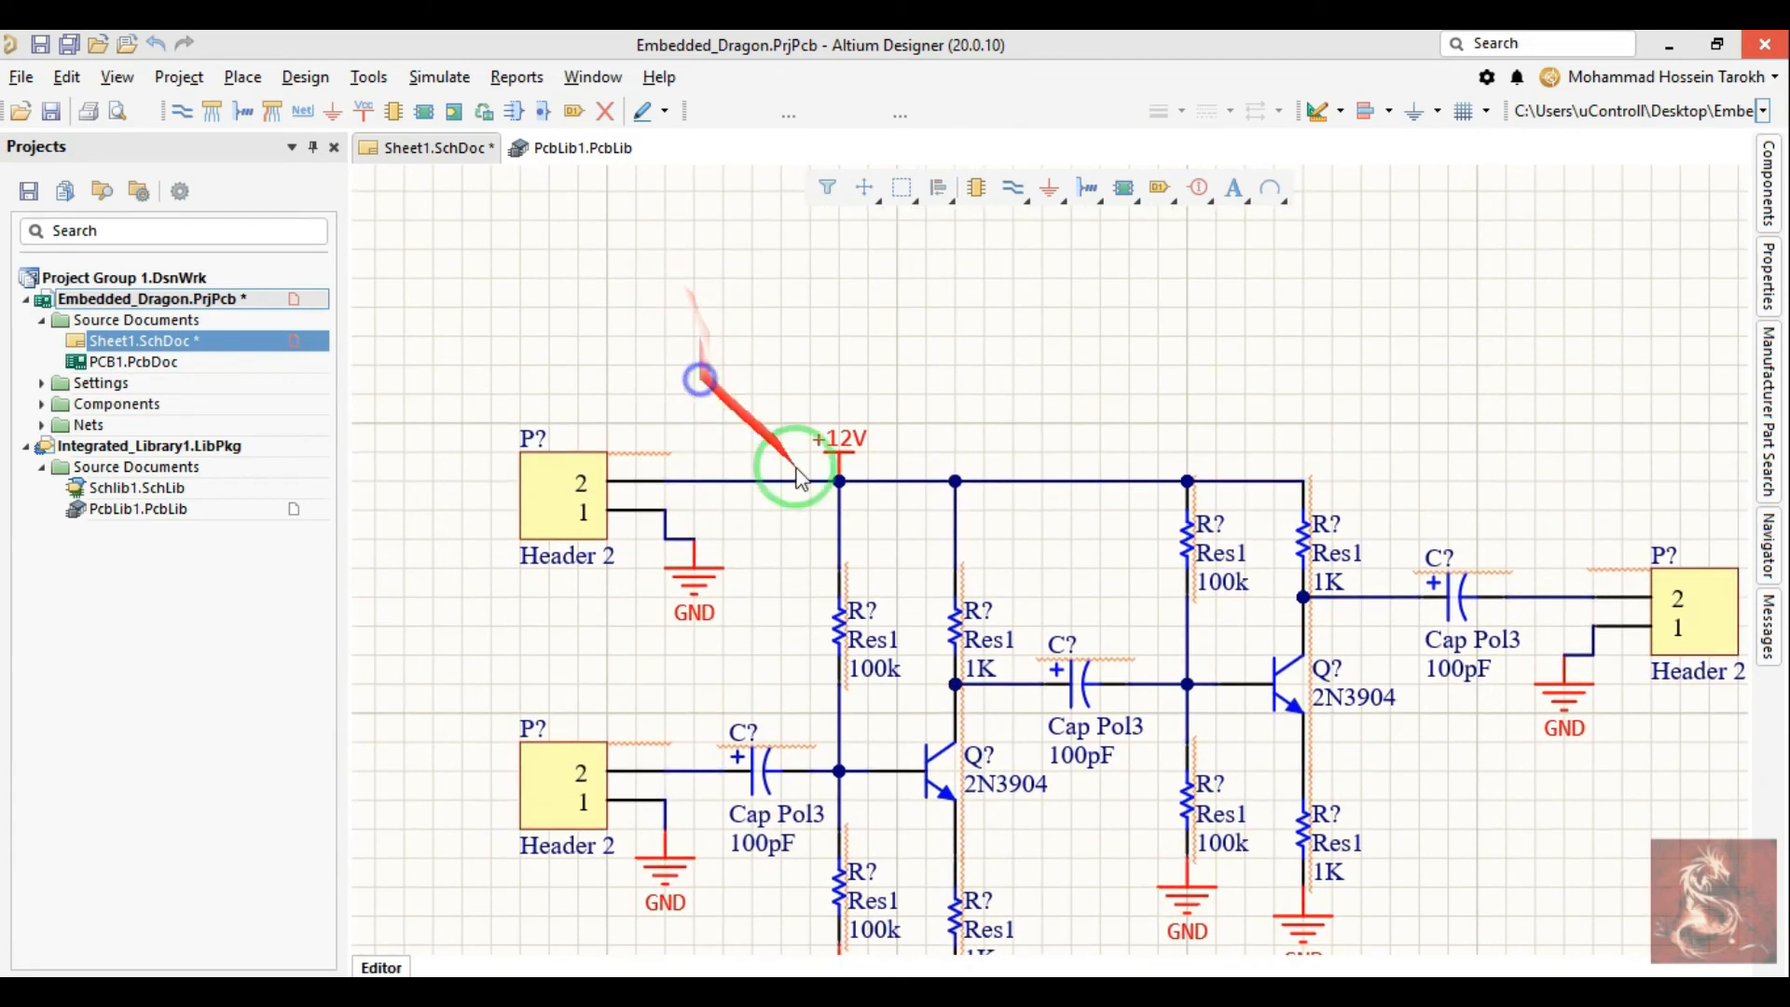
right_click_drag(908, 572, 764, 499)
right_click_drag(1017, 504, 1019, 480)
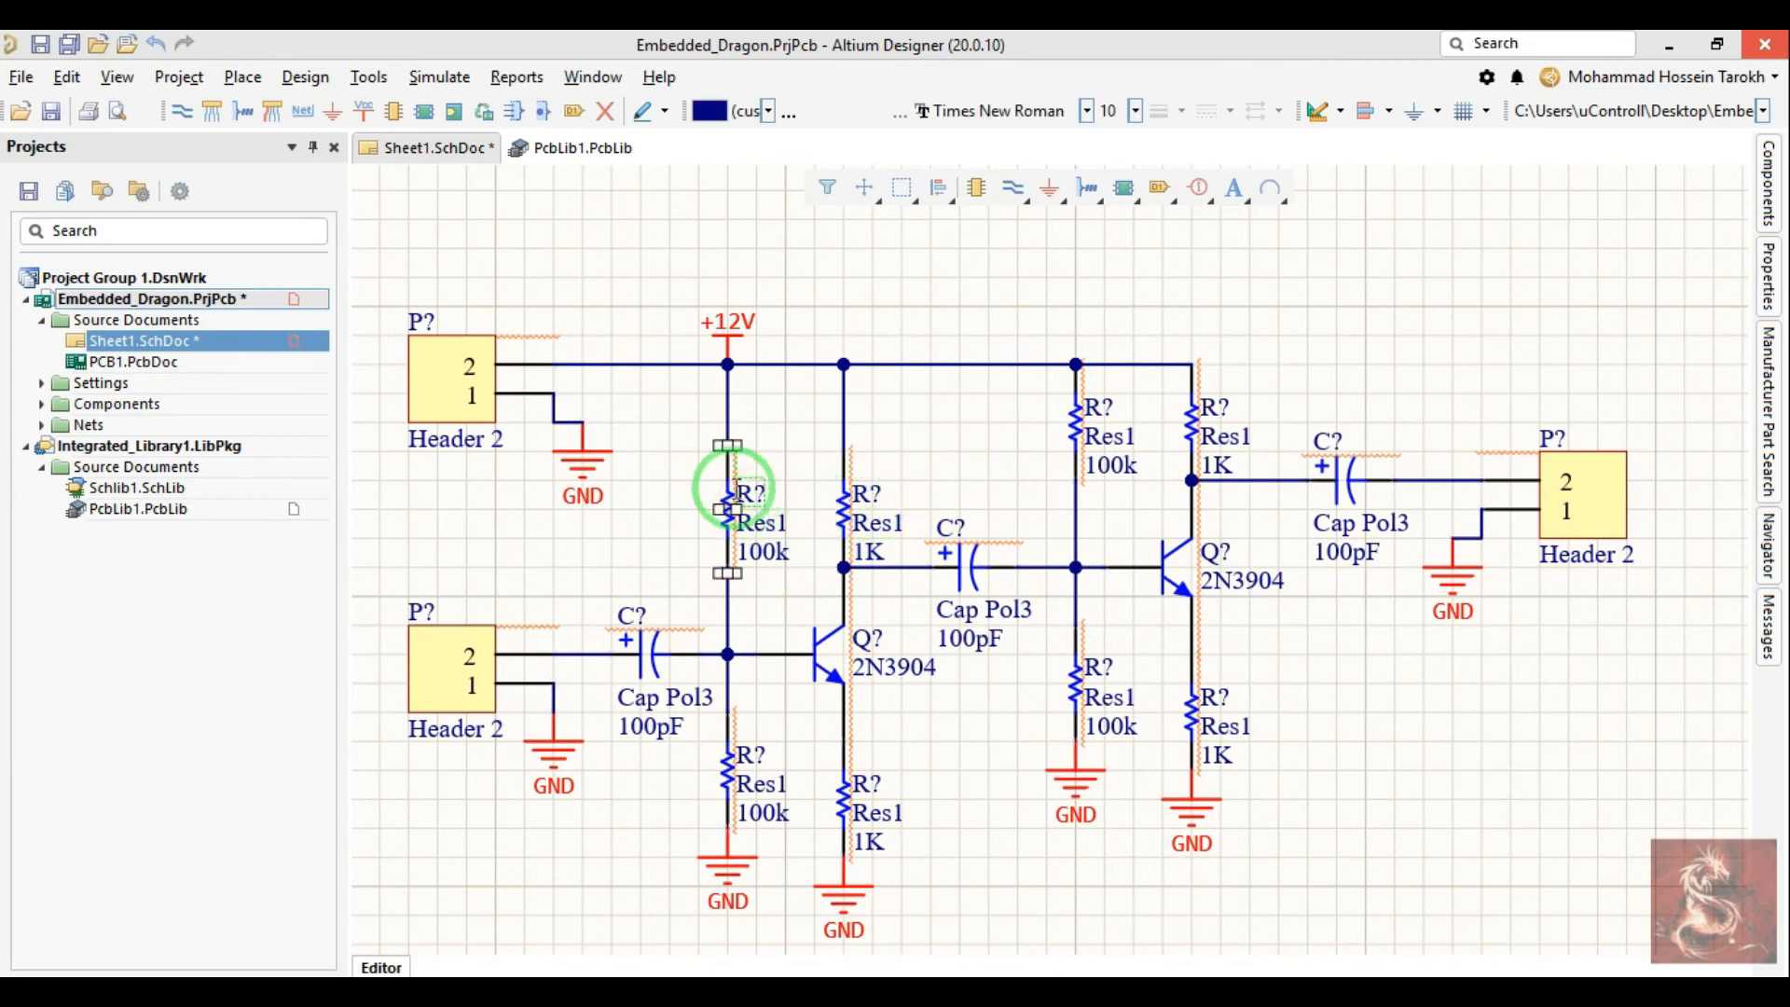
left_click(624, 615)
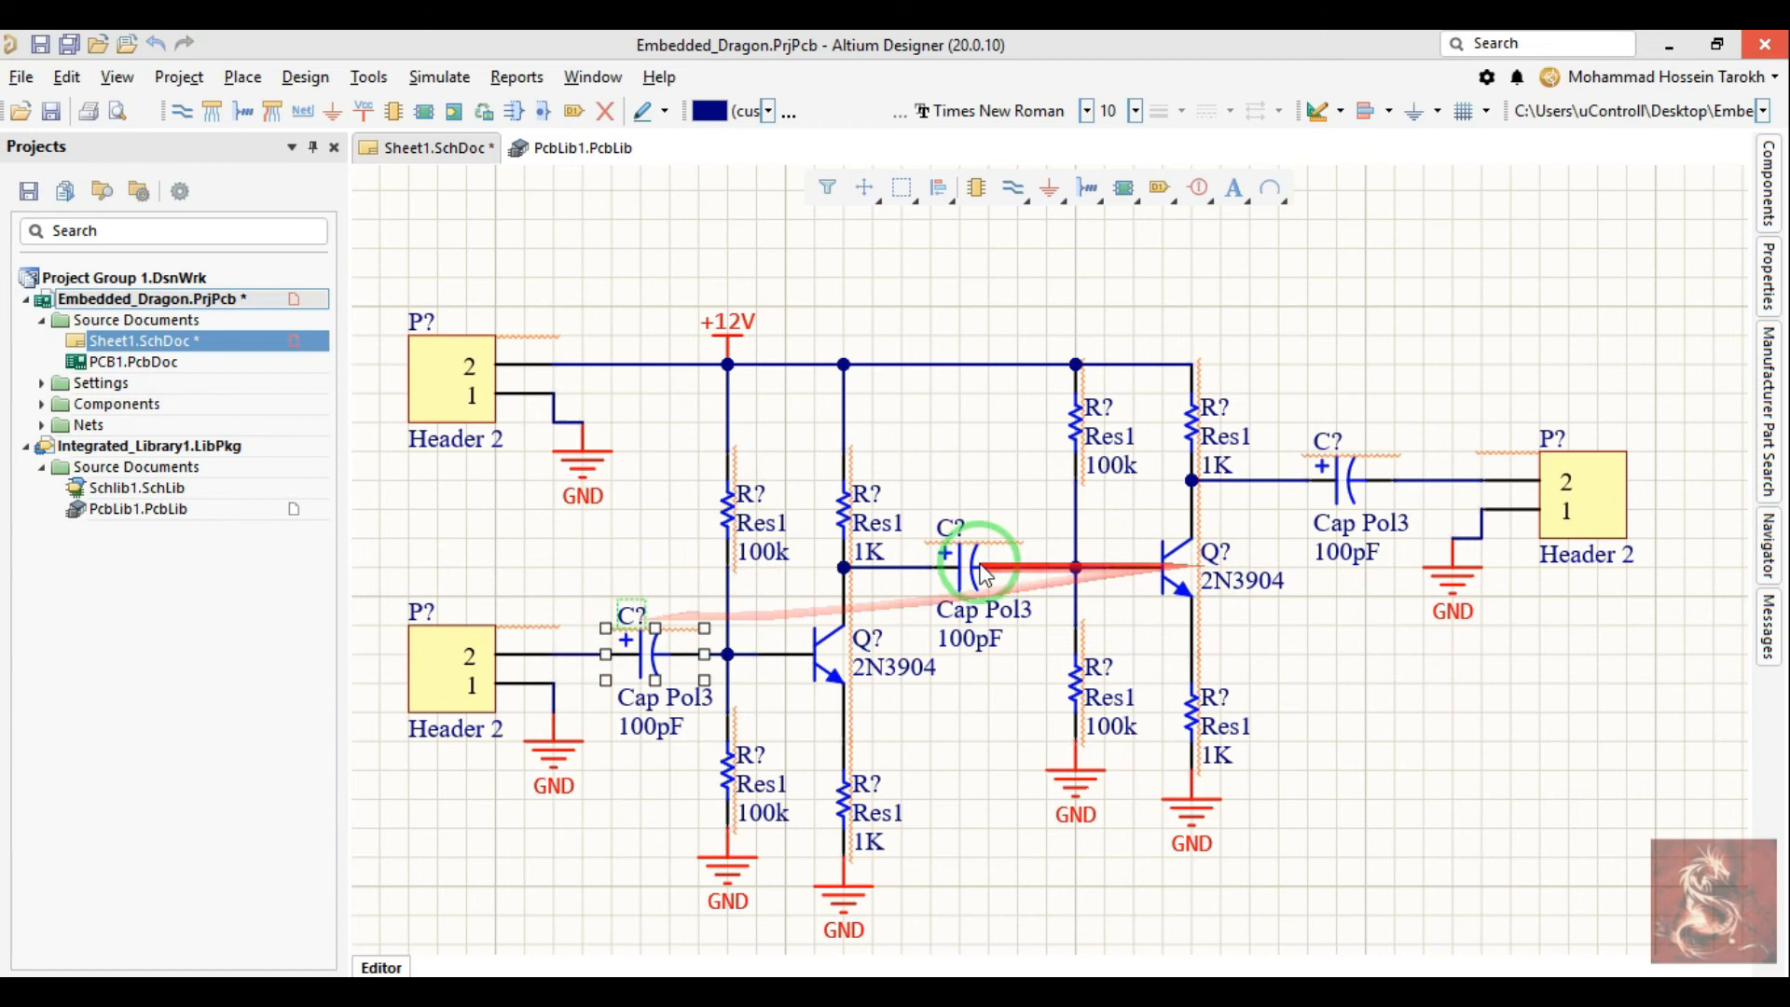
left_click(970, 499)
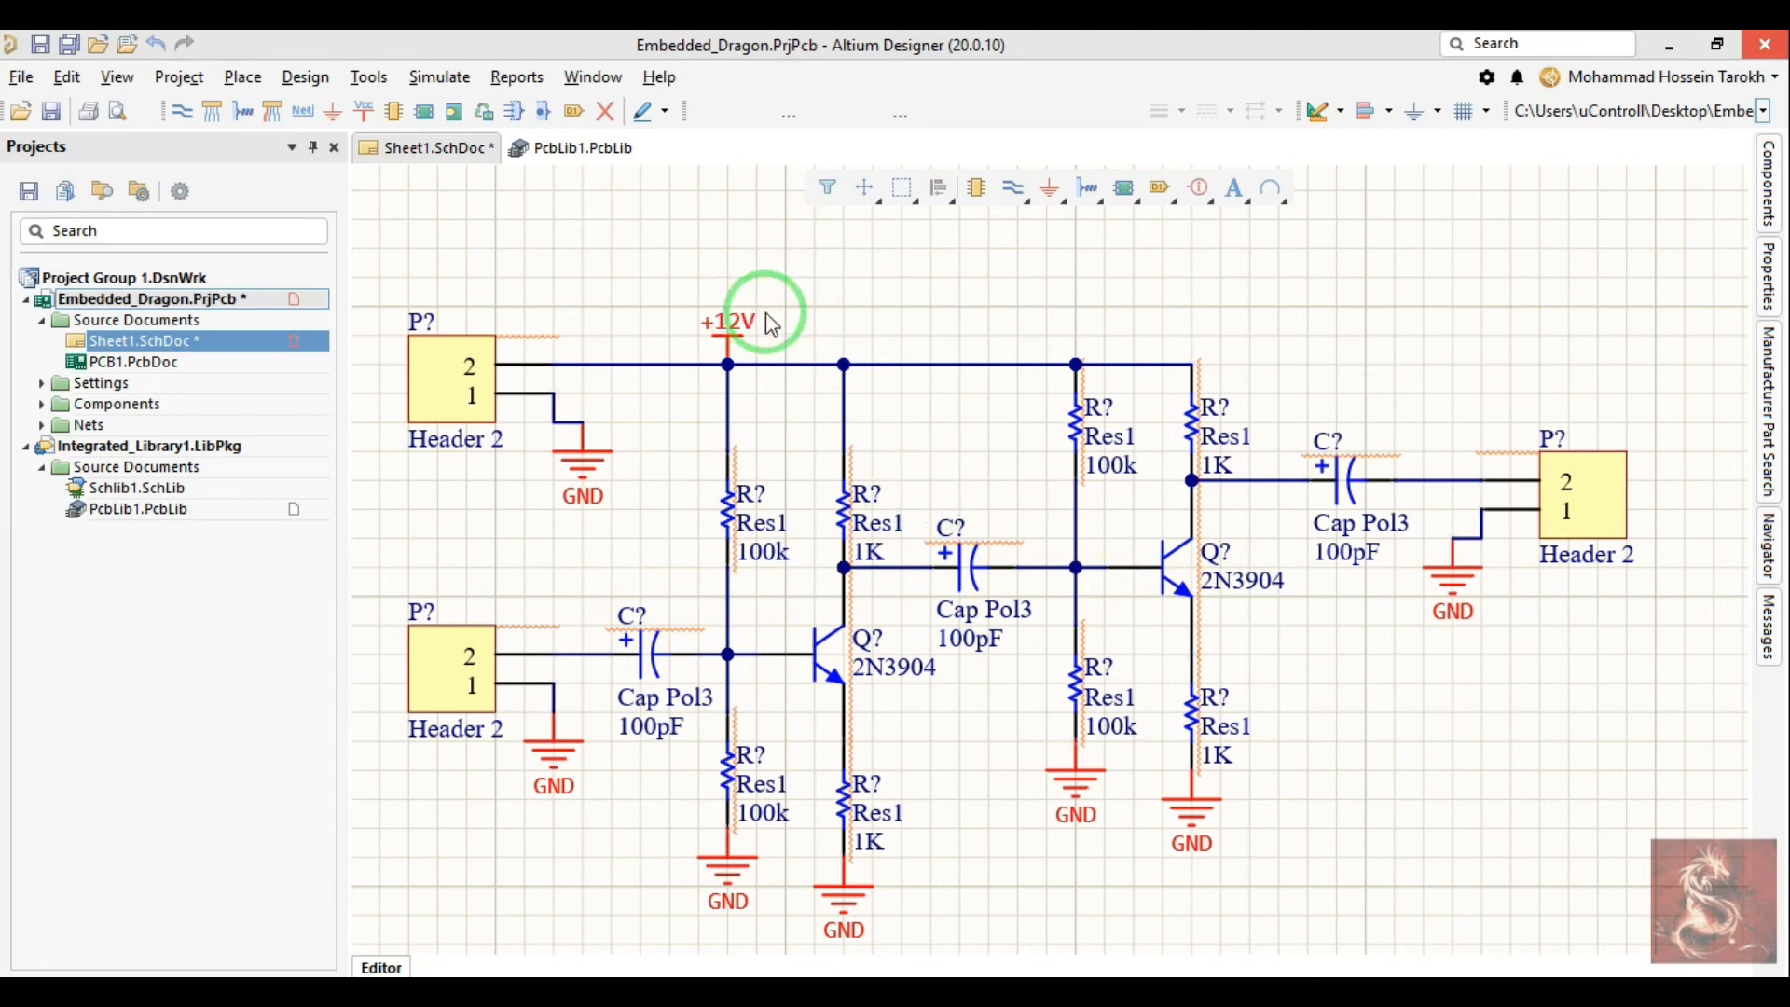
left_click(365, 78)
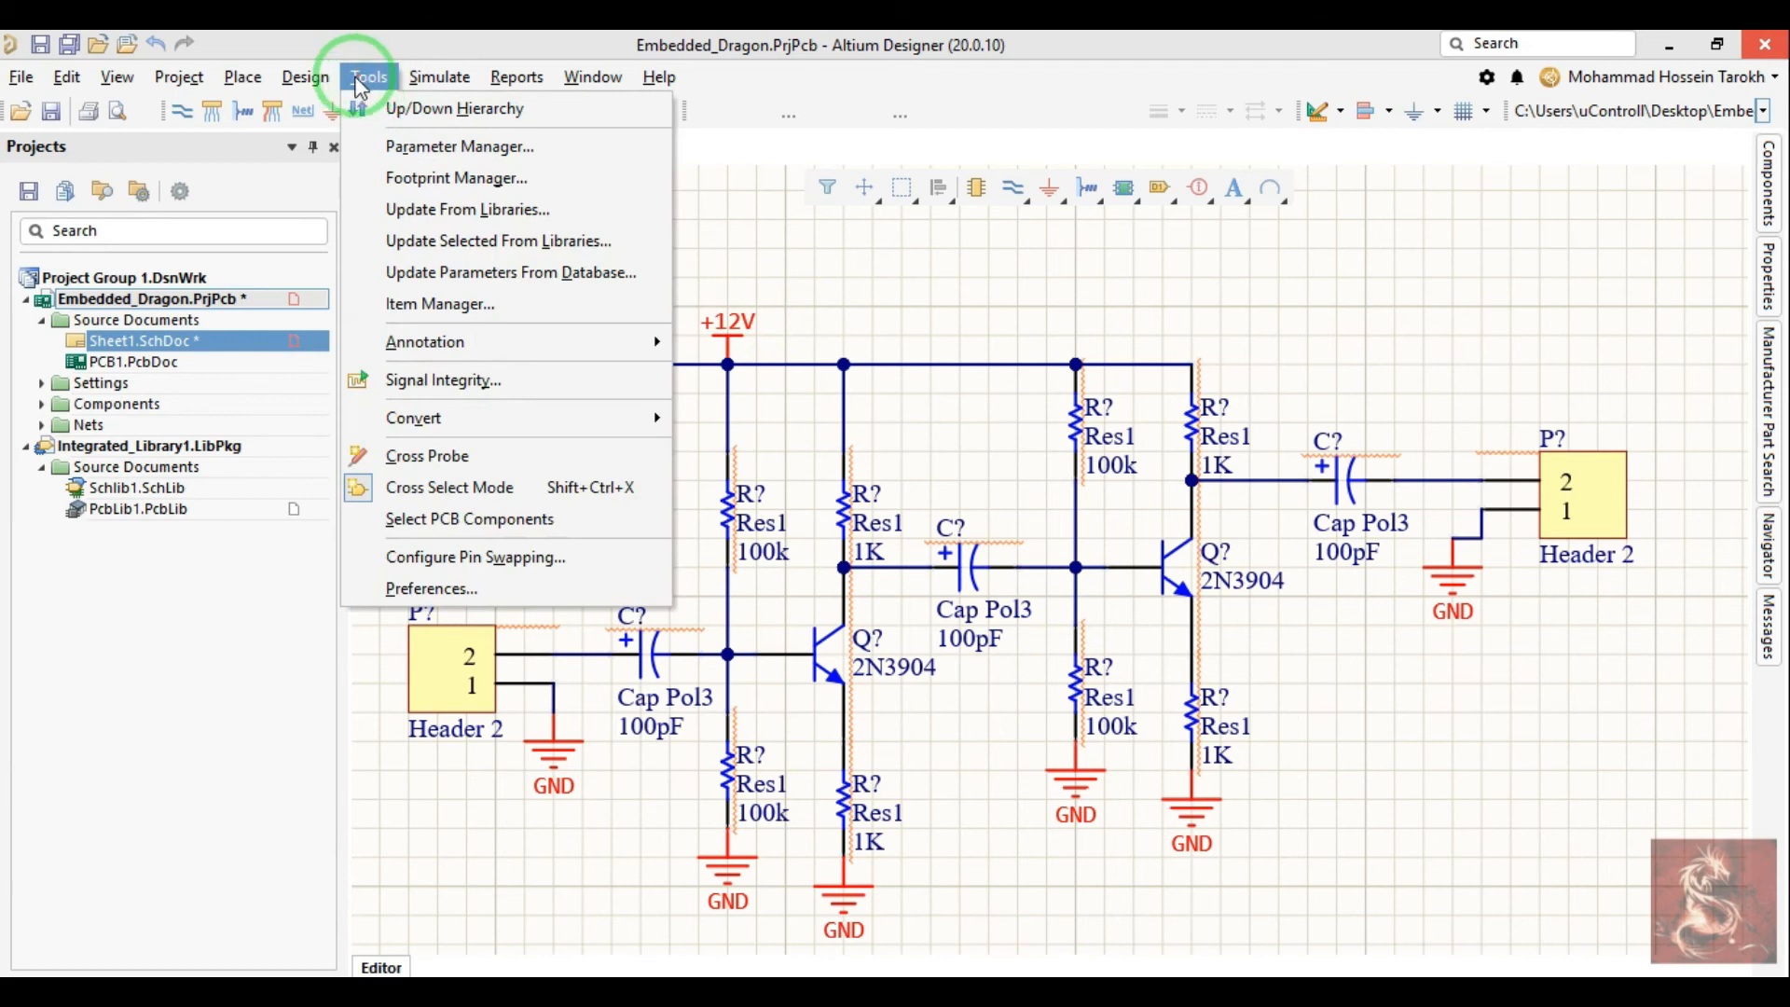
mouse_move(326, 85)
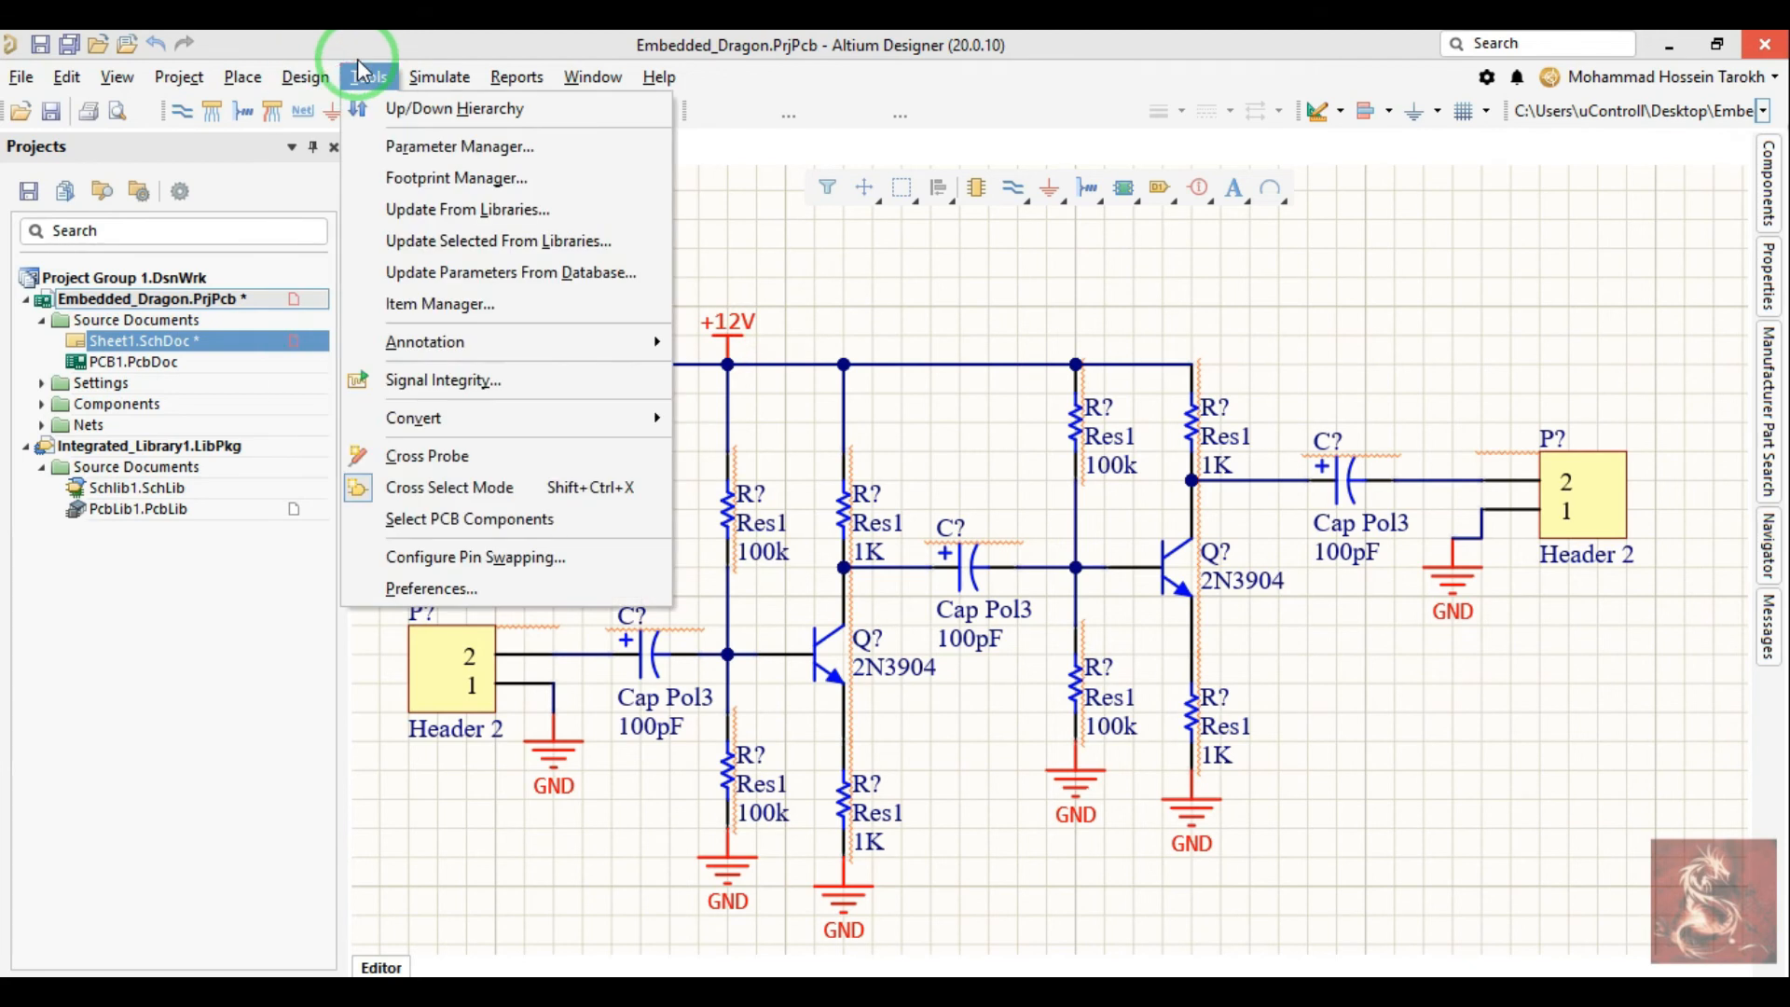
left_click(1069, 311)
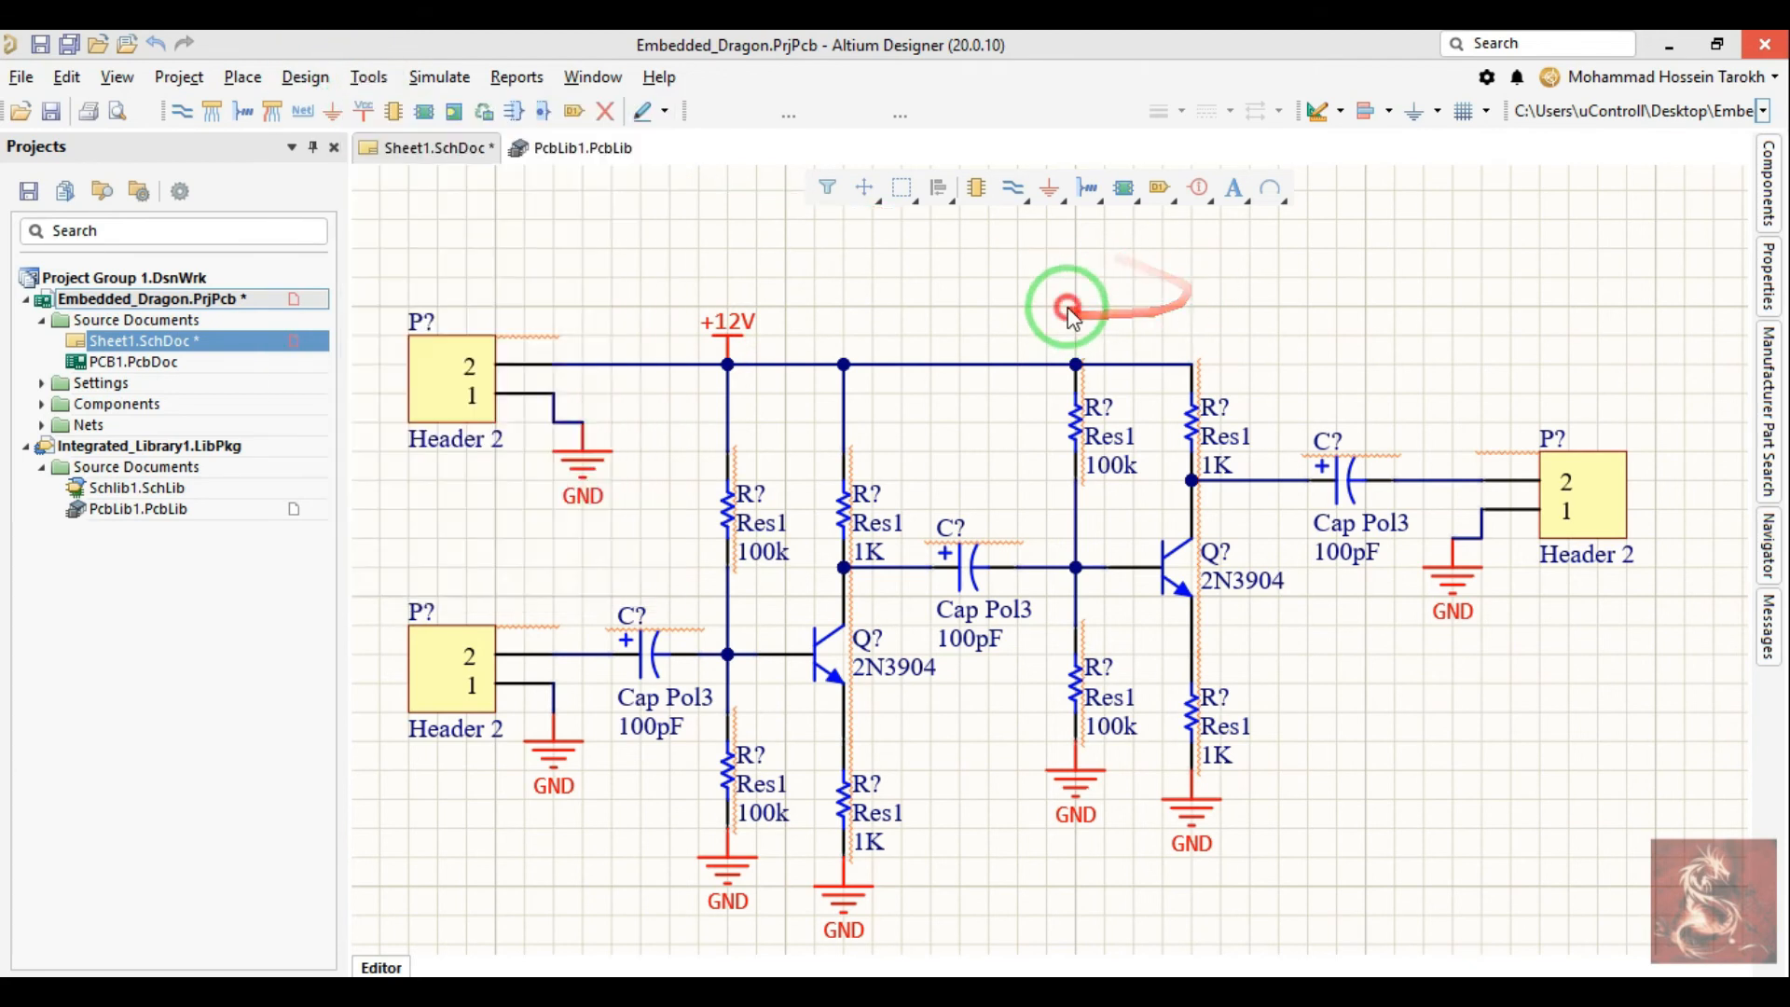
key("d")
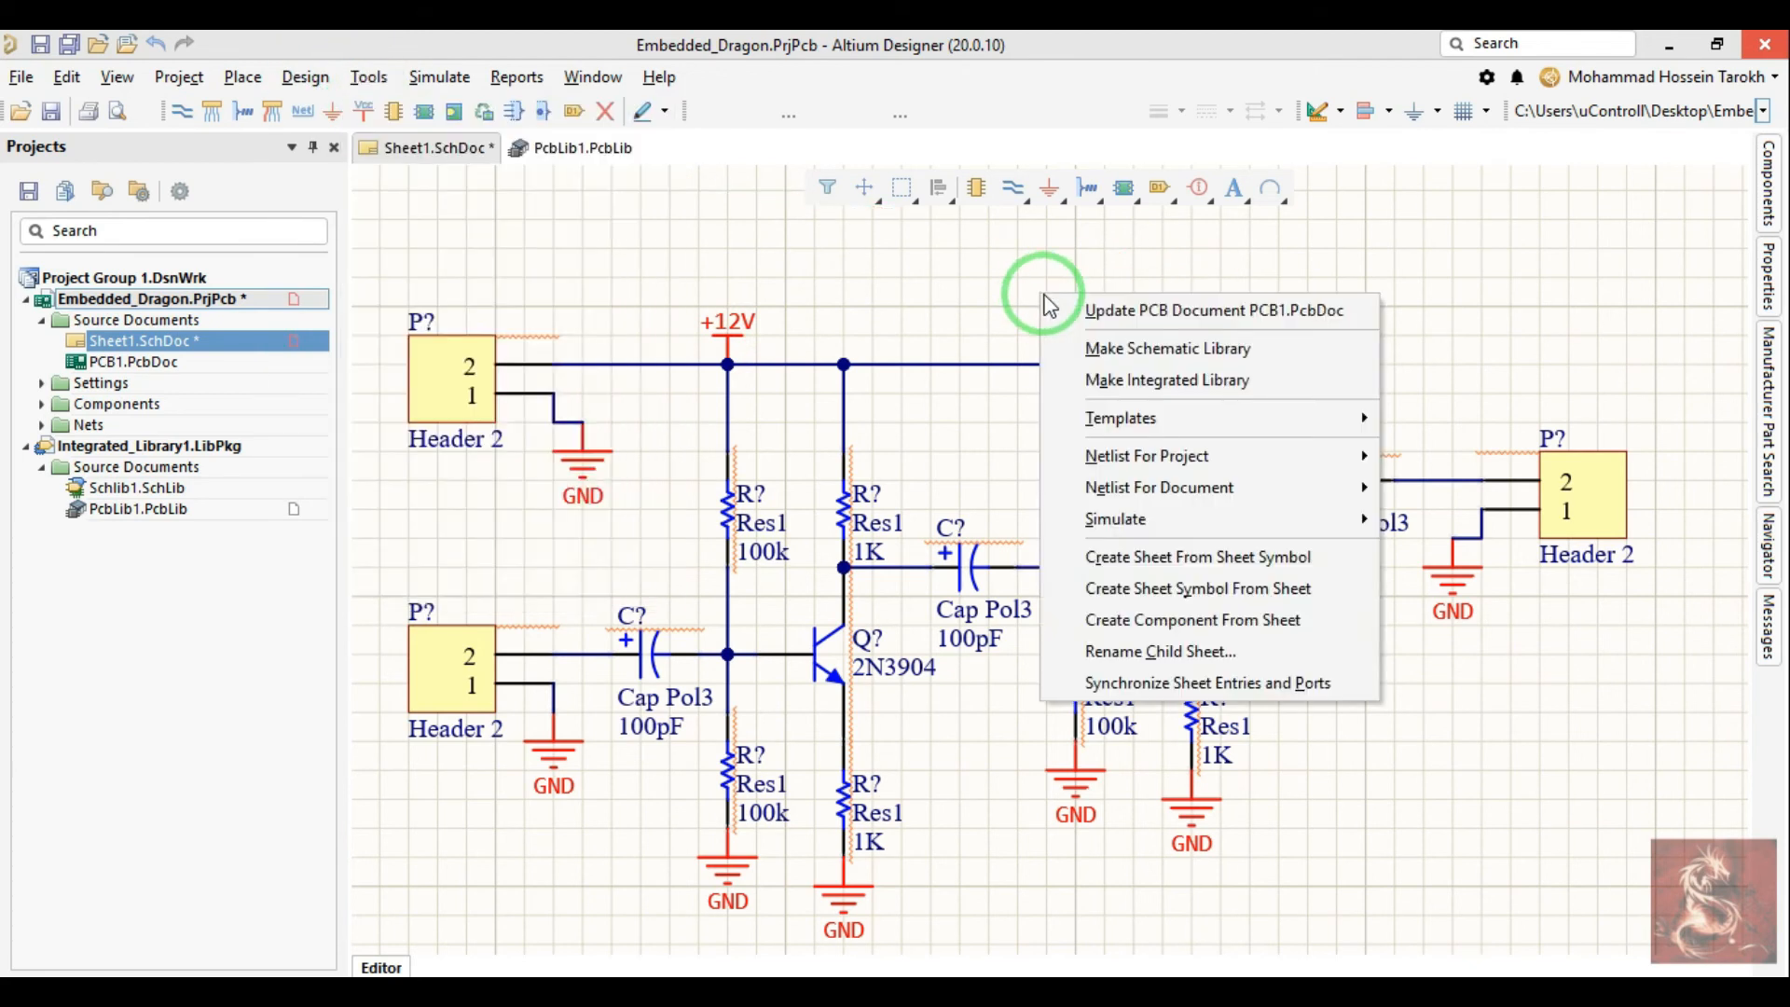
left_click(1069, 314)
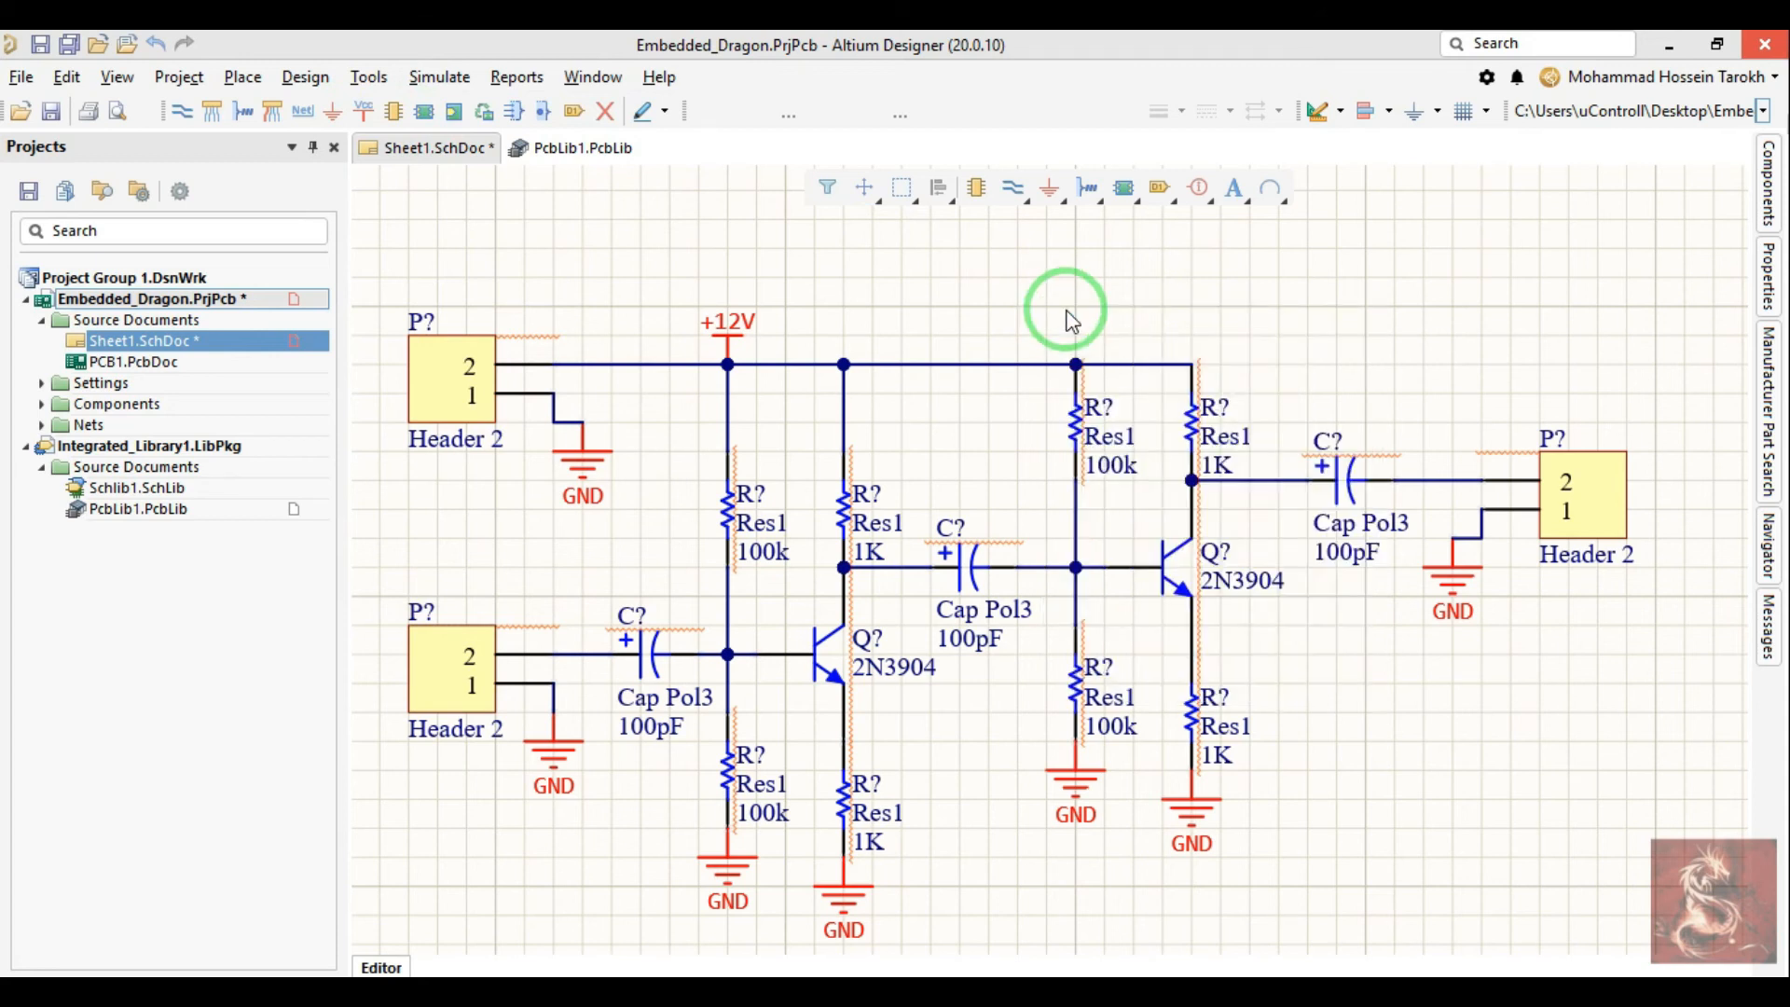
Step: Validate the PCB project Embedded_Dragon.PrjPcb
key("c")
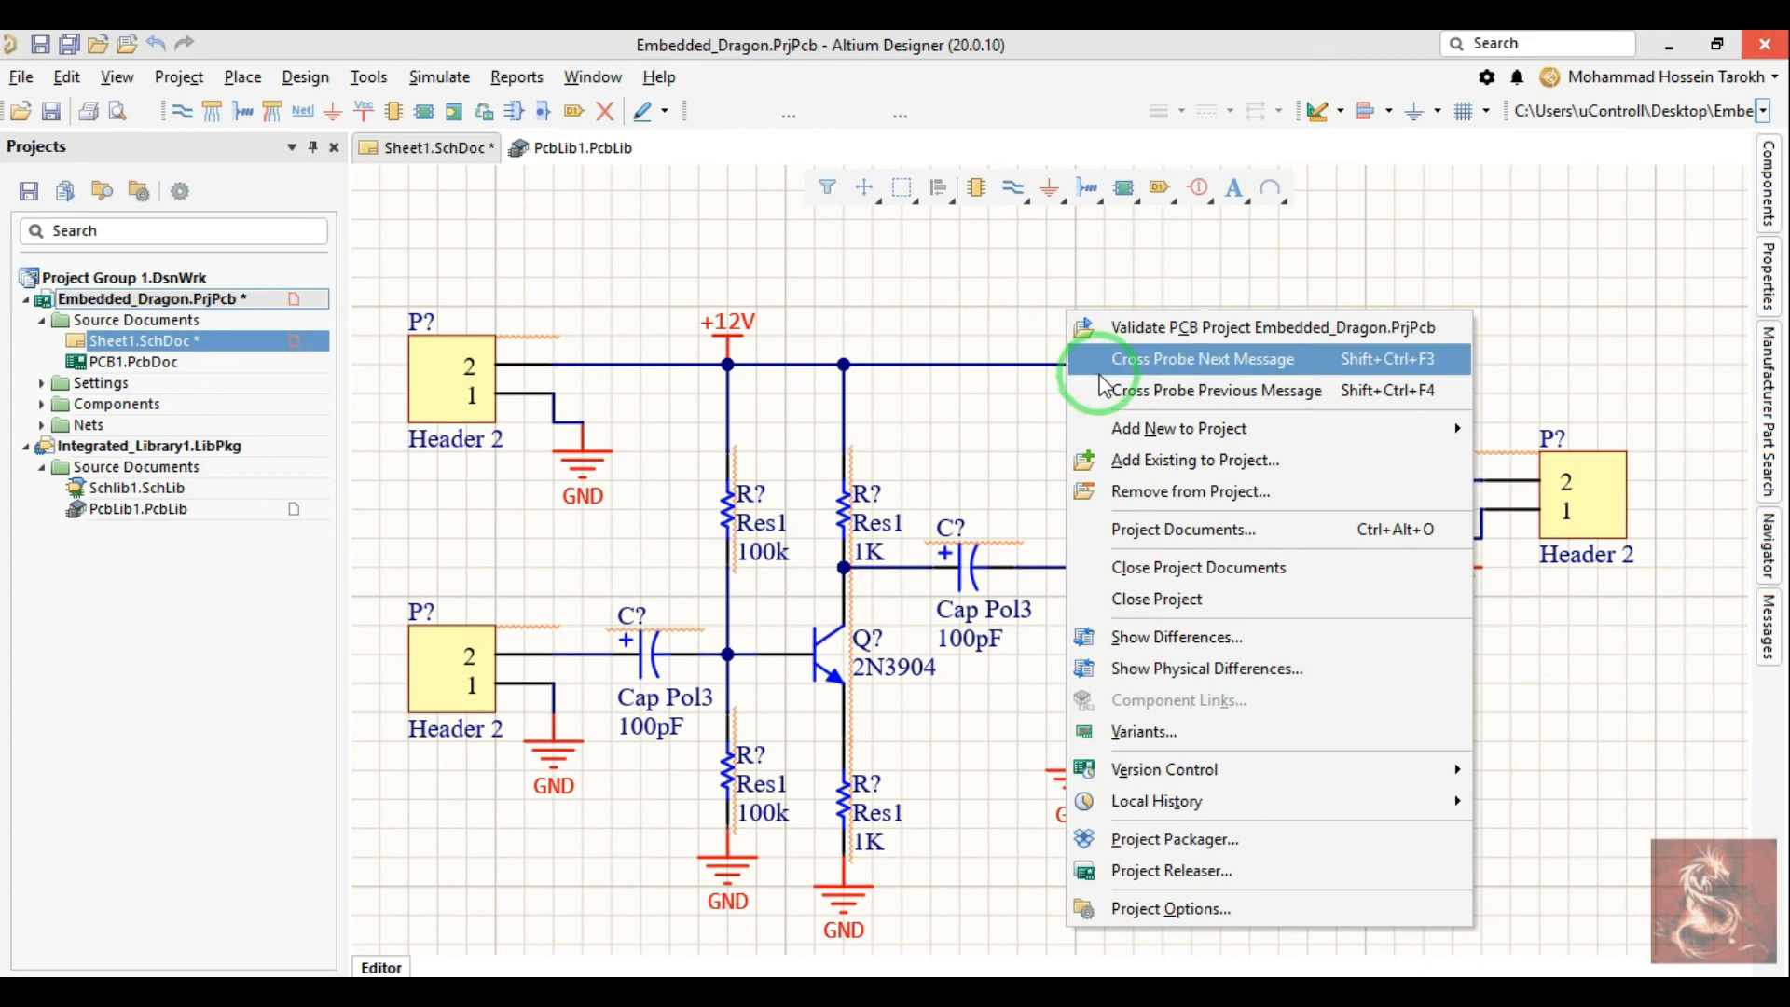
left_click(994, 373)
left_click(994, 378)
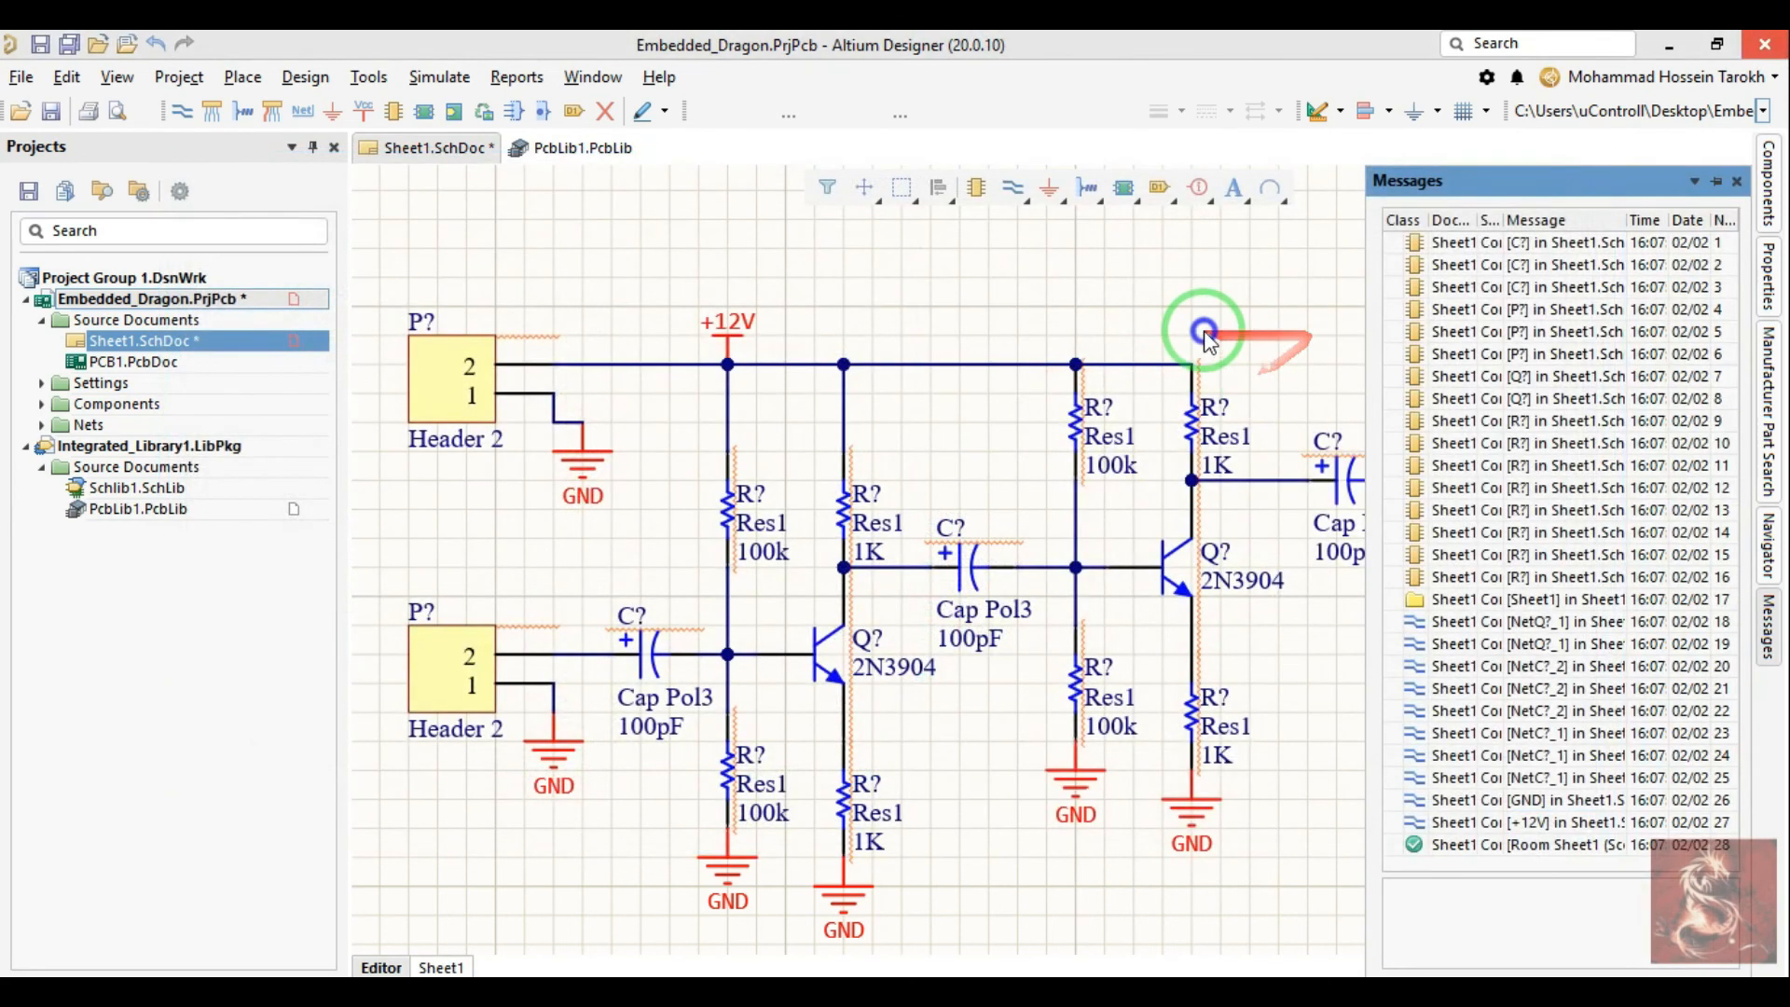
right_click_drag(1204, 333, 804, 402)
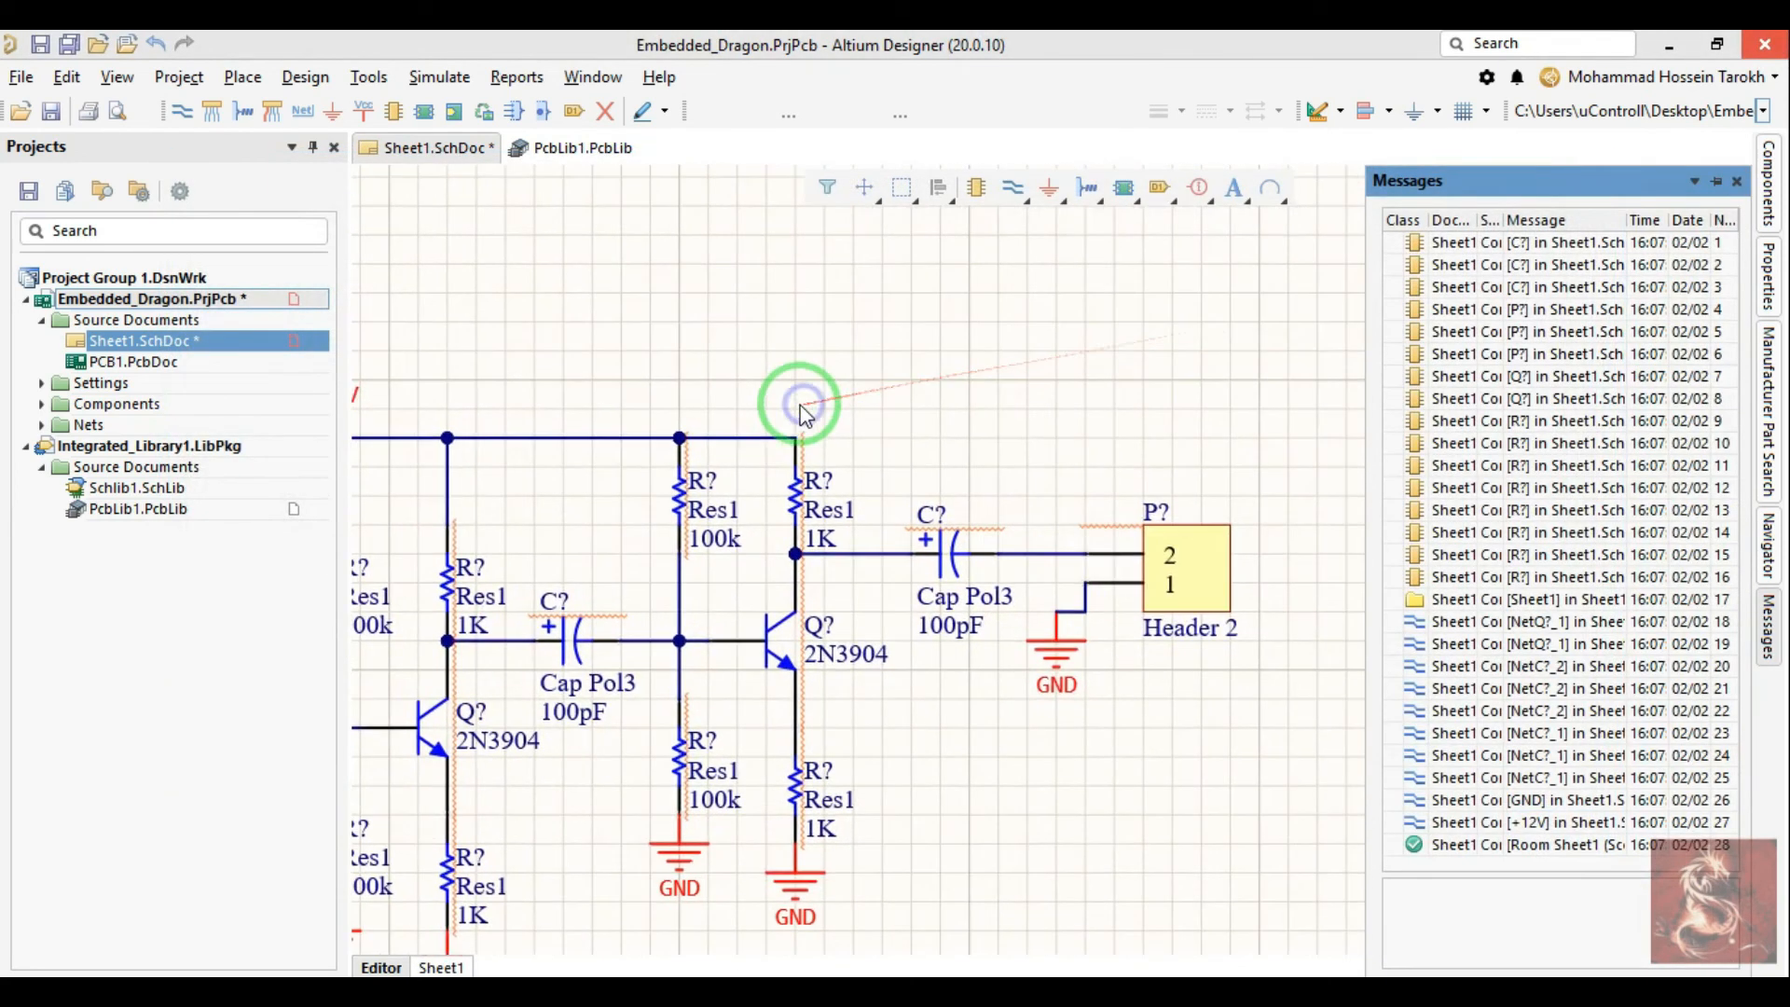
Step: Use Annotate Schematics to generate the proposed designators for all parts on Sheet1.SchDoc
right_click(808, 404)
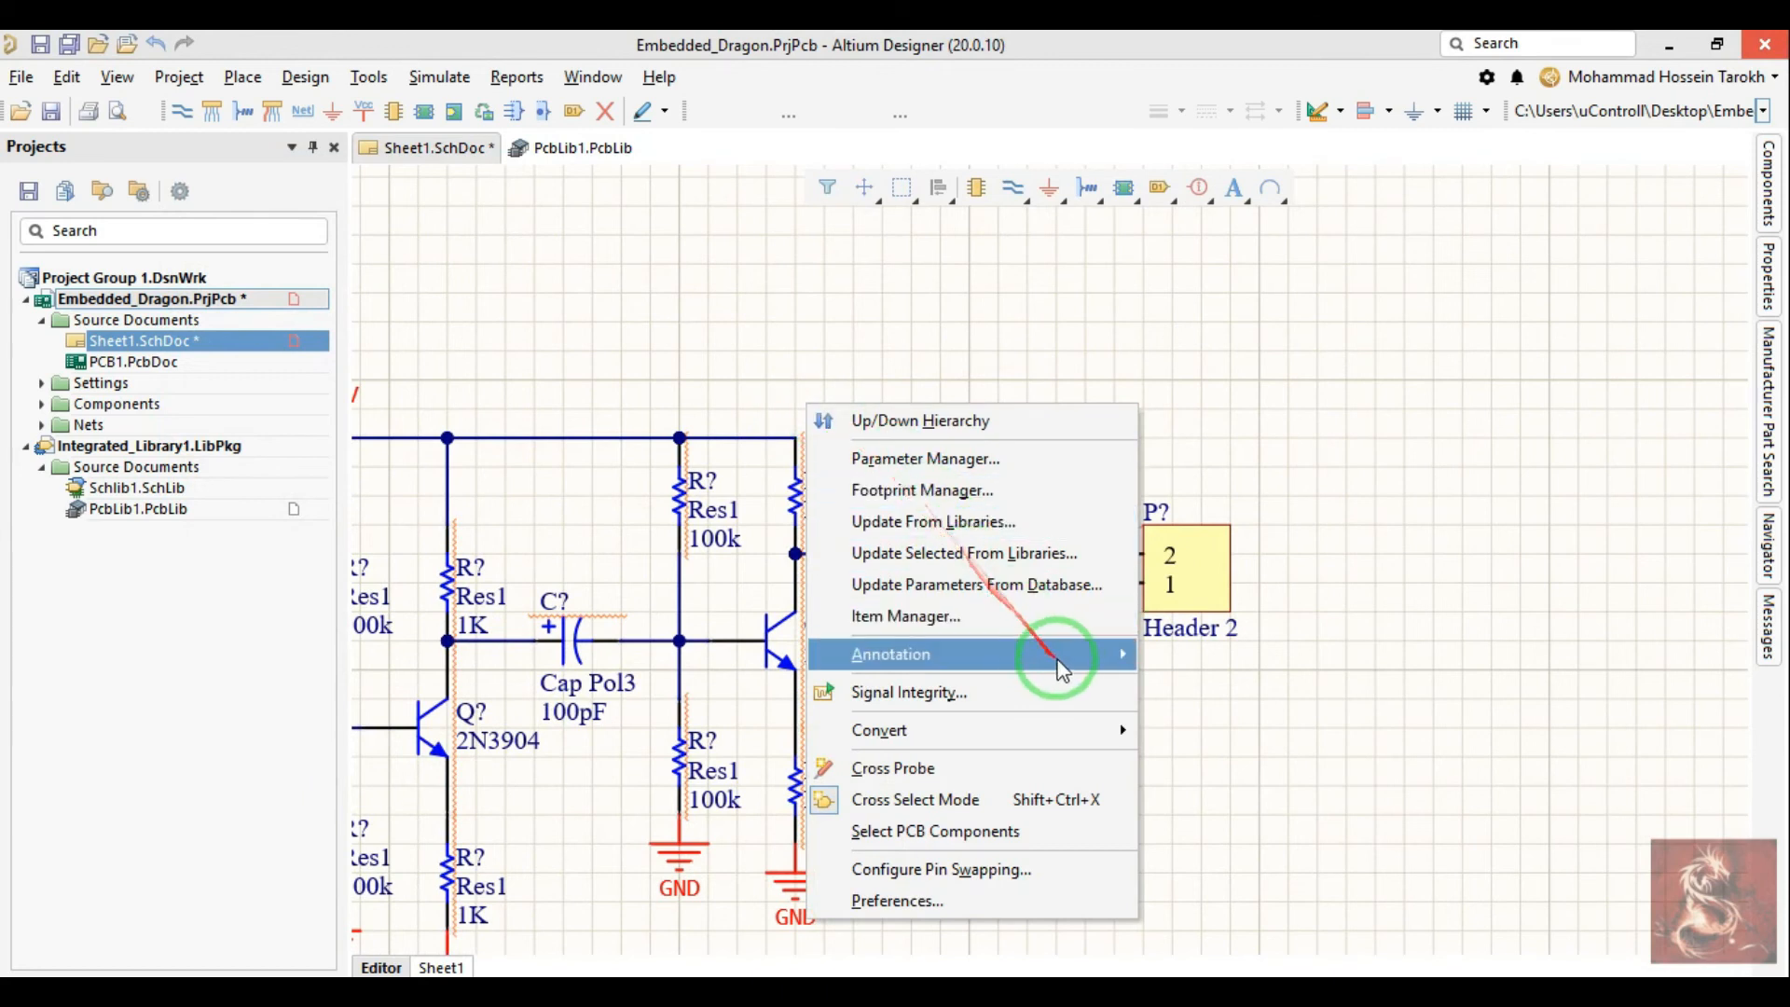
mouse_move(1061, 657)
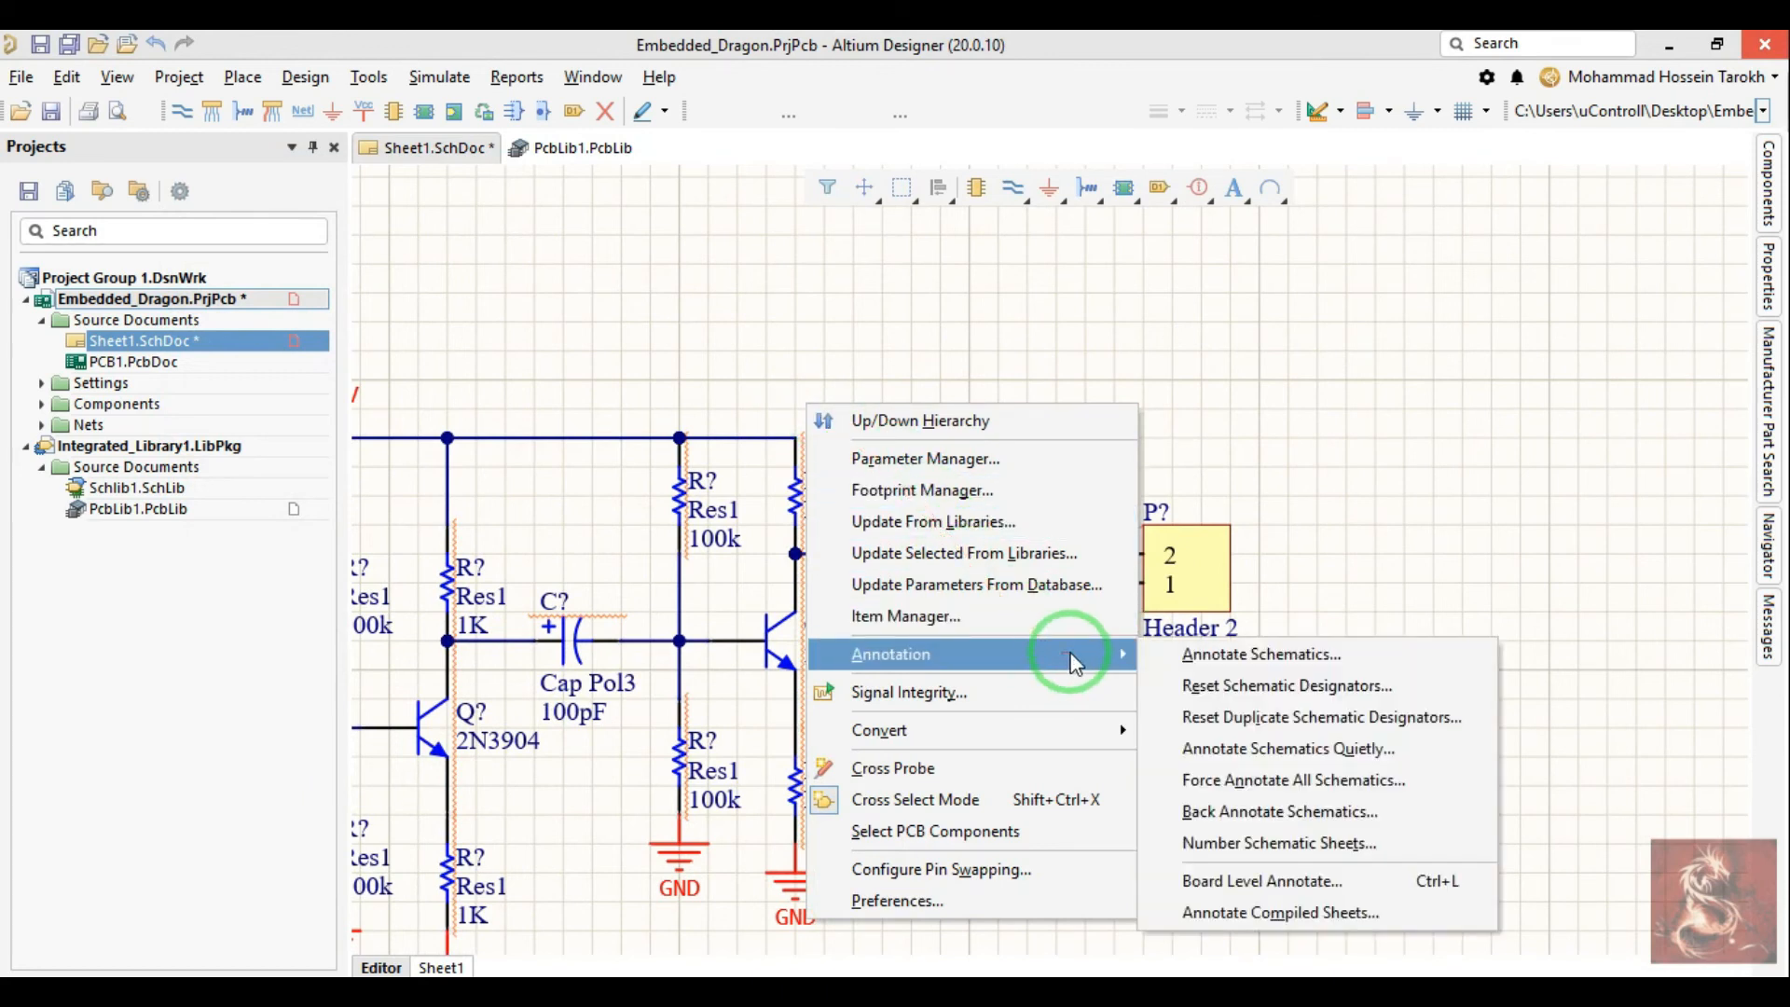
left_click(1217, 657)
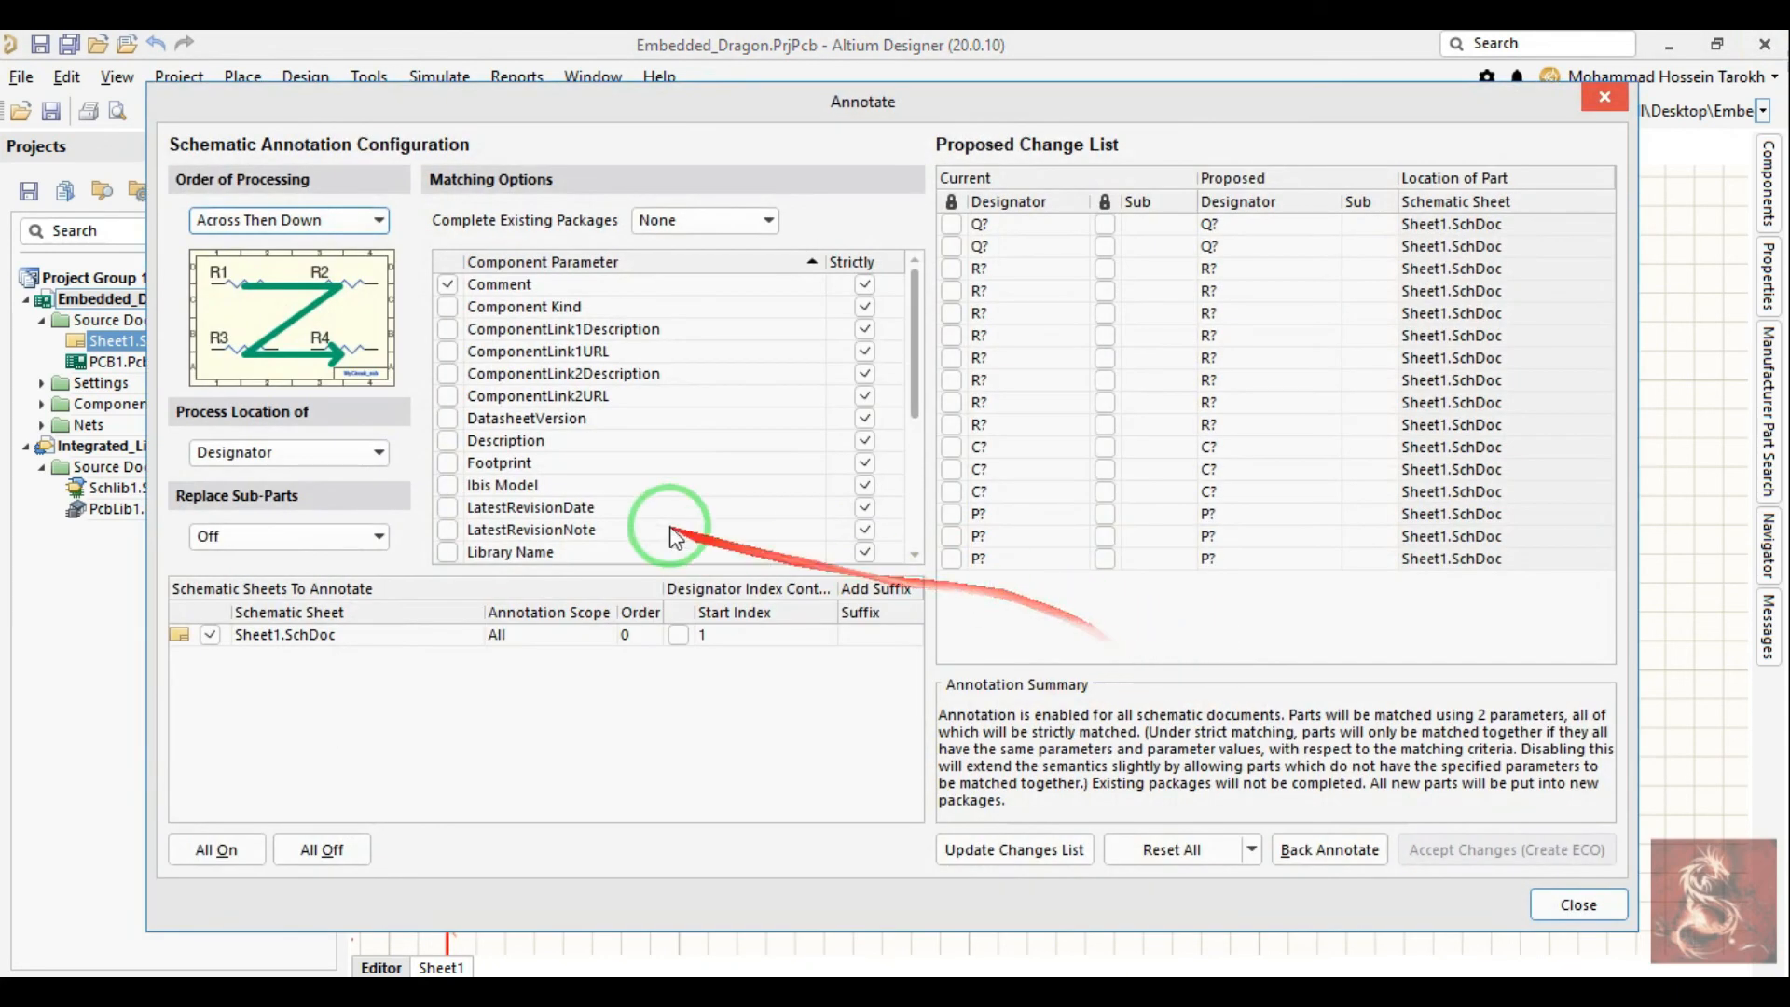
left_click(495, 108)
left_click_drag(495, 108, 485, 93)
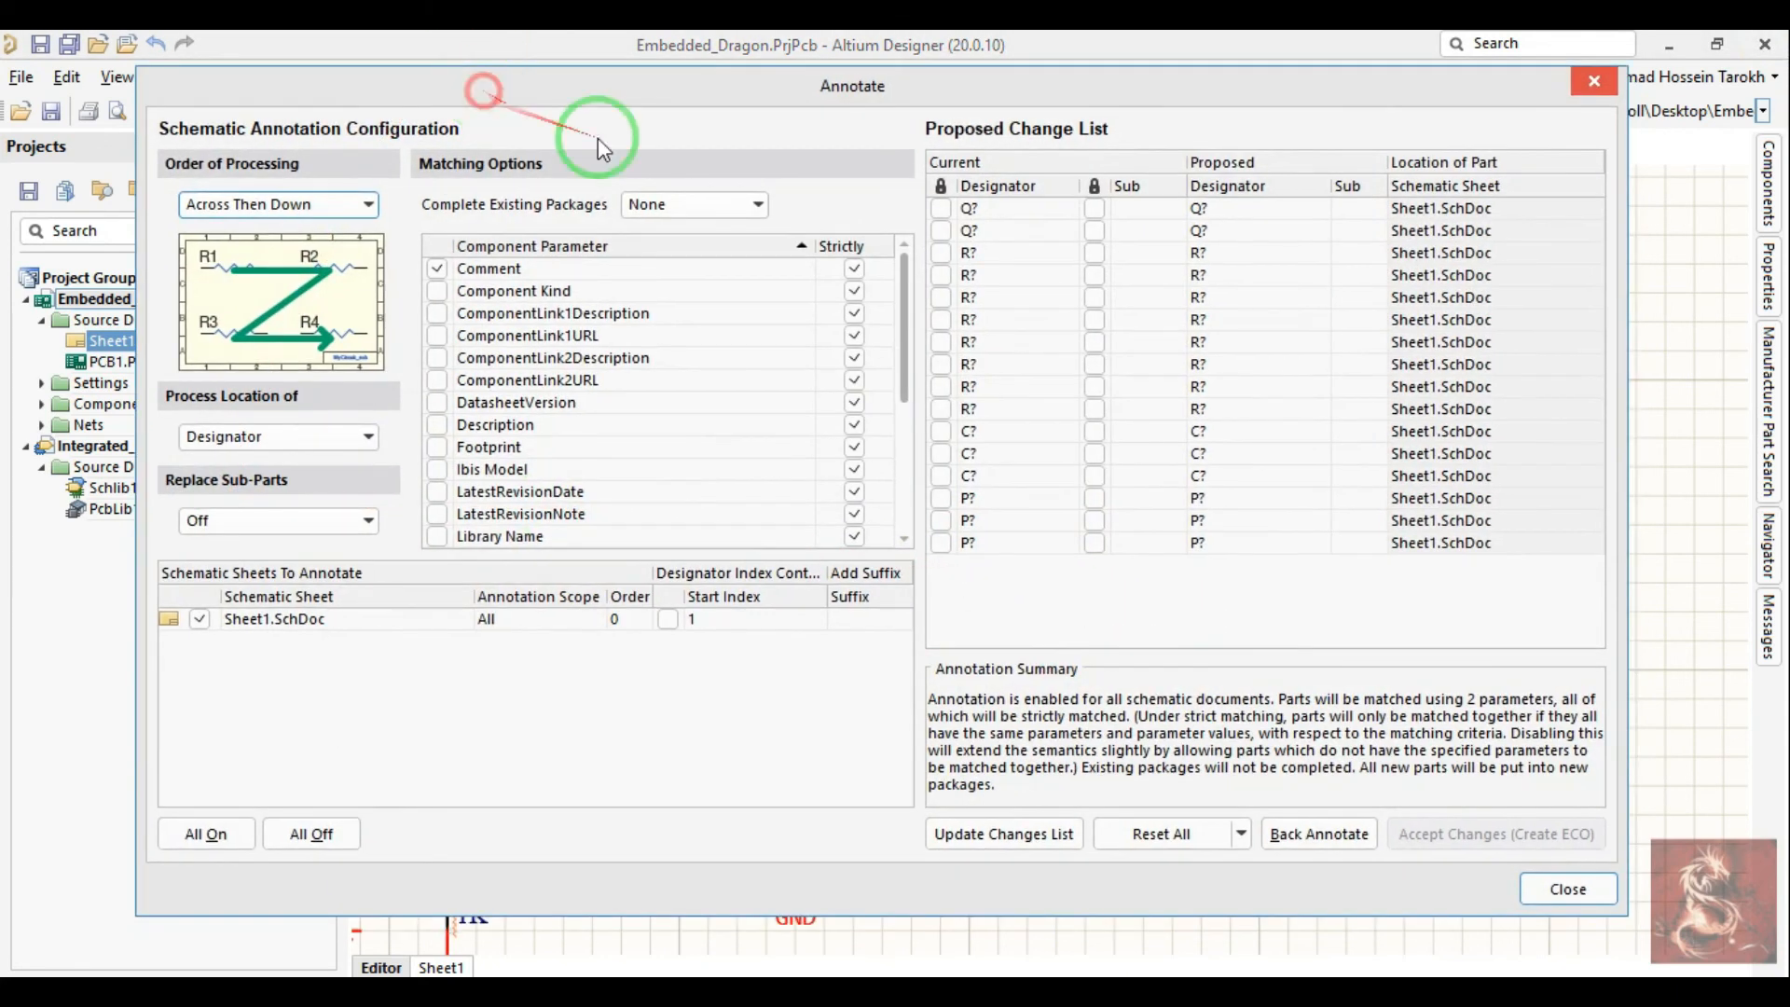
left_click(1022, 835)
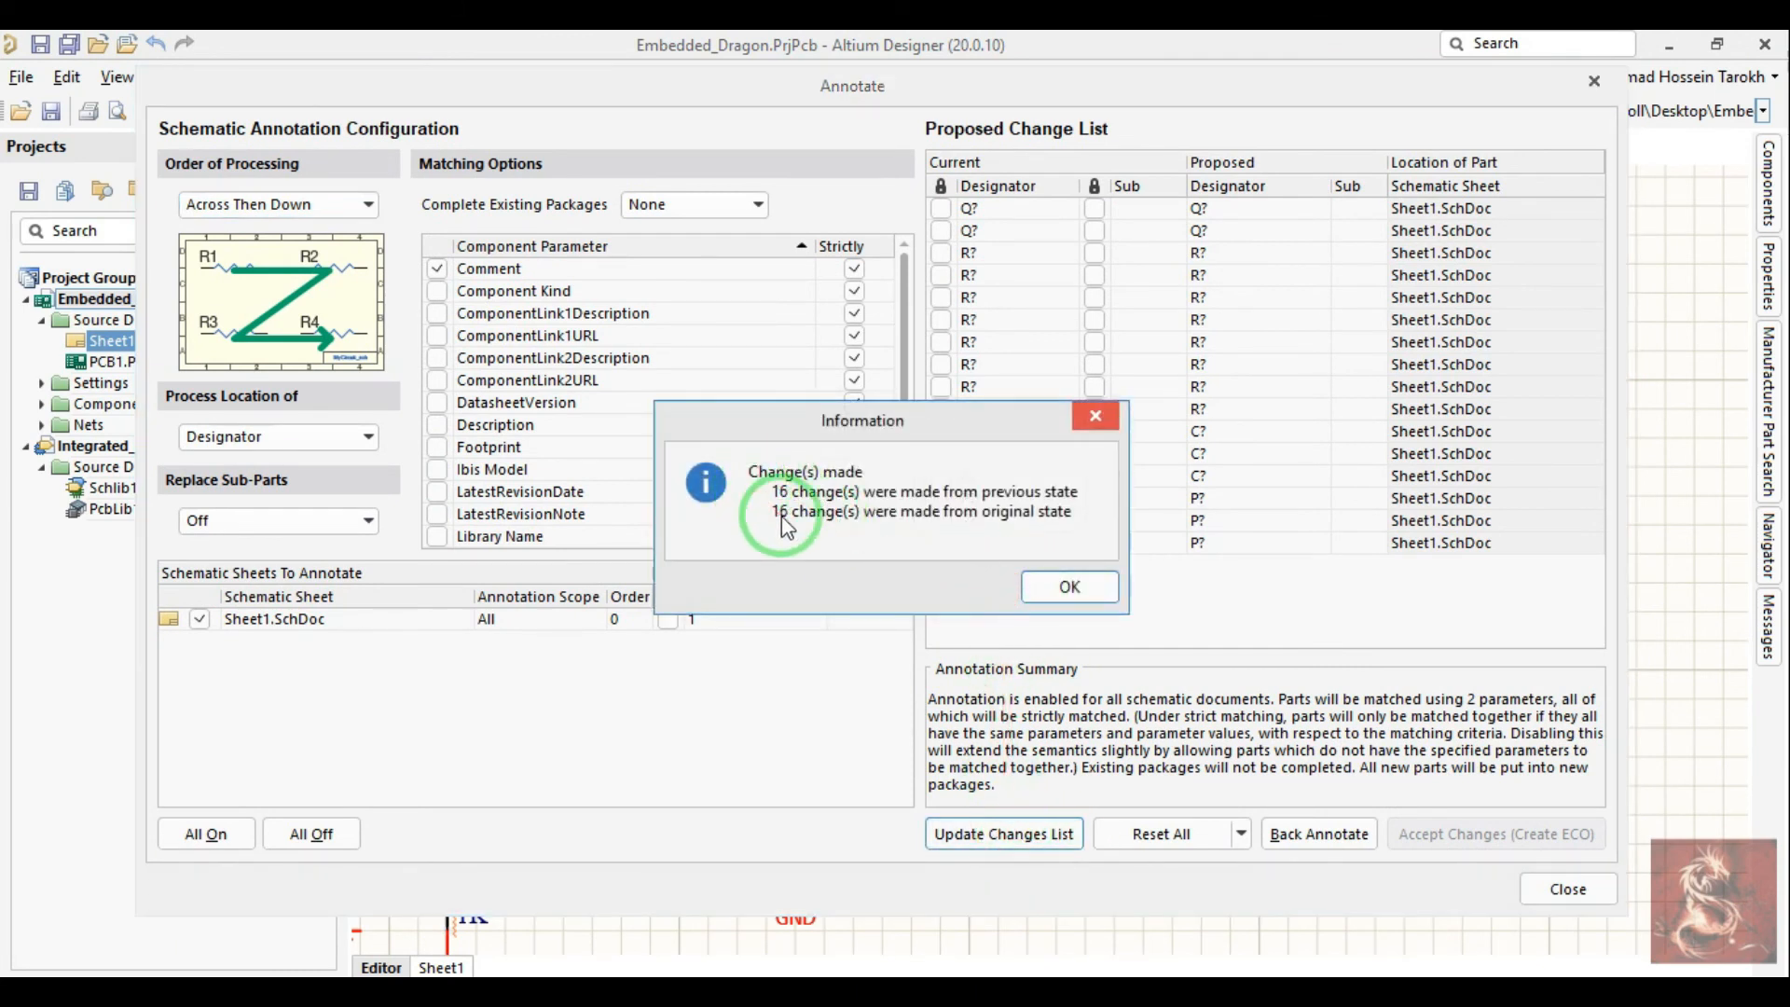
left_click(1055, 589)
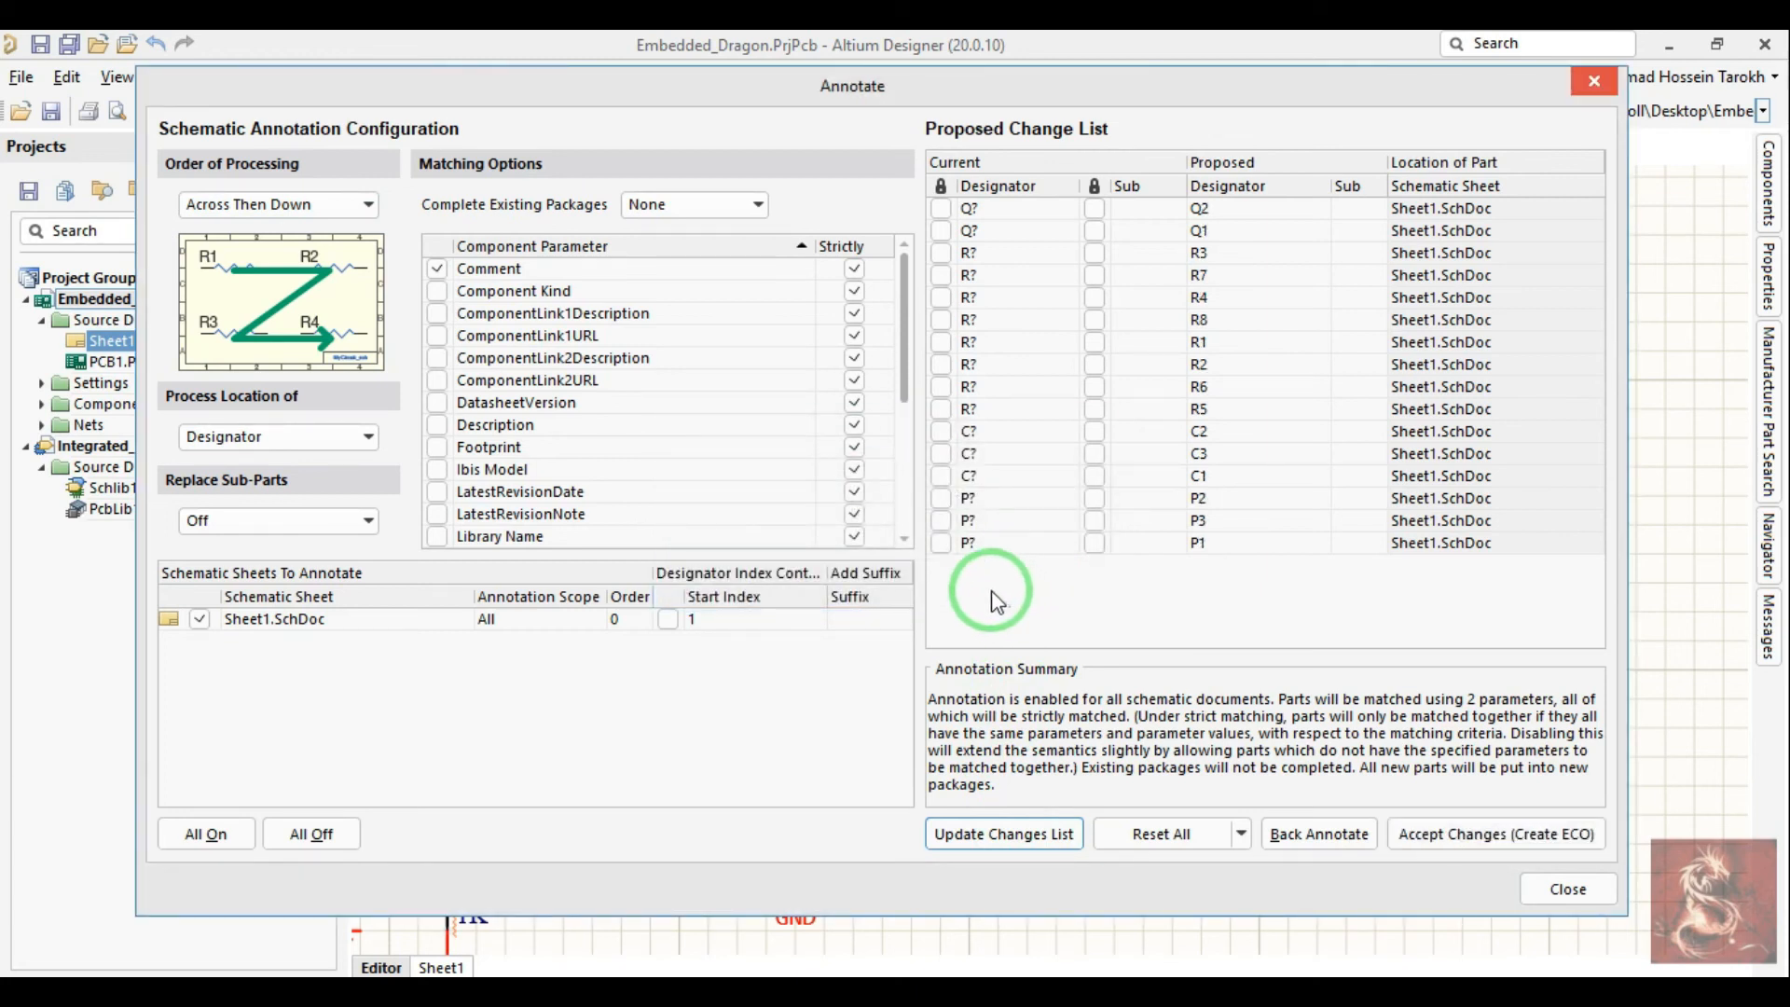
Step: Accept the proposed designators as an engineering change order, validate and execute its changes, and finish the annotation
left_click(1455, 833)
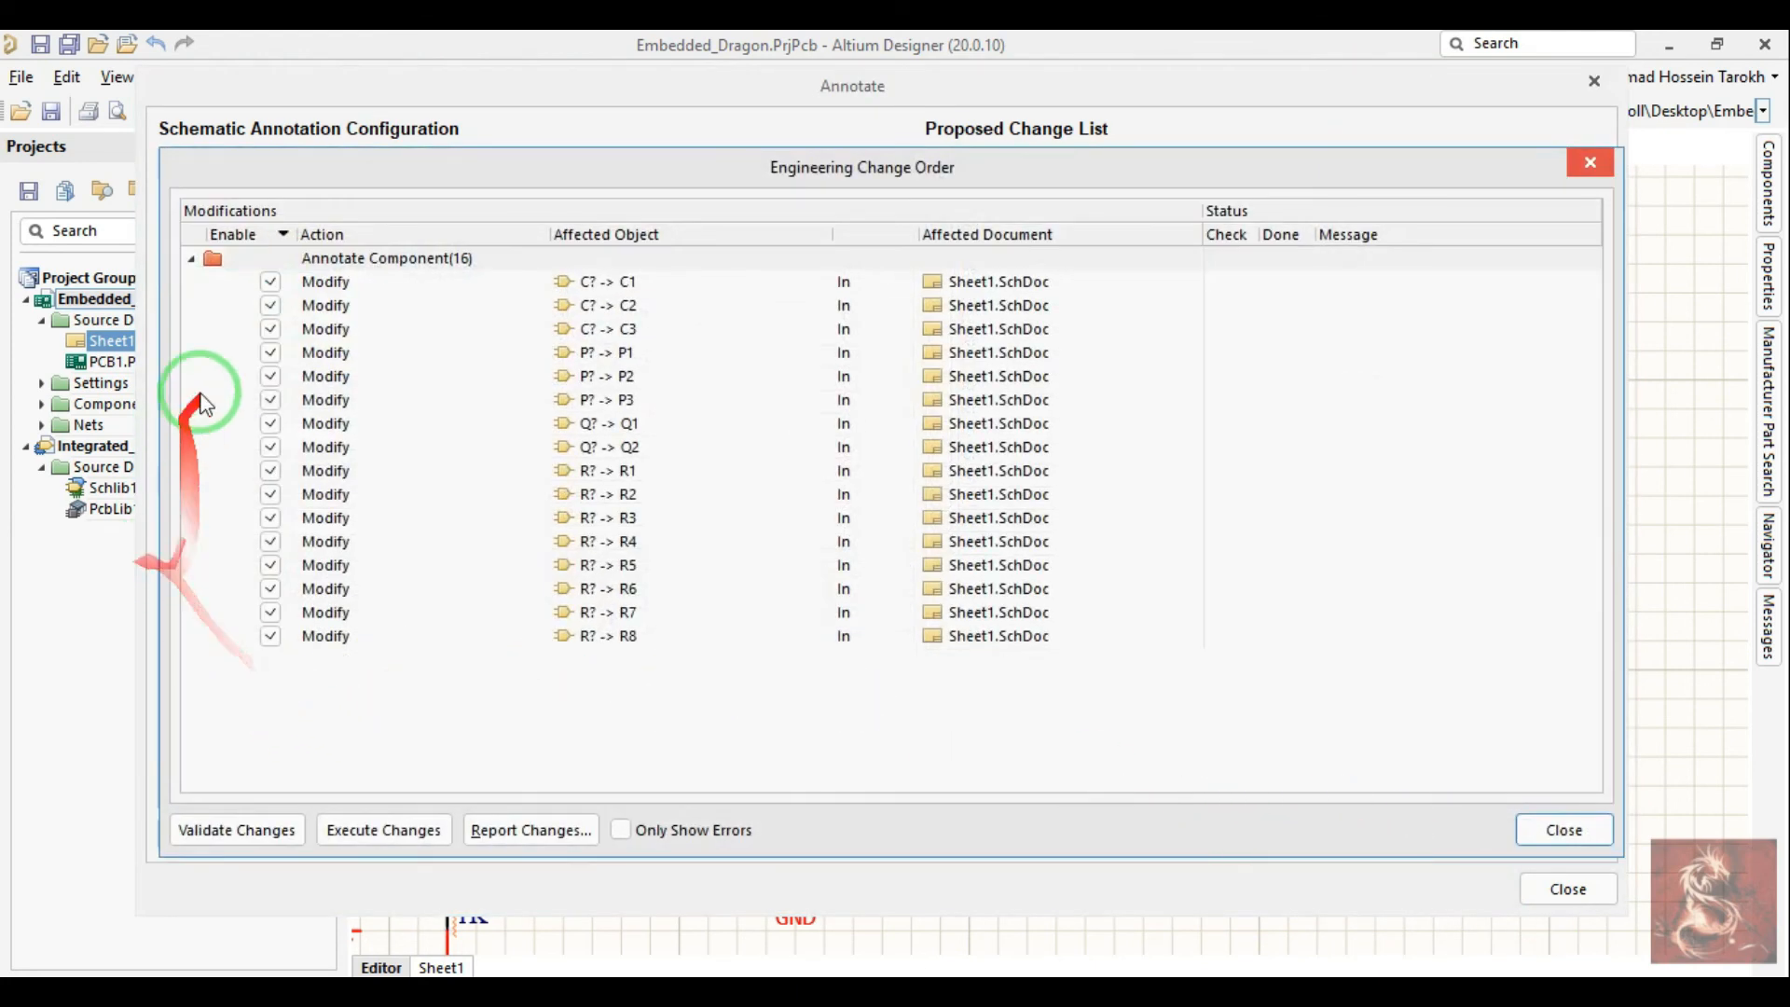
left_click(235, 833)
left_click(368, 830)
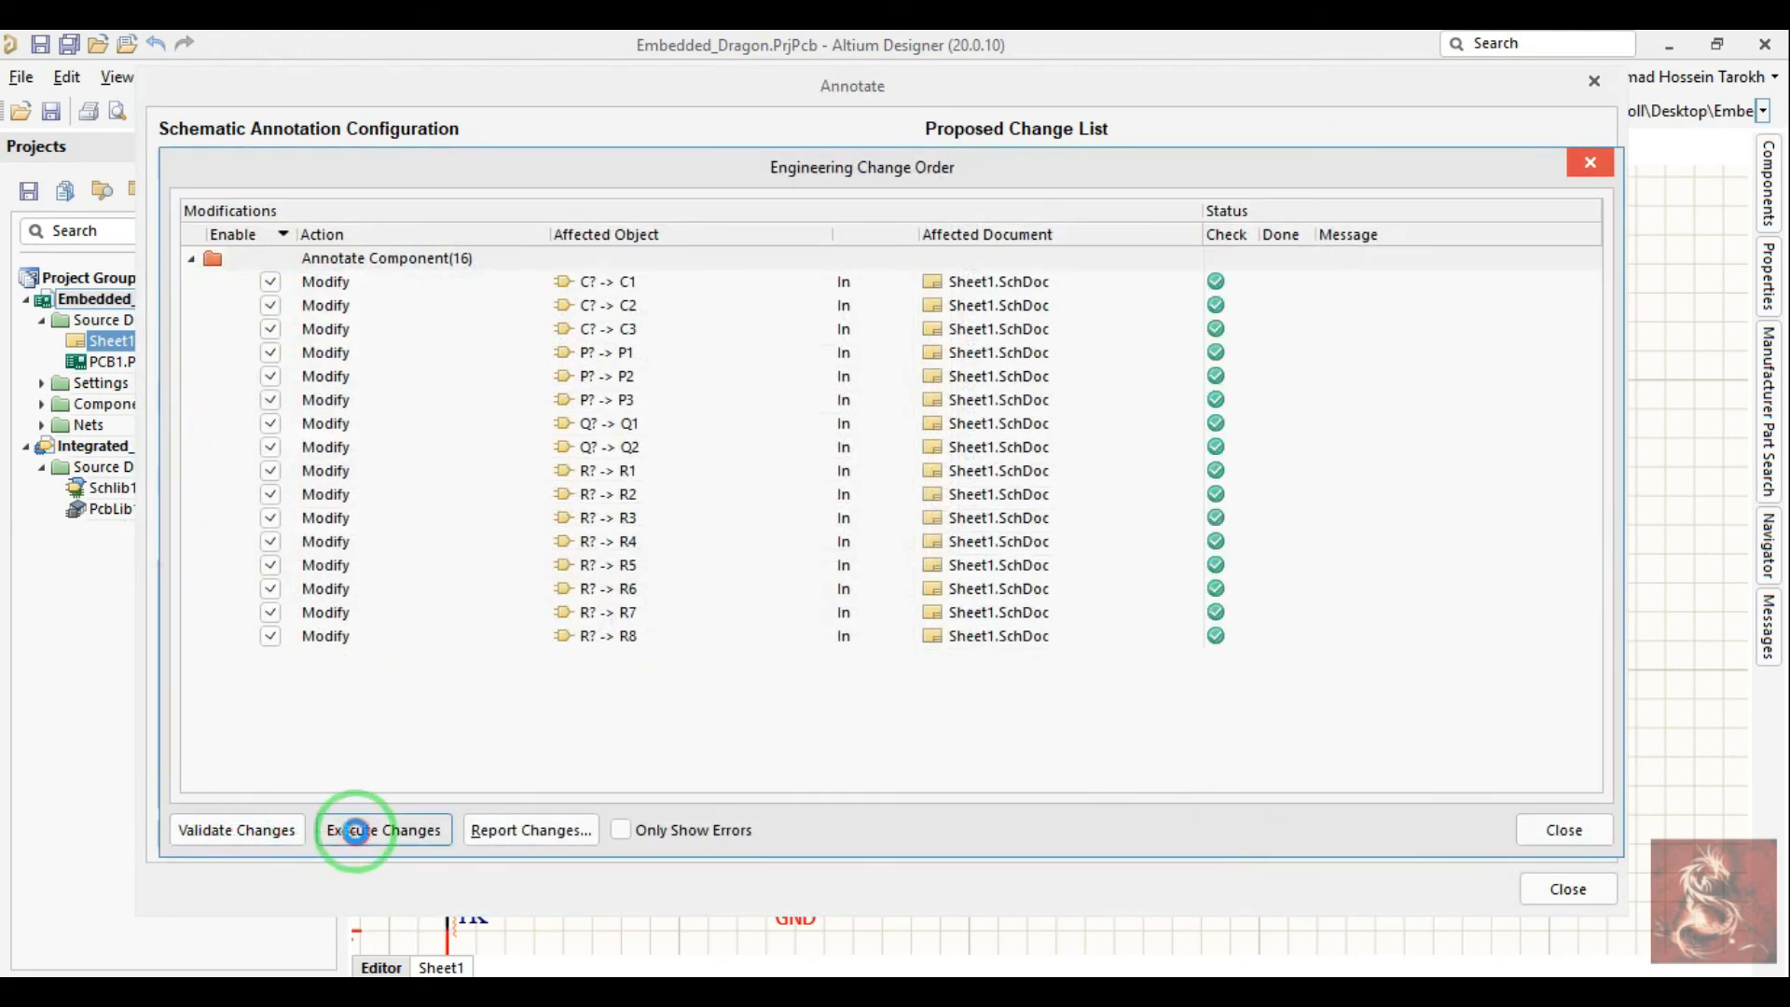
left_click(1565, 830)
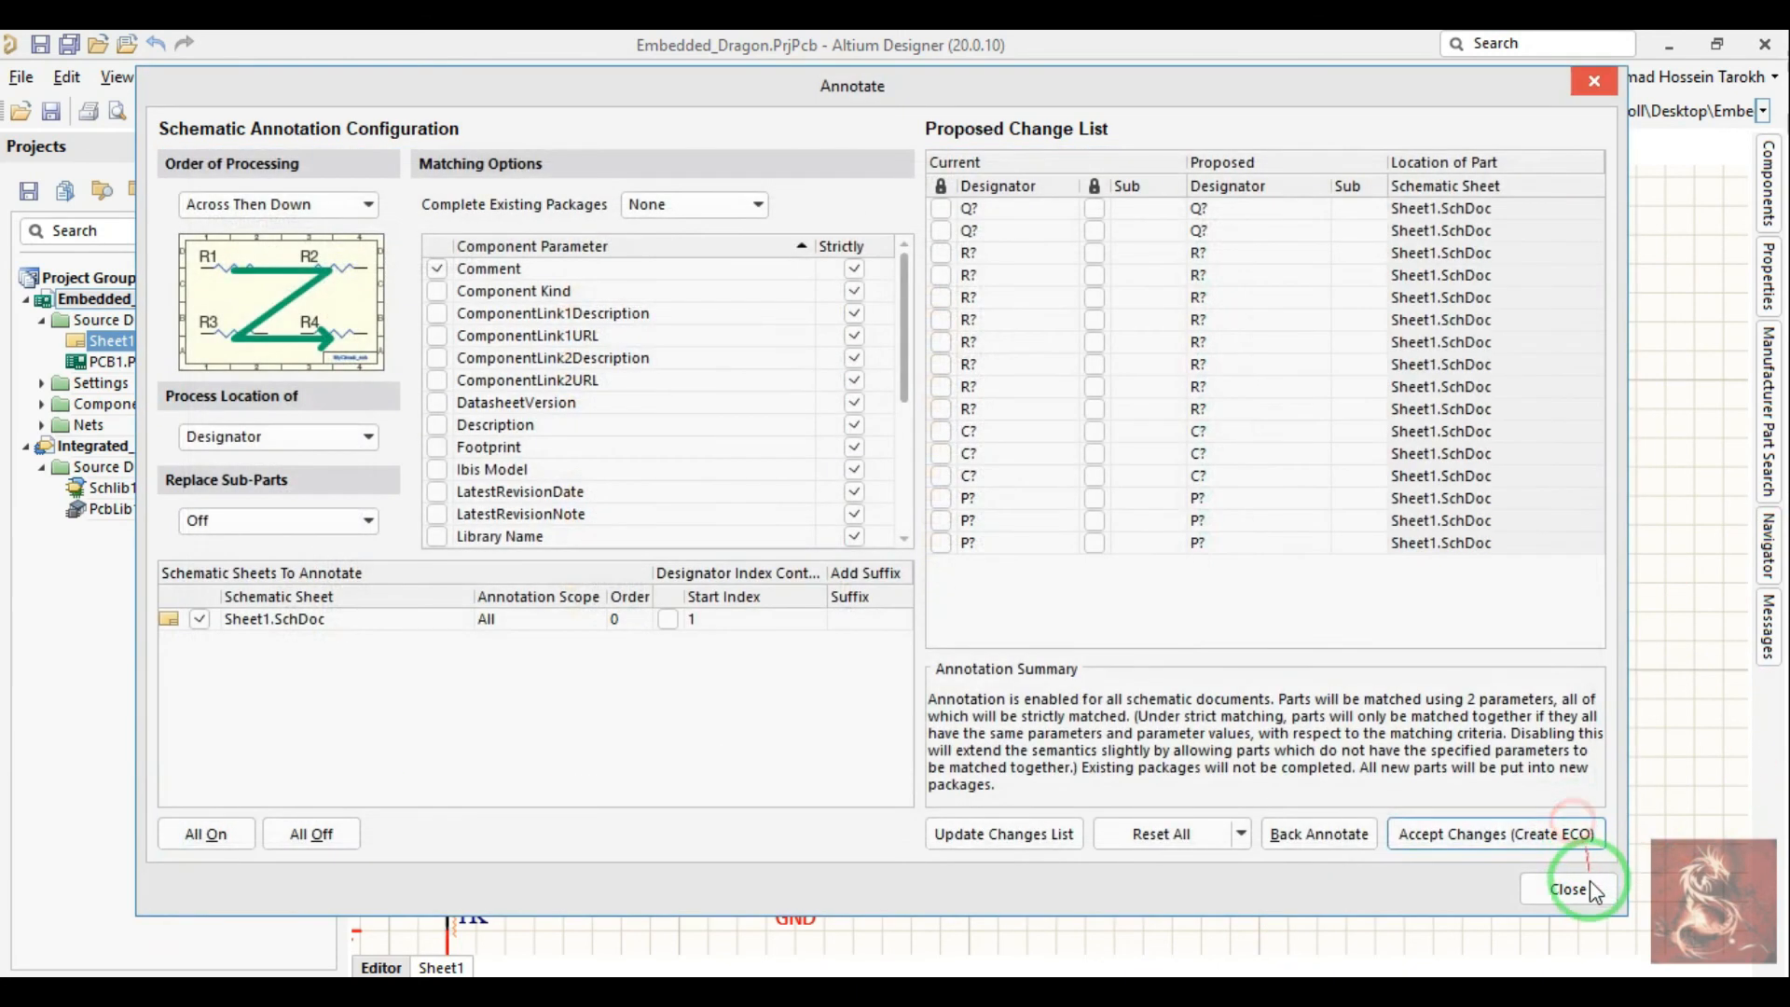
left_click(1569, 889)
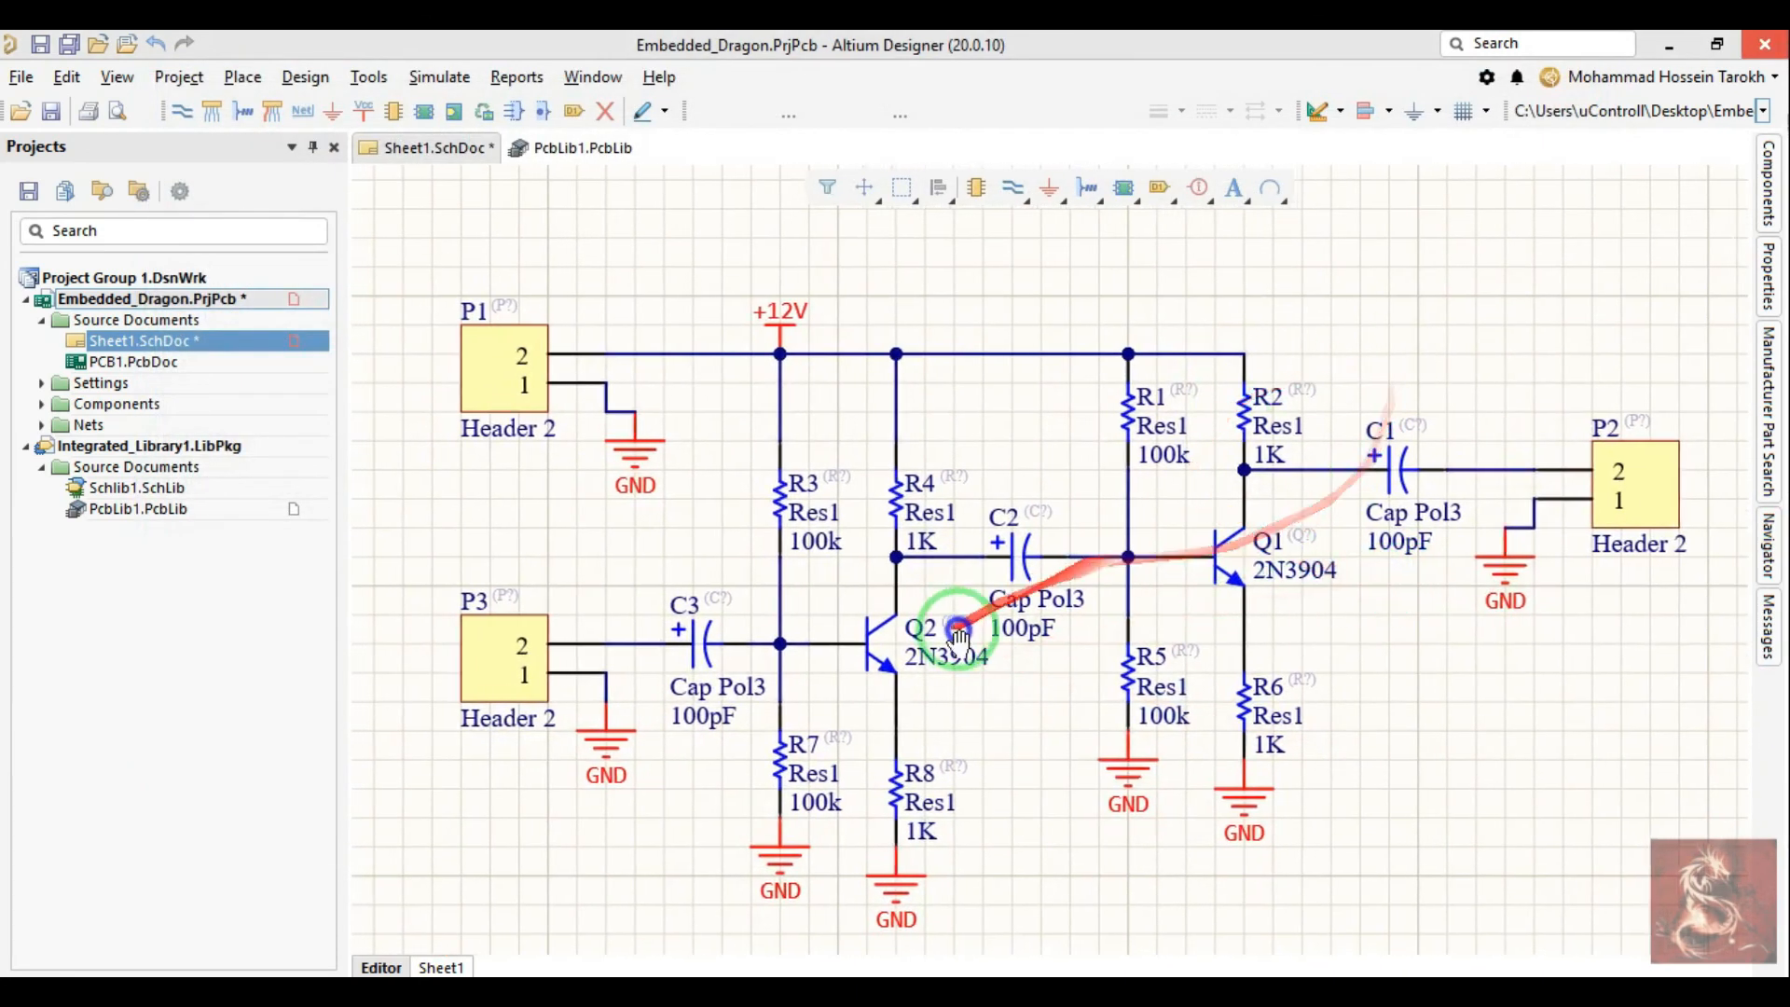
scroll(983, 645, "down", 1, "ctrl")
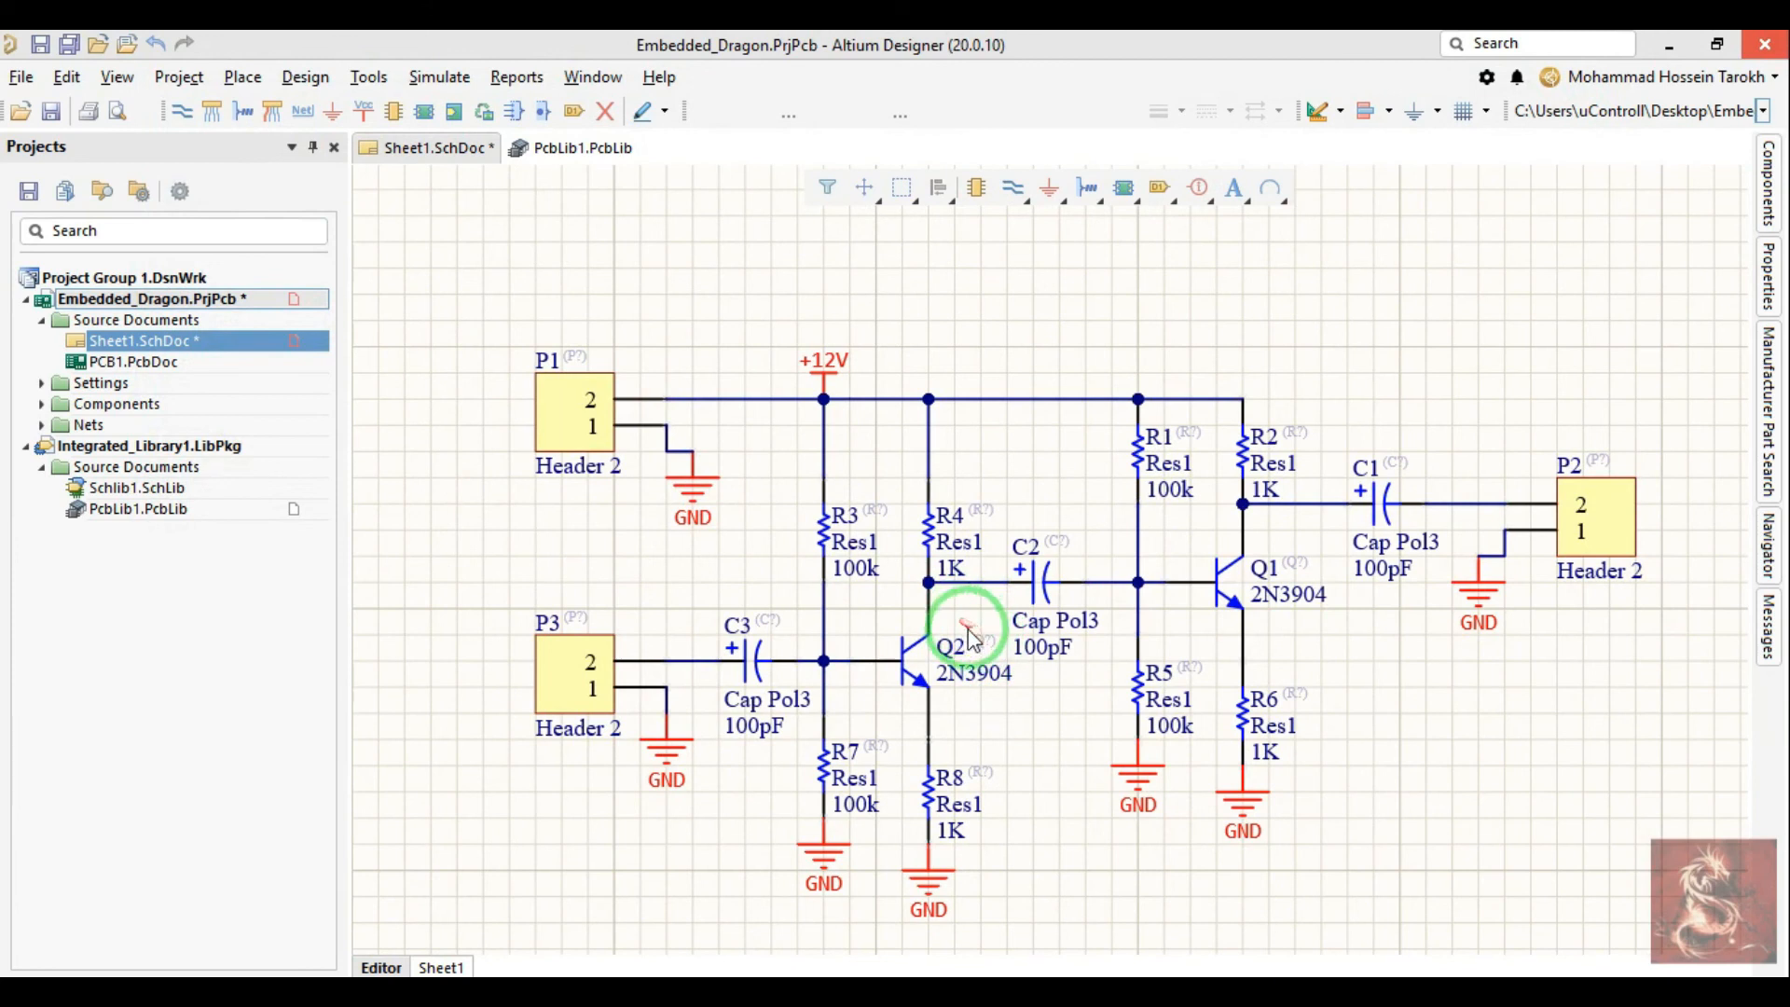
right_click(979, 655)
key("Escape")
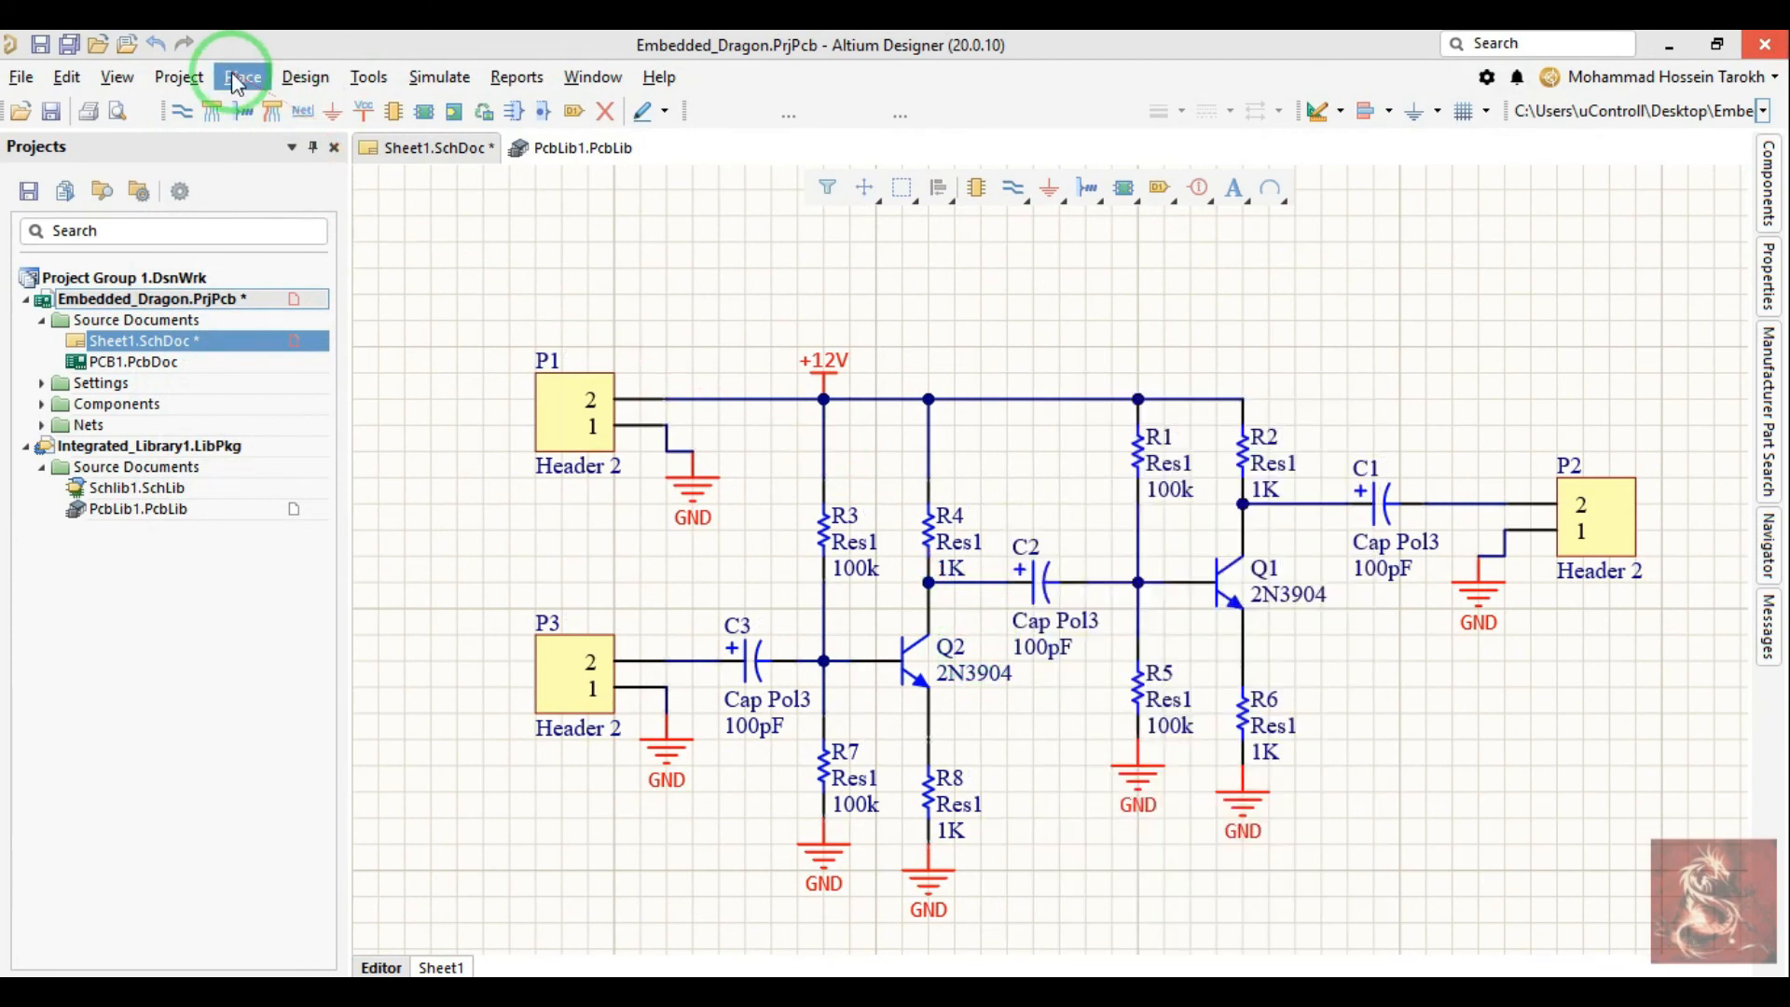
Step: Validate the annotated PCB project Embedded_Dragon.PrjPcb again and check the validation messages
left_click(190, 79)
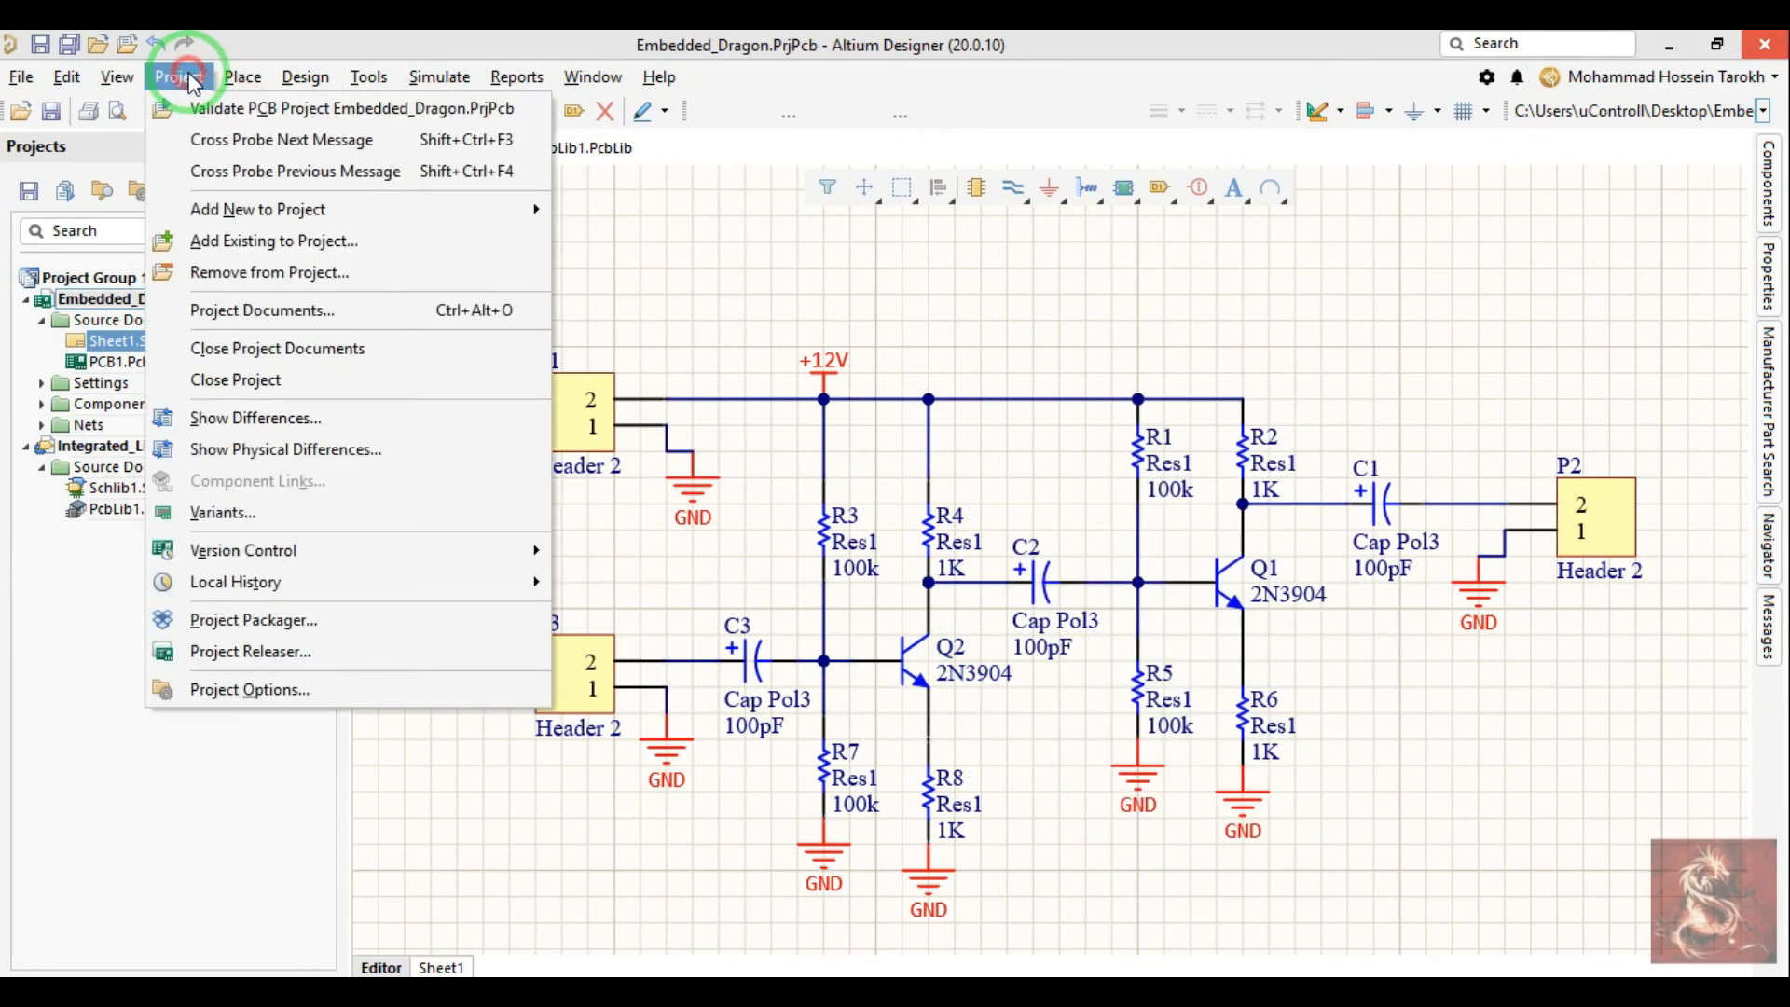
left_click(239, 124)
key("p")
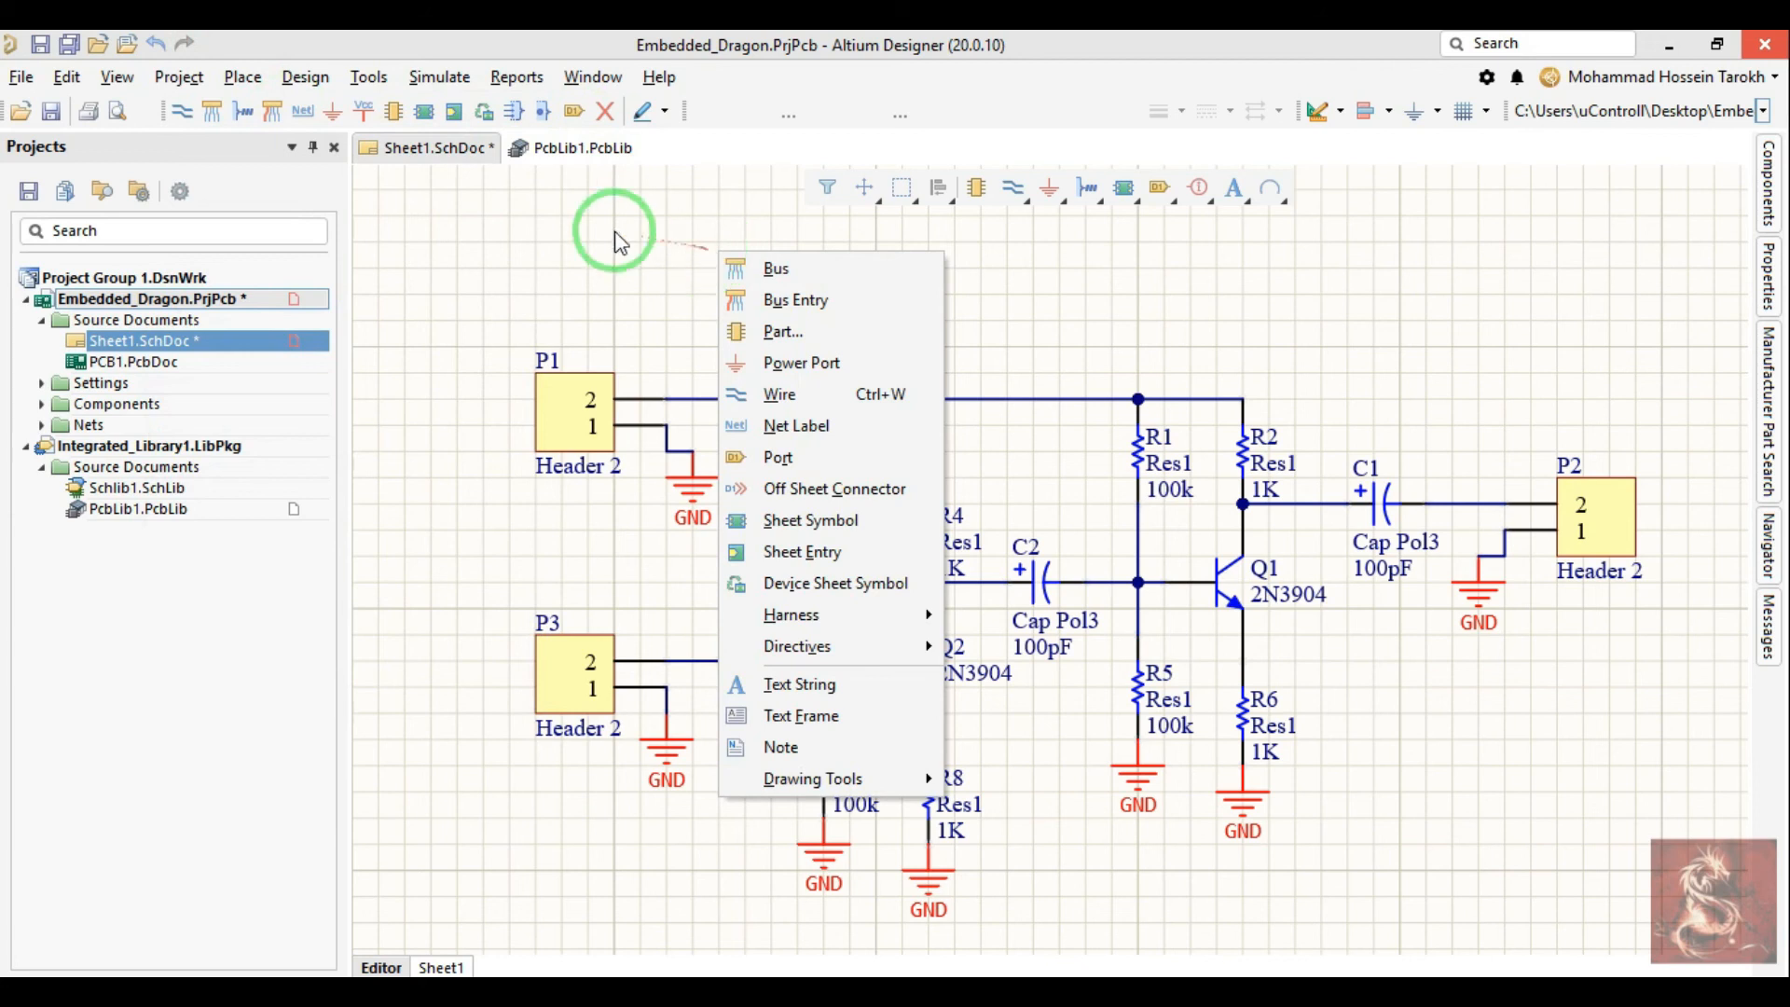
key("Escape")
key("c")
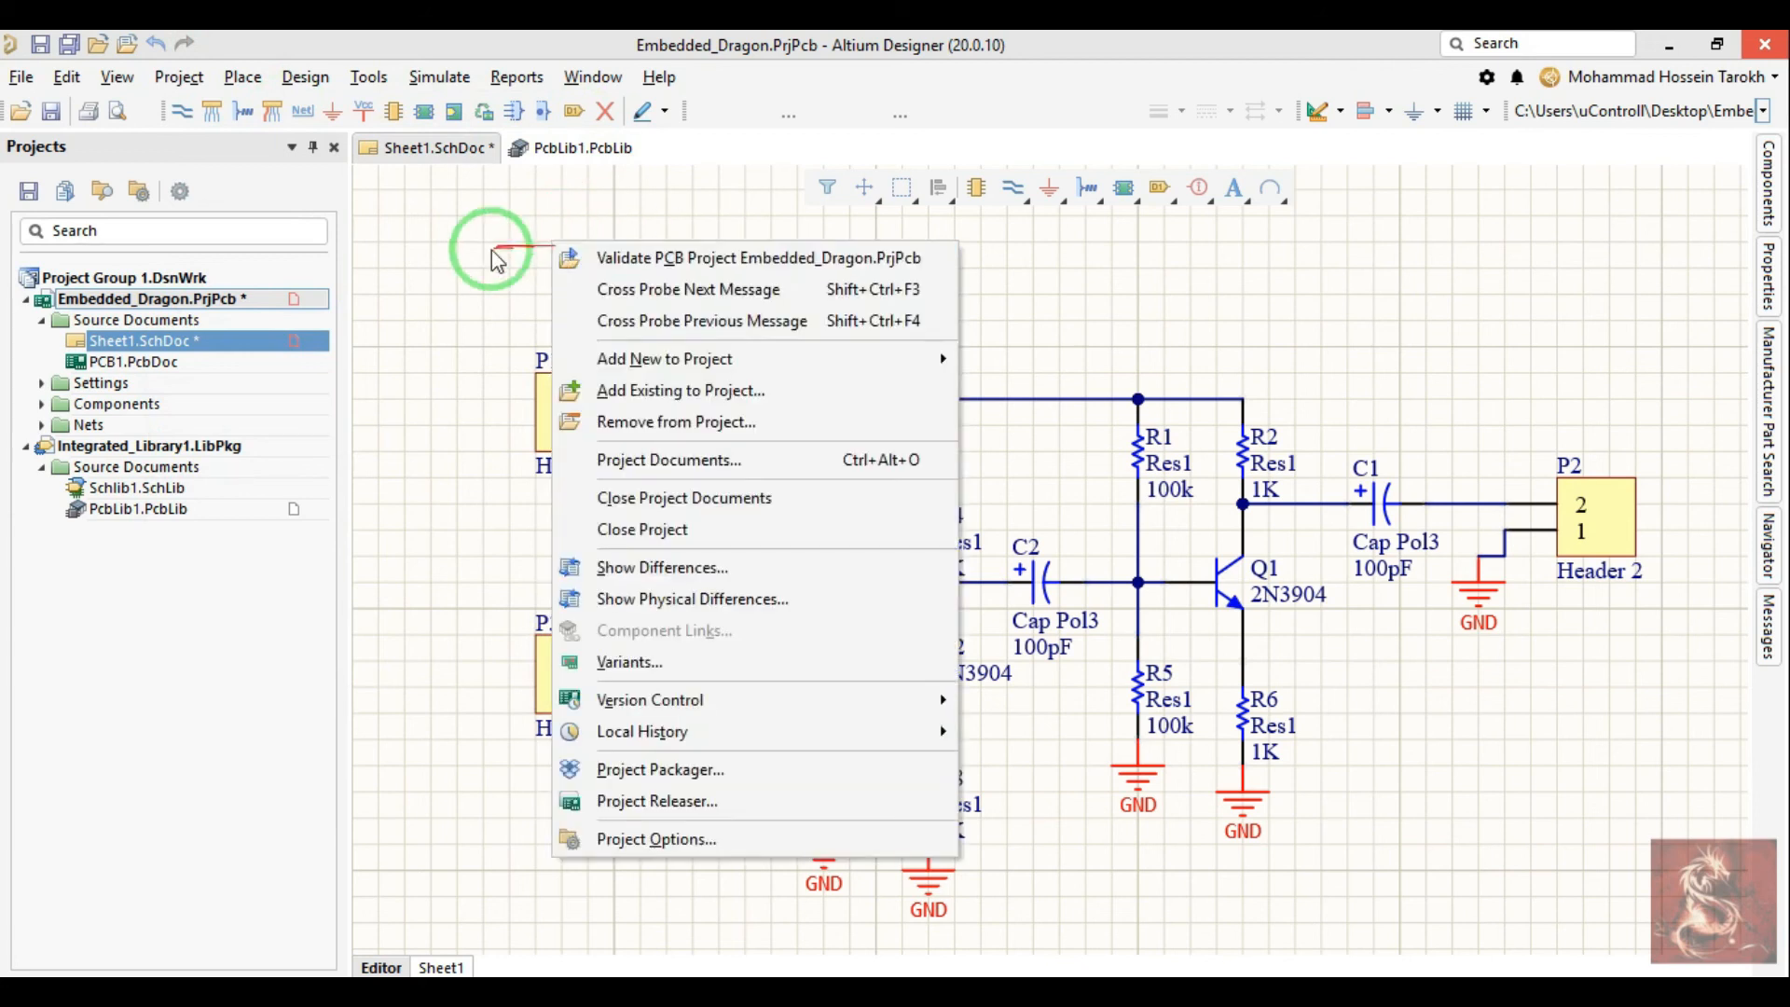
left_click(659, 260)
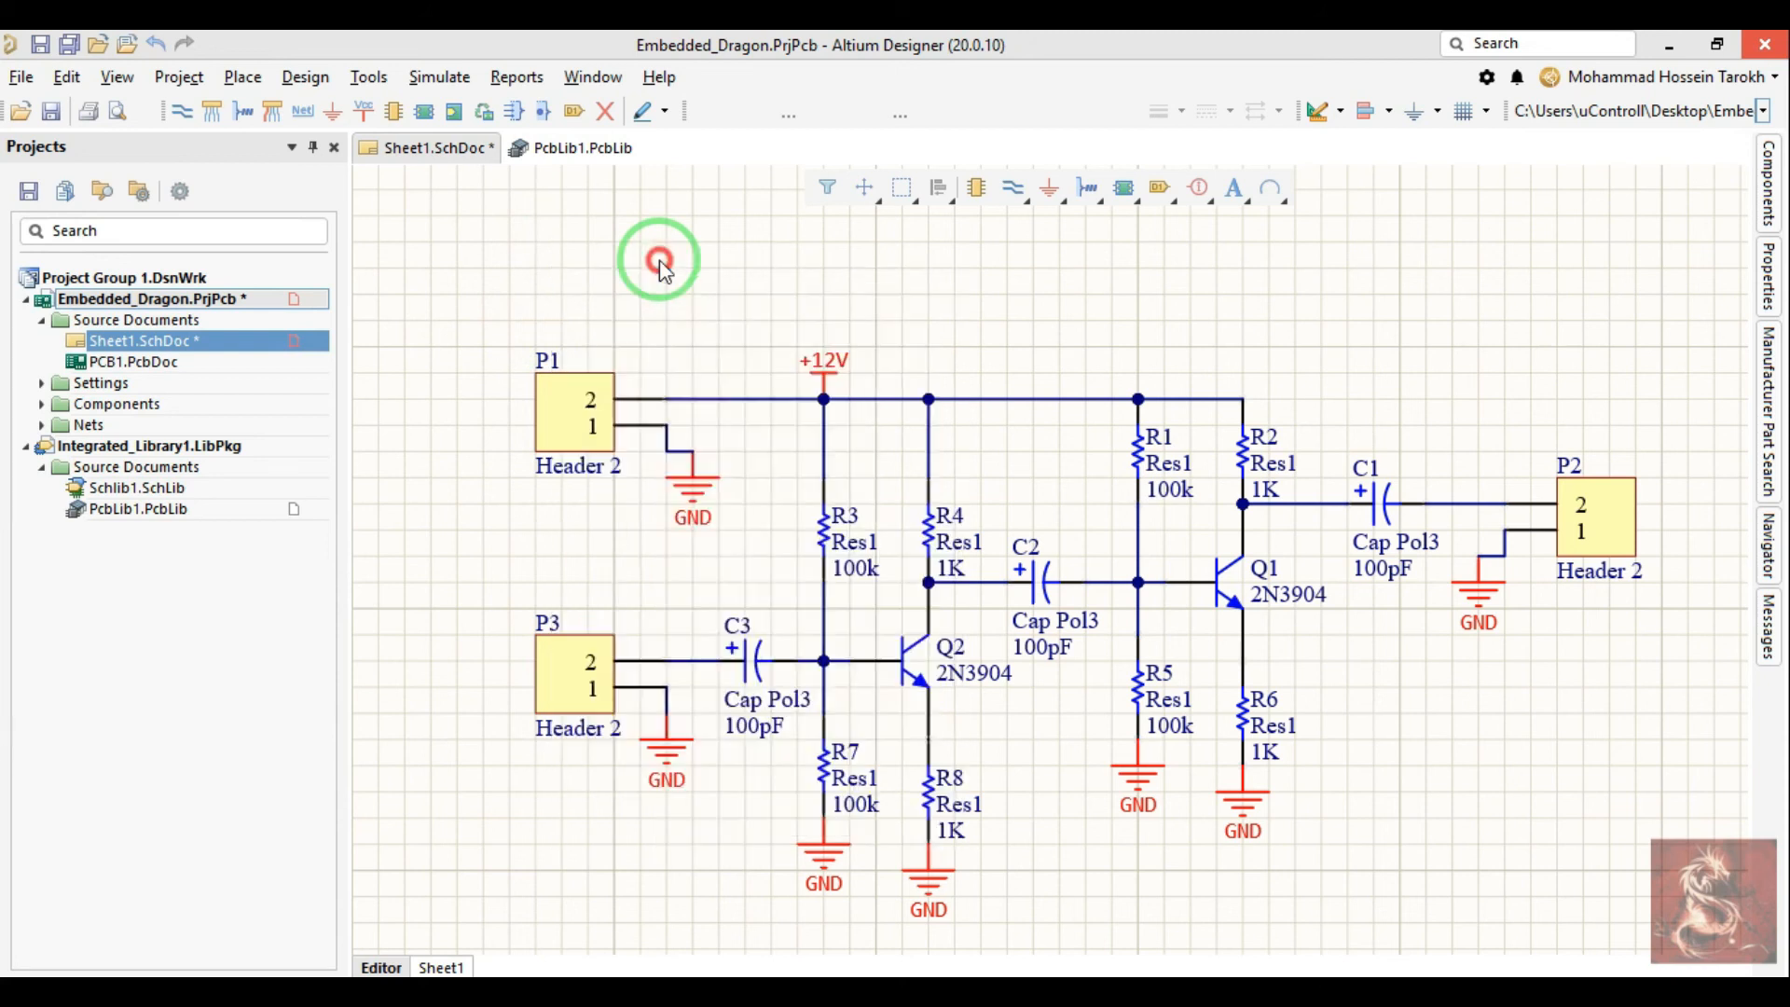
right_click_drag(1032, 298, 859, 307)
scroll(884, 378, "down", 1, "ctrl")
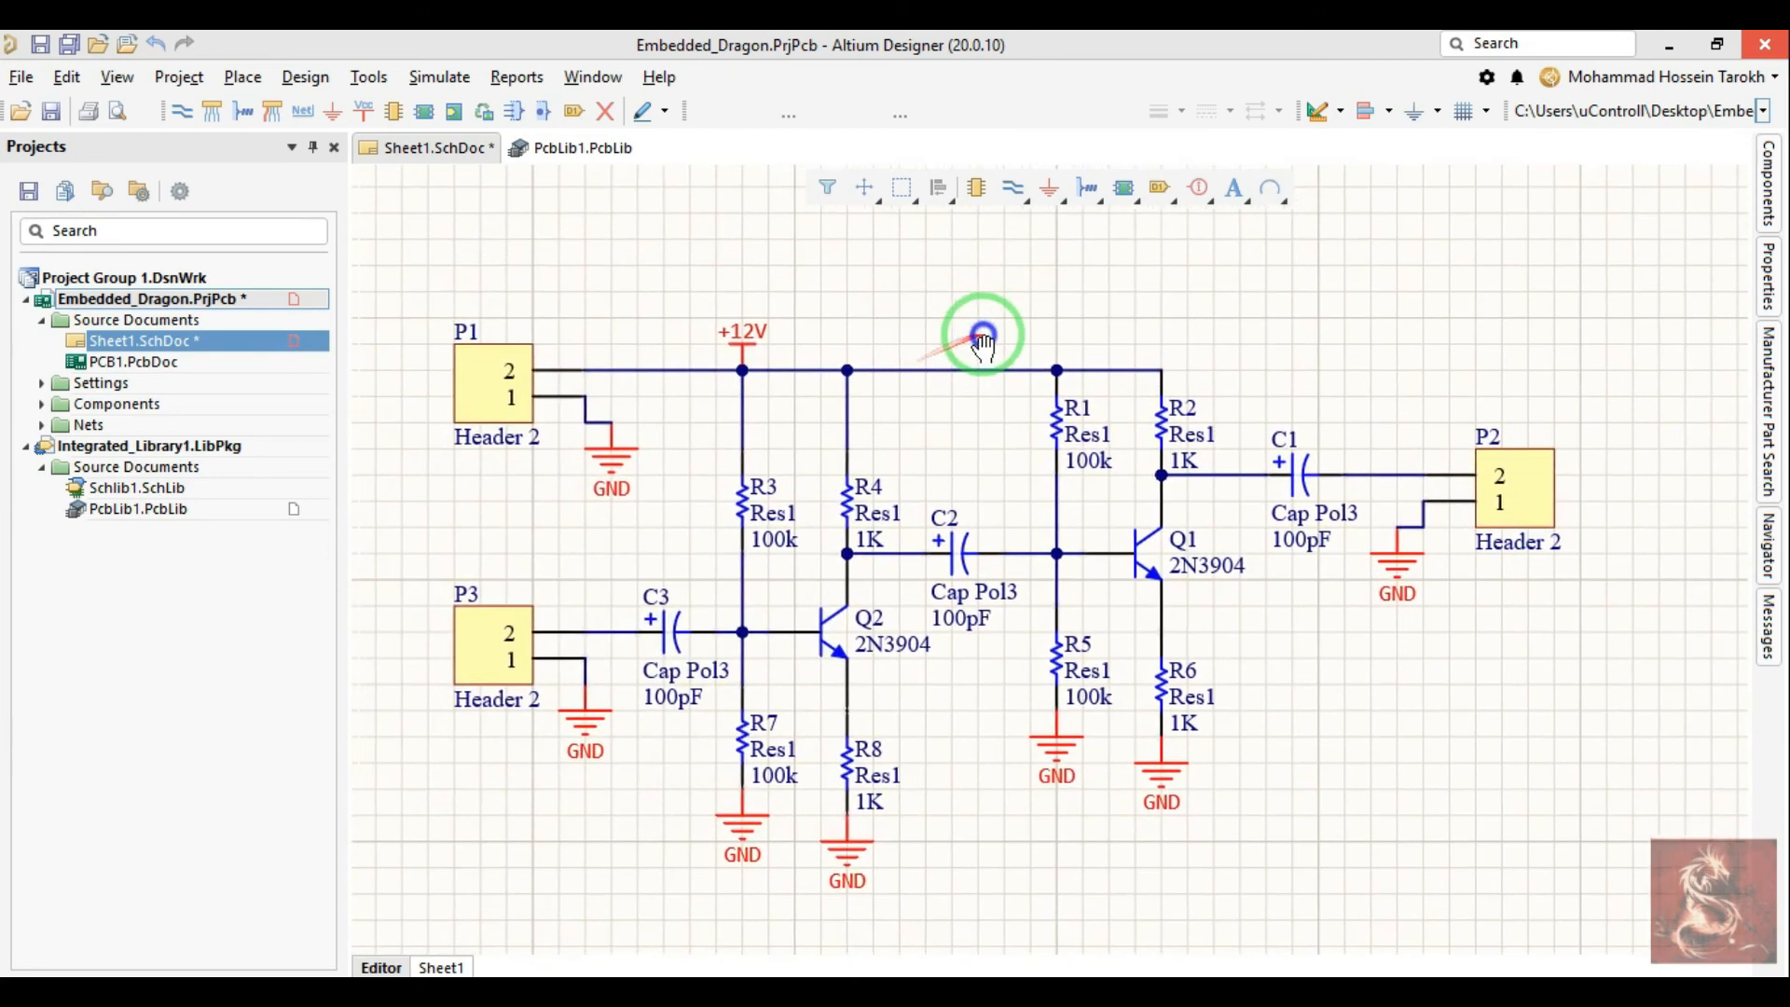
left_click(1765, 627)
left_click_drag(1367, 255, 1246, 272)
left_click_drag(1240, 347, 1455, 210)
right_click_drag(1310, 347, 1262, 480)
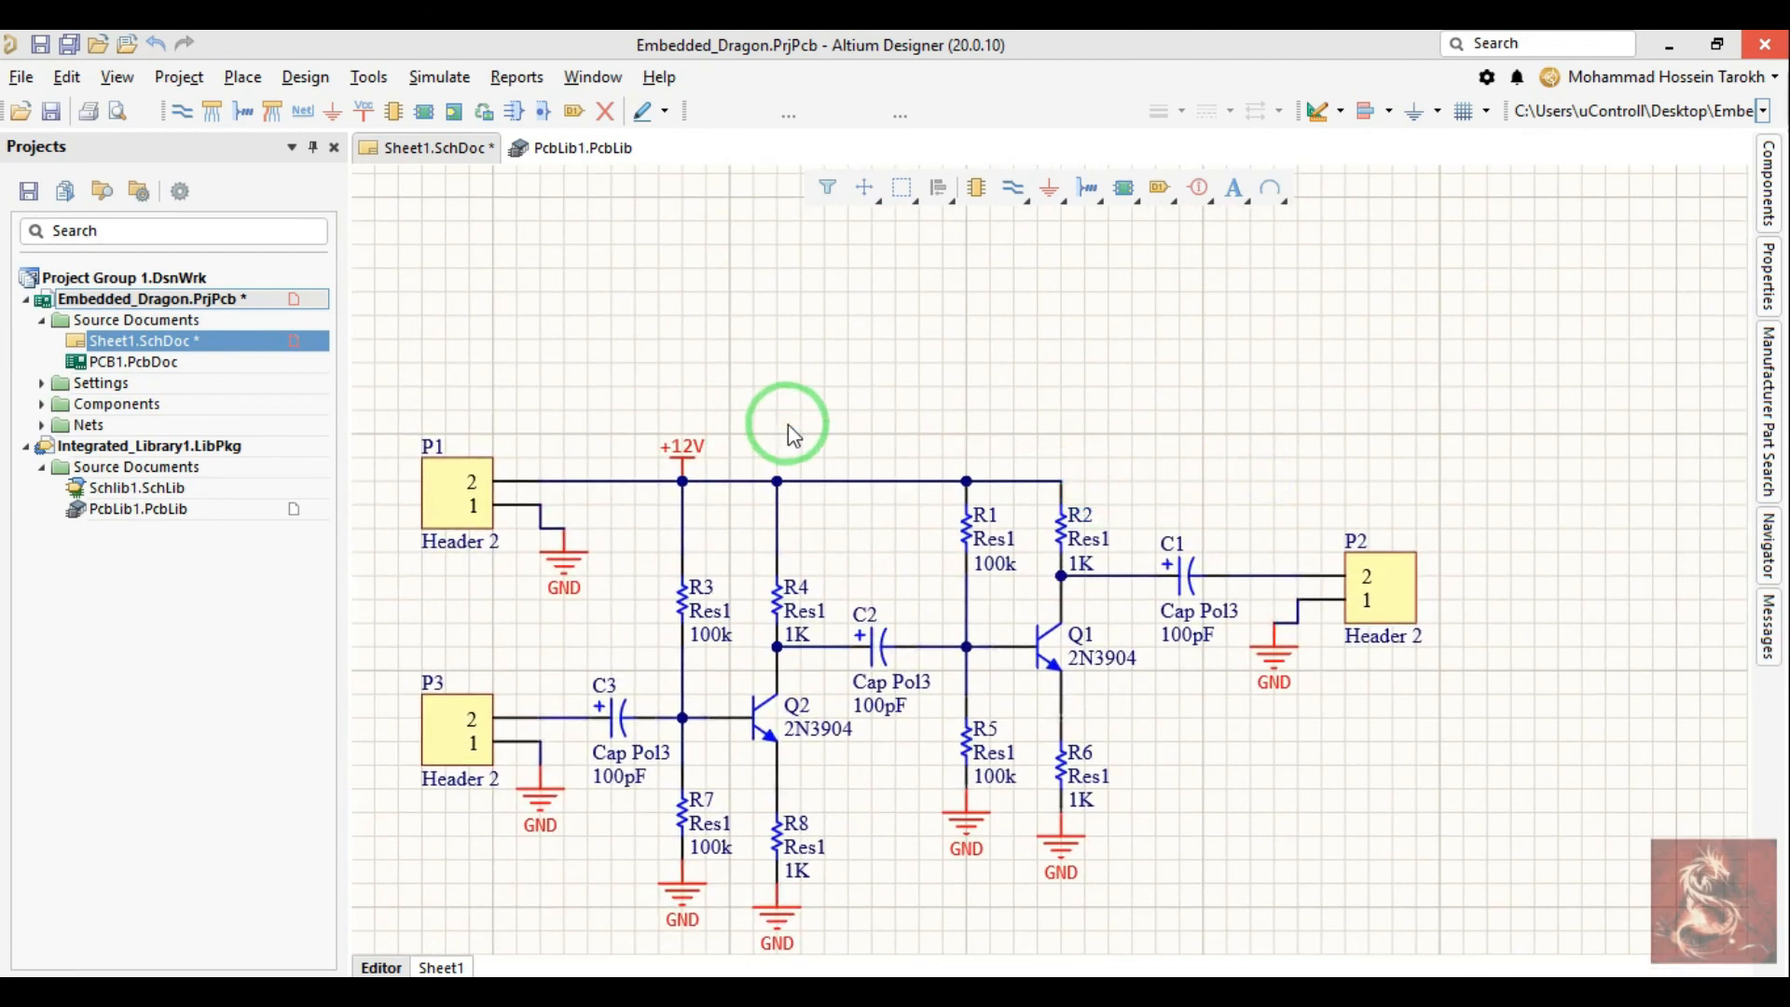
right_click_drag(788, 427, 915, 362)
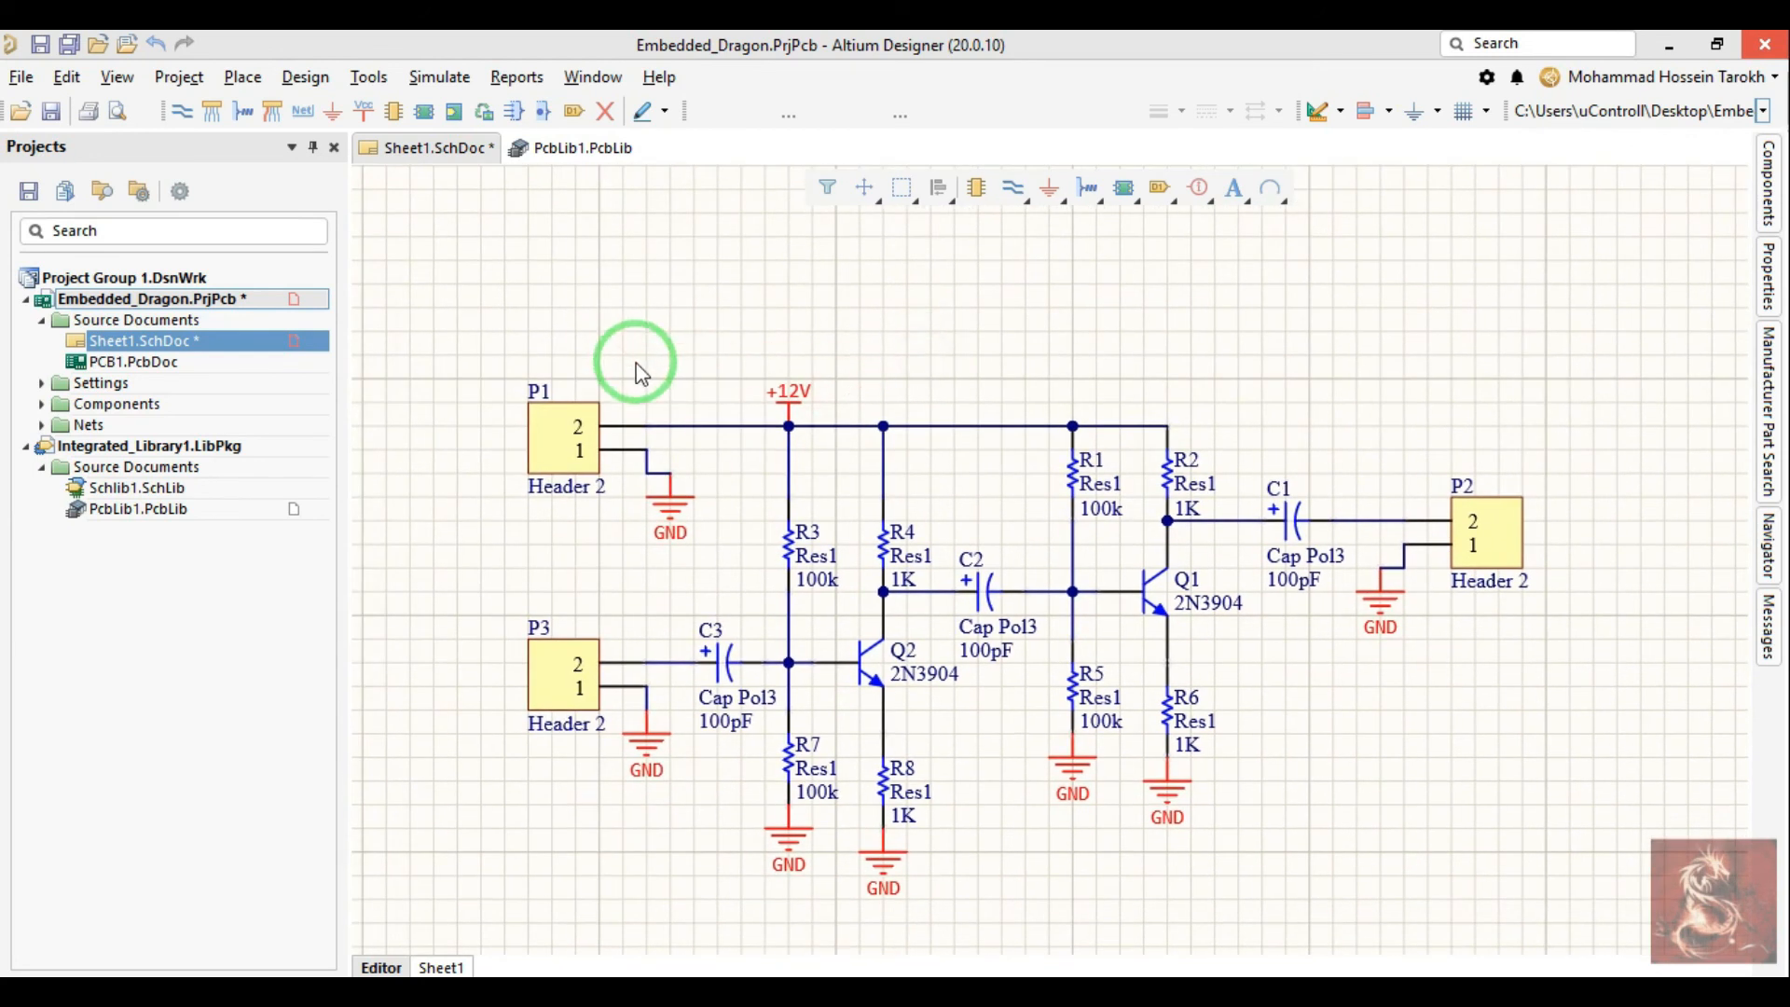
Step: Start a new text string reading "2-stage amplifier" with its rotation at 0 degrees
left_click(155, 78)
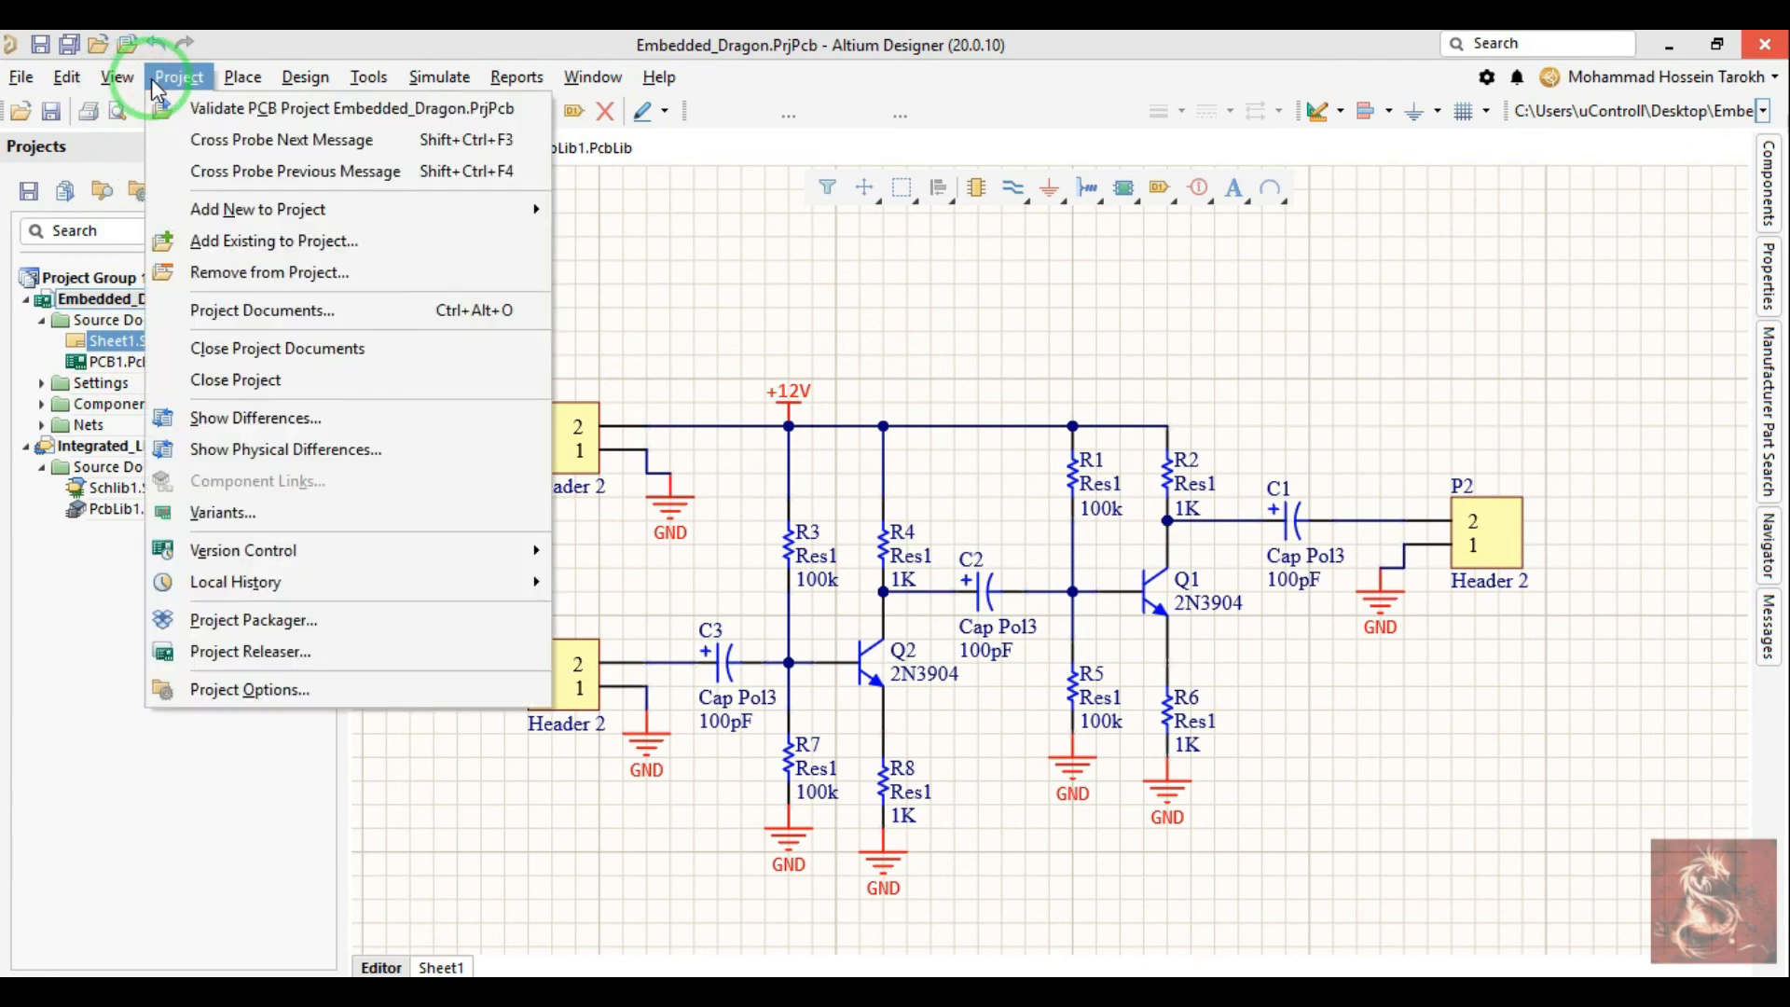
left_click(238, 78)
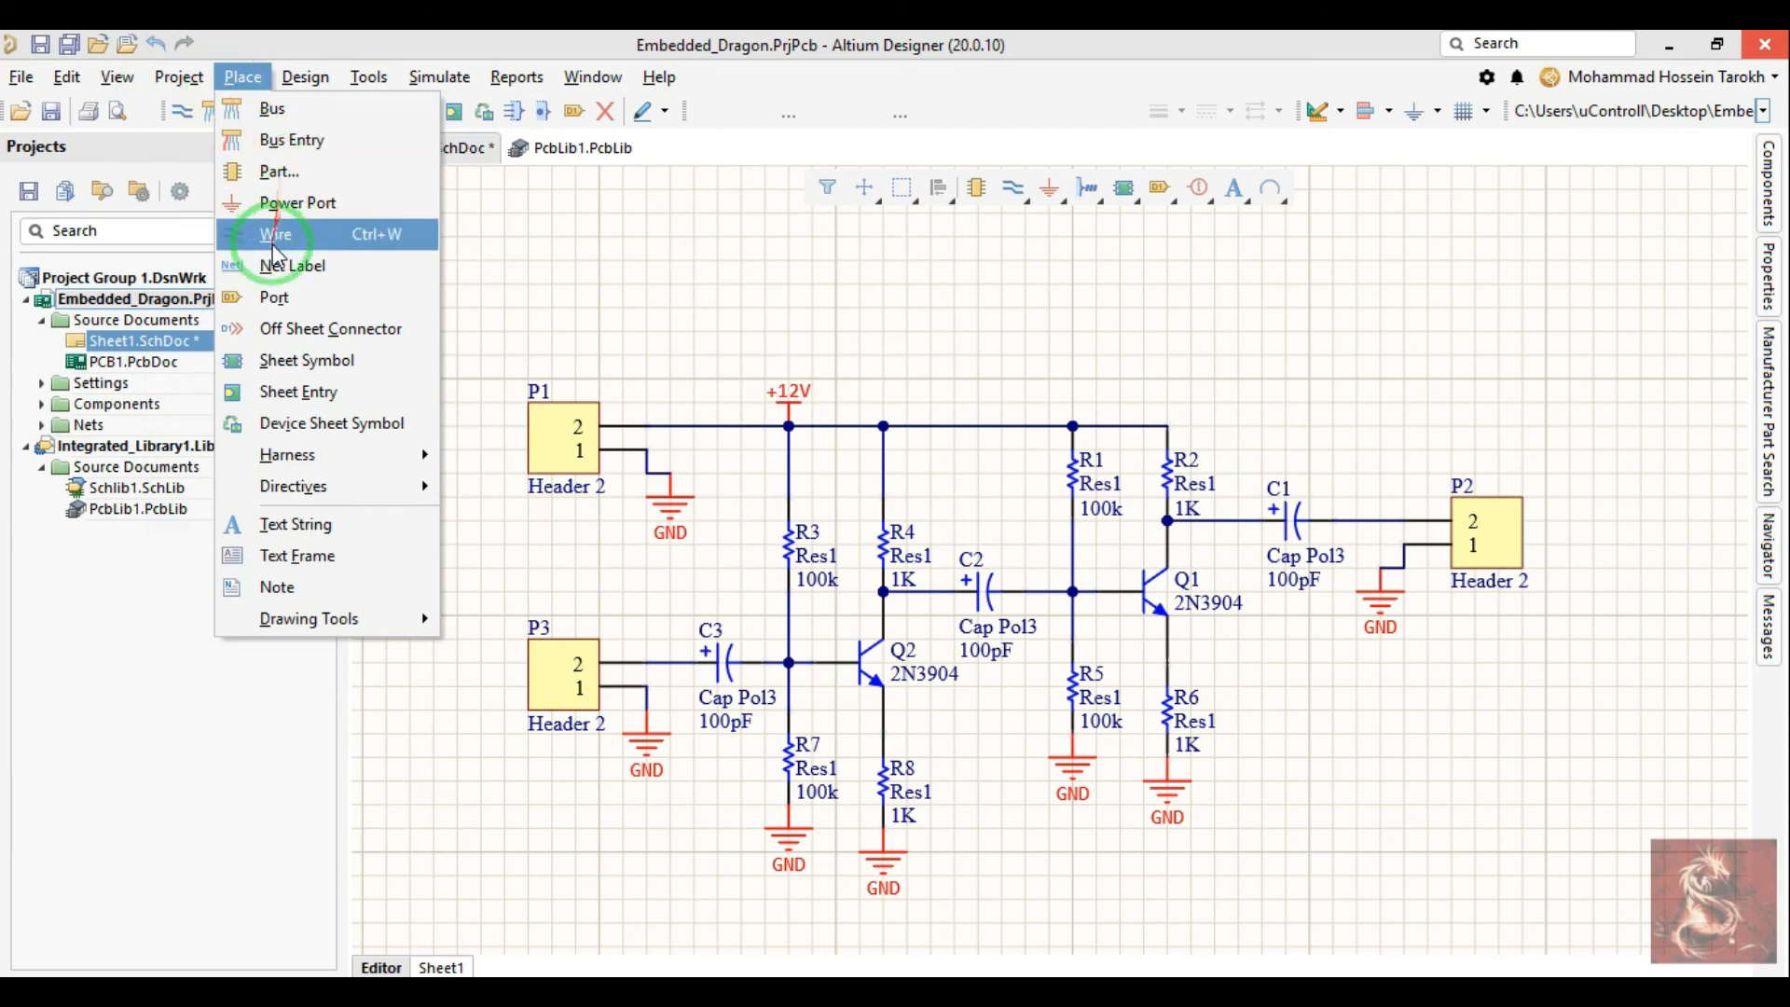
left_click(292, 212)
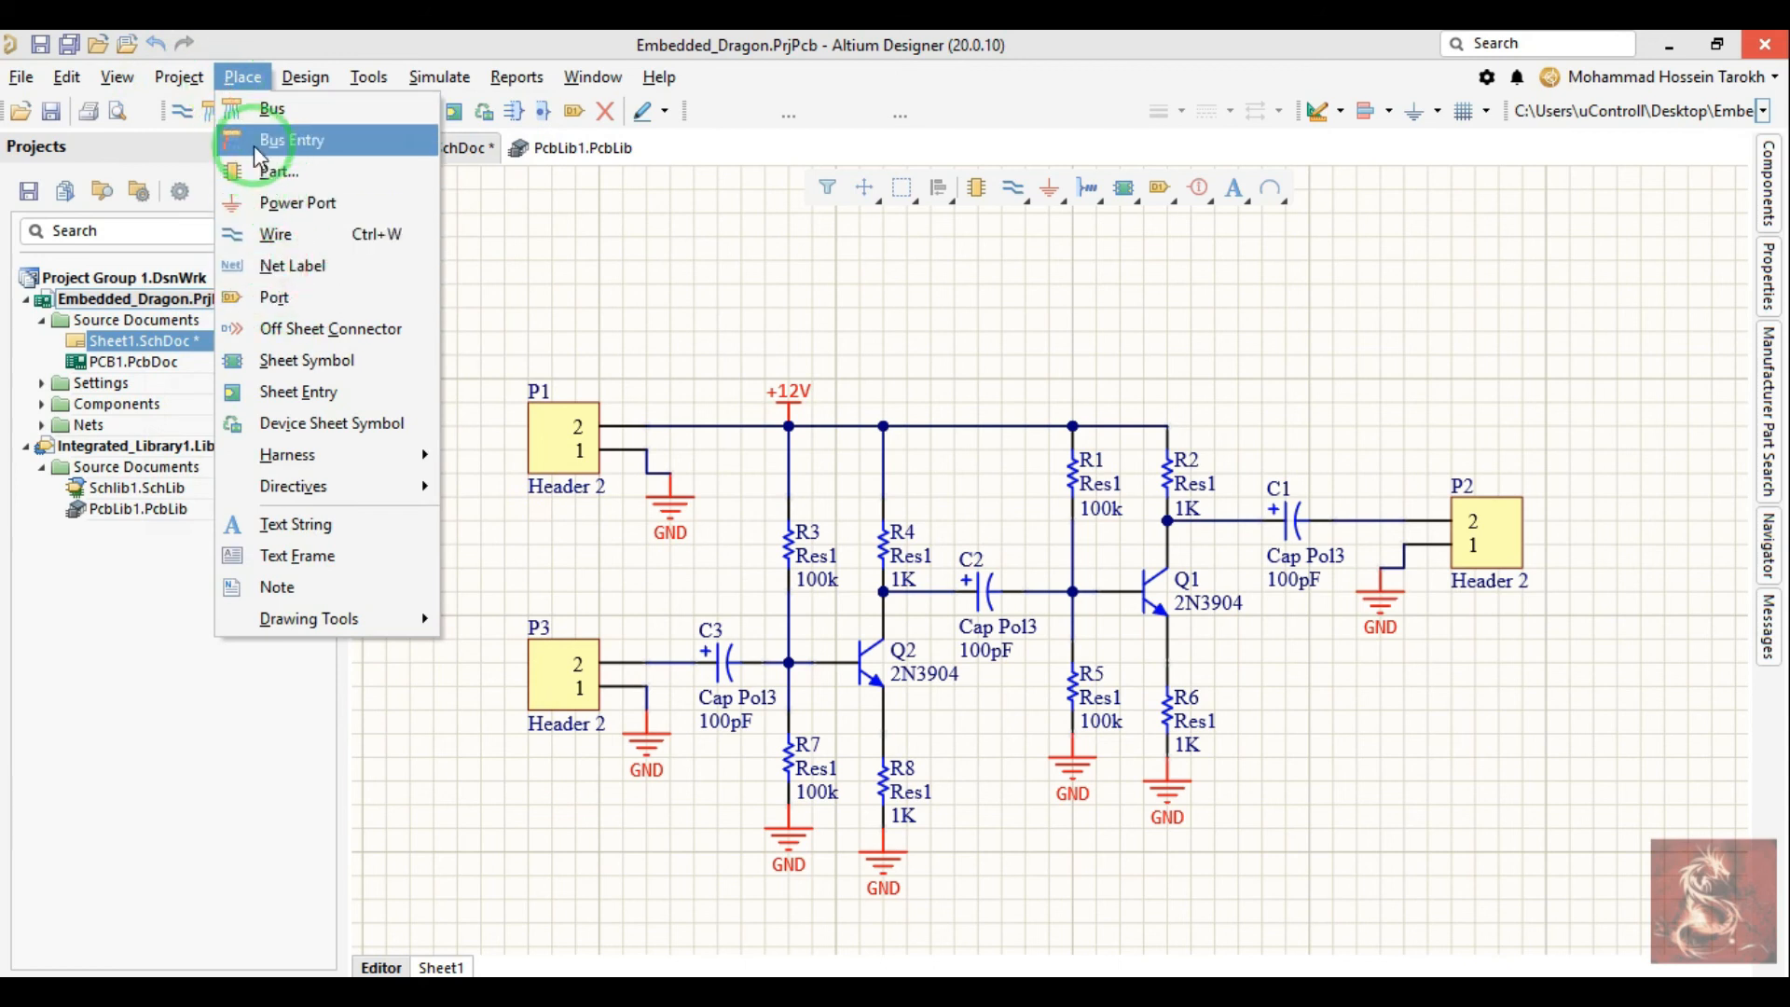
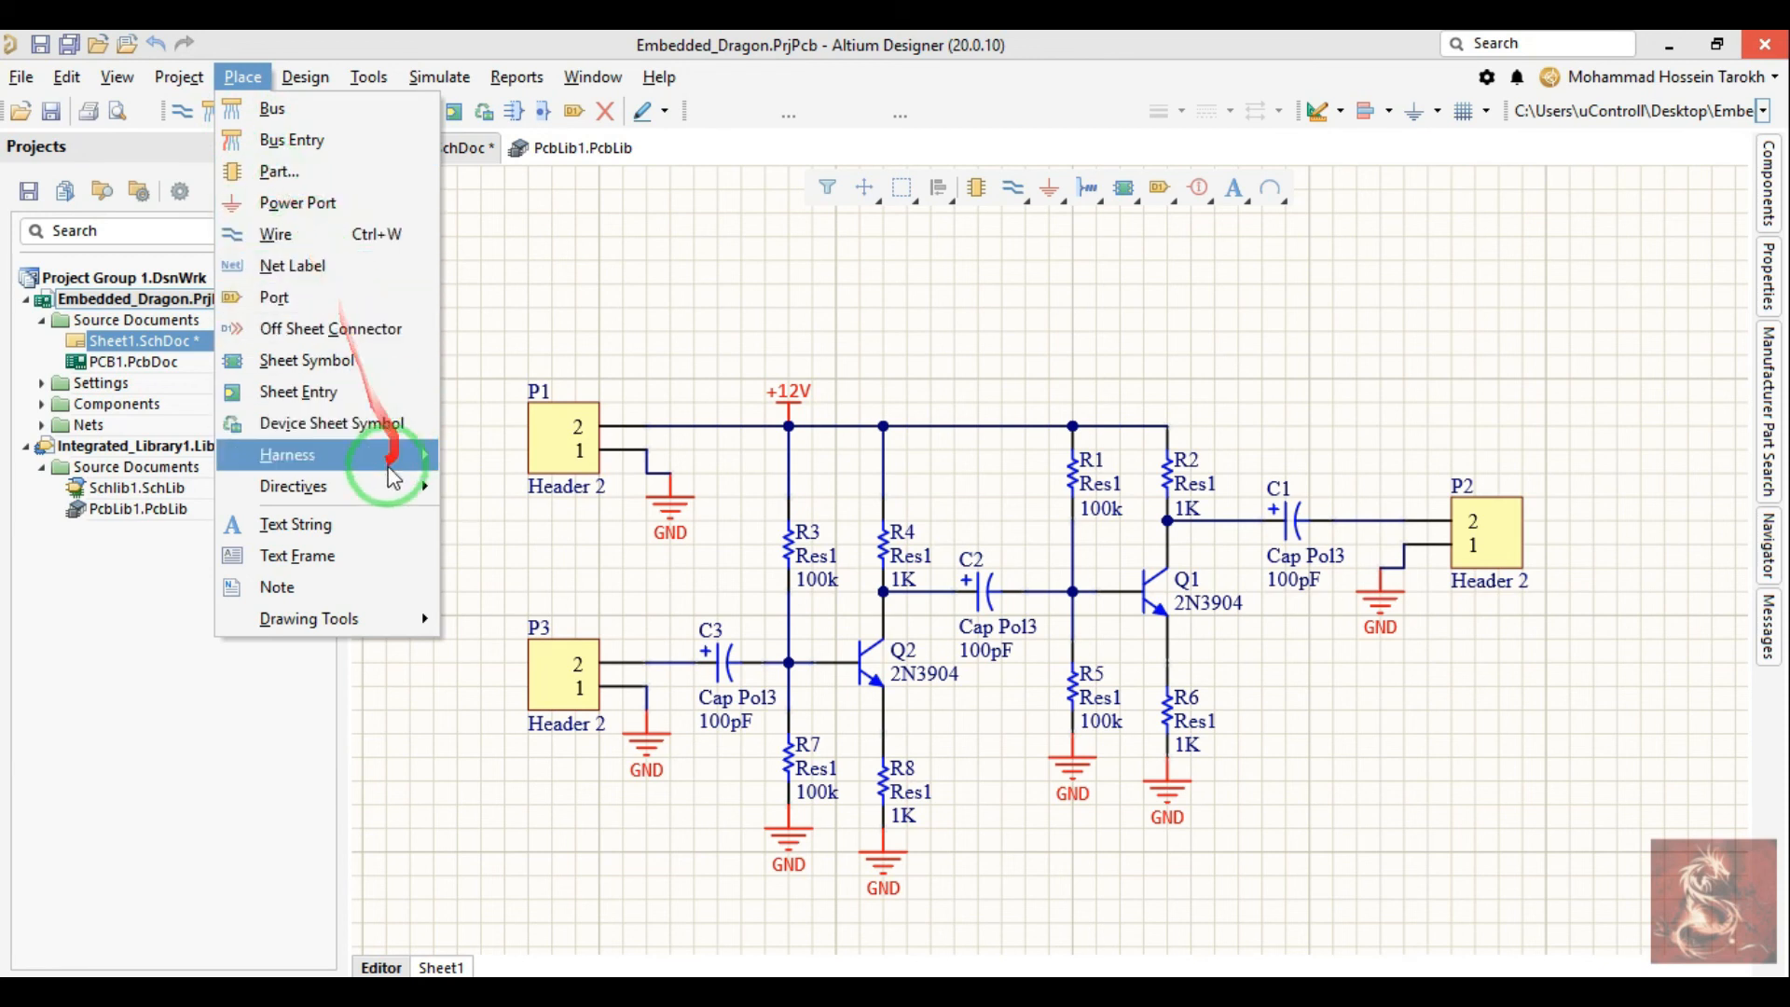
mouse_move(399, 464)
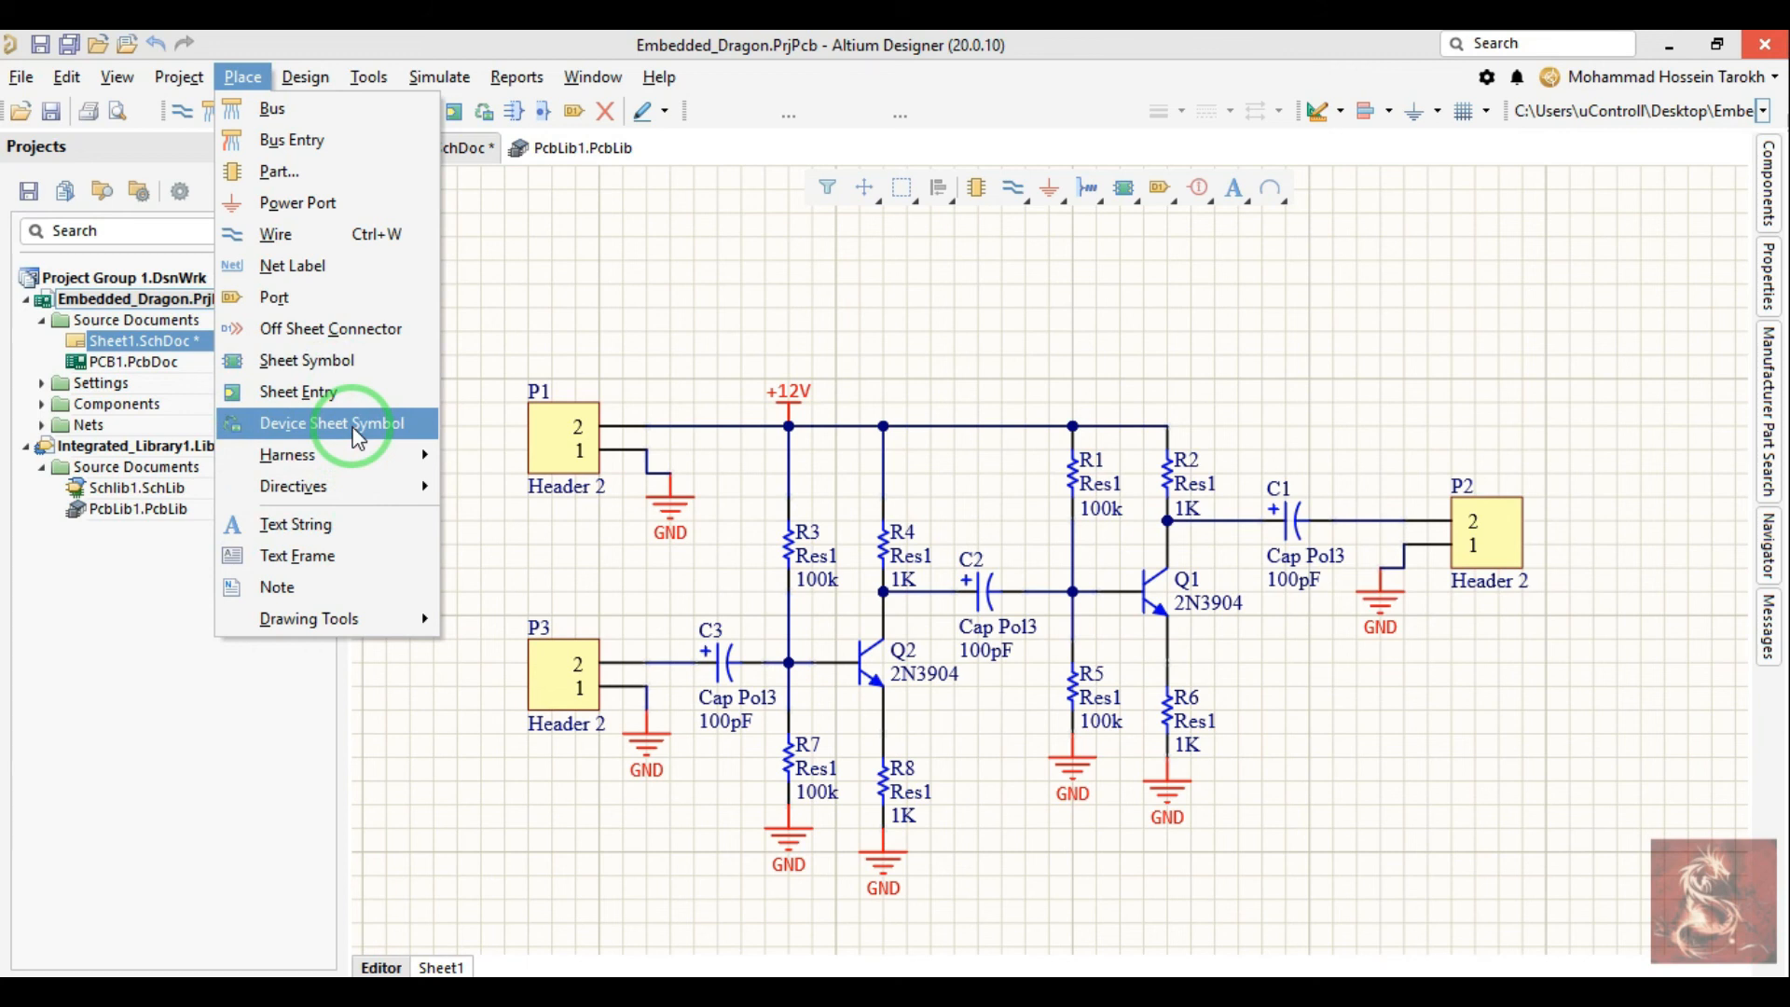
left_click(312, 531)
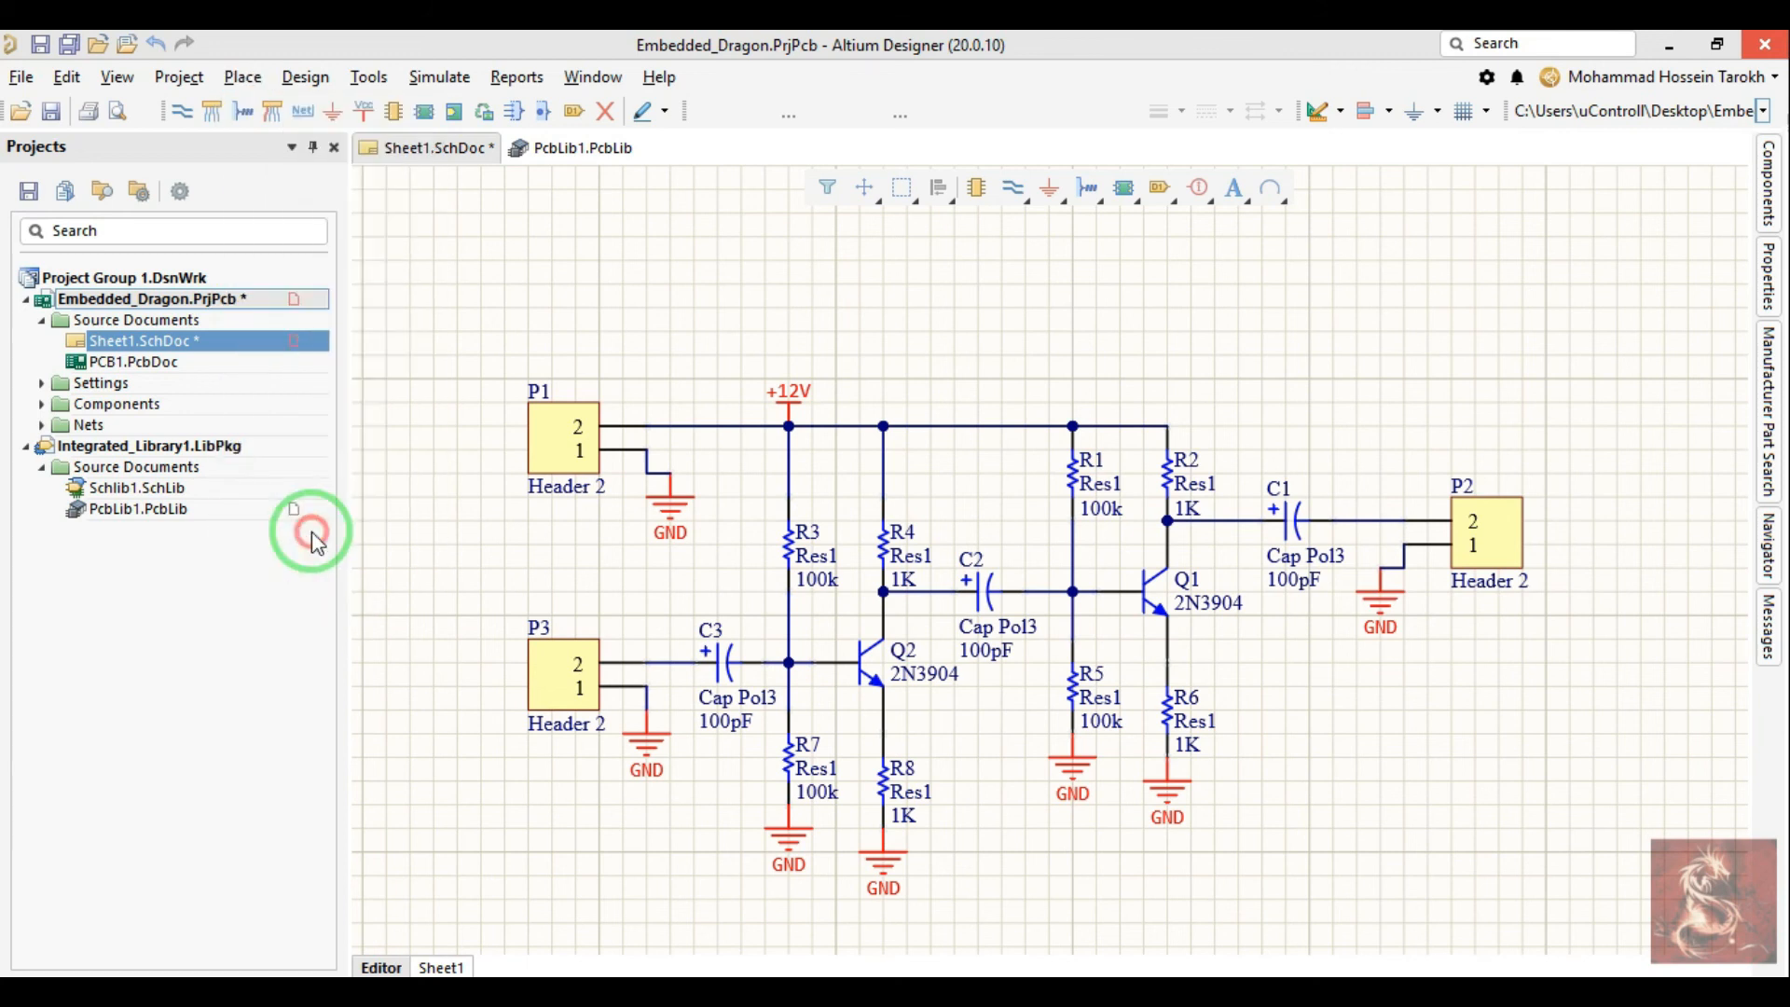
key("space")
key("space")
key("space")
key("Tab")
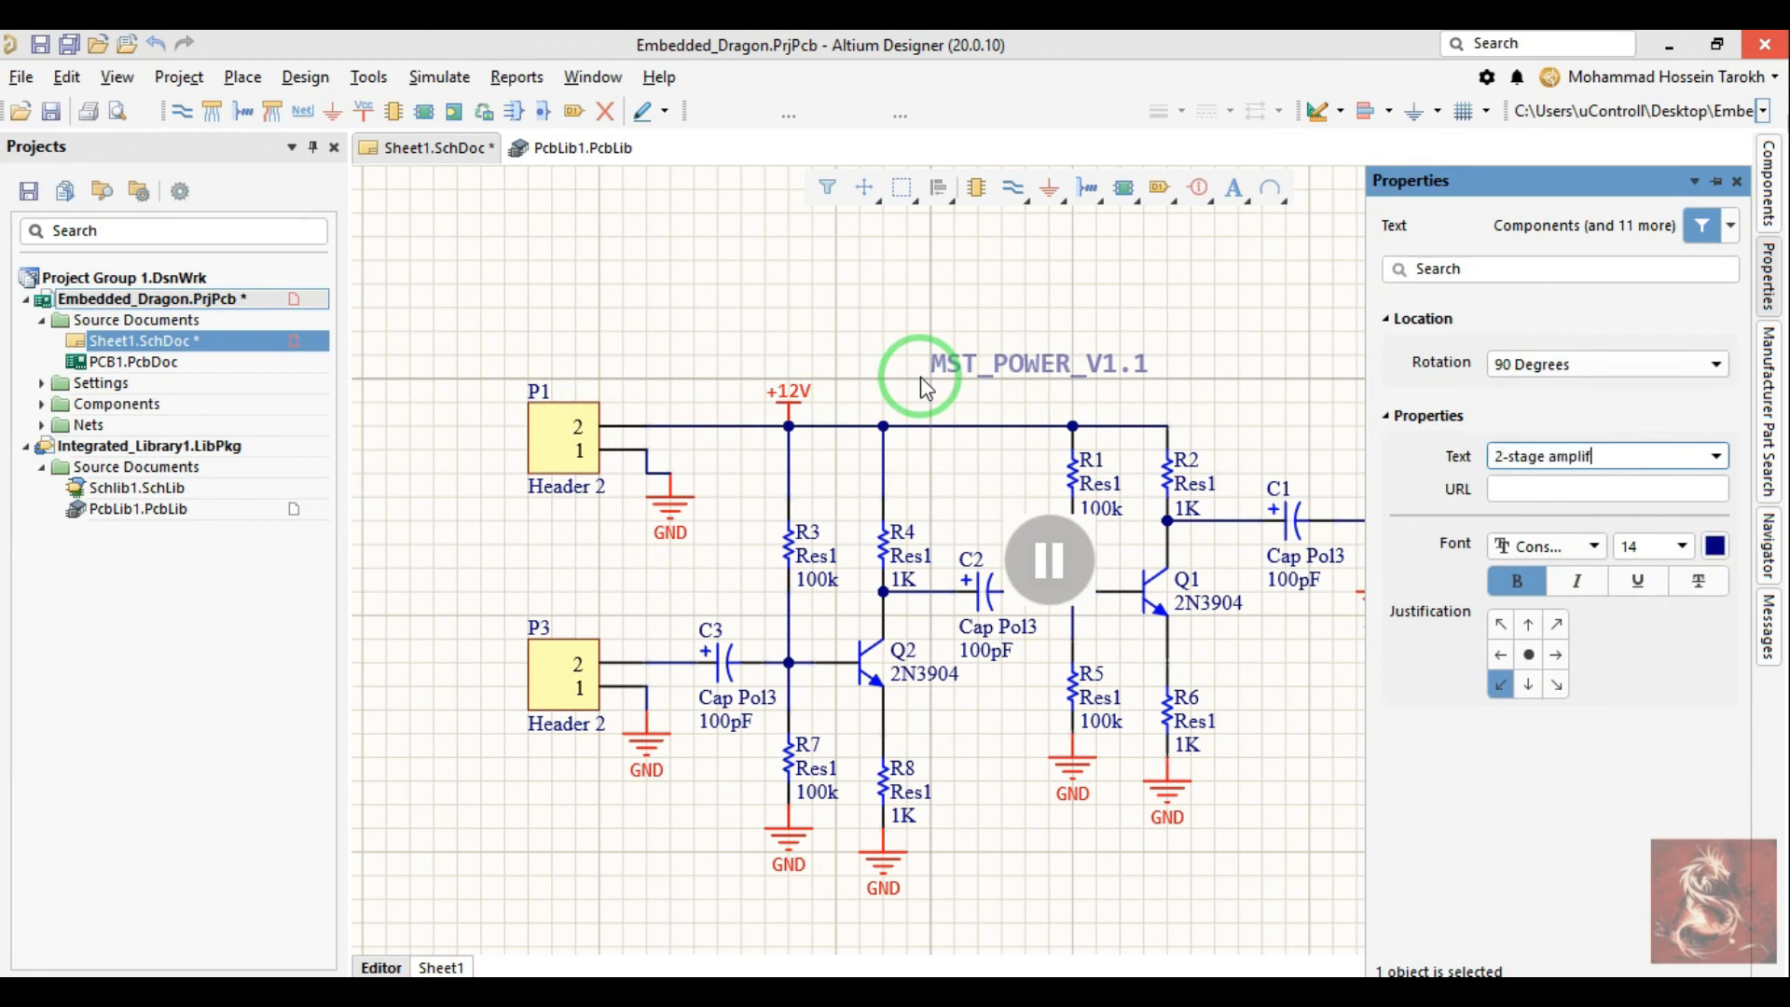
key("Return")
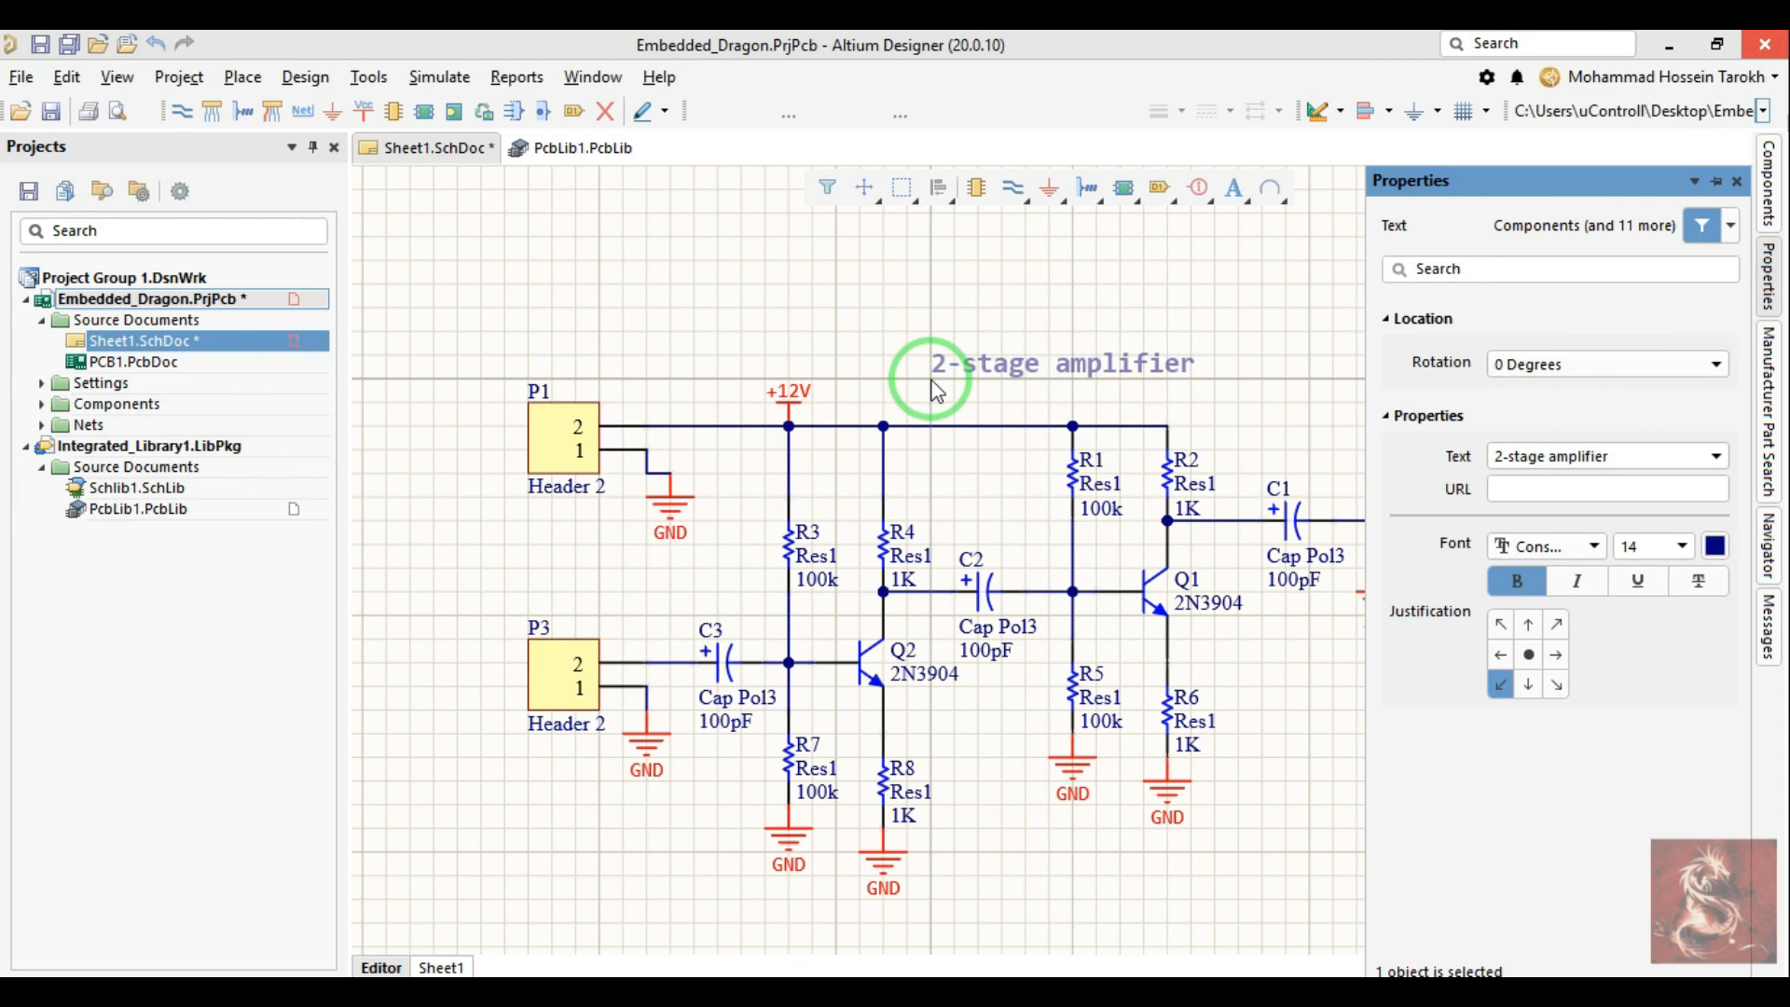
Step: Set the title text's colour to red and its font size to 18, and place it above the amplifier circuit
key("Tab")
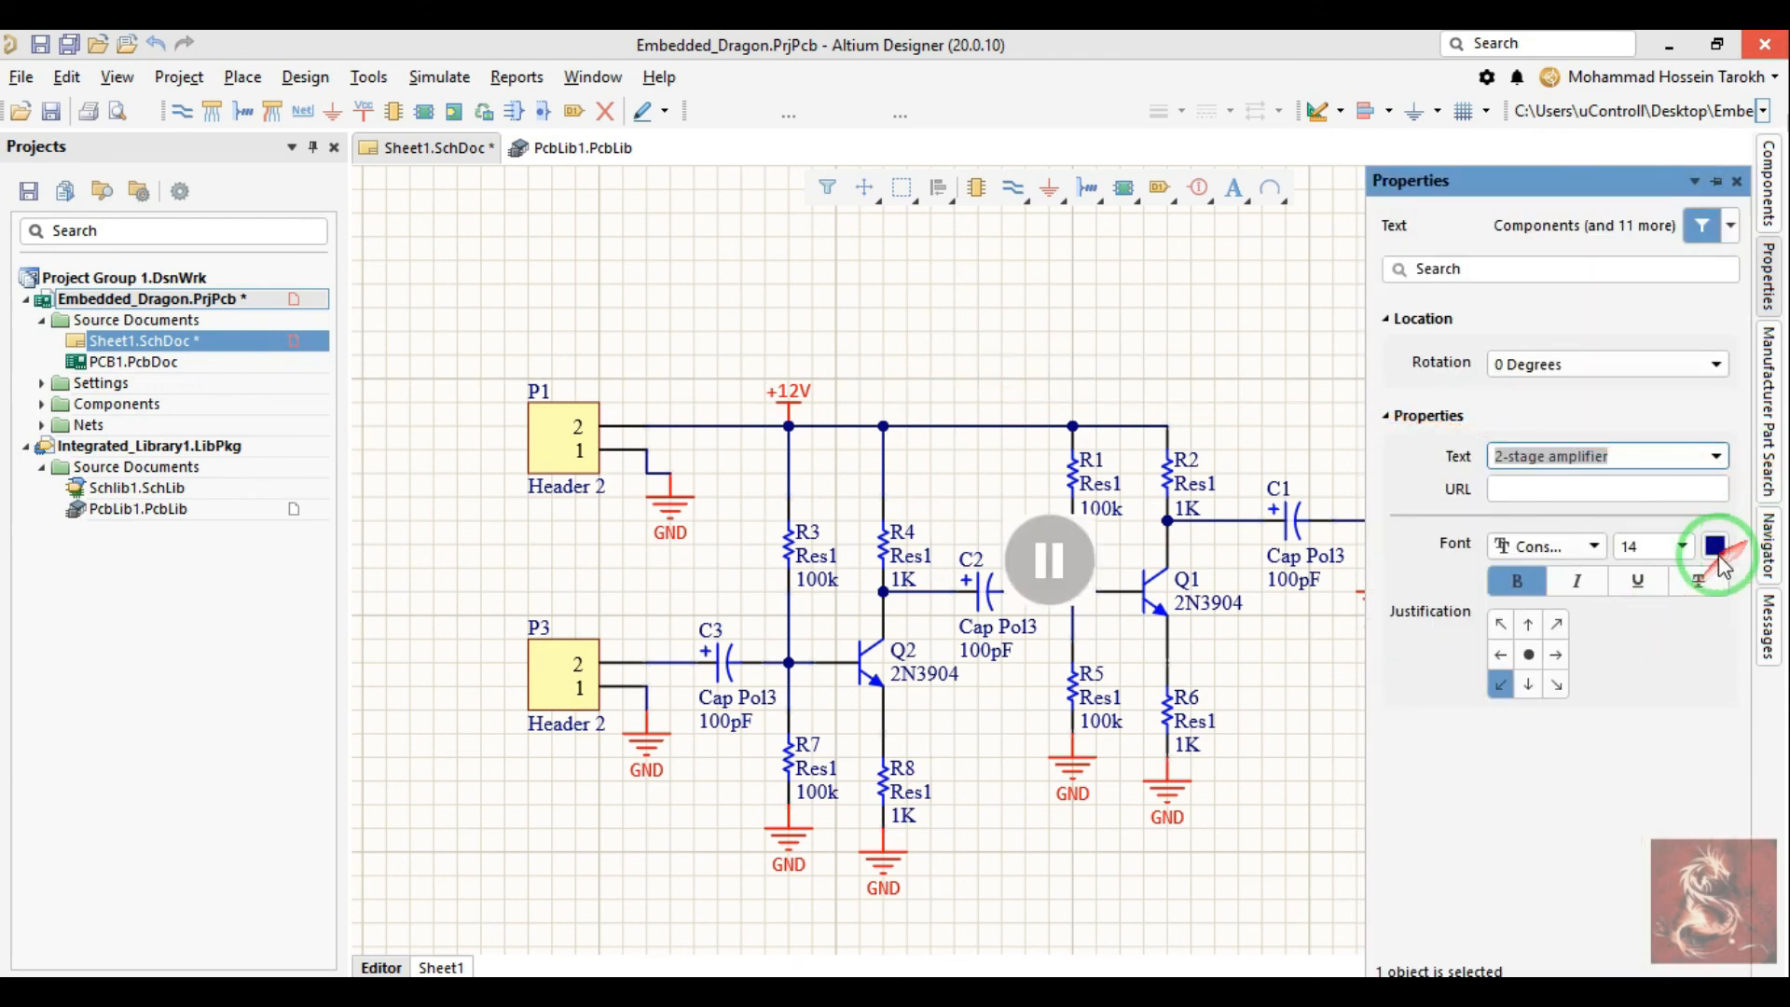
left_click(1717, 550)
left_click(1509, 564)
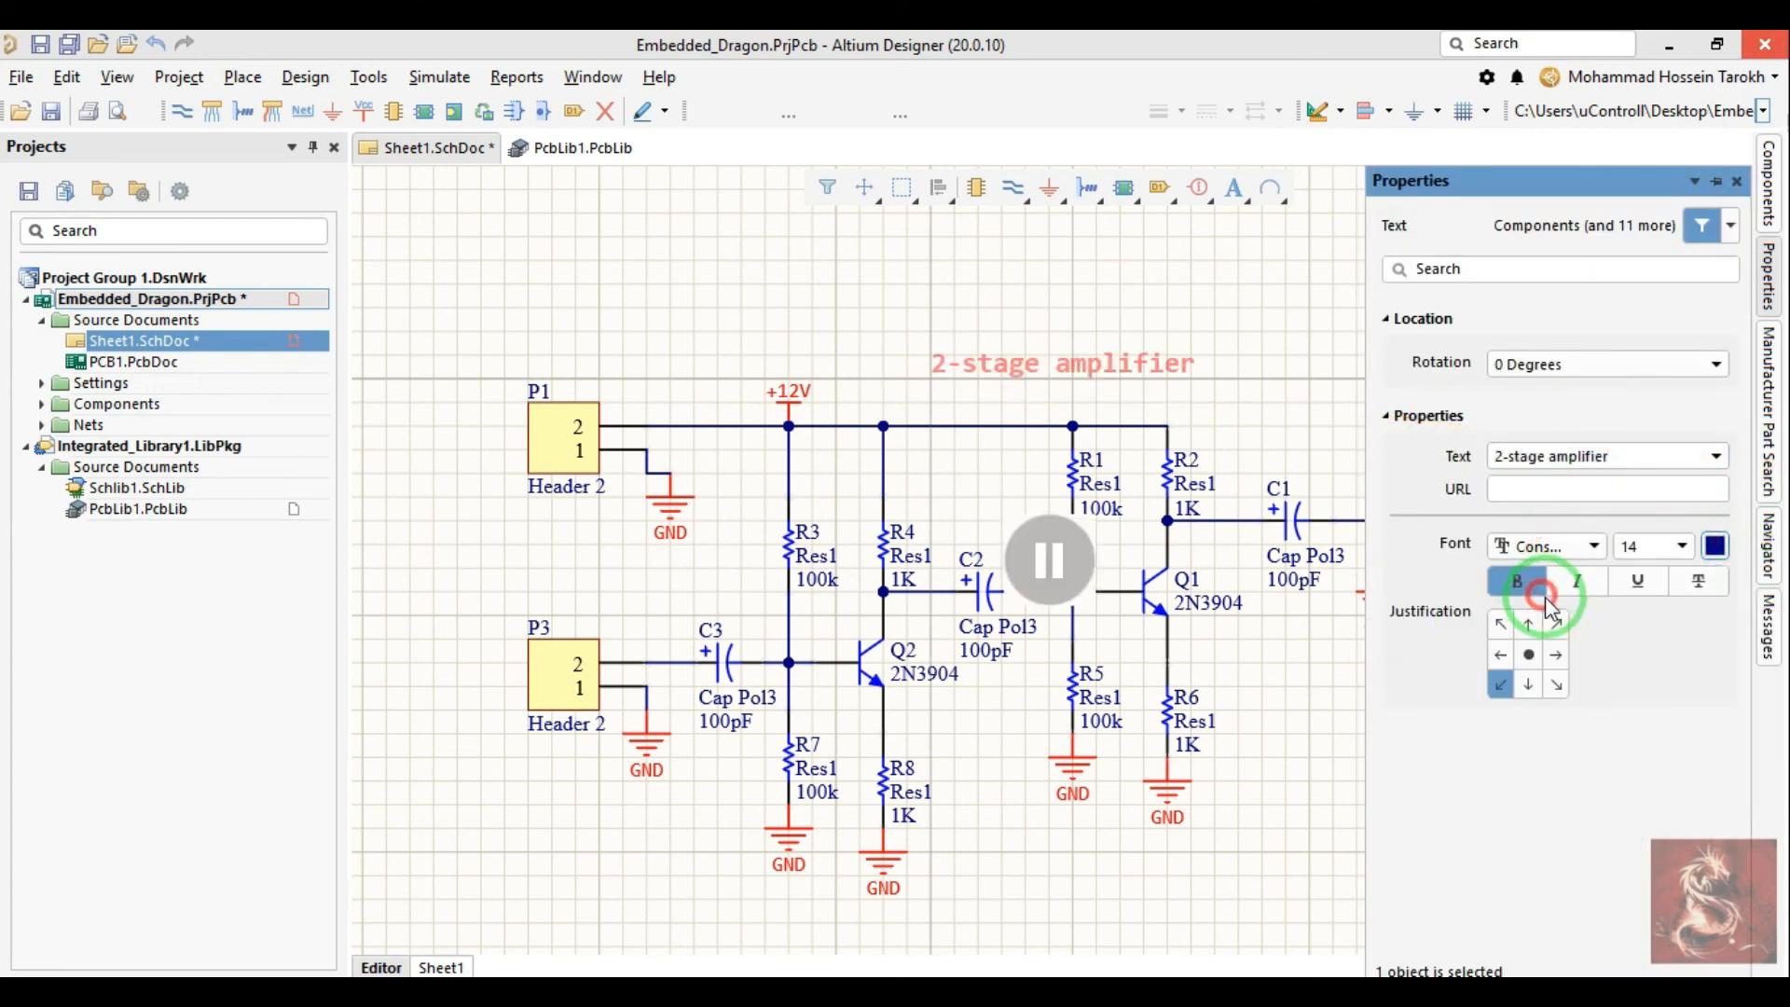
left_click(1683, 546)
left_click(1631, 728)
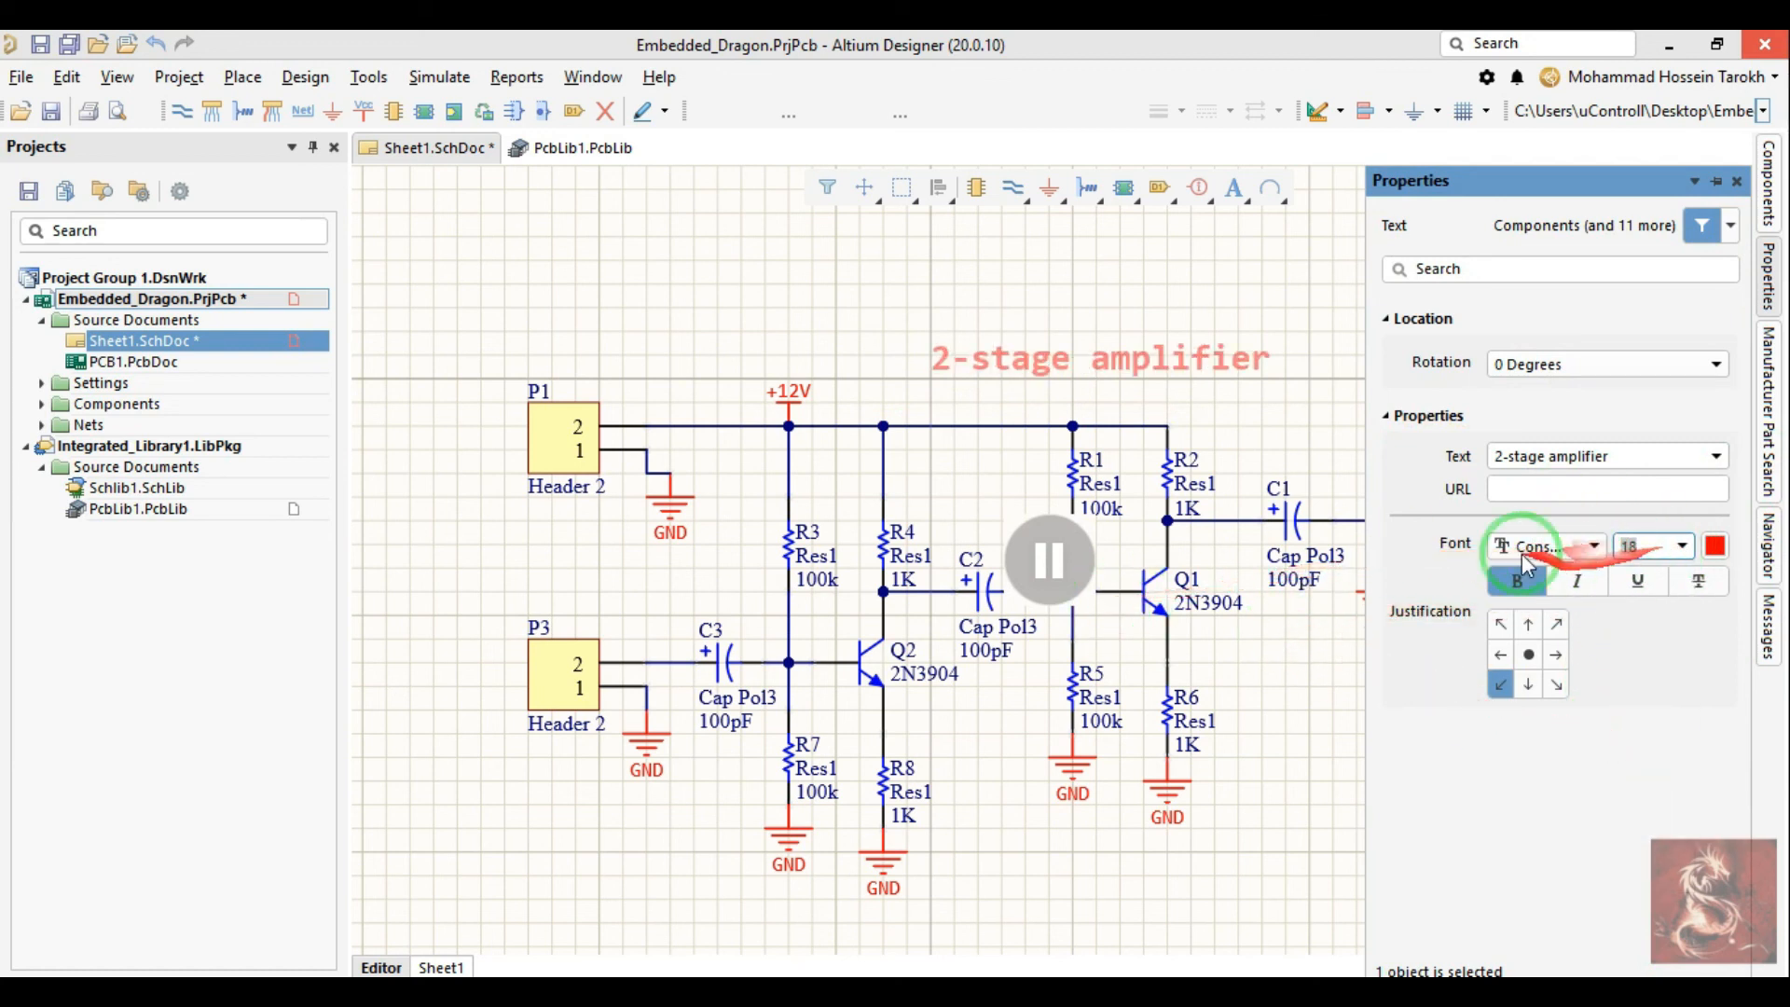
left_click_drag(935, 373, 863, 370)
Step: Try editing the title text in place by appending "0 o" and deleting the added characters
left_click(1079, 359)
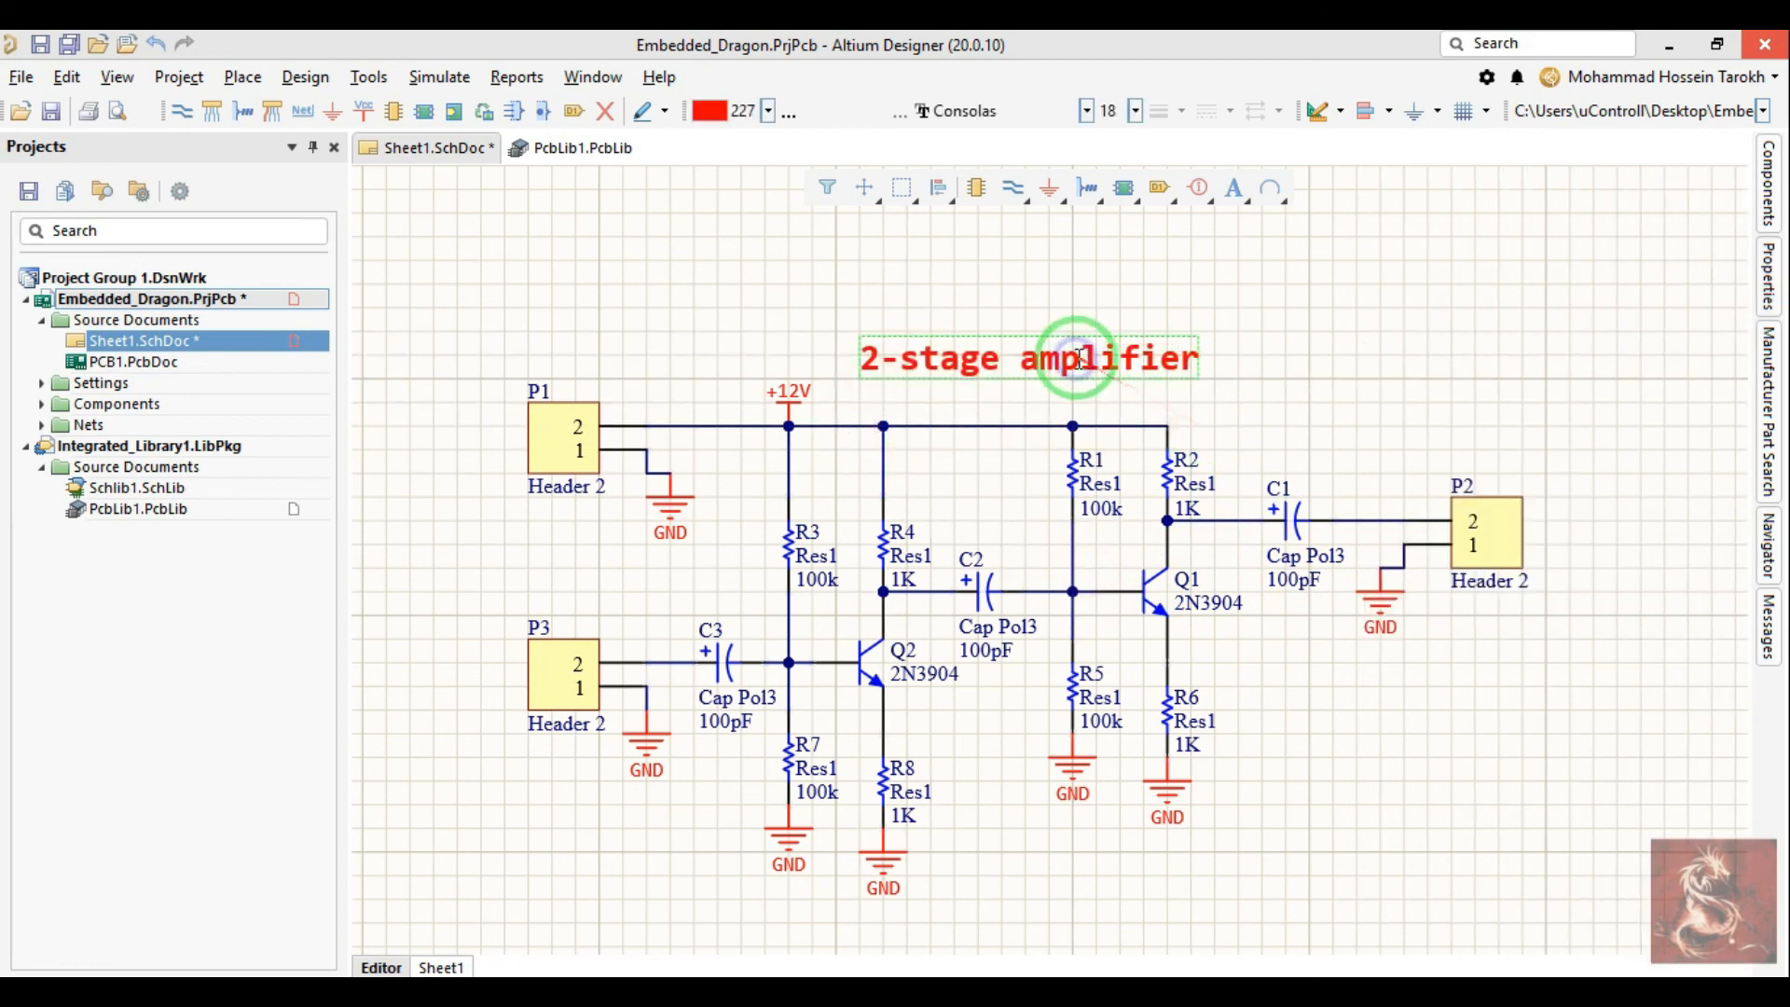
left_click(1060, 292)
scroll(1068, 411, "up", 1)
left_click(1065, 417)
left_click(1207, 411)
type("0 o")
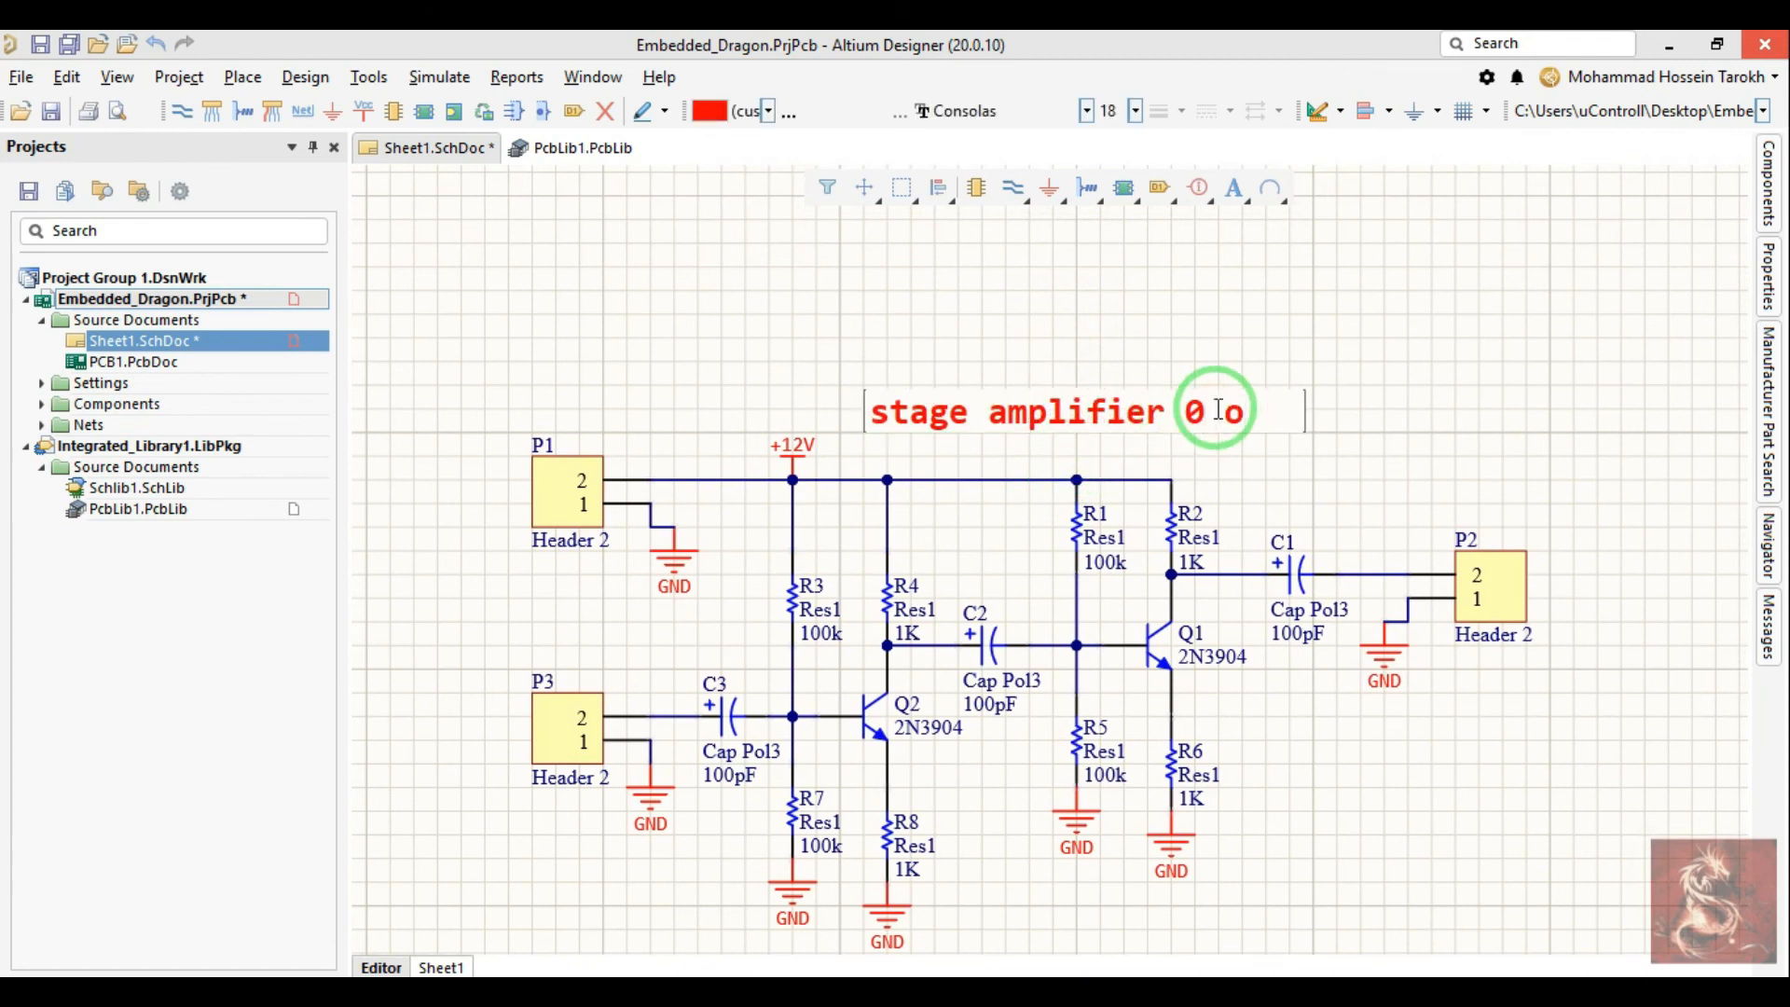
key("BackSpace")
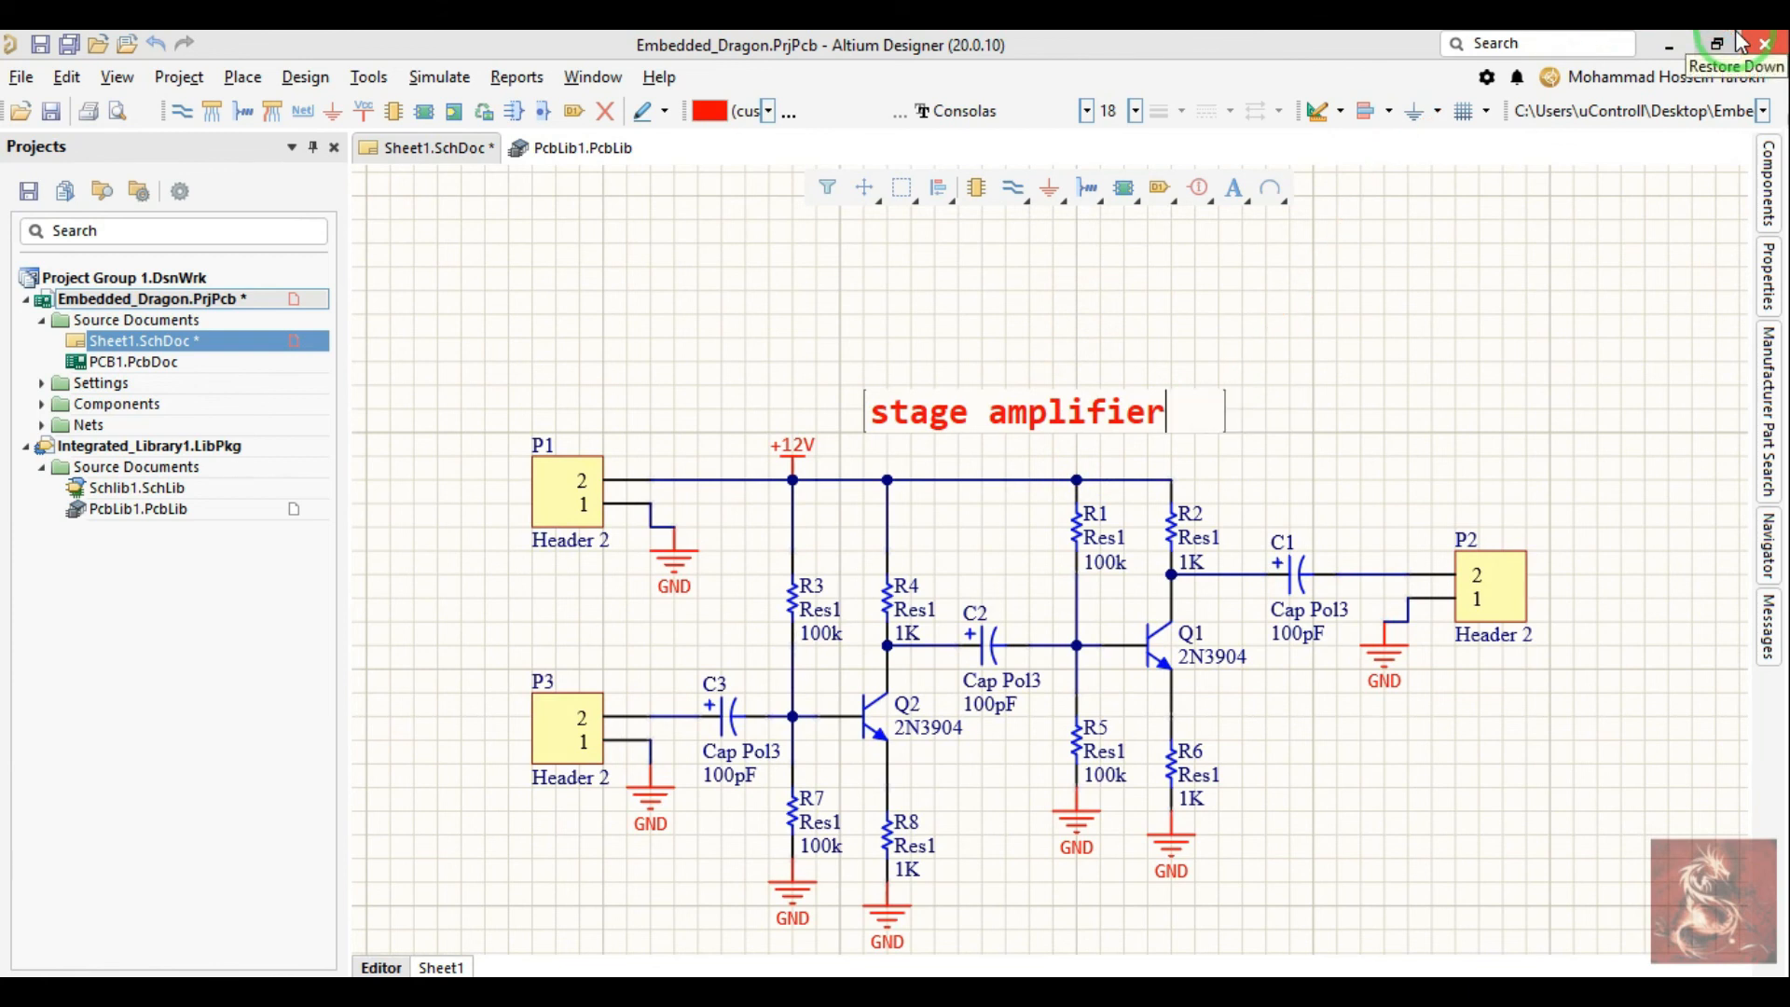
left_click(965, 343)
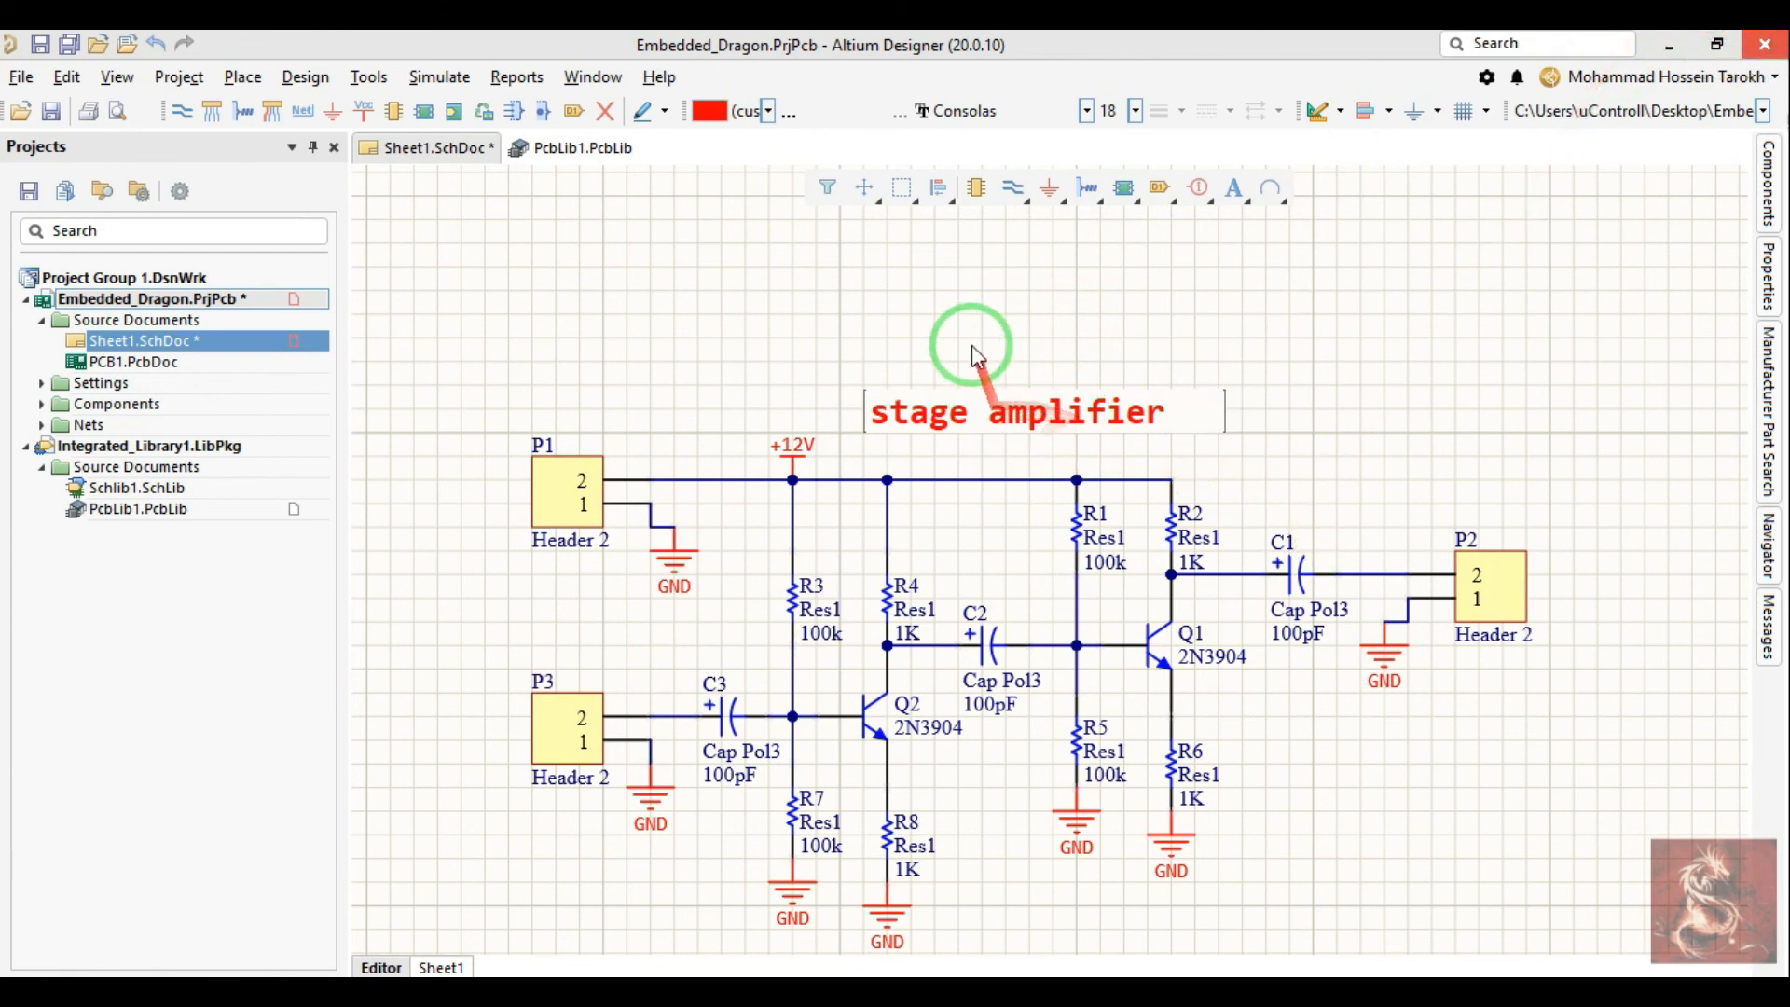
left_click(937, 410)
right_click_drag(1280, 719, 1233, 563)
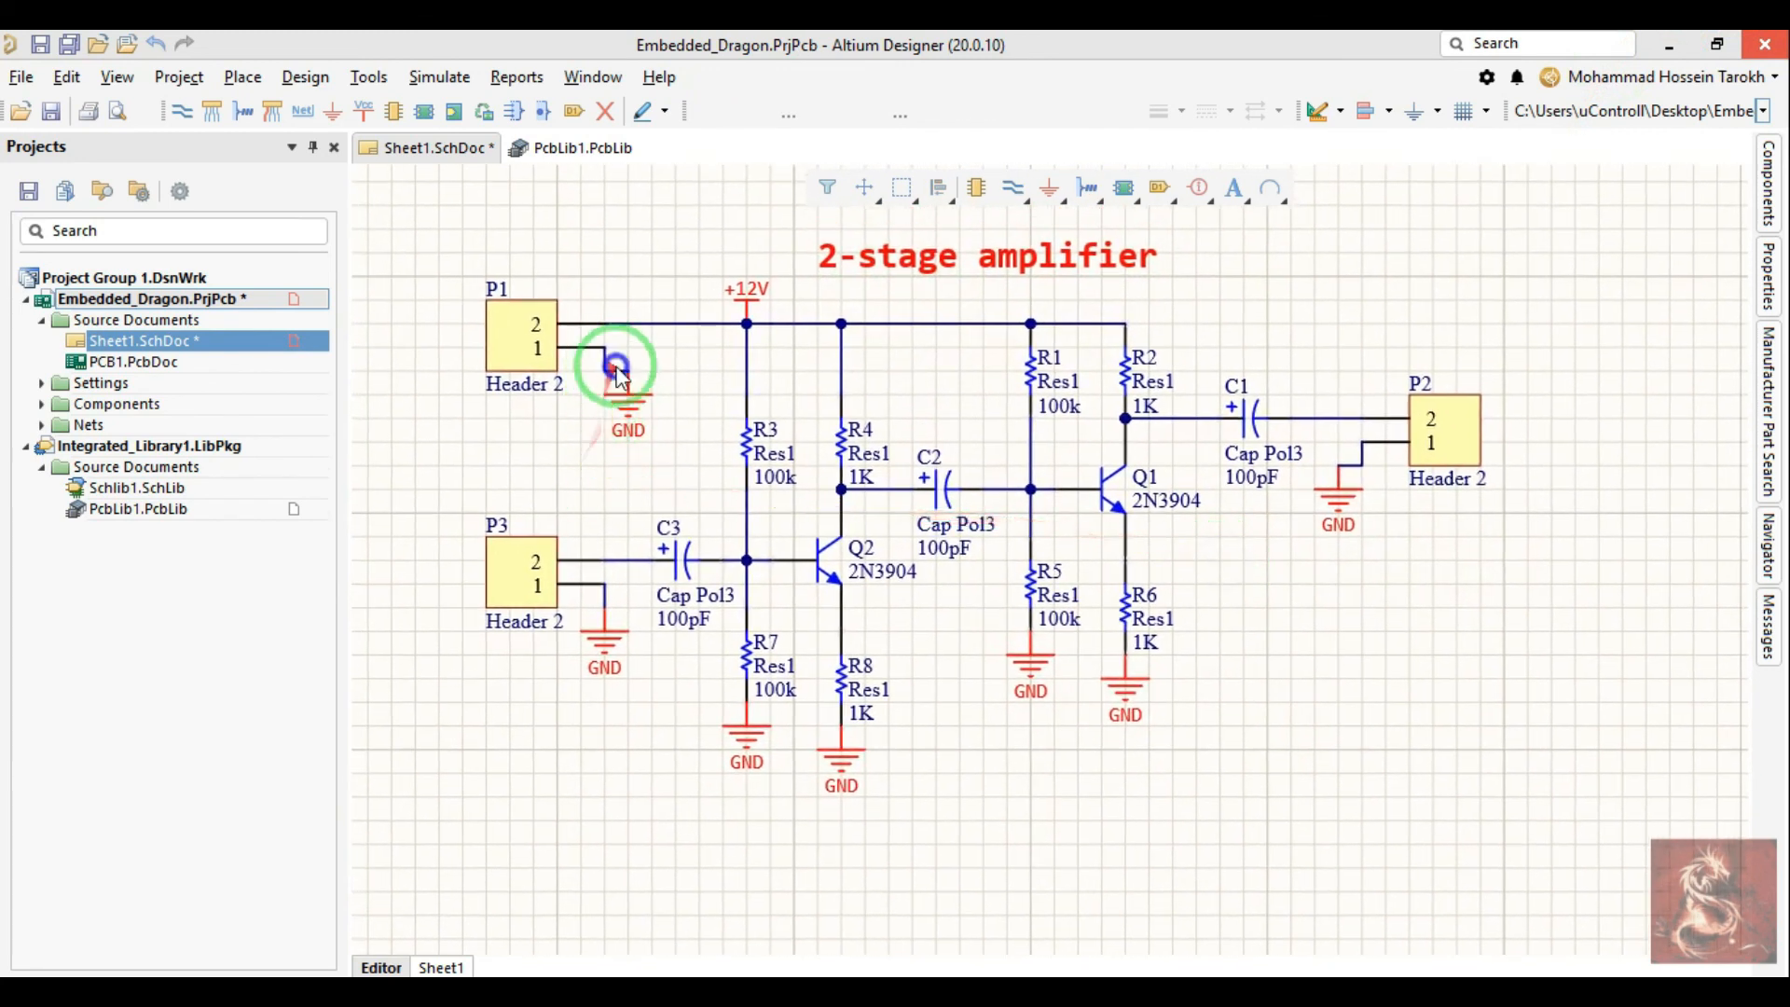
right_click_drag(619, 368, 650, 457)
left_click(303, 77)
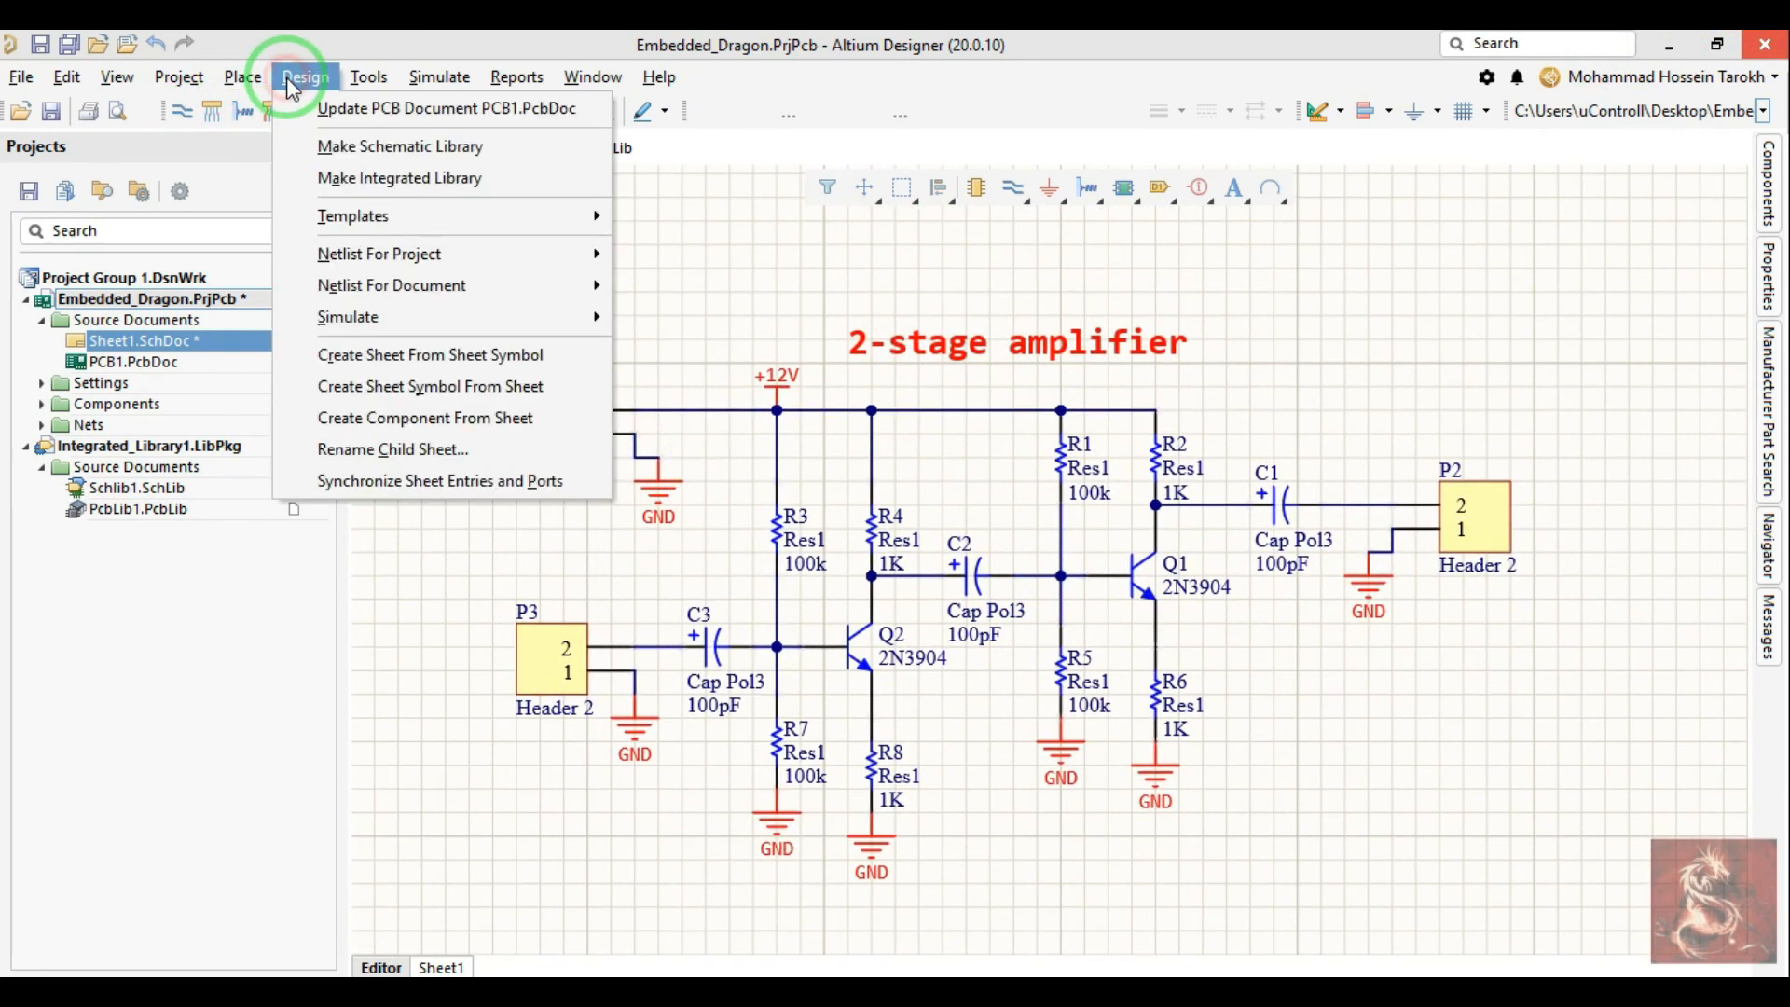
mouse_move(420, 215)
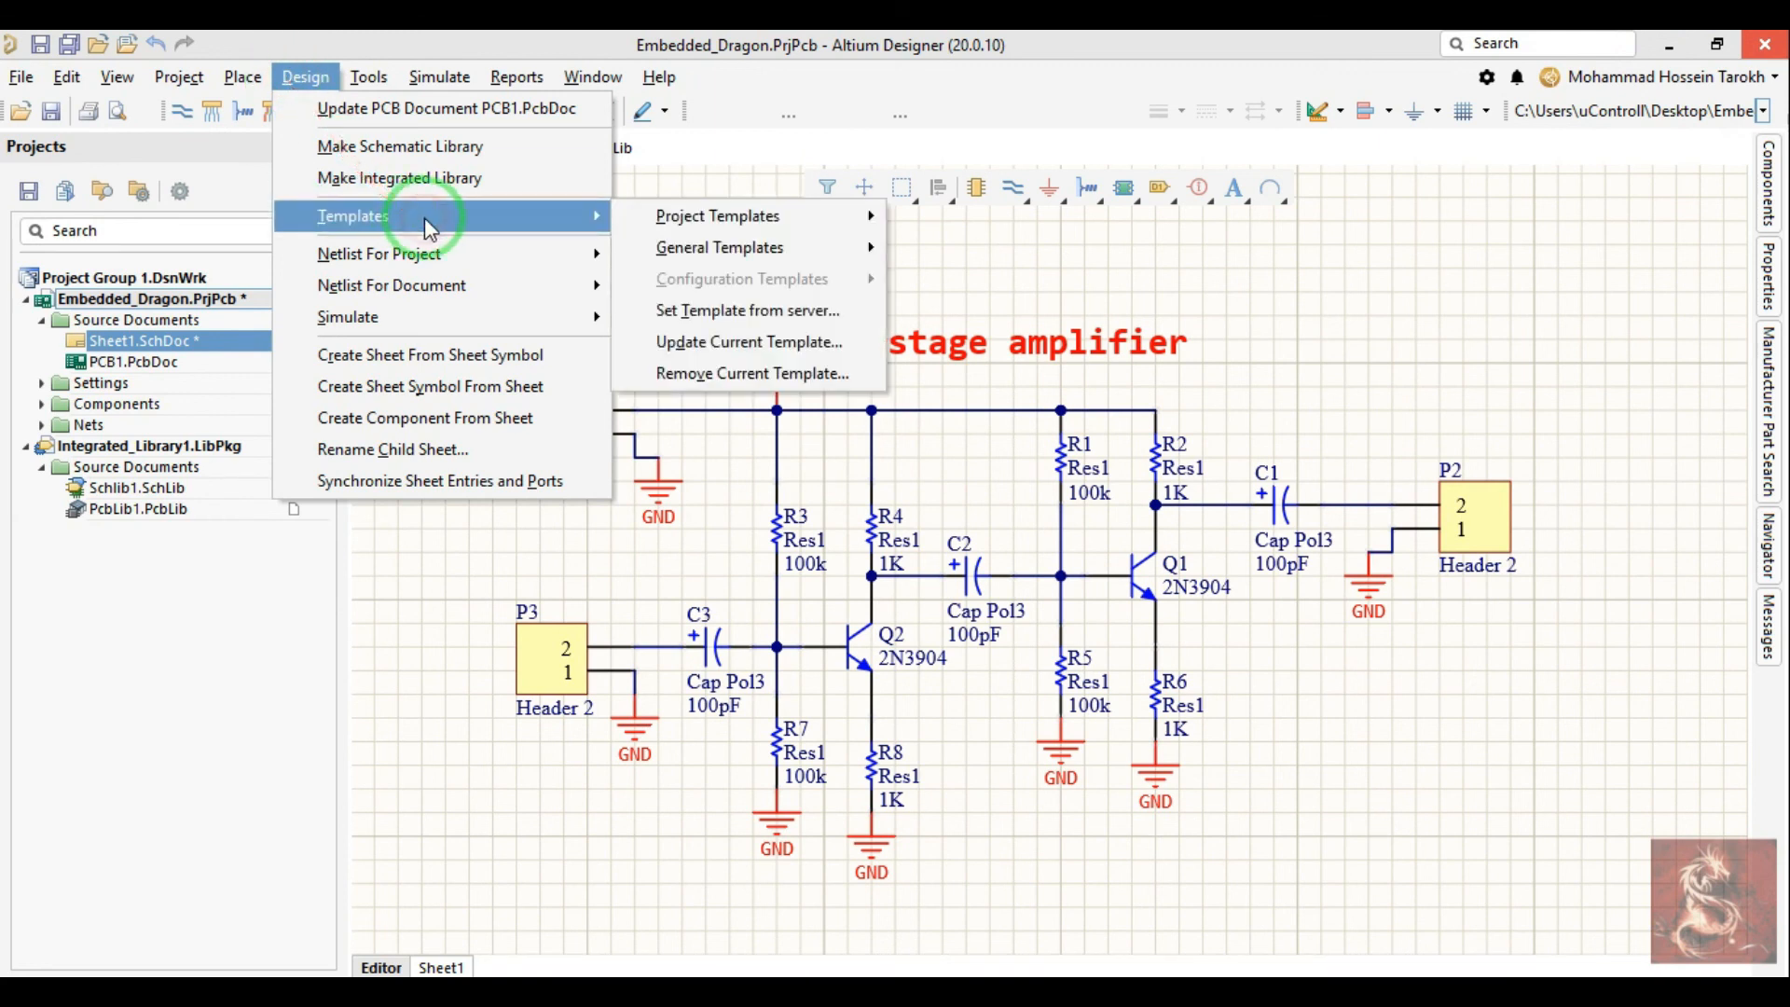
left_click(795, 203)
left_click(304, 76)
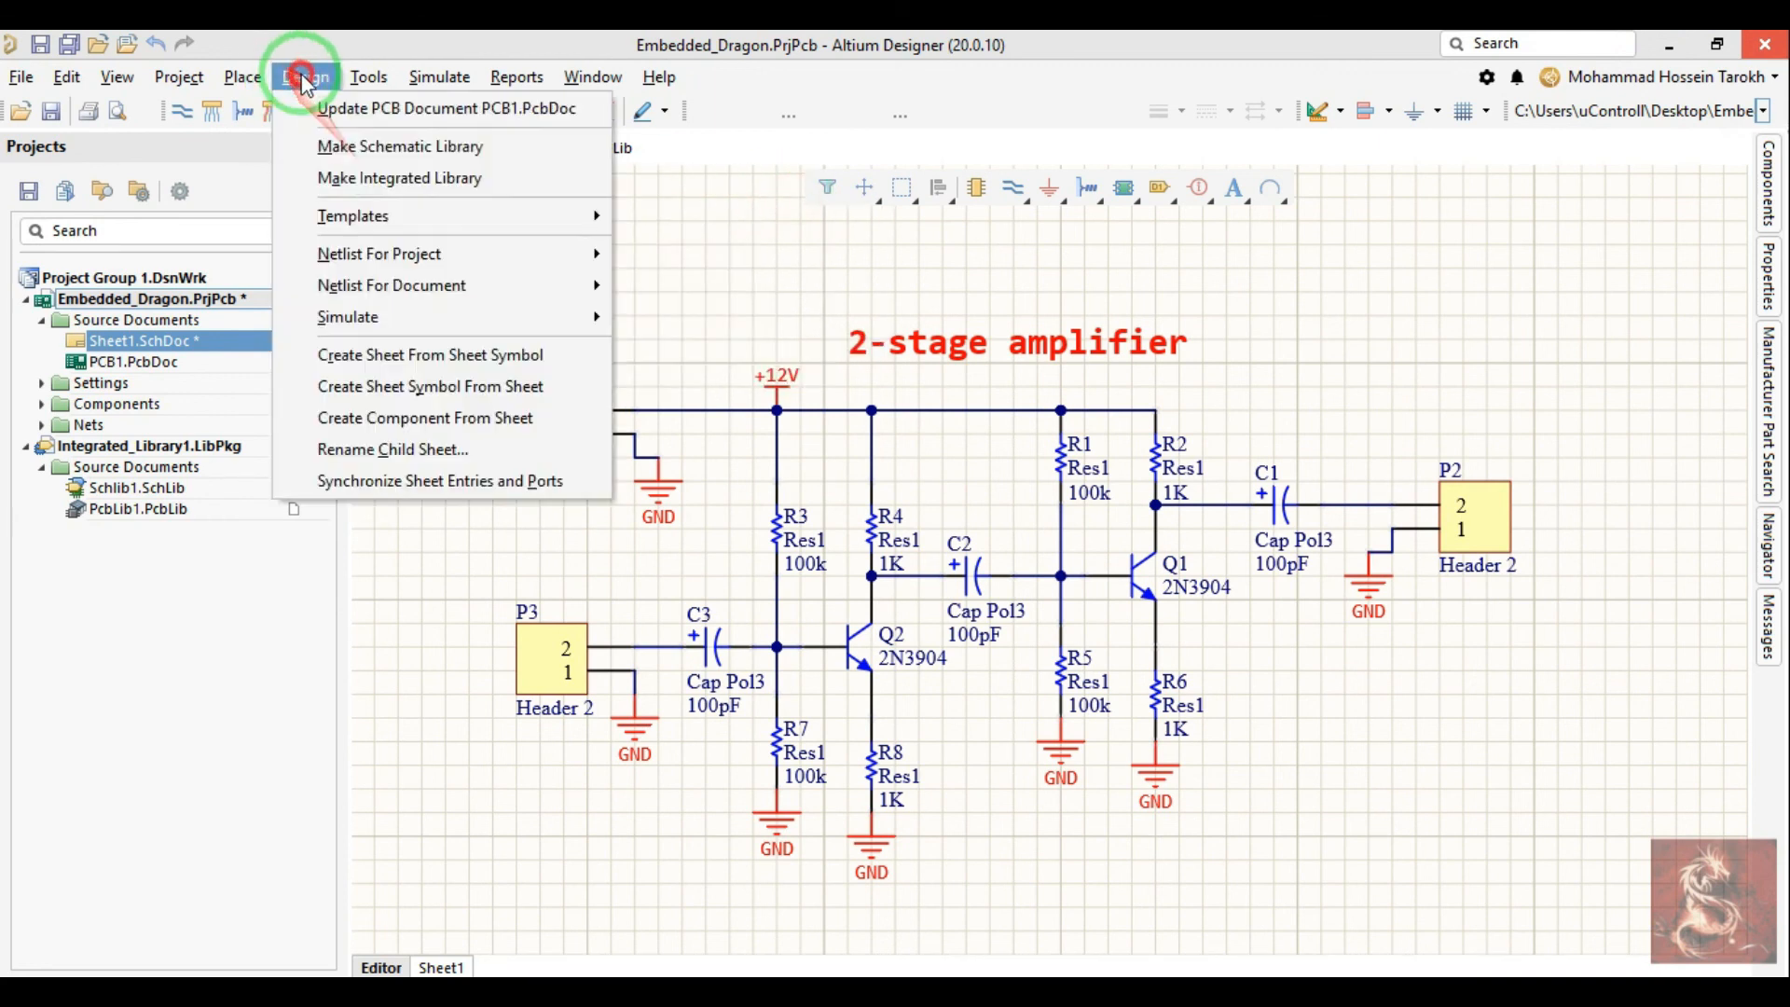
mouse_move(419, 215)
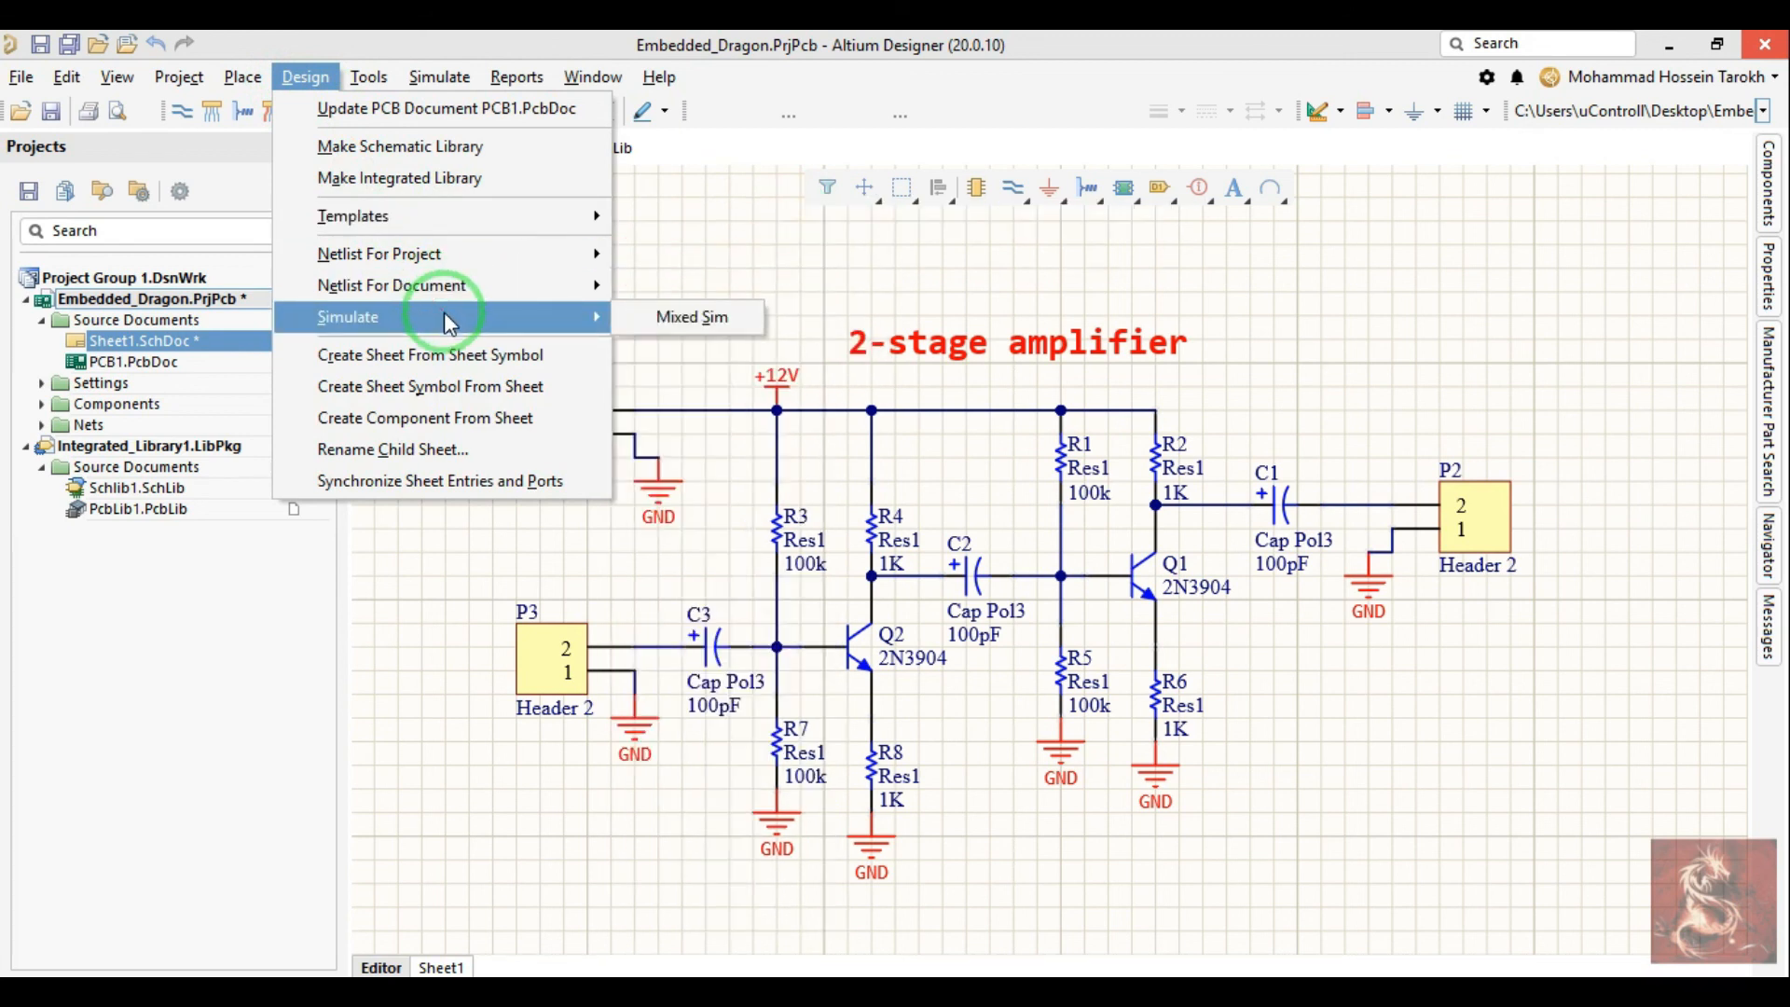
mouse_move(371, 79)
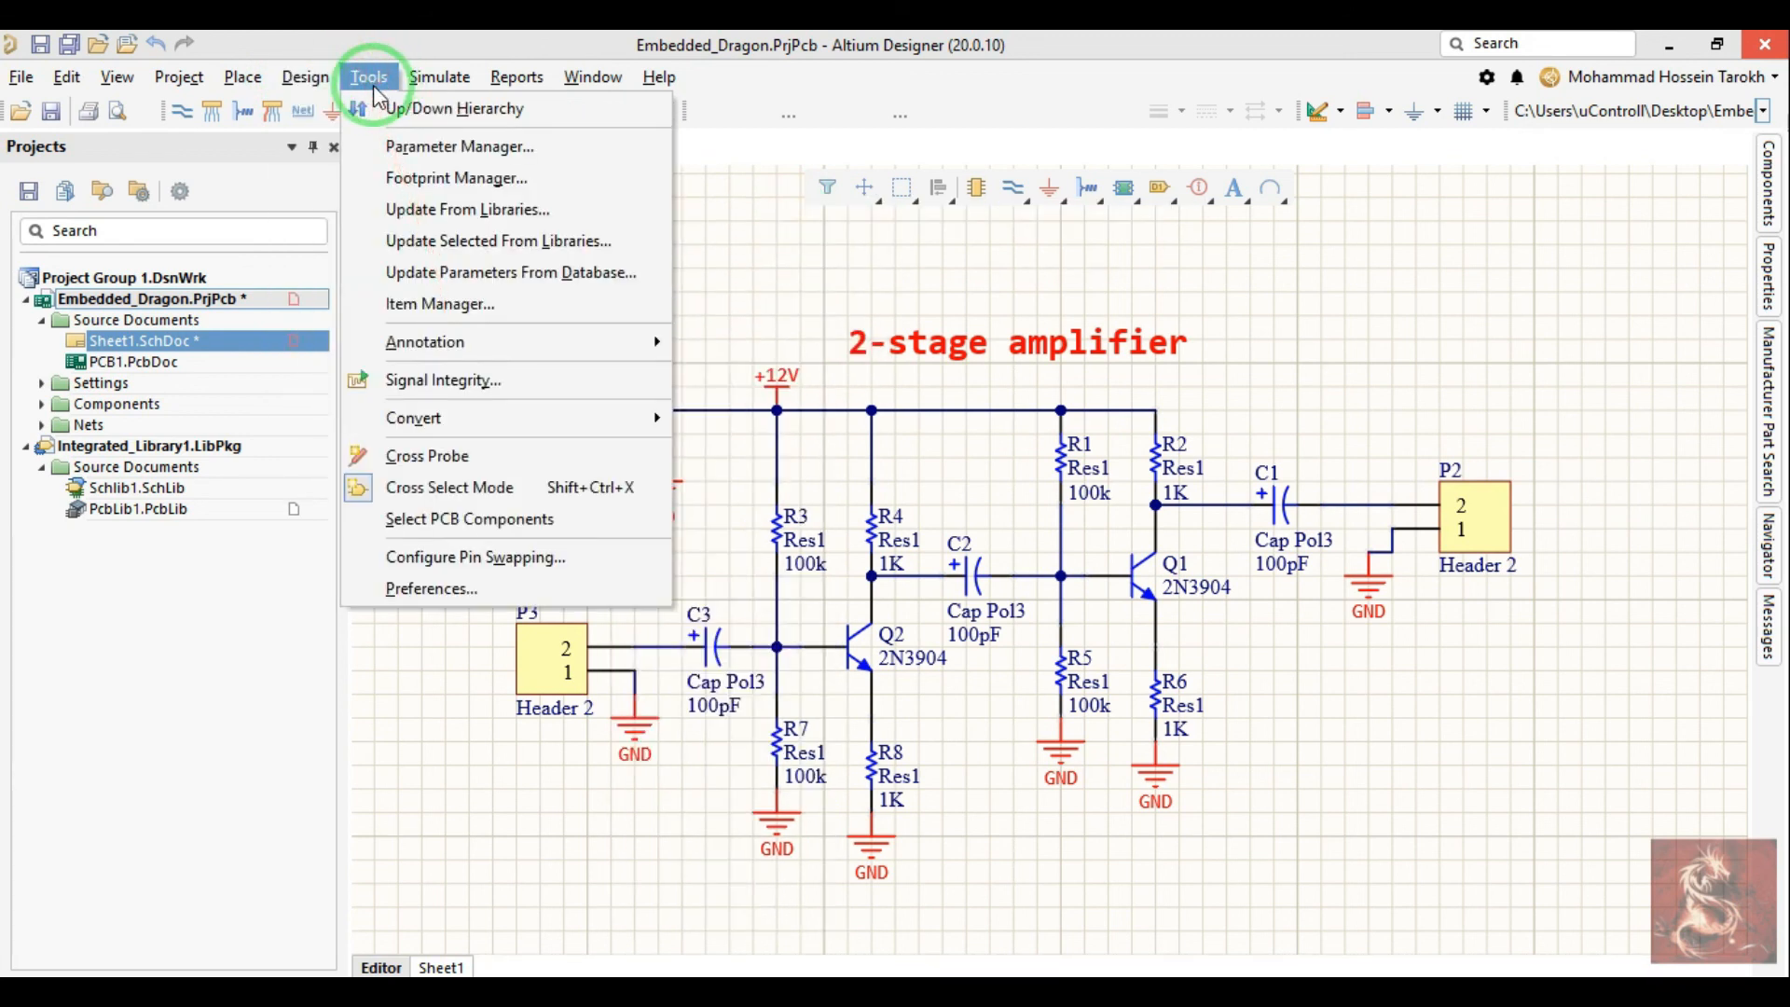
mouse_move(501, 84)
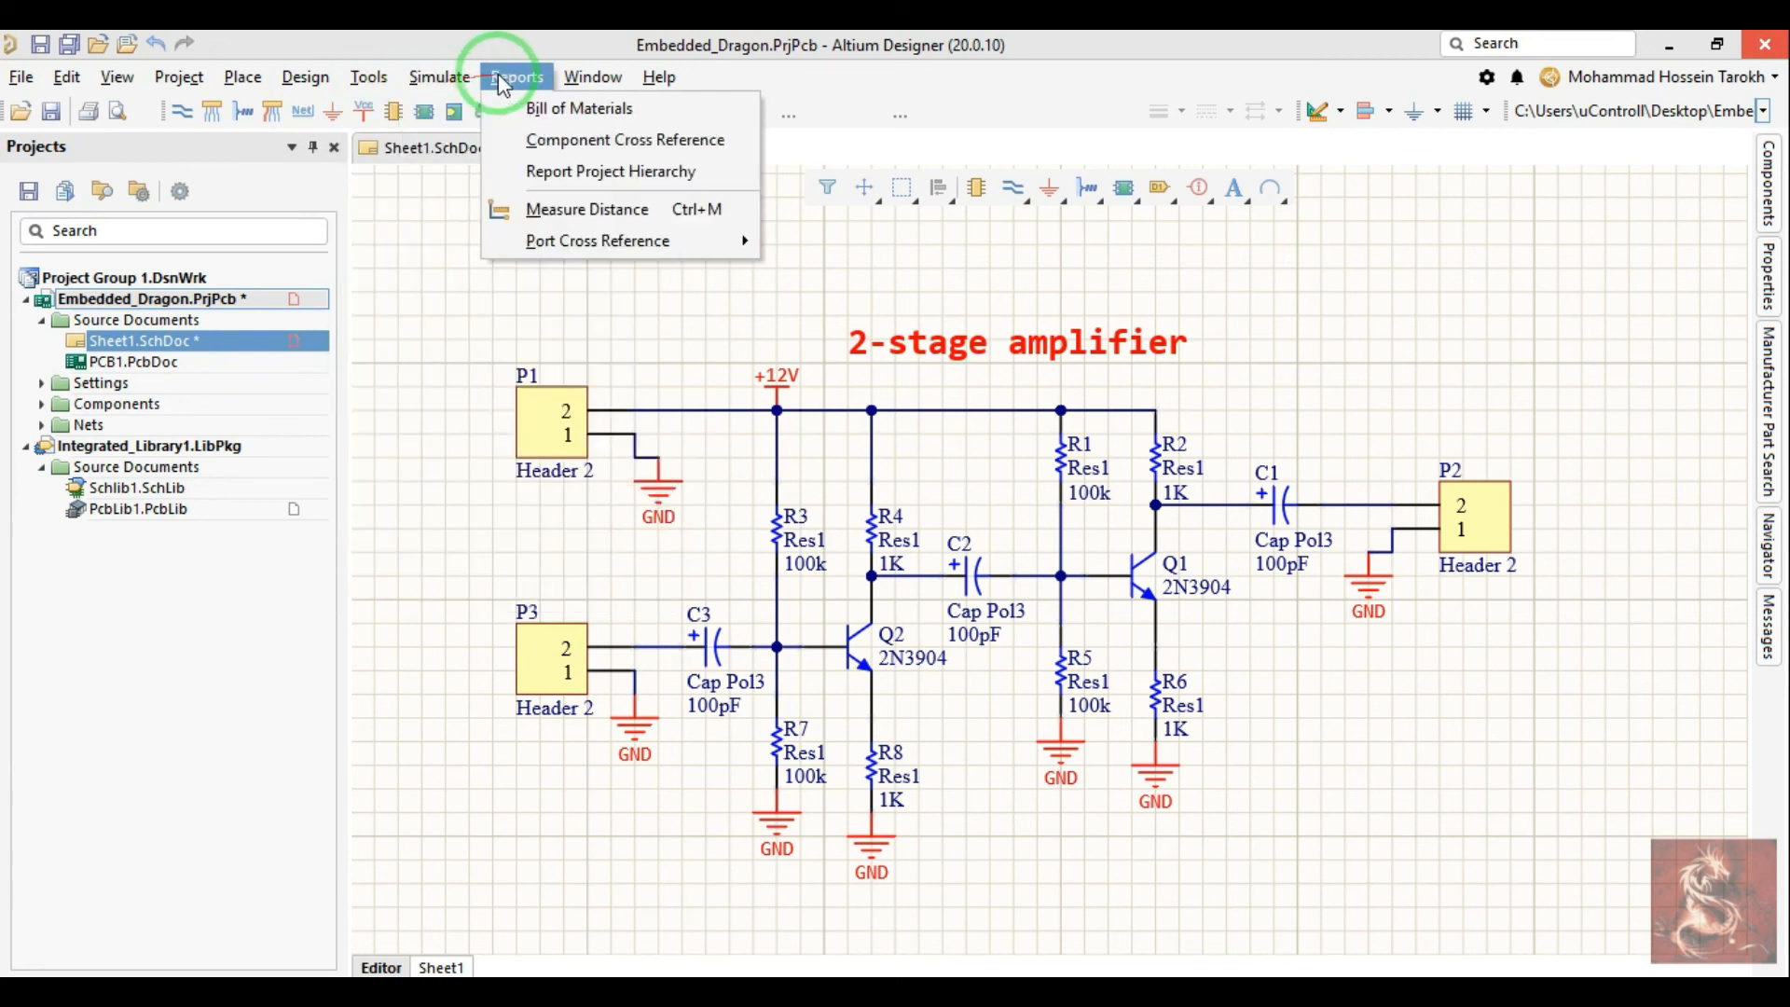
mouse_move(572, 86)
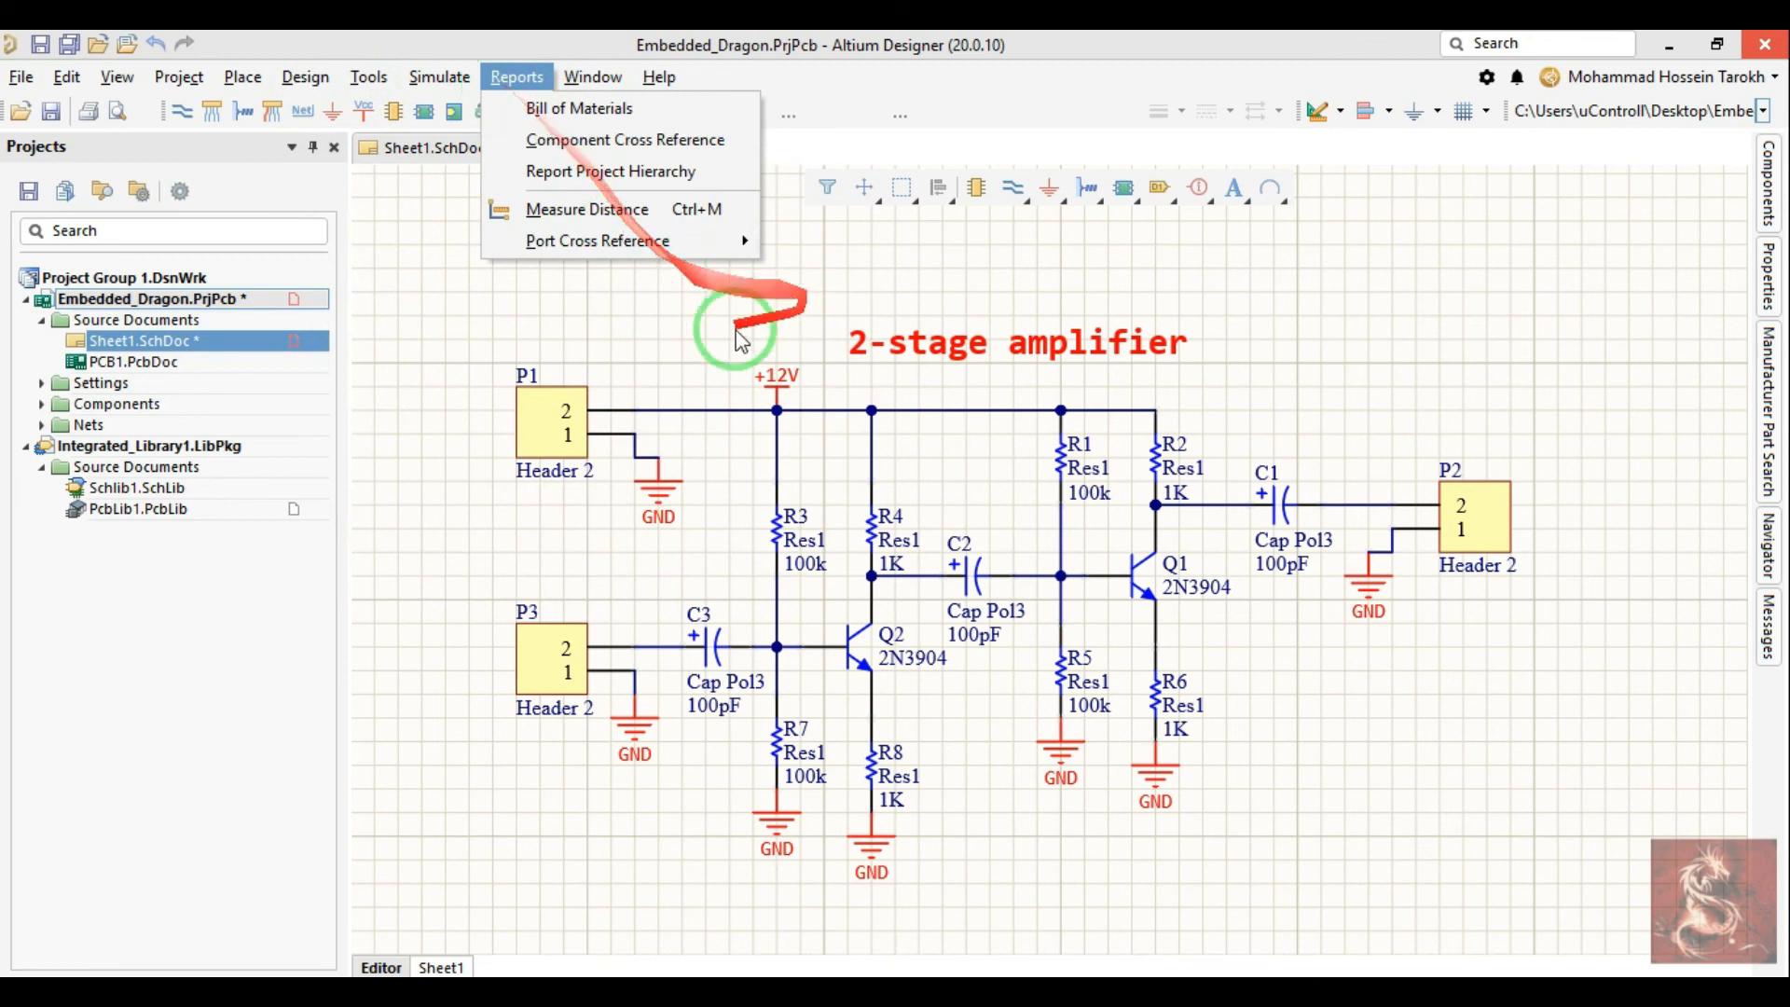
left_click(695, 322)
right_click_drag(675, 321, 604, 317)
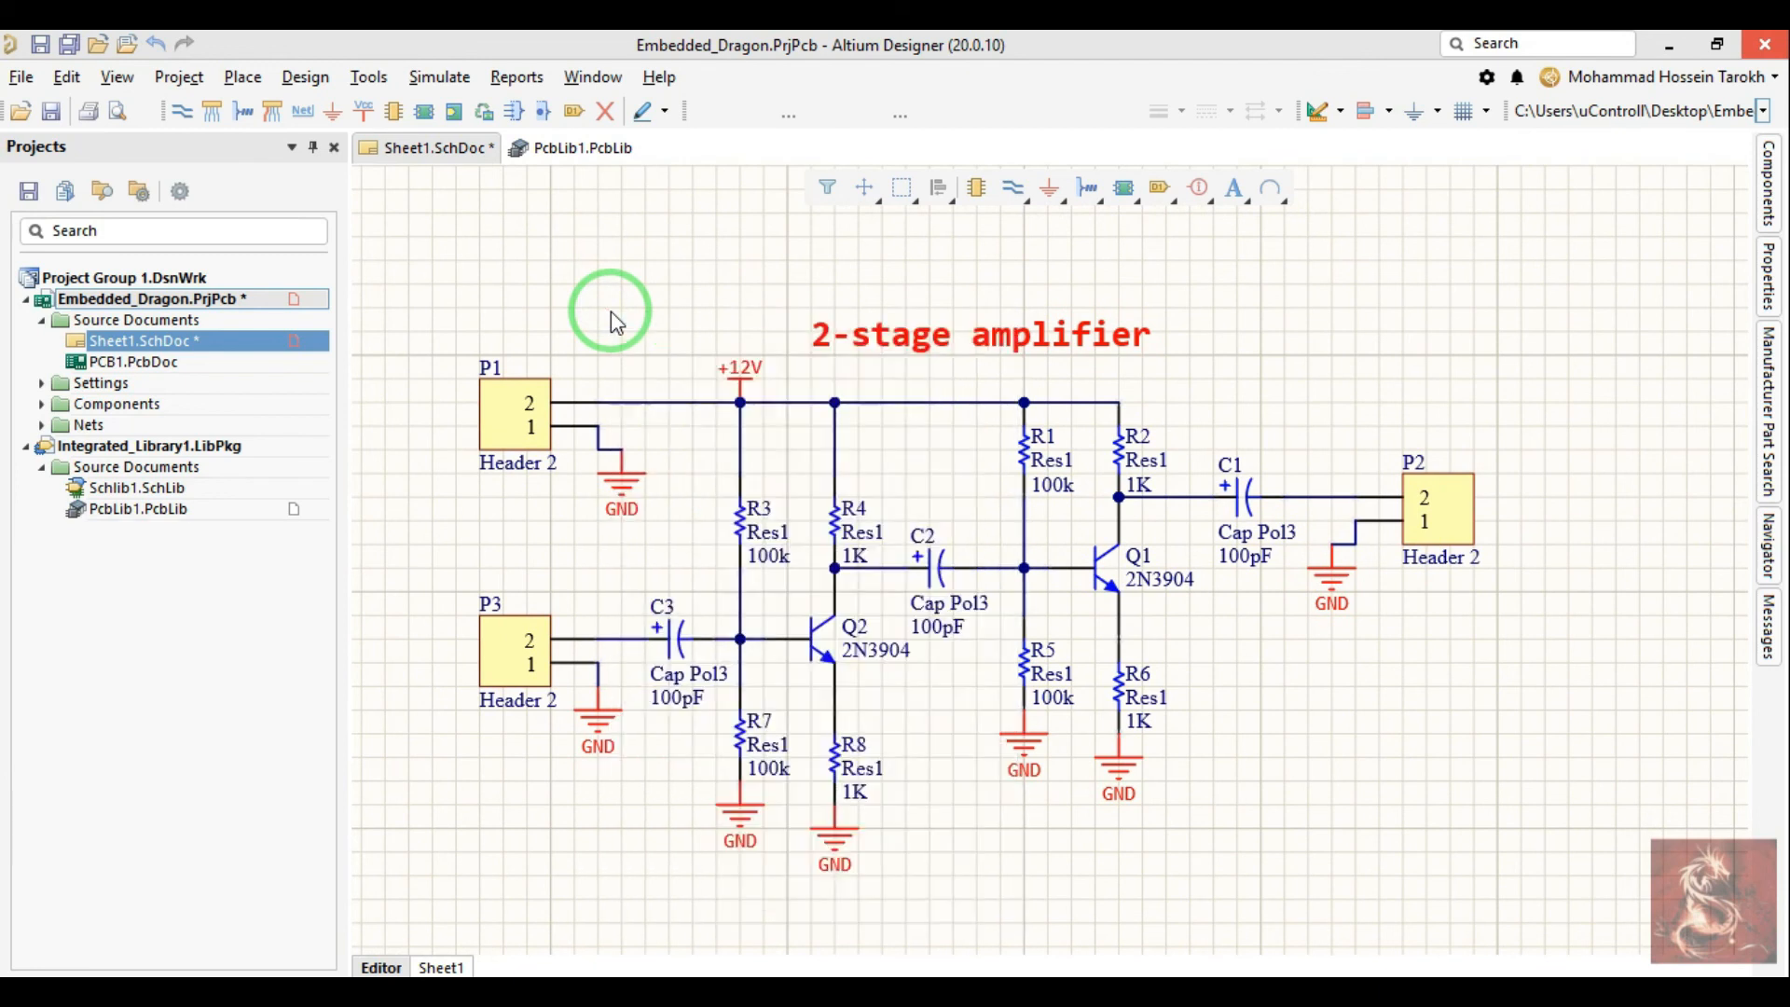
right_click(553, 309)
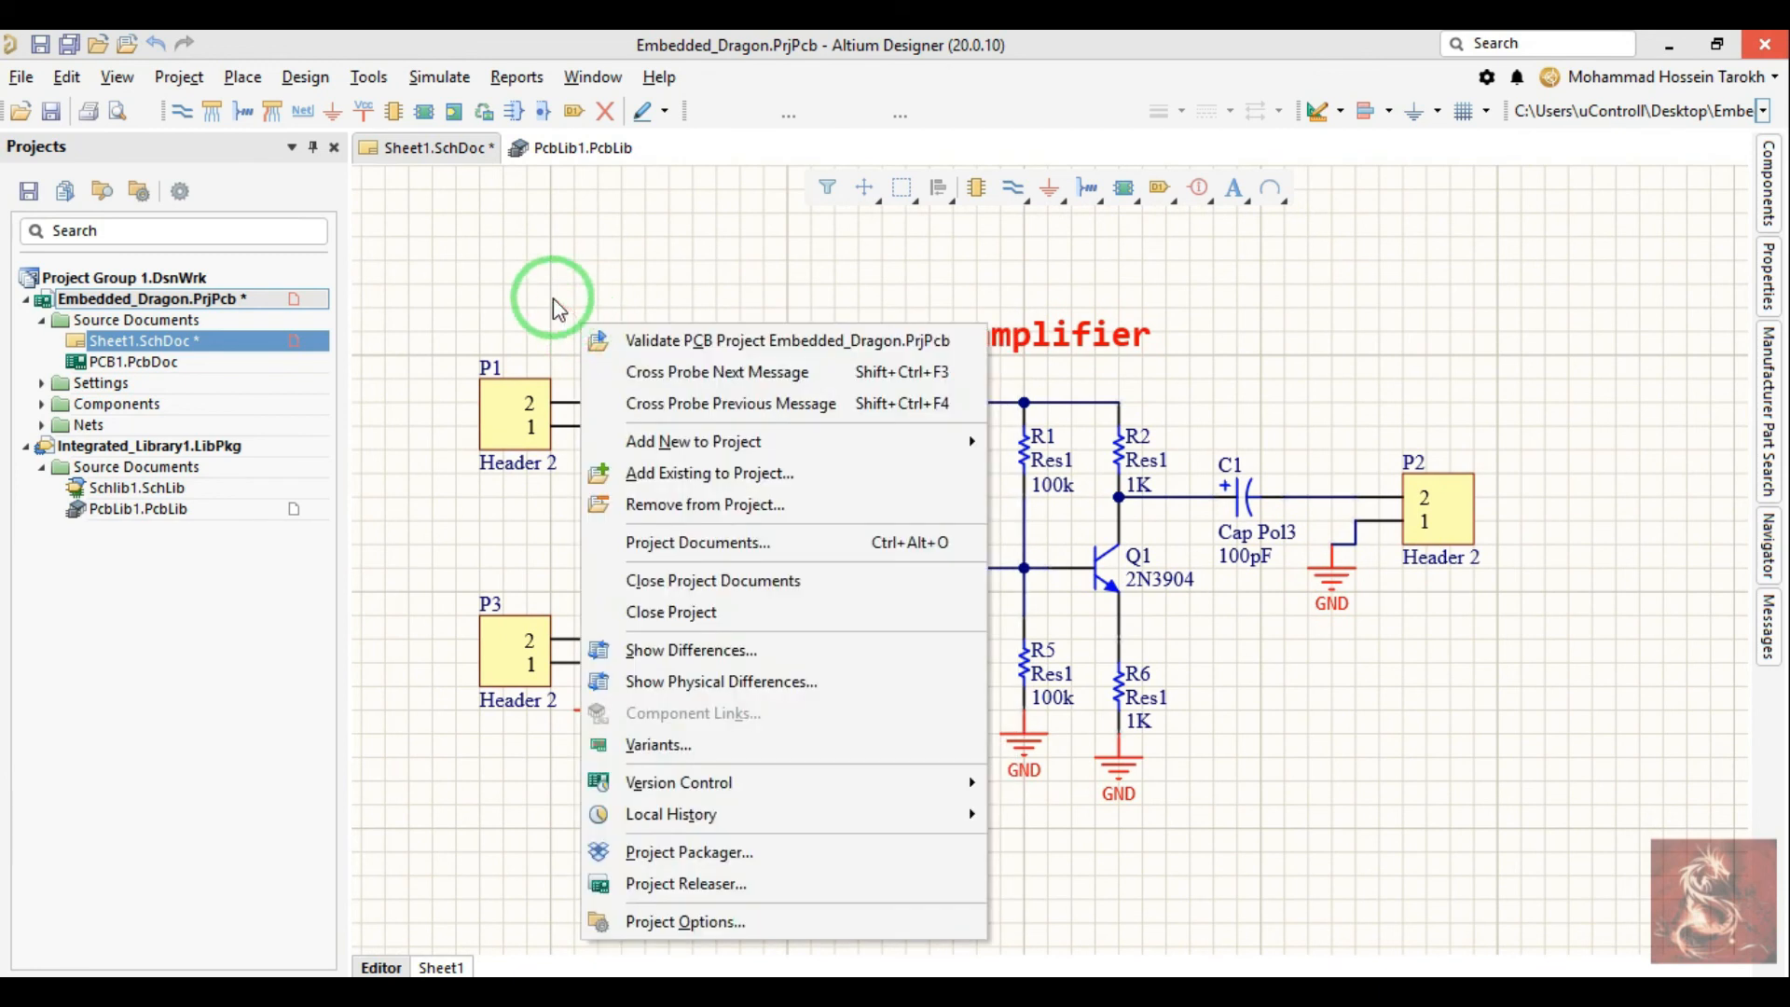
left_click(680, 345)
right_click(680, 346)
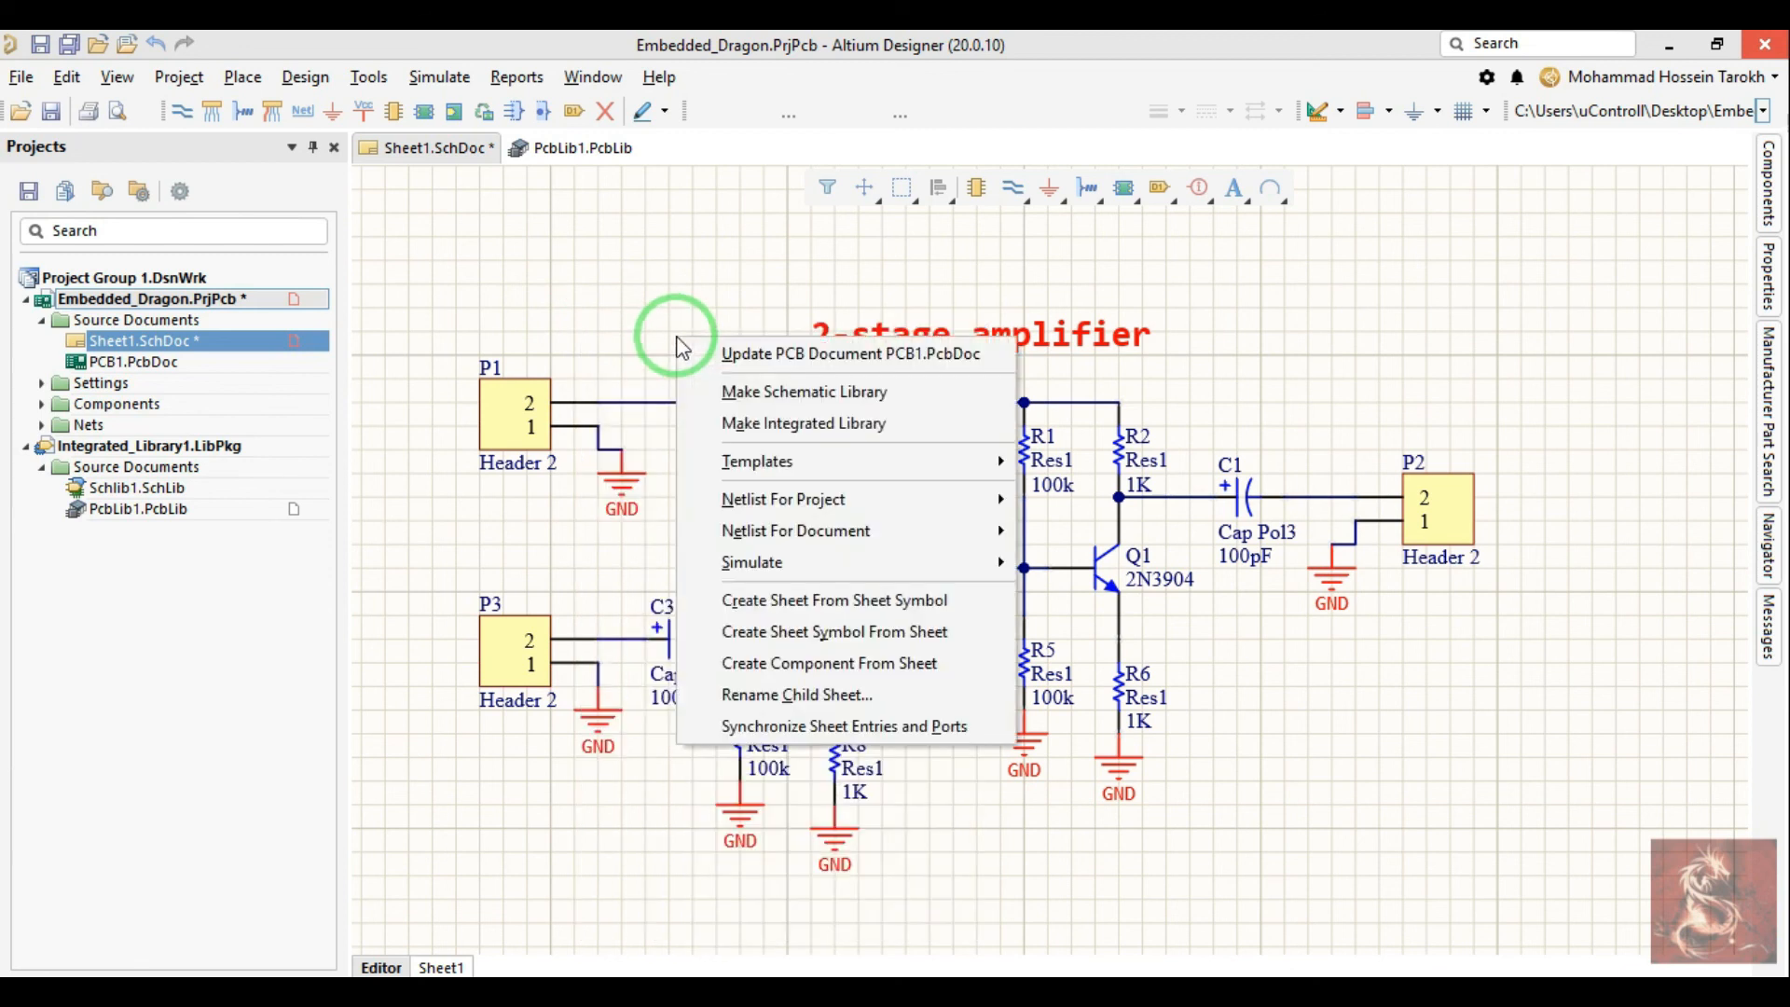
key("u")
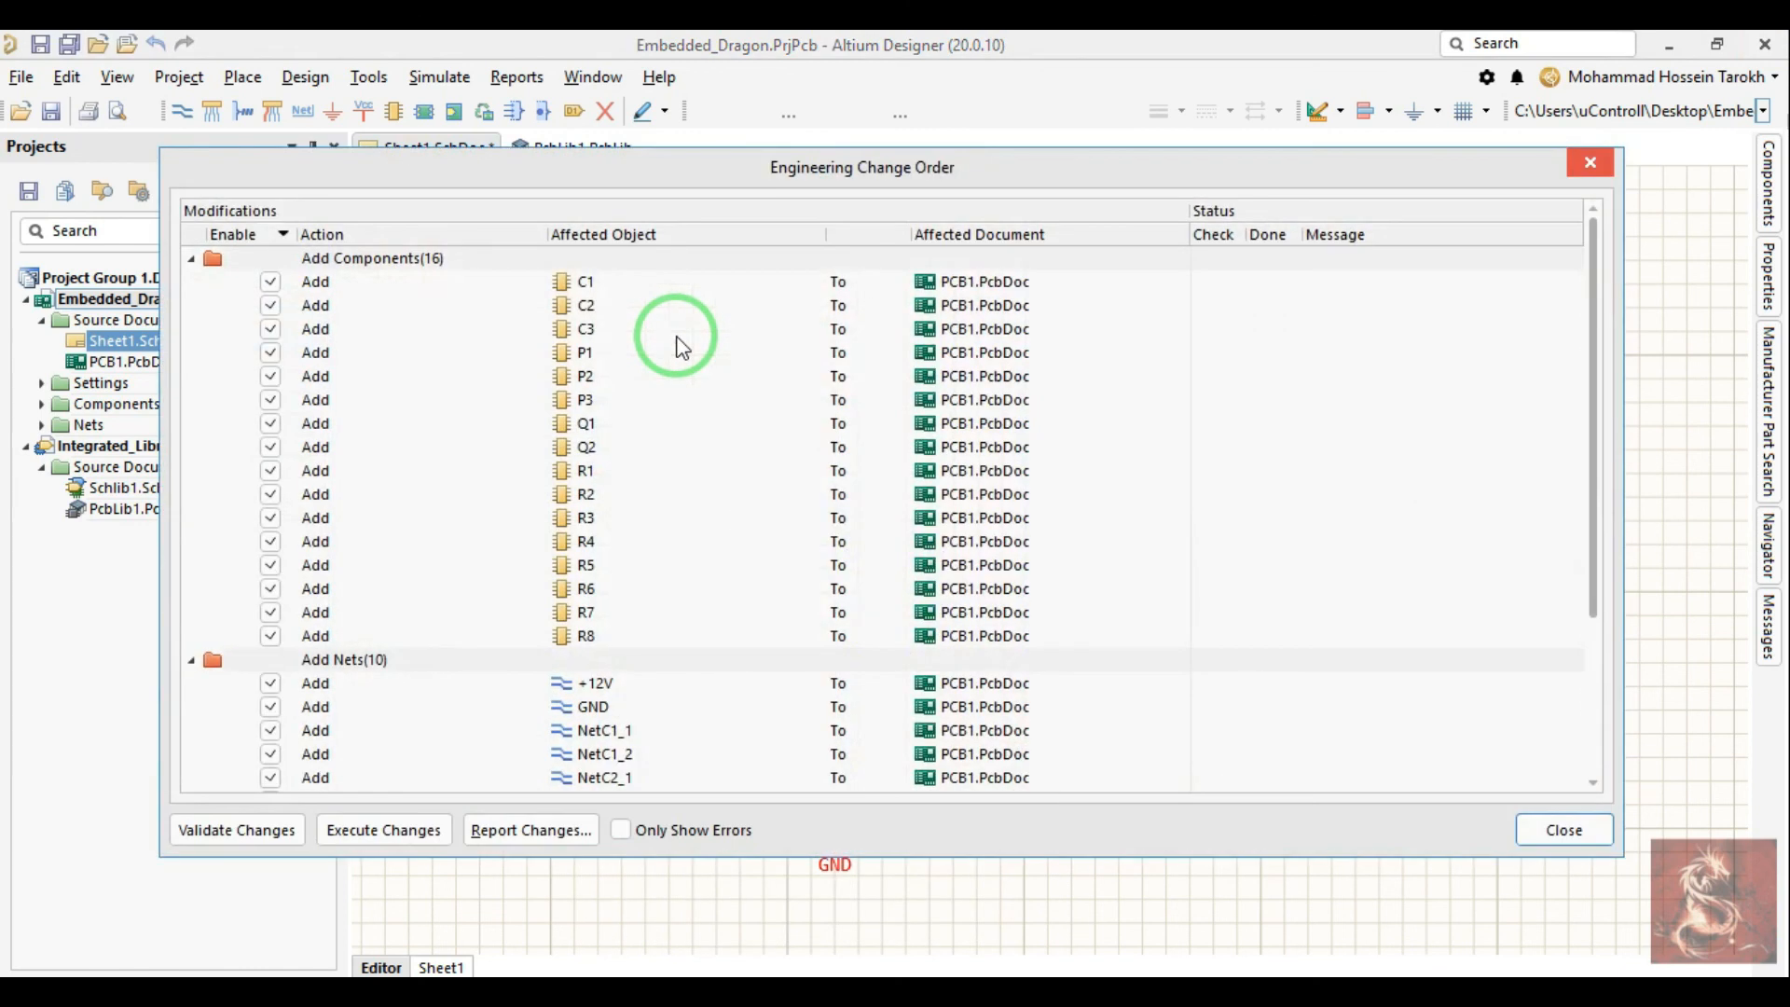
key("Escape")
Step: Start updating PCB1.PcbDoc from the schematic and review the components, nets, component class and room listed in the engineering change order
left_click(307, 76)
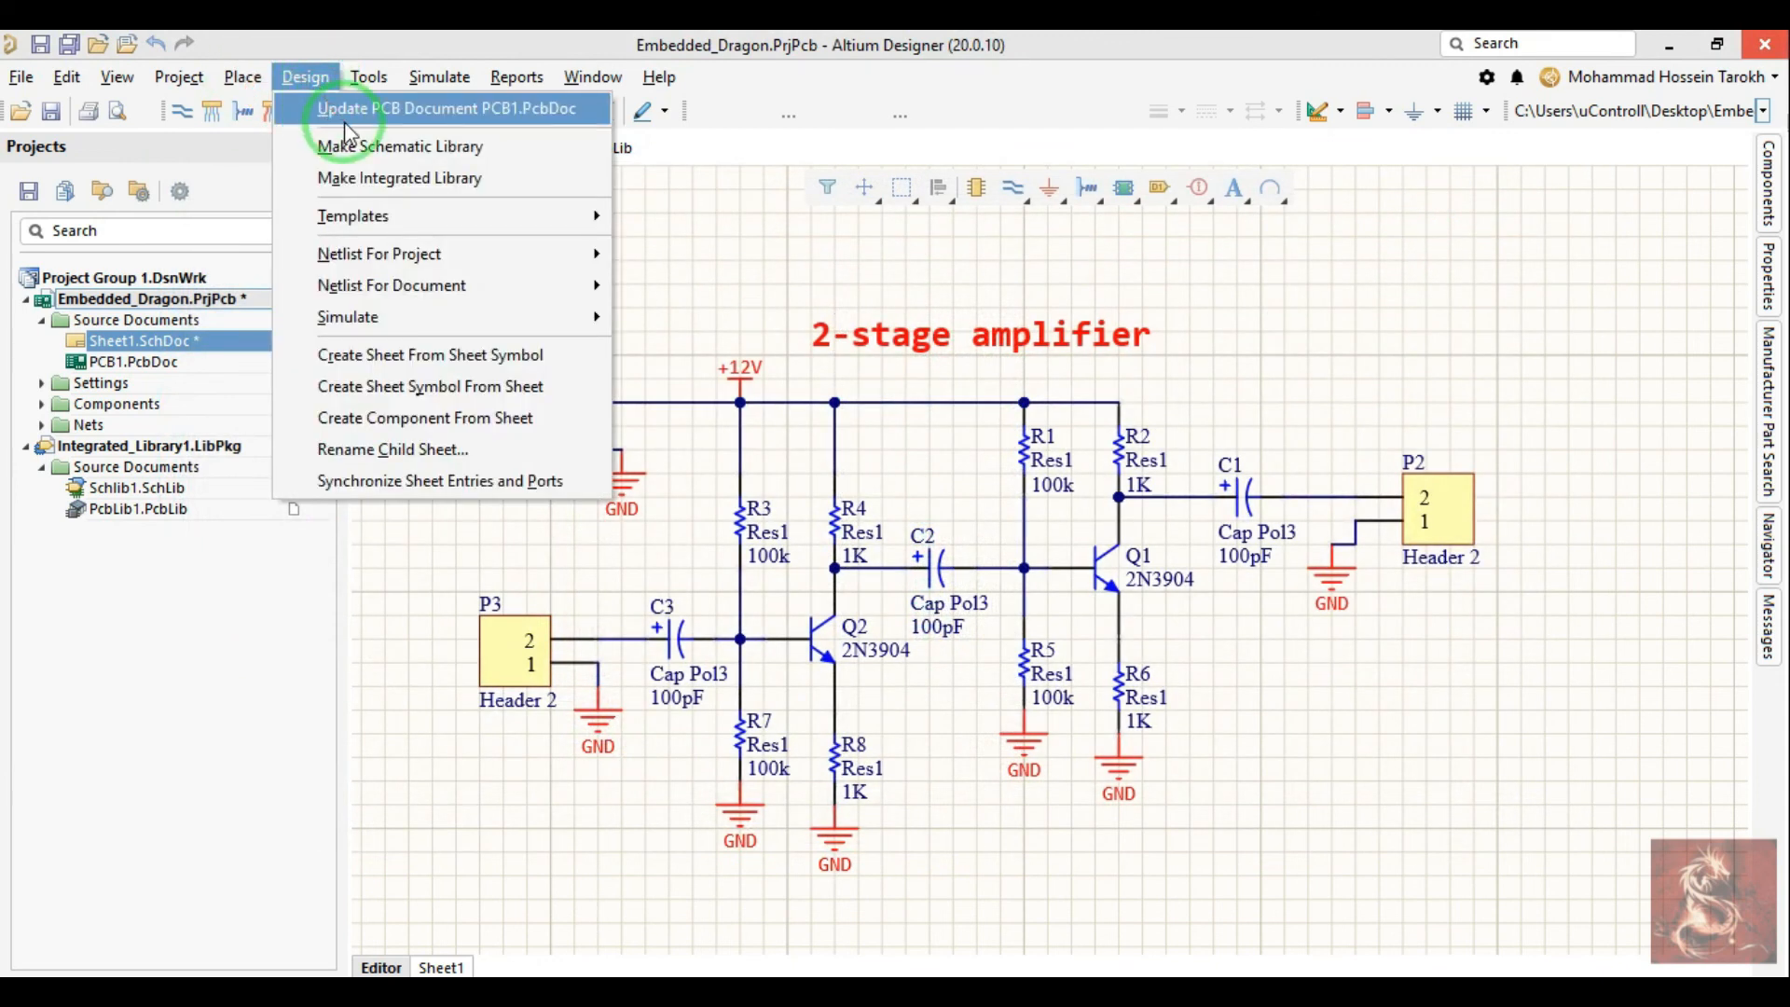
left_click(346, 125)
scroll(560, 551, "down", 3)
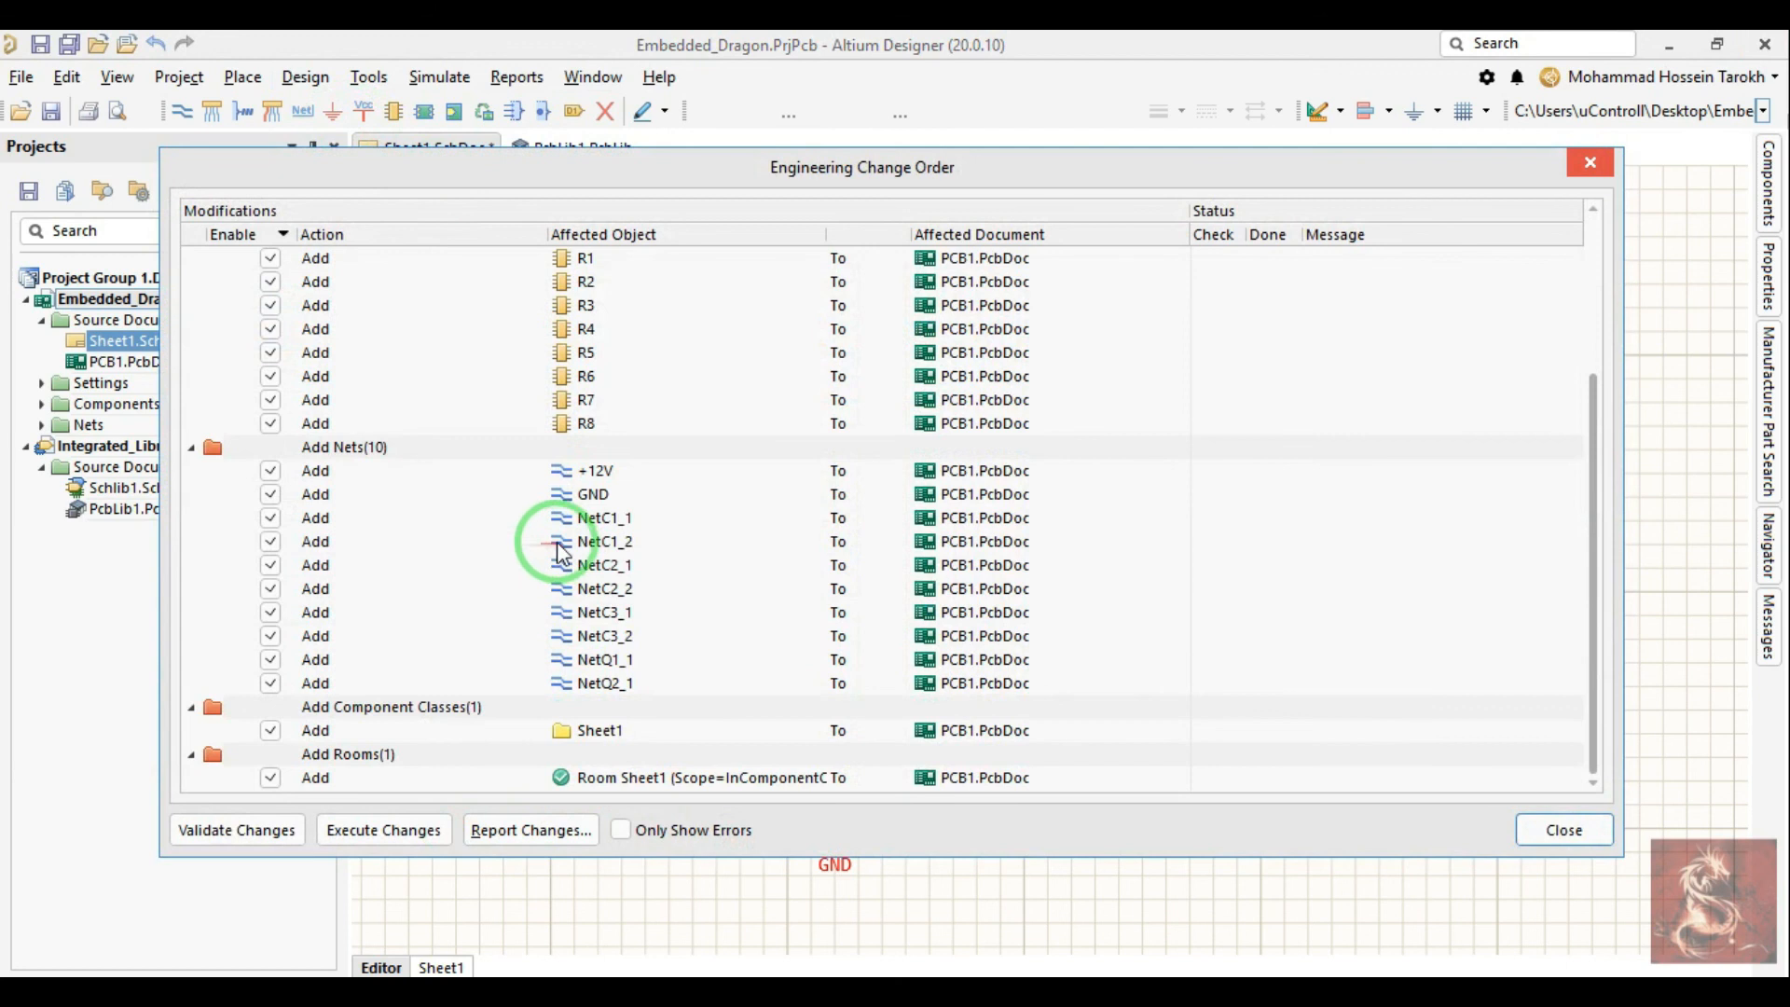
scroll(560, 555, "up", 3)
scroll(560, 569, "down", 3)
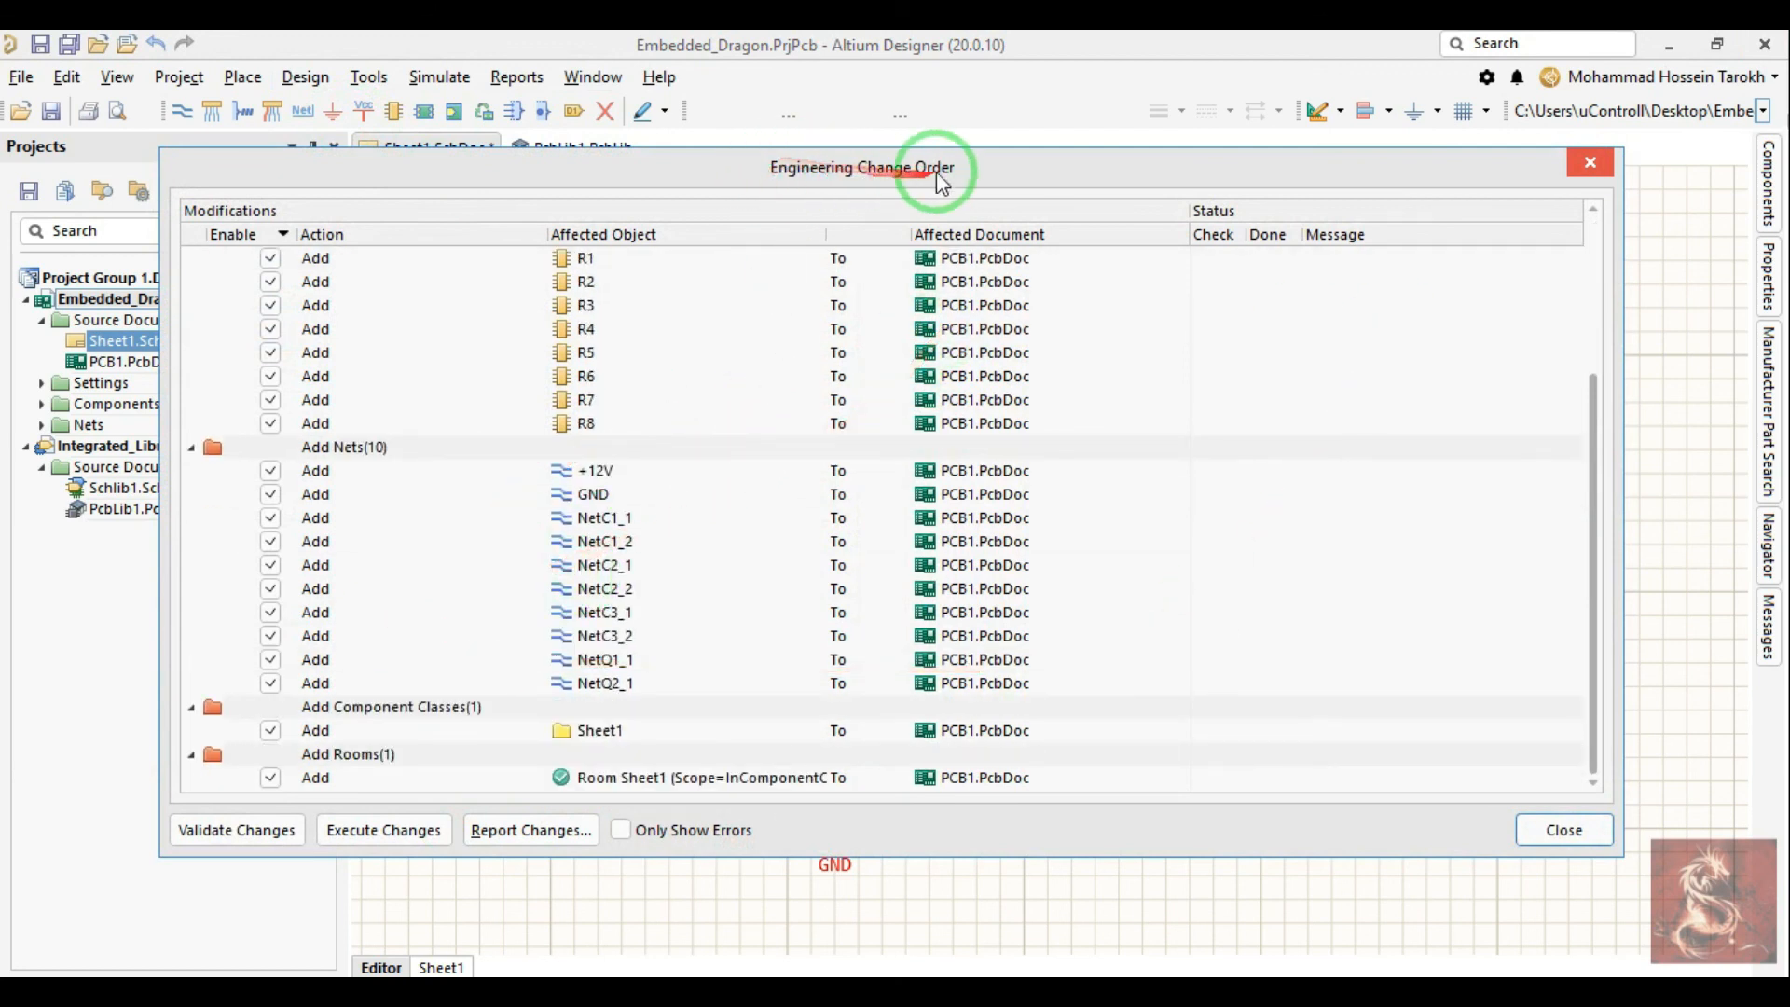
Step: Validate and execute all listed changes on PCB1.PcbDoc, and close the engineering change order
left_click(223, 830)
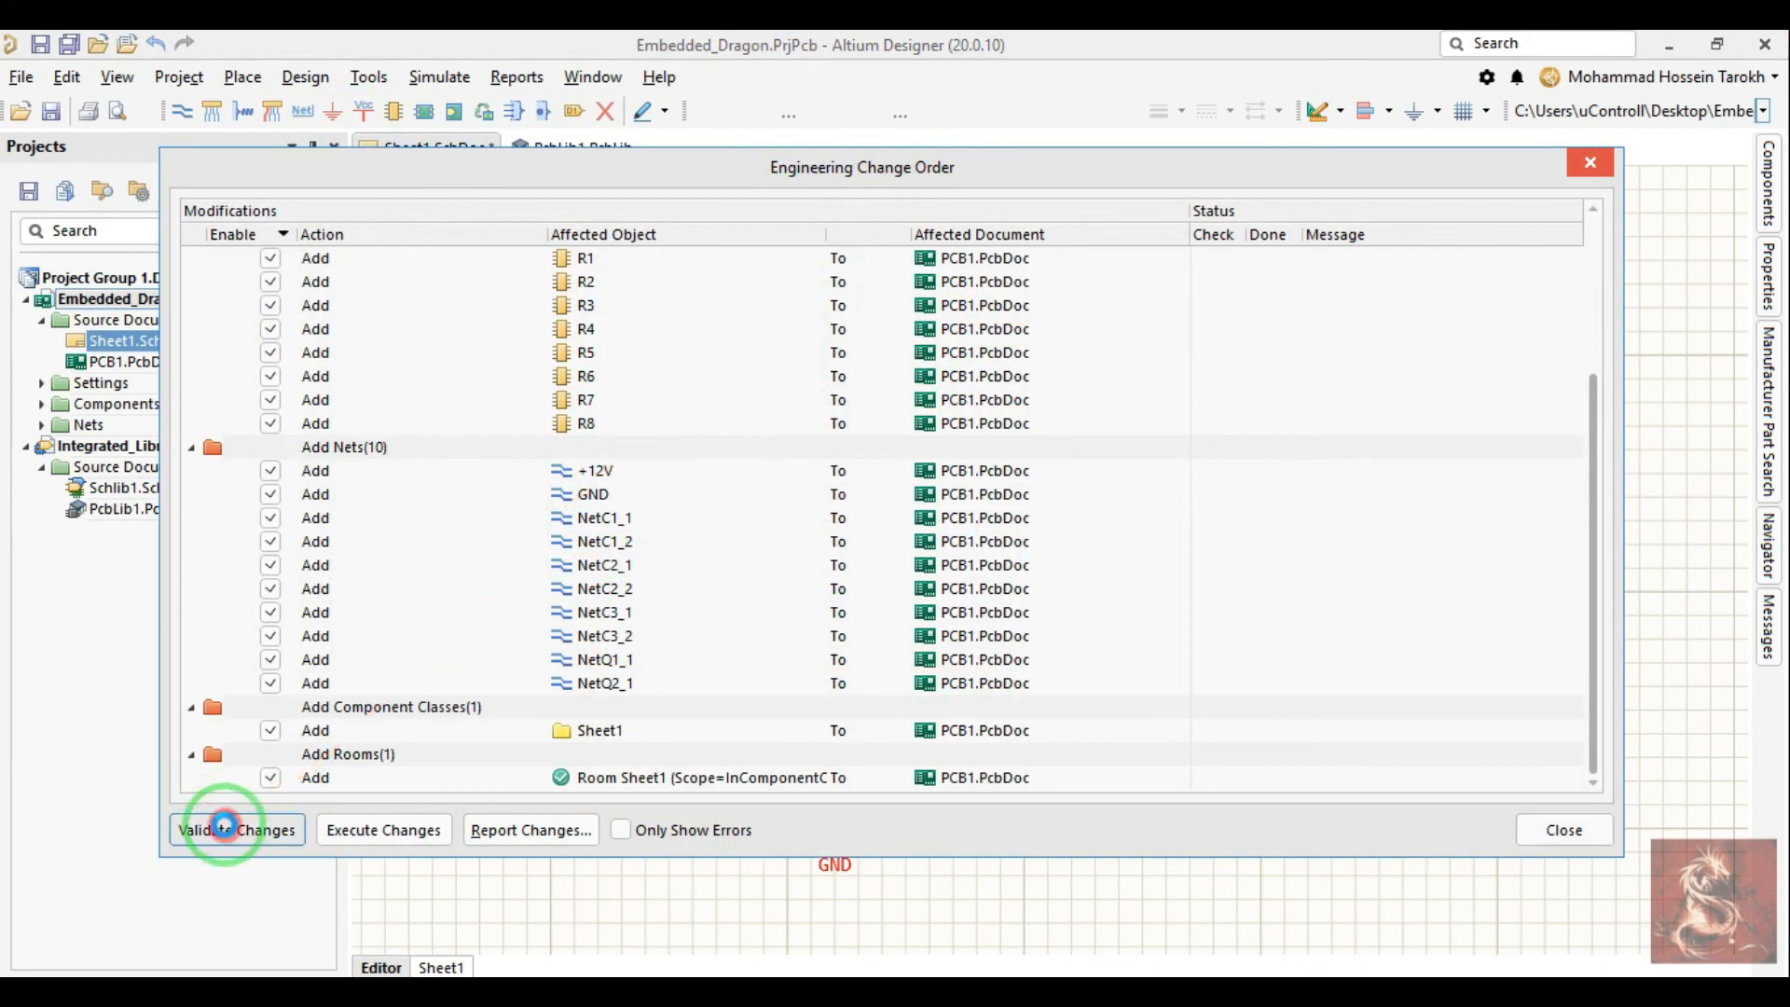
left_click_drag(1593, 440, 1221, 589)
scroll(1194, 501, "up", 3)
scroll(1212, 500, "down", 3)
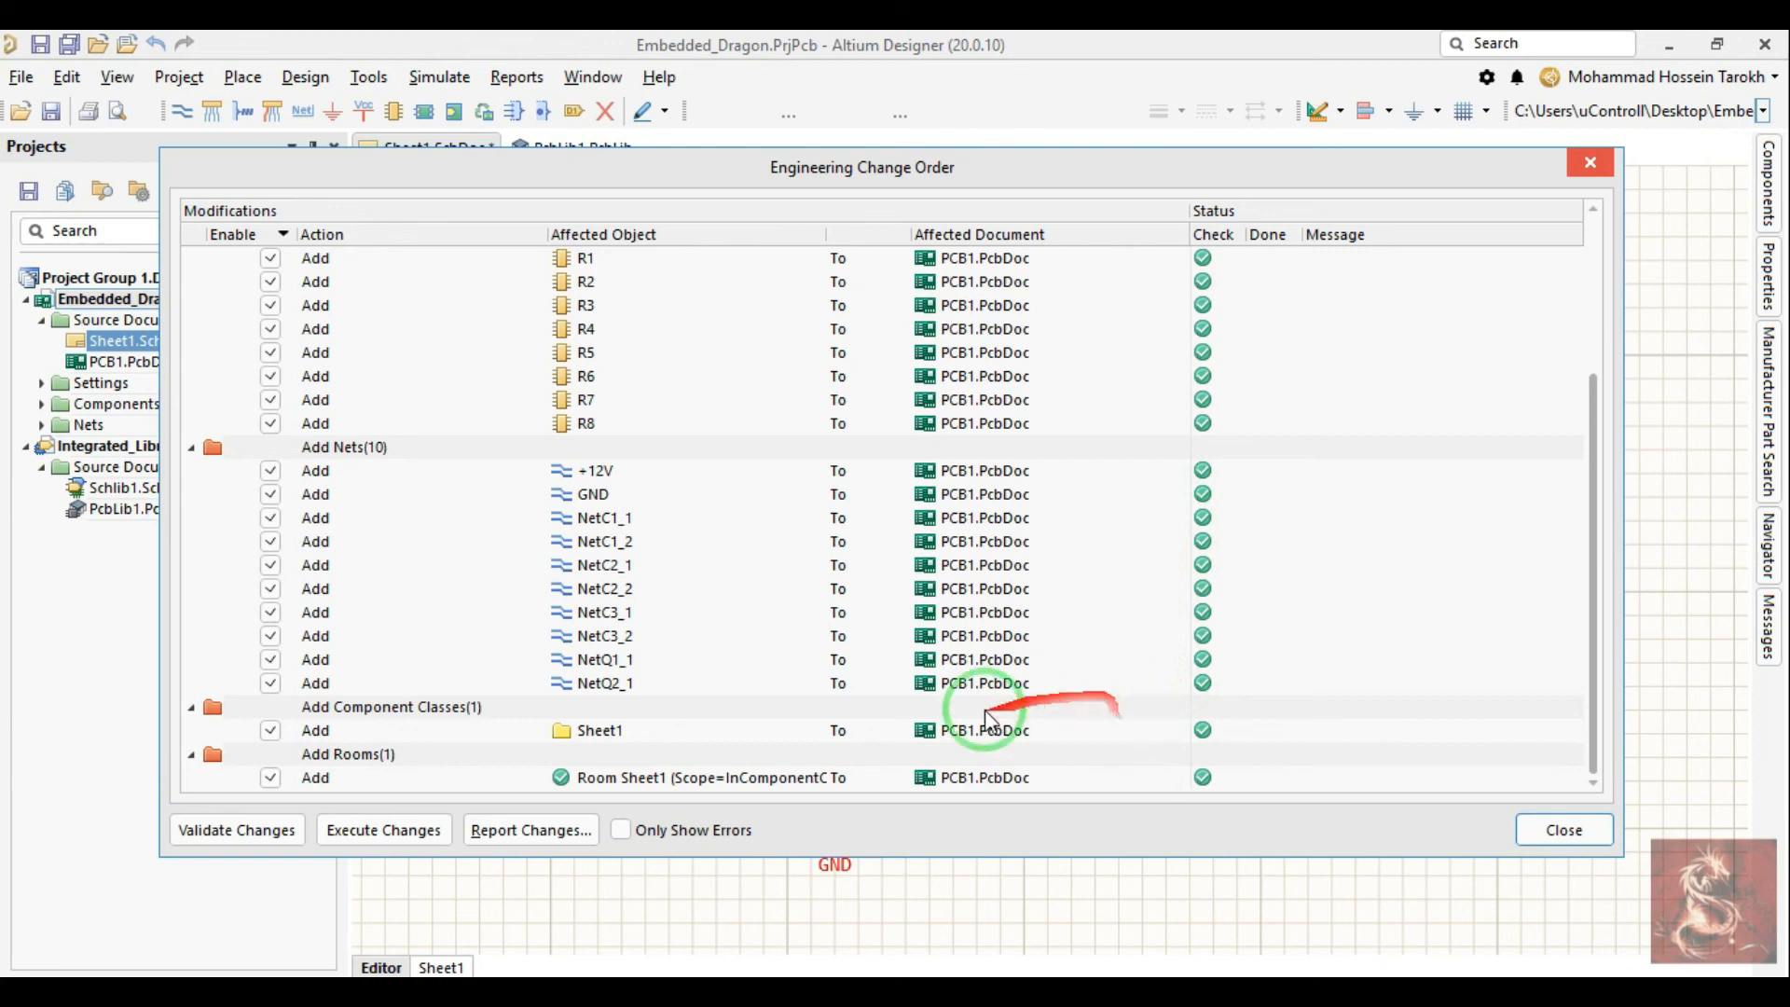
left_click(1566, 831)
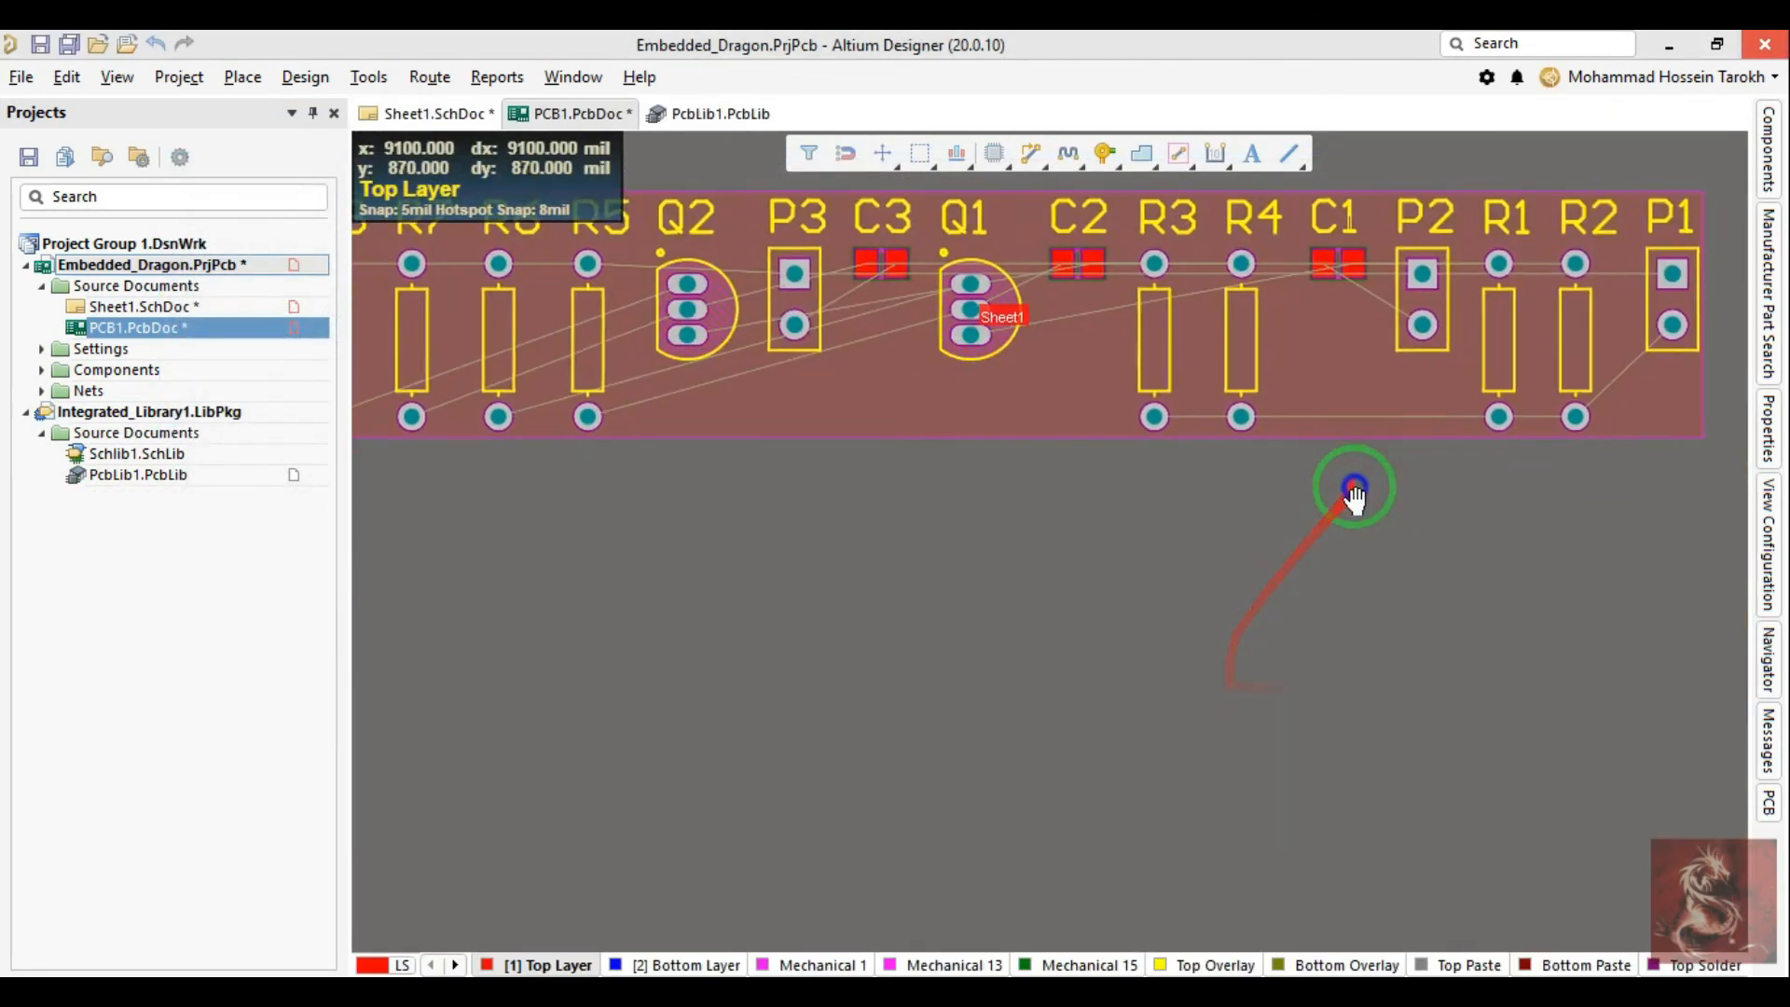
Step: Shift the Sheet1 room of imported components slightly beside the board outline and look over its footprints
scroll(1171, 628, "down", 2, "ctrl")
right_click_drag(1027, 391, 1182, 464)
scroll(1355, 720, "up", 1, "ctrl")
left_click_drag(1484, 754, 1427, 623)
key("space")
key("space")
right_click_drag(1358, 434, 1127, 435)
left_click(1126, 435)
scroll(1307, 574, "up", 2, "ctrl")
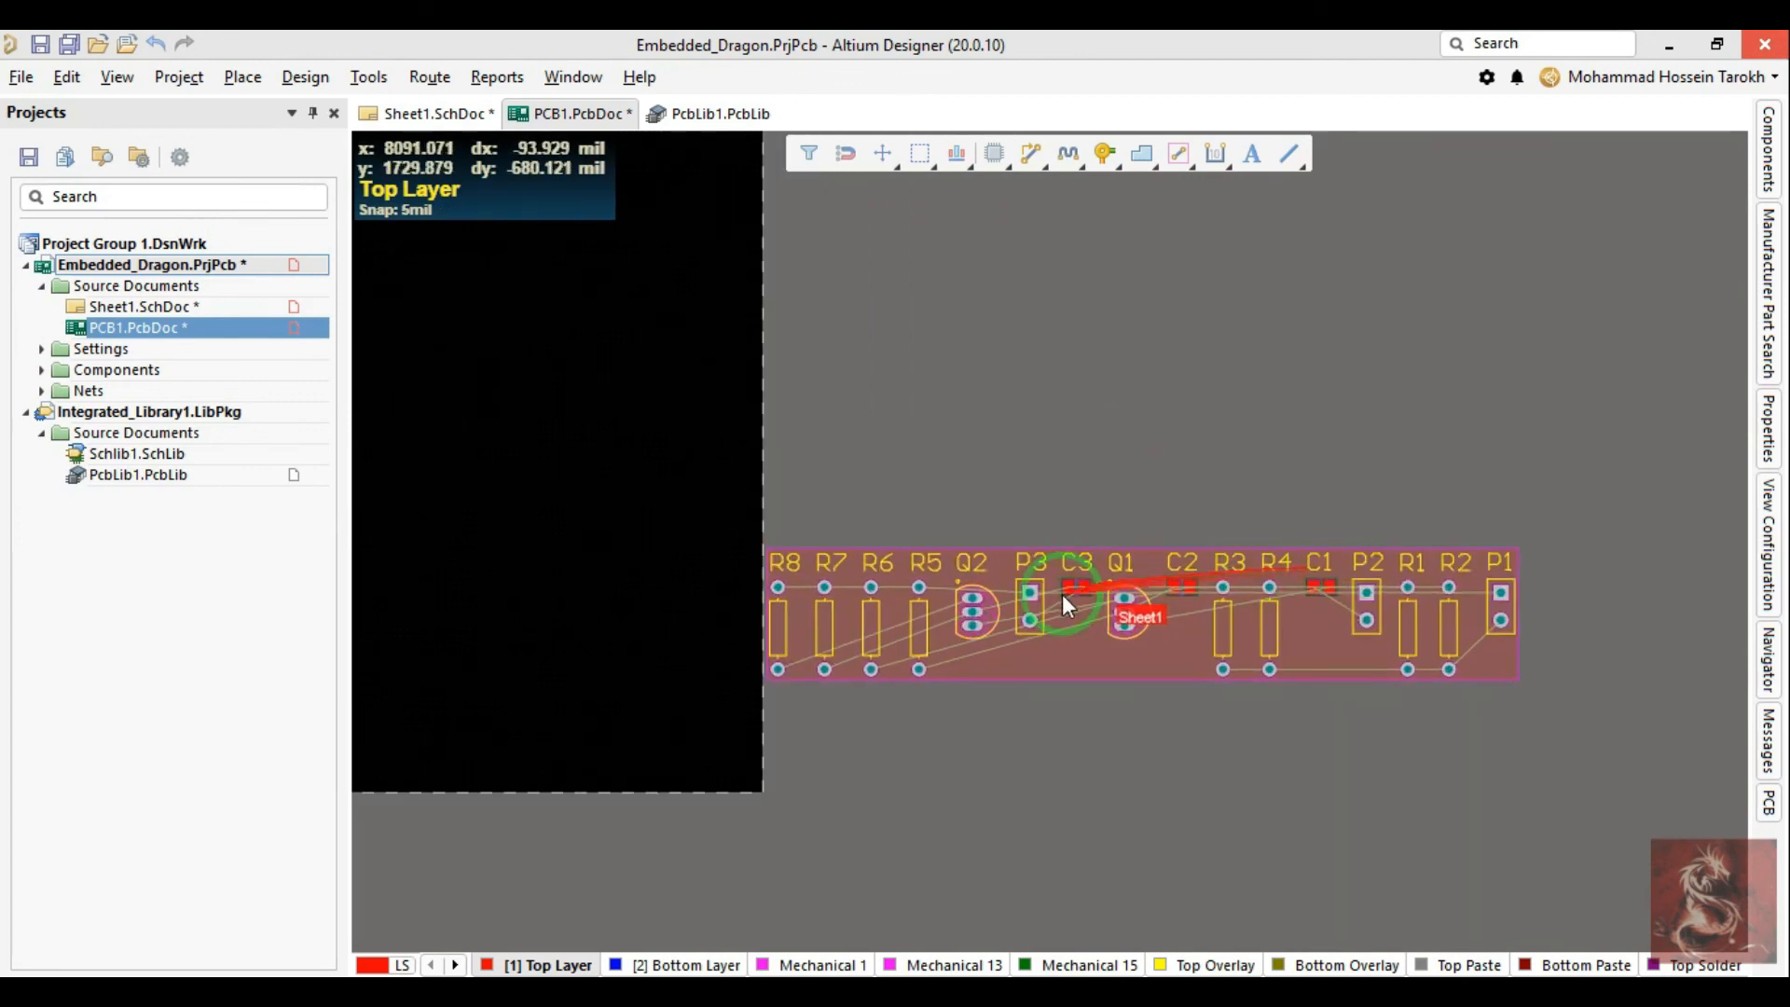
scroll(1044, 588, "up", 3, "ctrl")
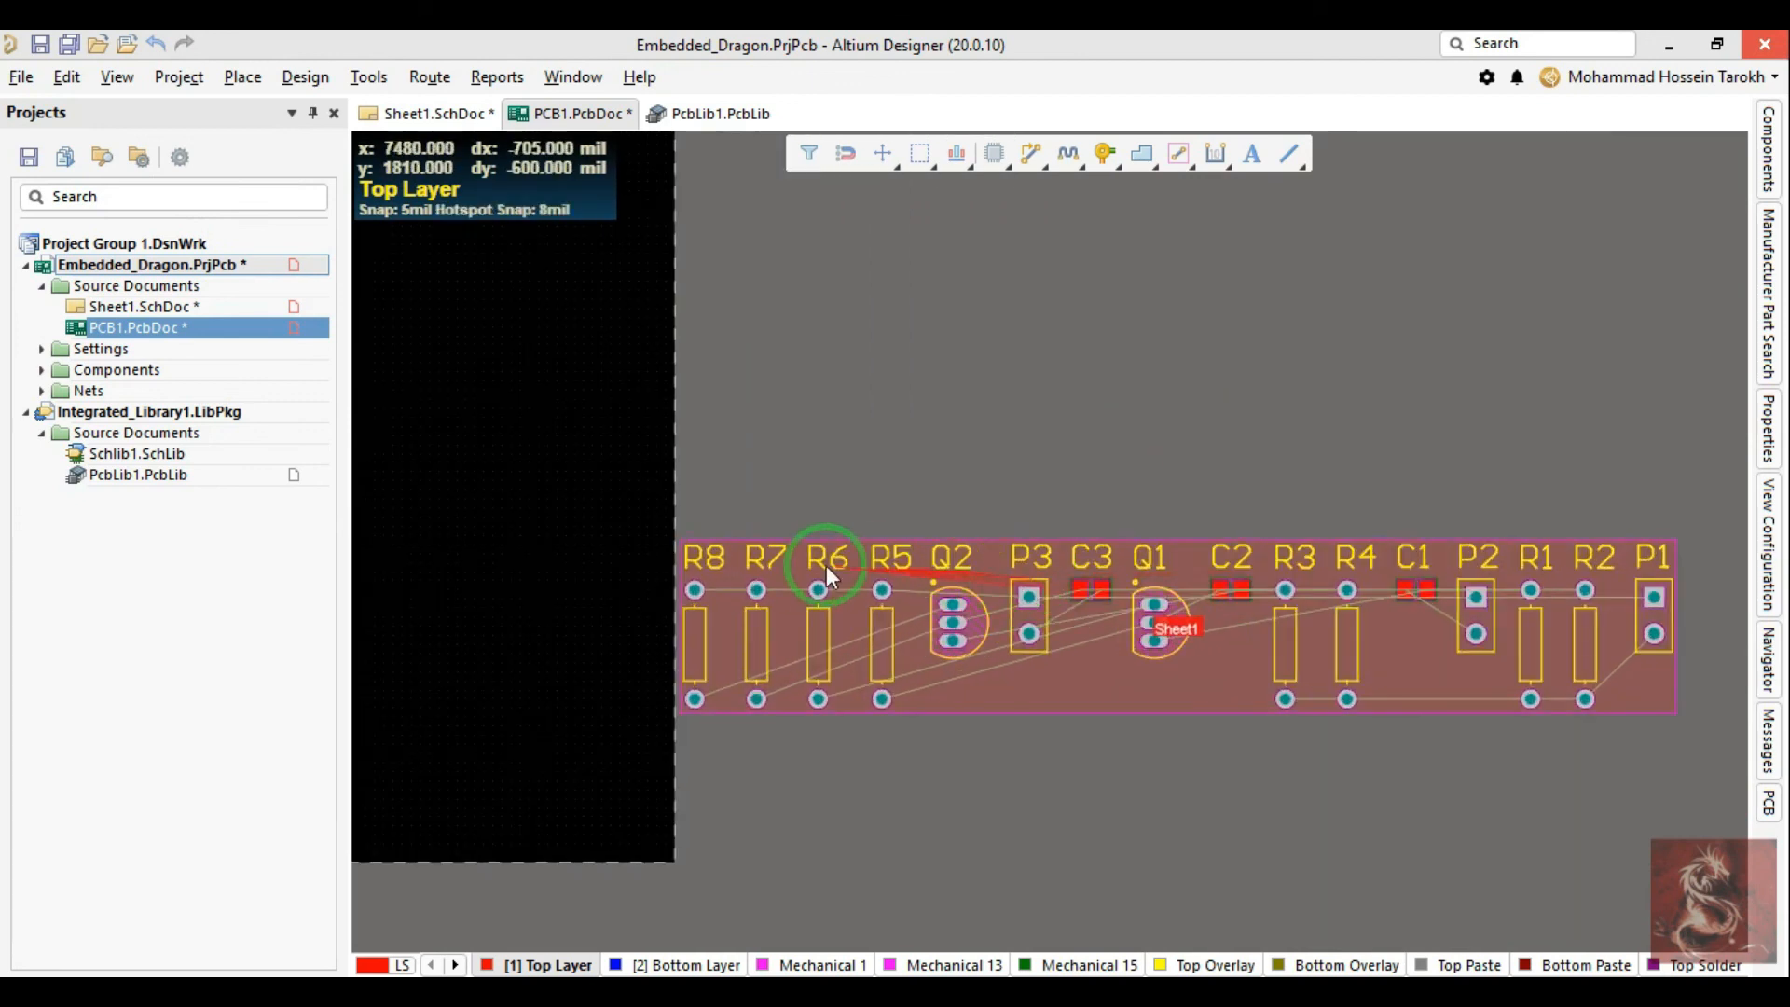
Step: Select resistor R4 on the PCB and compare its cross-selection in the Sheet1 schematic, checking the Cross Select Mode option
left_click(1335, 636)
left_click(375, 131)
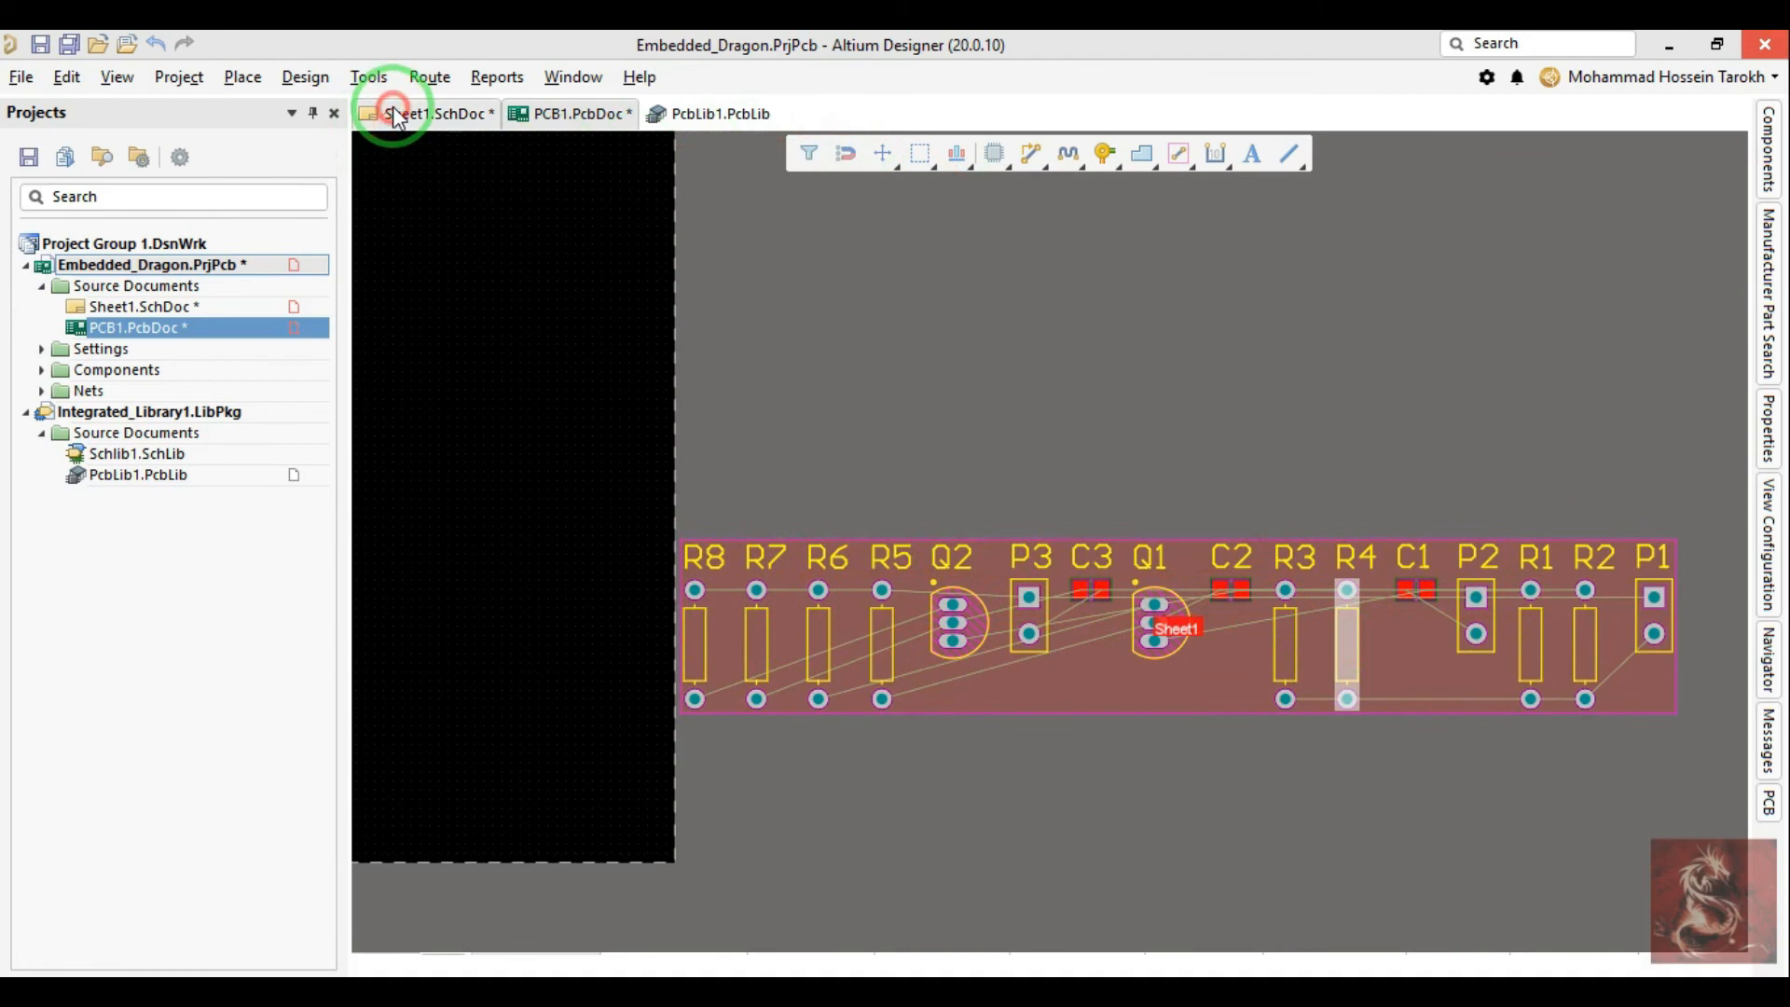
scroll(844, 574, "up", 1, "ctrl")
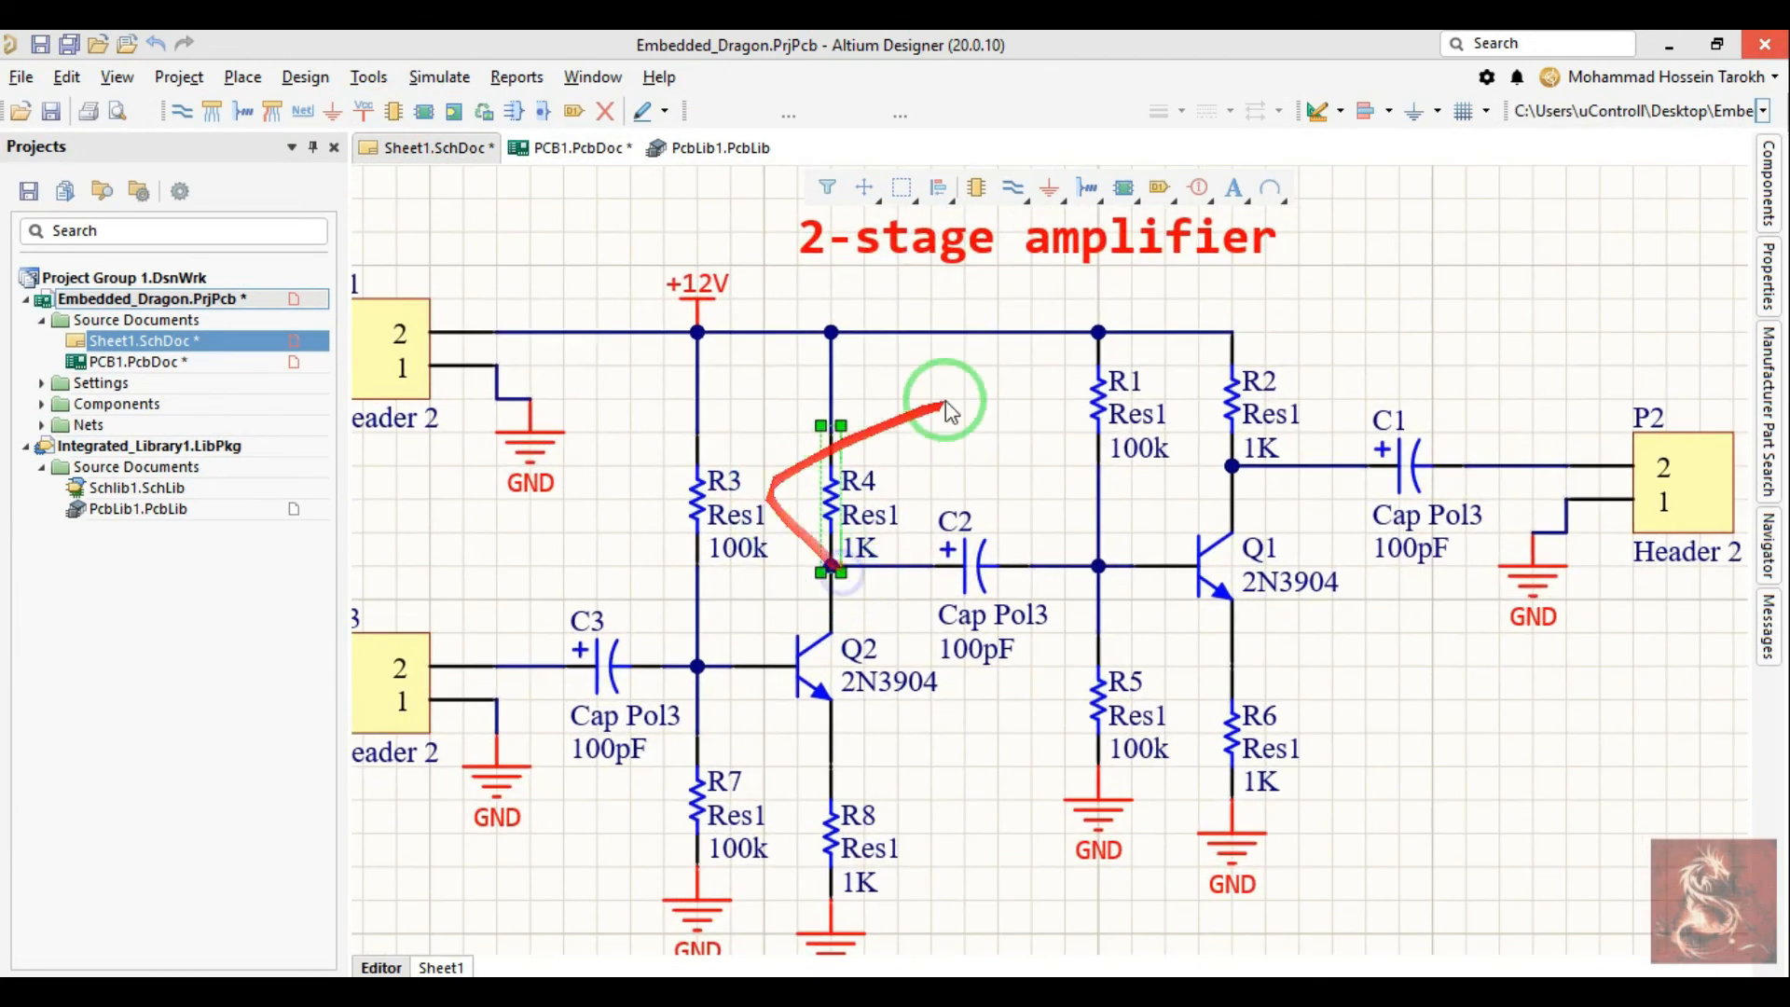
left_click(368, 79)
left_click(390, 497)
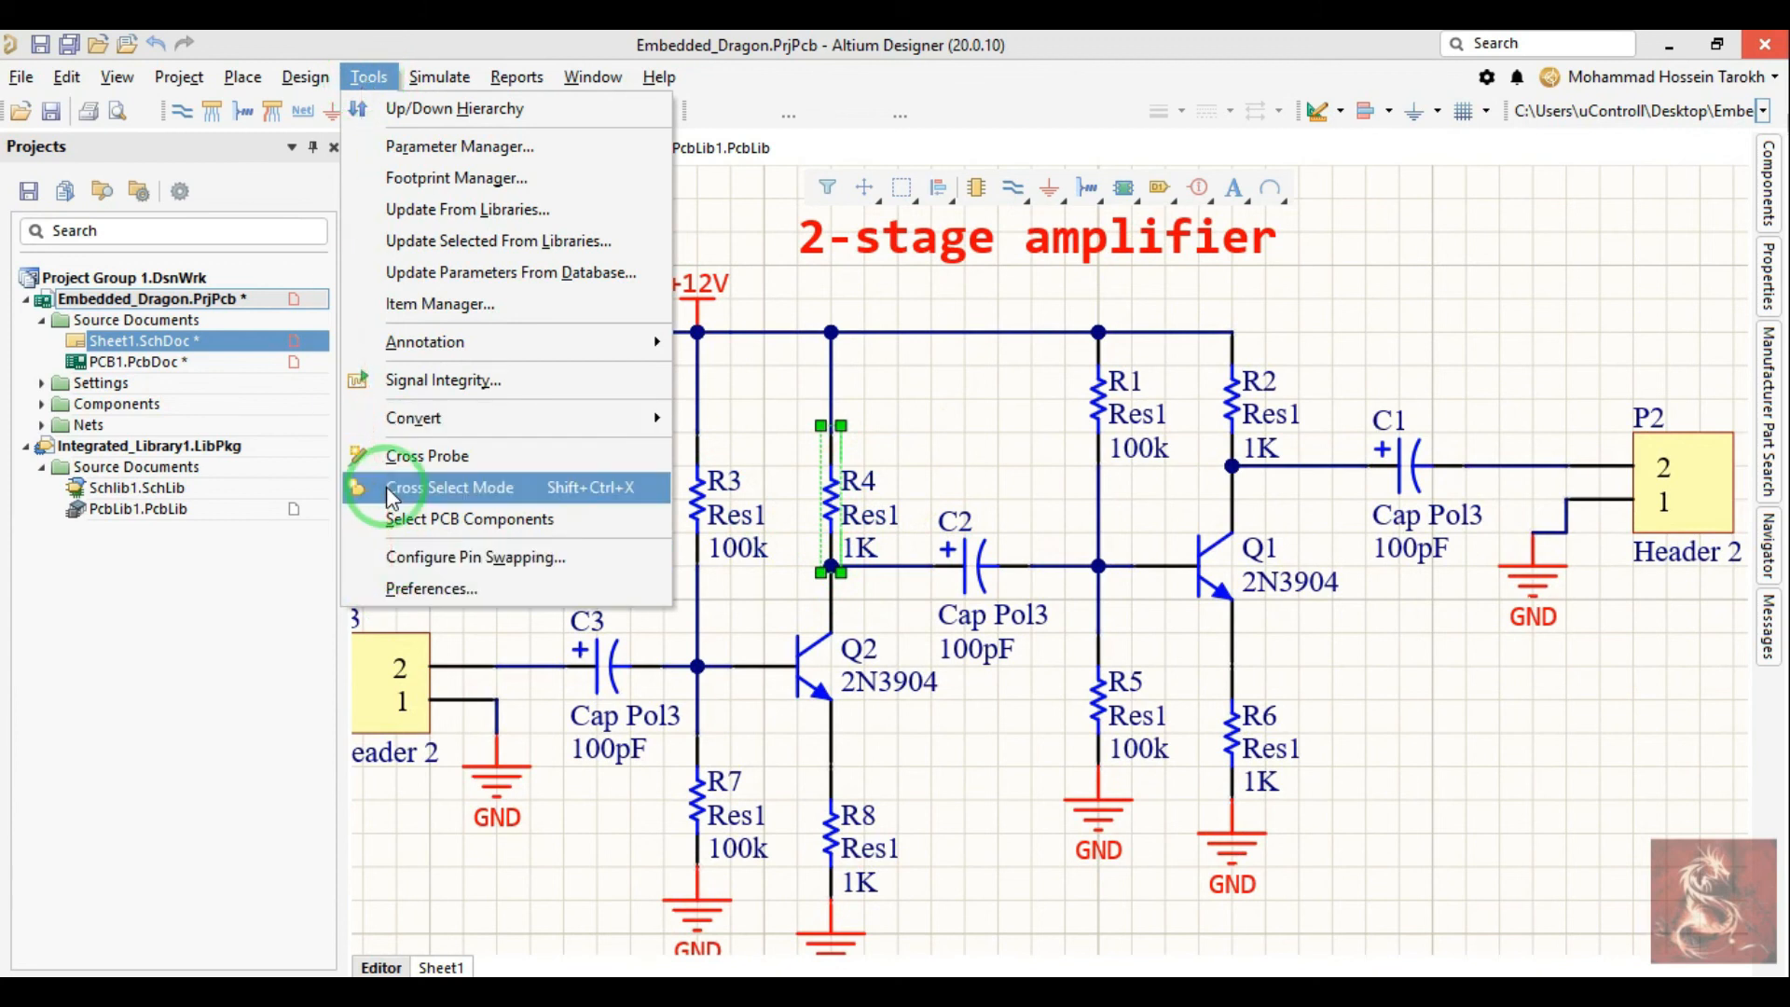
right_click_drag(1359, 316, 1335, 403)
left_click(590, 154)
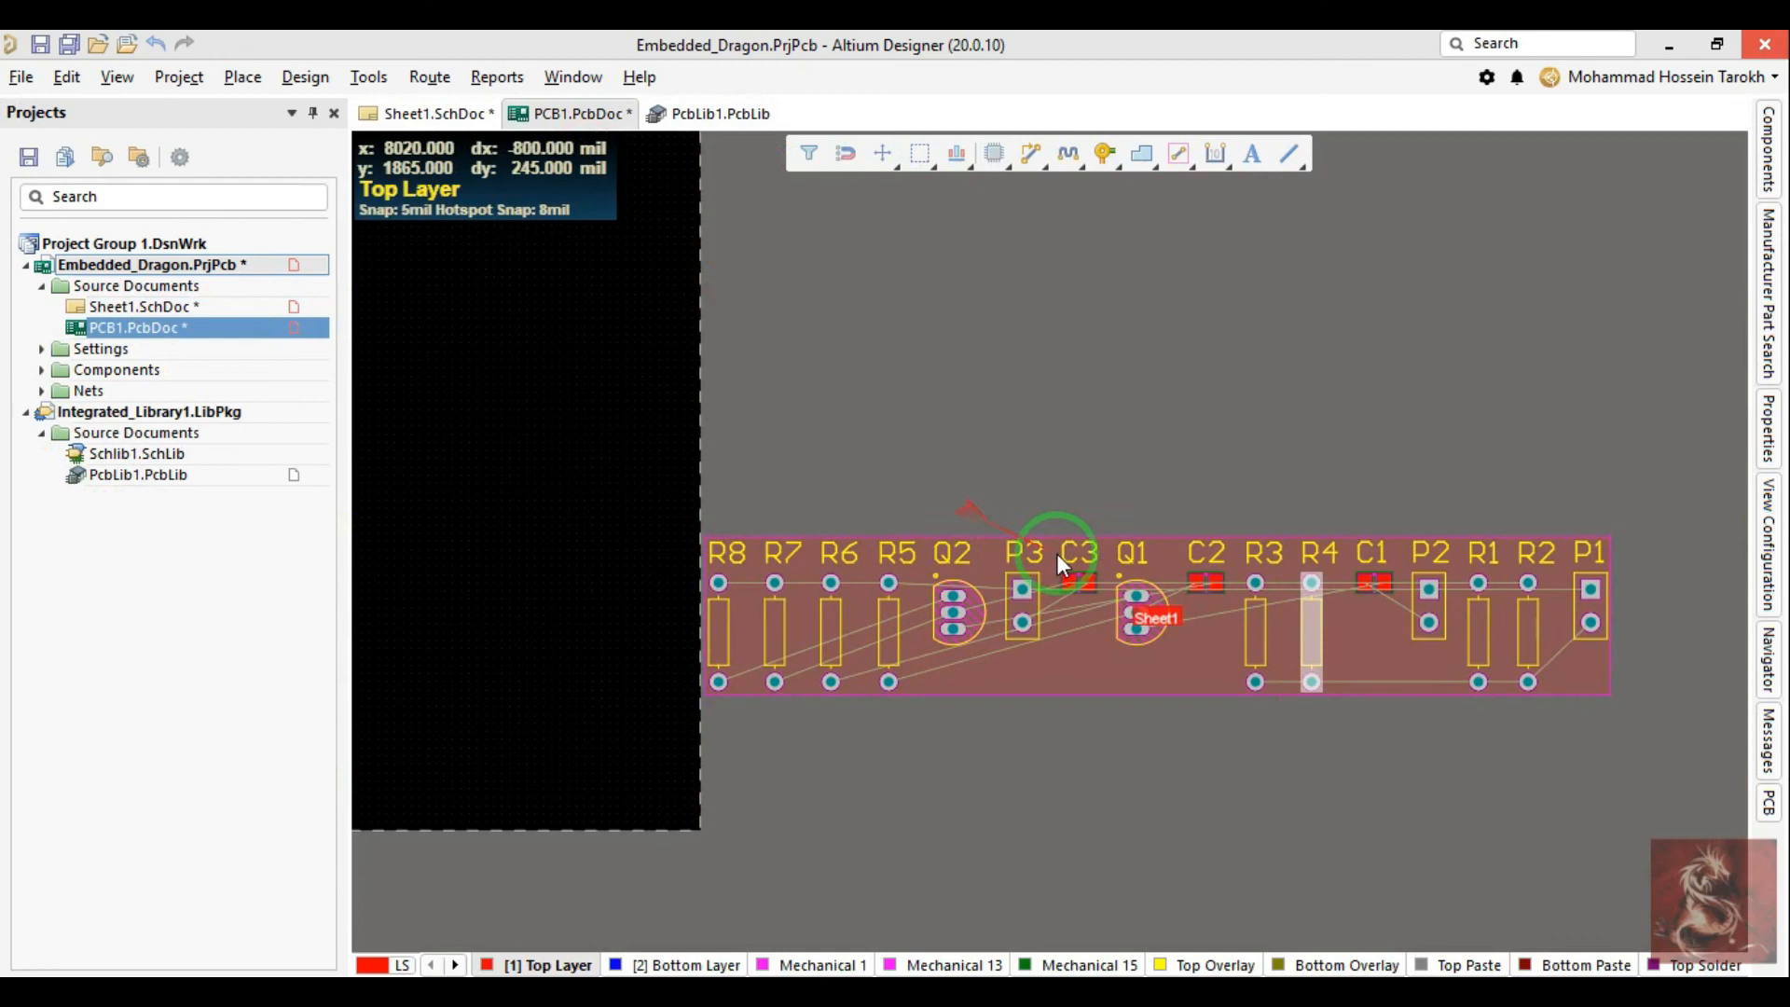
right_click_drag(1056, 552, 1037, 491)
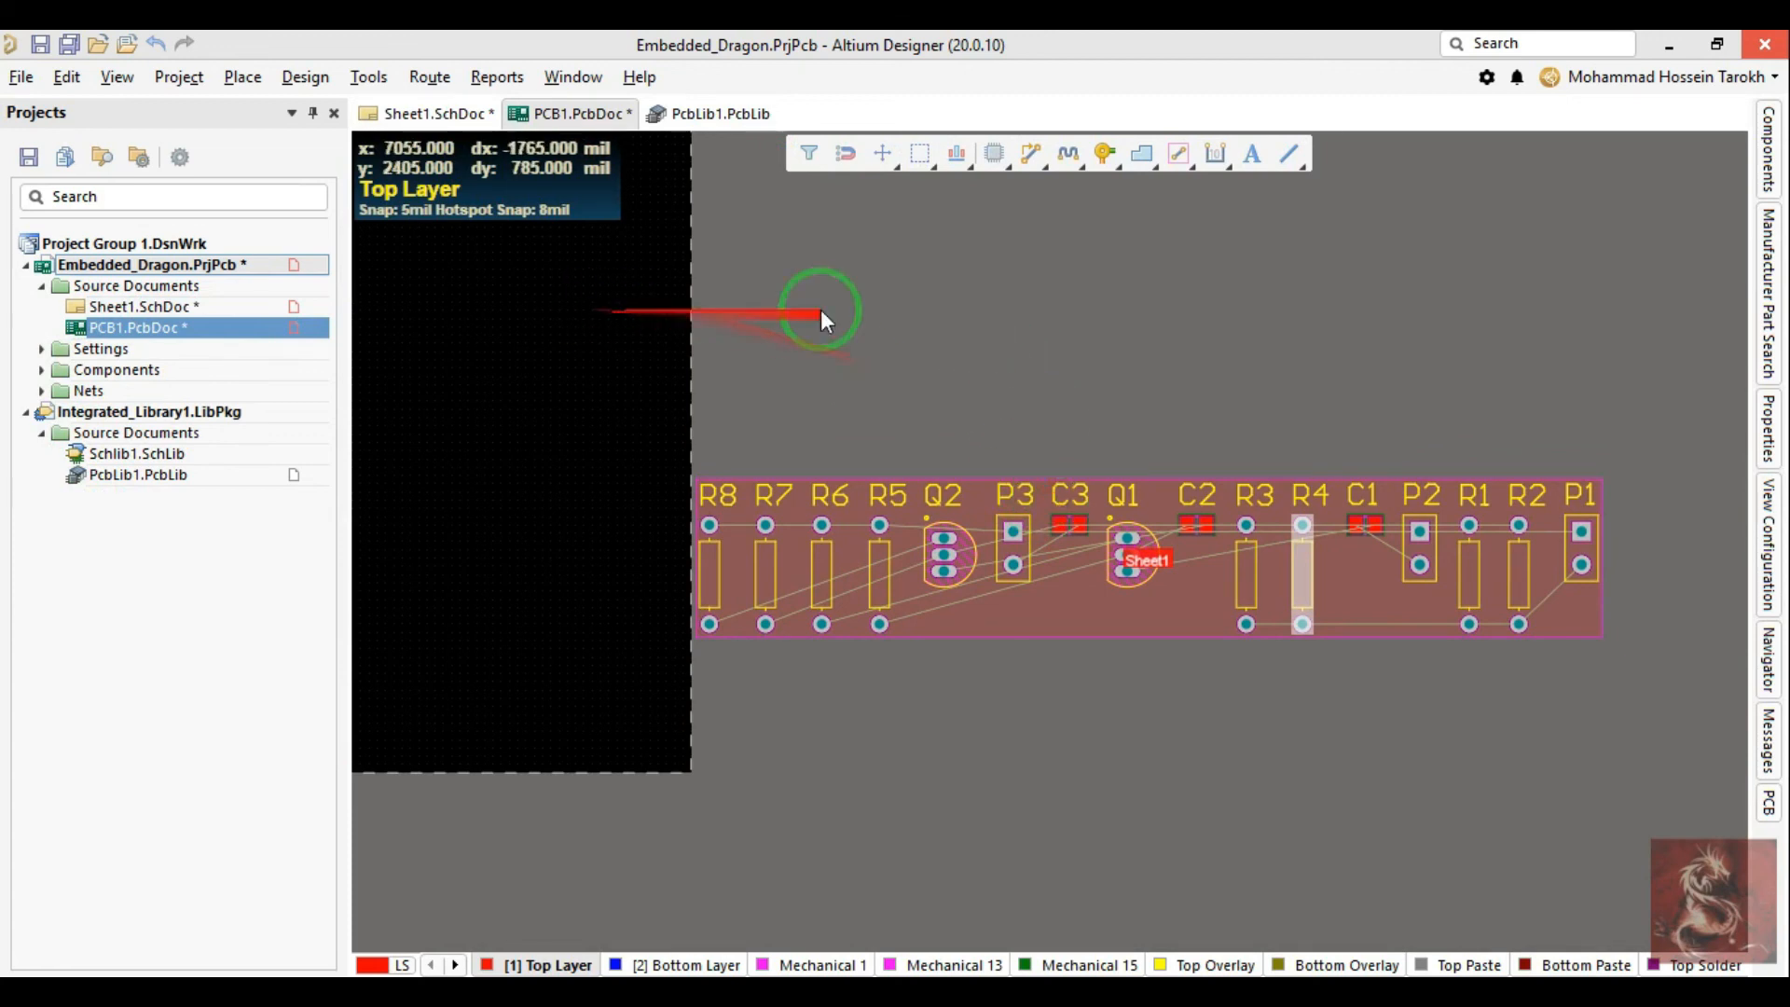
left_click(427, 113)
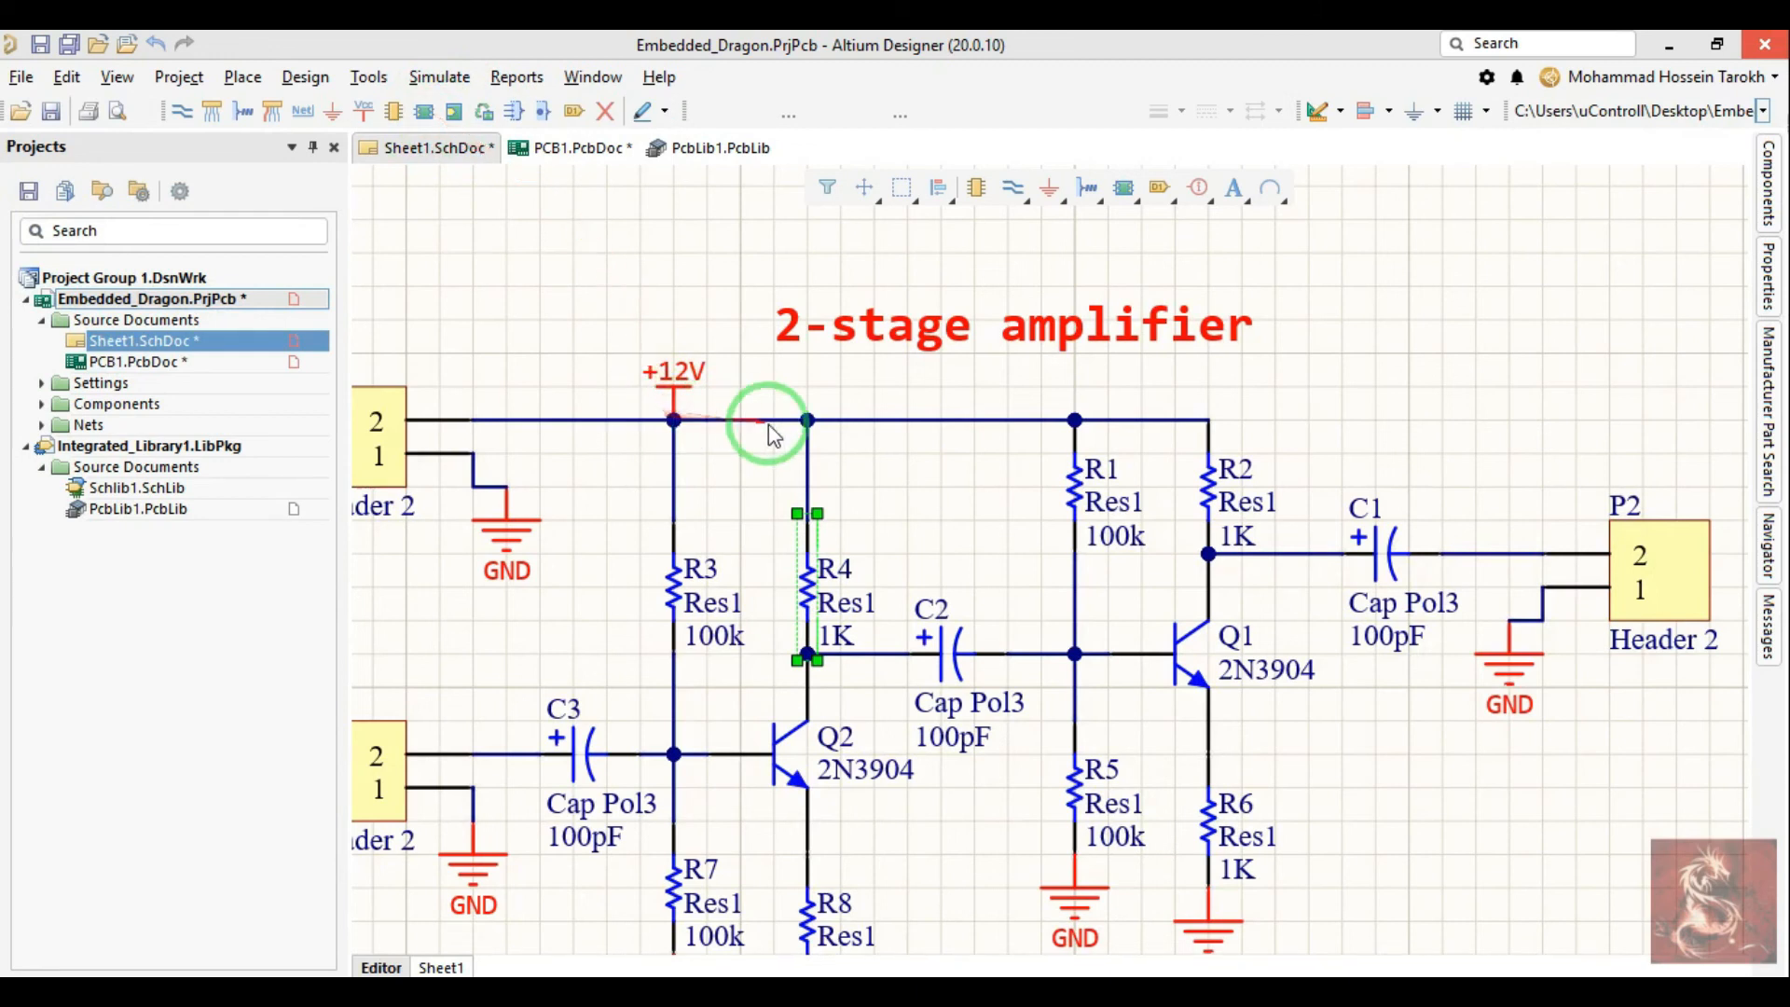
Step: Clear the R4 selection on PCB1.PcbDoc and reposition the Sheet1 room with all its components next to the board's edge
left_click(540, 149)
left_click(1046, 599)
left_click_drag(1016, 559, 1072, 467)
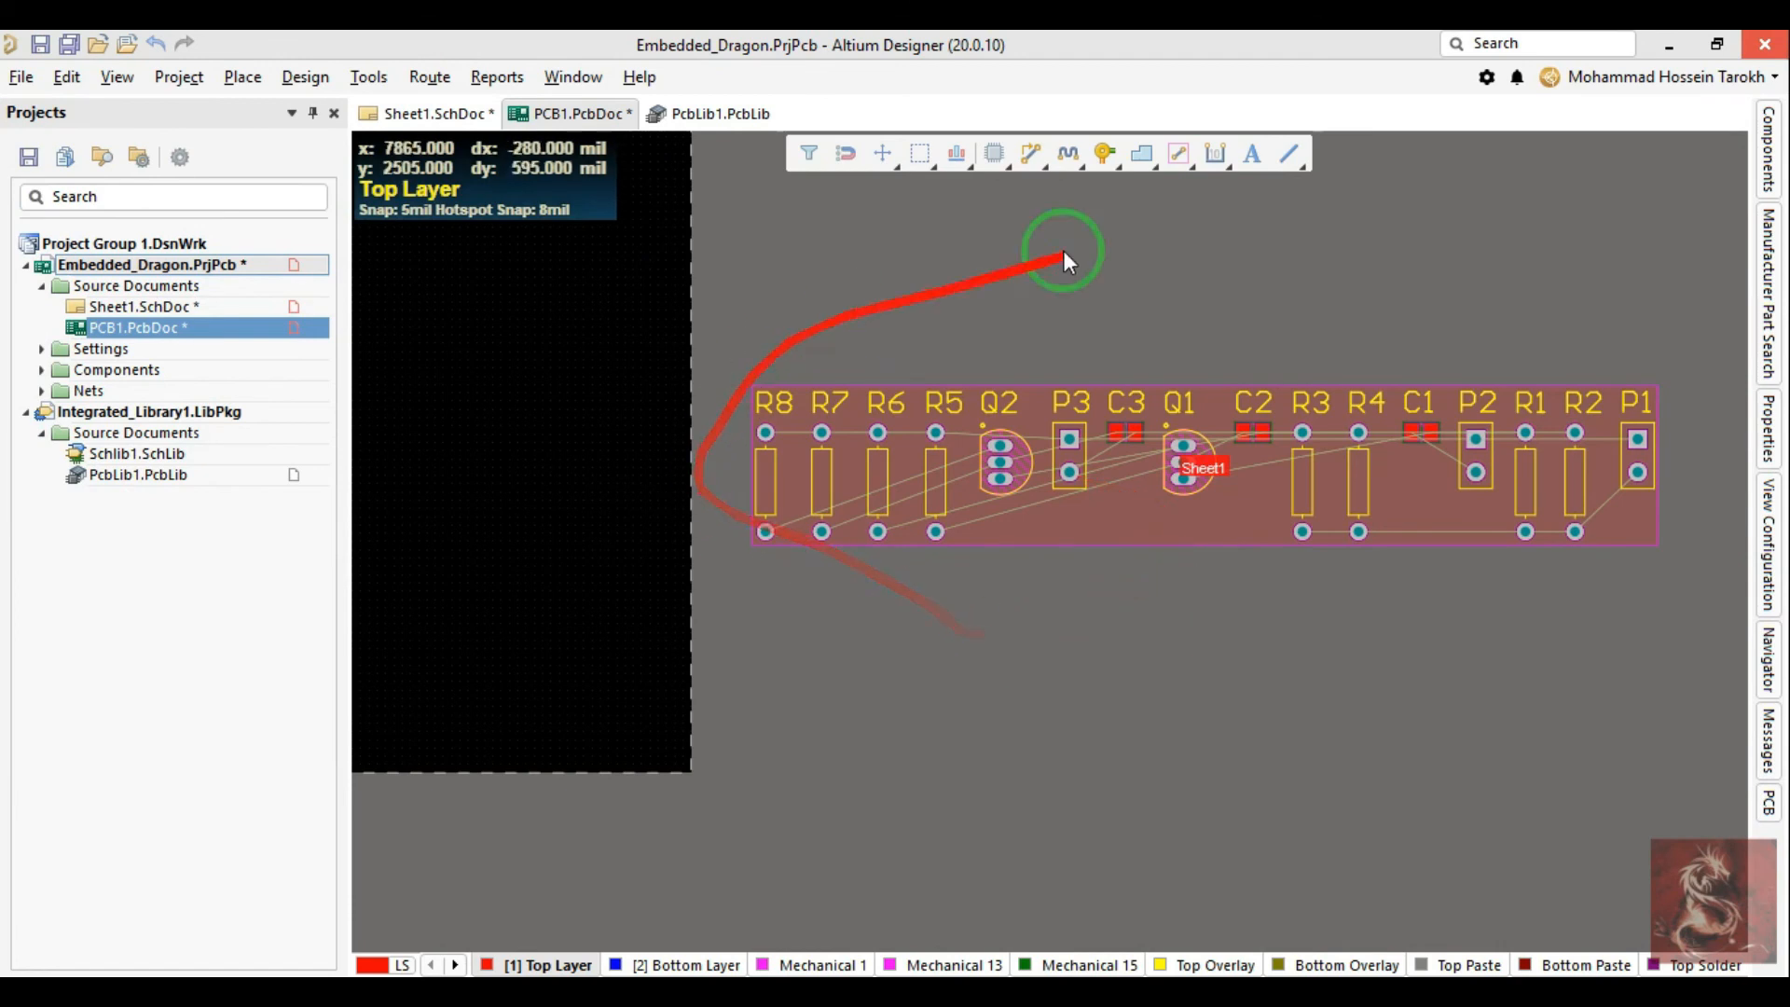
scroll(1300, 413, "down", 2, "ctrl")
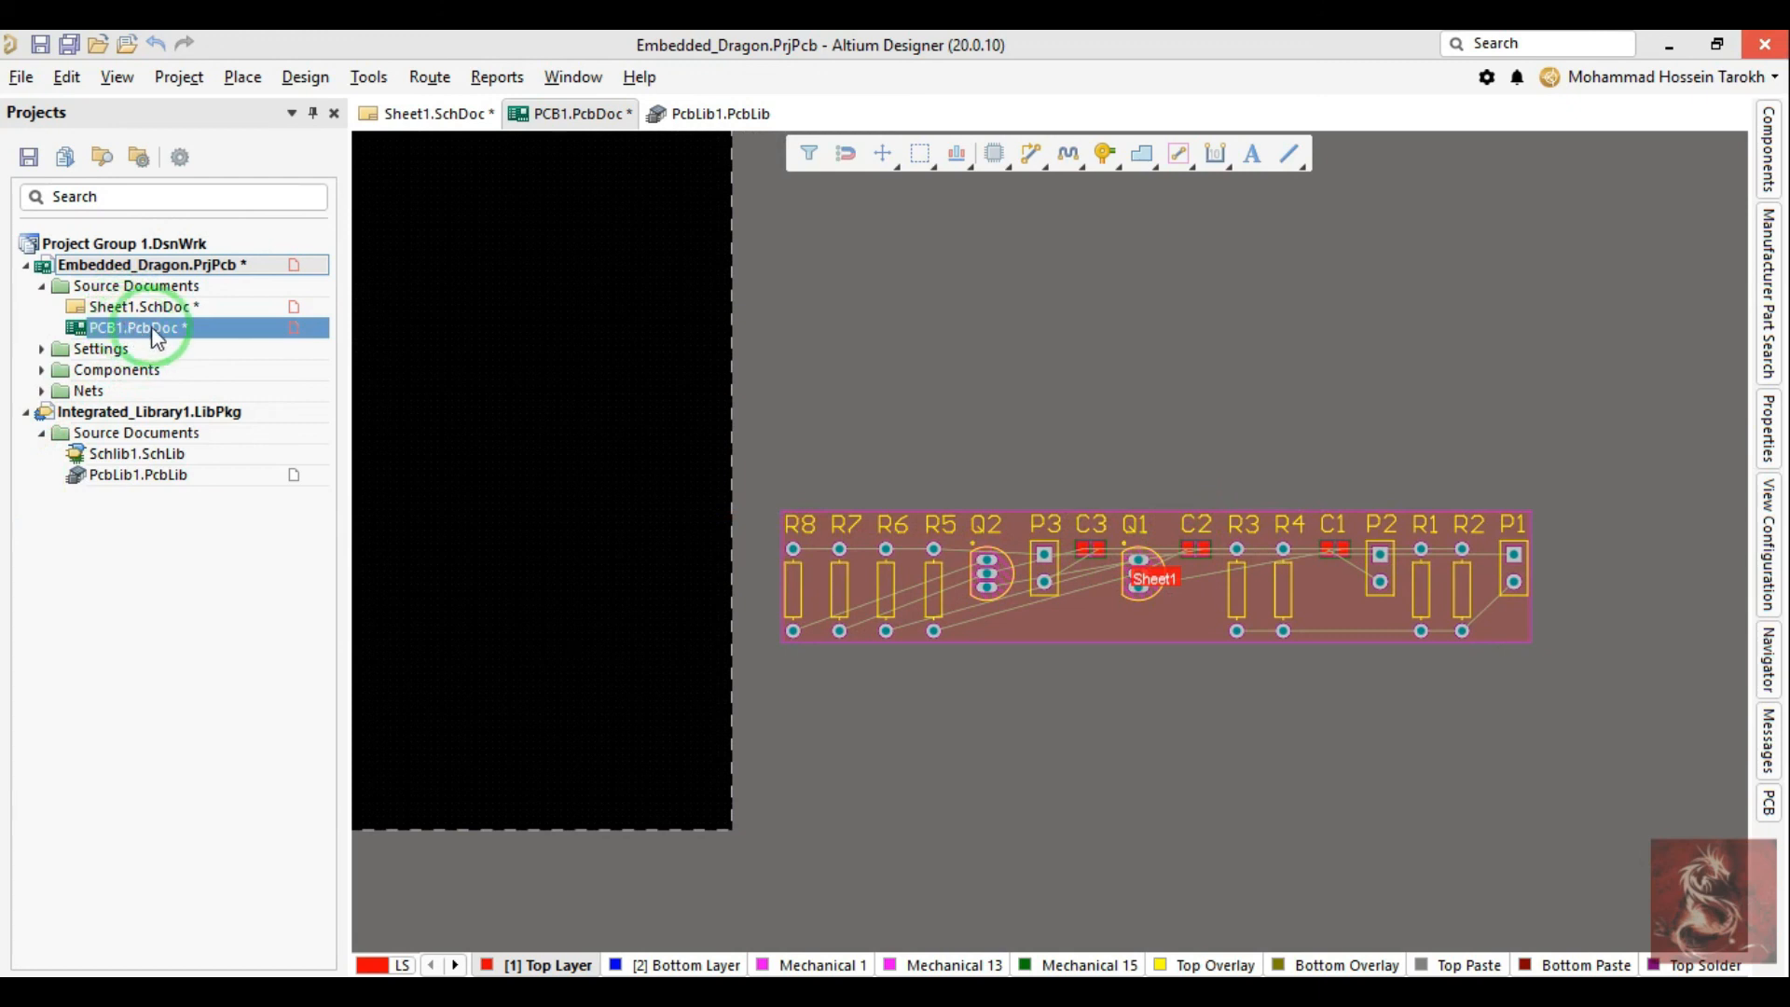
left_click_drag(990, 573, 996, 620)
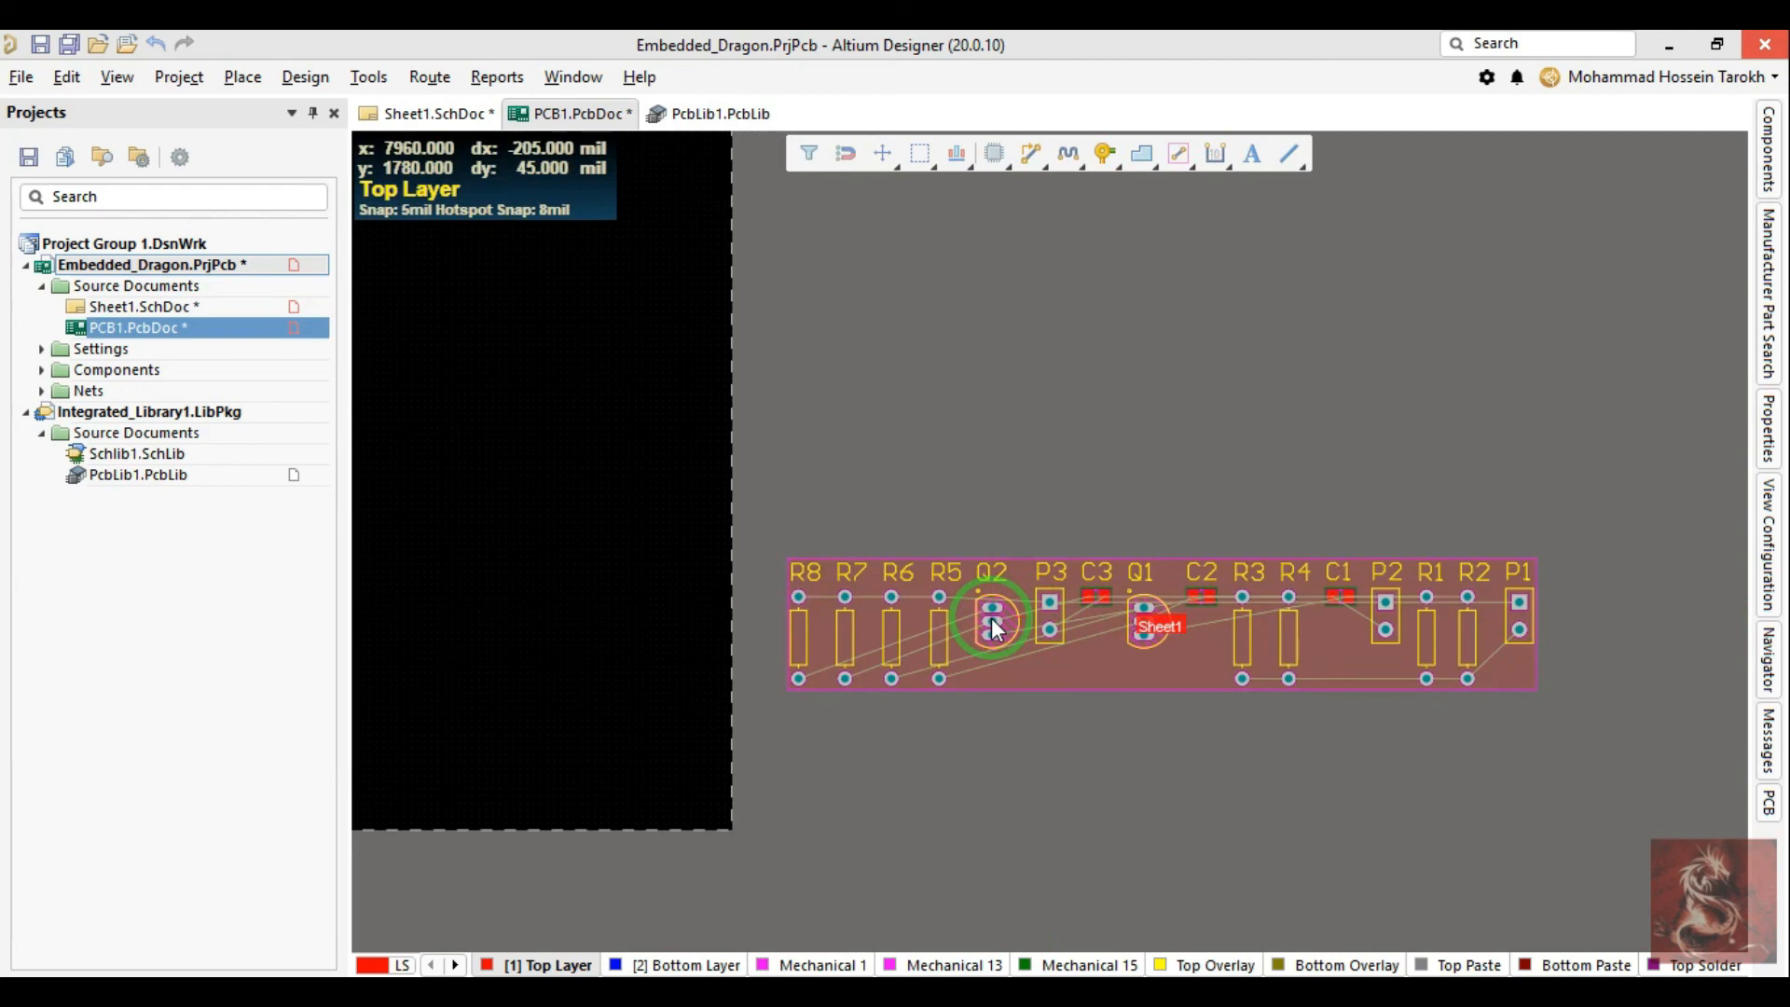
Step: Look over the whole board outline and component room, and return to the Sheet1 schematic at the empty area above the amplifier title
scroll(906, 487, "down", 4, "ctrl")
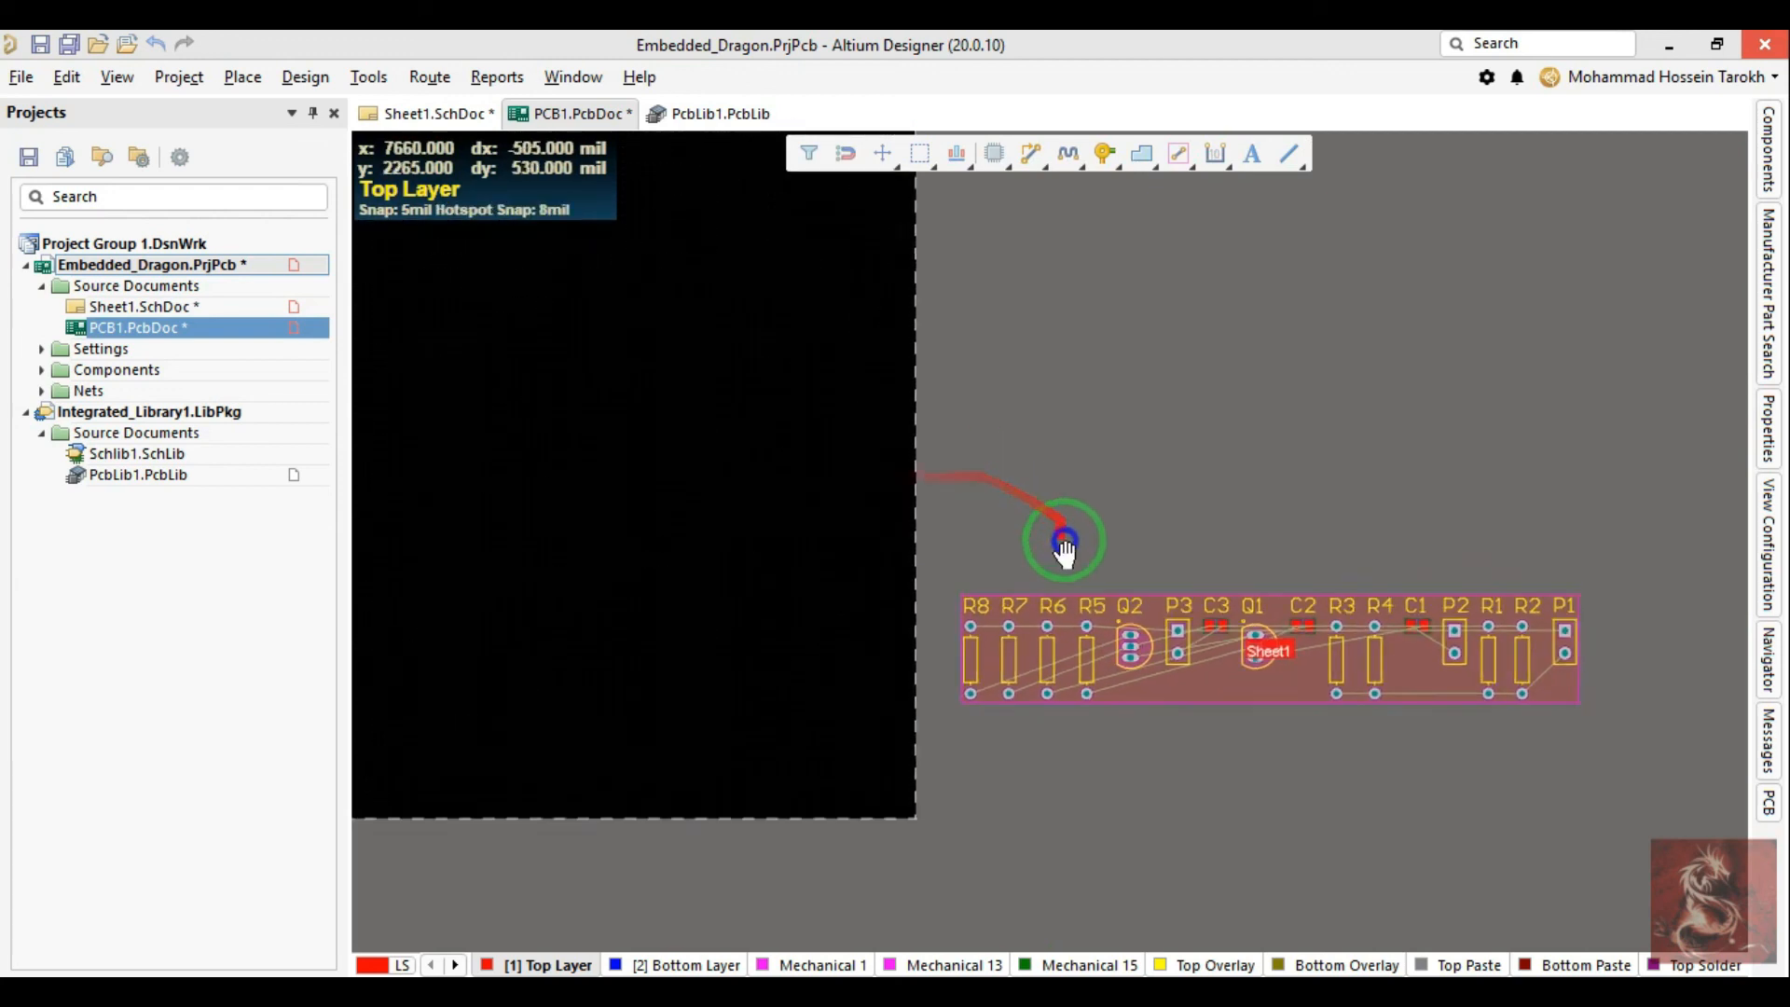
scroll(1140, 671, "down", 2, "ctrl")
scroll(1135, 670, "up", 1, "ctrl")
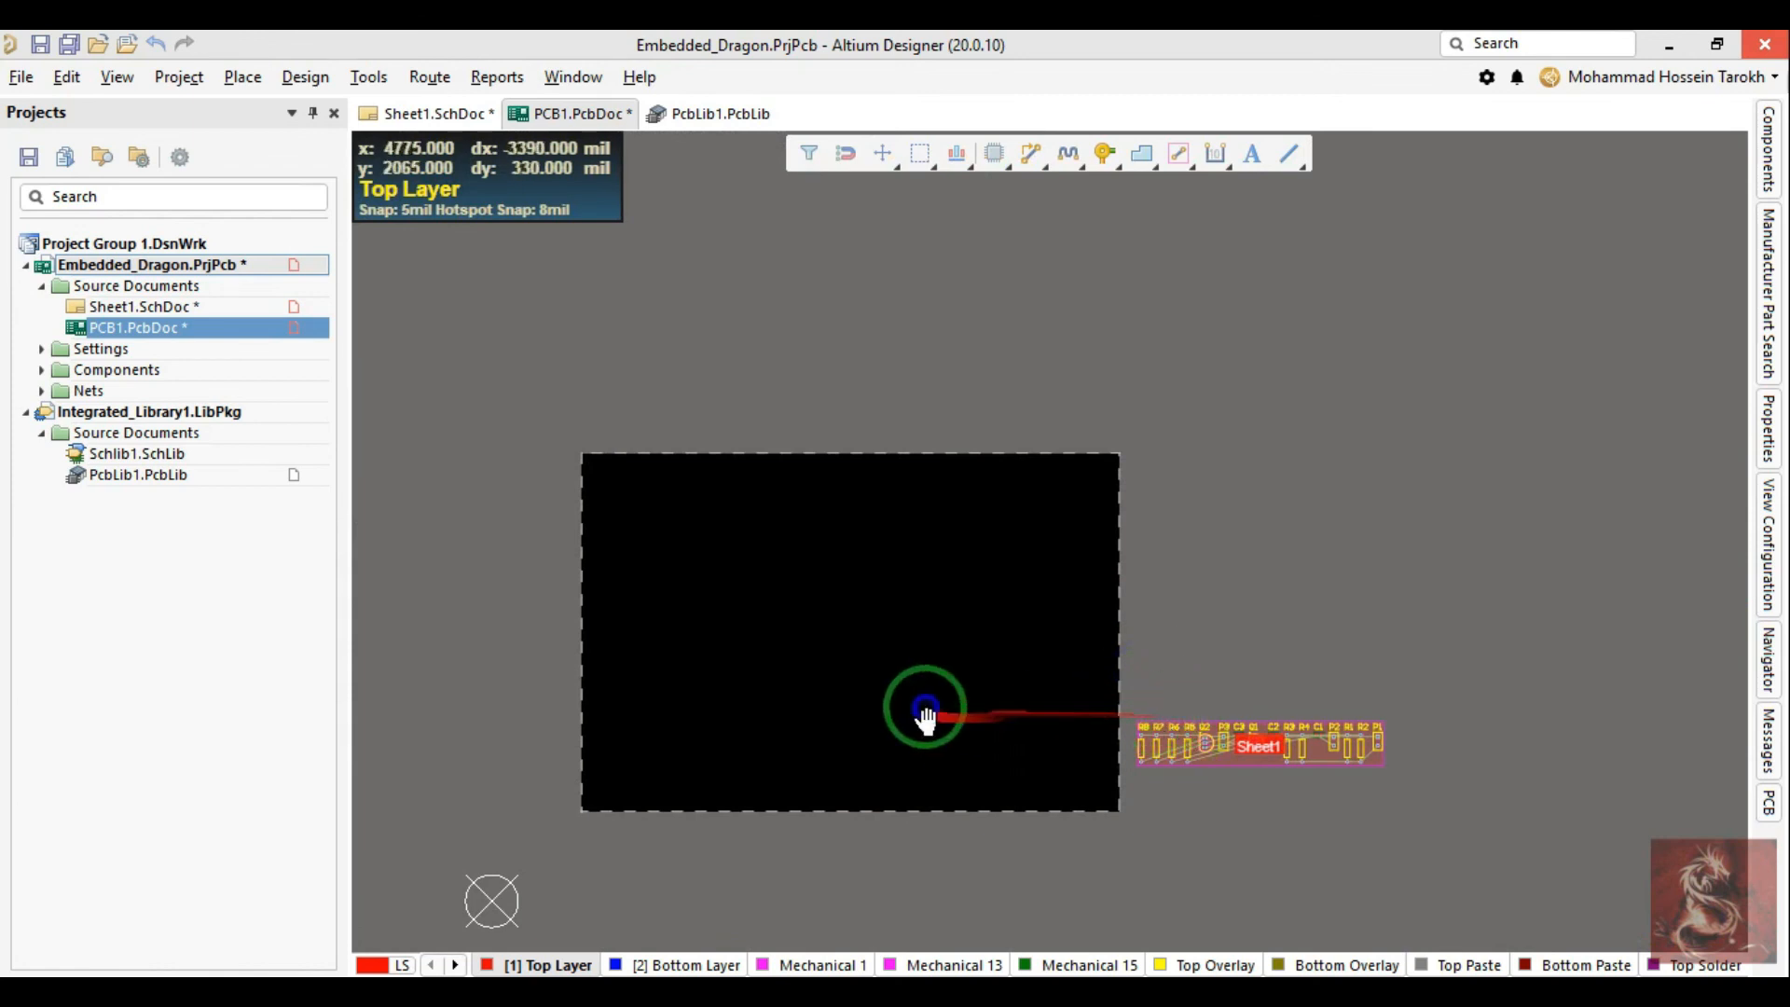
right_click_drag(922, 712, 998, 680)
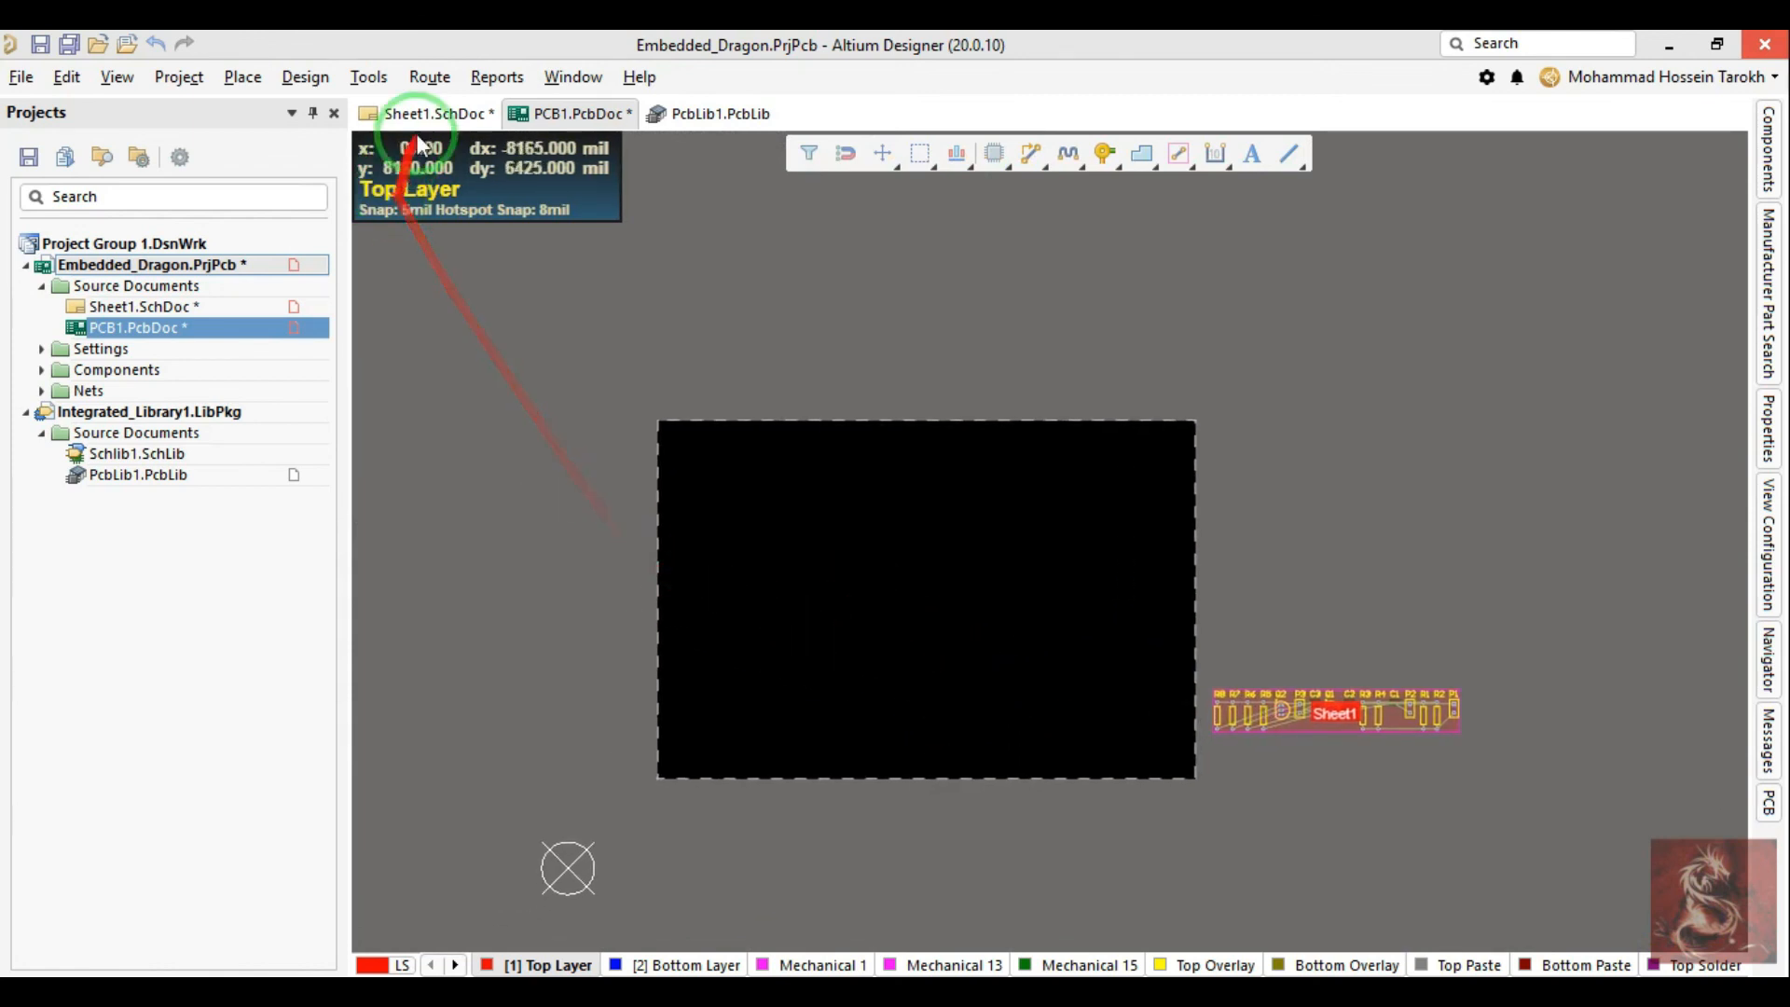
left_click(430, 114)
right_click_drag(1010, 593, 951, 546)
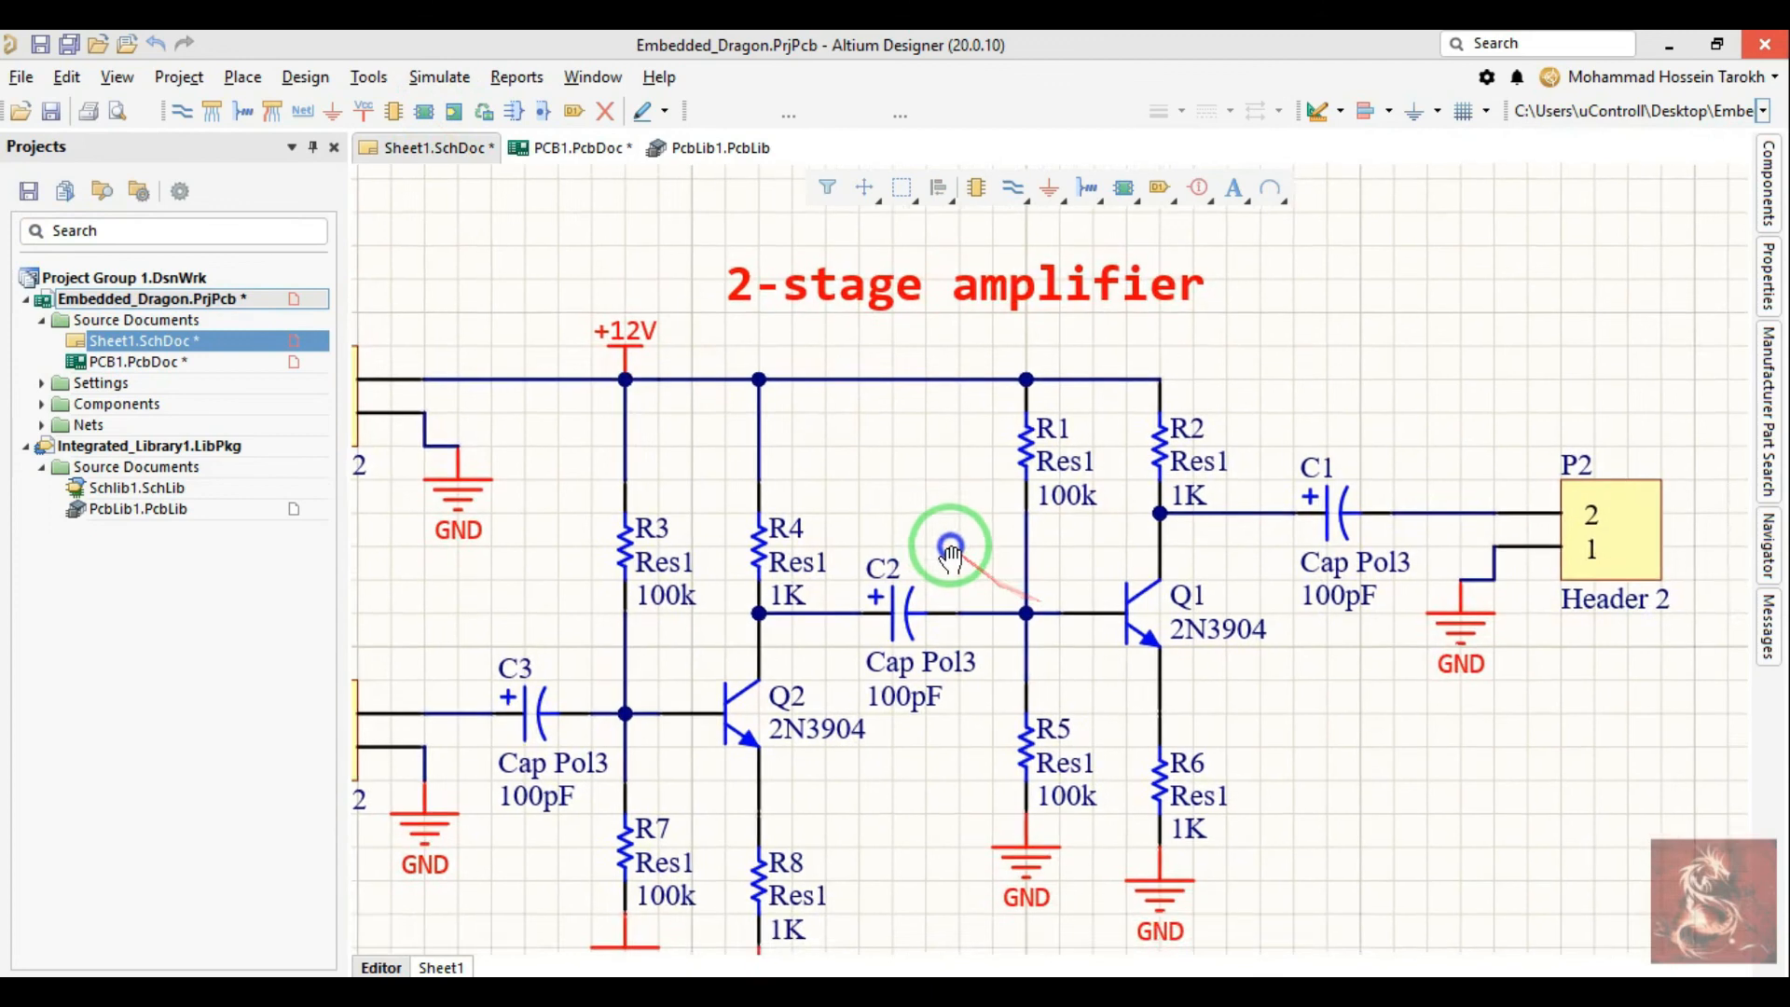
scroll(951, 544, "down", 5, "ctrl")
right_click_drag(748, 518, 510, 634)
scroll(900, 480, "up", 2, "ctrl")
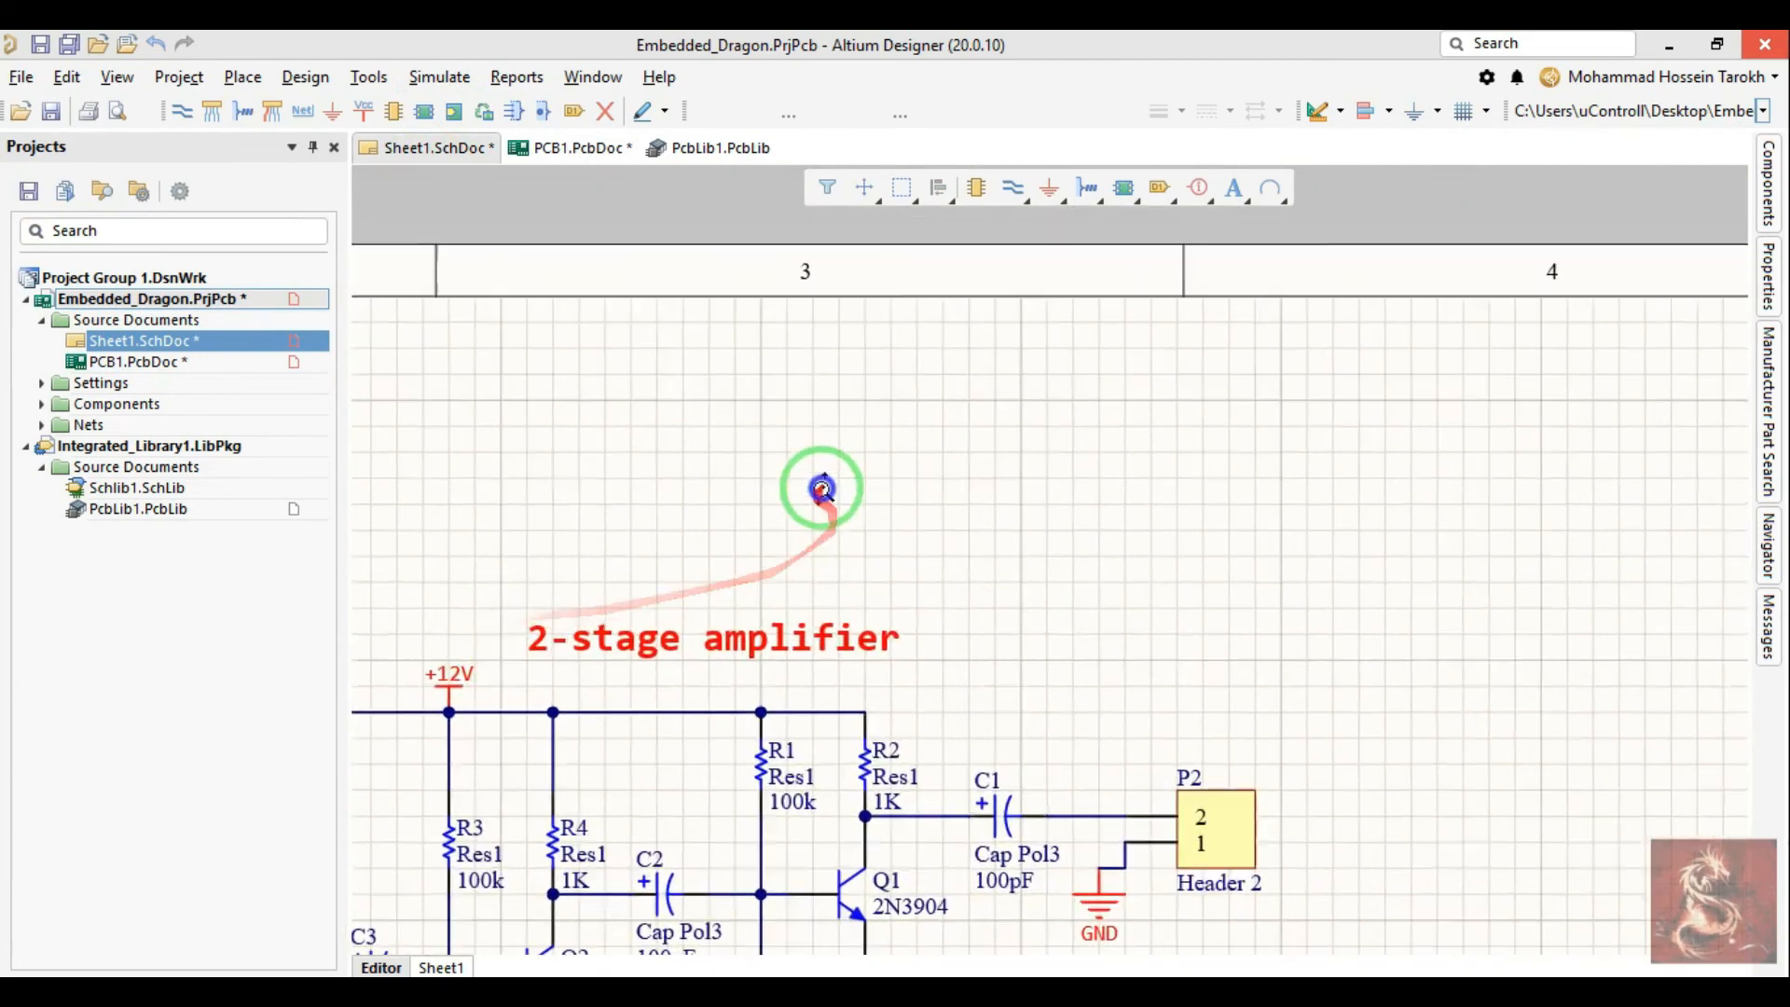
scroll(820, 489, "up", 3, "ctrl")
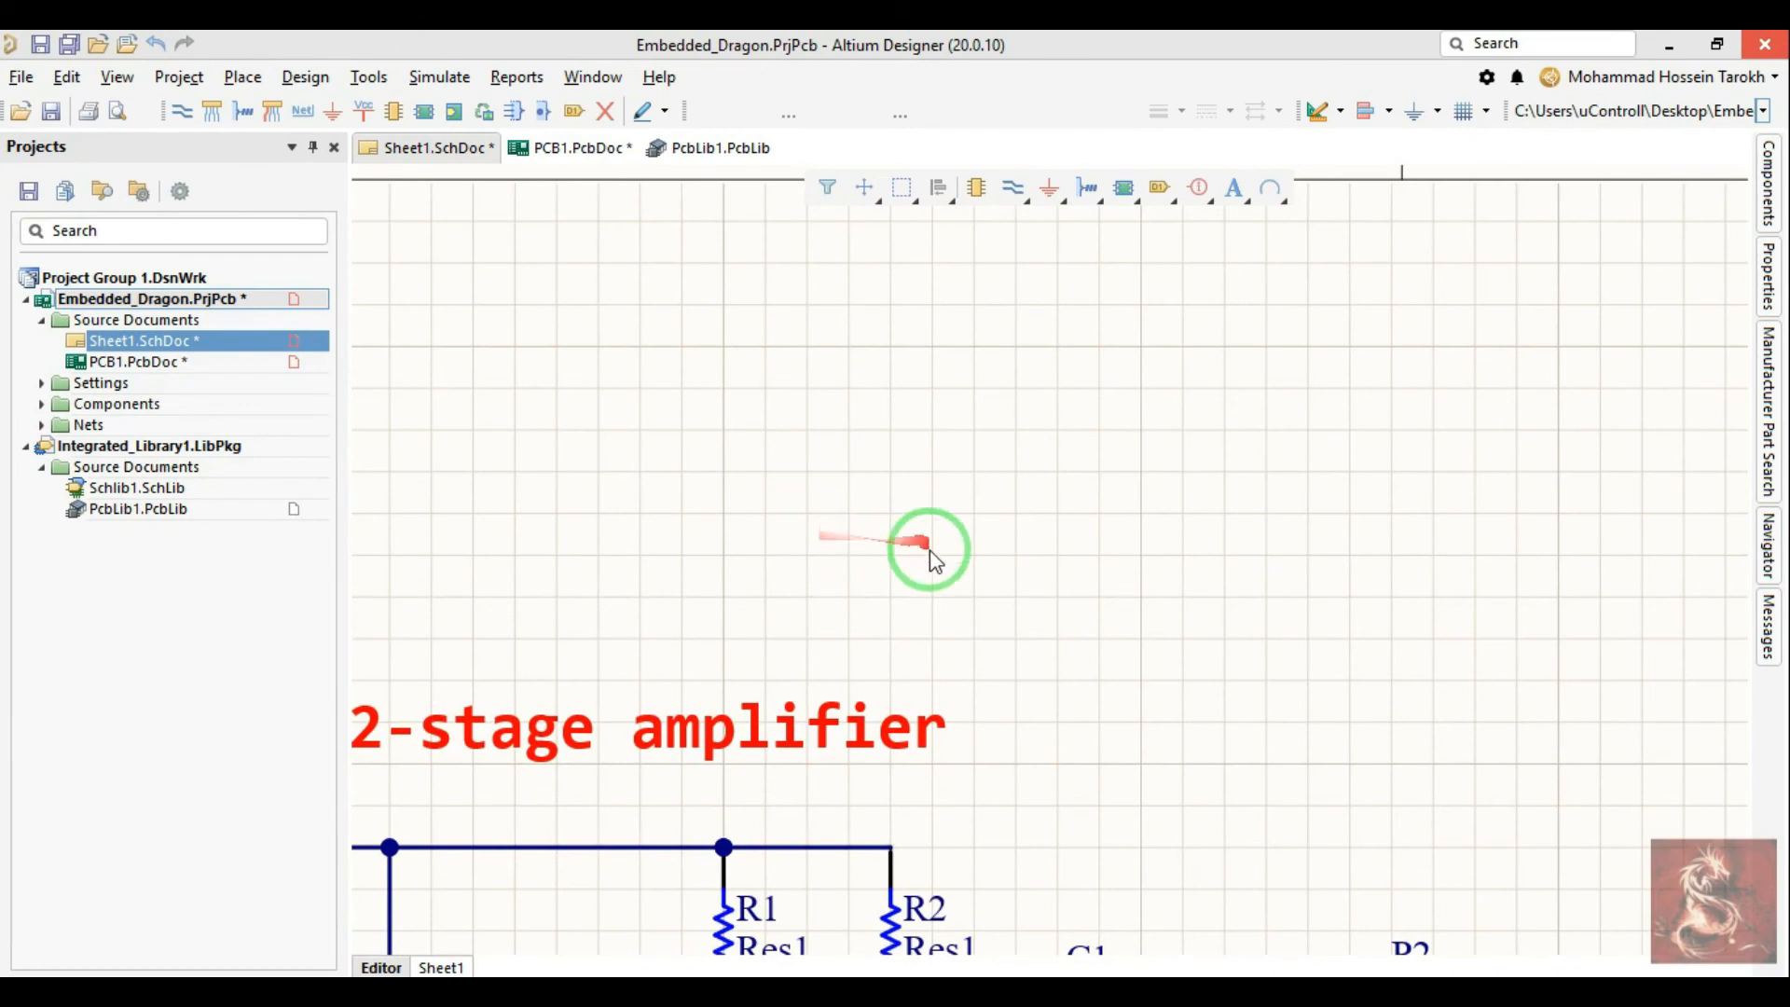